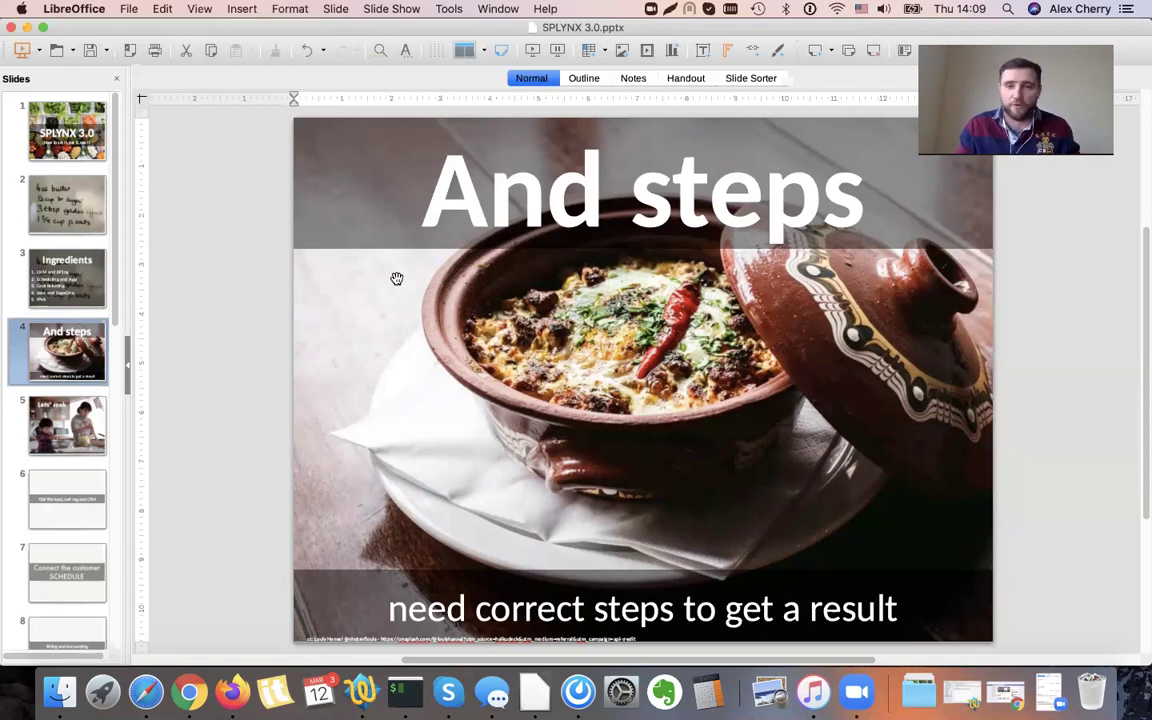
# Advance the deck through 'Lets' cook' to 'Get the lead, self reg and CRM', then bring Safari forward
pyautogui.click(60, 433)
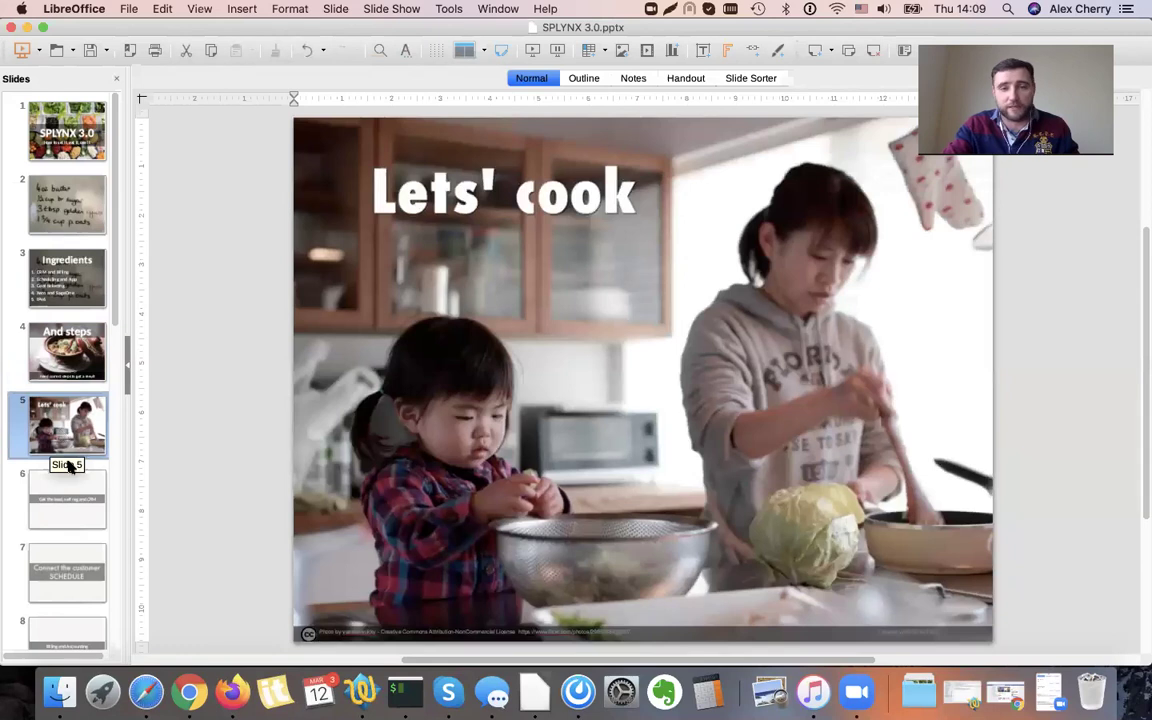
pyautogui.click(71, 497)
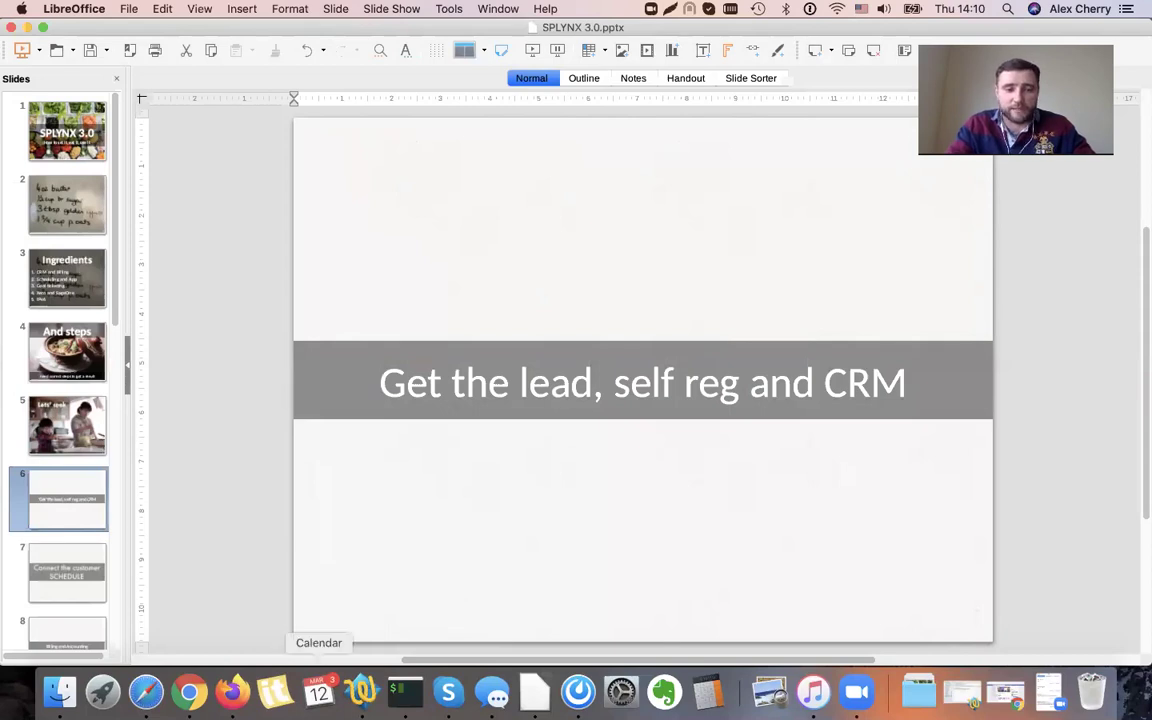
pyautogui.click(145, 692)
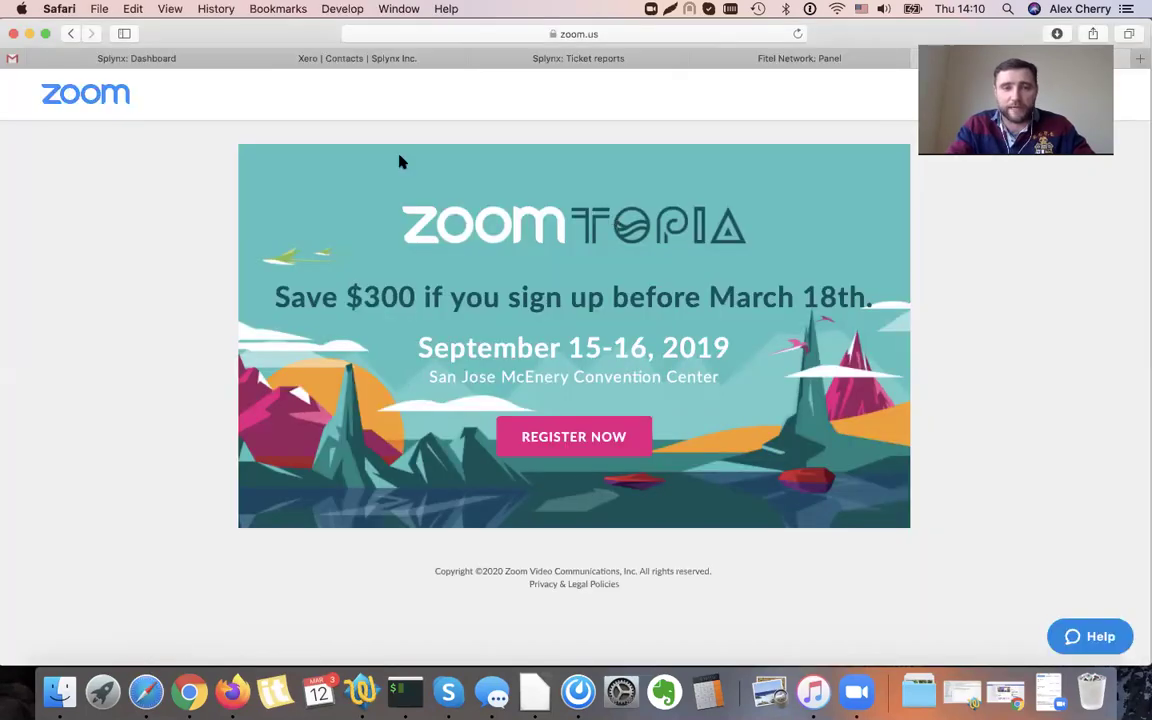
# From the Splynx dashboard, view the customers list, then the CRM leads list with three leads
pyautogui.click(140, 62)
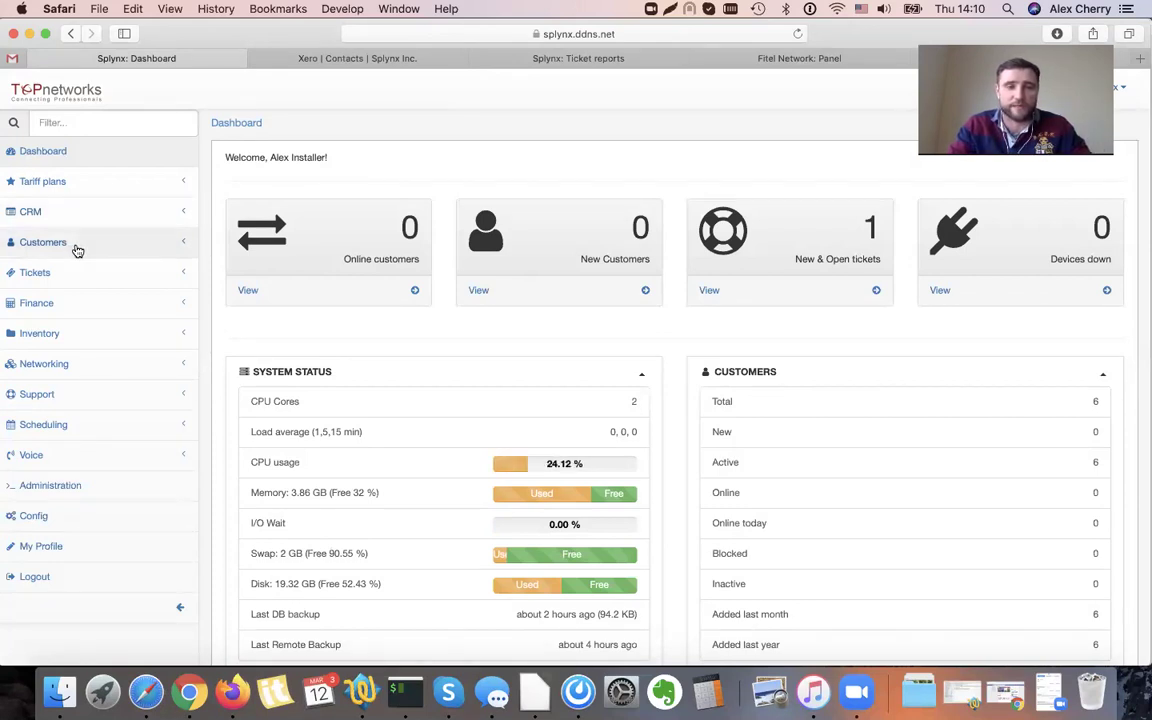
pyautogui.click(74, 246)
pyautogui.click(55, 326)
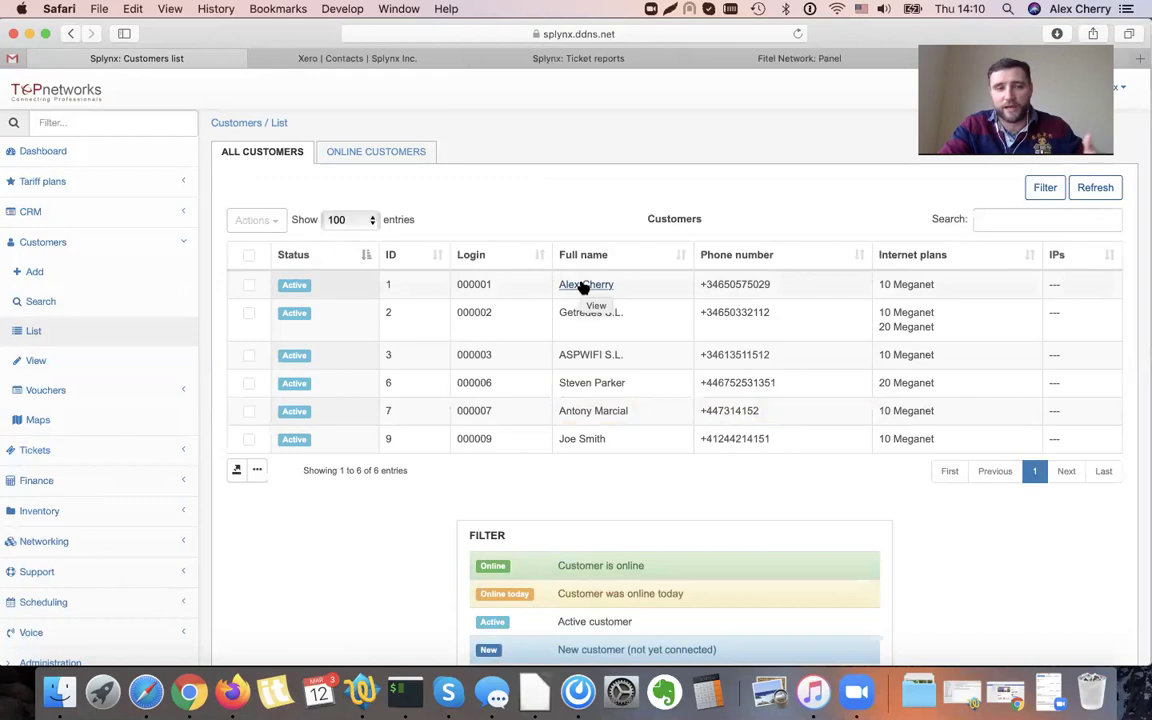
pyautogui.click(90, 212)
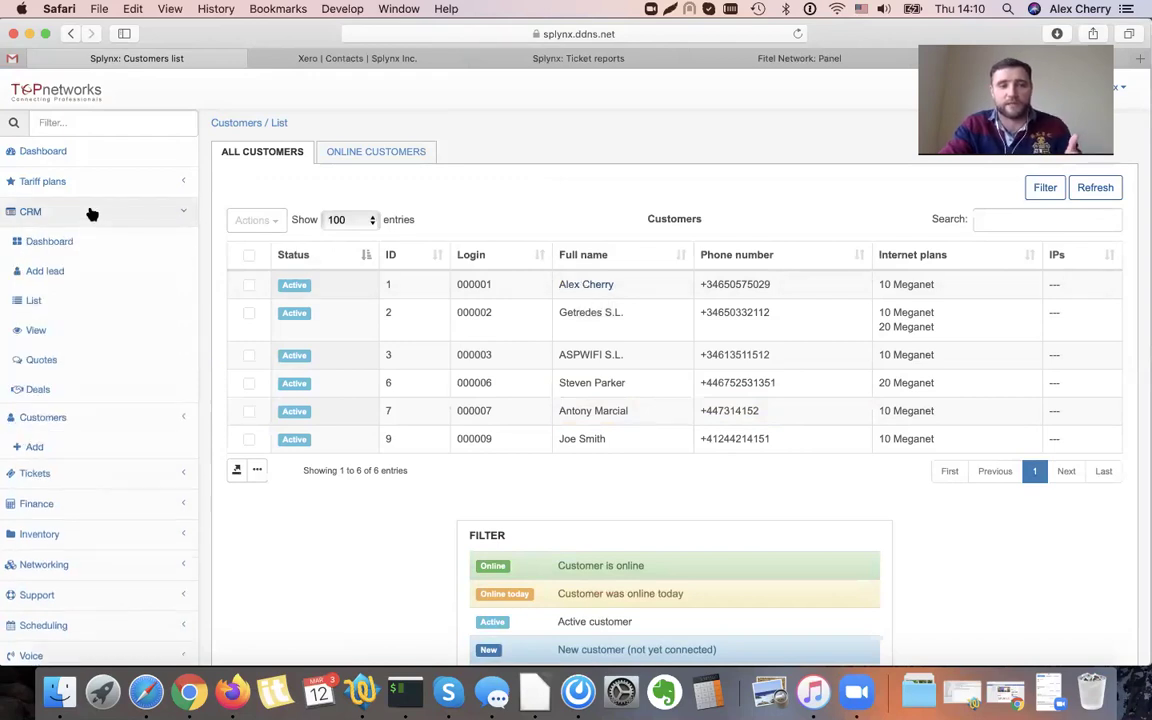
pyautogui.click(47, 301)
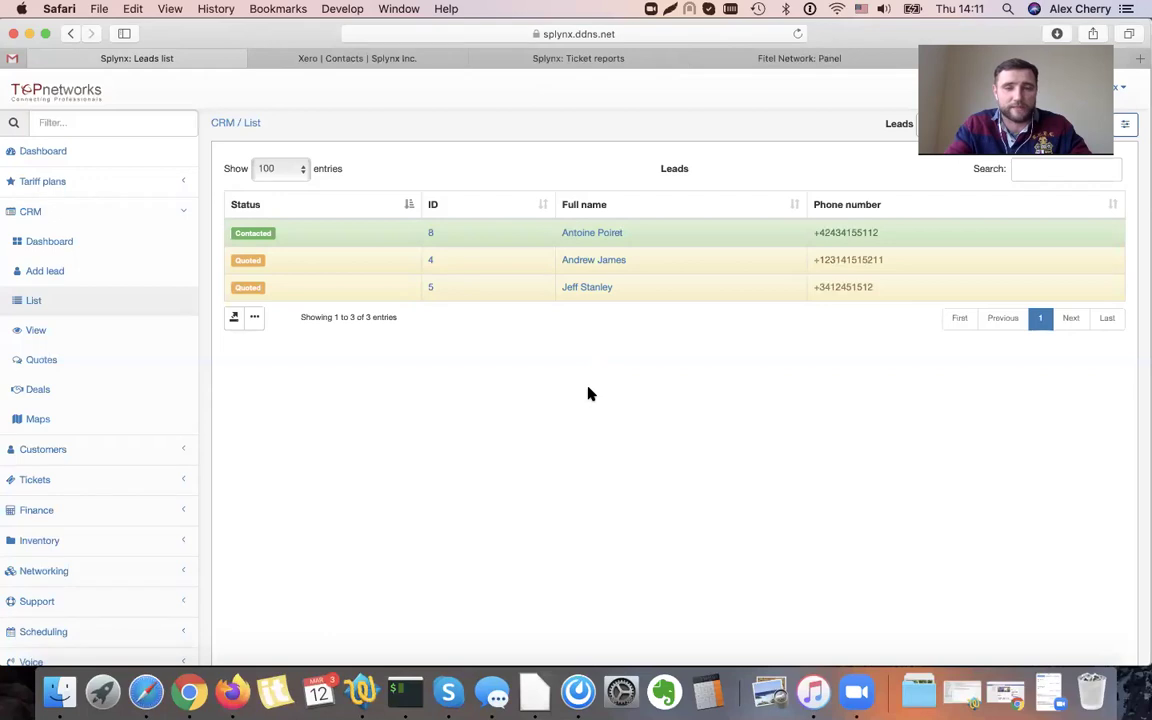
# Open the CRM Add lead form from the sidebar
pyautogui.click(82, 278)
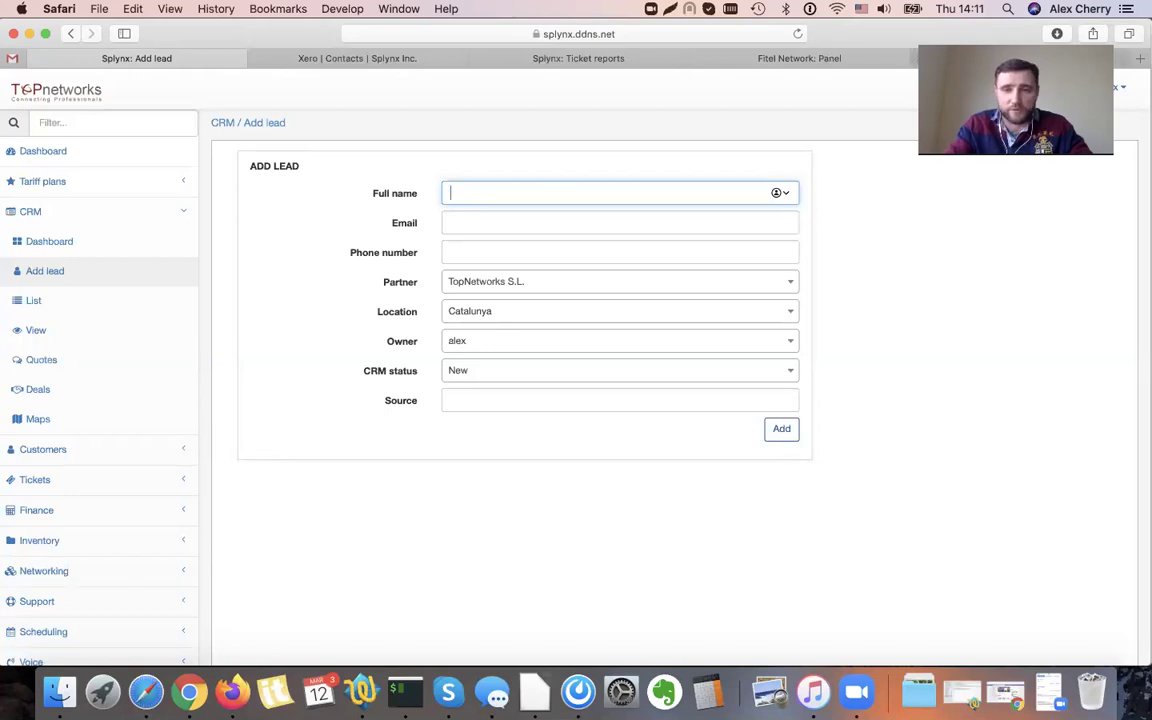
# Load splynx.com's Get license page in a new tab, then return to the Add lead tab
pyautogui.press('super+t')
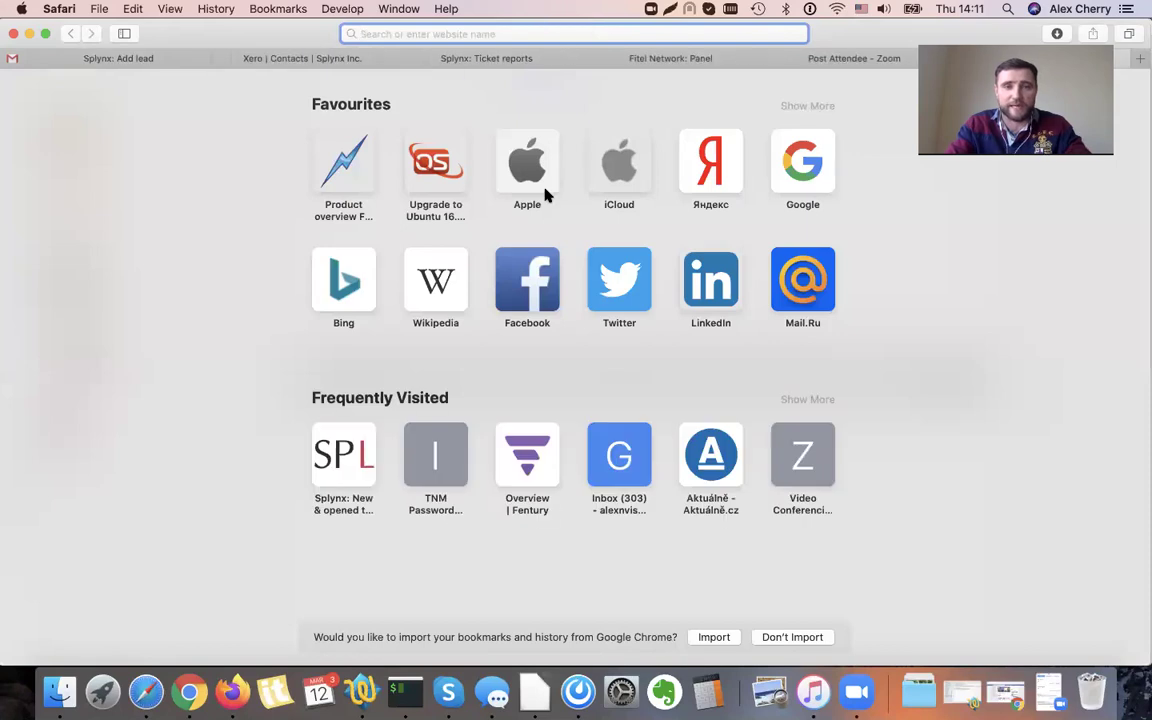
pyautogui.write('splynx')
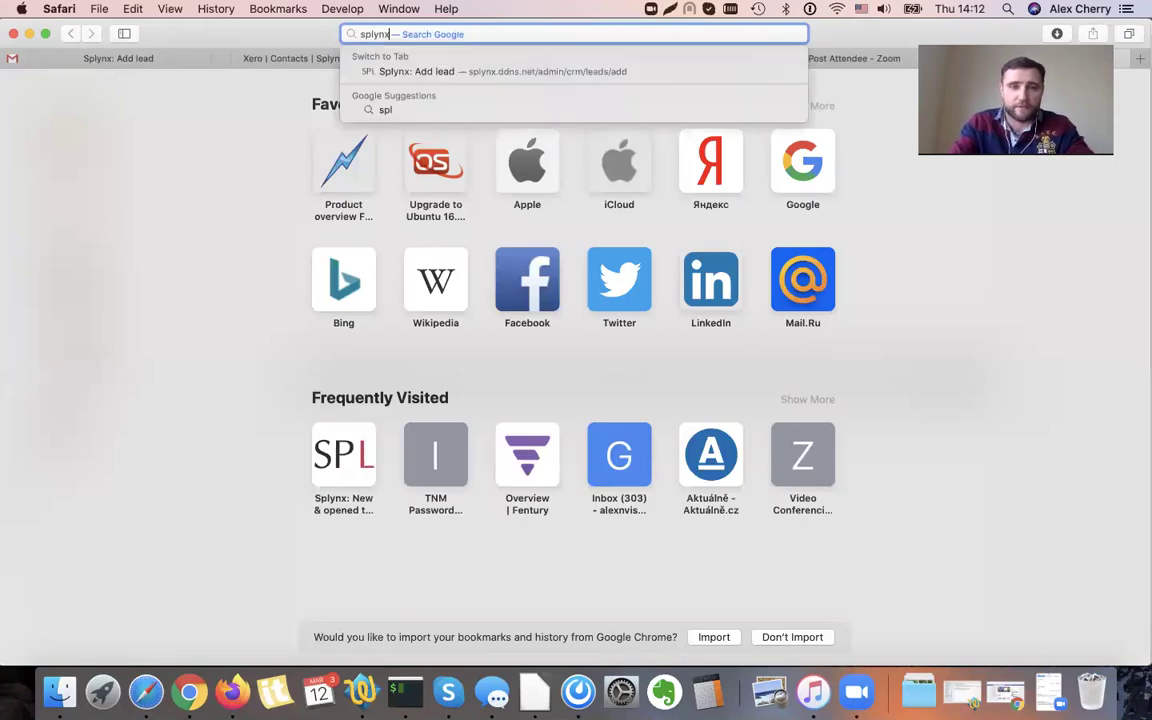
pyautogui.write('.com')
pyautogui.press('Return')
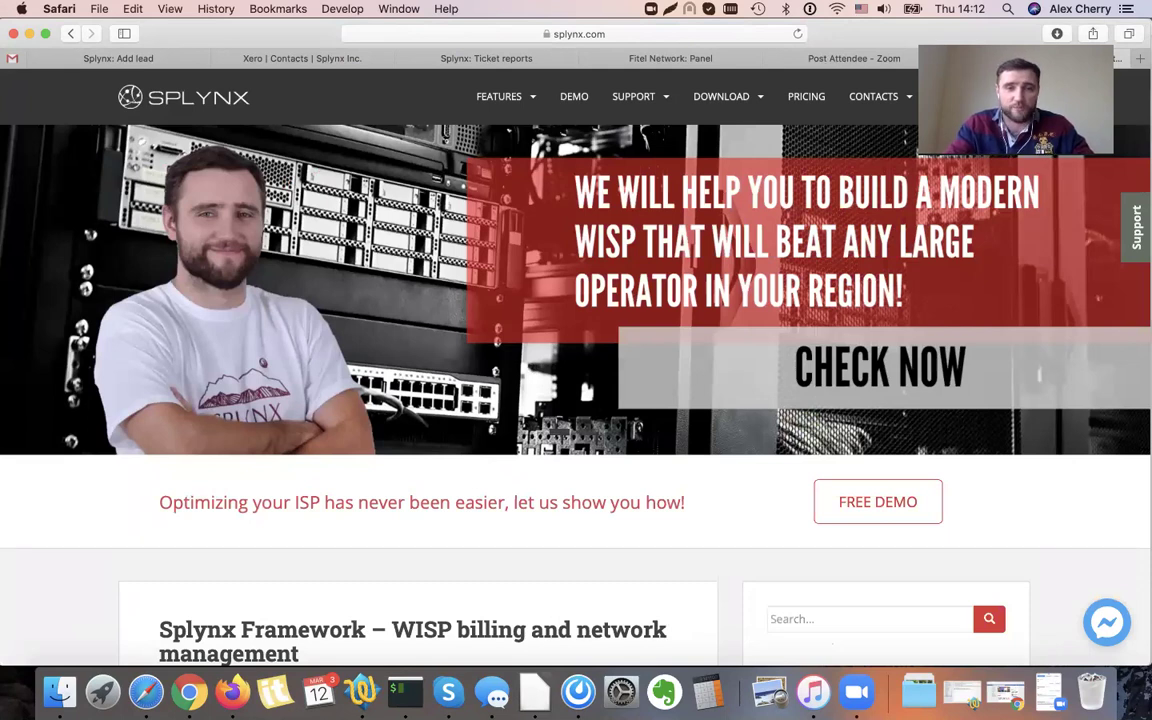
pyautogui.moveTo(745, 100)
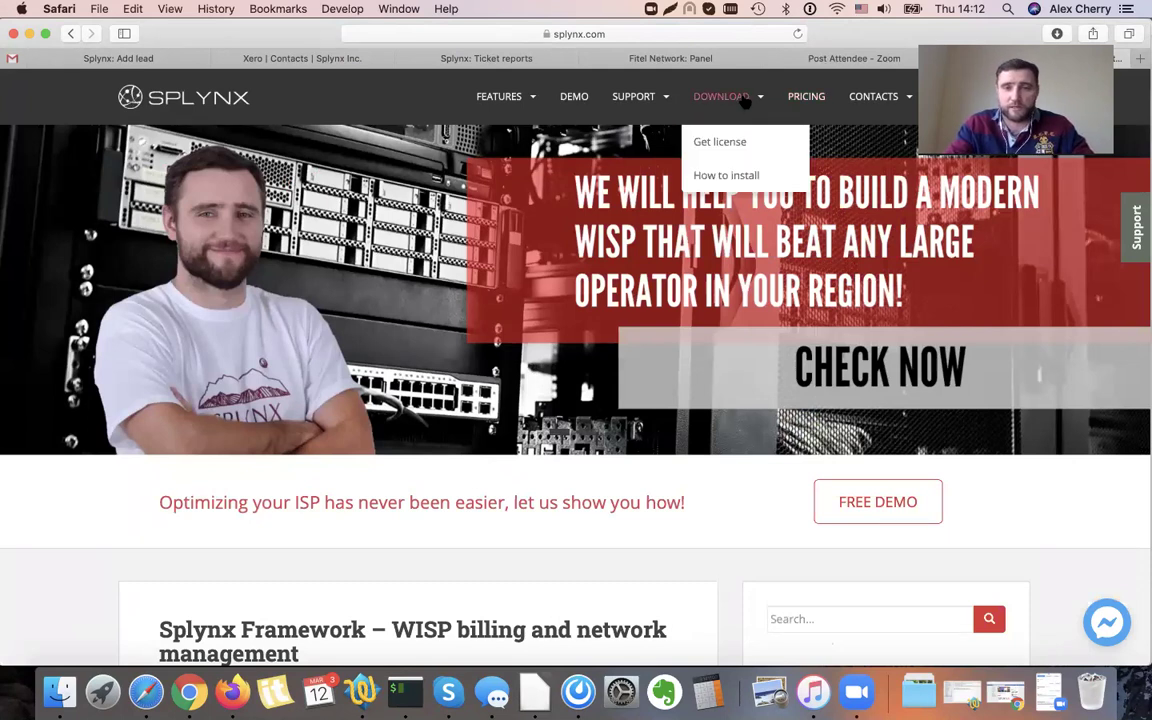
pyautogui.click(728, 144)
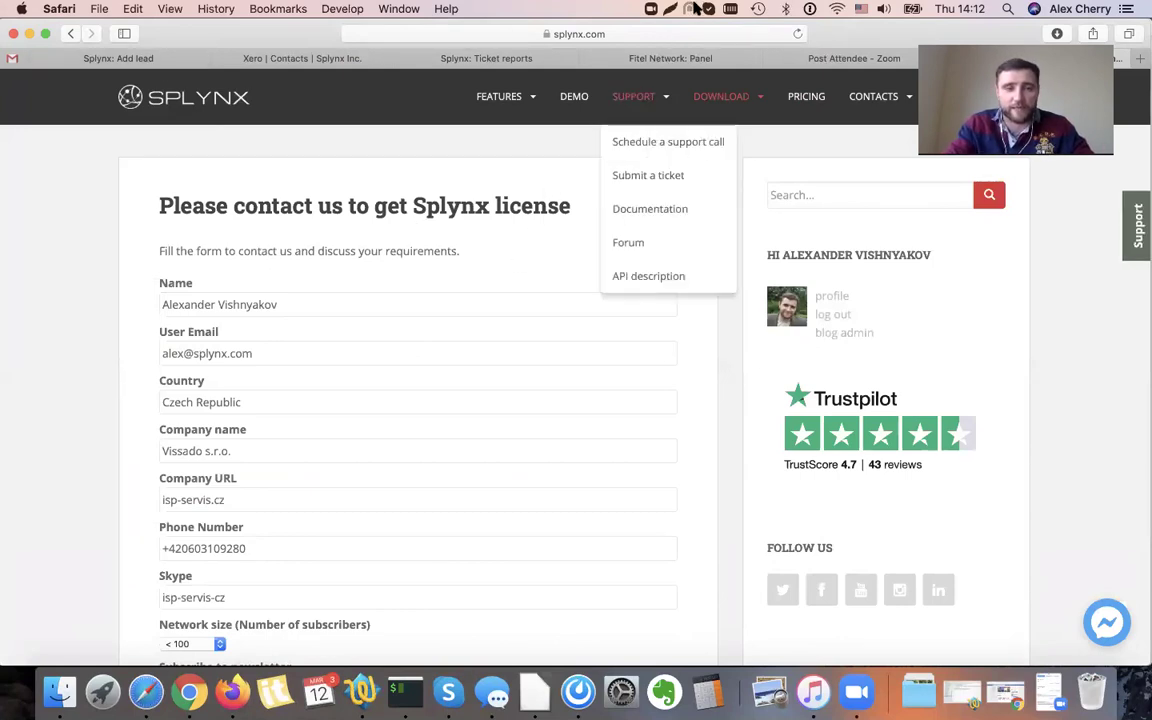
pyautogui.click(110, 58)
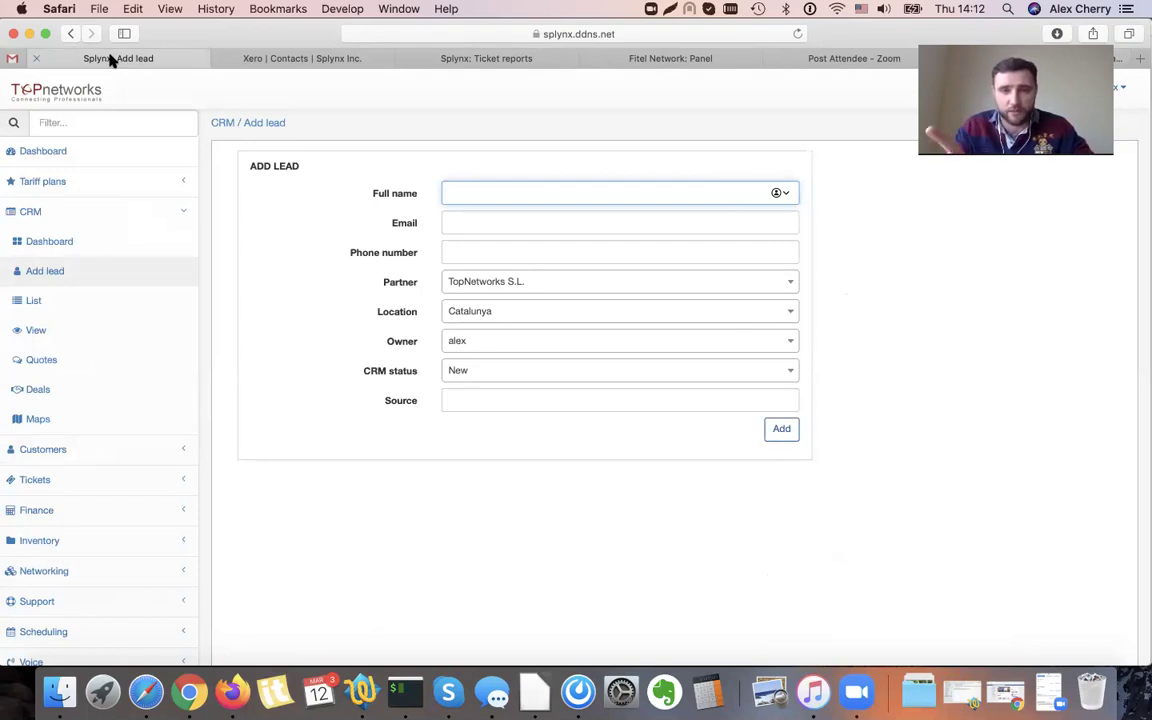
# Filter the Config settings by 'CRM' and open the Sign Up widget settings
pyautogui.click(71, 218)
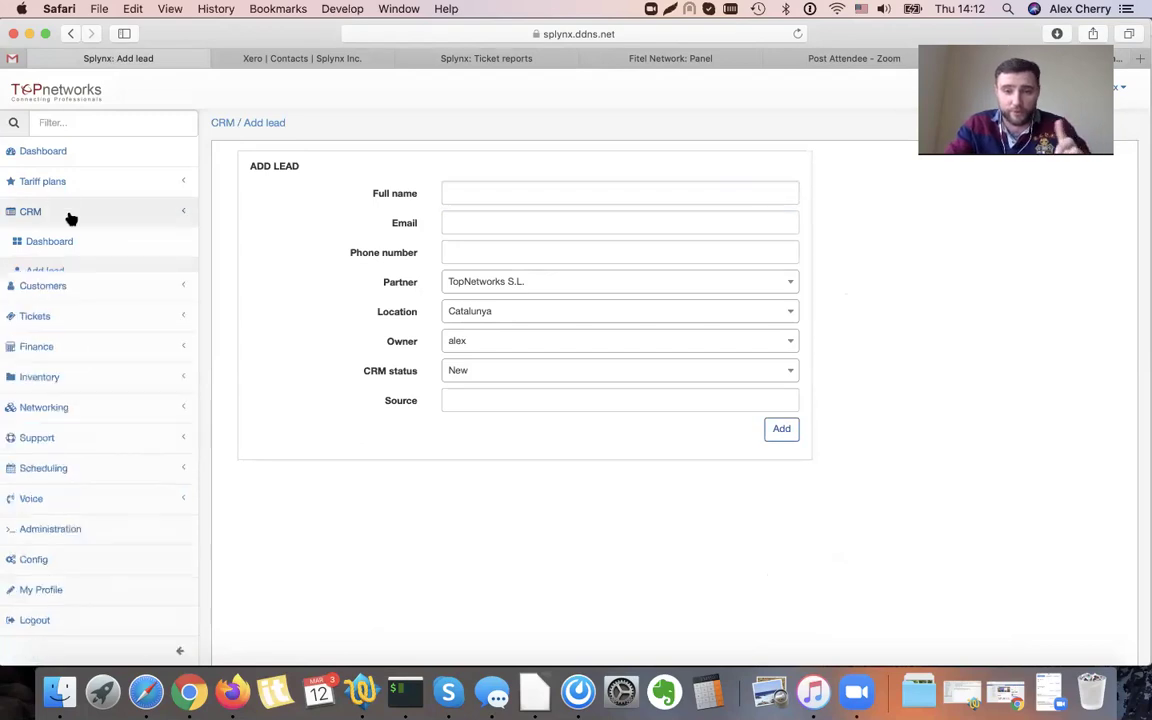
pyautogui.click(88, 520)
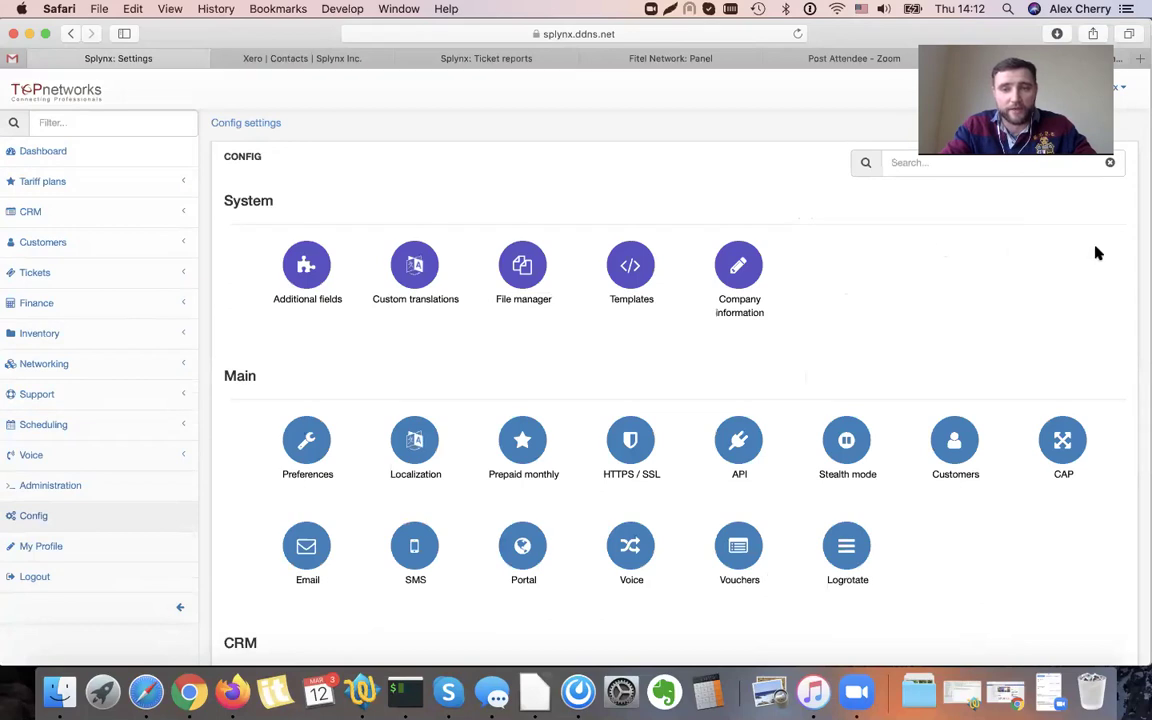
pyautogui.click(919, 162)
pyautogui.write('CRM')
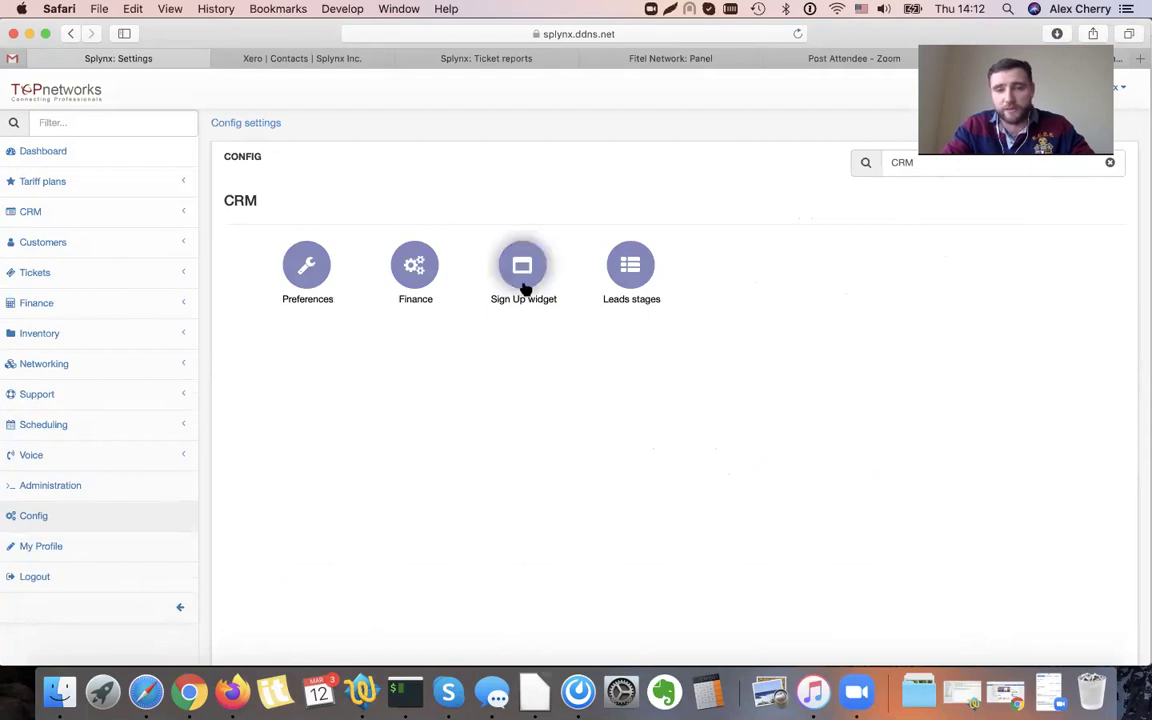
pyautogui.click(522, 268)
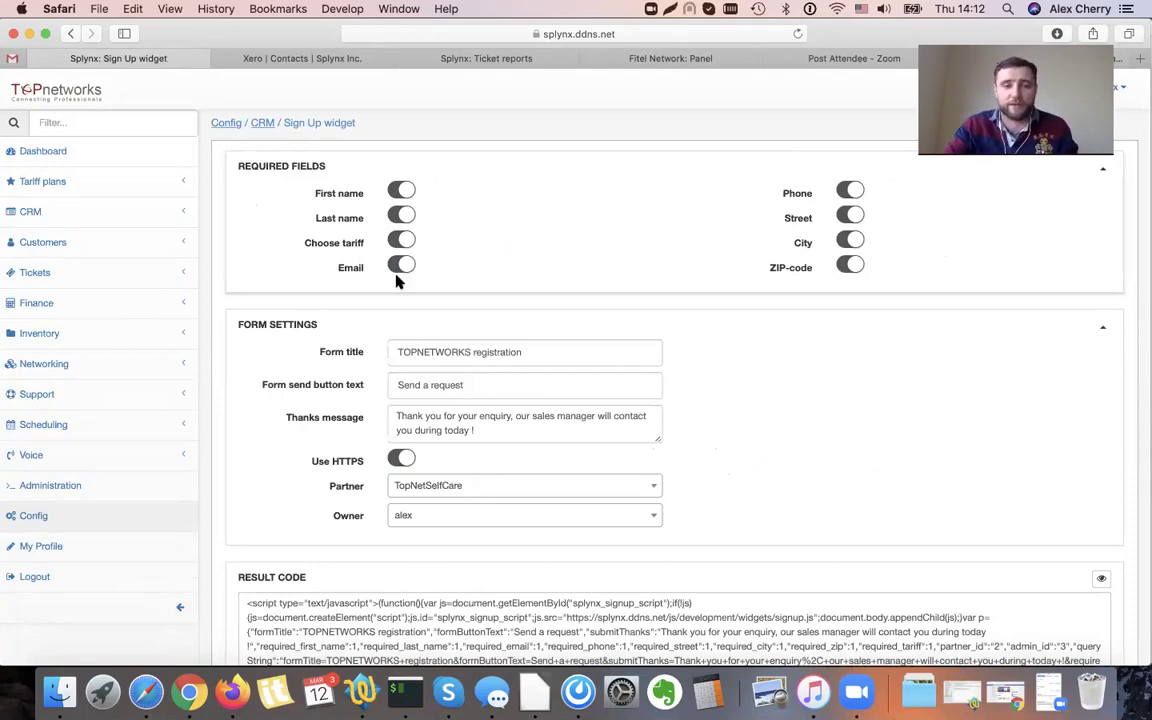
# Review the widget's form title, send button text and thanks message in Form settings
pyautogui.scroll(-1, 311, 346)
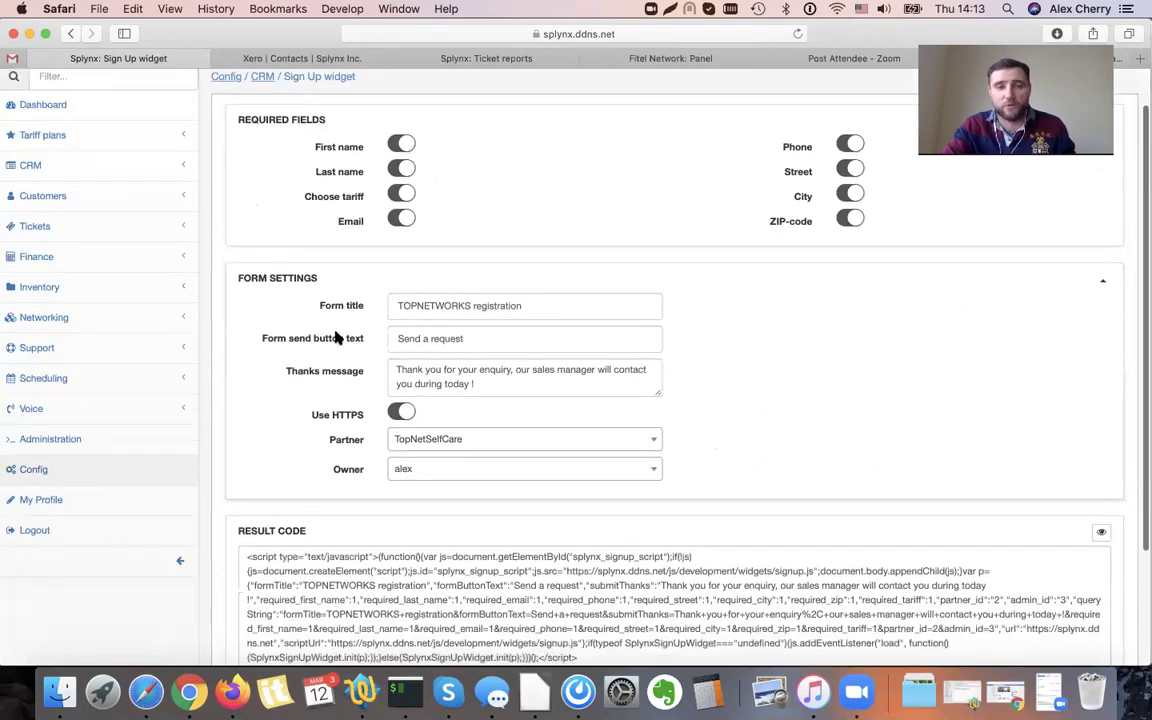
pyautogui.moveTo(320, 305); pyautogui.dragTo(362, 312)
pyautogui.click(344, 308)
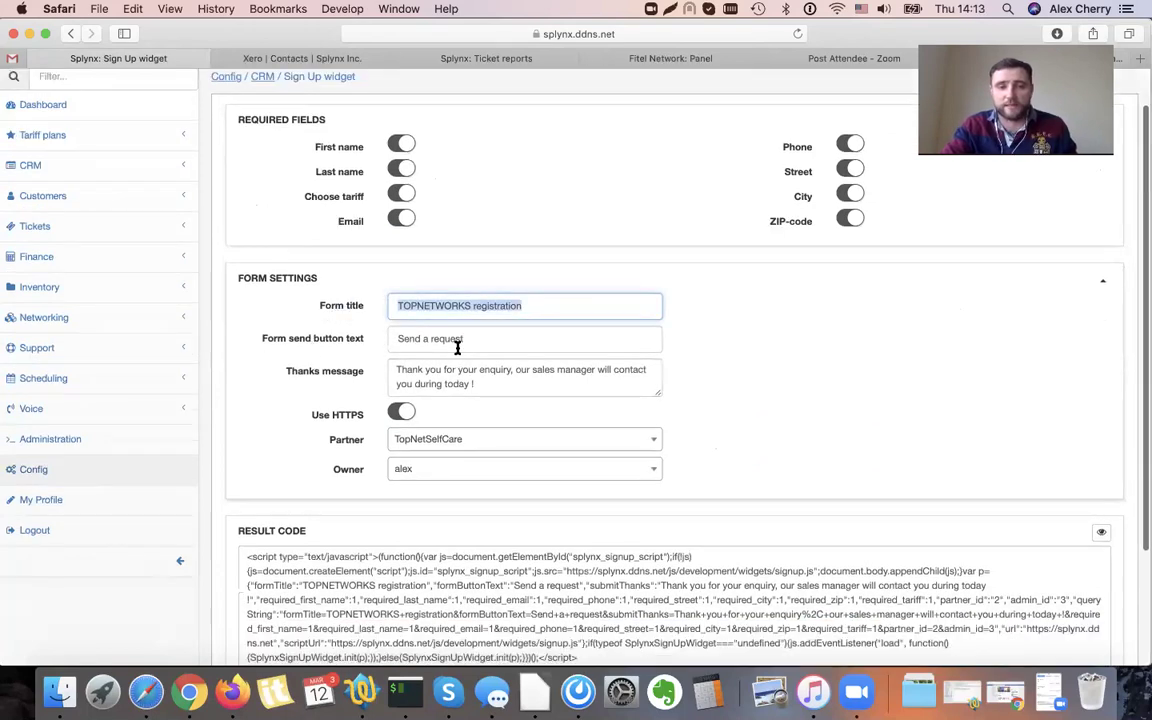
pyautogui.click(409, 340)
pyautogui.moveTo(497, 393); pyautogui.dragTo(393, 368)
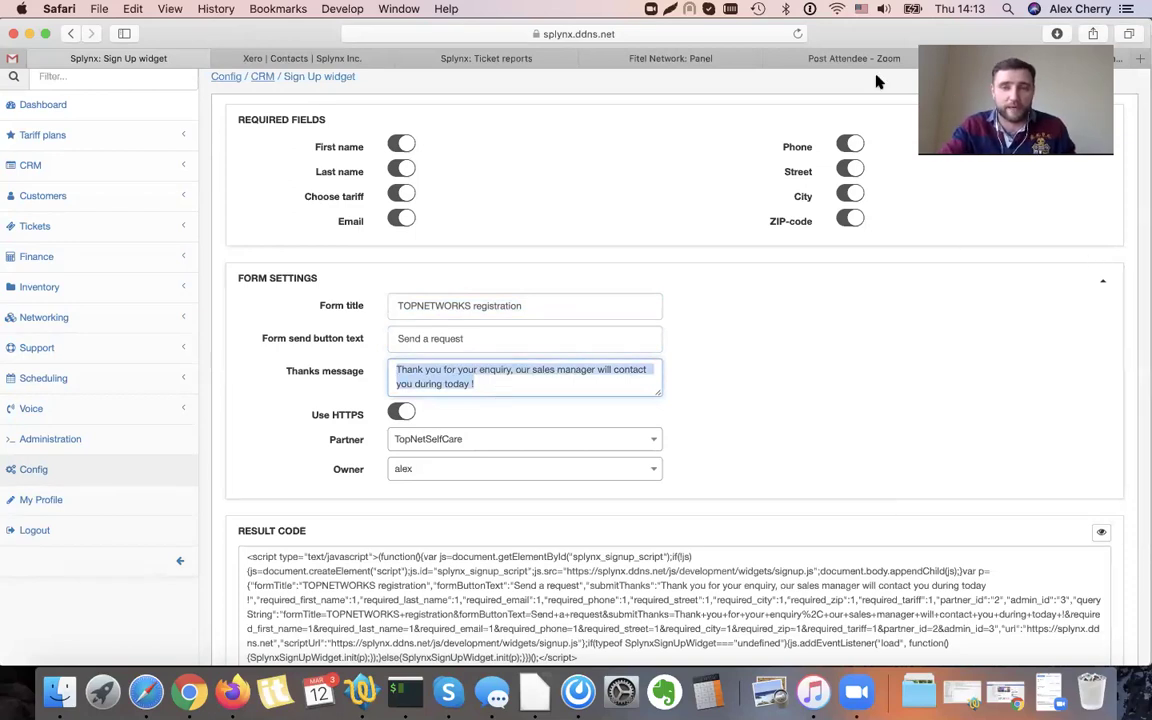
pyautogui.click(336, 448)
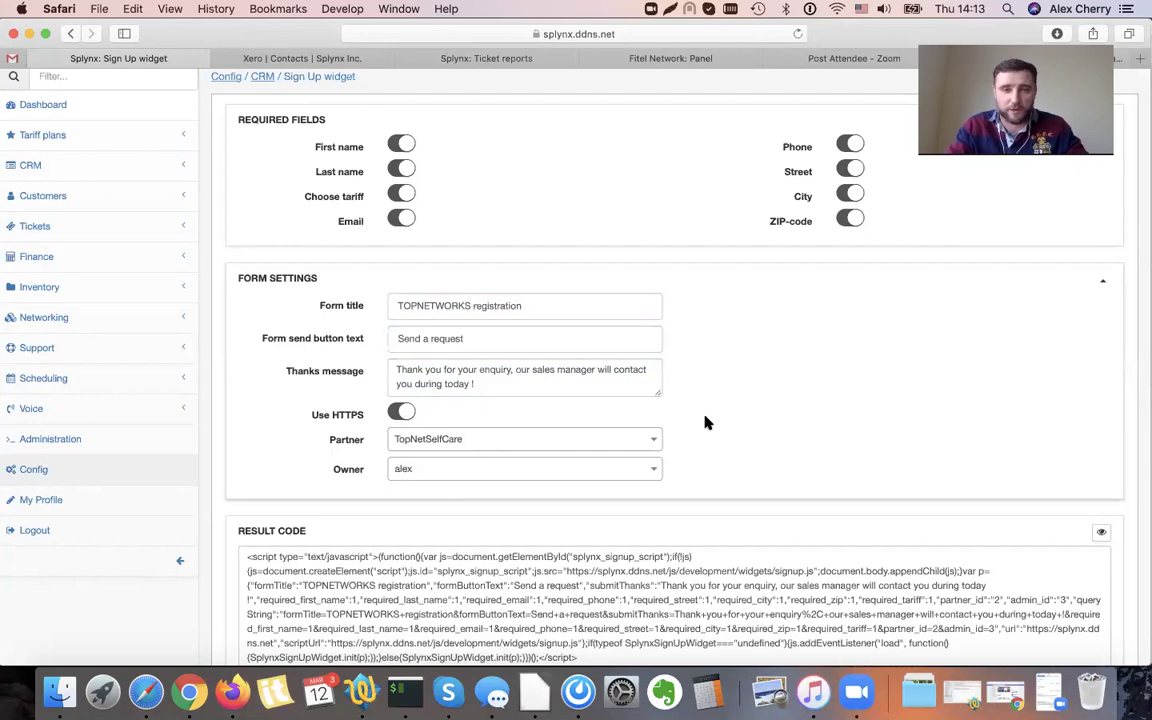
# Keep TopNetSelfCare as partner and try owner None before setting it back to alex
pyautogui.click(607, 442)
pyautogui.click(586, 436)
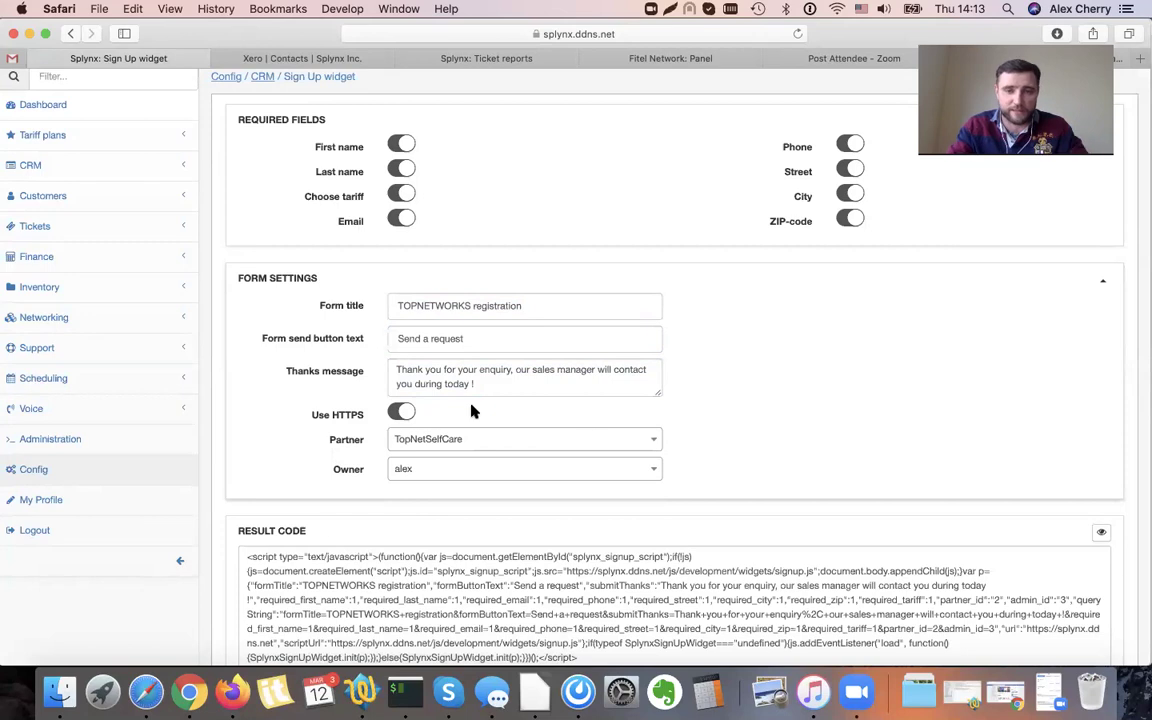
pyautogui.click(412, 470)
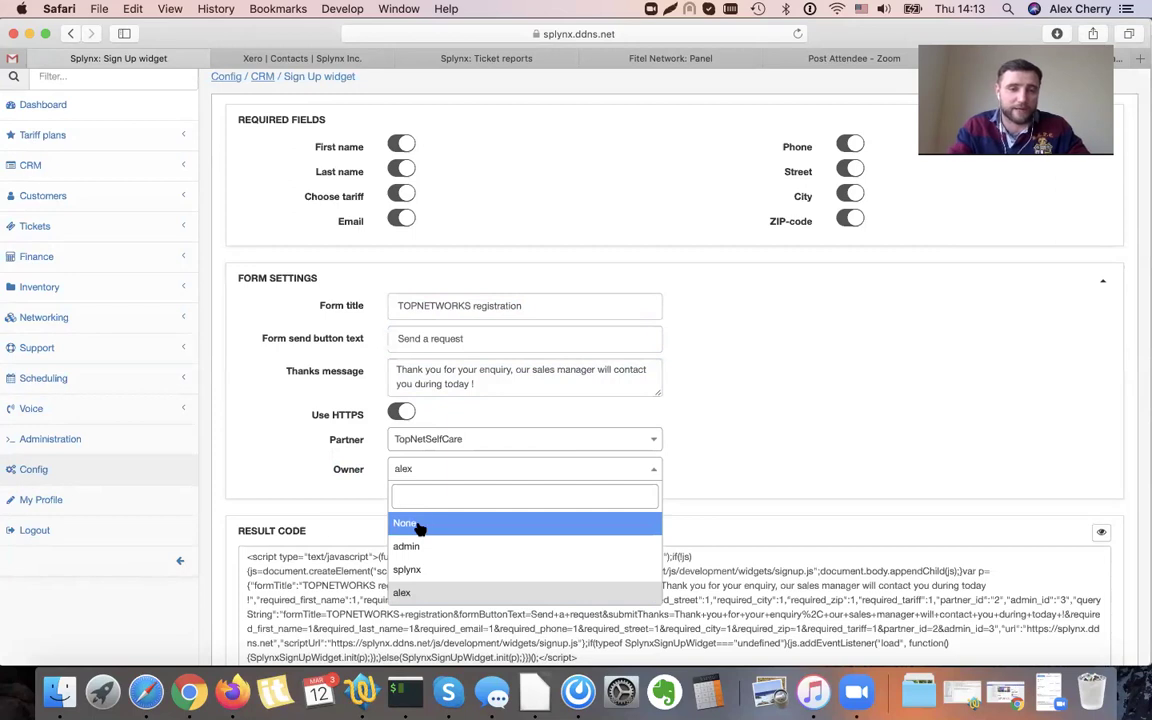
pyautogui.click(420, 525)
pyautogui.click(435, 470)
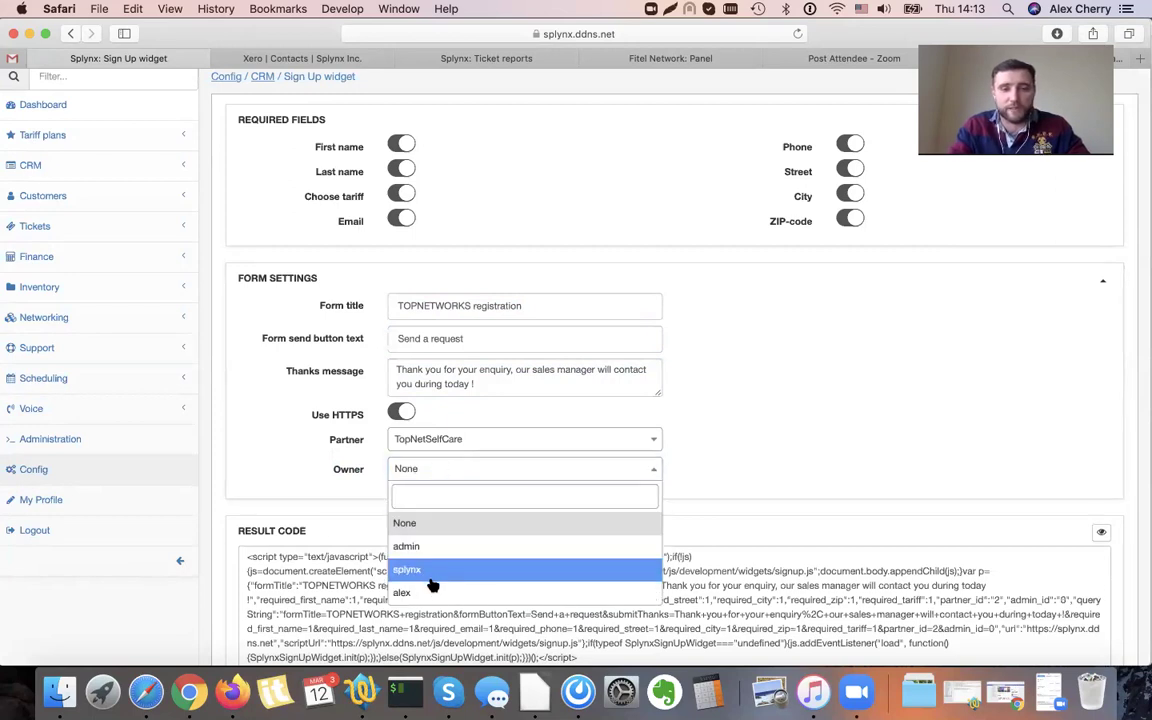
pyautogui.click(430, 592)
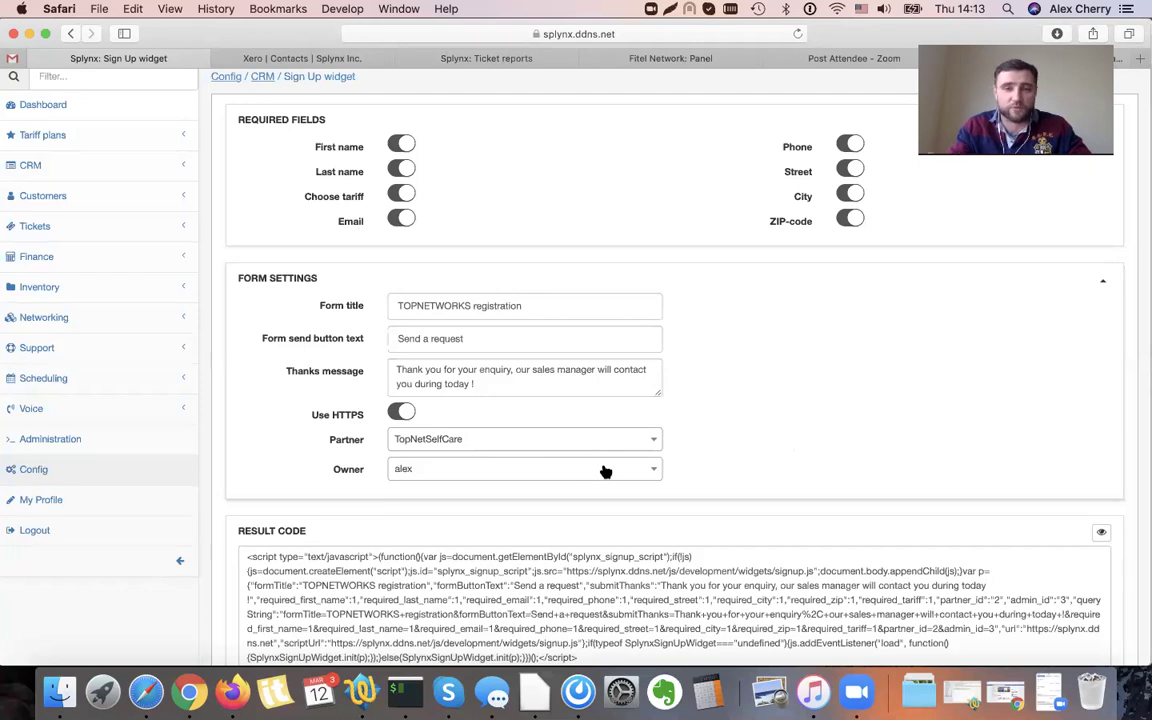
# Copy the widget's full script and iframe result code
pyautogui.scroll(-3, 700, 400)
pyautogui.click(560, 468)
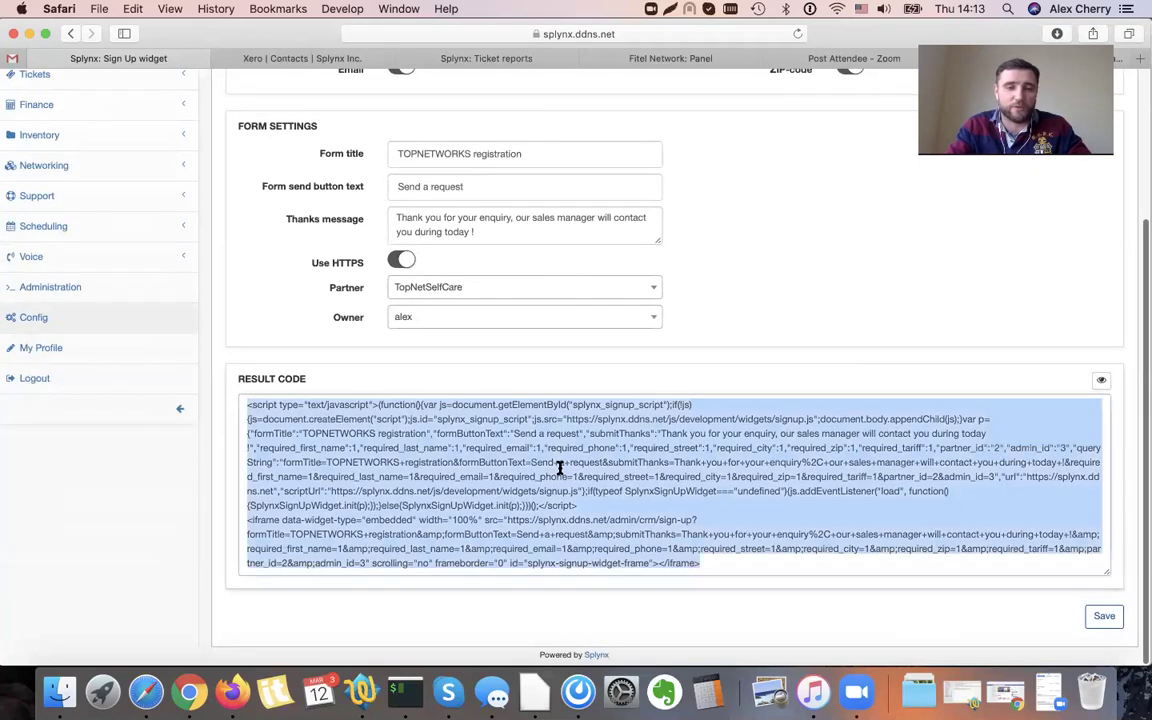
pyautogui.rightClick(688, 545)
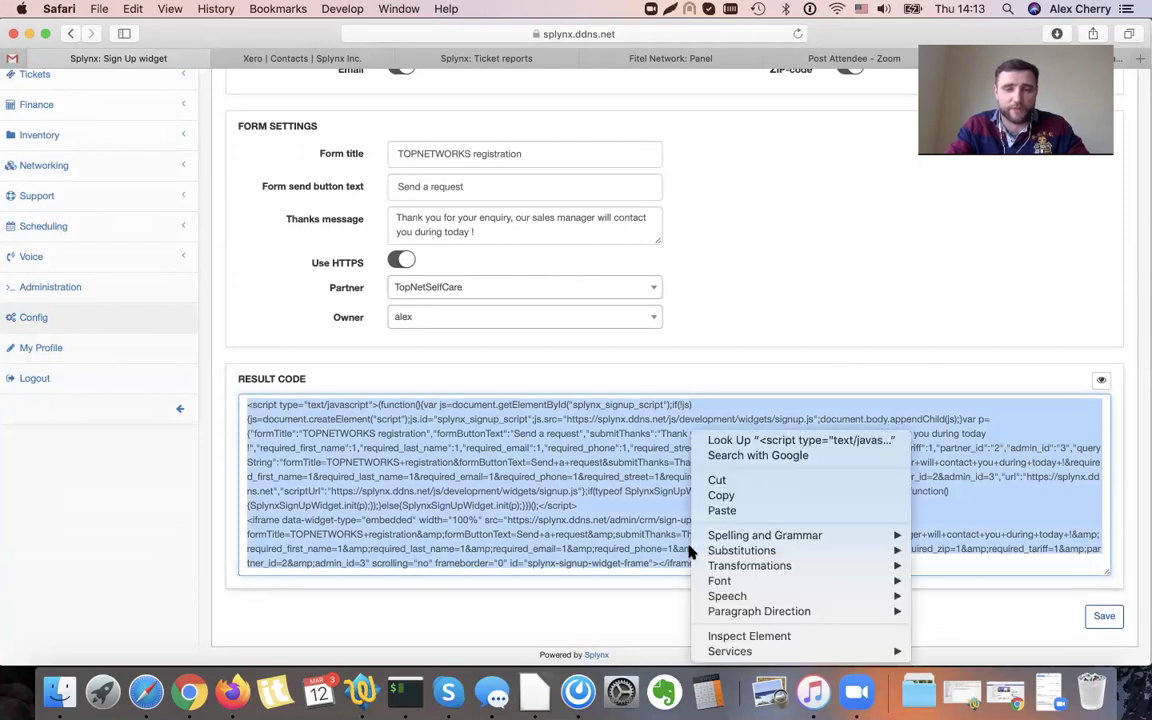
pyautogui.click(722, 495)
pyautogui.click(733, 345)
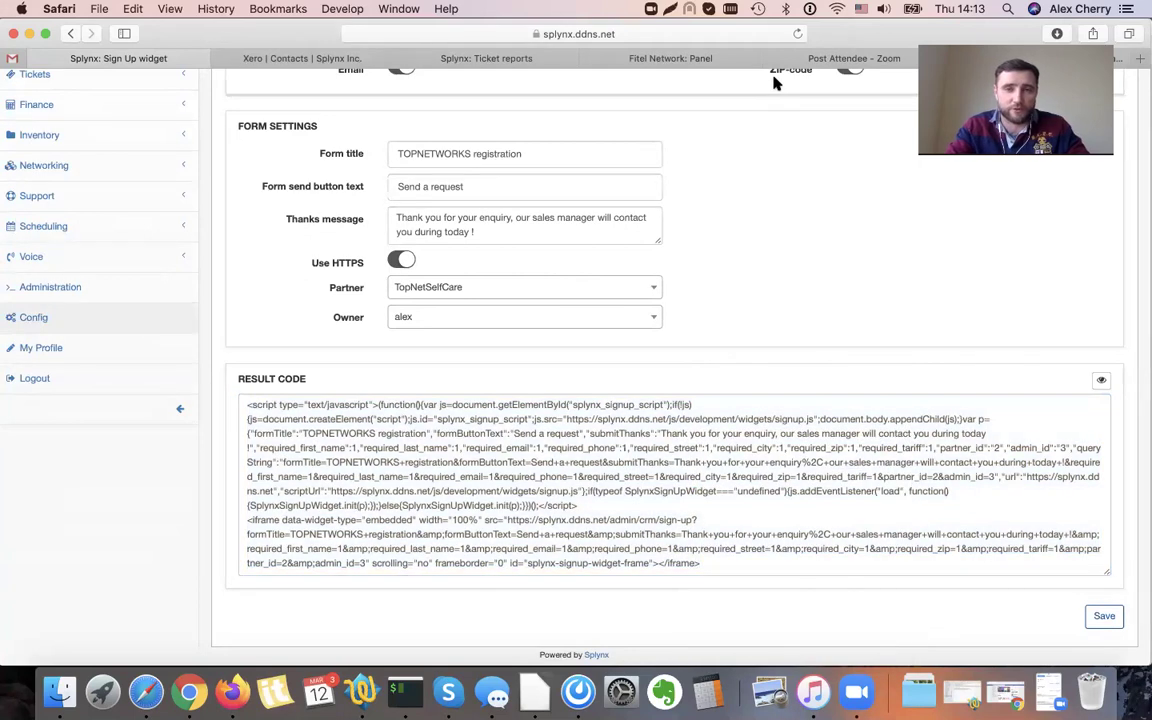
# Open the splynx.com/wp-admin WordPress dashboard in the license page tab
pyautogui.click(876, 58)
pyautogui.click(1010, 58)
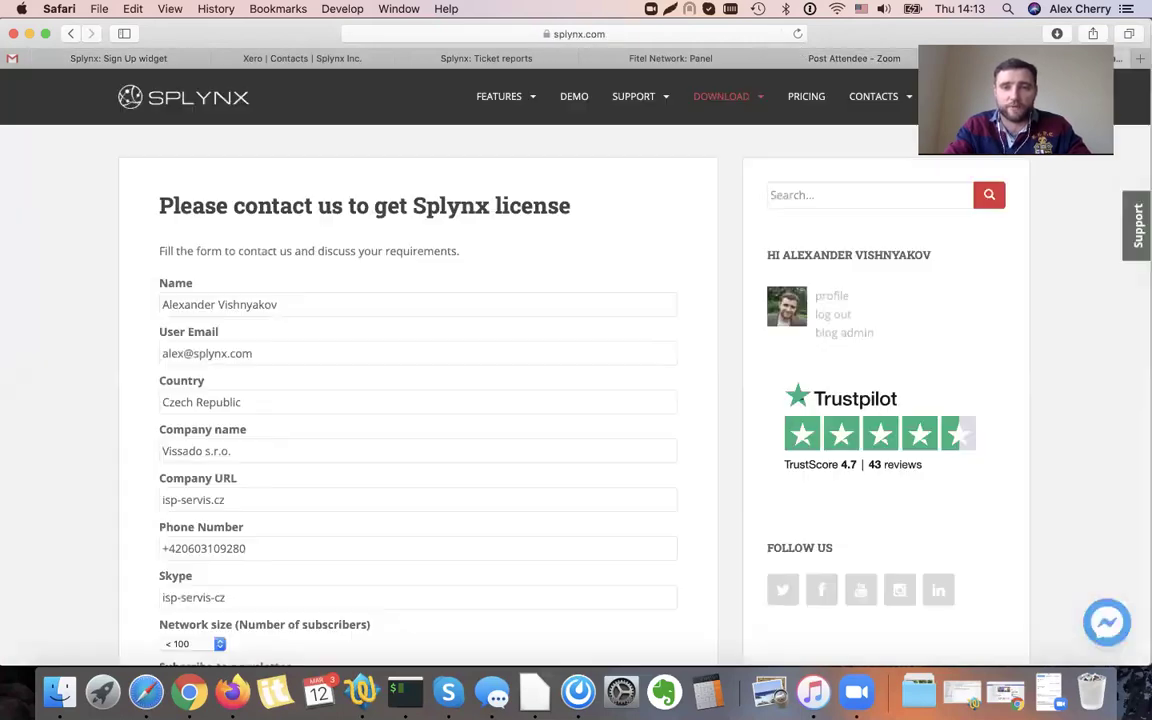
pyautogui.moveTo(636, 88)
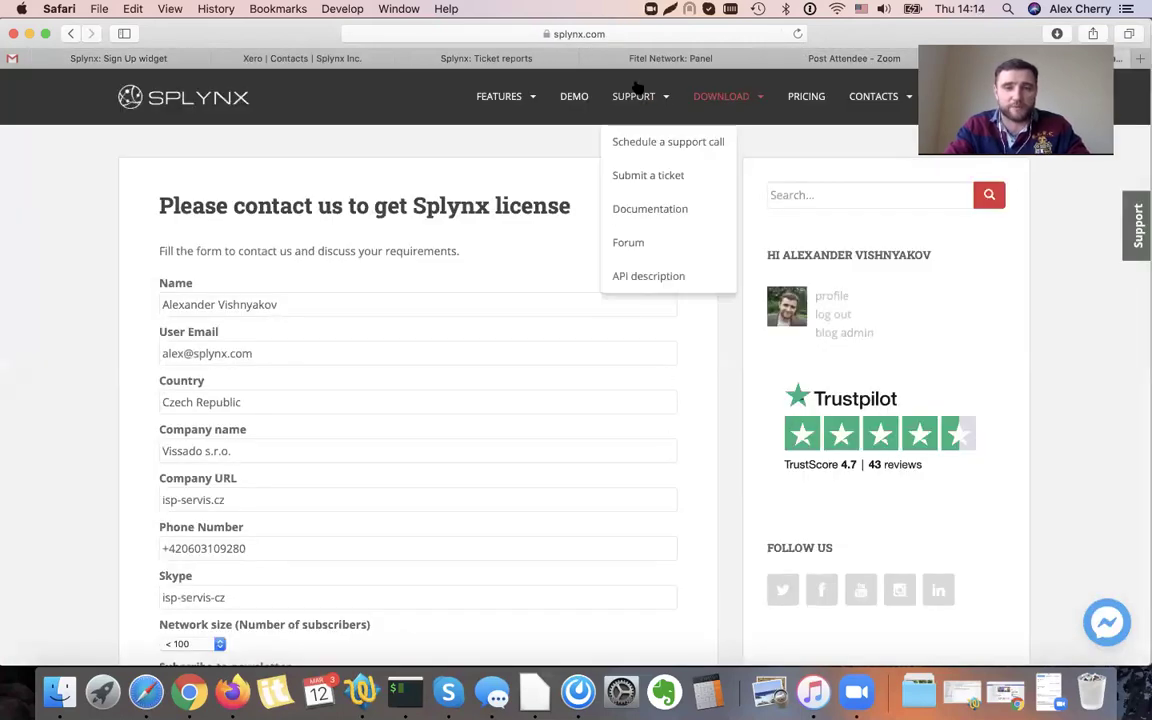
pyautogui.click(645, 33)
pyautogui.press('BackSpace')
pyautogui.write('splynx.com/')
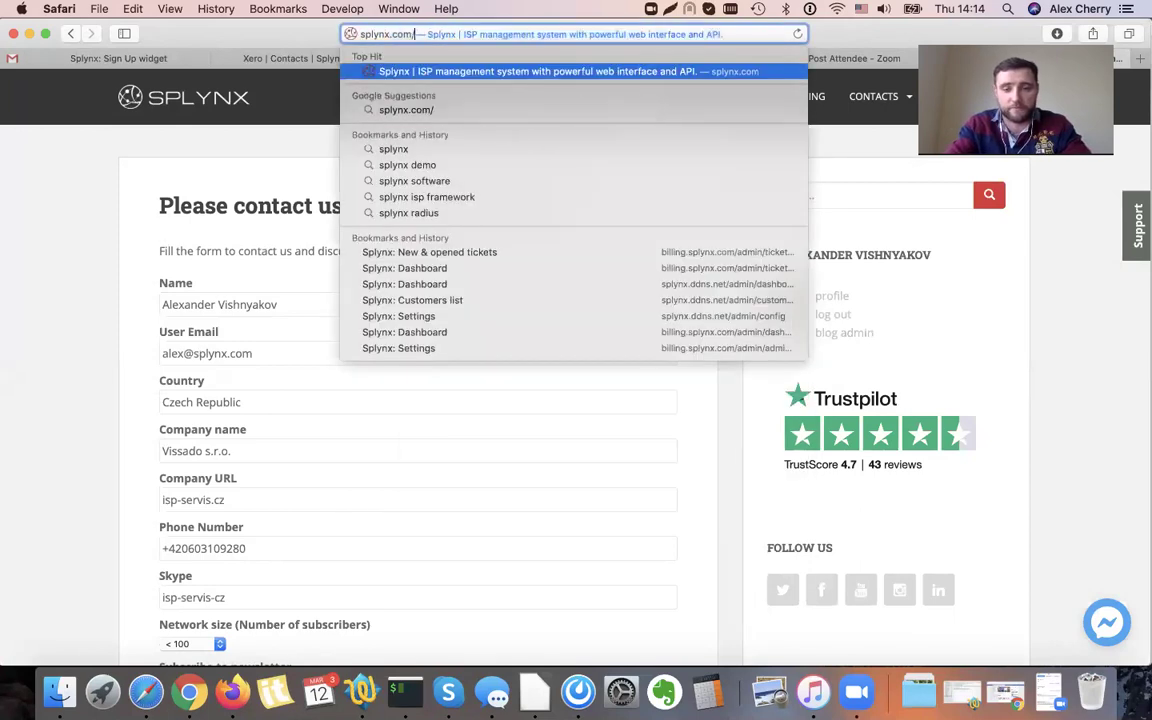
pyautogui.write('wp-admin')
pyautogui.press('Return')
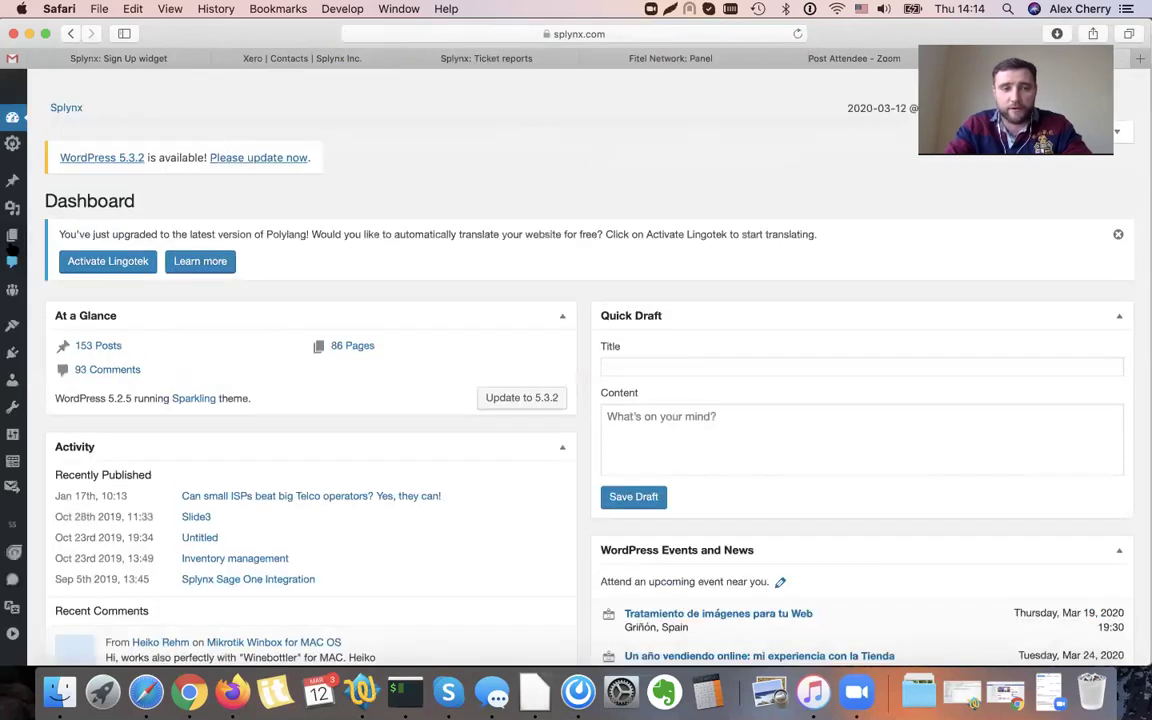
# Search All Pages for 'test' and view the live Self registration test page
pyautogui.moveTo(36, 238)
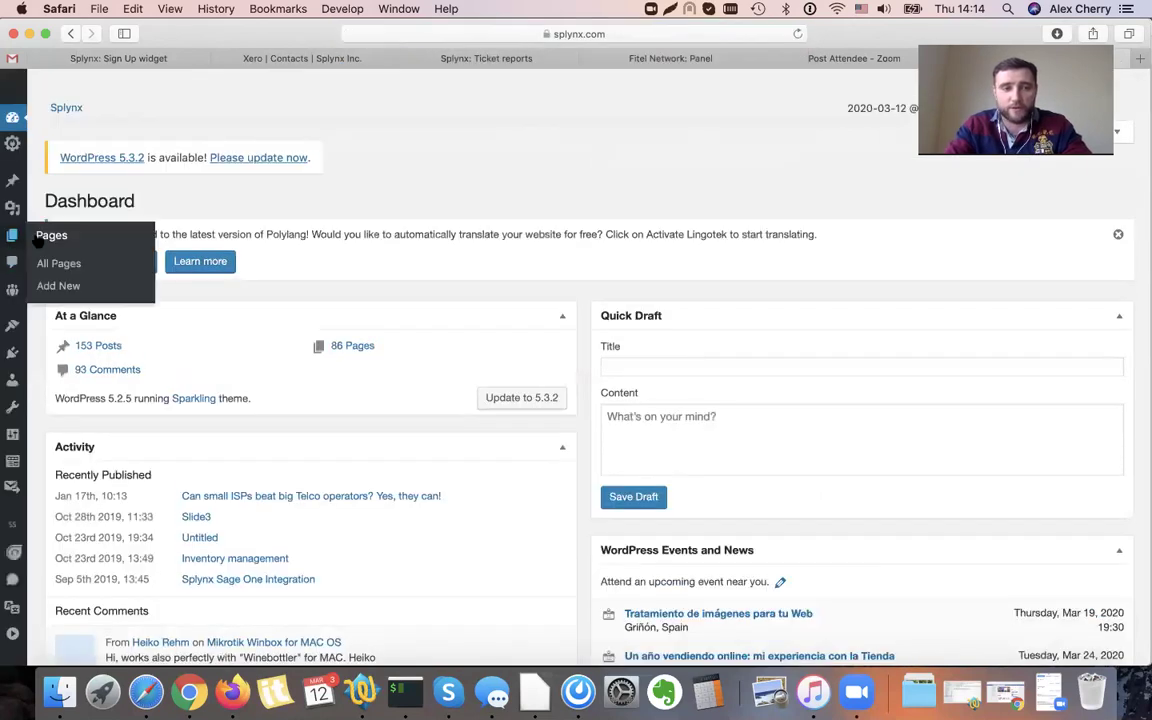
pyautogui.click(48, 263)
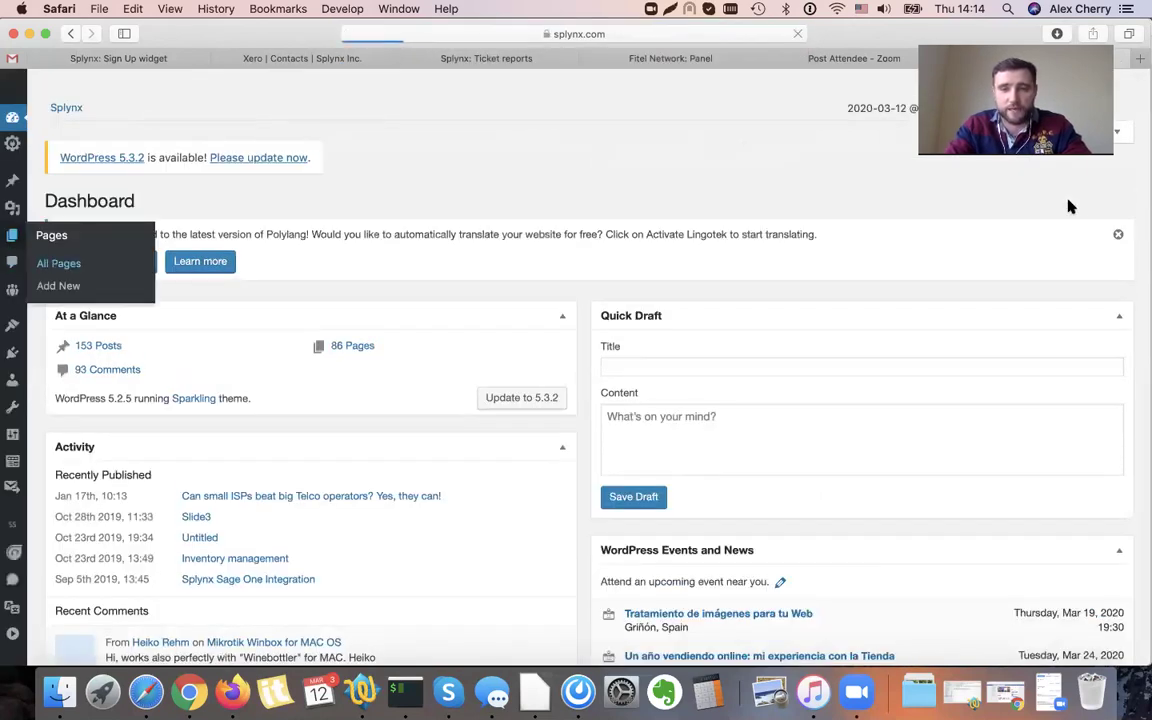
pyautogui.click(964, 229)
pyautogui.write('test')
pyautogui.press('Return')
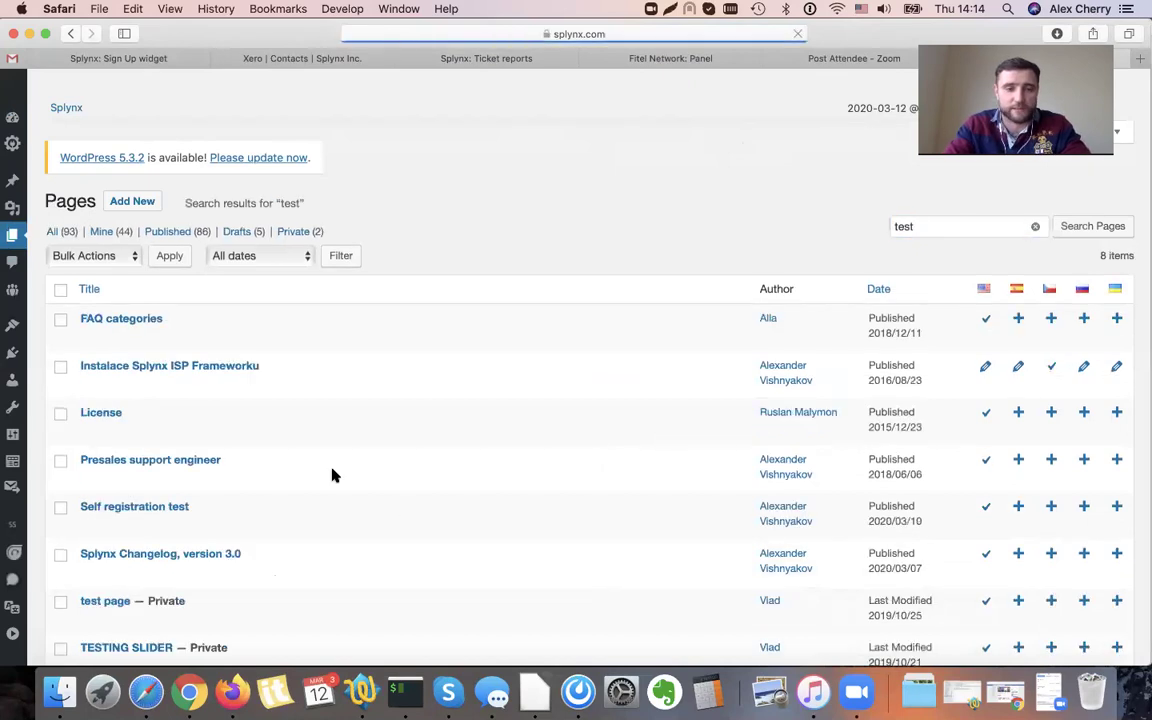
pyautogui.scroll(-2, 335, 475)
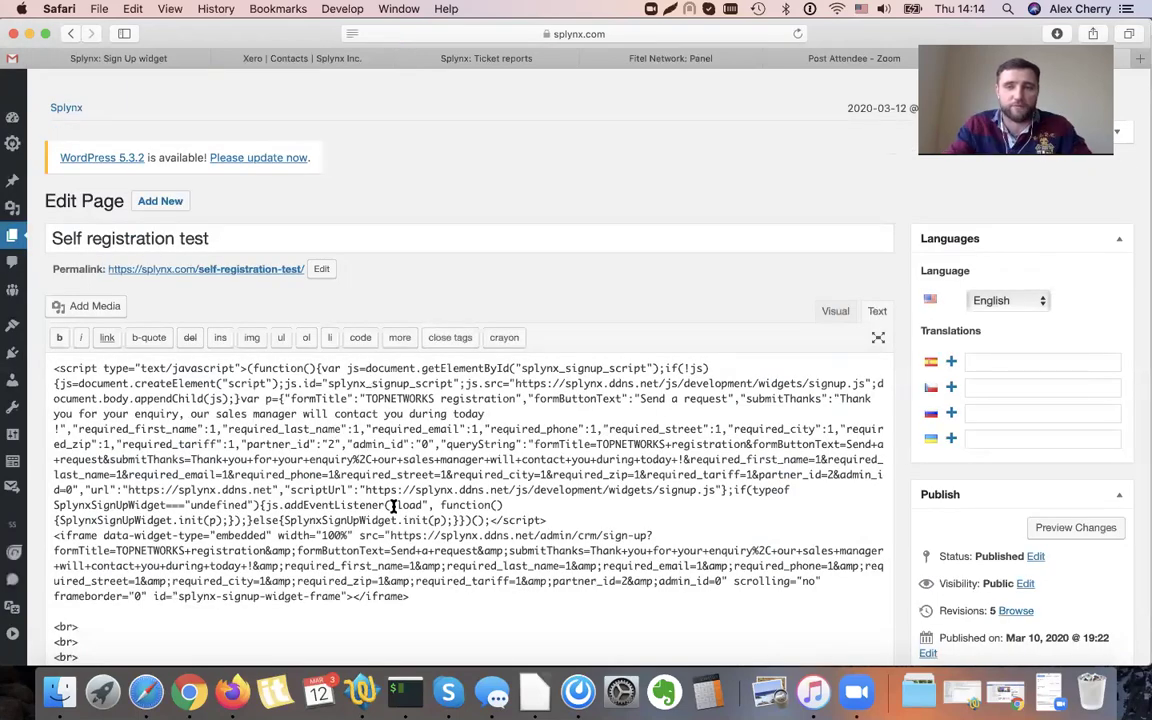
pyautogui.click(263, 269)
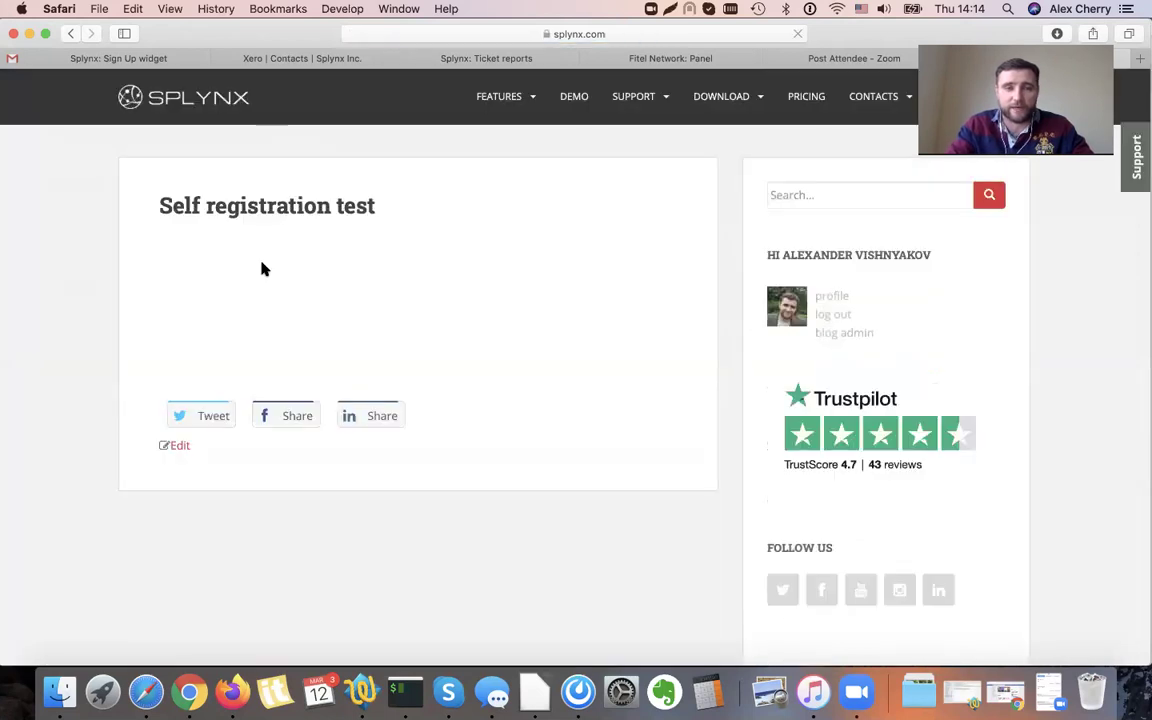
# Look over the registration form and its list of available tariffs
pyautogui.scroll(-3, 134, 312)
pyautogui.scroll(3, 134, 312)
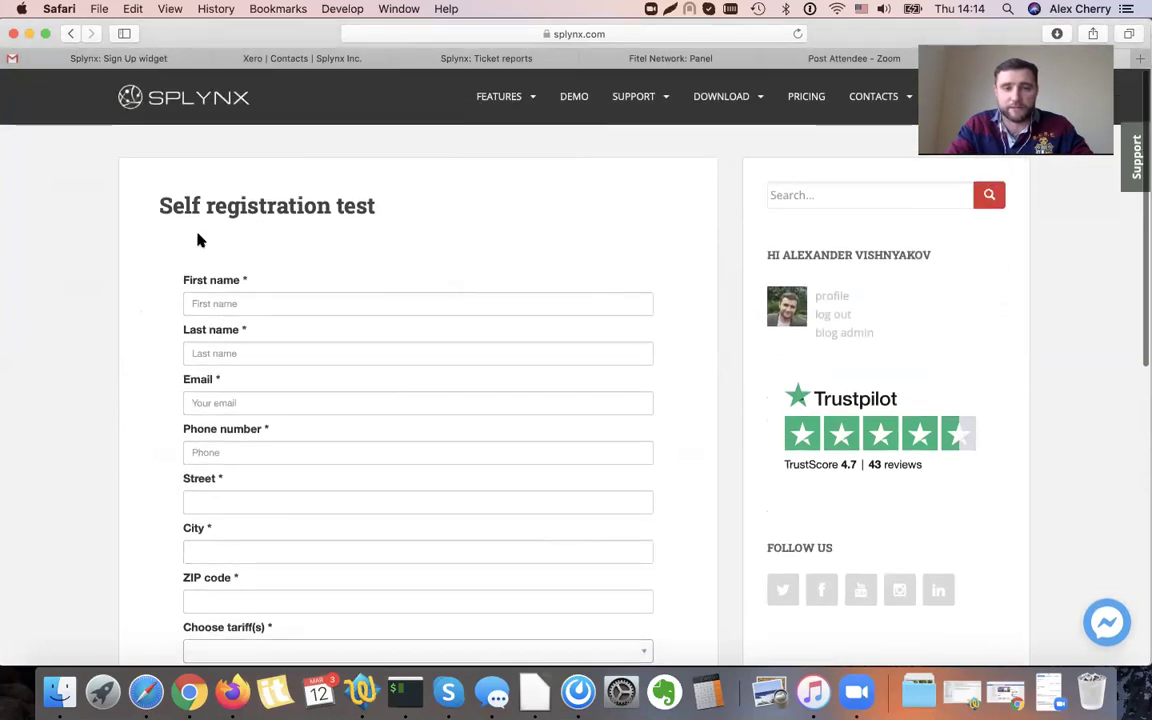
pyautogui.scroll(-2, 216, 525)
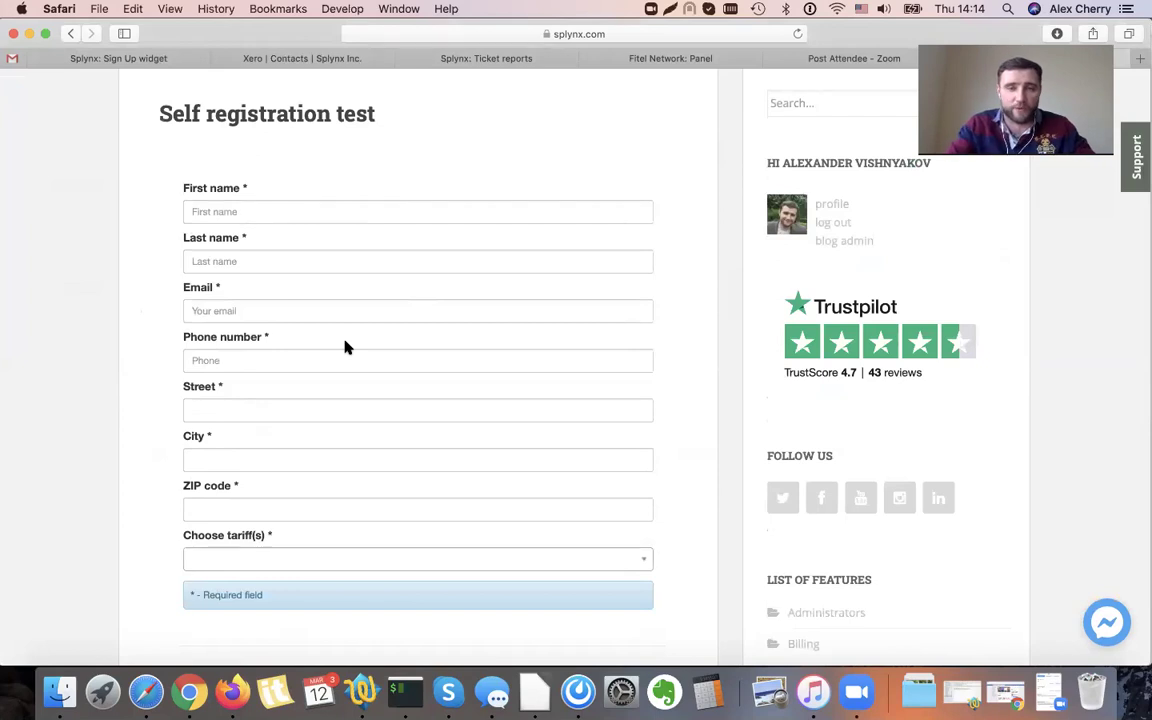
pyautogui.scroll(-2, 298, 435)
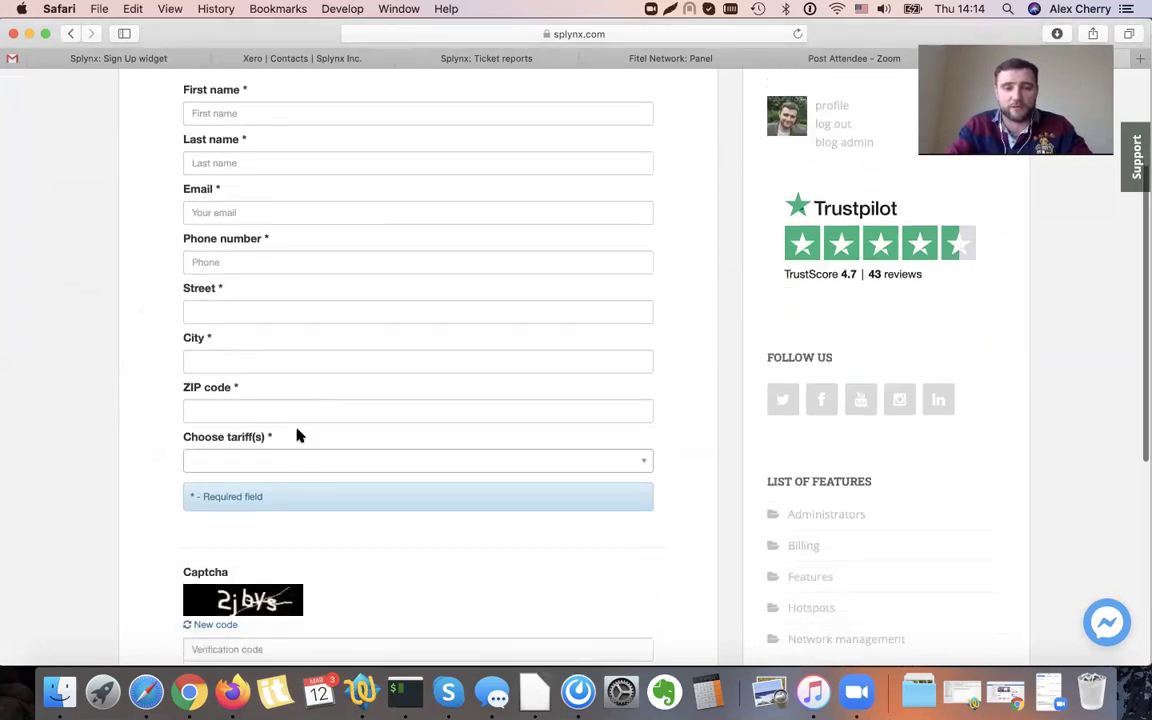
pyautogui.click(285, 468)
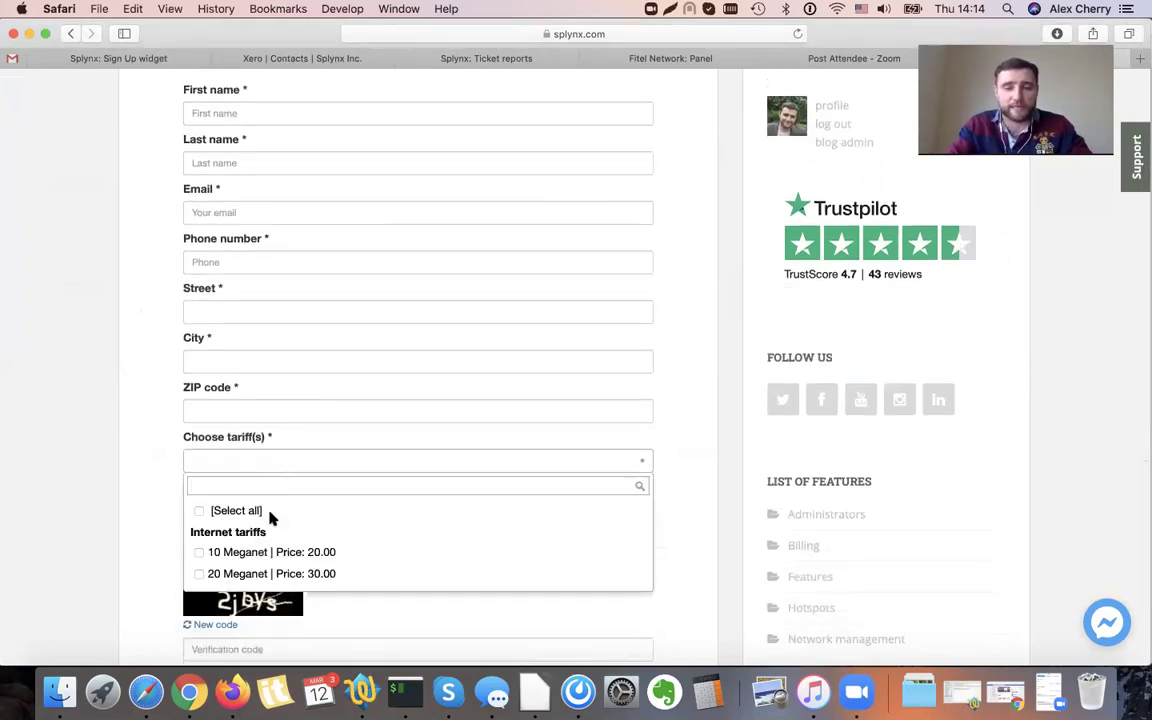
pyautogui.scroll(-1, 270, 514)
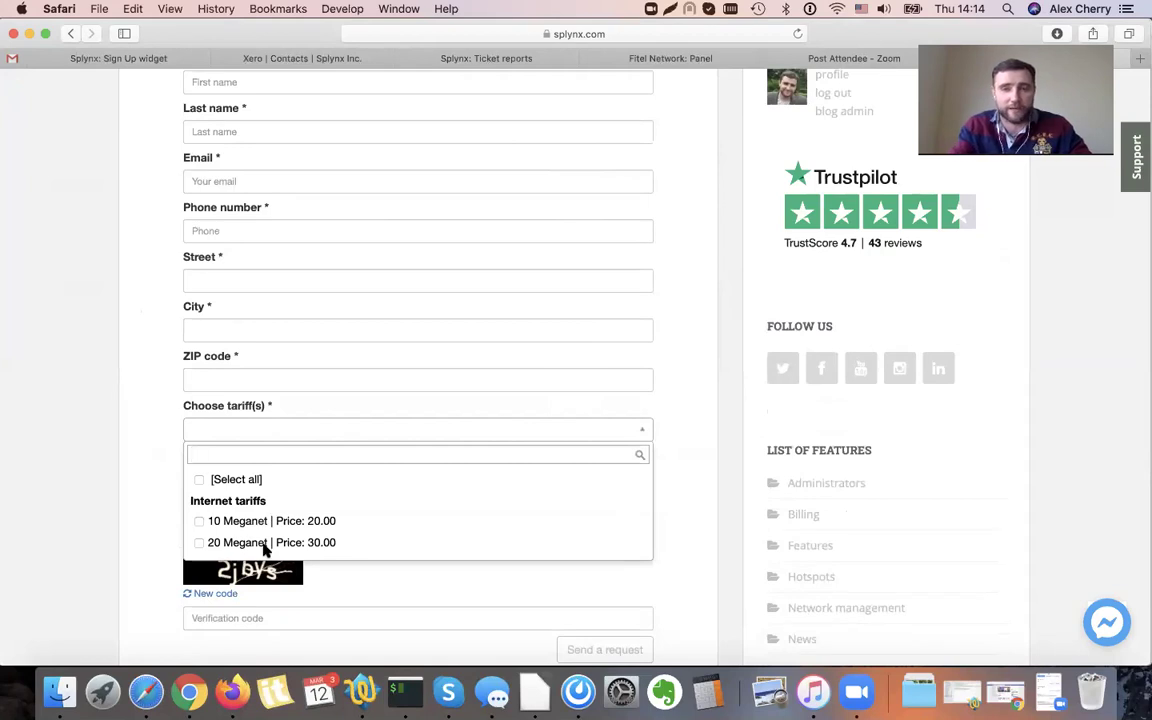
pyautogui.scroll(5, 255, 345)
# Enter the test contact's first name, last name, e-mail and phone number
pyautogui.click(224, 308)
pyautogui.click(311, 350)
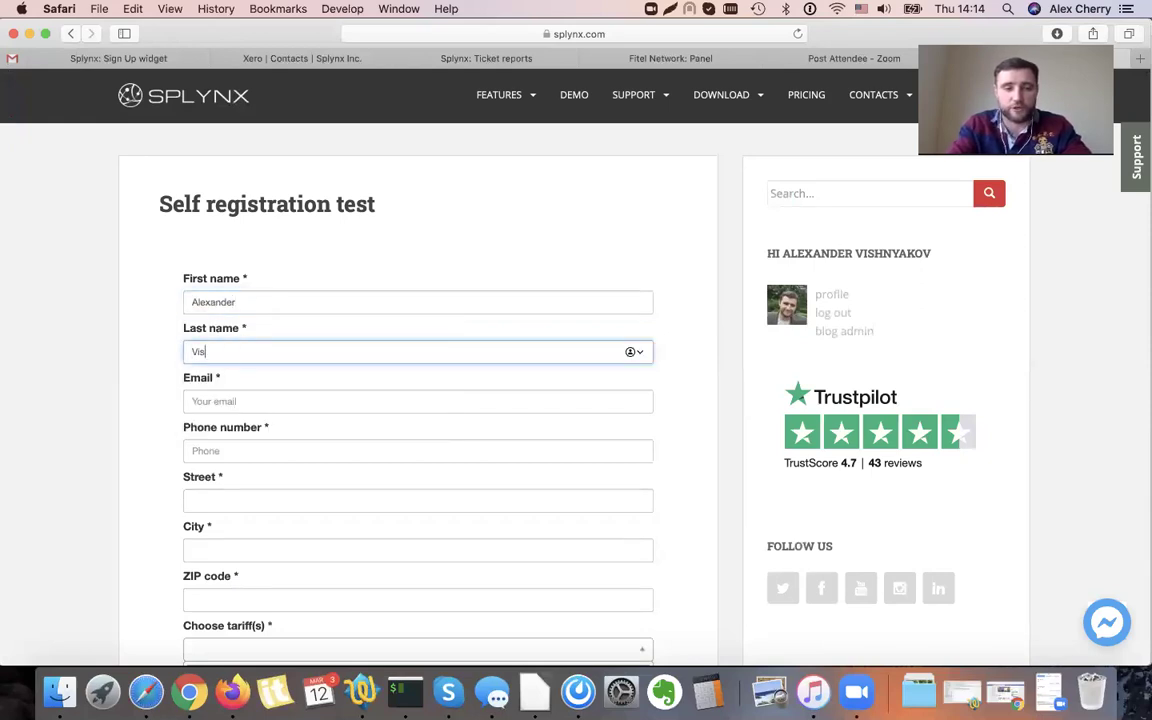
pyautogui.click(224, 398)
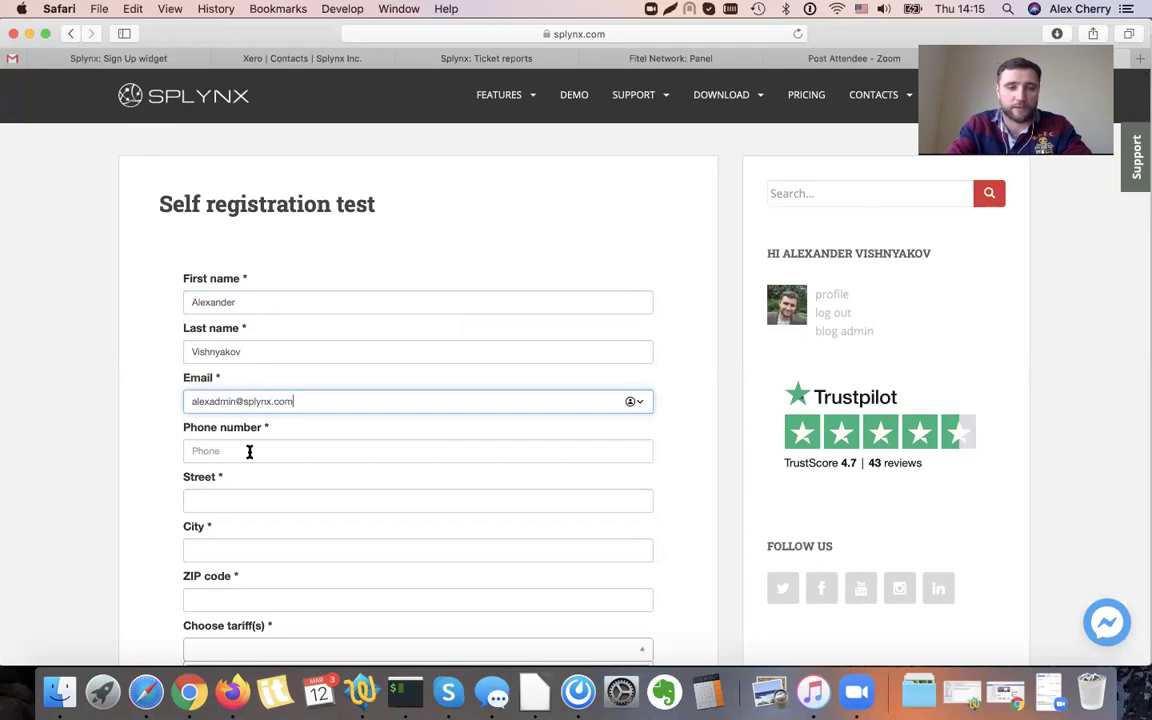
pyautogui.click(249, 451)
# Fill in the contact's street address and city, then move to the ZIP field
pyautogui.click(260, 502)
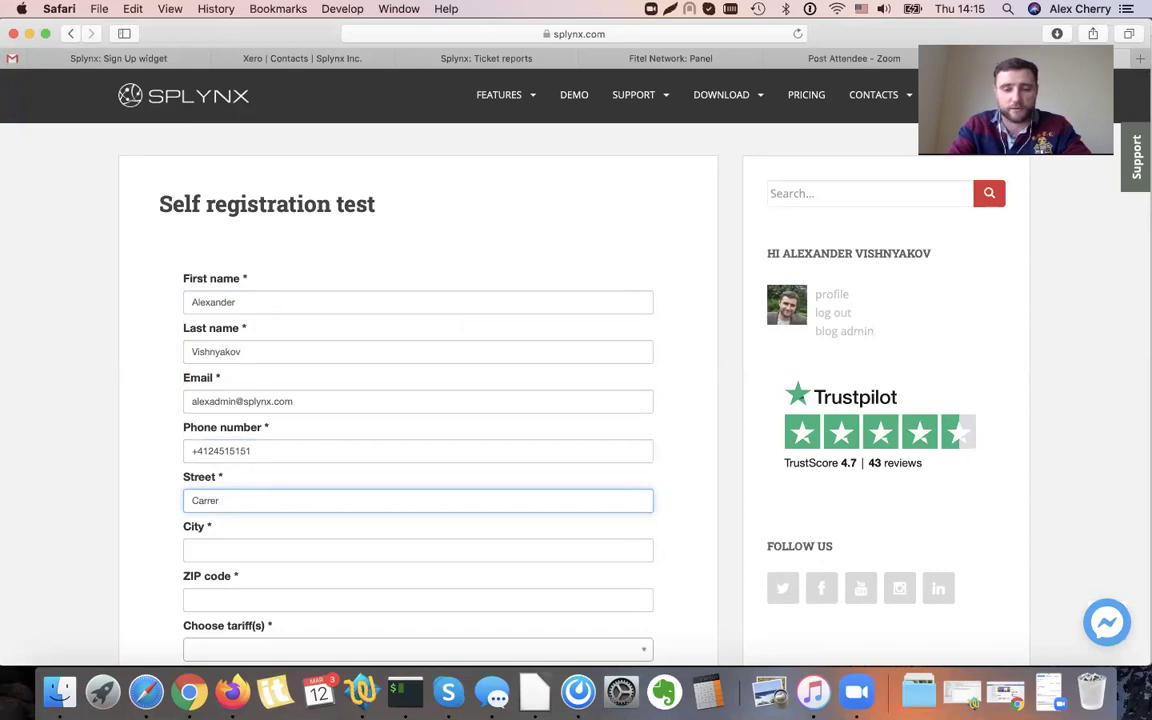
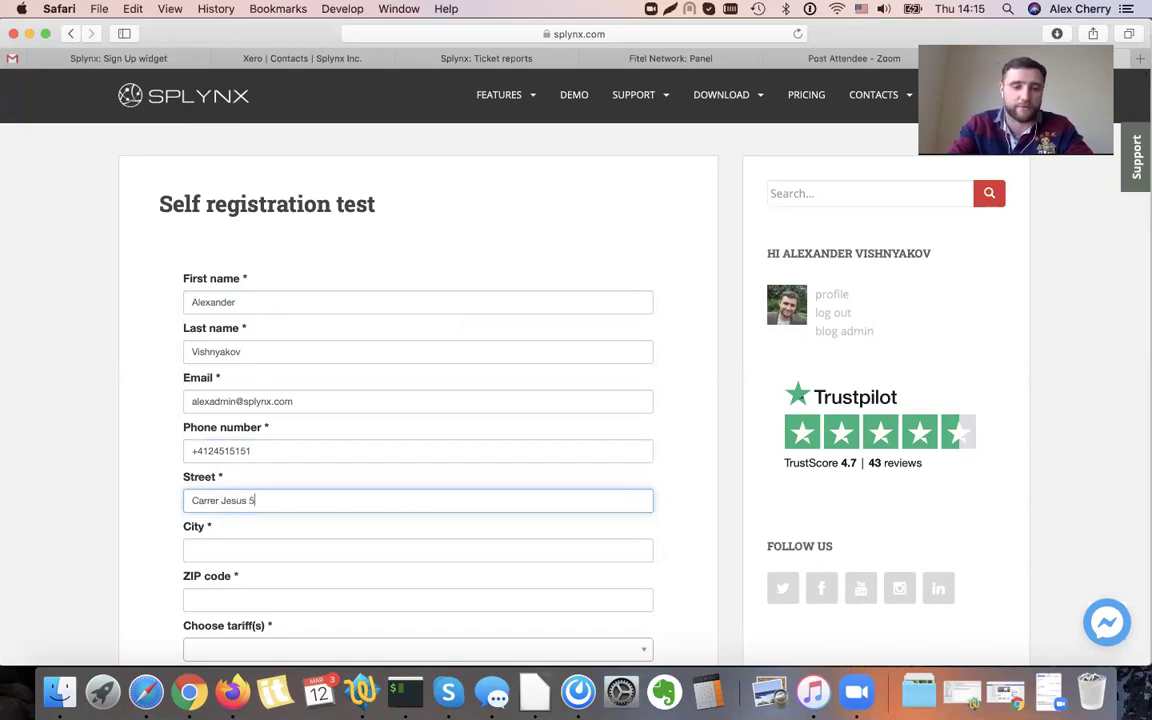
pyautogui.click(239, 552)
pyautogui.write('Resu')
pyautogui.press('BackSpace')
pyautogui.press('BackSpace')
pyautogui.write('us')
pyautogui.click(238, 602)
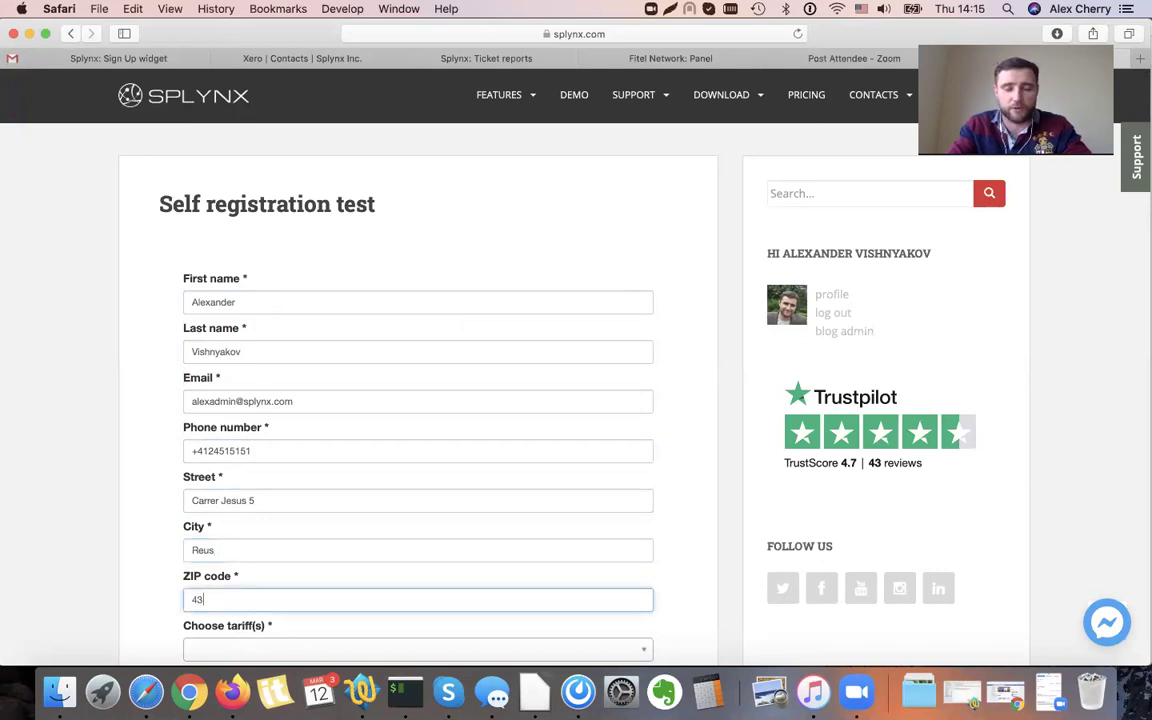
# Tick the 10 Meganet tariff, enter the captcha code and send the request
pyautogui.scroll(-4, 124, 598)
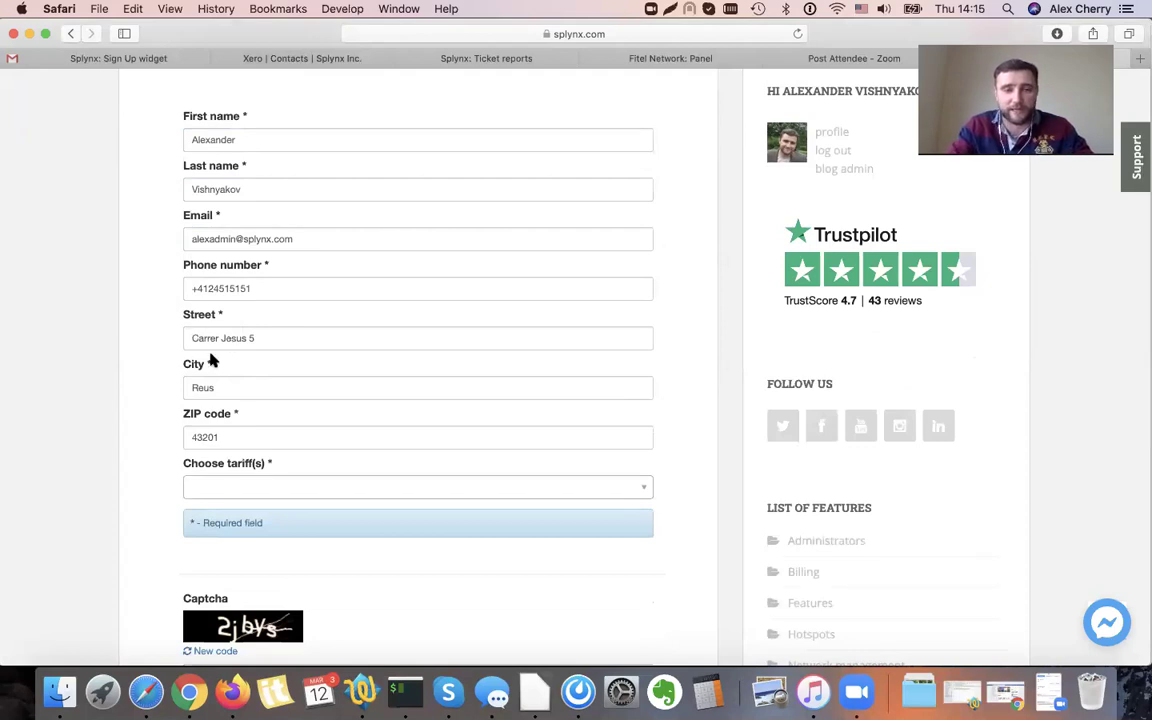
pyautogui.moveTo(211, 365); pyautogui.dragTo(185, 365)
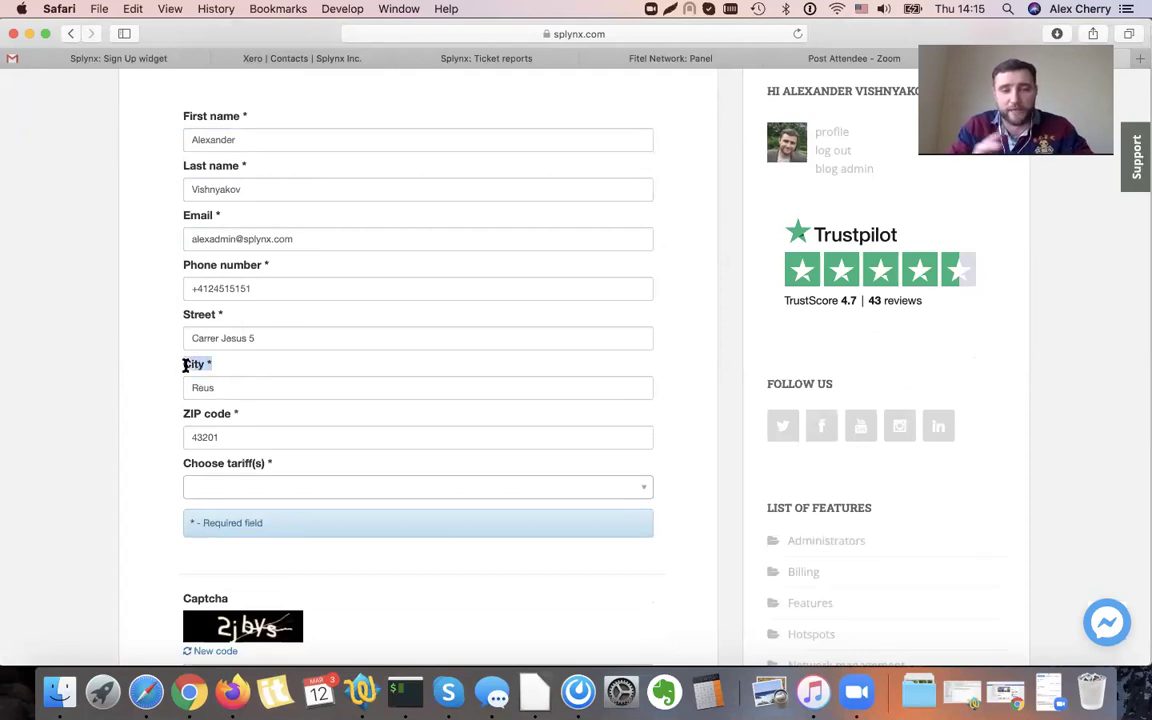
pyautogui.click(268, 485)
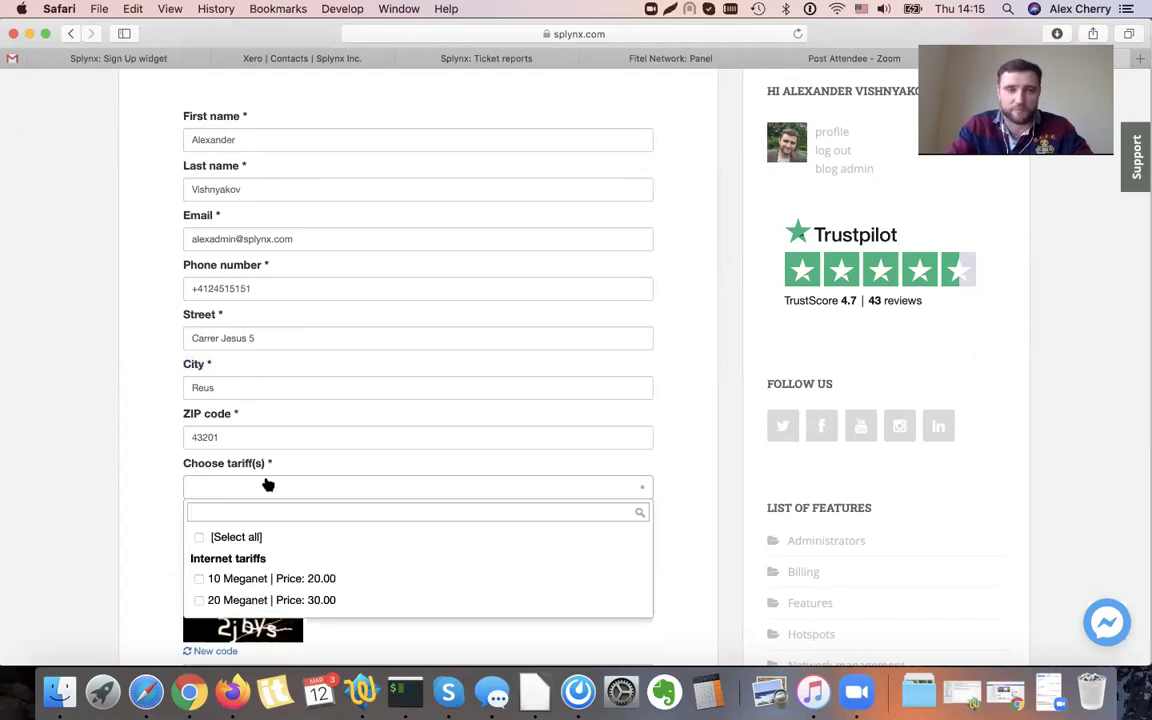
pyautogui.scroll(-1, 283, 415)
pyautogui.click(267, 534)
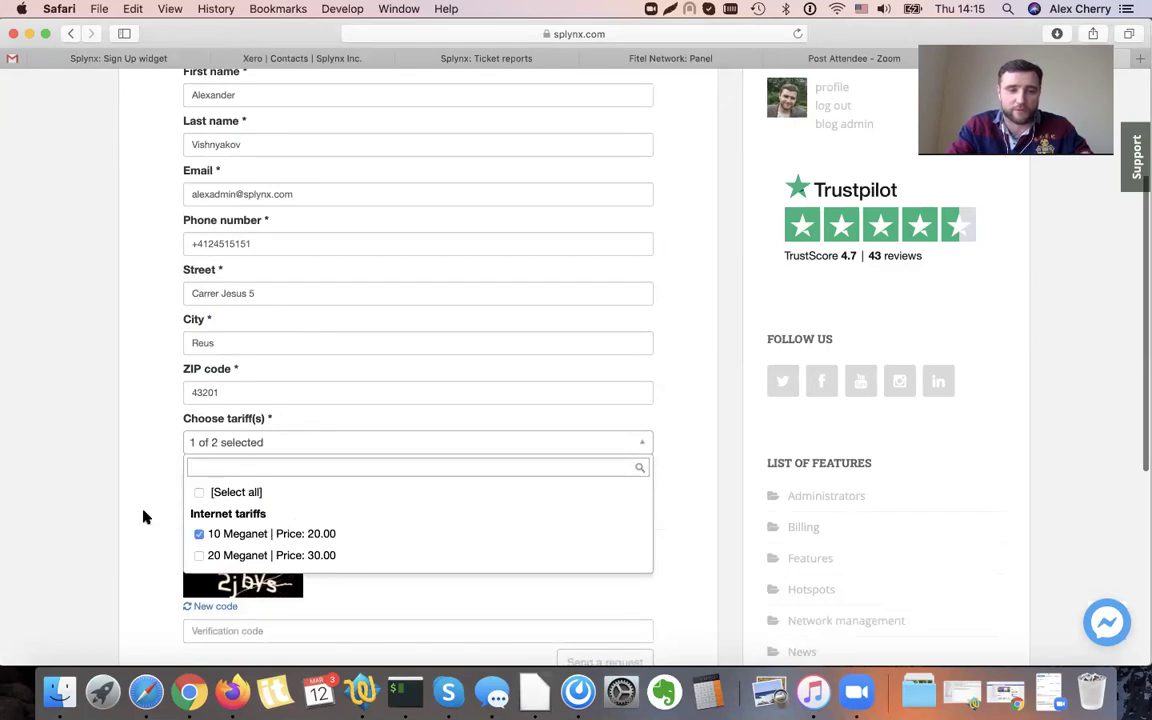
pyautogui.click(660, 527)
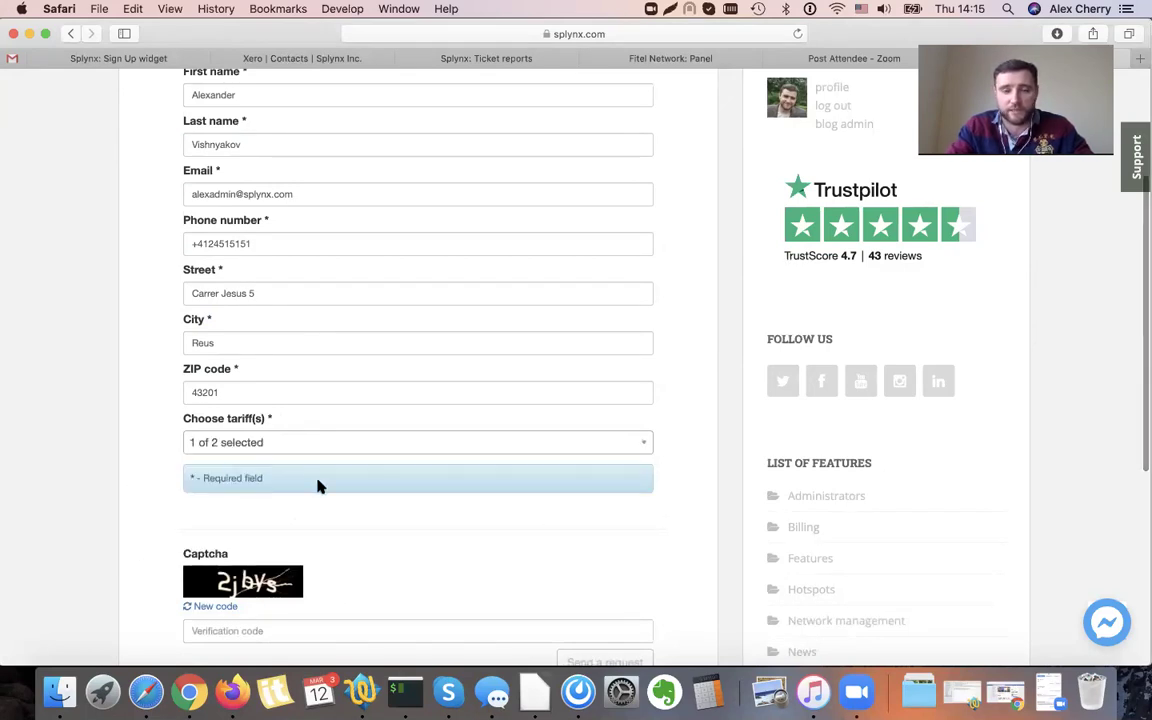
pyautogui.scroll(-2, 318, 486)
pyautogui.click(224, 560)
pyautogui.write('2jb')
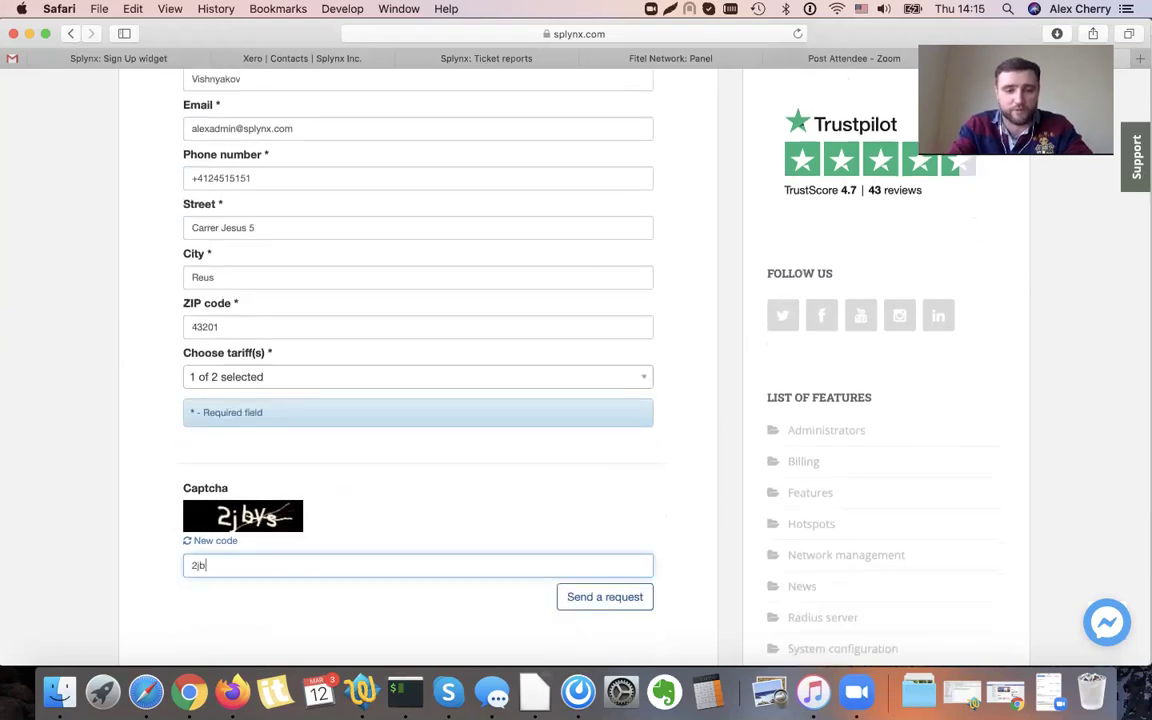
pyautogui.write('ys')
pyautogui.click(592, 600)
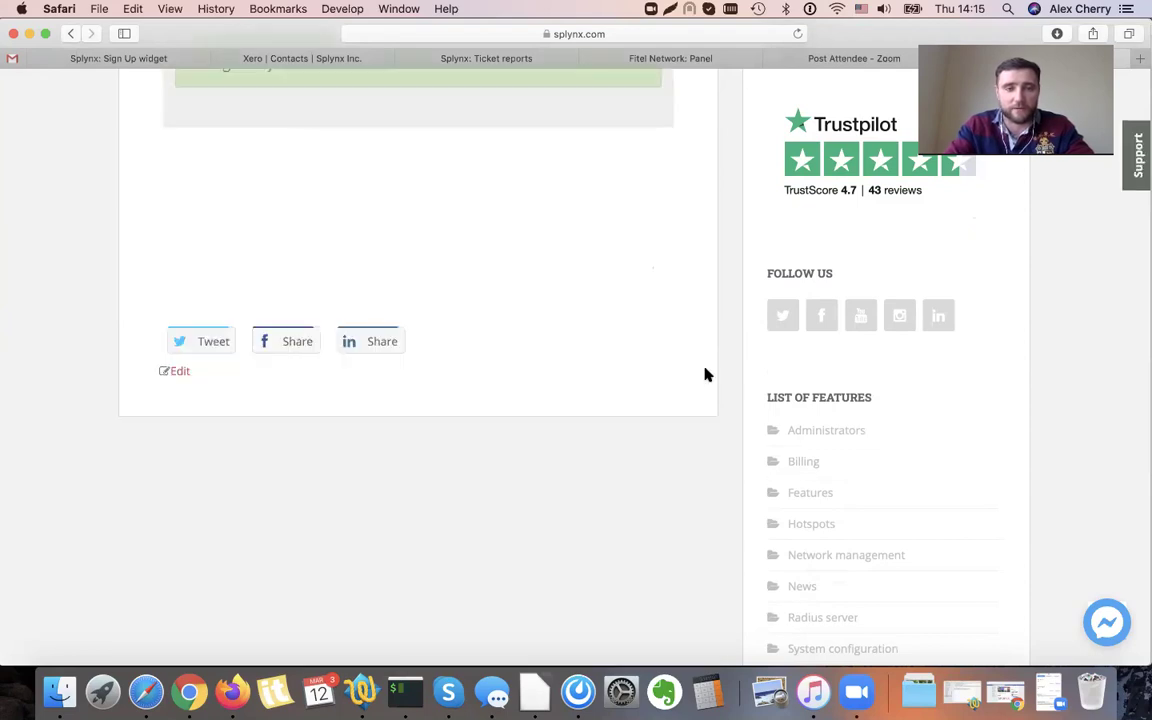
# Check the thank-you message, then switch to the Splynx Ticket reports tab
pyautogui.scroll(3, 706, 375)
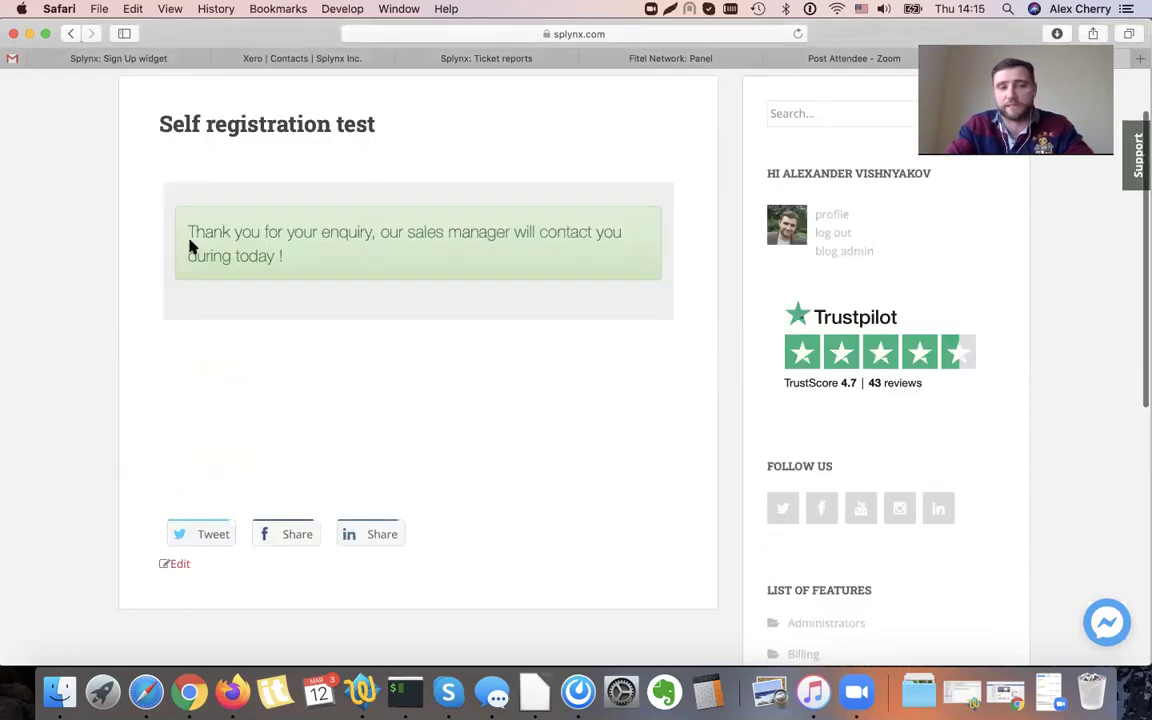
pyautogui.tripleClick(224, 230)
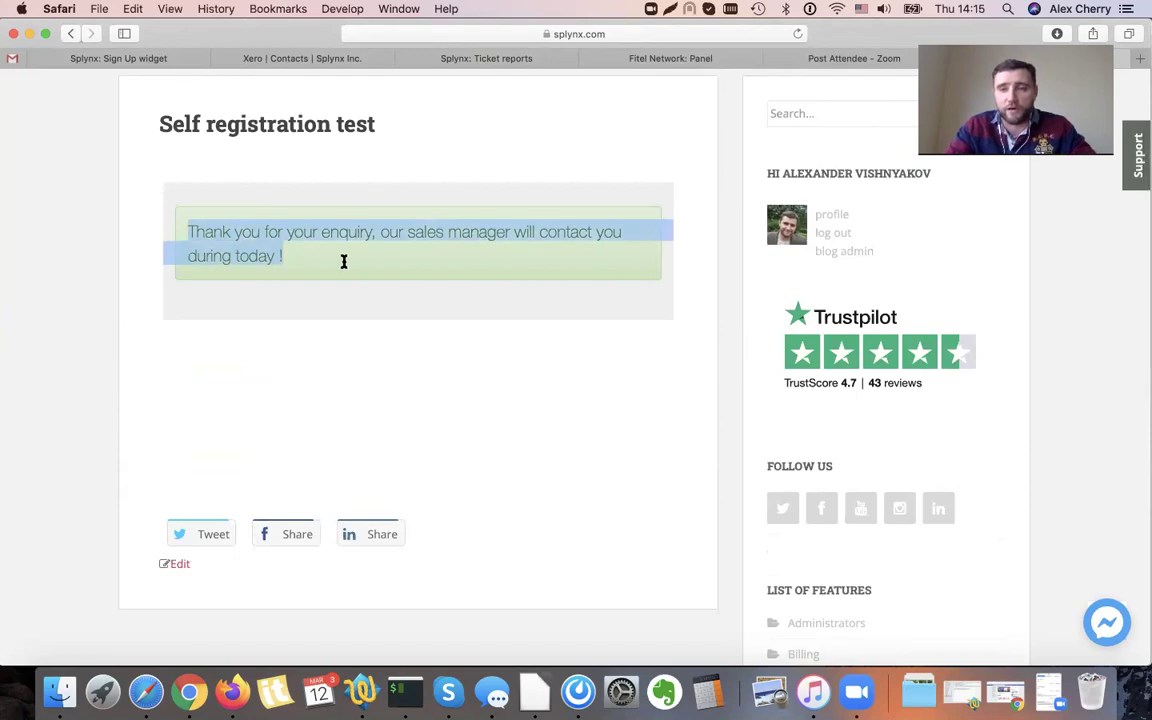
pyautogui.click(606, 313)
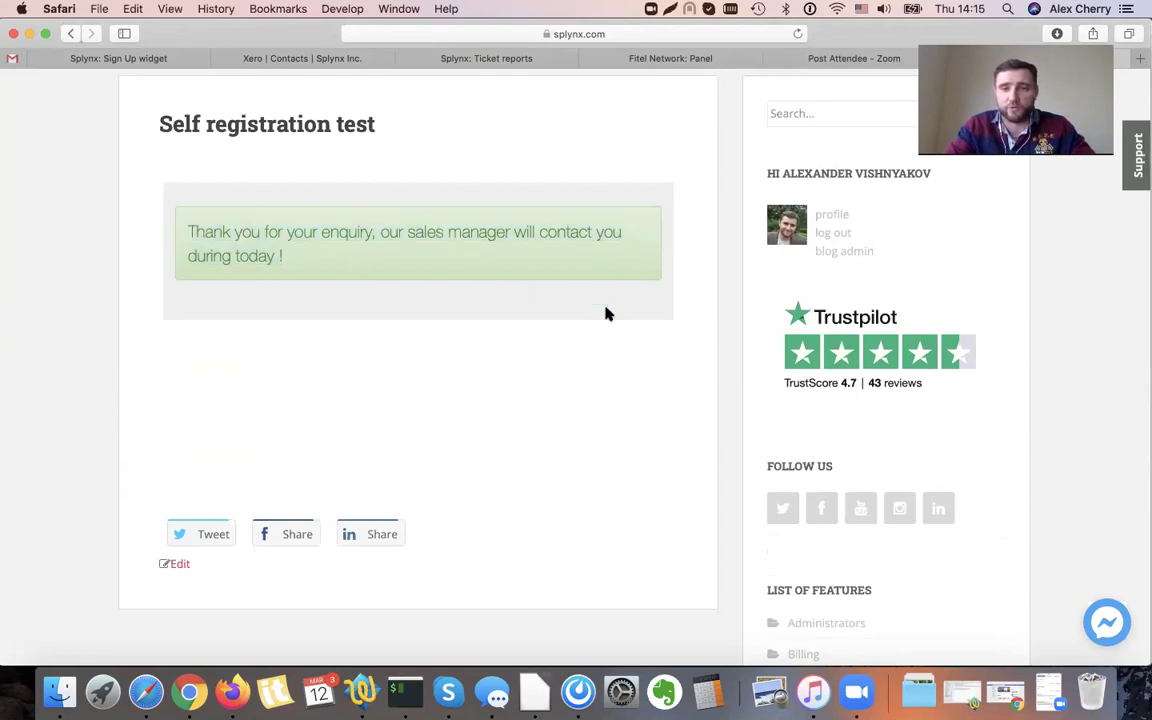
pyautogui.scroll(2, 606, 313)
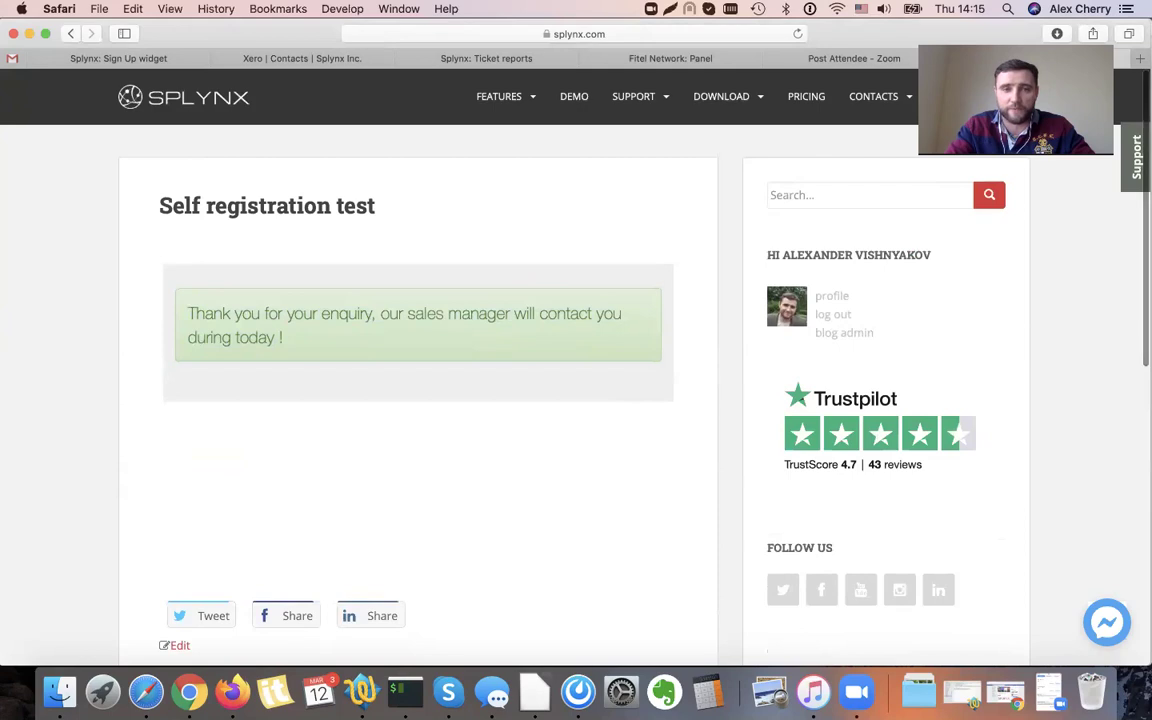
pyautogui.click(503, 60)
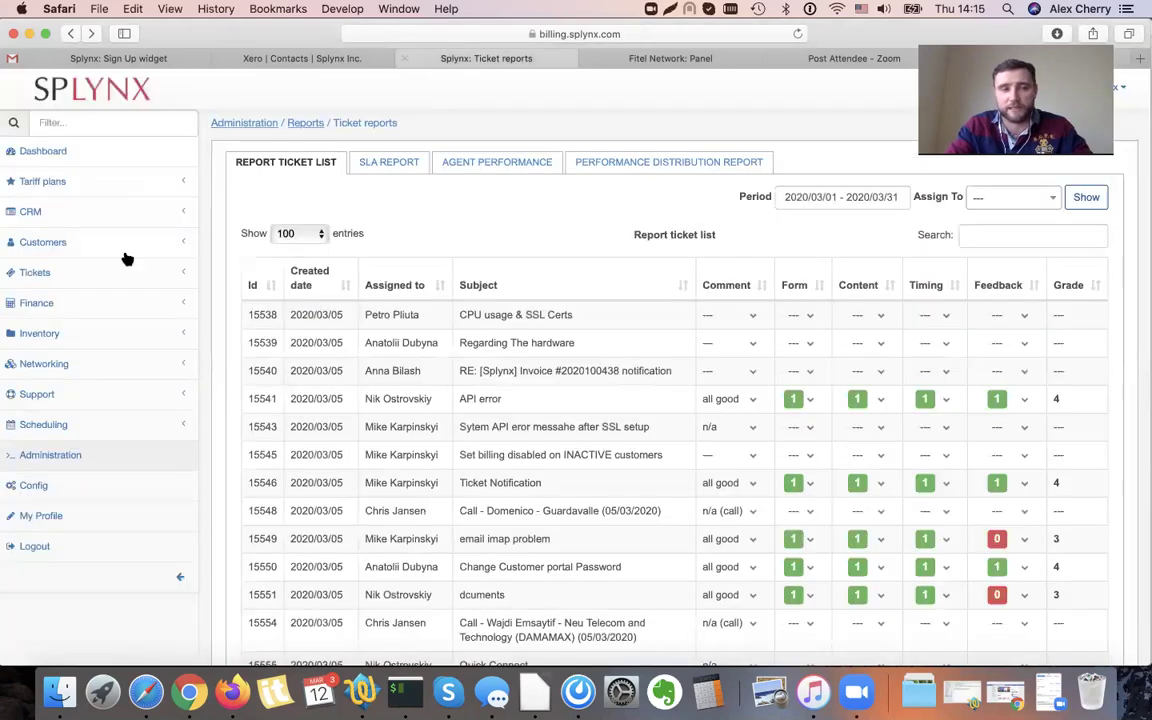
# Go to the CRM leads list, confirming leaving the widget page, and open lead 10
pyautogui.click(257, 56)
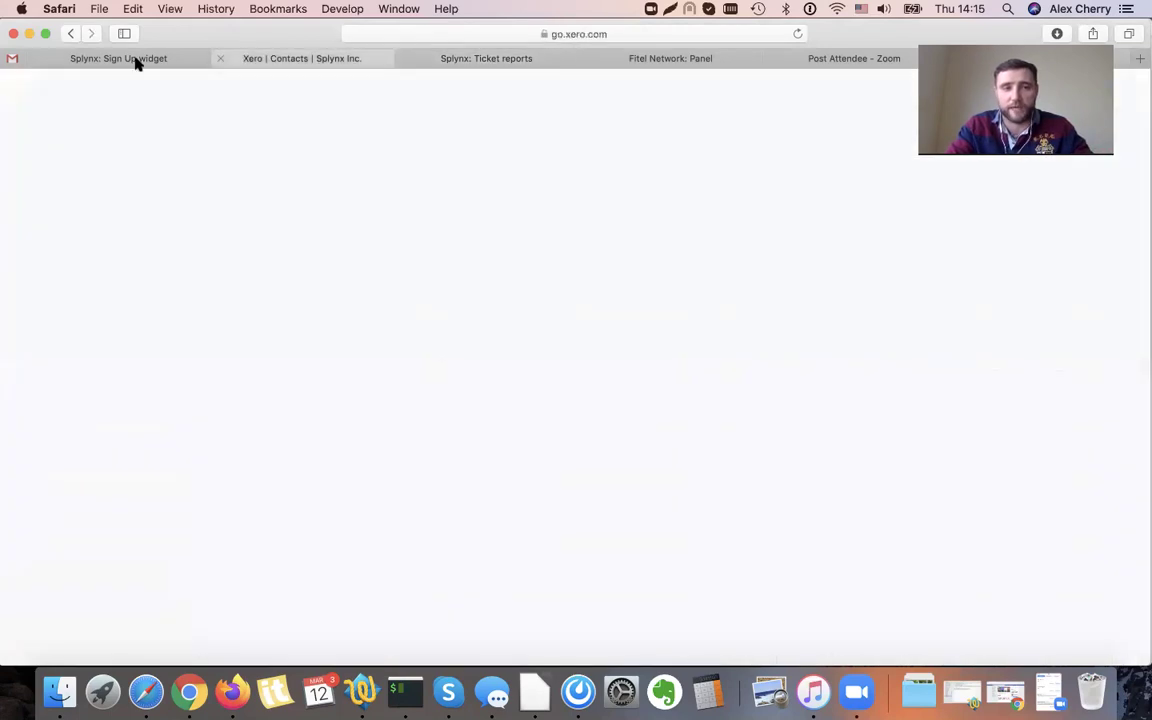
pyautogui.click(137, 60)
pyautogui.scroll(3, 186, 315)
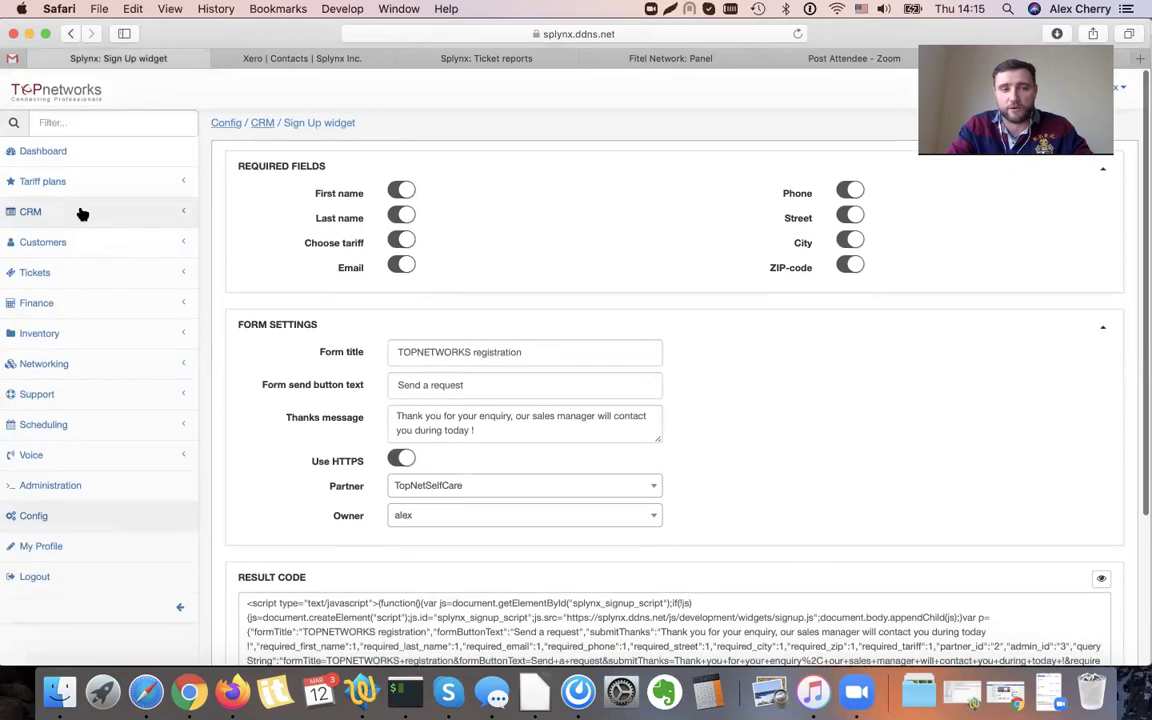
pyautogui.click(84, 213)
pyautogui.click(45, 302)
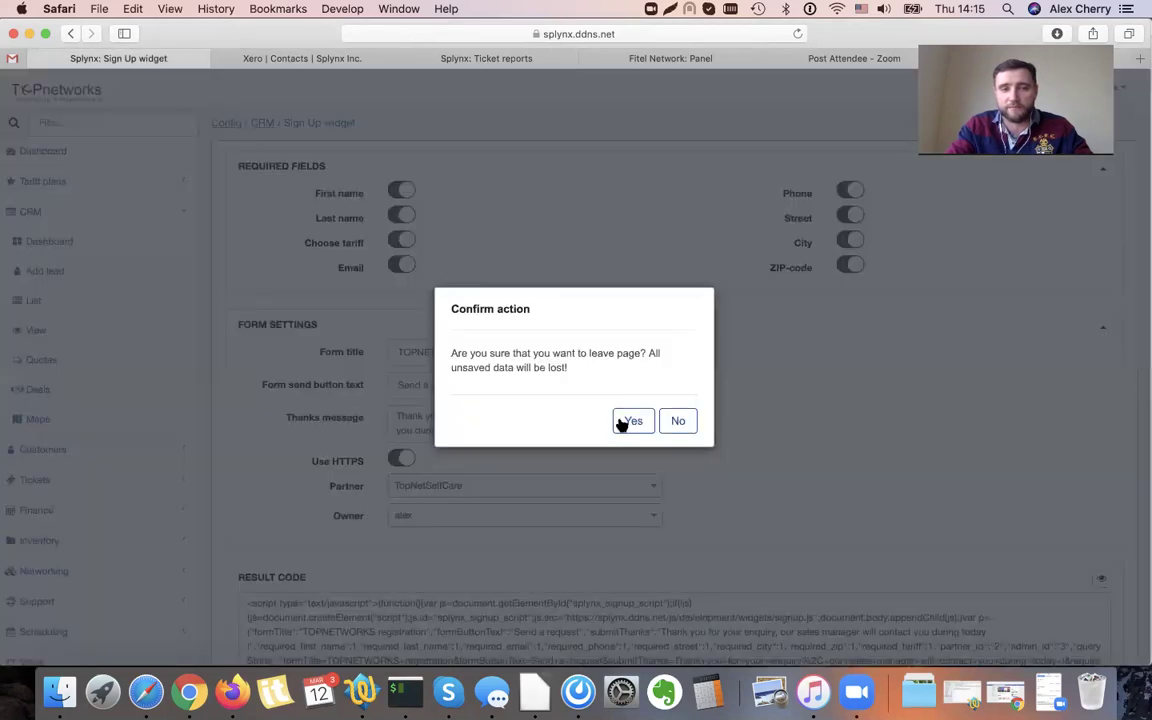
pyautogui.click(624, 420)
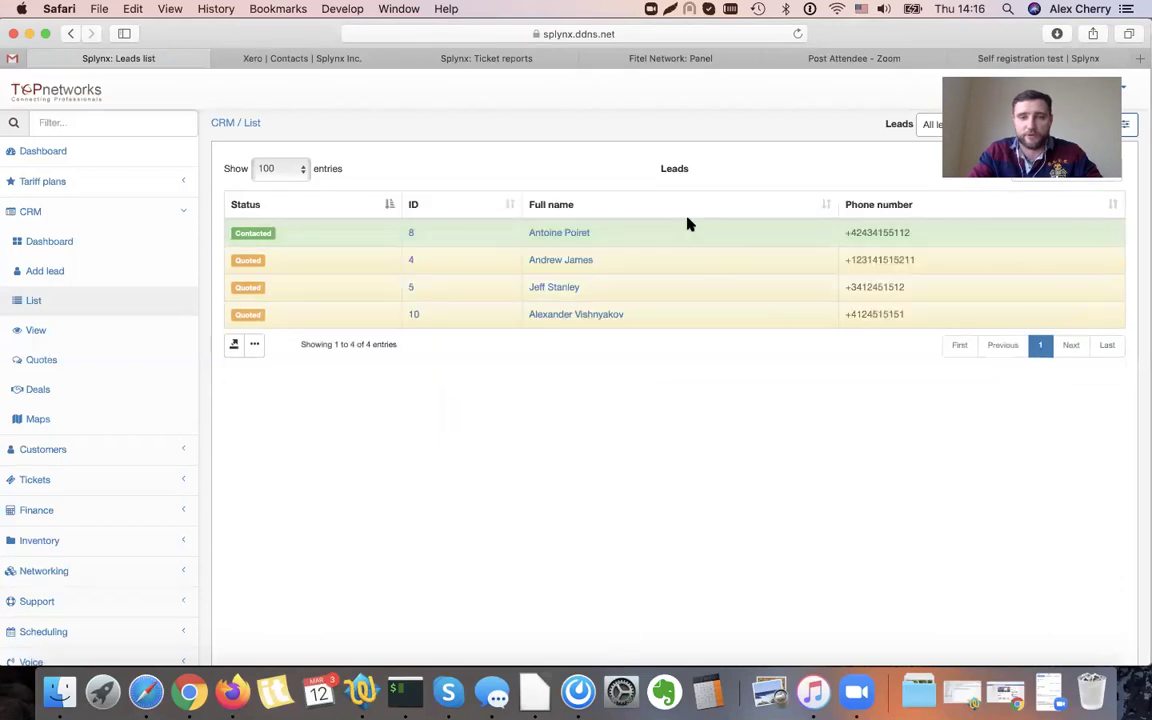
pyautogui.click(584, 318)
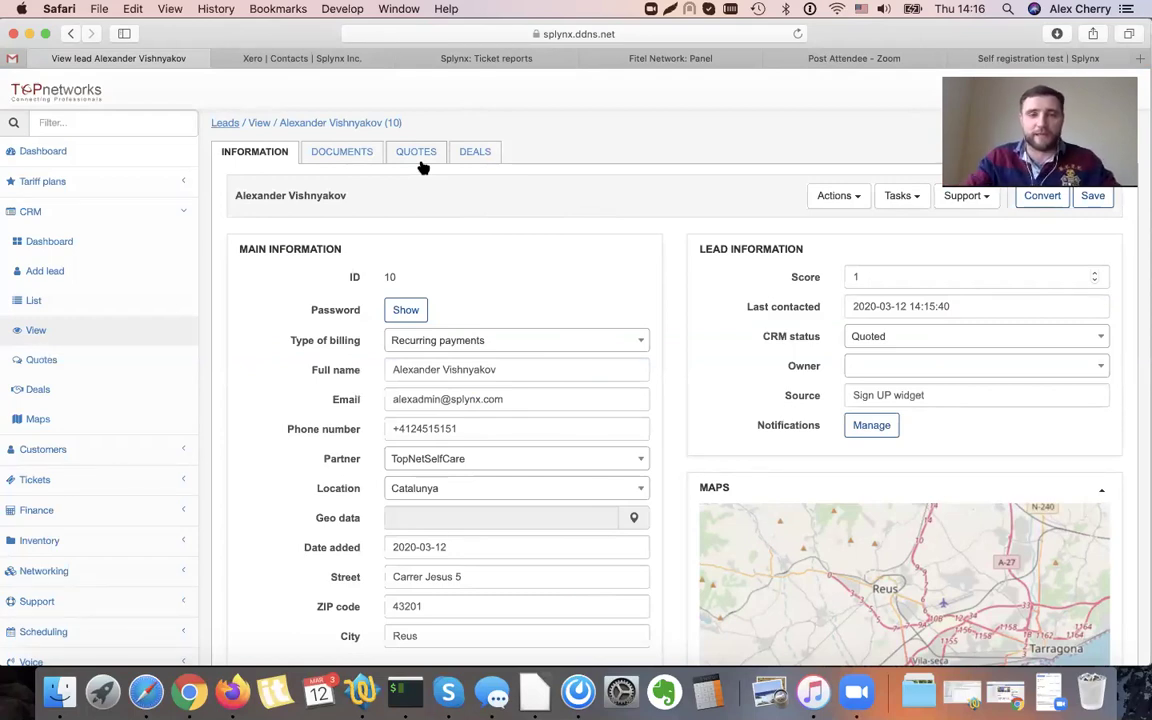
pyautogui.click(416, 153)
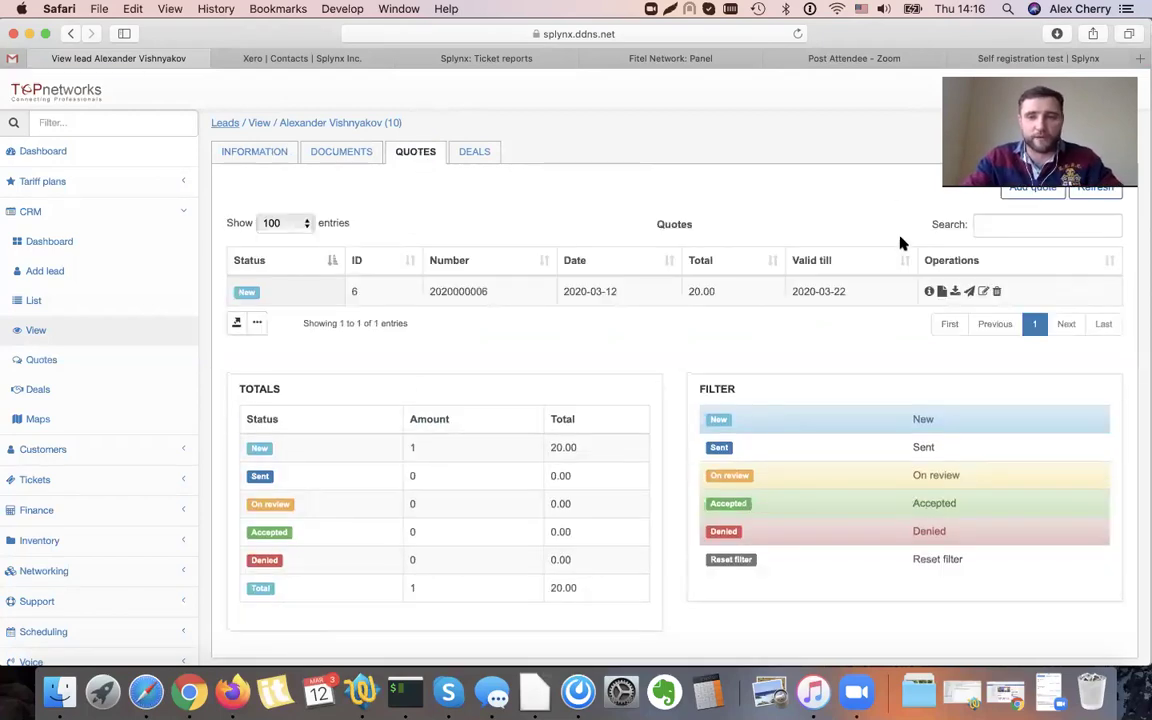
pyautogui.click(943, 291)
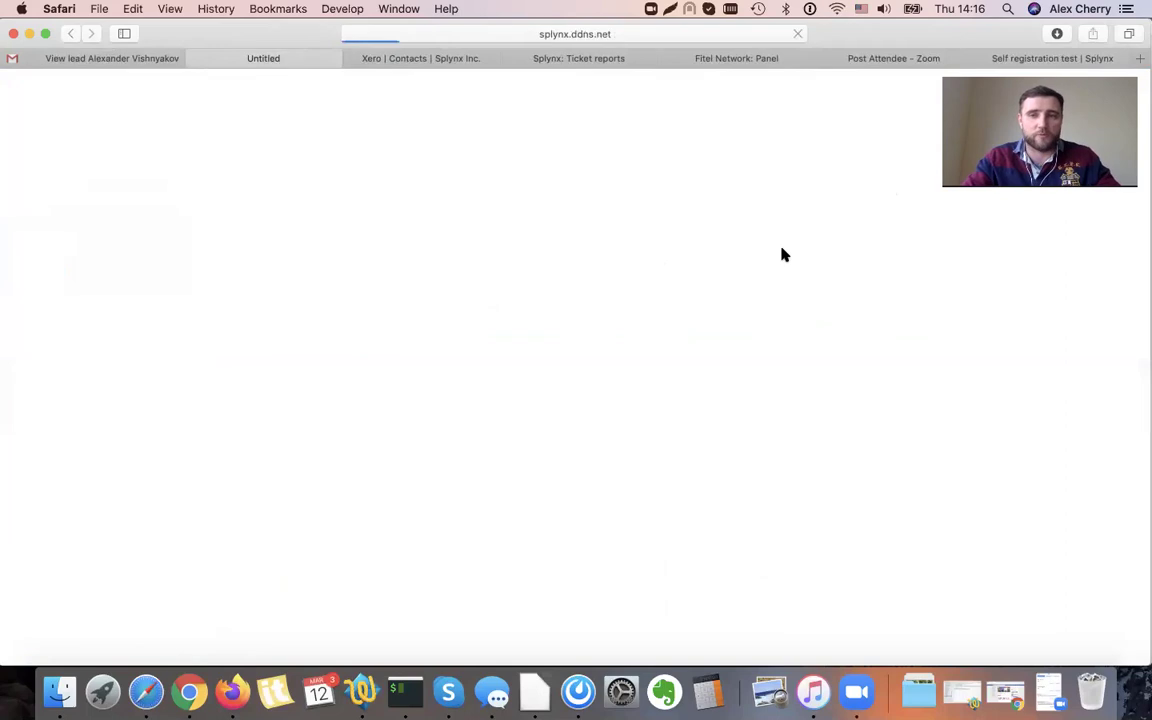
pyautogui.scroll(-3, 689, 324)
pyautogui.scroll(2, 693, 327)
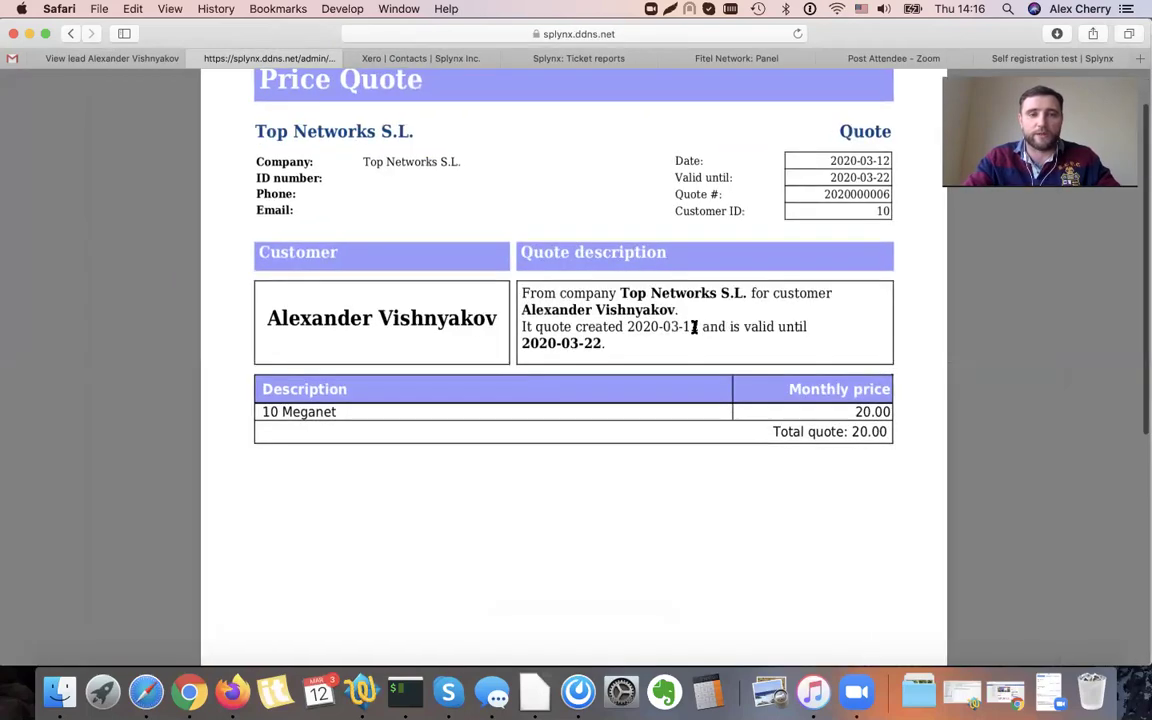
pyautogui.scroll(1, 257, 234)
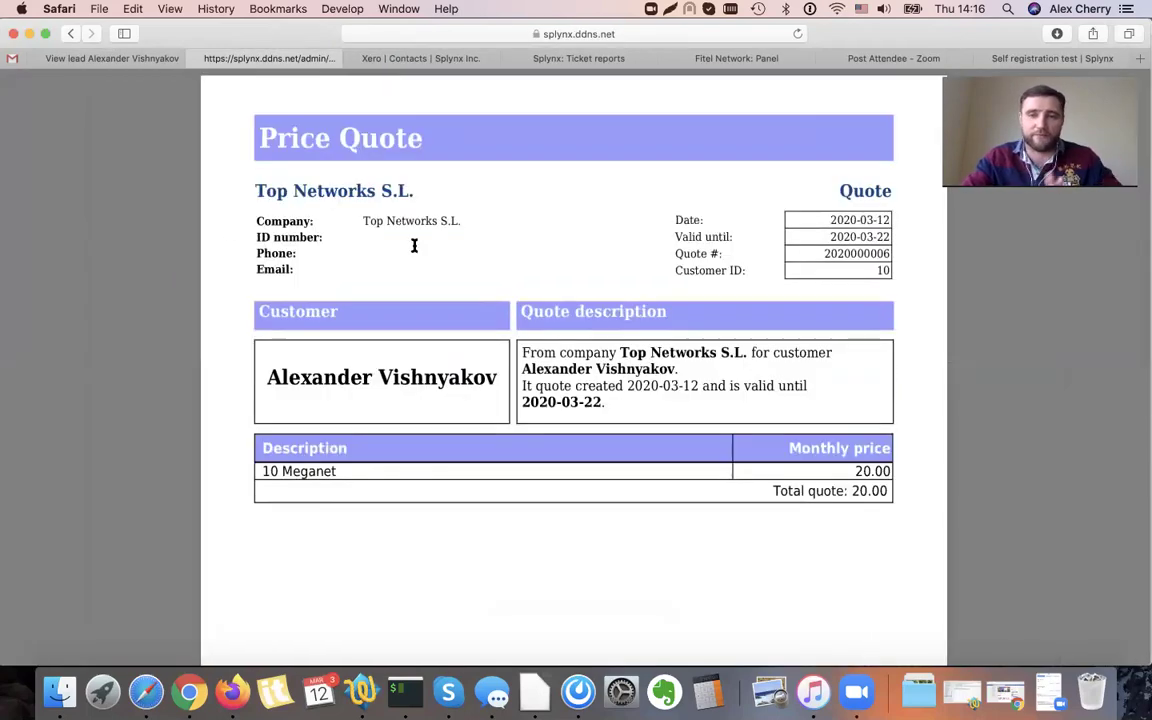
pyautogui.doubleClick(588, 367)
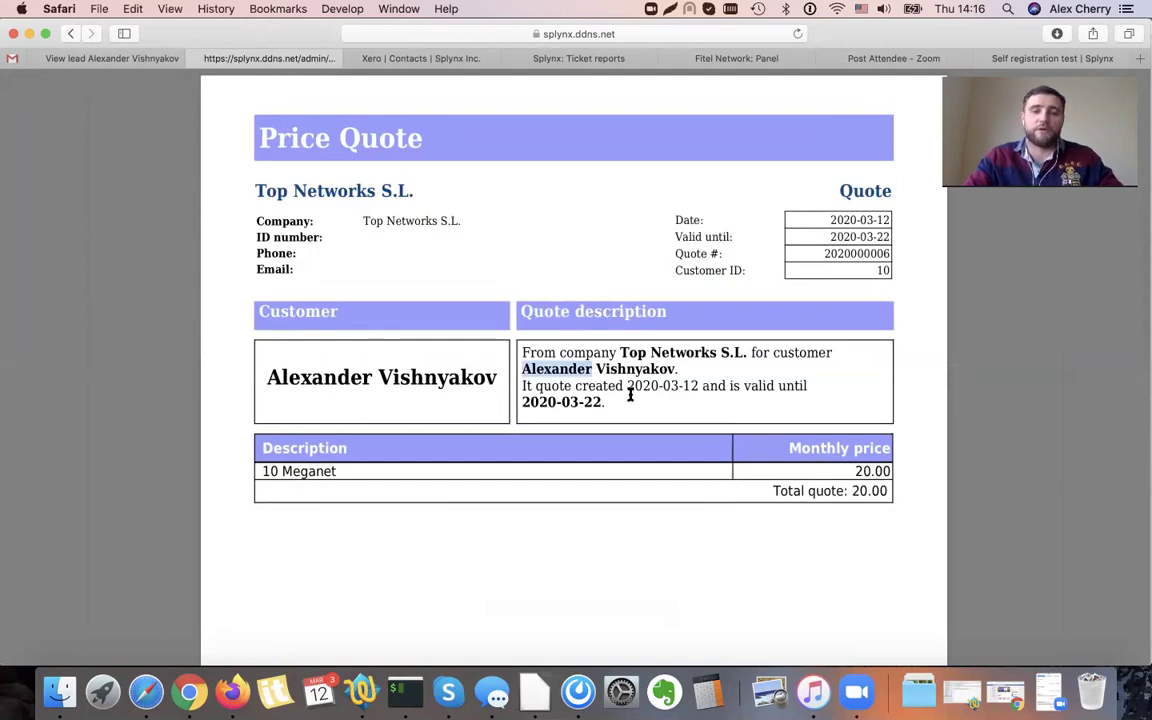
pyautogui.doubleClick(866, 470)
pyautogui.click(866, 500)
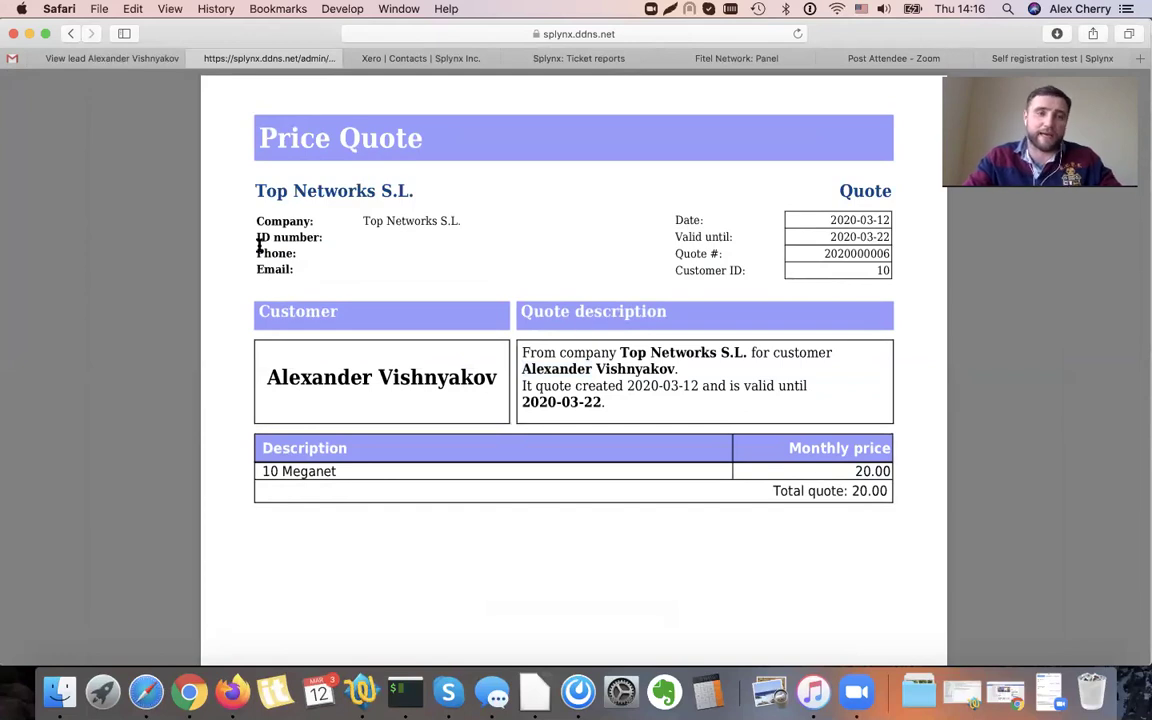
pyautogui.click(147, 57)
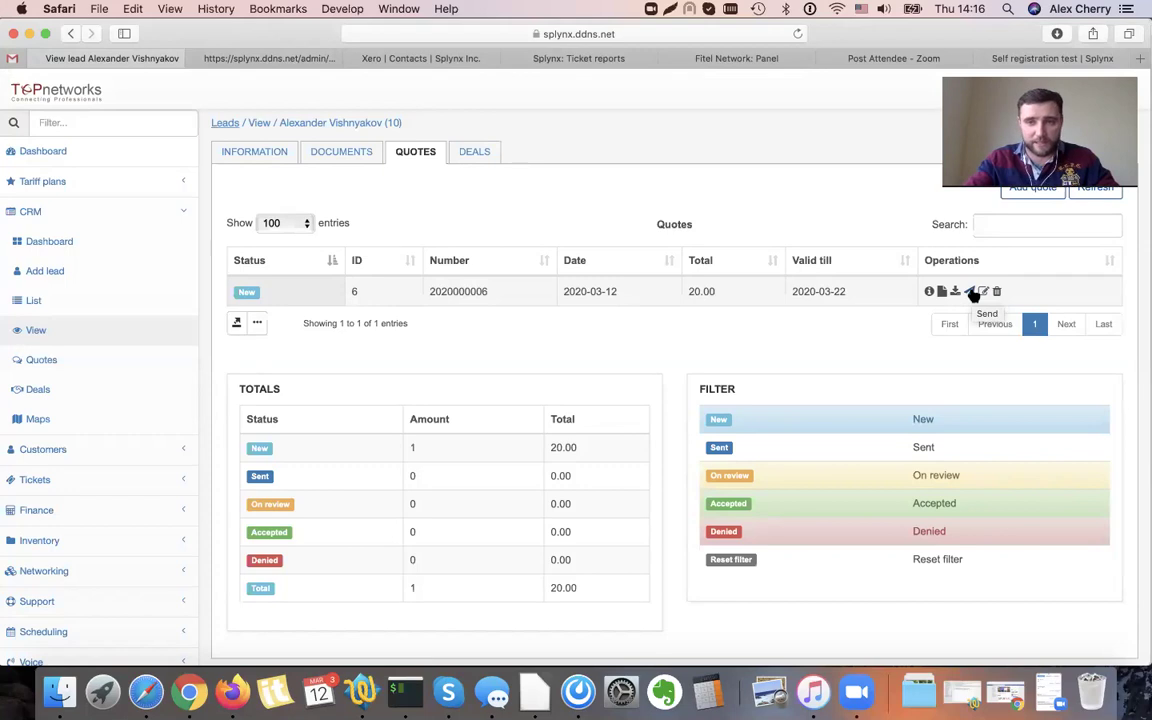
# Look over the quote's Send file dialog, close it unsent, and return to lead 10's information
pyautogui.click(971, 292)
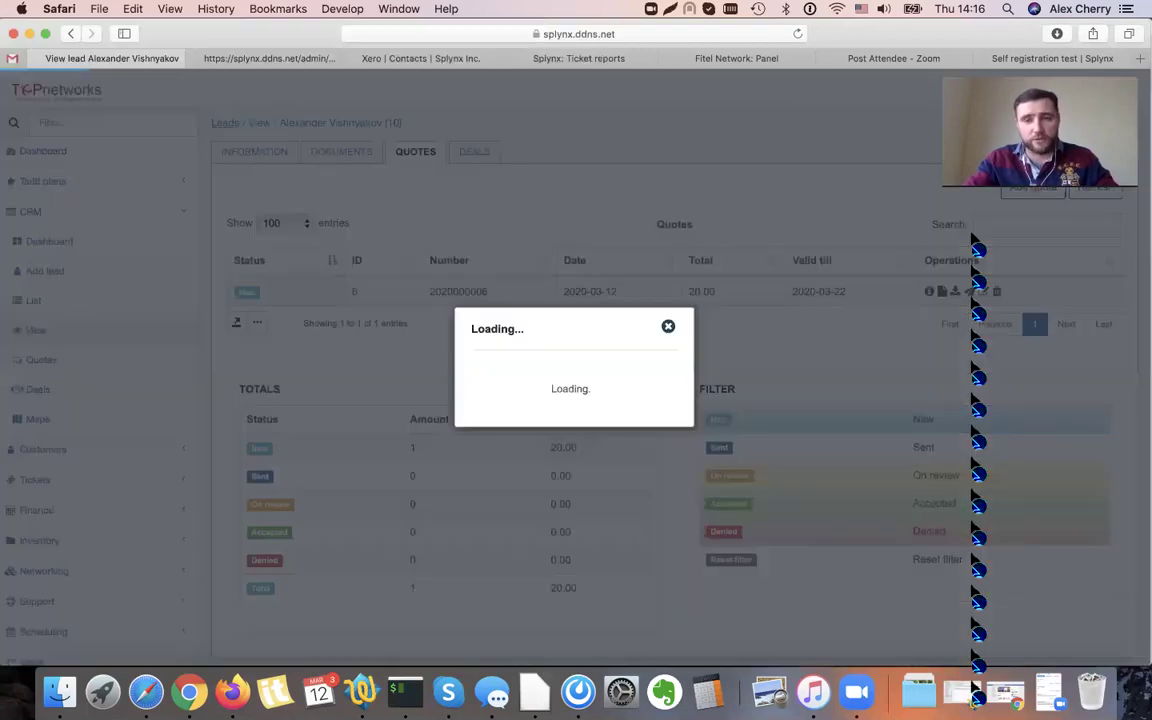
pyautogui.click(442, 262)
pyautogui.click(438, 354)
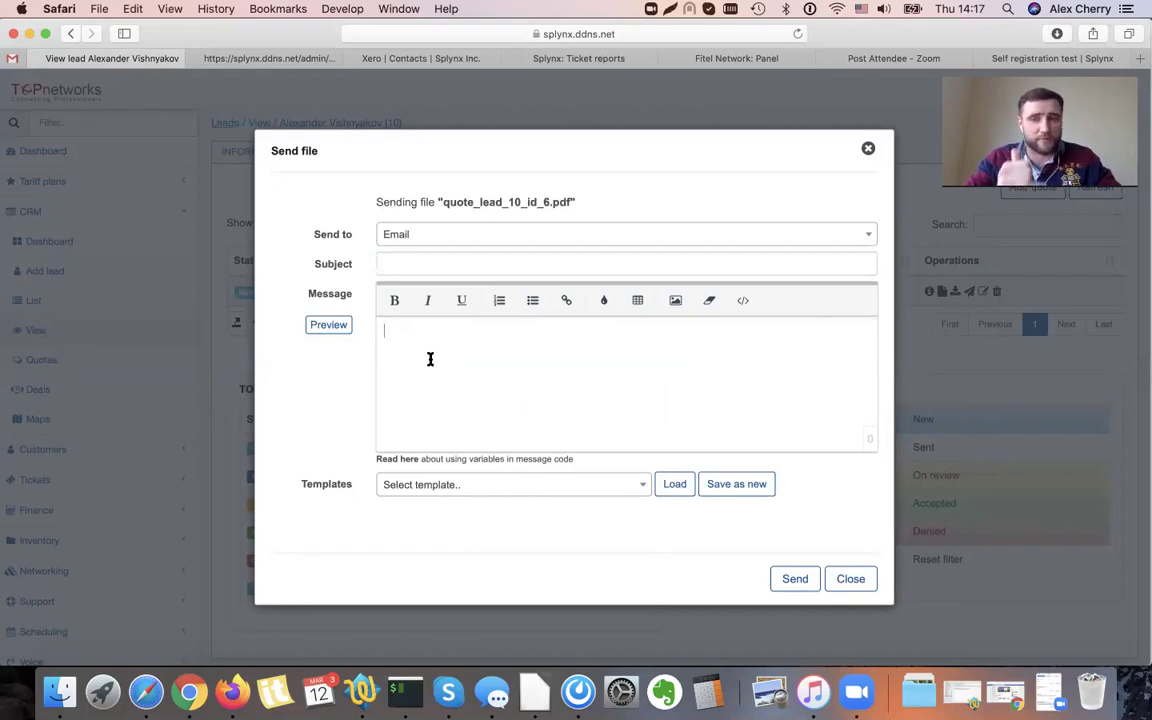
pyautogui.click(853, 582)
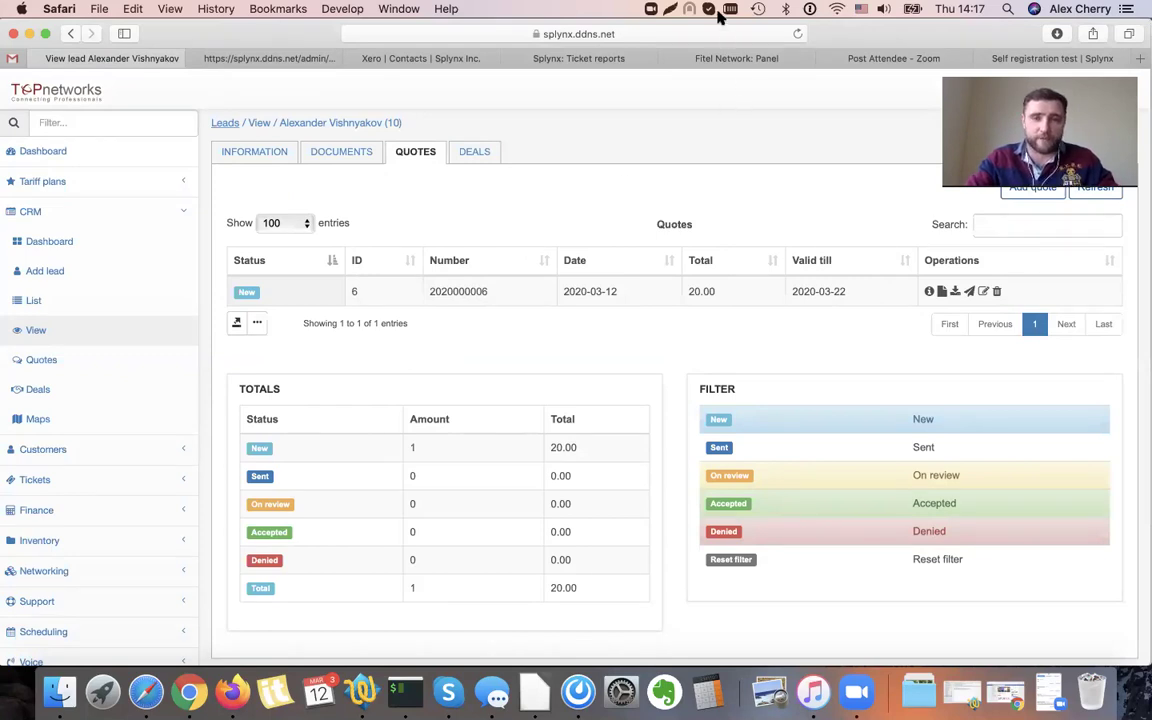
pyautogui.click(254, 153)
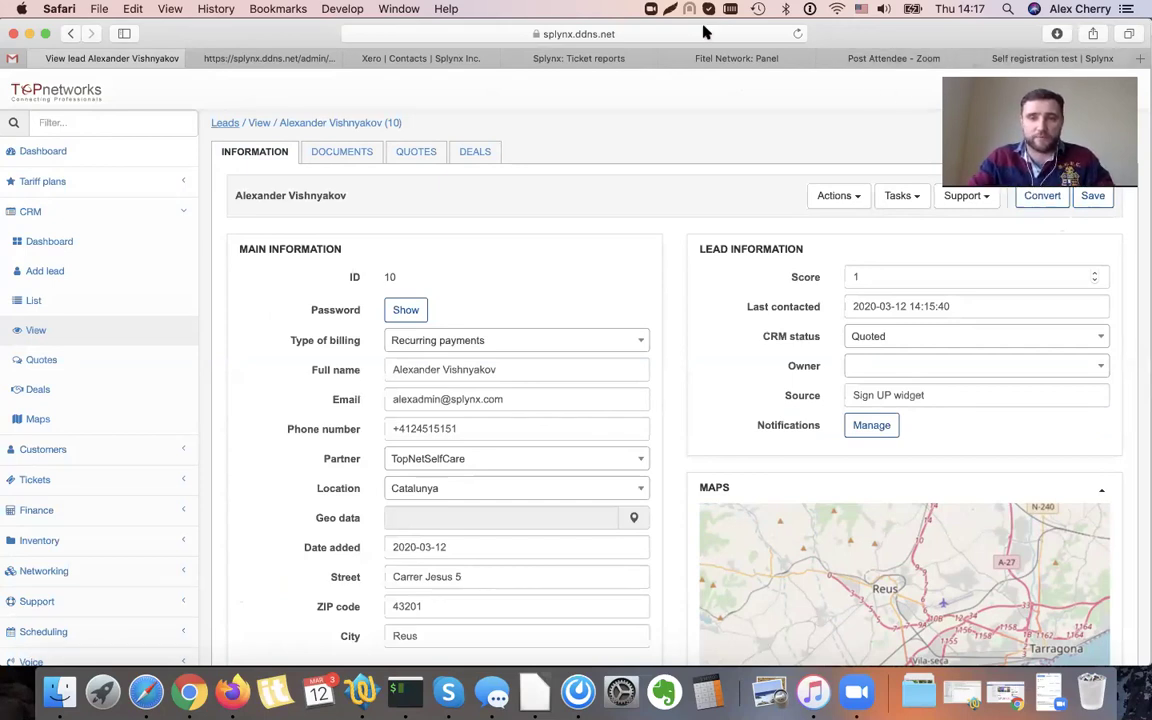
# Show the CRM leads list with All leads selected
pyautogui.click(580, 58)
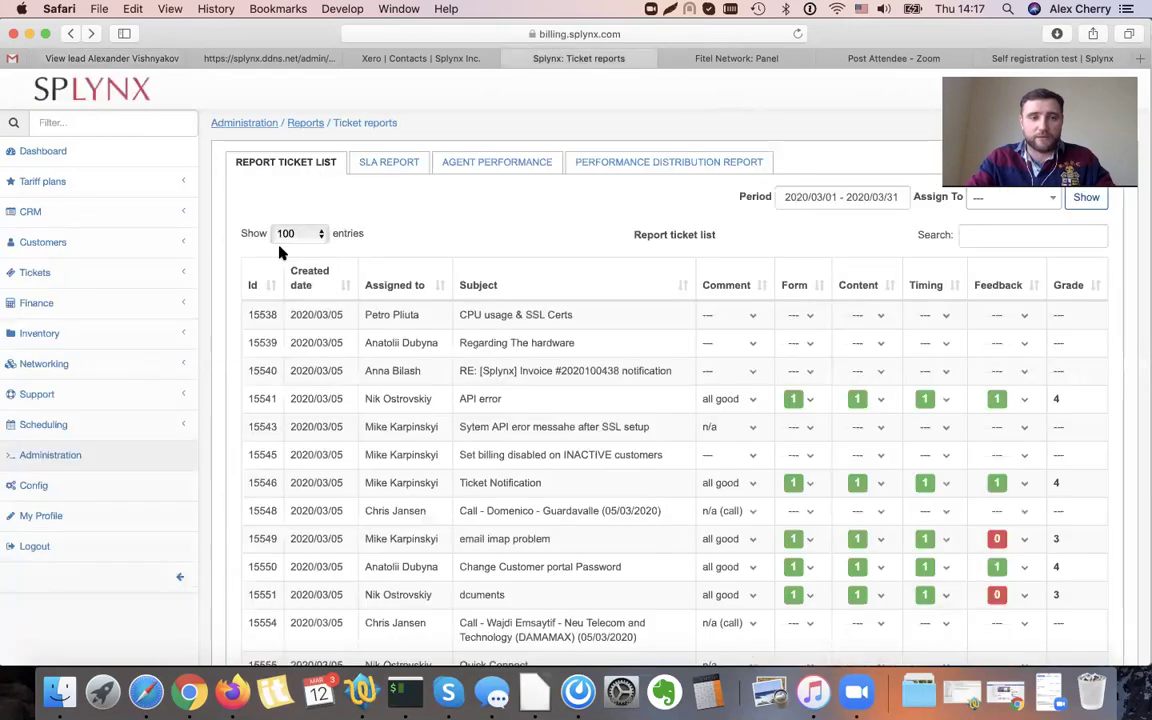
pyautogui.click(80, 212)
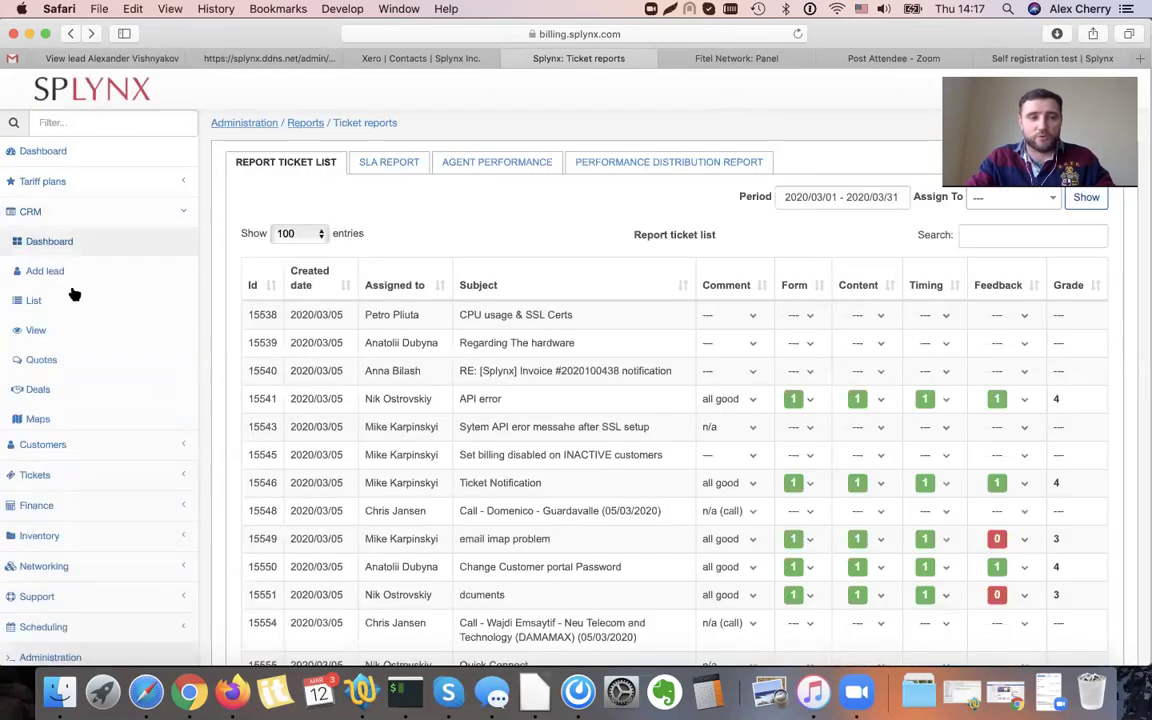
pyautogui.click(58, 305)
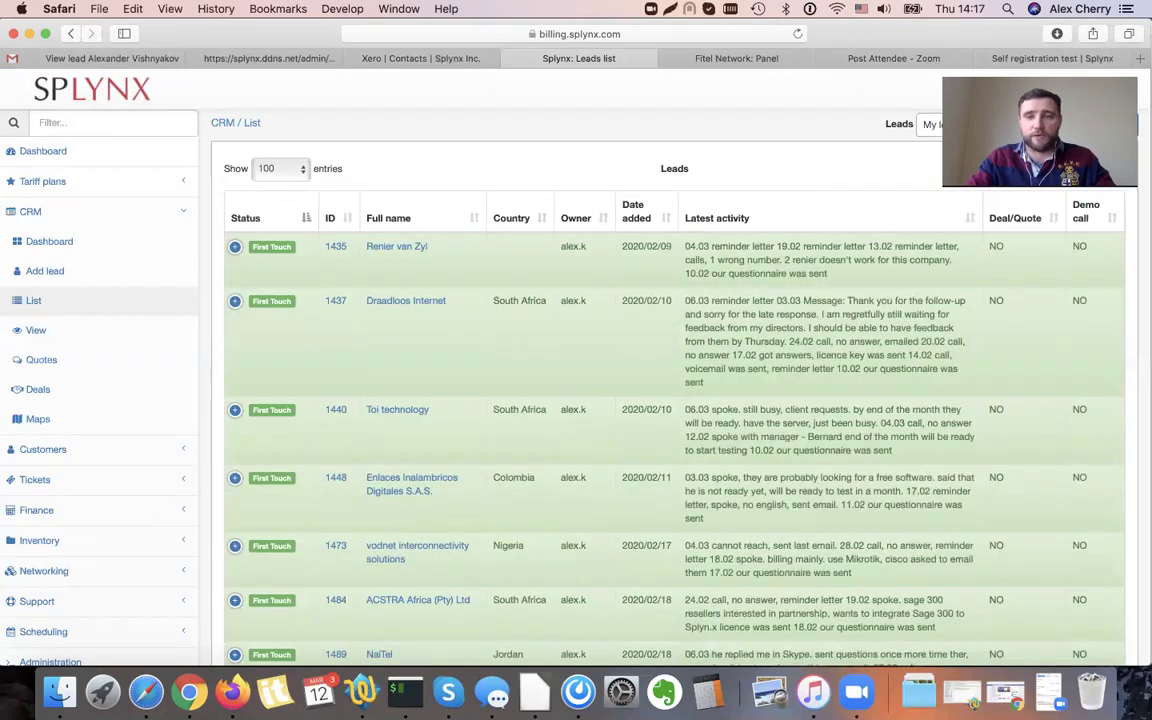
pyautogui.click(930, 124)
pyautogui.click(945, 198)
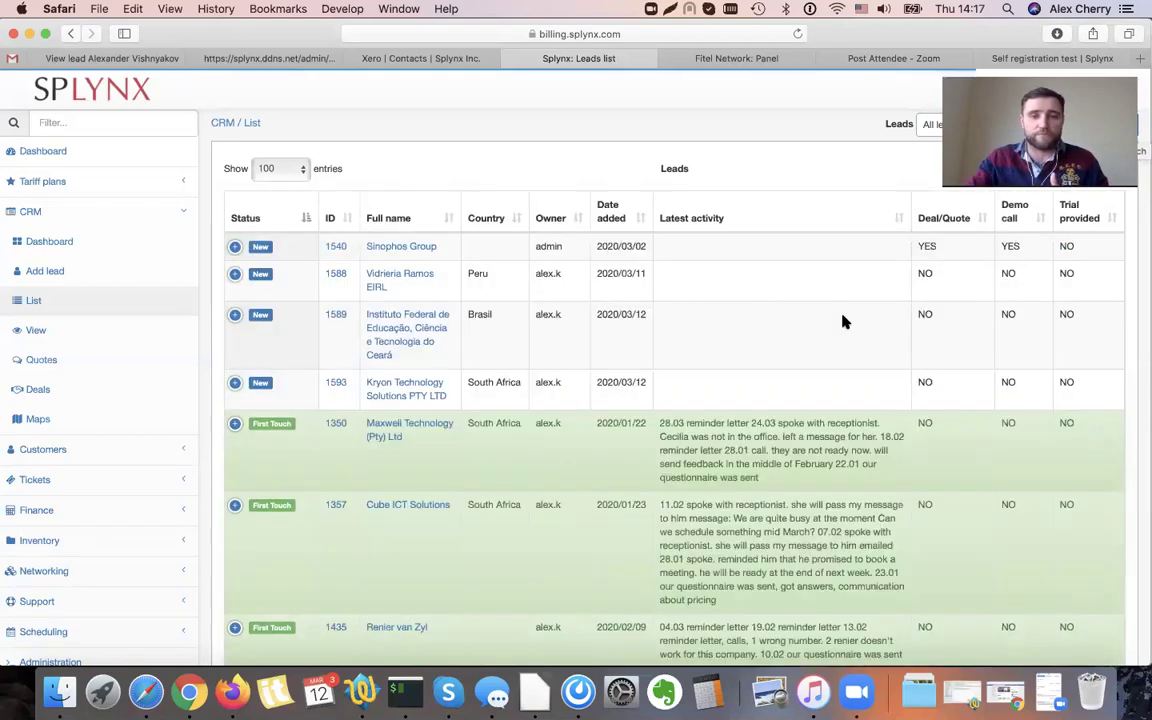
# Sort the leads by Date added, oldest first, and show the lead filter panel
pyautogui.scroll(-2, 780, 393)
pyautogui.scroll(2, 780, 393)
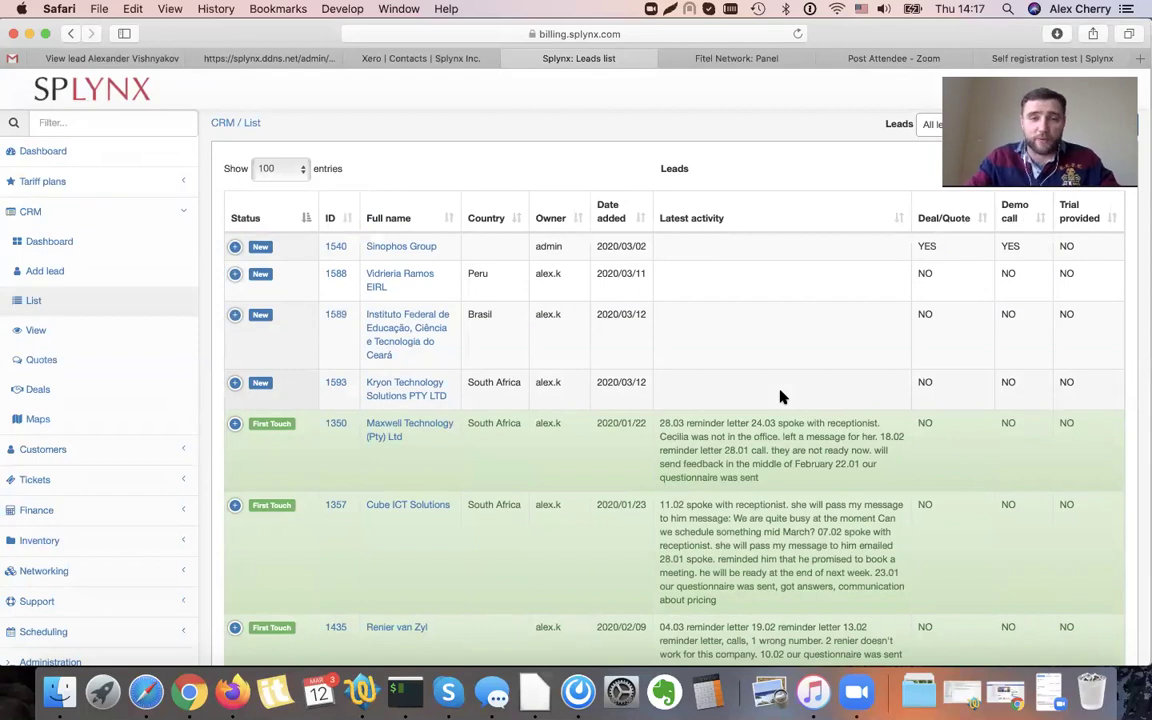
pyautogui.click(600, 214)
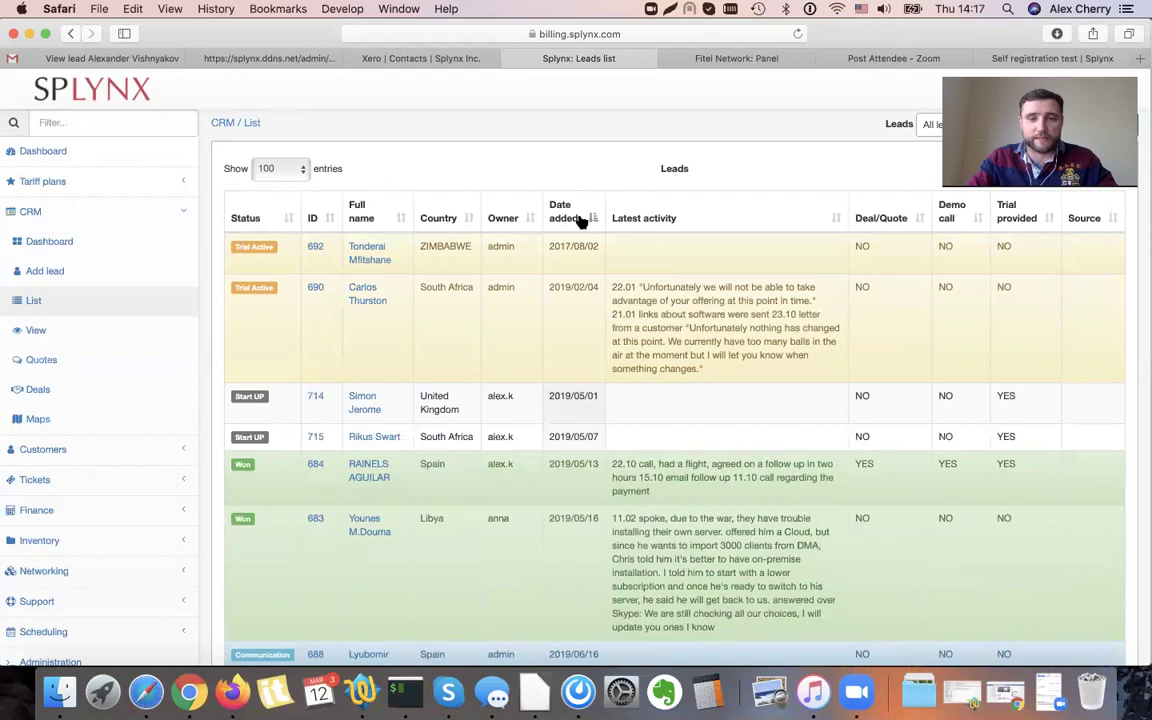
pyautogui.scroll(-15, 578, 330)
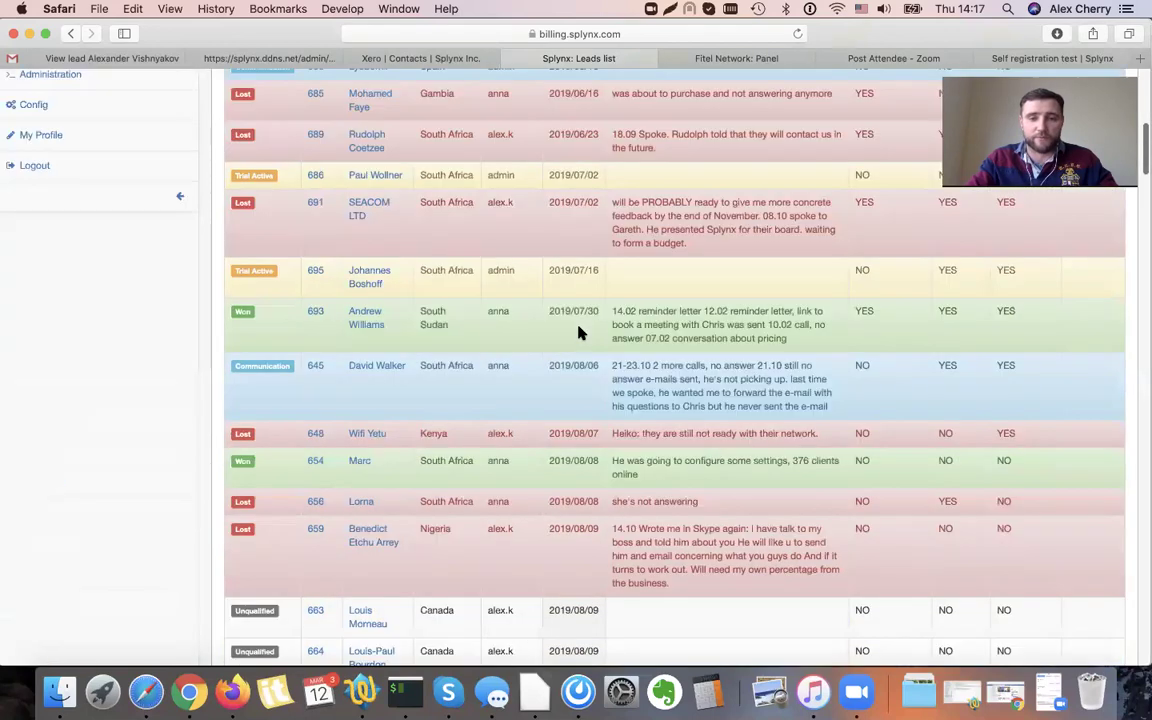
pyautogui.scroll(15, 578, 330)
pyautogui.click(1035, 122)
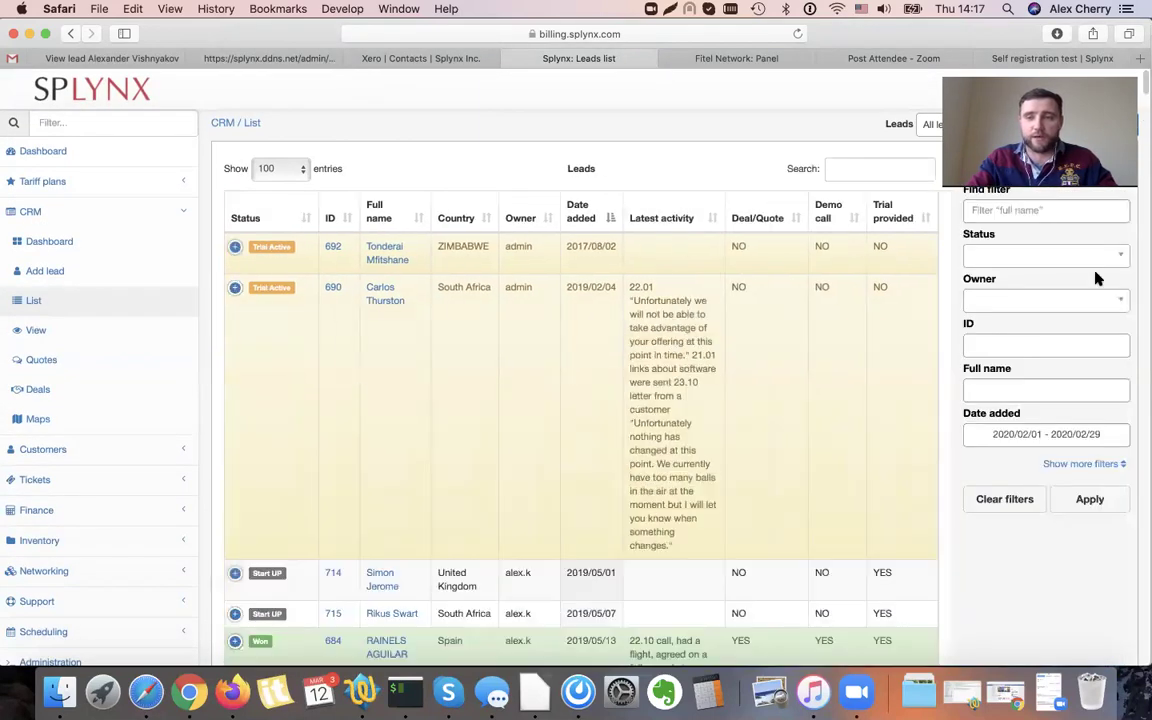
pyautogui.scroll(-1, 1097, 278)
pyautogui.scroll(-2, 1097, 278)
pyautogui.click(1083, 287)
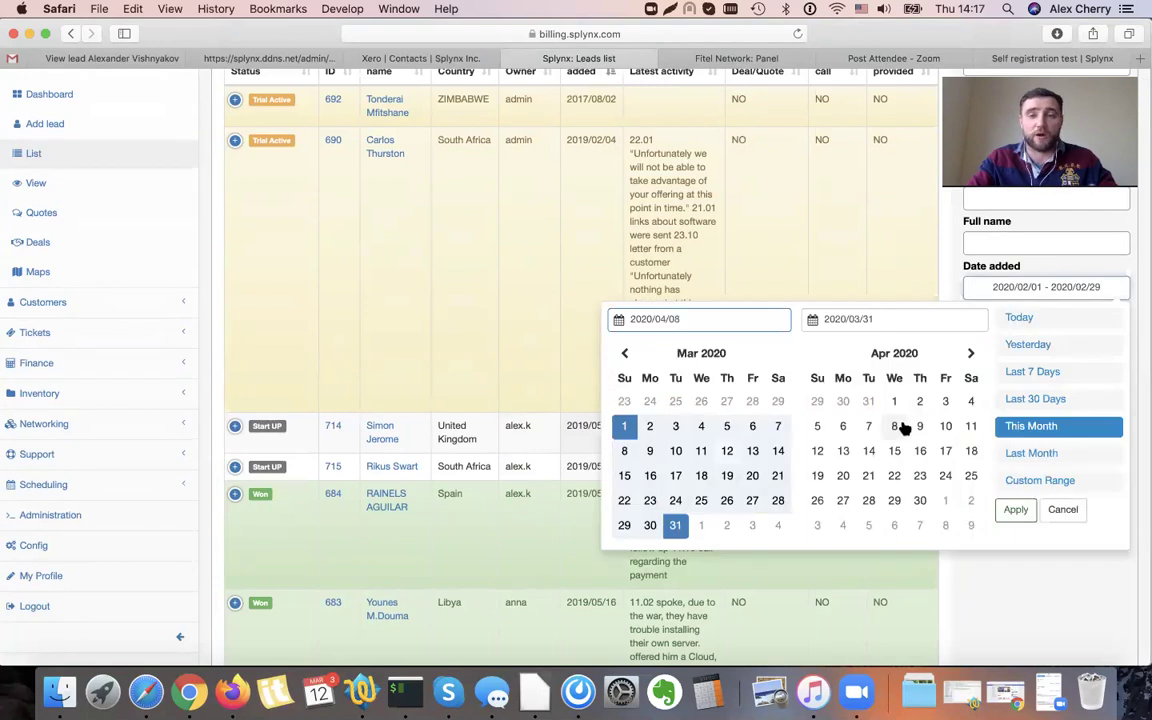
pyautogui.click(624, 426)
pyautogui.click(675, 525)
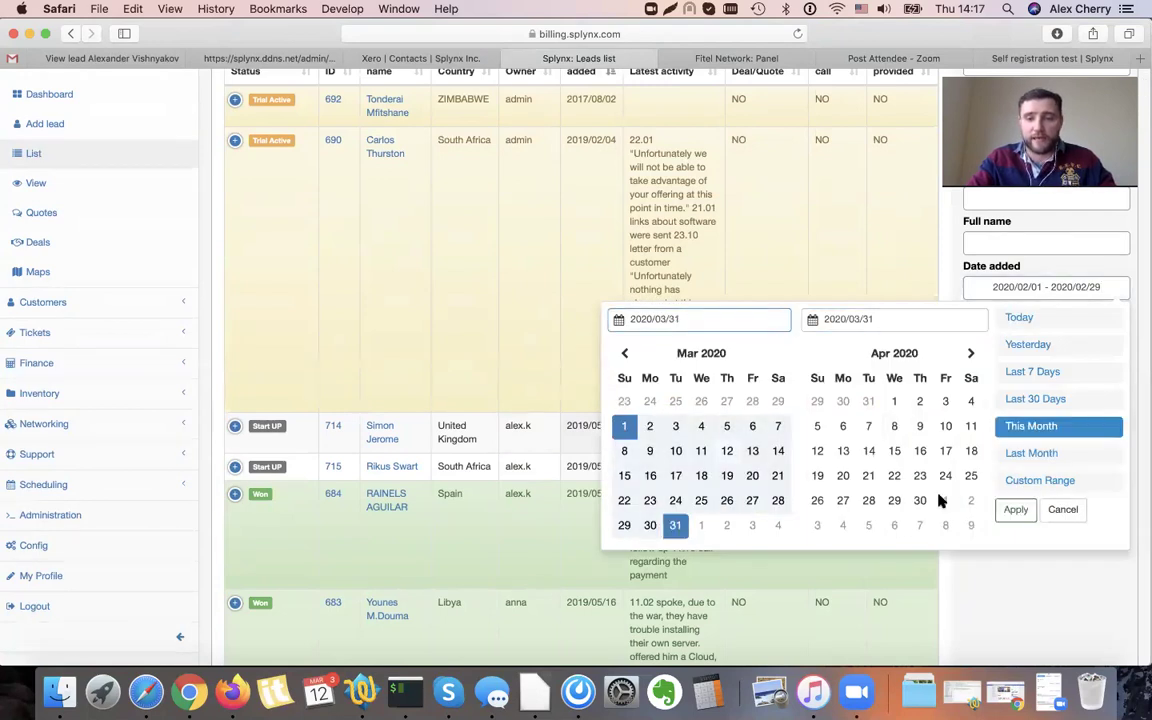
pyautogui.click(1015, 509)
pyautogui.click(1088, 351)
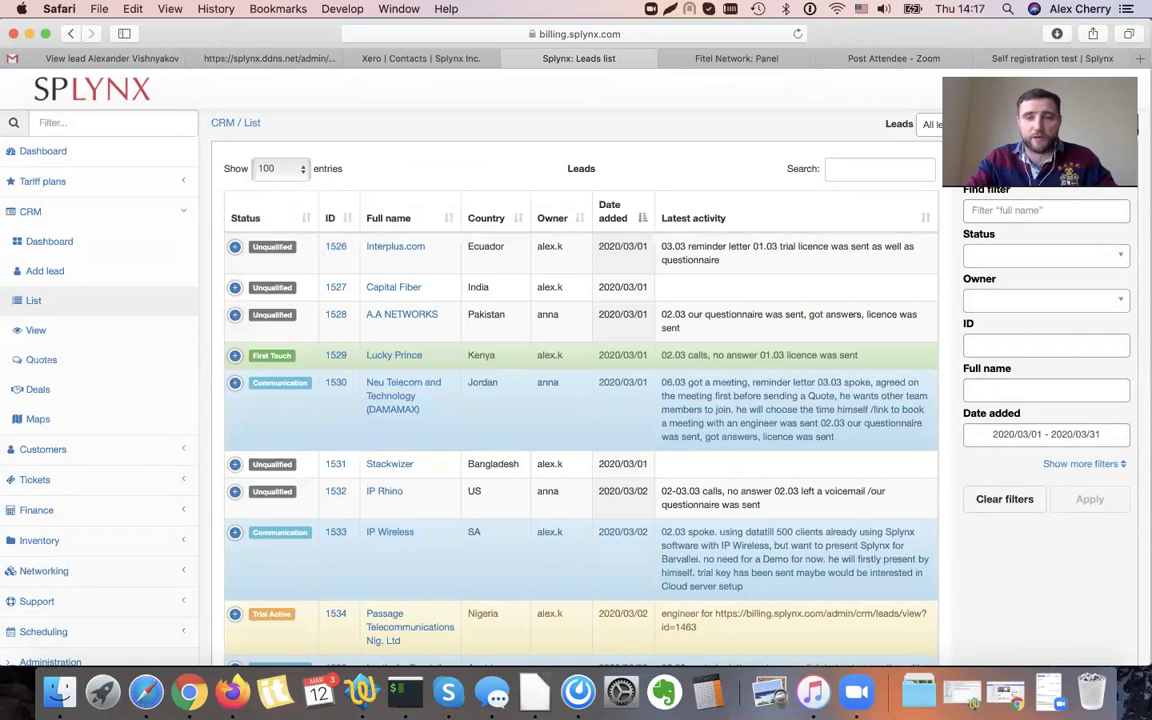
pyautogui.click(625, 352)
pyautogui.scroll(-1, 625, 350)
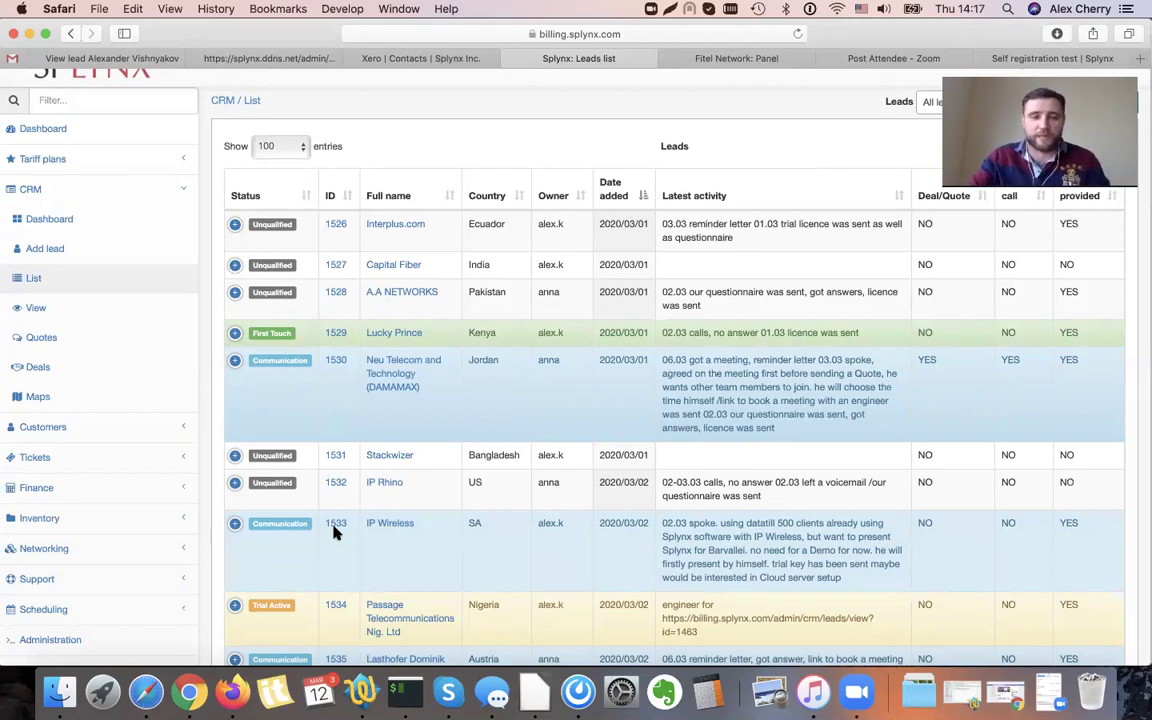
pyautogui.scroll(-2, 320, 534)
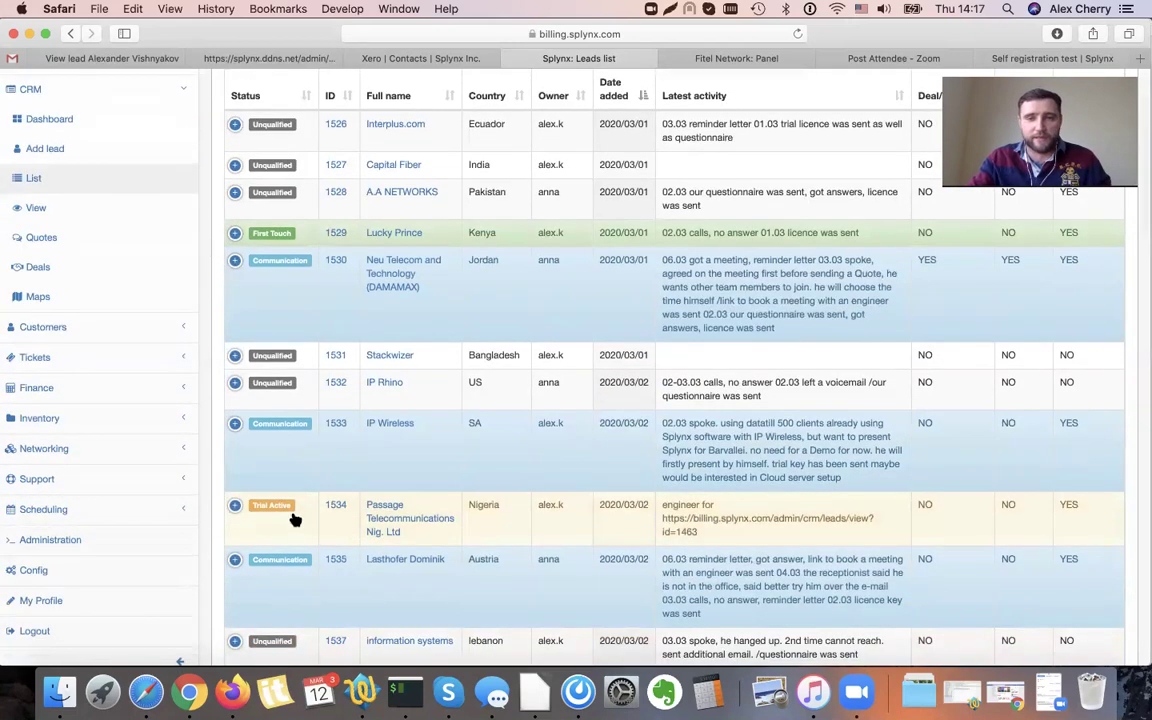
pyautogui.scroll(3, 563, 231)
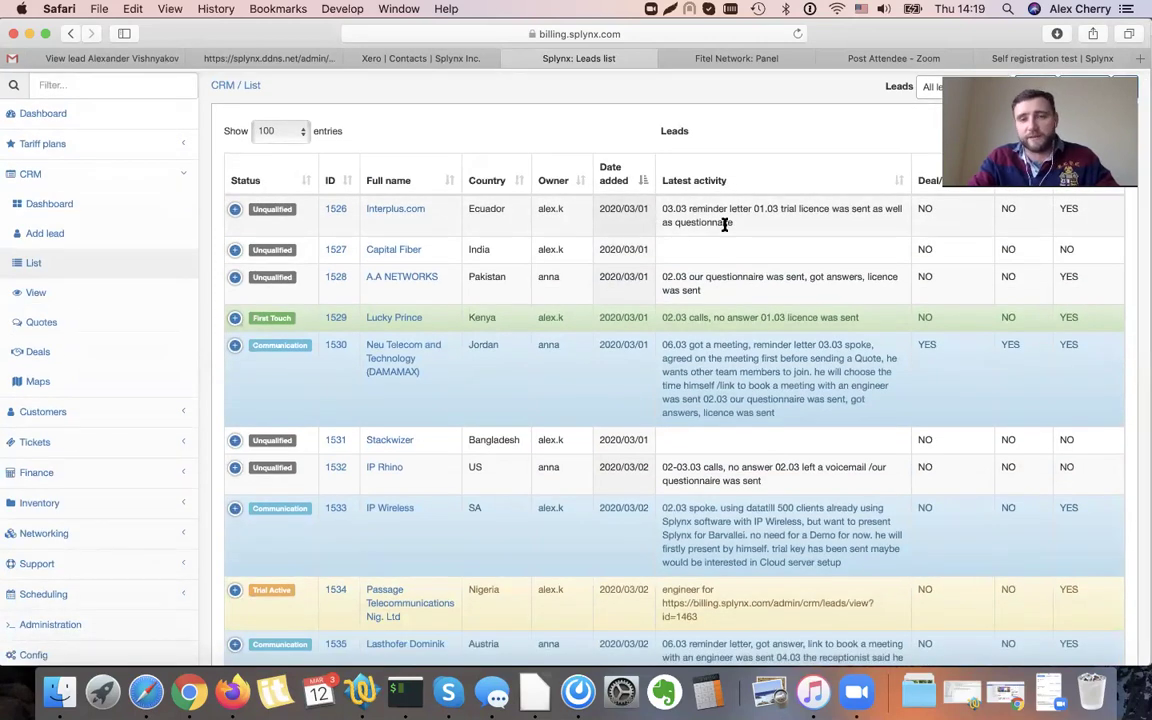
pyautogui.scroll(2, 725, 224)
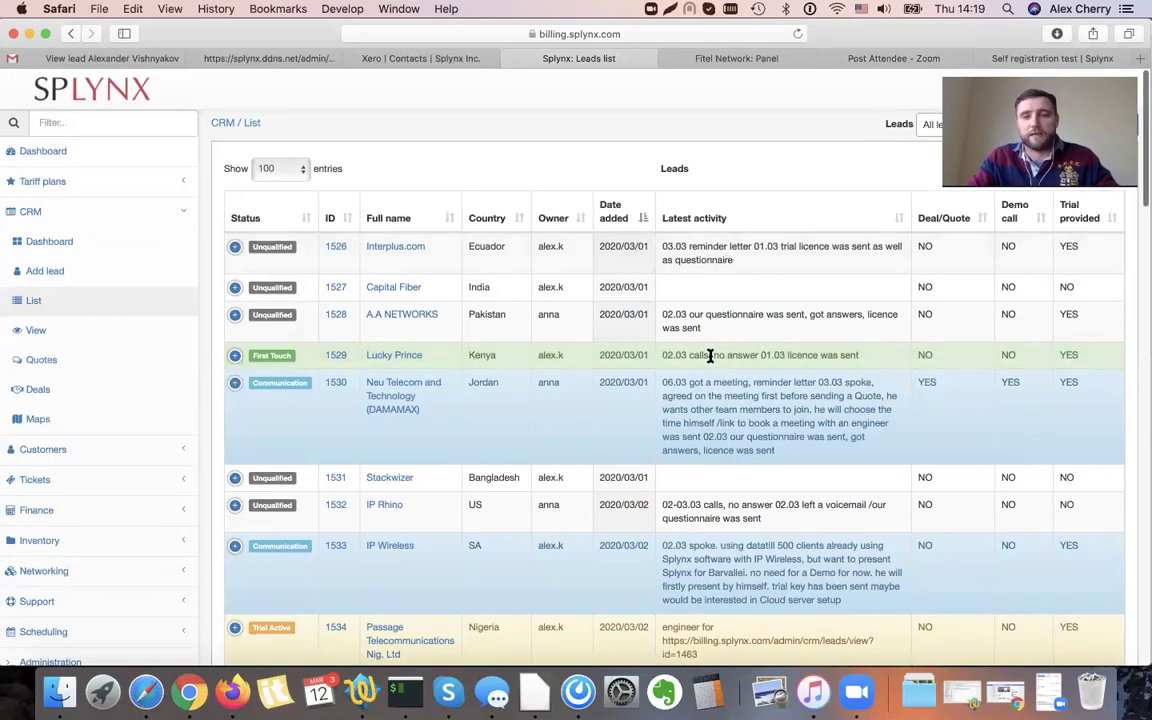
pyautogui.moveTo(663, 354); pyautogui.dragTo(828, 365)
pyautogui.click(823, 406)
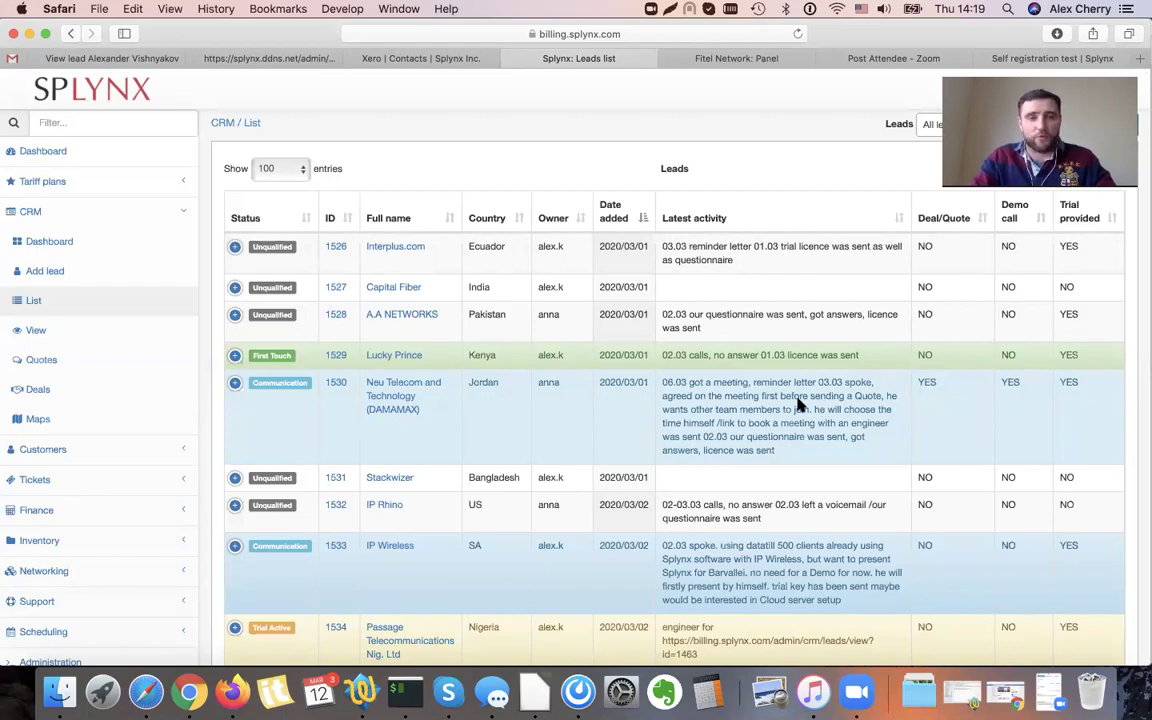
# Check lead 10's Tasks and Support options, then go back to the four-lead Leads list
pyautogui.click(148, 62)
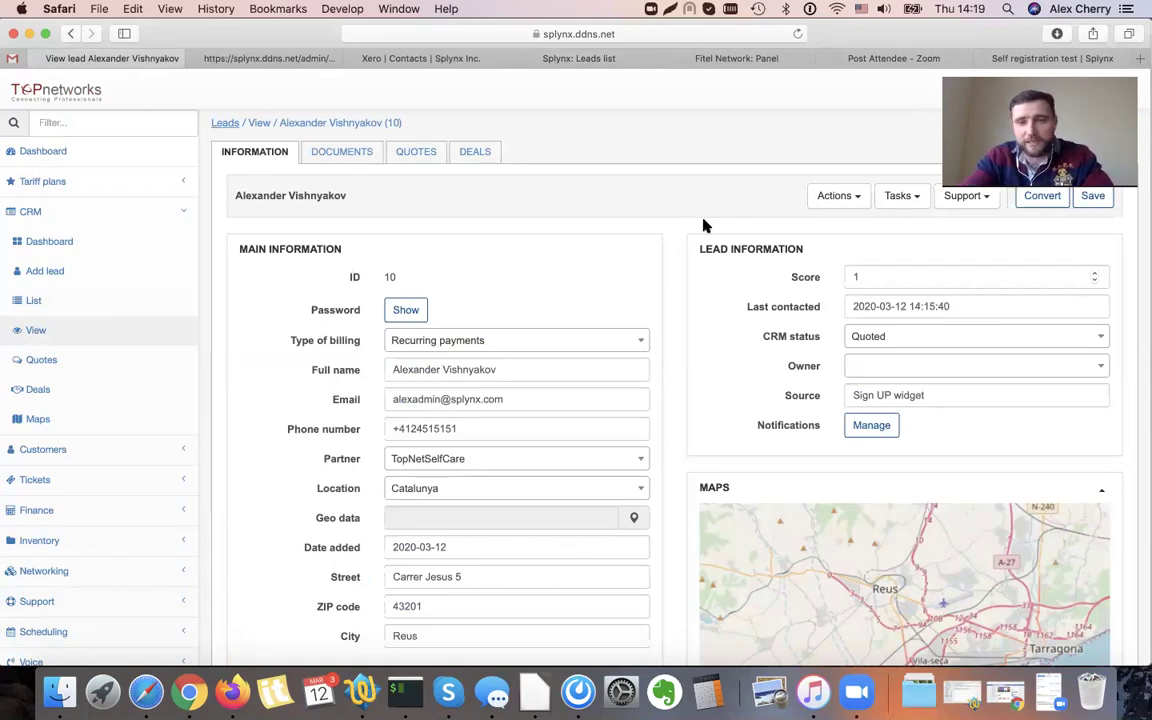
pyautogui.click(903, 198)
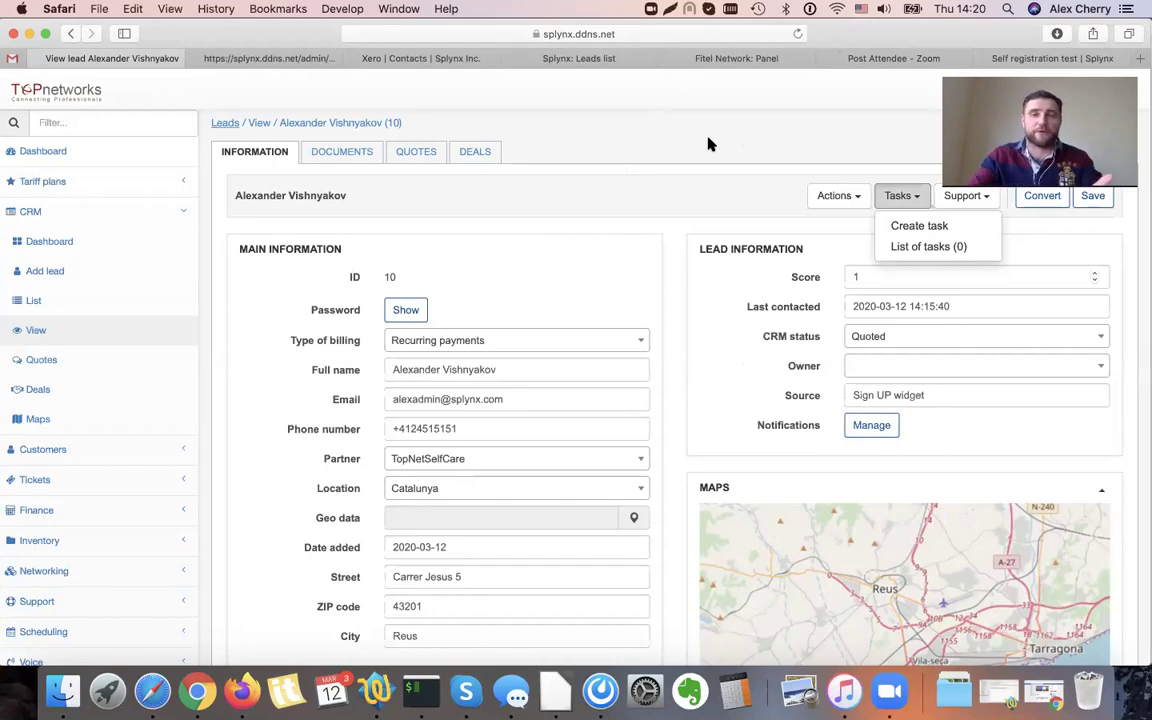
pyautogui.click(425, 82)
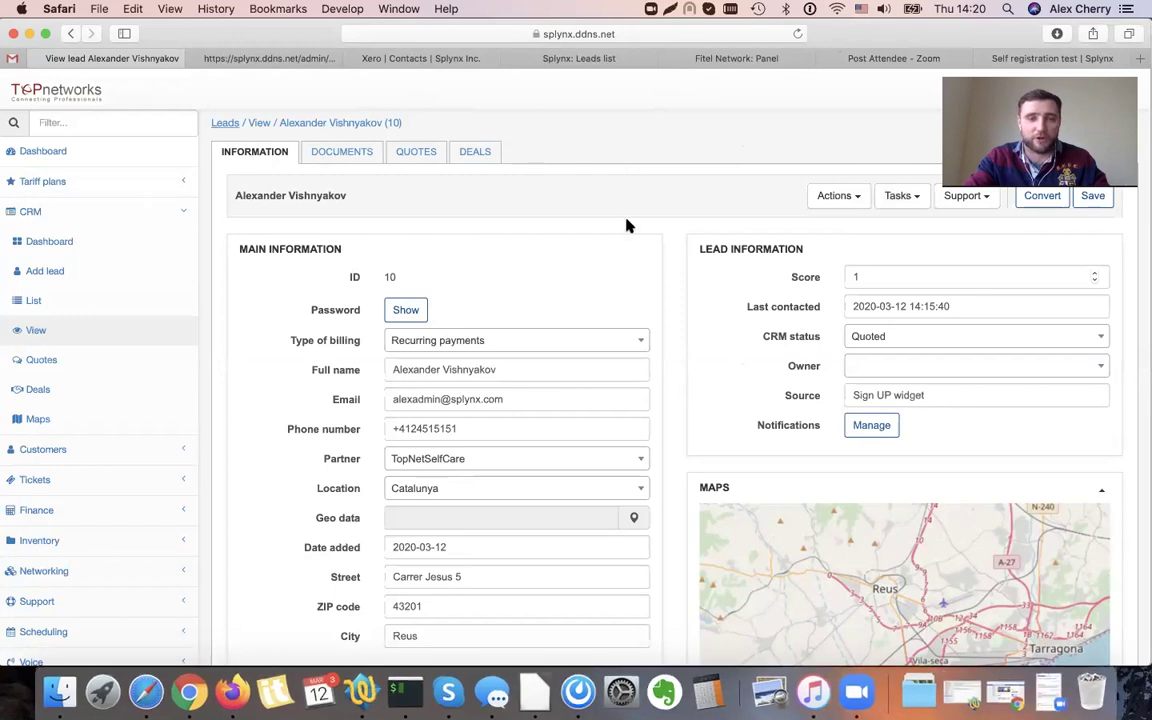
pyautogui.click(973, 199)
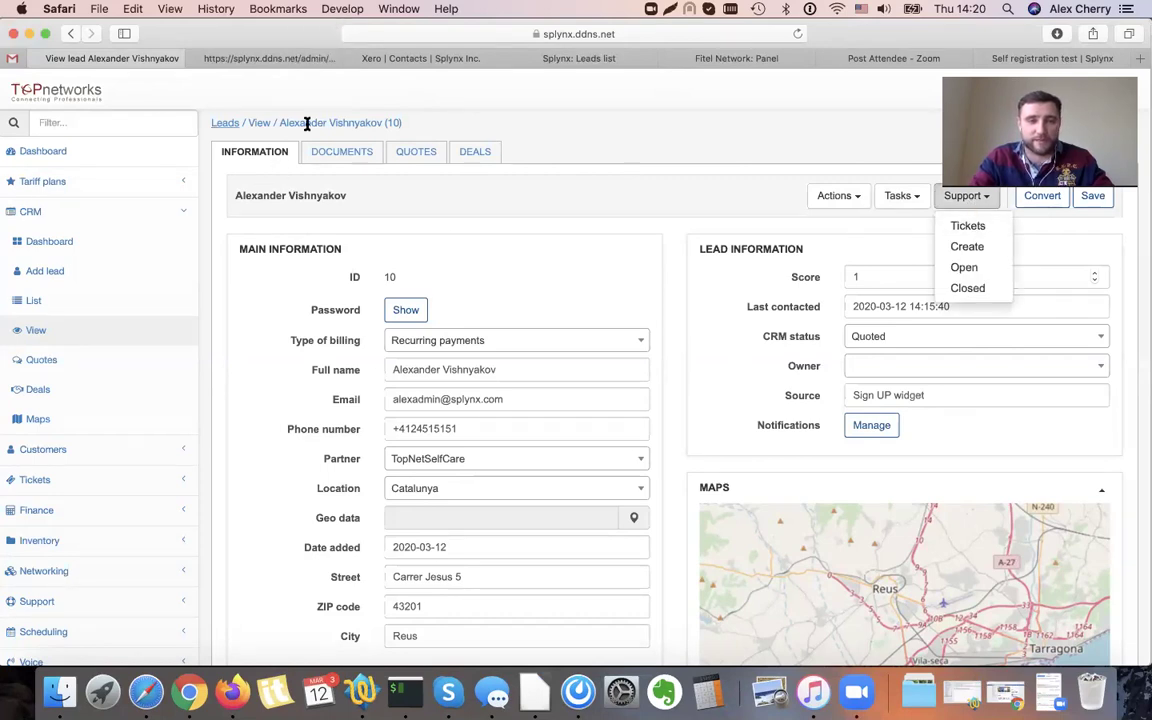
pyautogui.click(222, 125)
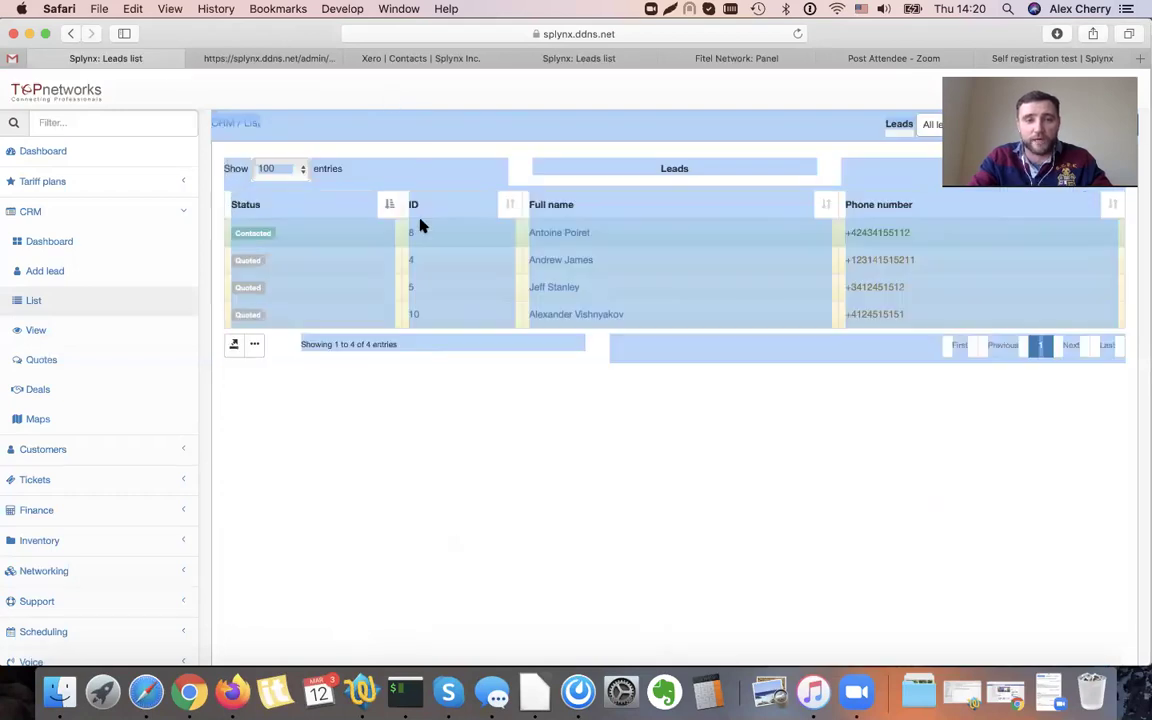
# Reopen lead 10 from the Leads list and view its Support options
pyautogui.click(423, 446)
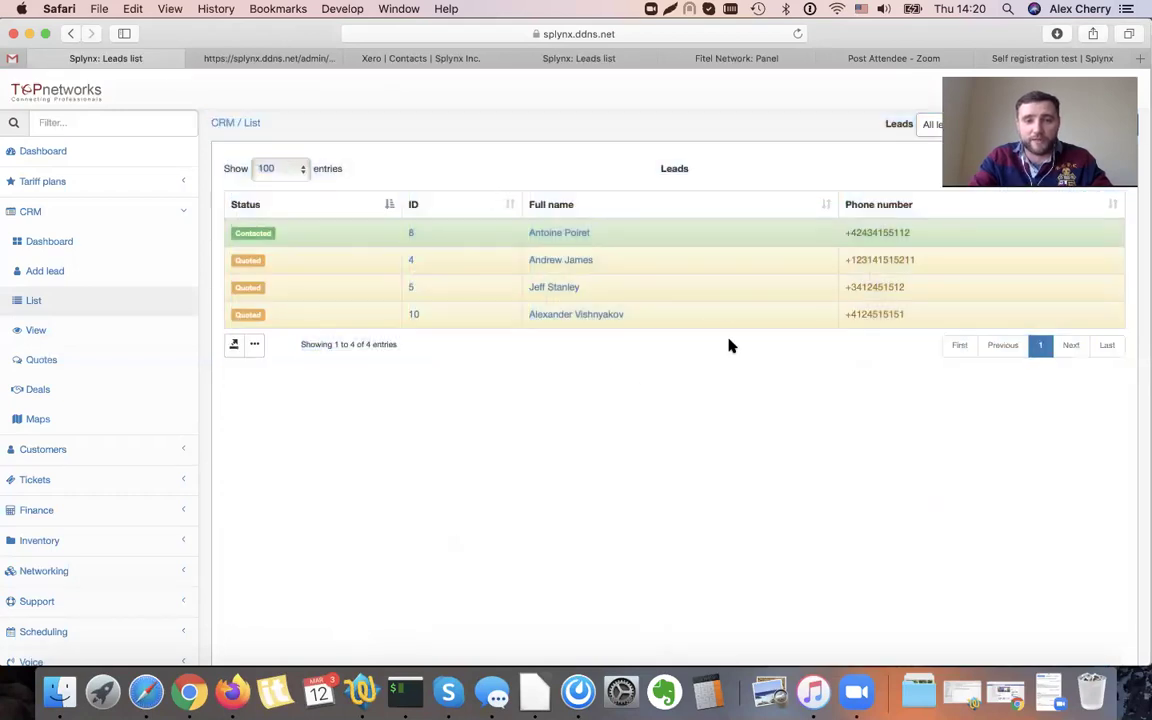
pyautogui.click(597, 316)
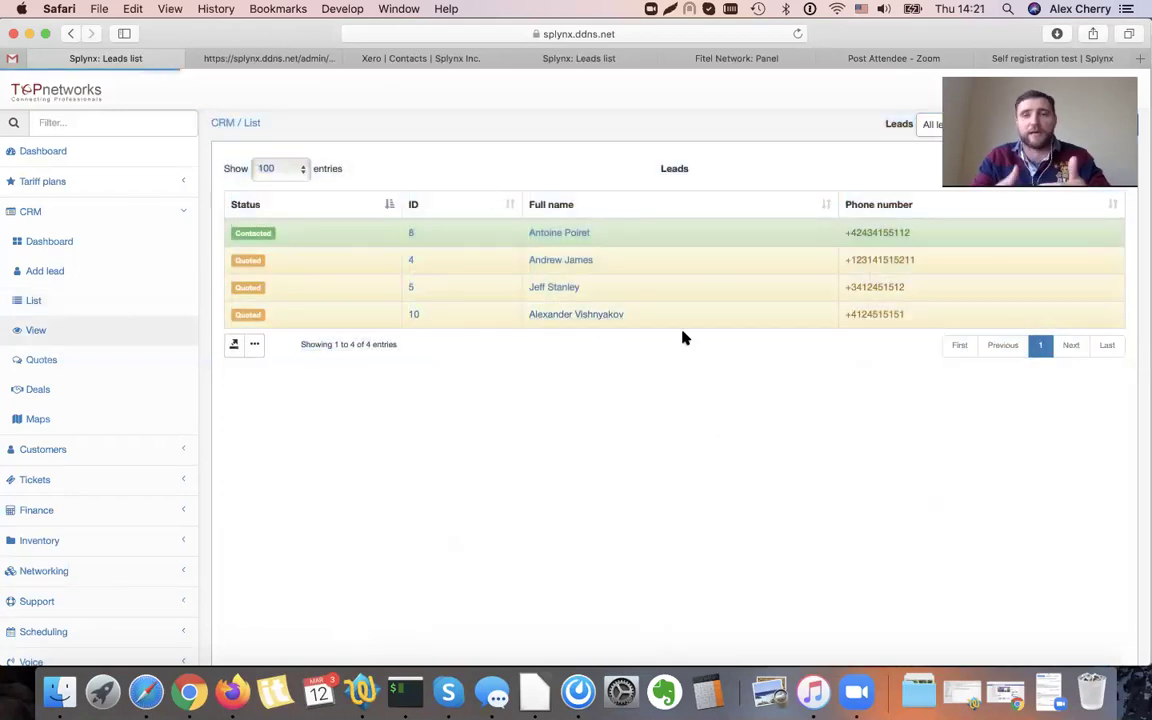
pyautogui.click(970, 196)
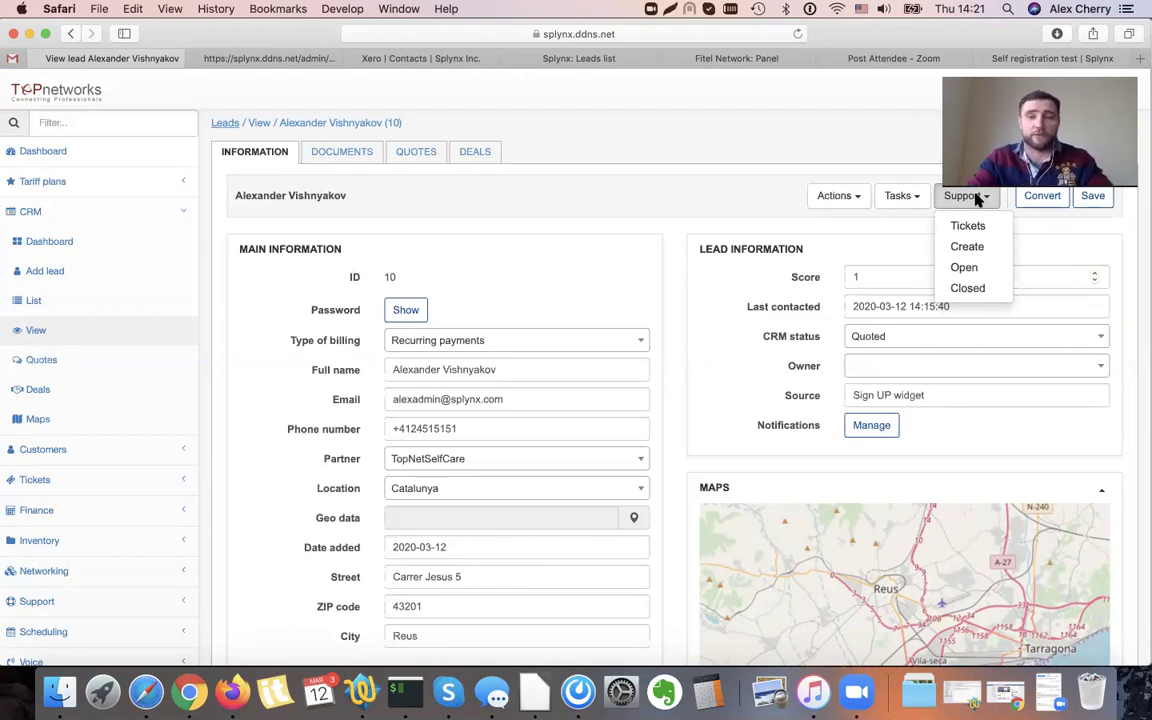
# Start a new task for lead 10 loaded from the Connect client template
pyautogui.click(897, 198)
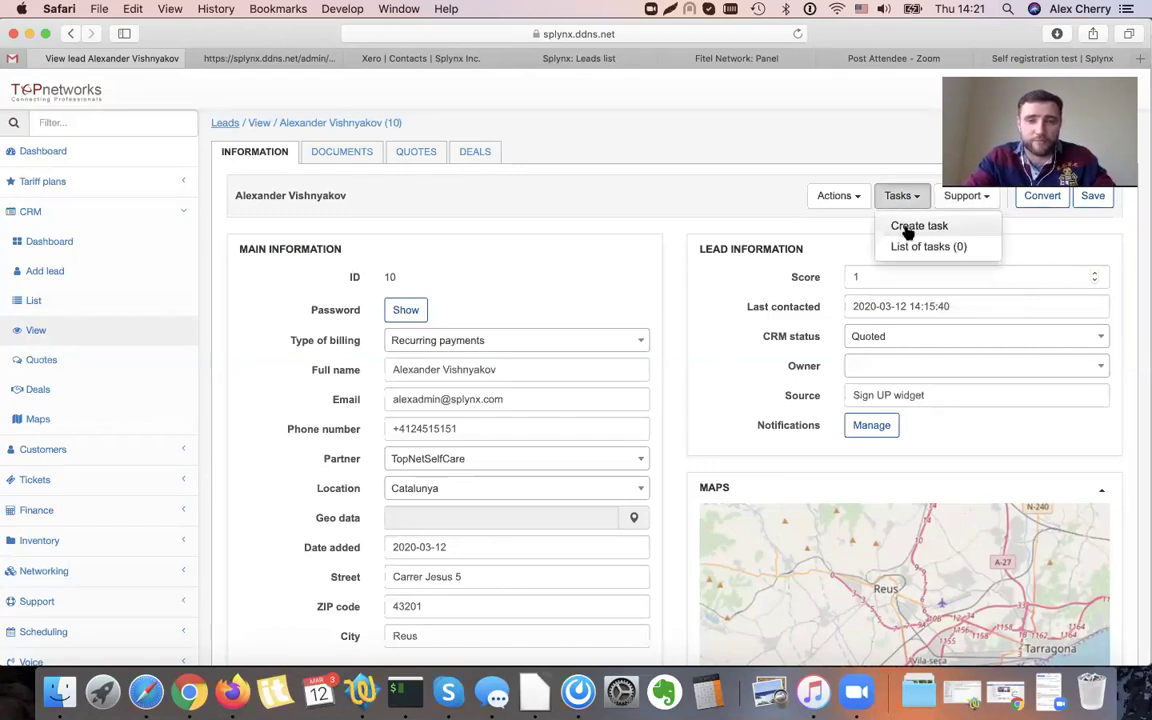
pyautogui.click(917, 226)
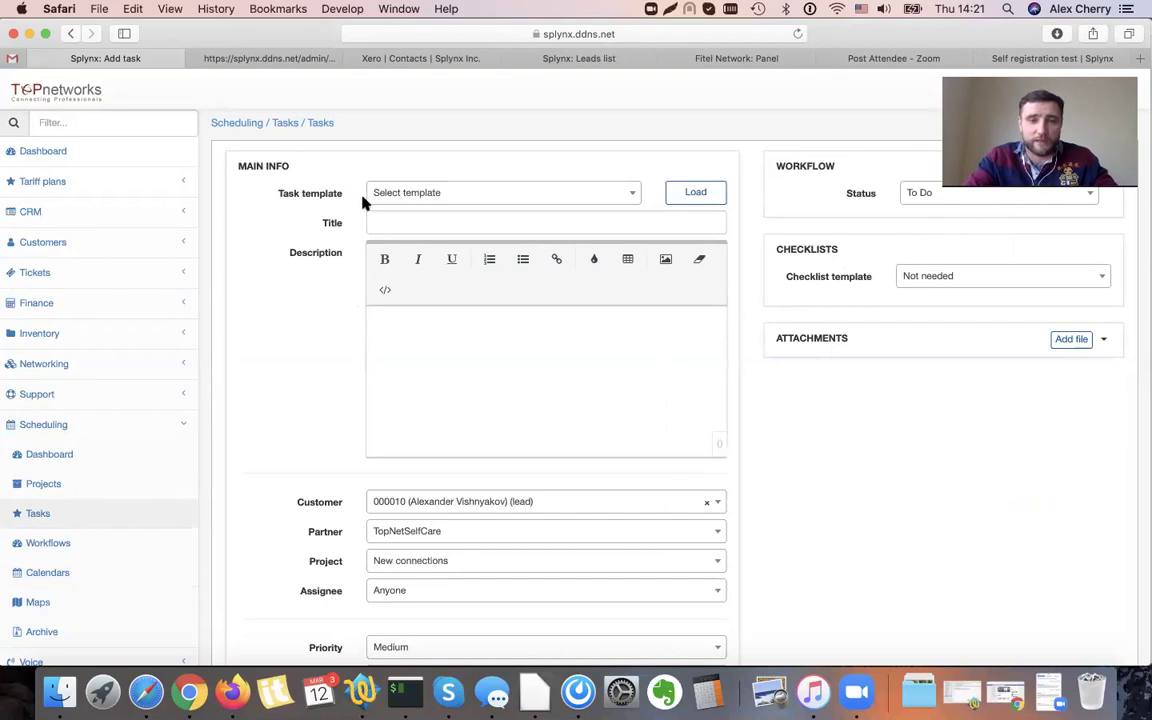
pyautogui.click(590, 202)
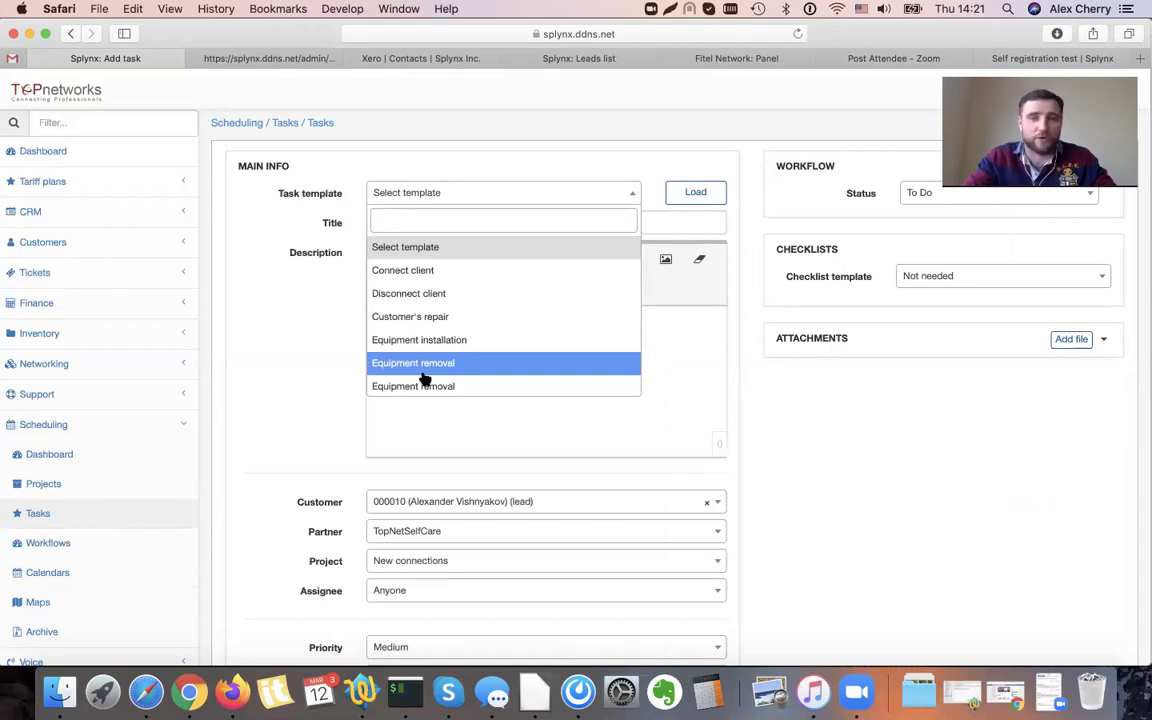
pyautogui.click(435, 268)
pyautogui.click(696, 192)
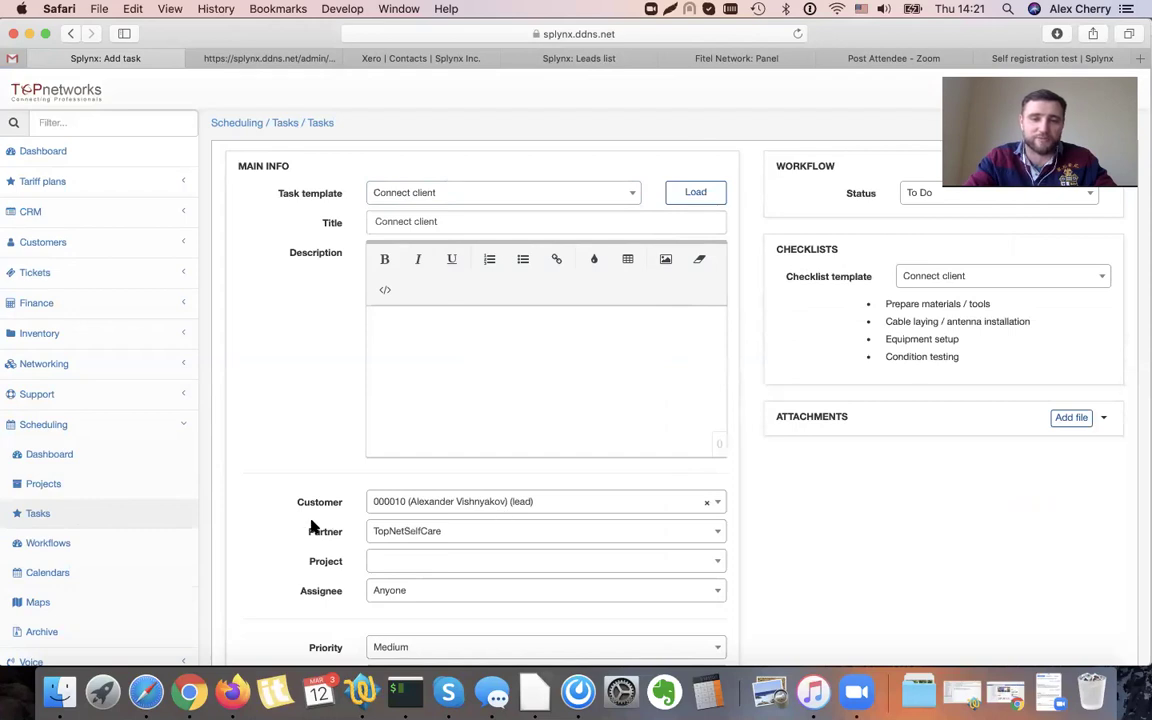
pyautogui.scroll(-3, 312, 527)
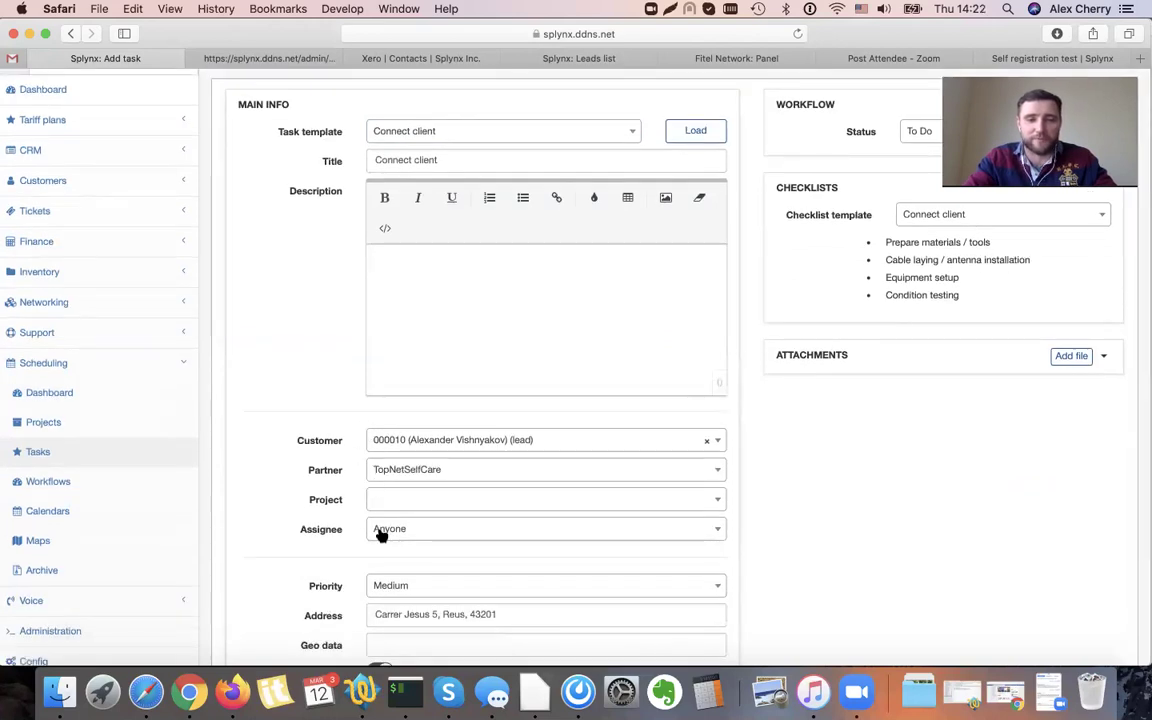
pyautogui.scroll(-1, 395, 532)
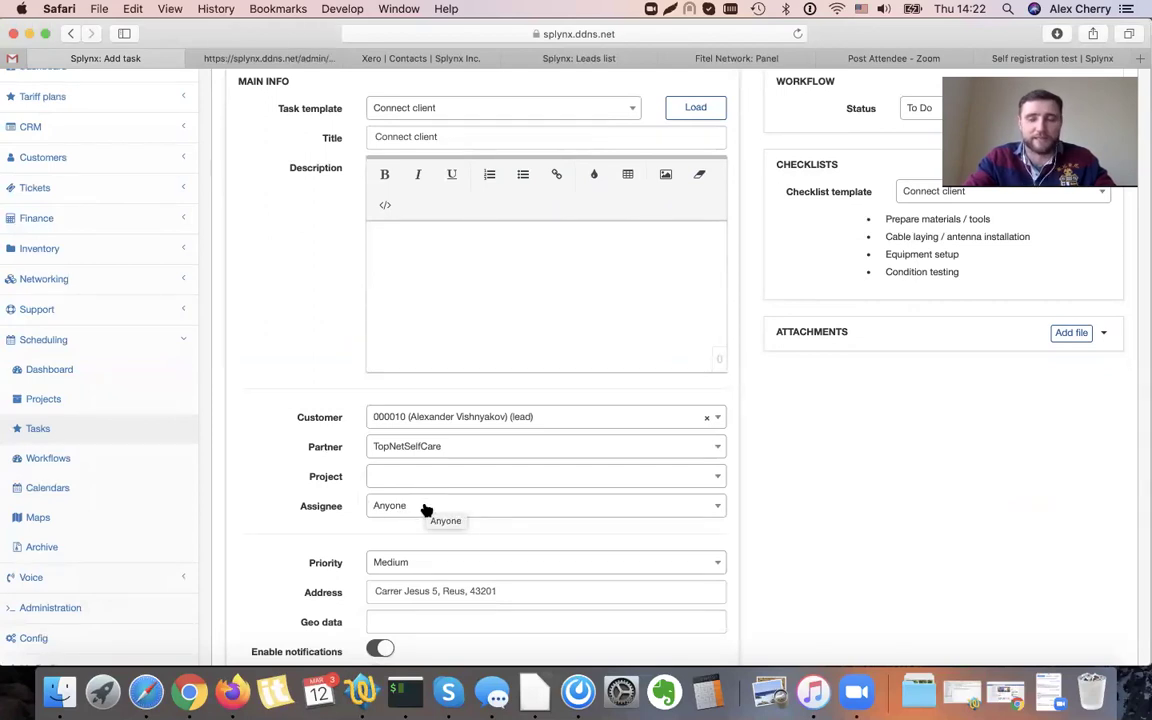
pyautogui.scroll(3, 426, 510)
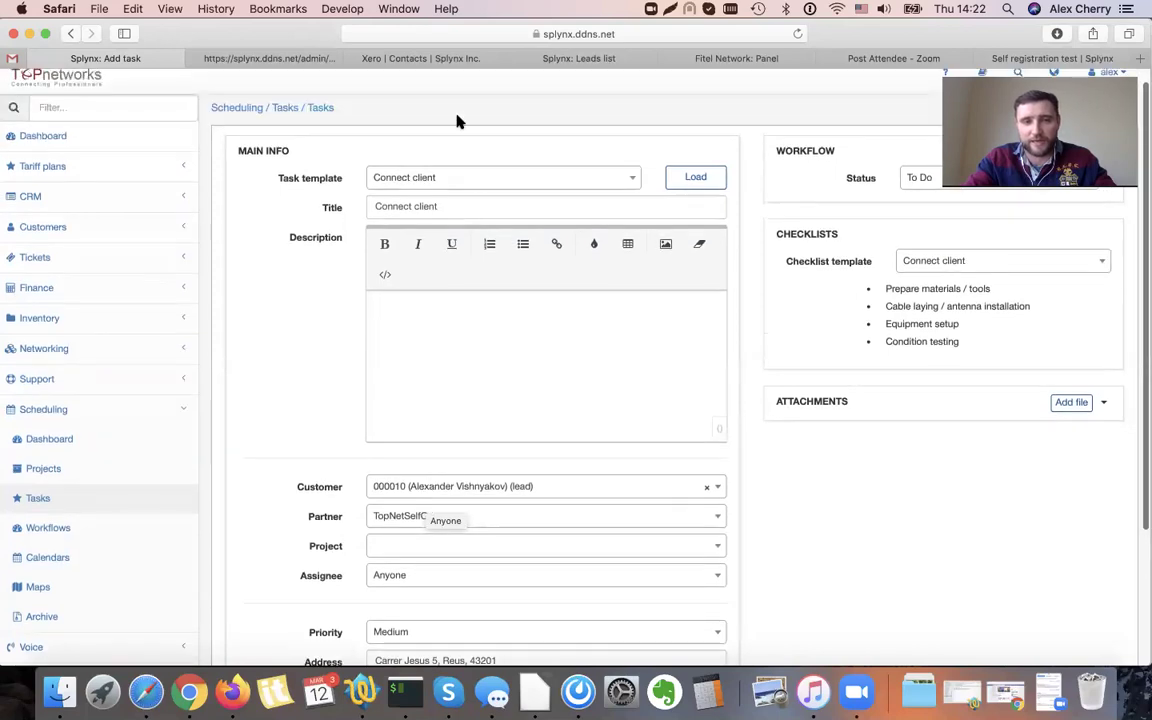
# Replace the task title with the lead's surname, street and Reus center
pyautogui.tripleClick(455, 204)
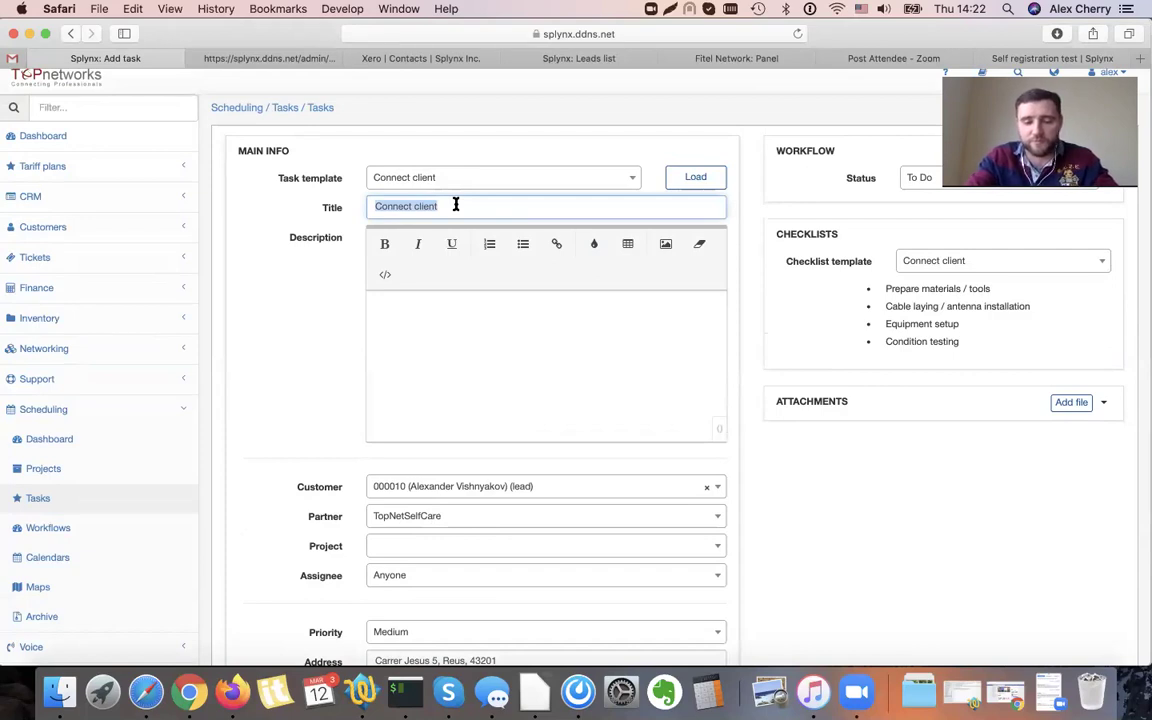
pyautogui.write('Vishnyakov, ')
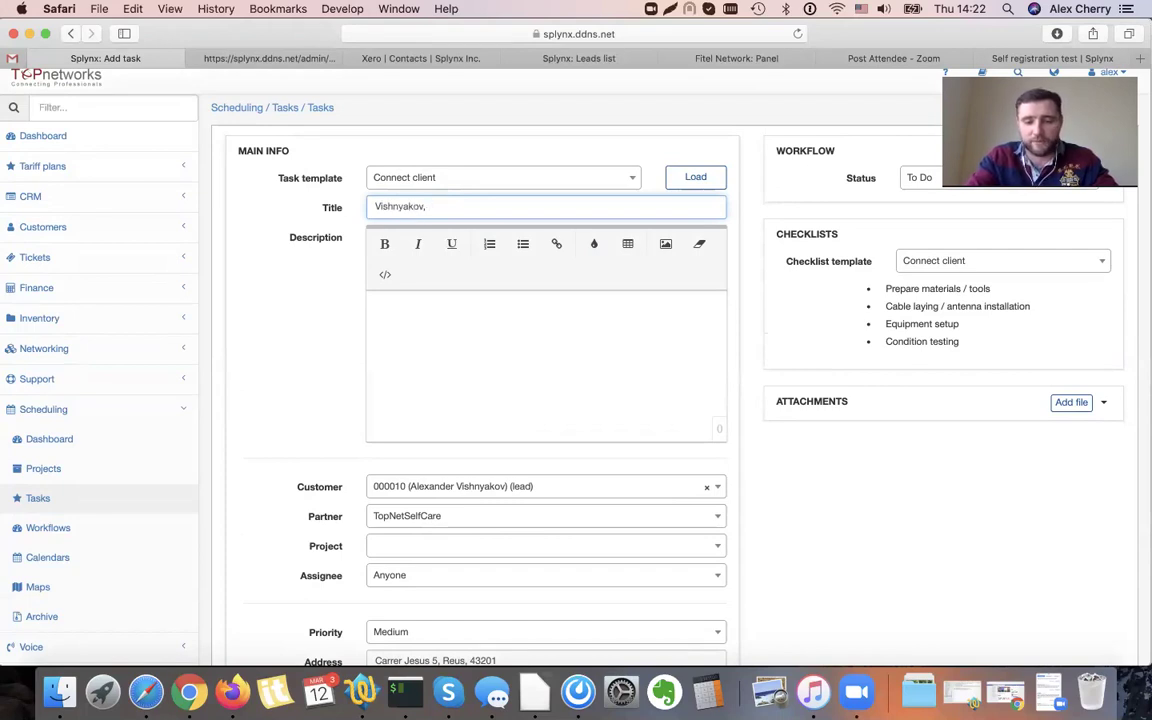
pyautogui.write('Carrer ')
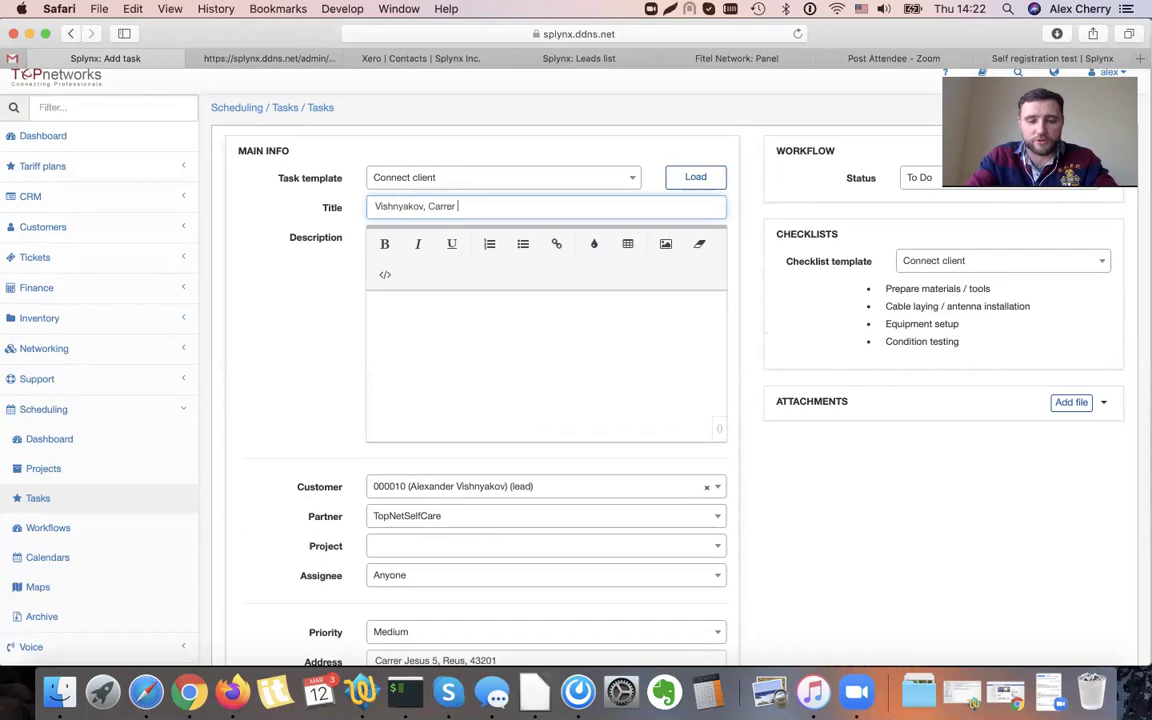
pyautogui.write('Jesus, Reus center')
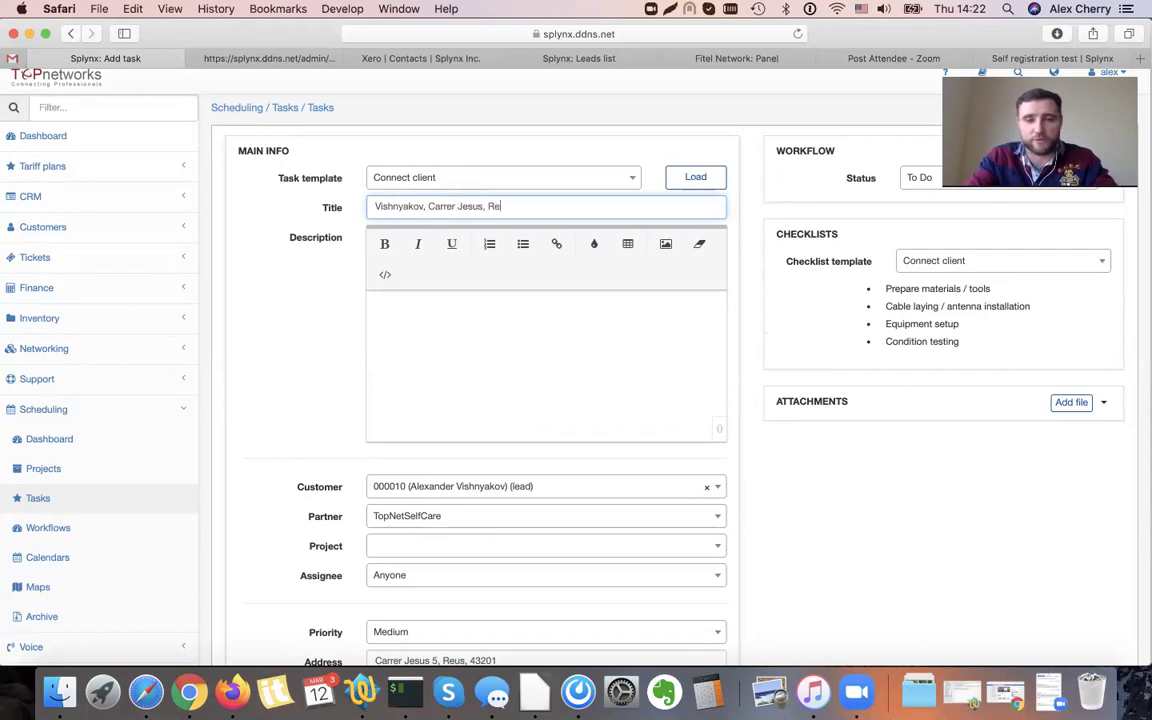
pyautogui.click(832, 530)
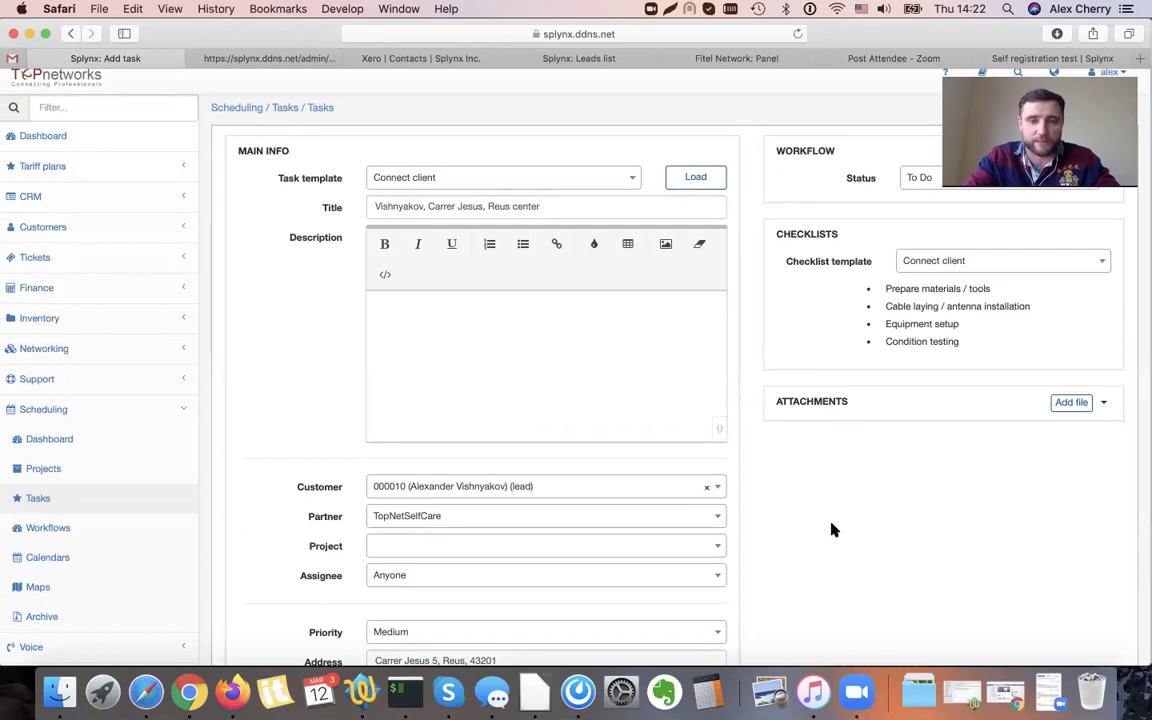
pyautogui.scroll(-1, 832, 530)
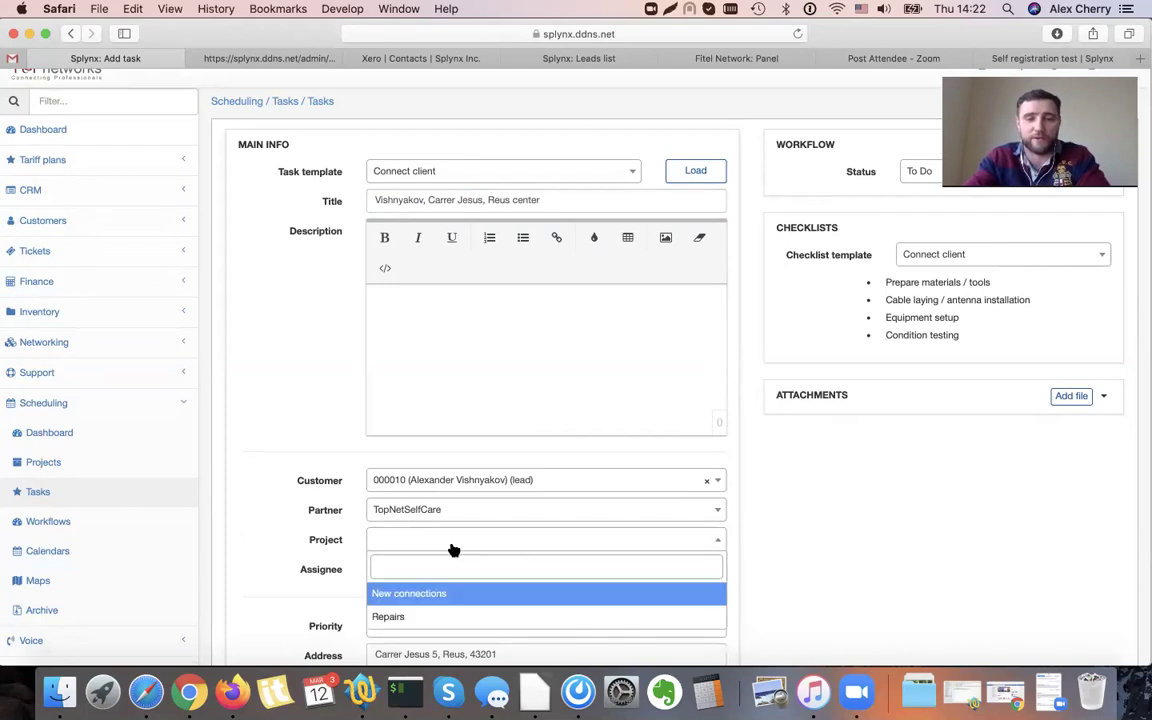
# Assign the draft task to the New connections project and check its Workflow Status options
pyautogui.scroll(-1, 437, 573)
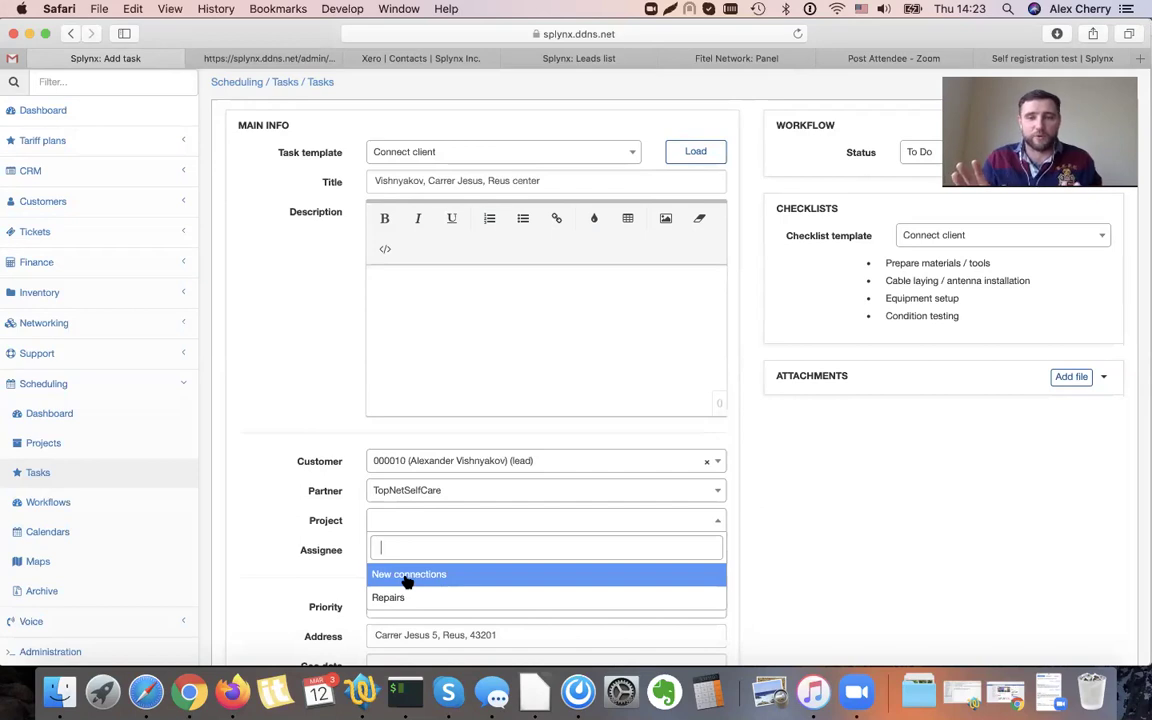
pyautogui.click(407, 578)
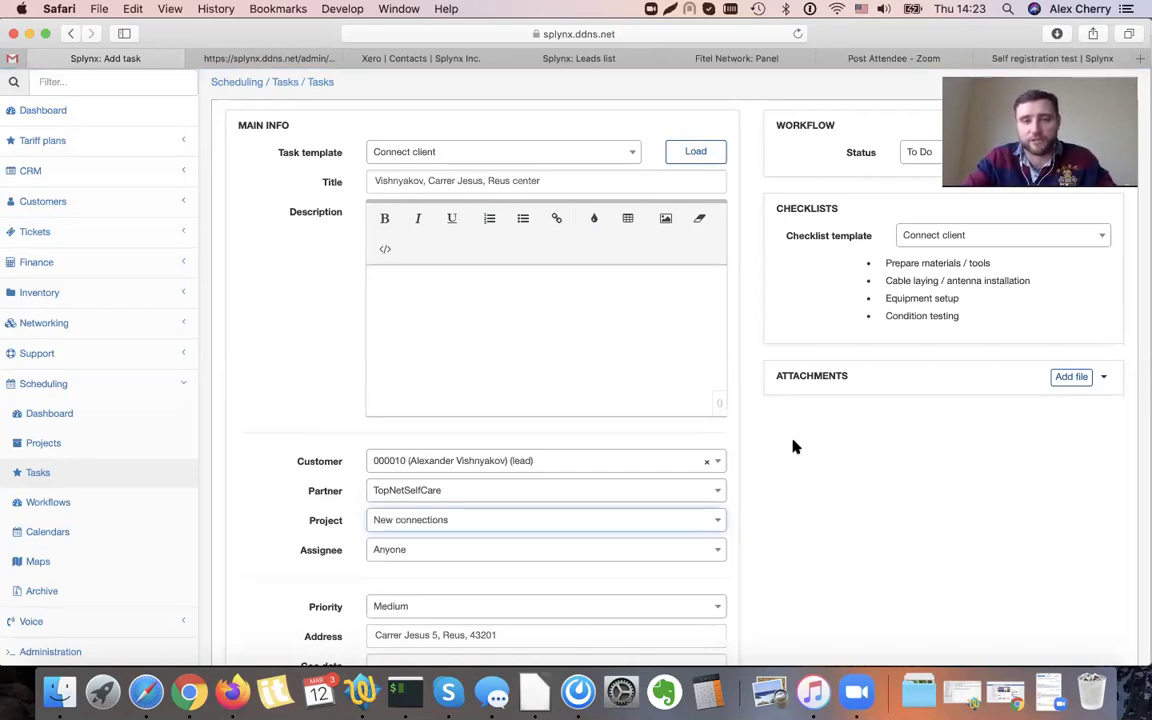
pyautogui.scroll(-3, 792, 445)
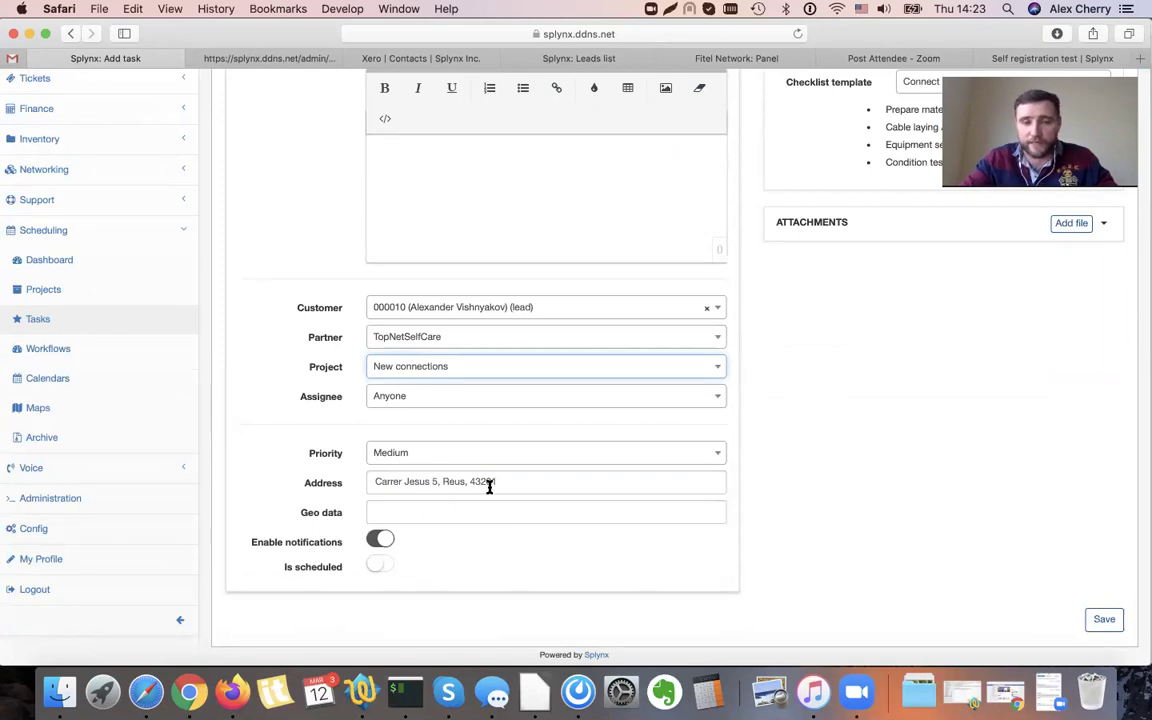
pyautogui.click(399, 518)
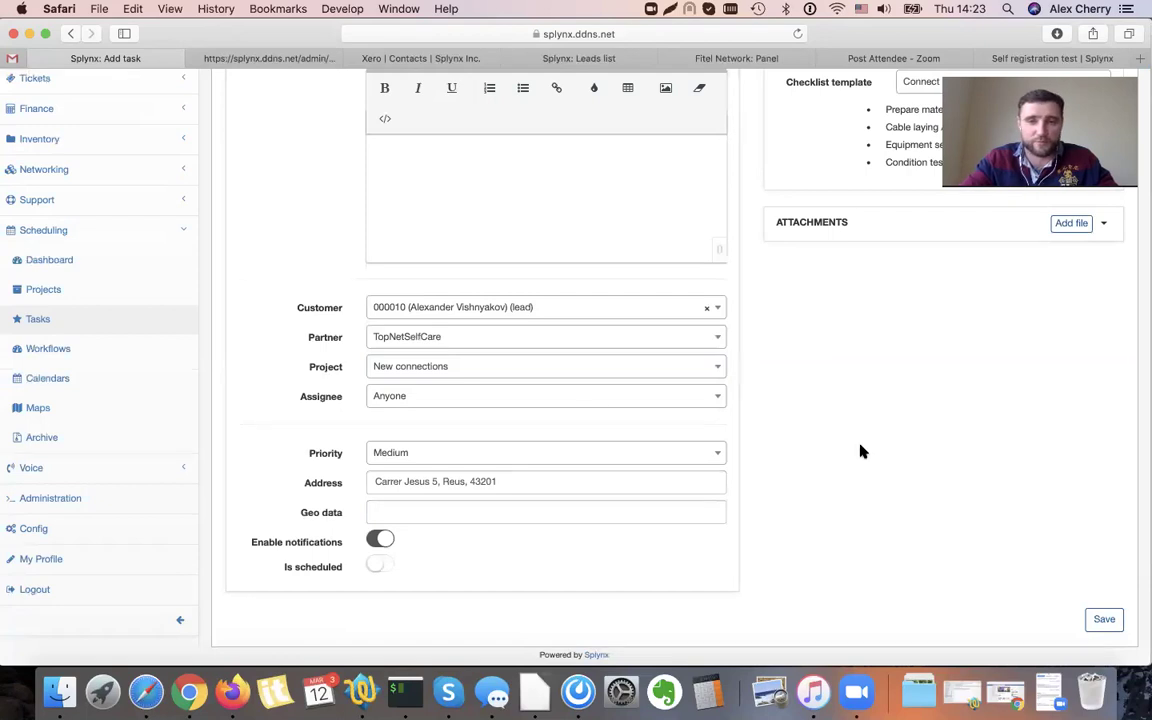
pyautogui.scroll(4, 861, 451)
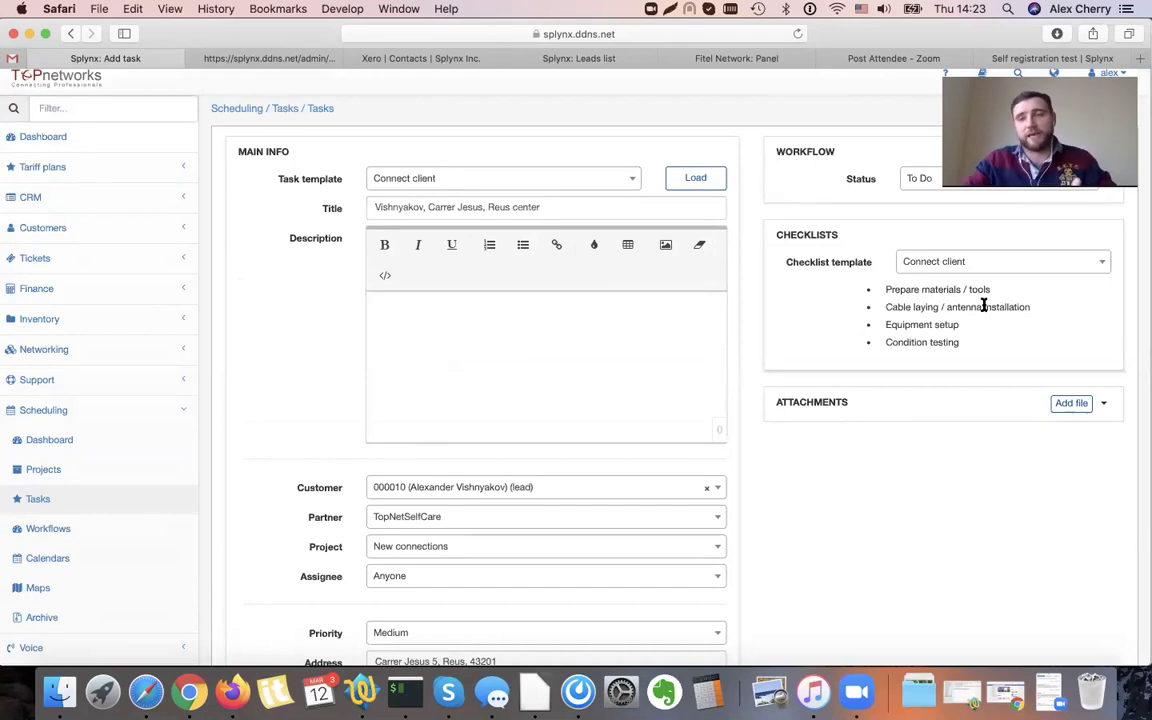
pyautogui.click(995, 189)
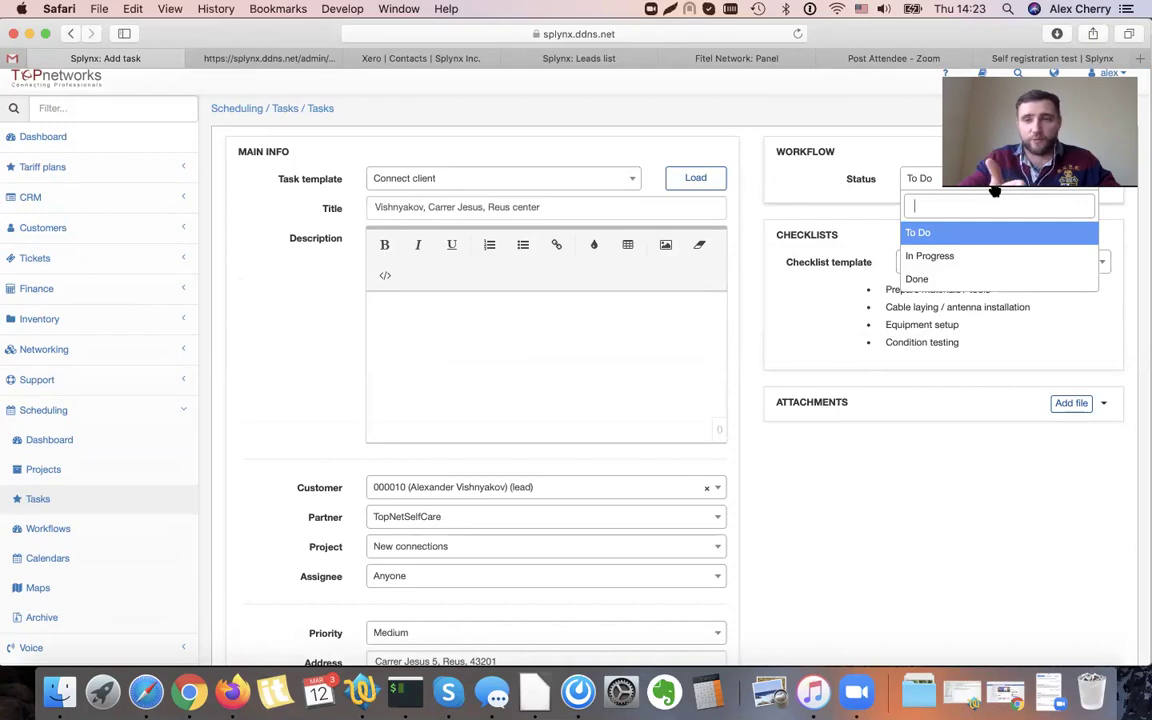
# Keep status To Do, try scheduling for Friday 13th at 17:00, then discard that date
pyautogui.click(889, 155)
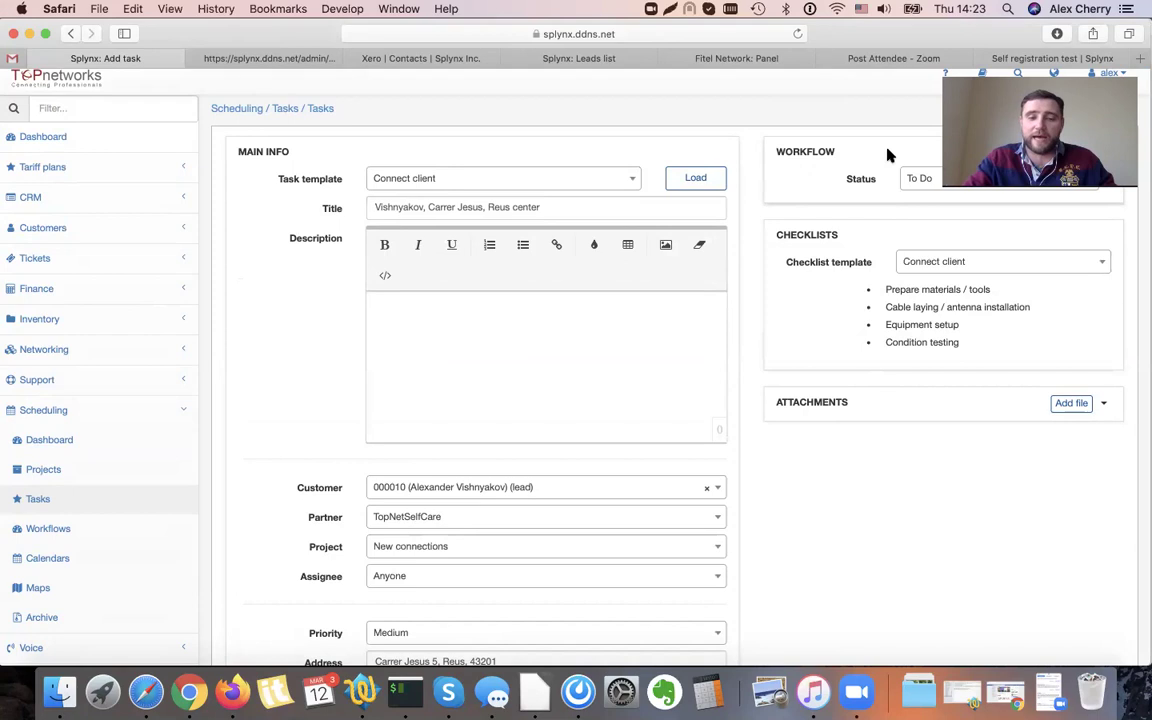
pyautogui.scroll(-4, 459, 457)
pyautogui.click(382, 566)
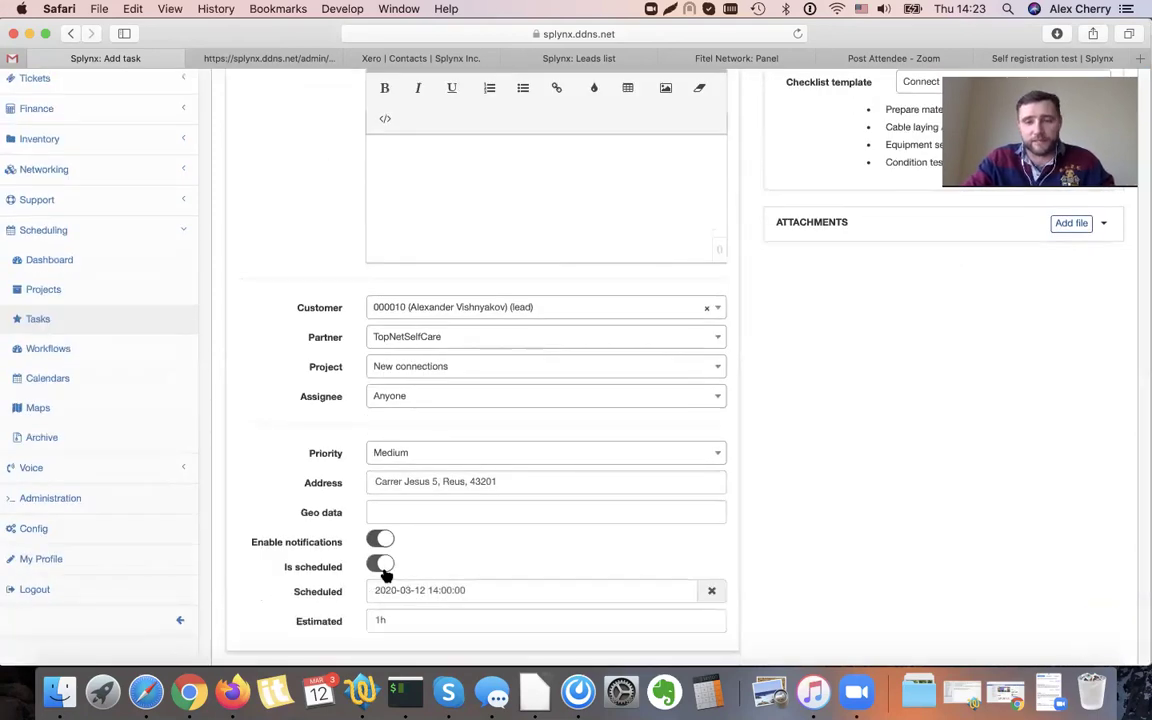
pyautogui.click(428, 591)
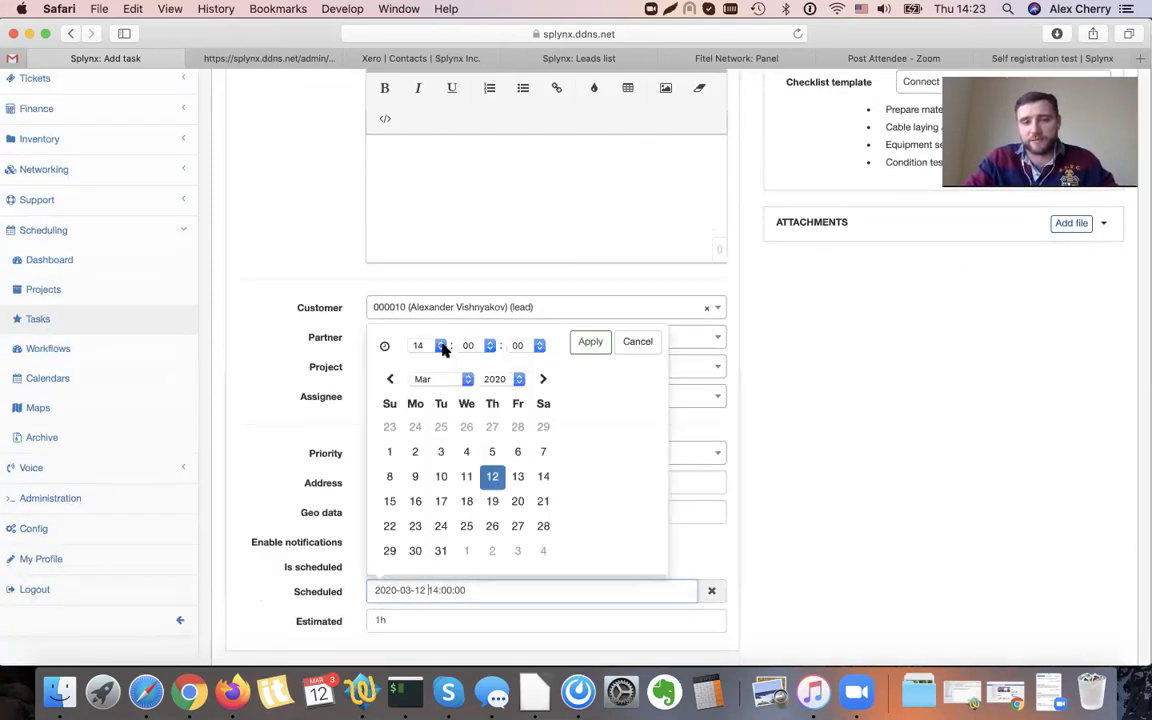
pyautogui.click(517, 477)
pyautogui.click(426, 345)
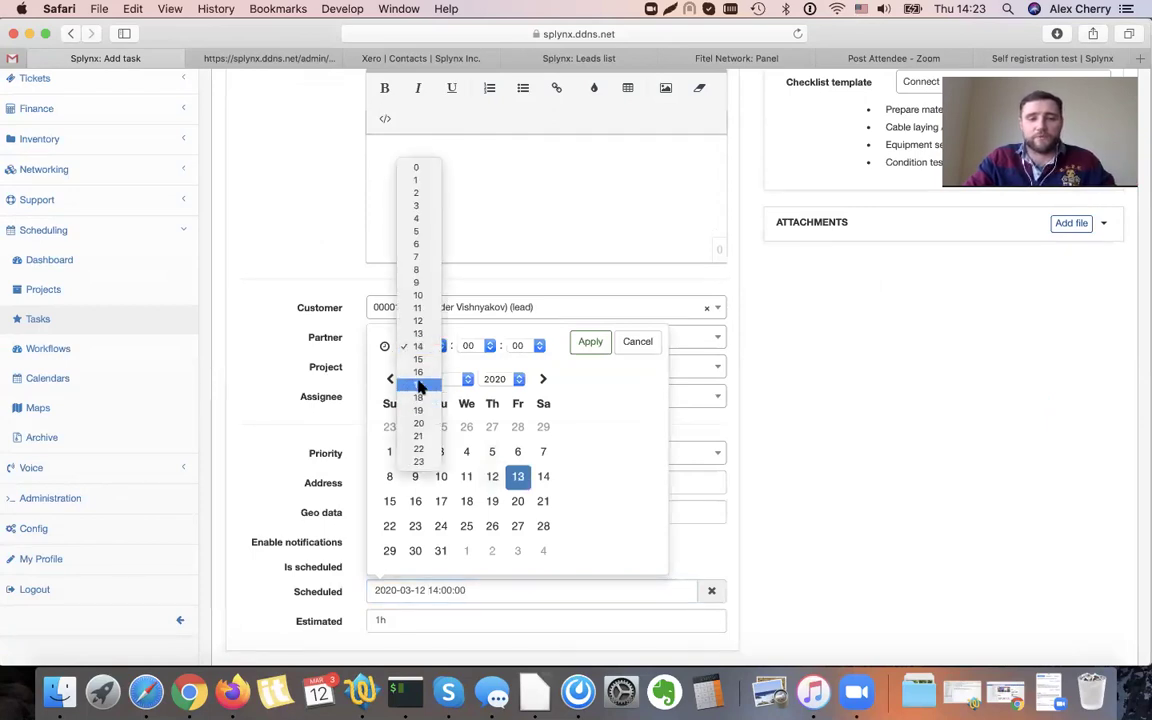
pyautogui.click(420, 385)
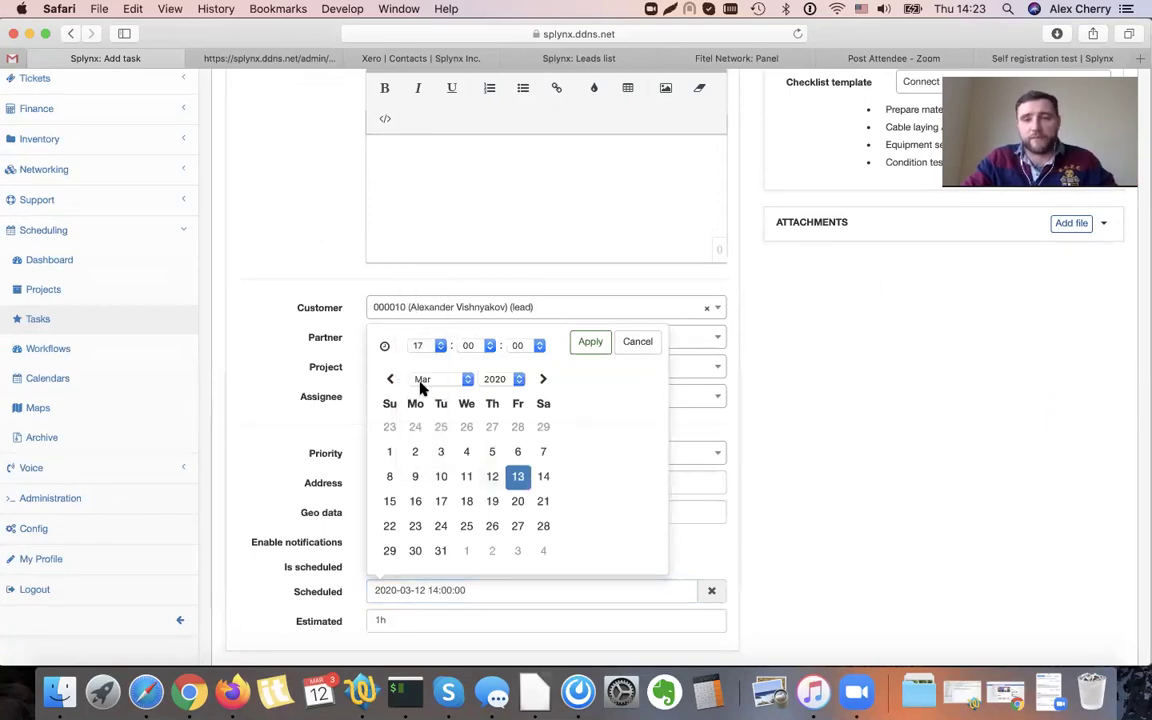
pyautogui.click(636, 343)
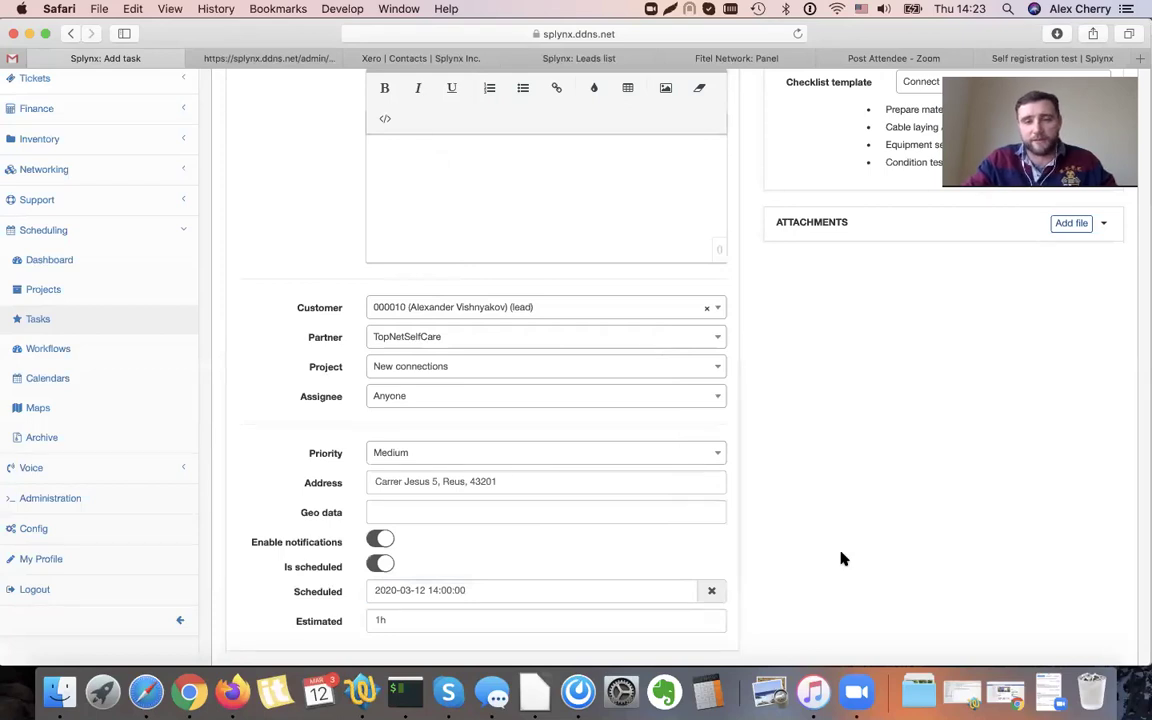
# Turn Is scheduled off and save the task unscheduled
pyautogui.scroll(5, 842, 558)
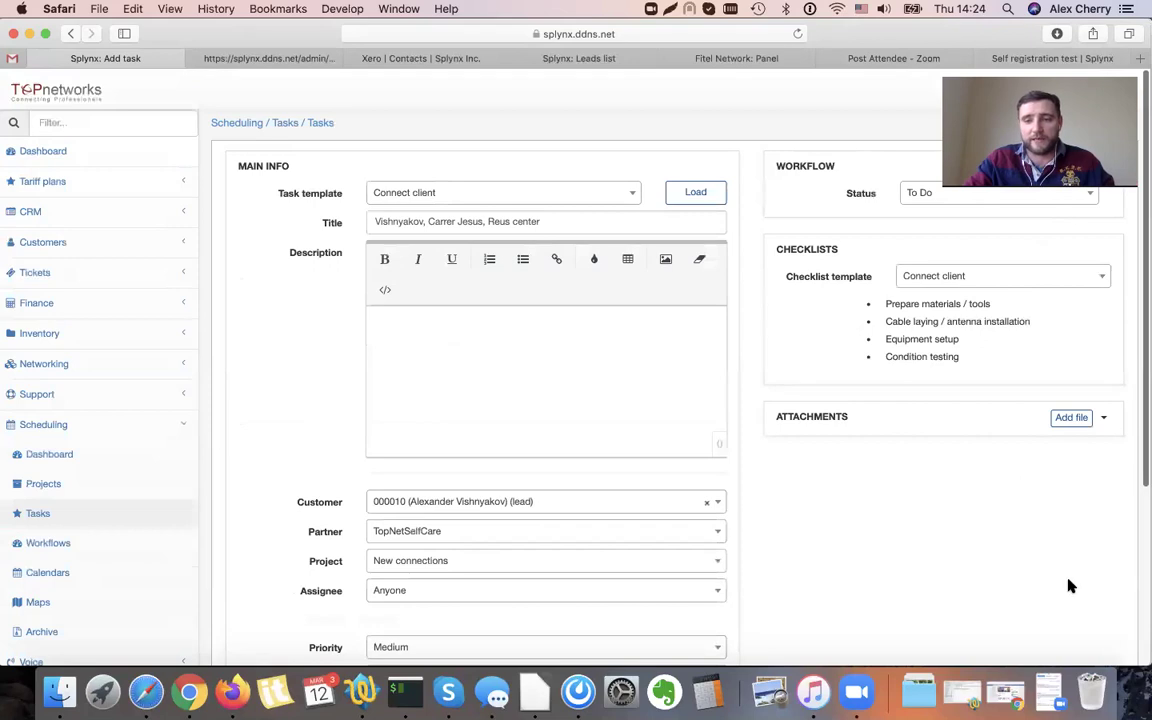
pyautogui.scroll(-5, 1038, 566)
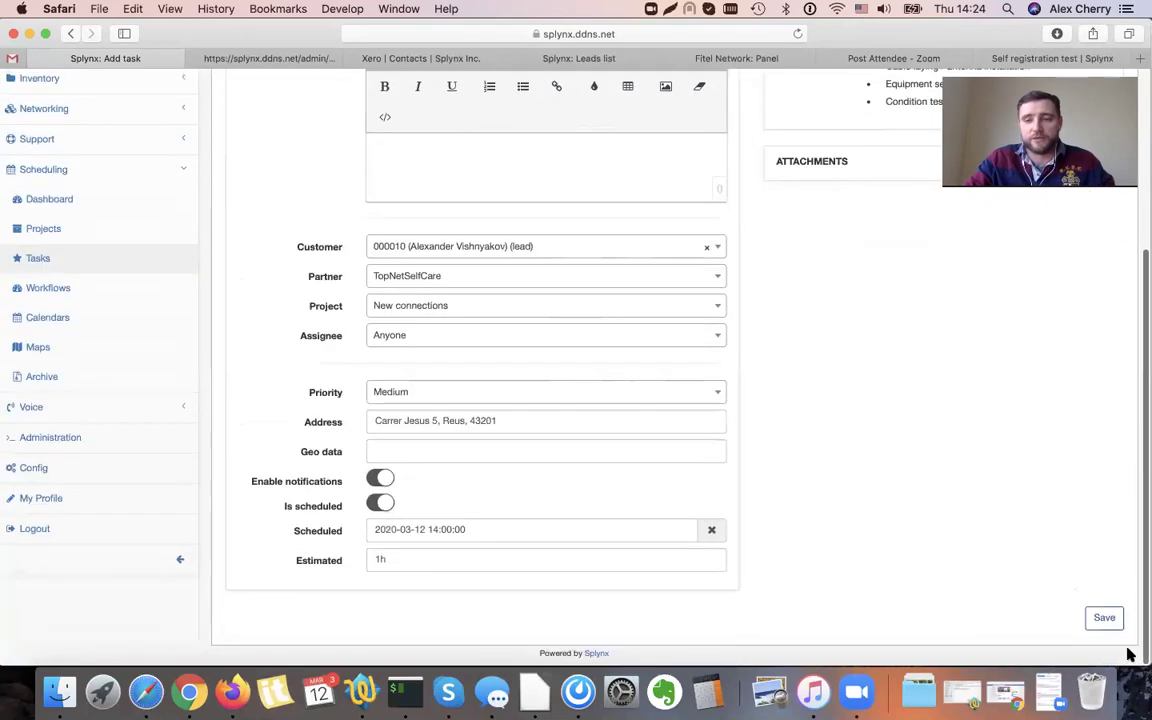
pyautogui.click(380, 504)
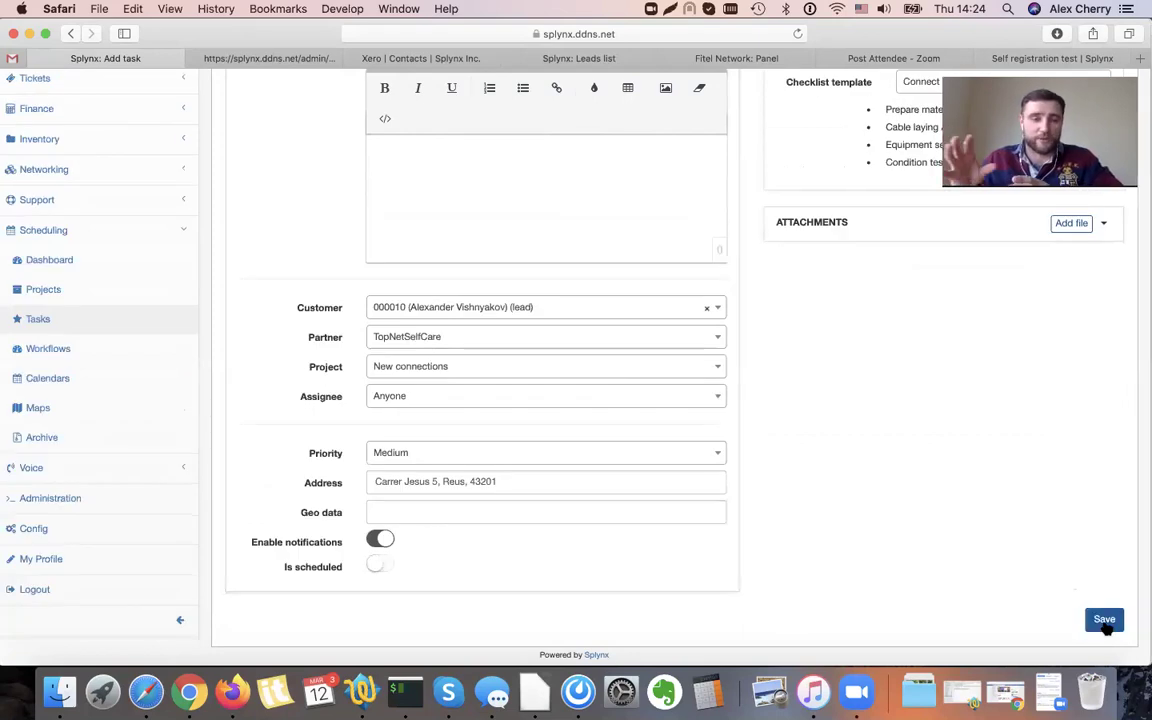
pyautogui.click(1104, 620)
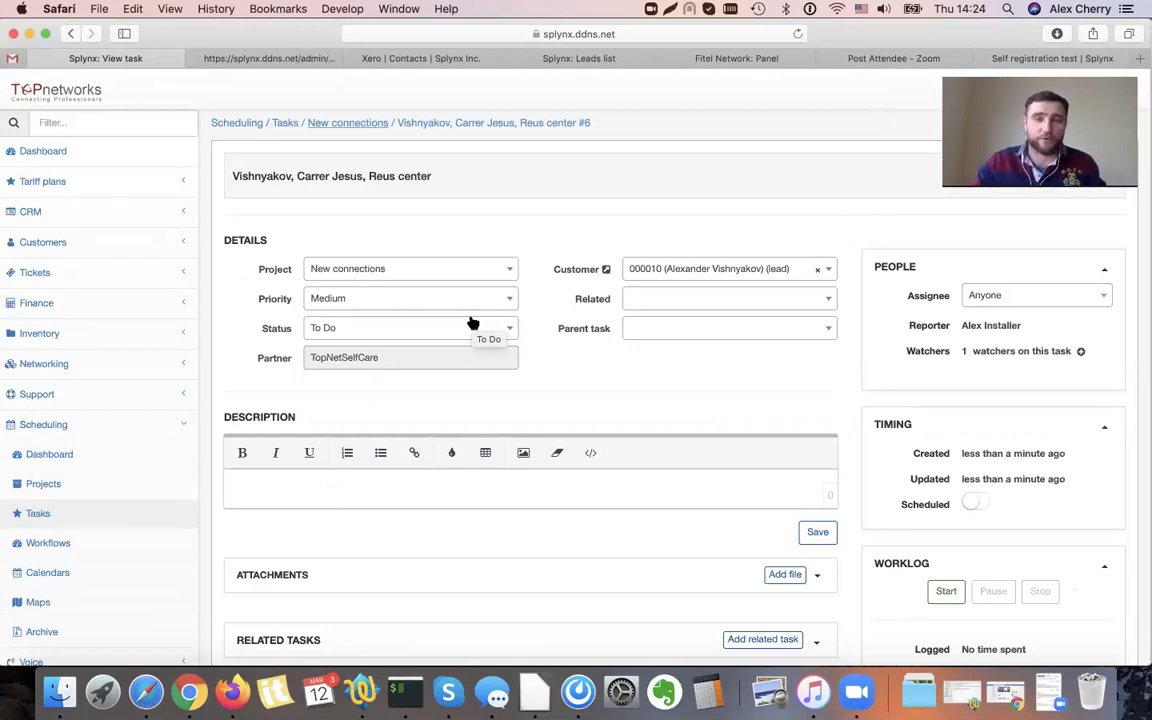
# Go to Scheduling > Calendars for the week of March 8th–14th 2020
pyautogui.click(72, 572)
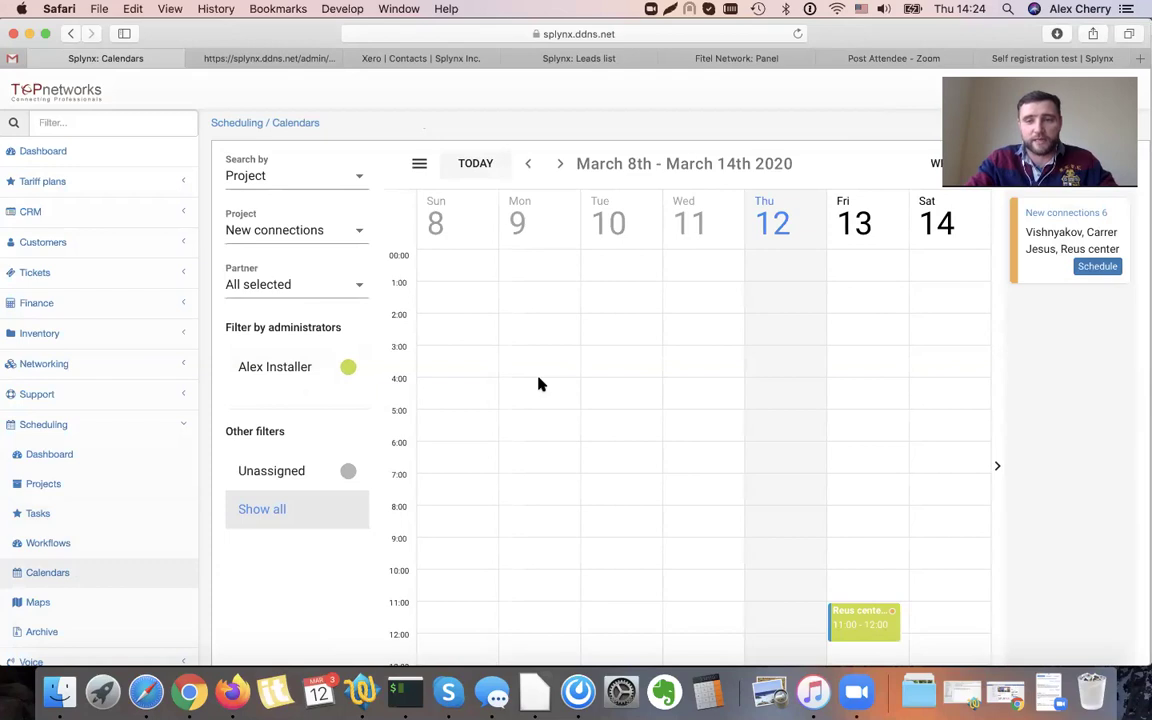
# Reset the calendar's Project filter with Deselect All, then Select All
pyautogui.scroll(-8, 538, 384)
pyautogui.scroll(8, 538, 384)
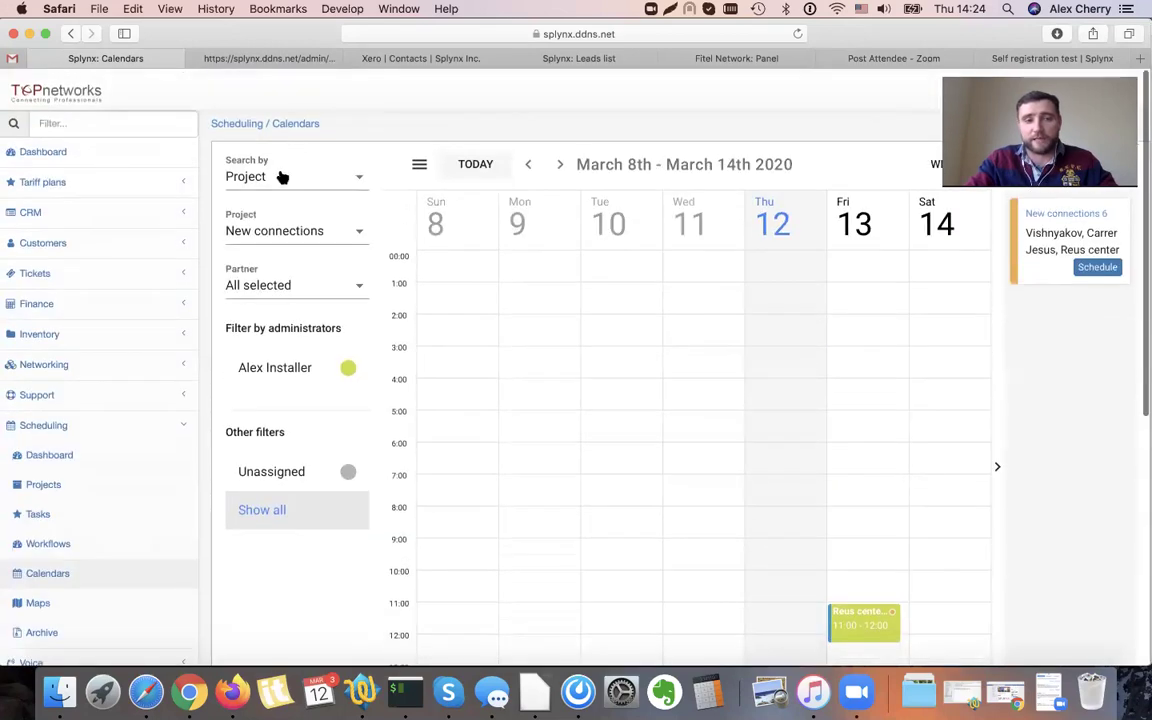
pyautogui.click(282, 177)
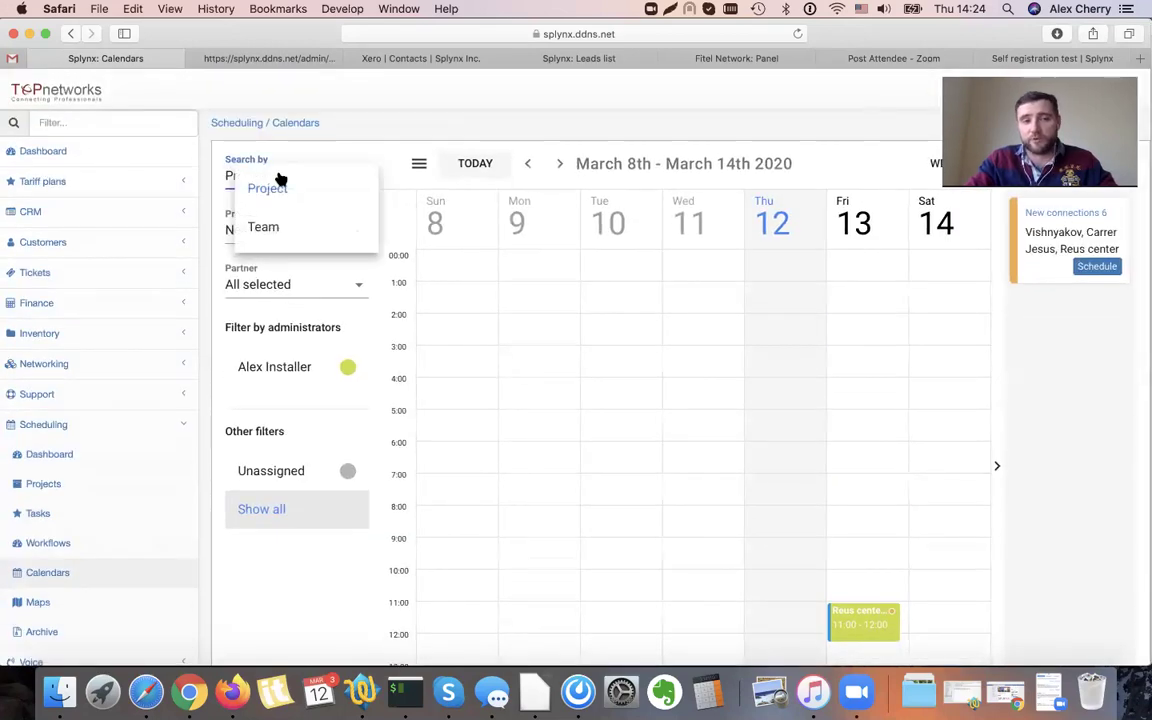
pyautogui.click(231, 229)
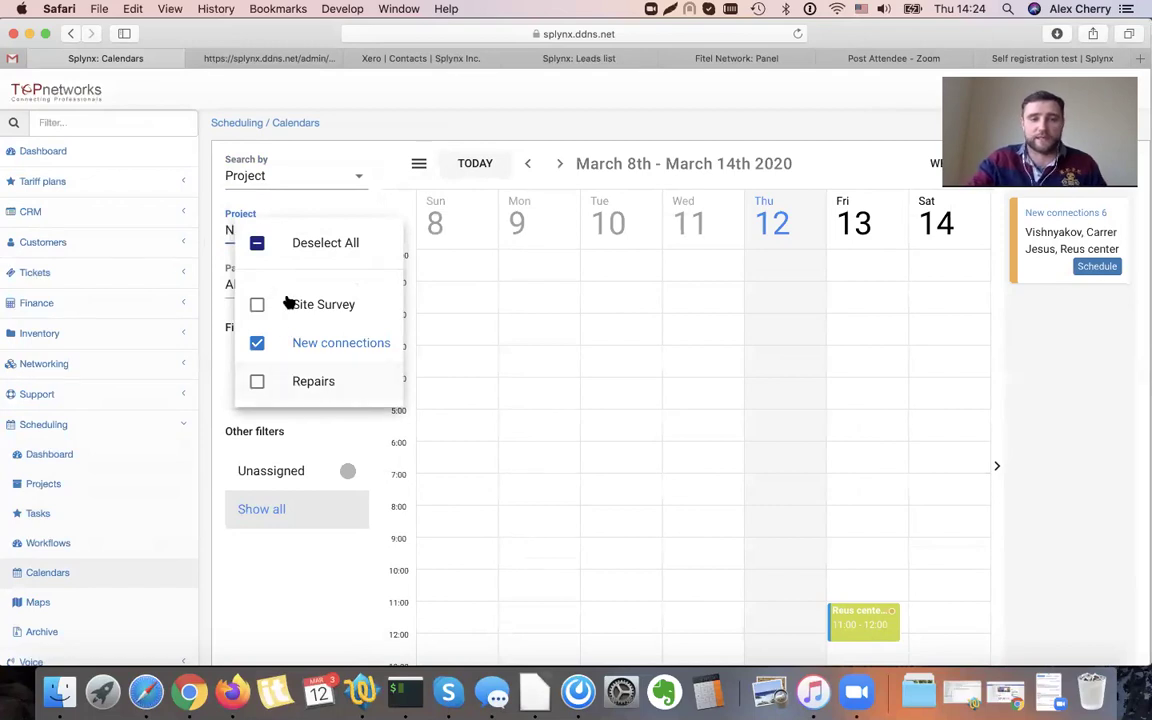
pyautogui.click(256, 244)
pyautogui.click(256, 244)
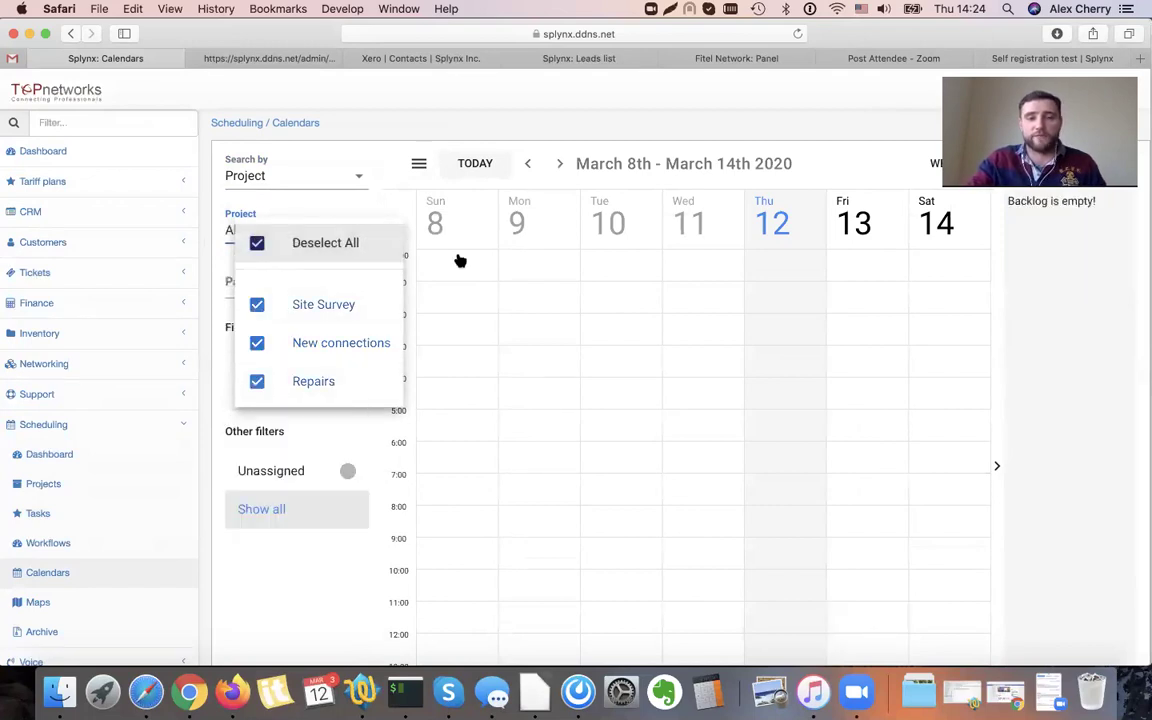
pyautogui.click(302, 562)
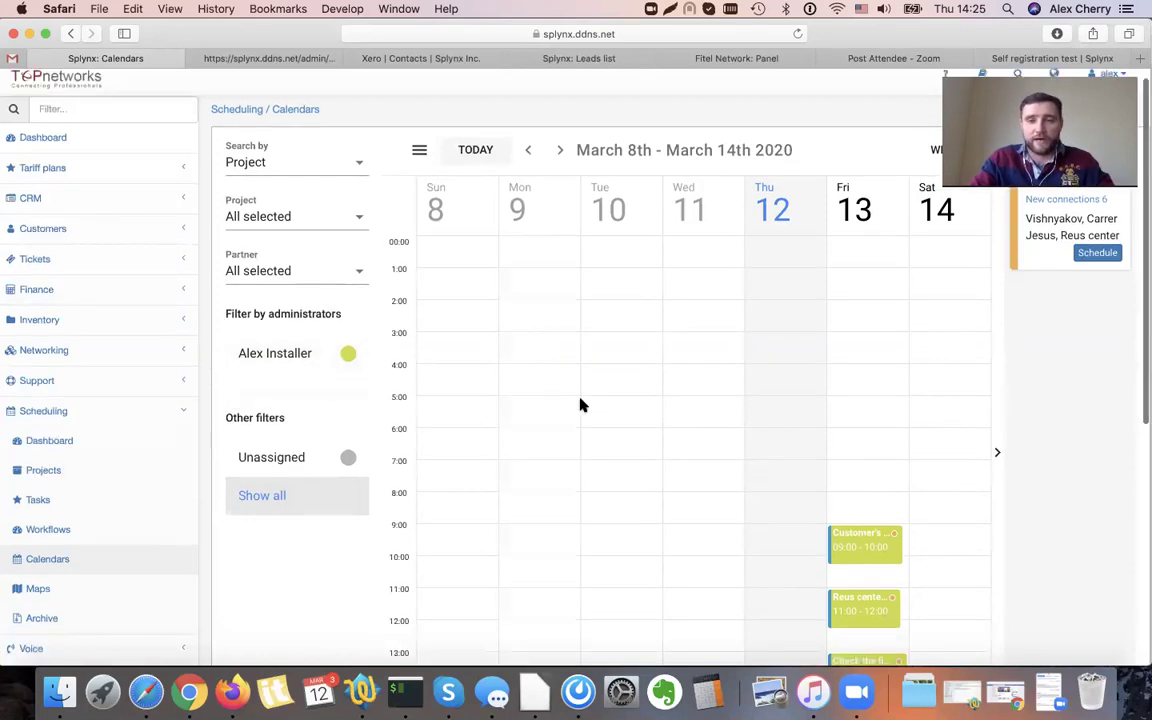
pyautogui.scroll(-8, 581, 405)
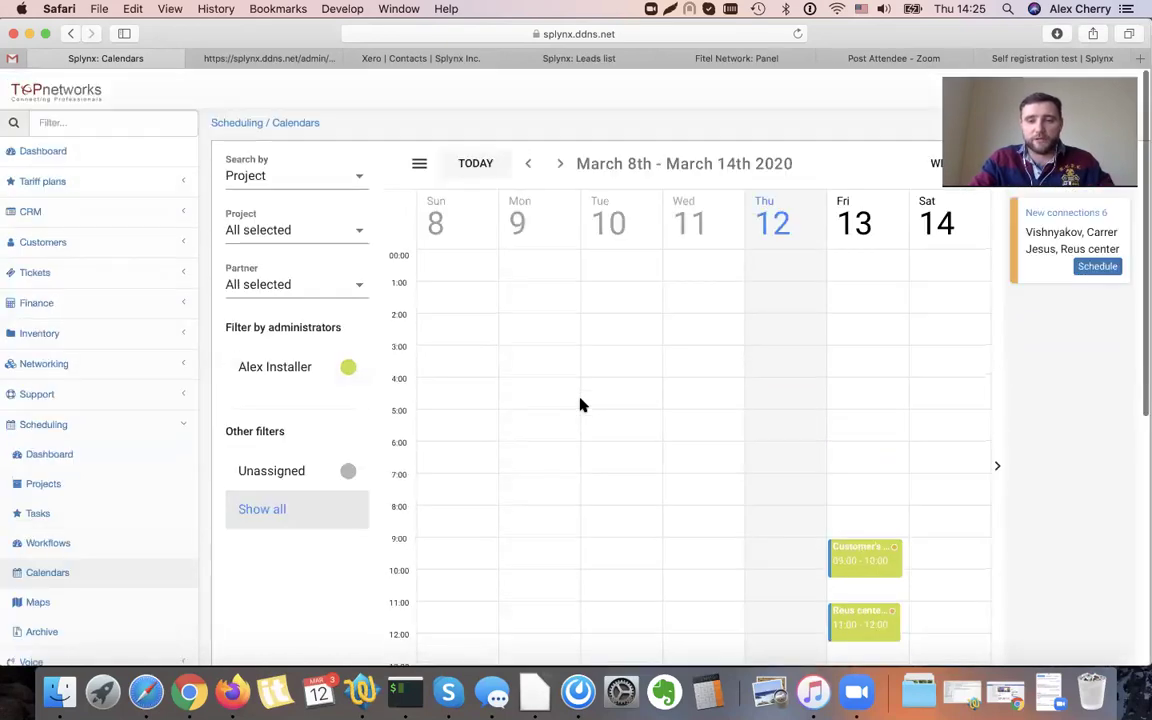
pyautogui.scroll(-6, 581, 405)
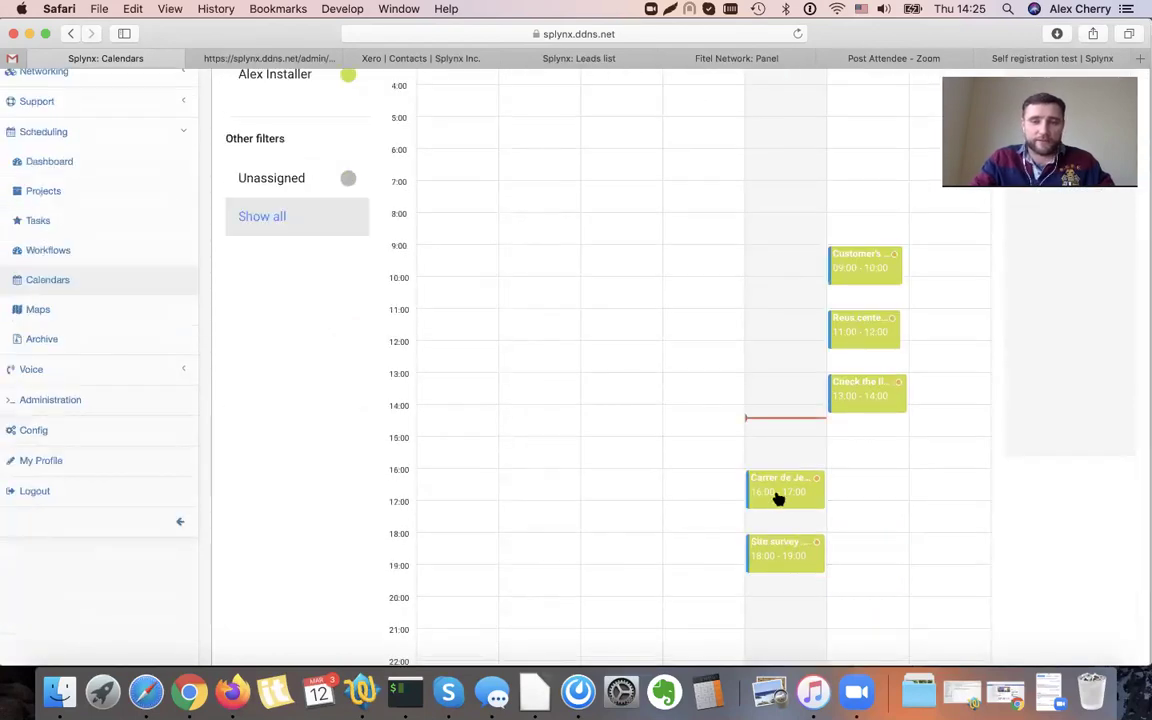
# Inspect Thursday's 16:00 connection and 18:00 site survey events, then return to the calendar
pyautogui.click(783, 490)
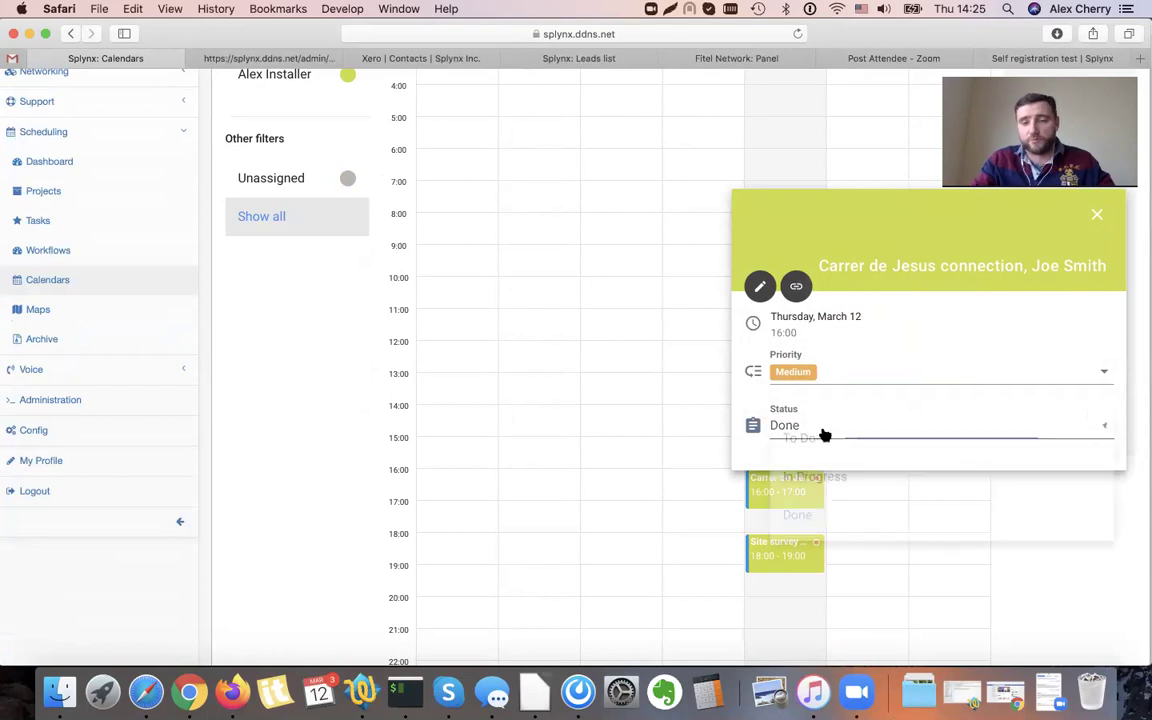
pyautogui.click(822, 432)
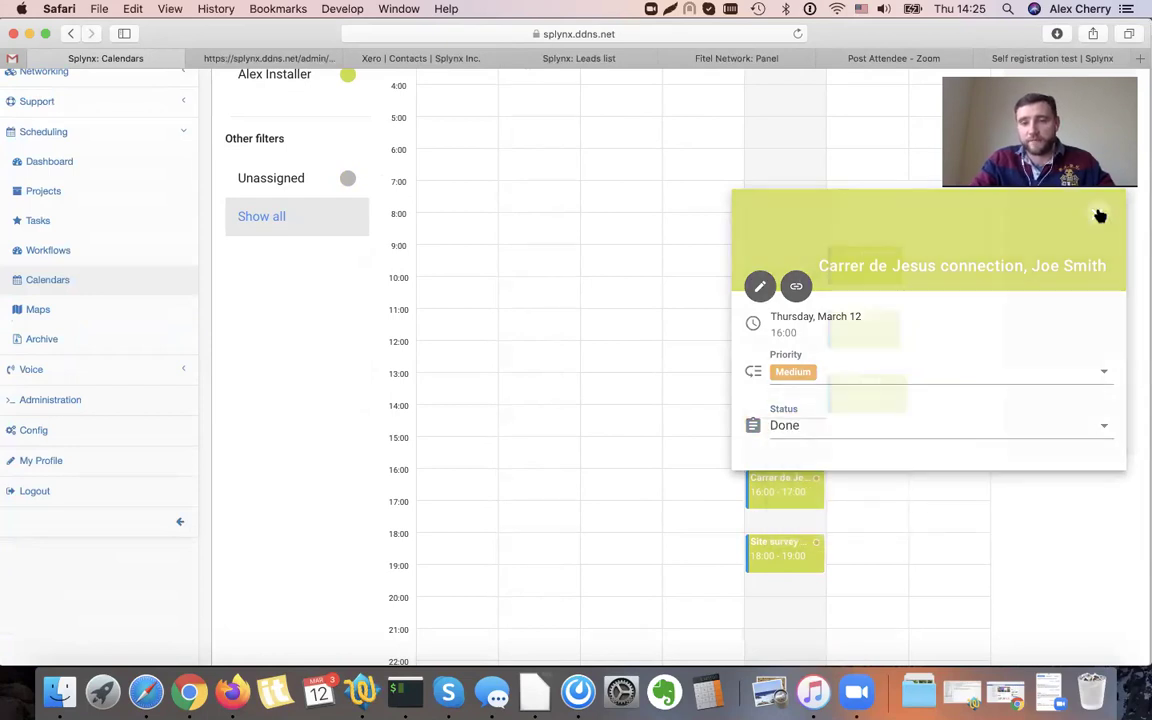
pyautogui.click(1097, 215)
pyautogui.click(788, 553)
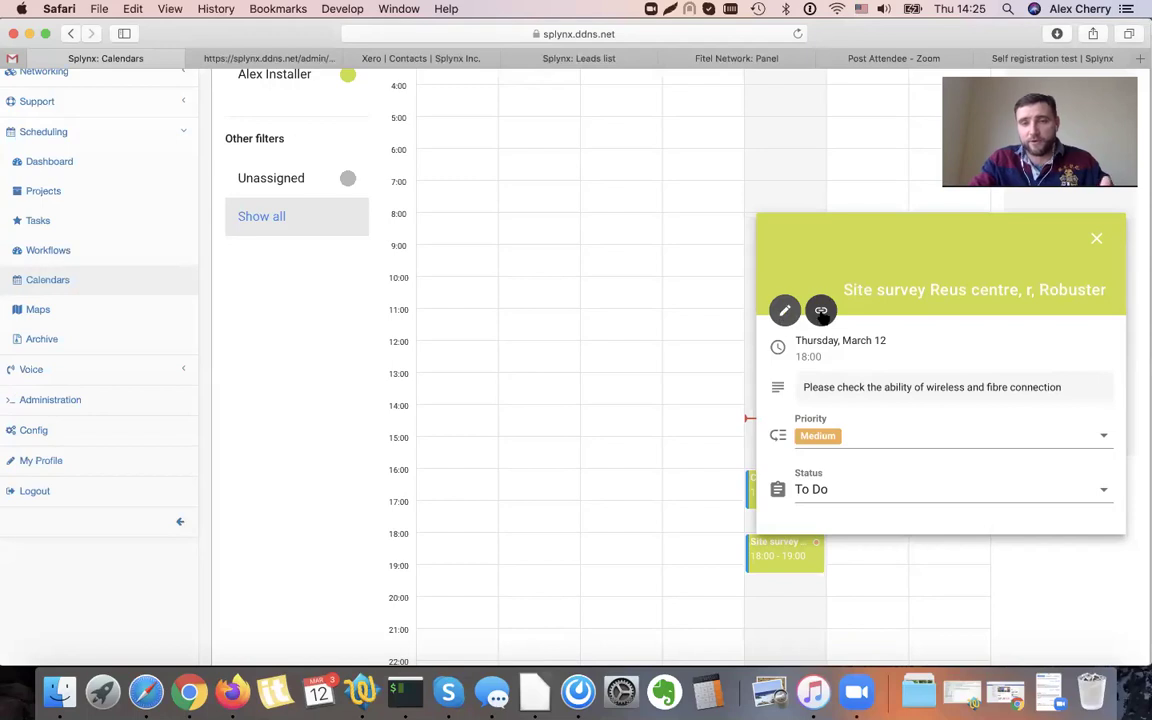
pyautogui.scroll(5, 823, 316)
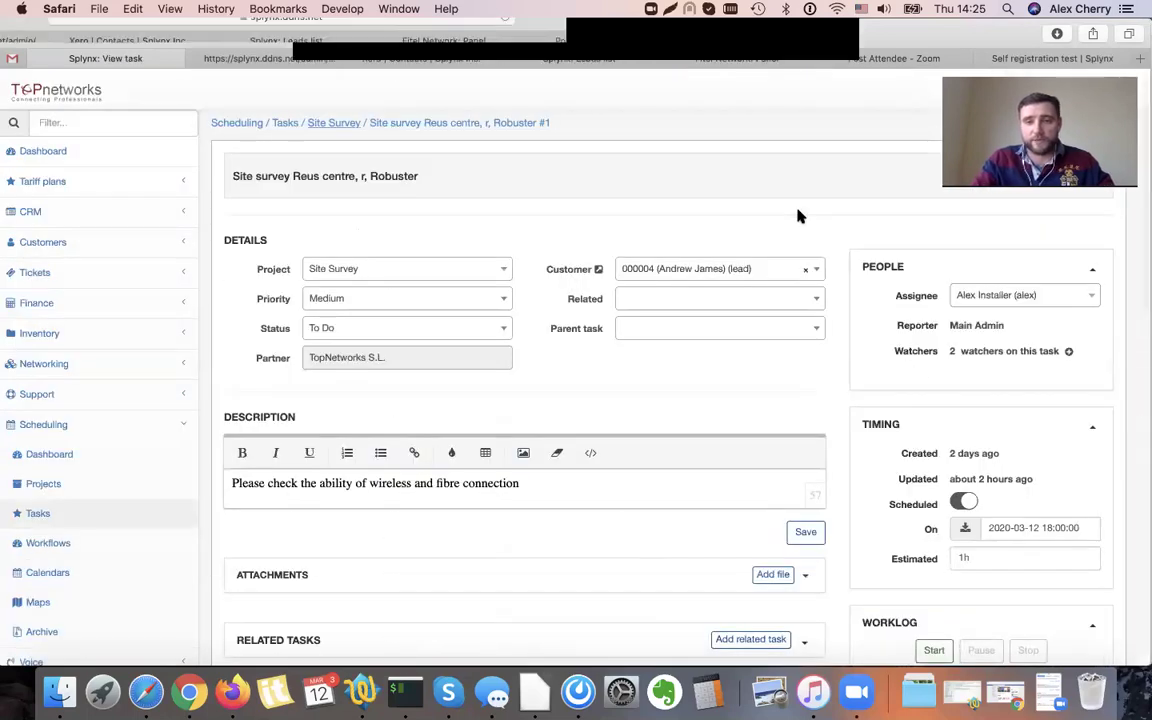
pyautogui.scroll(-10, 797, 215)
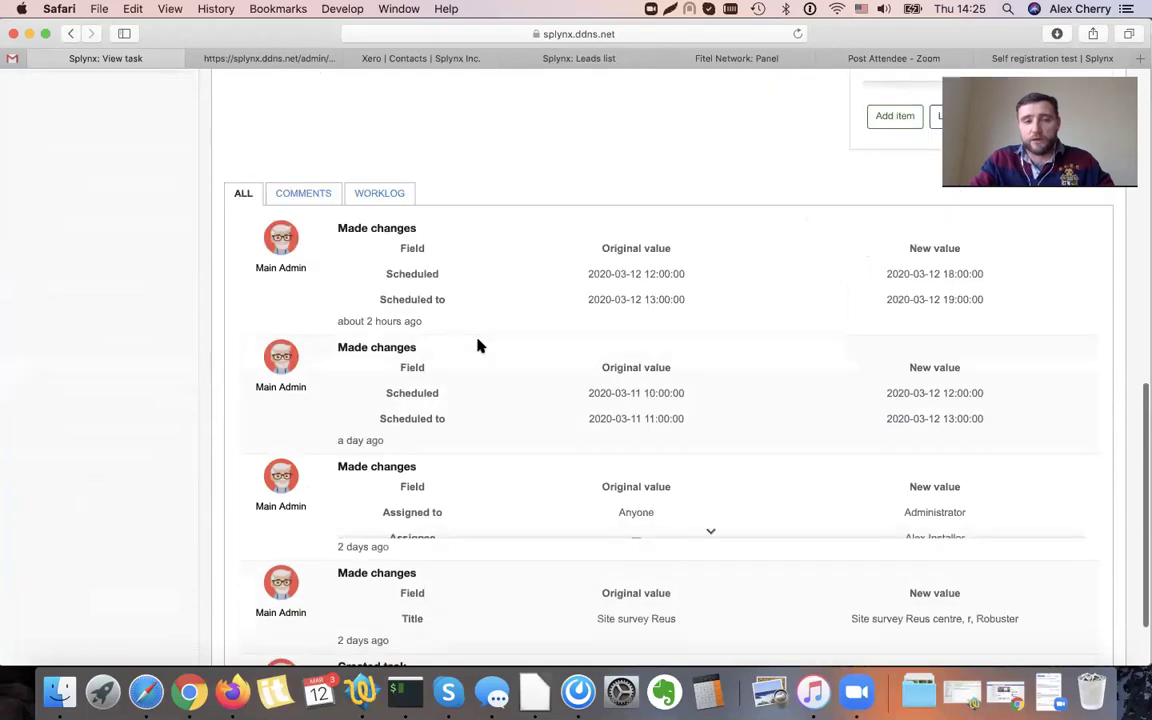
pyautogui.scroll(10, 470, 343)
pyautogui.click(70, 33)
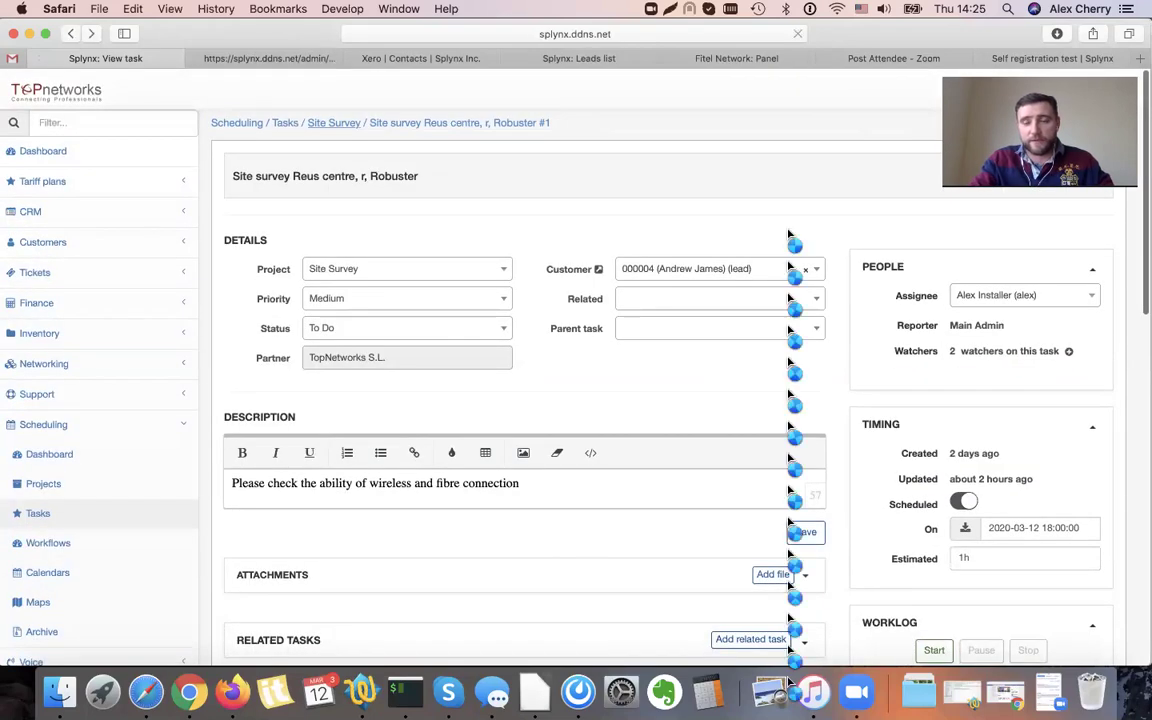
# Add New connections and Repairs back to the calendar's Project filter
pyautogui.scroll(-3, 520, 400)
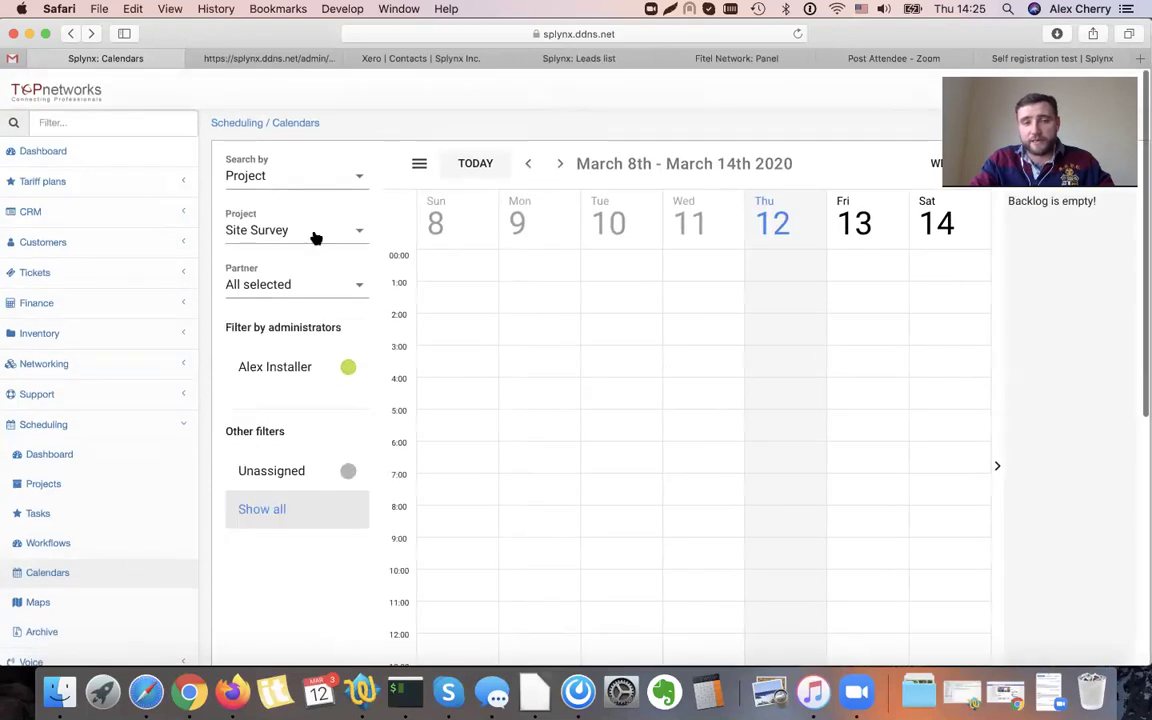
pyautogui.click(312, 230)
pyautogui.click(257, 343)
pyautogui.click(257, 381)
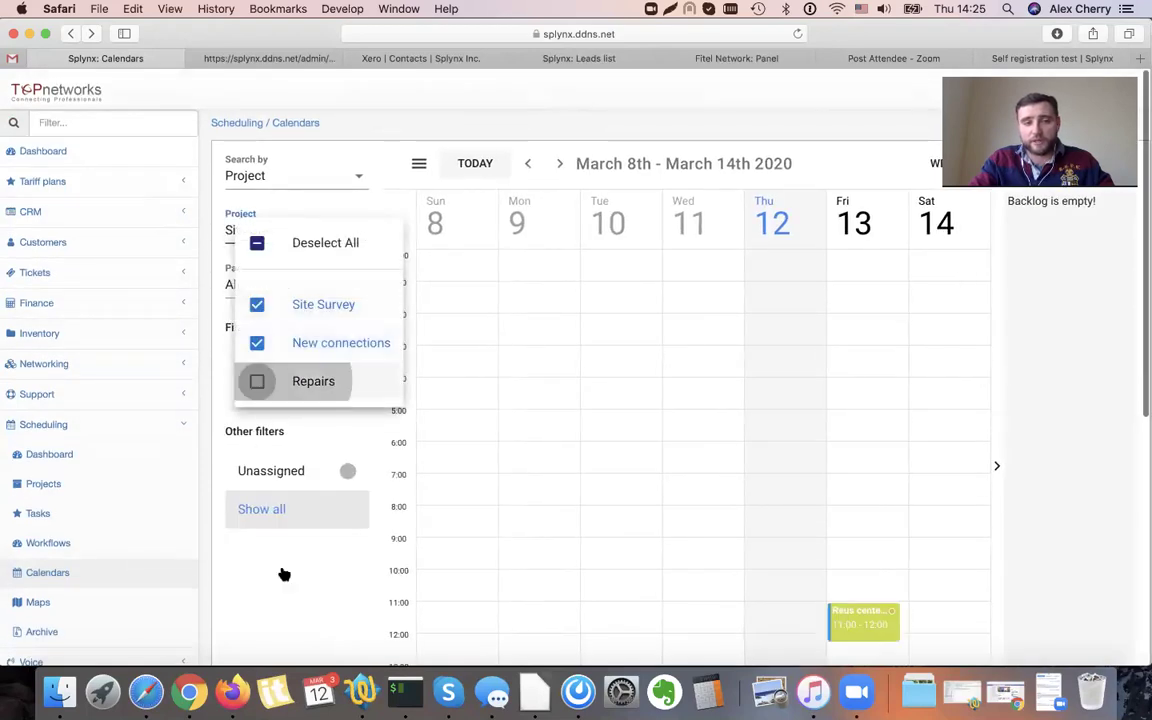
pyautogui.click(398, 244)
pyautogui.scroll(-3, 1110, 275)
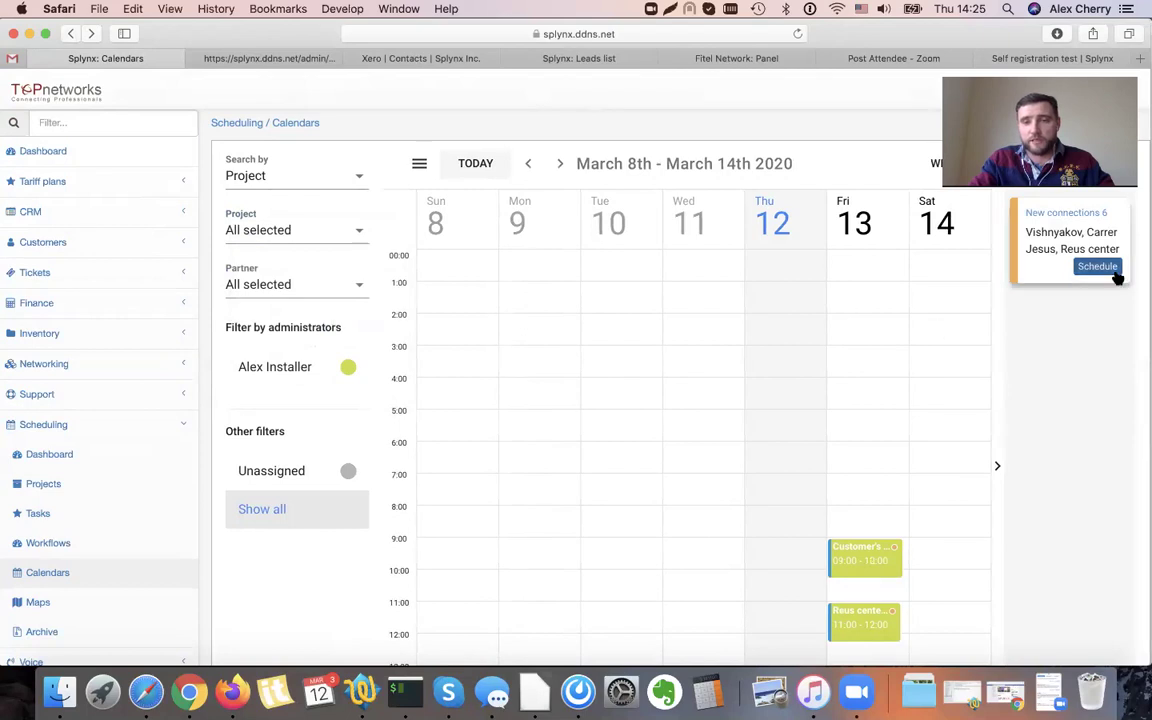
pyautogui.scroll(3, 1030, 240)
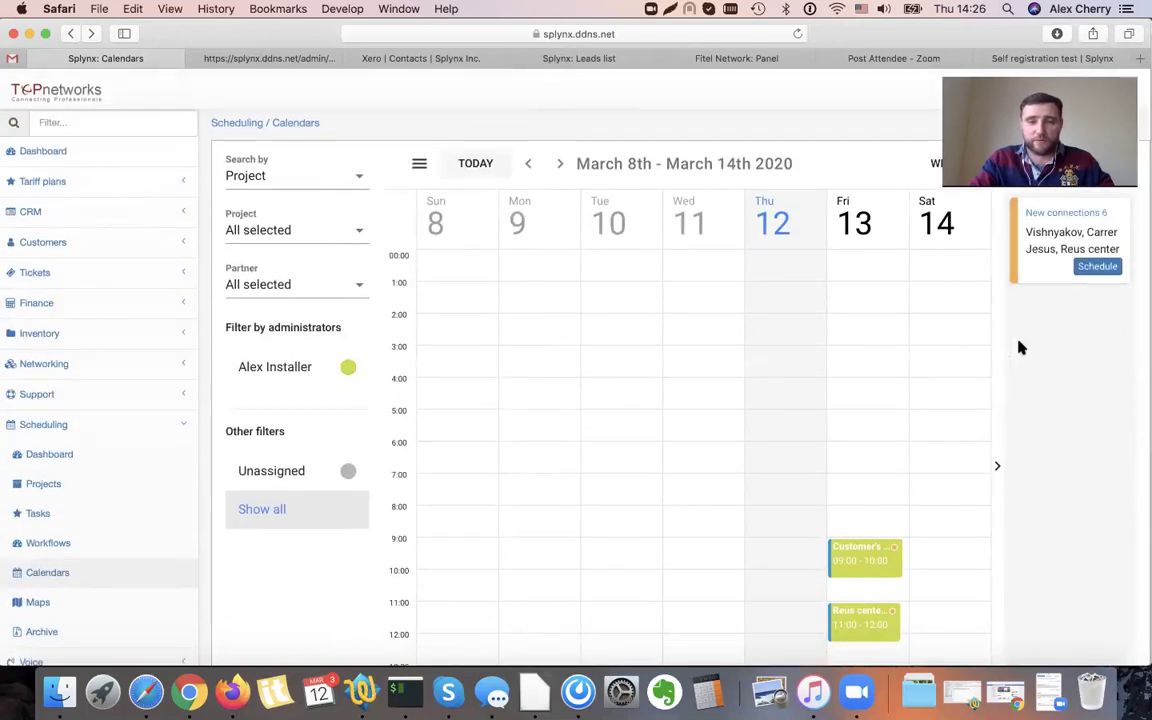
pyautogui.scroll(-5, 868, 477)
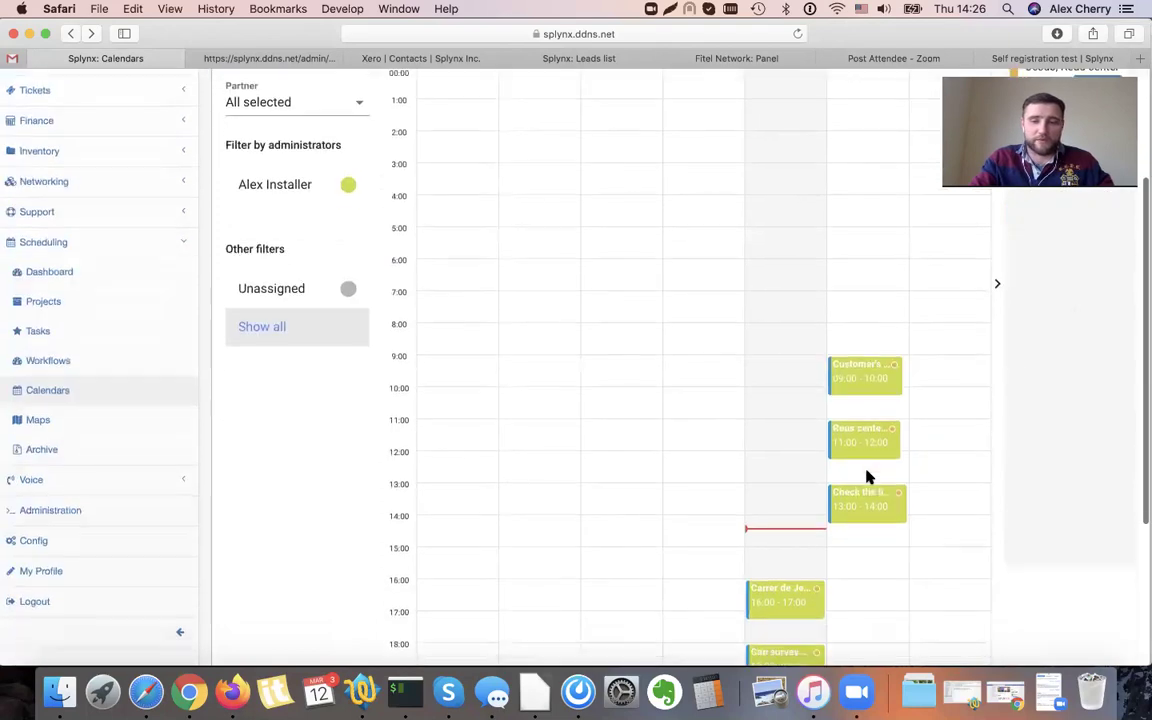
pyautogui.scroll(5, 900, 340)
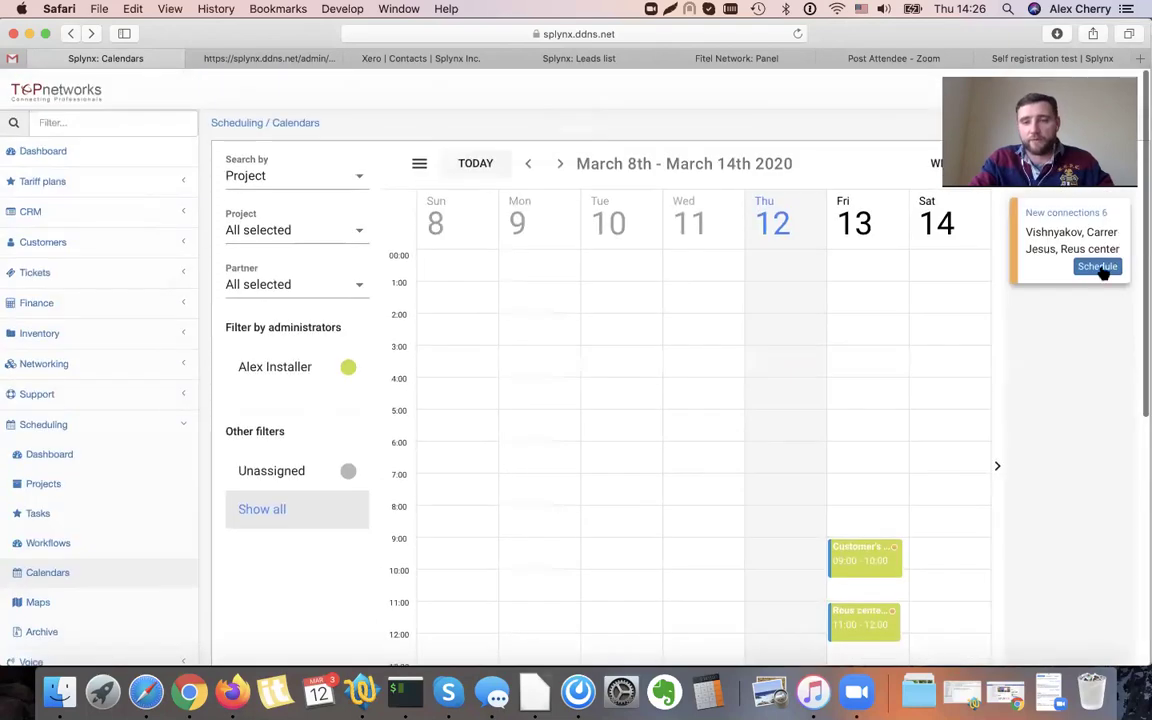
pyautogui.click(1098, 266)
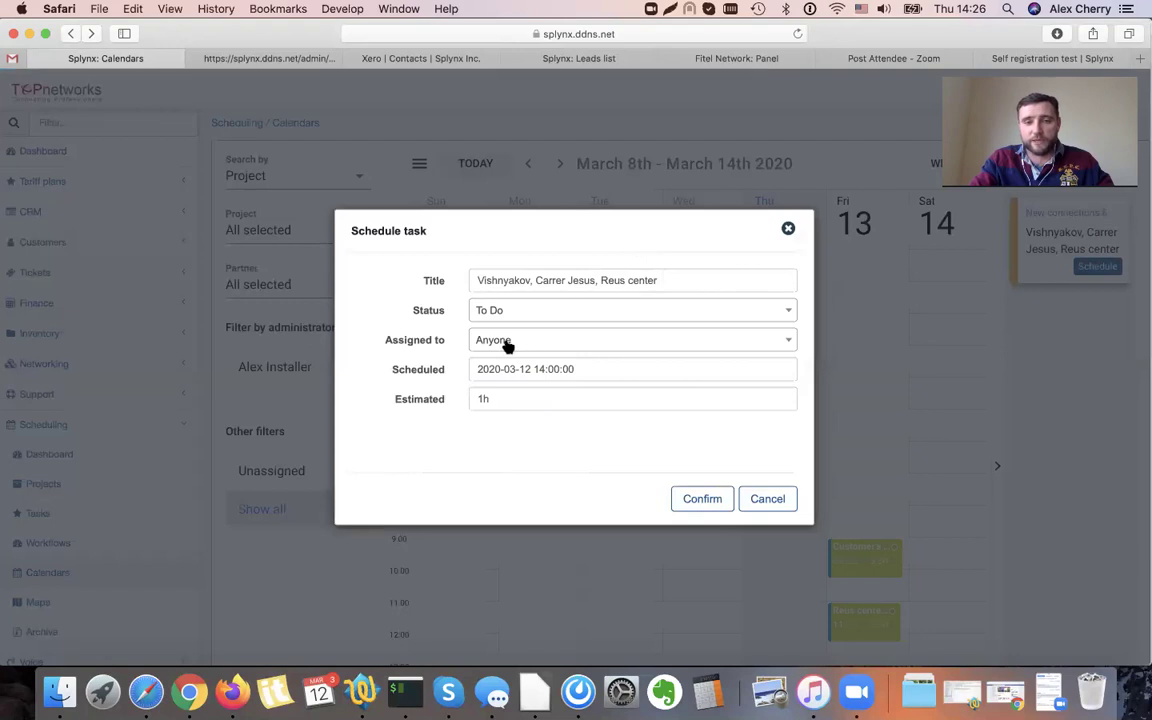
# Assign the Reus center connection task to the installer administrator
pyautogui.click(489, 342)
pyautogui.click(504, 417)
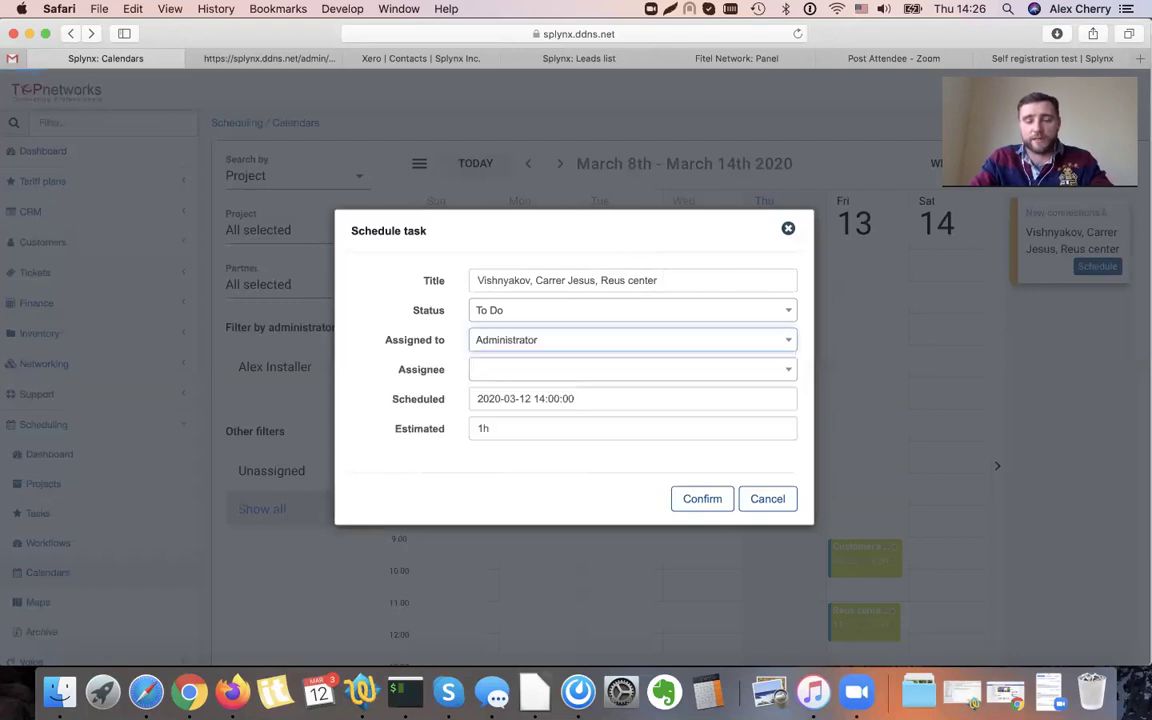
pyautogui.click(515, 373)
pyautogui.click(512, 469)
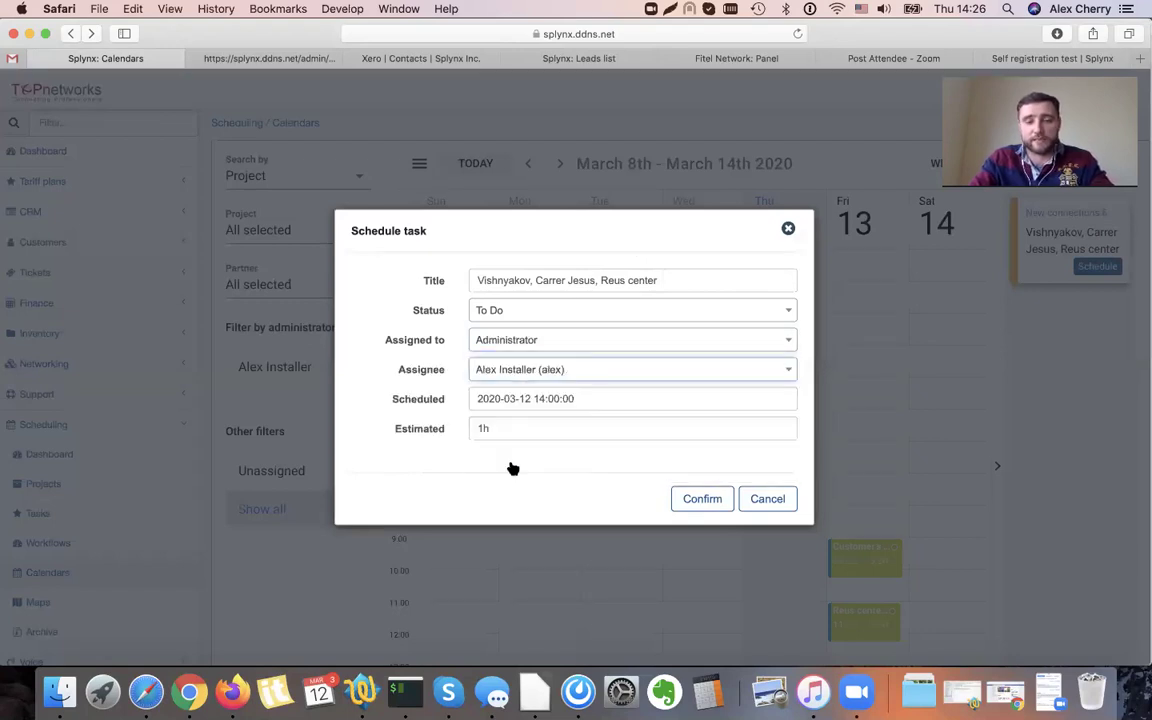
# Schedule the task for 2020-03-13 at 15:00 and save it
pyautogui.click(571, 400)
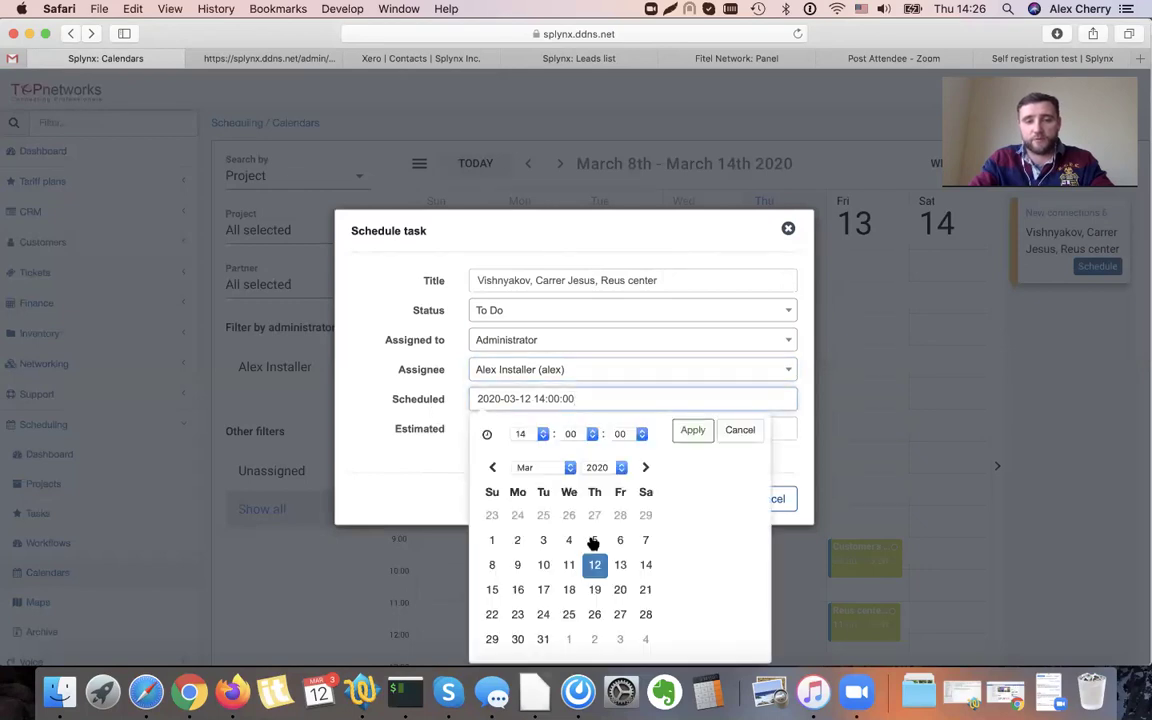
pyautogui.click(620, 566)
pyautogui.click(524, 434)
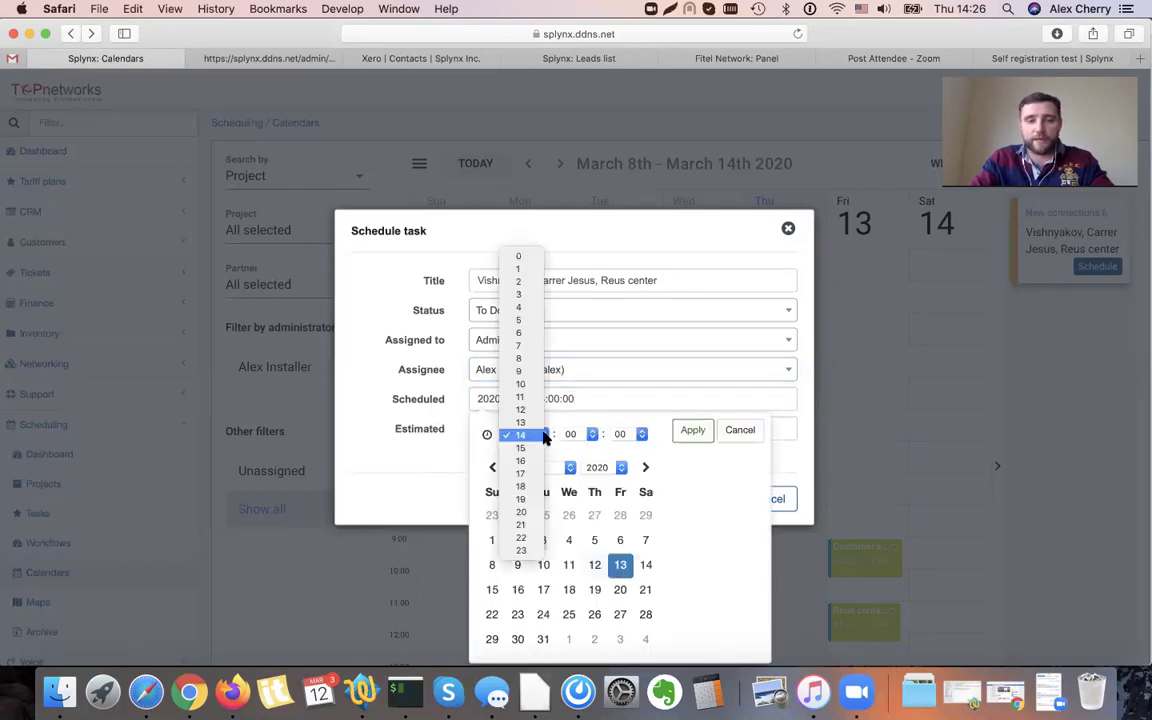
pyautogui.click(527, 452)
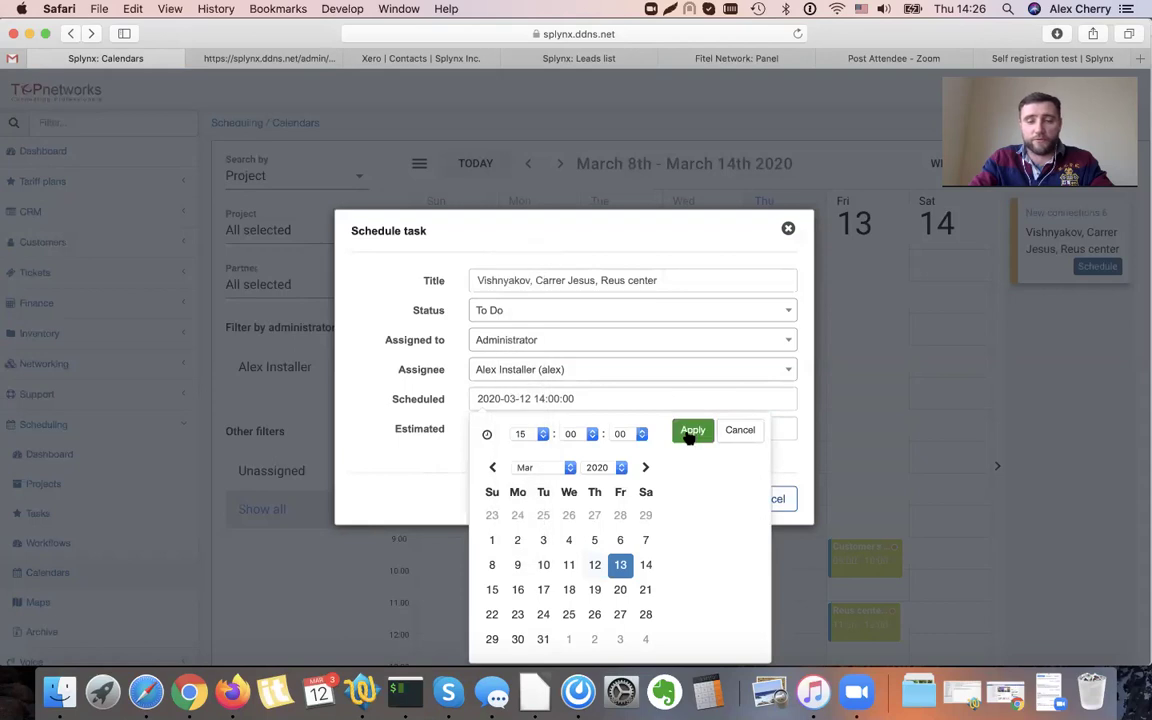
pyautogui.click(690, 432)
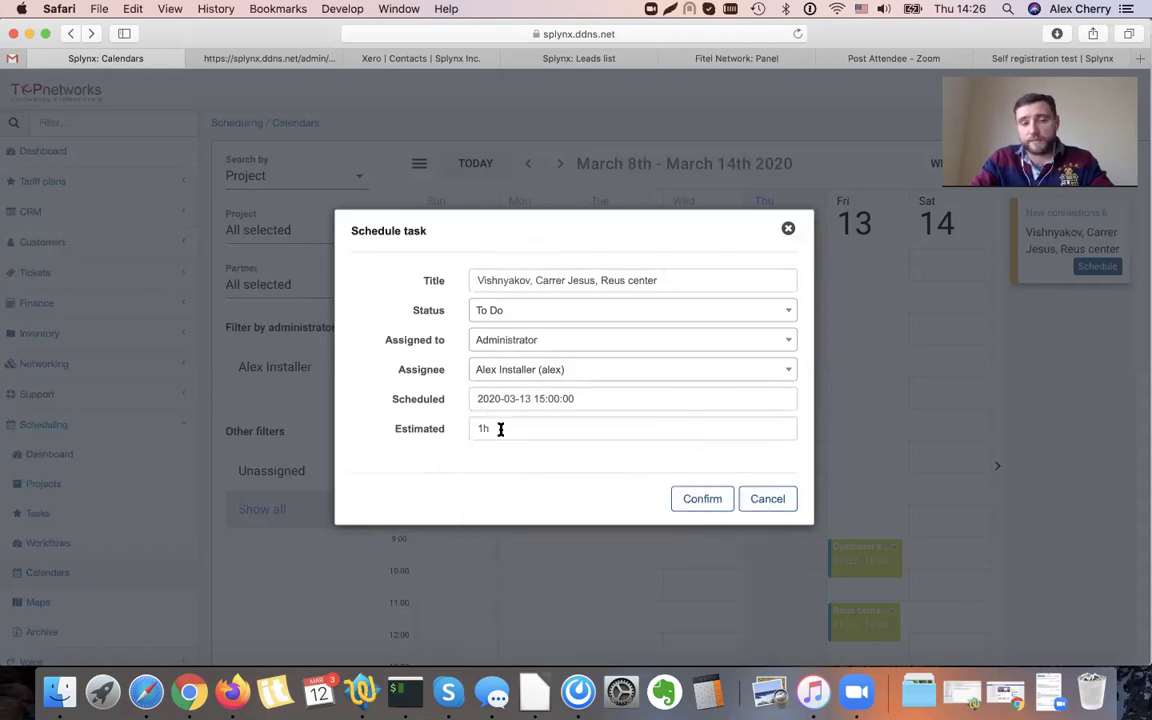
pyautogui.click(702, 498)
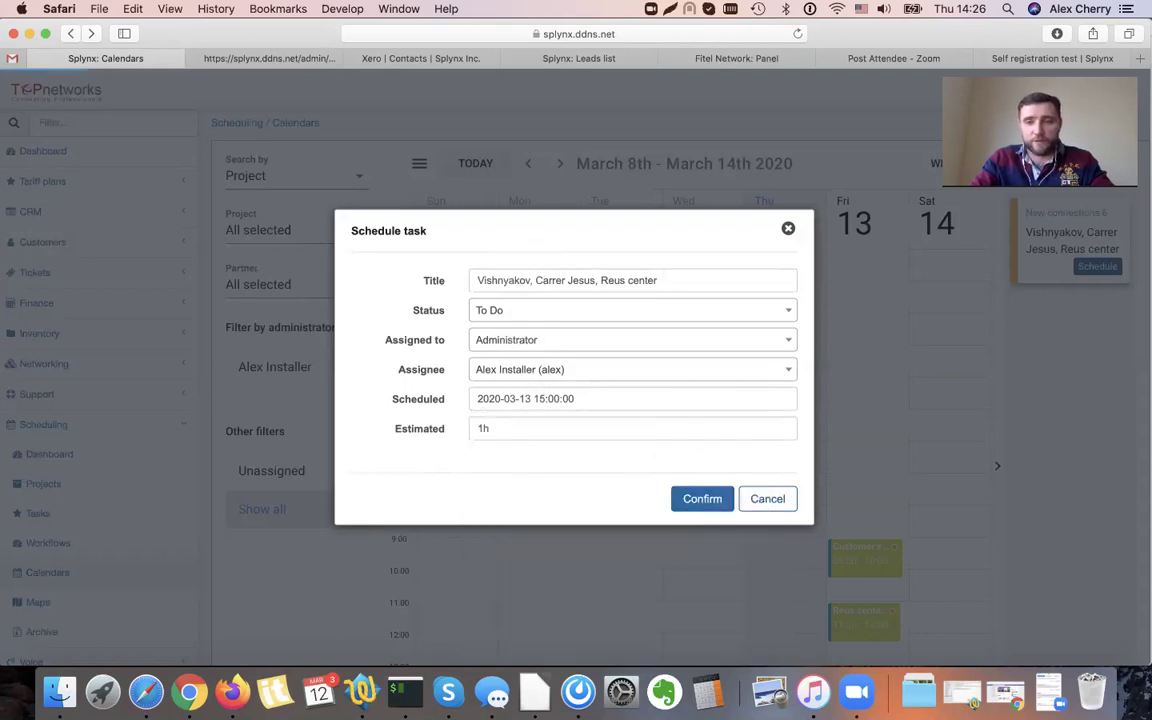
pyautogui.scroll(-5, 943, 386)
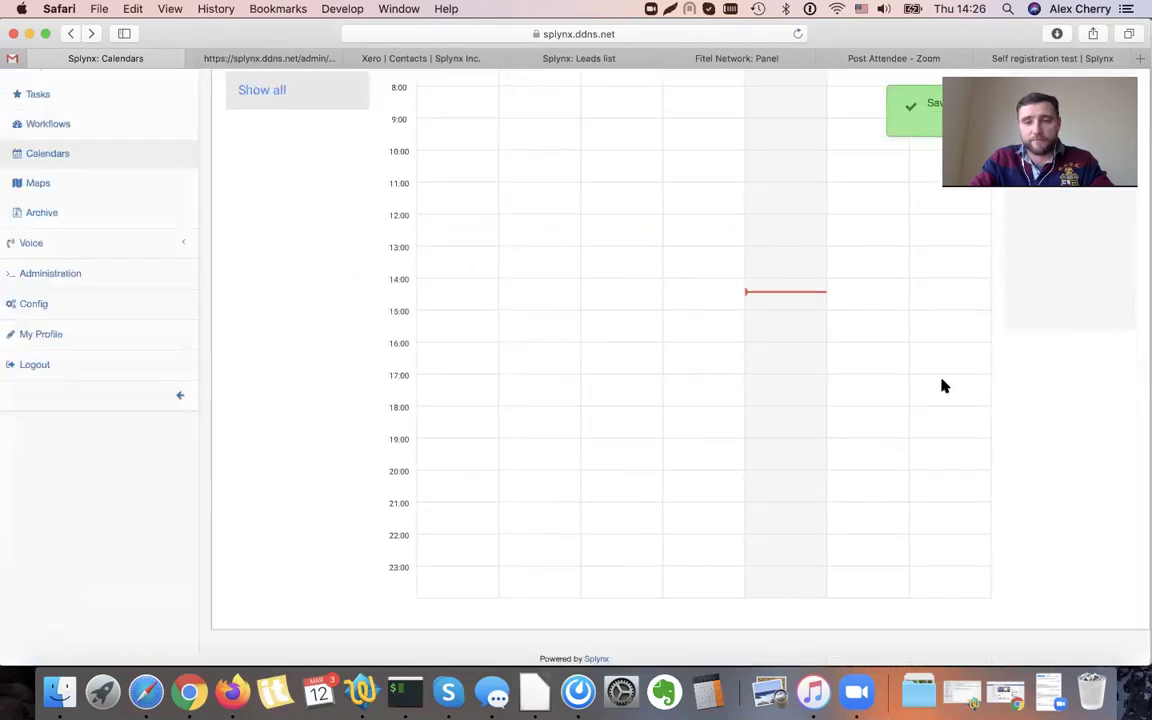
# Check the new calendar event, then switch to the 'Splynx: Leads list' browser tab
pyautogui.scroll(2, 938, 380)
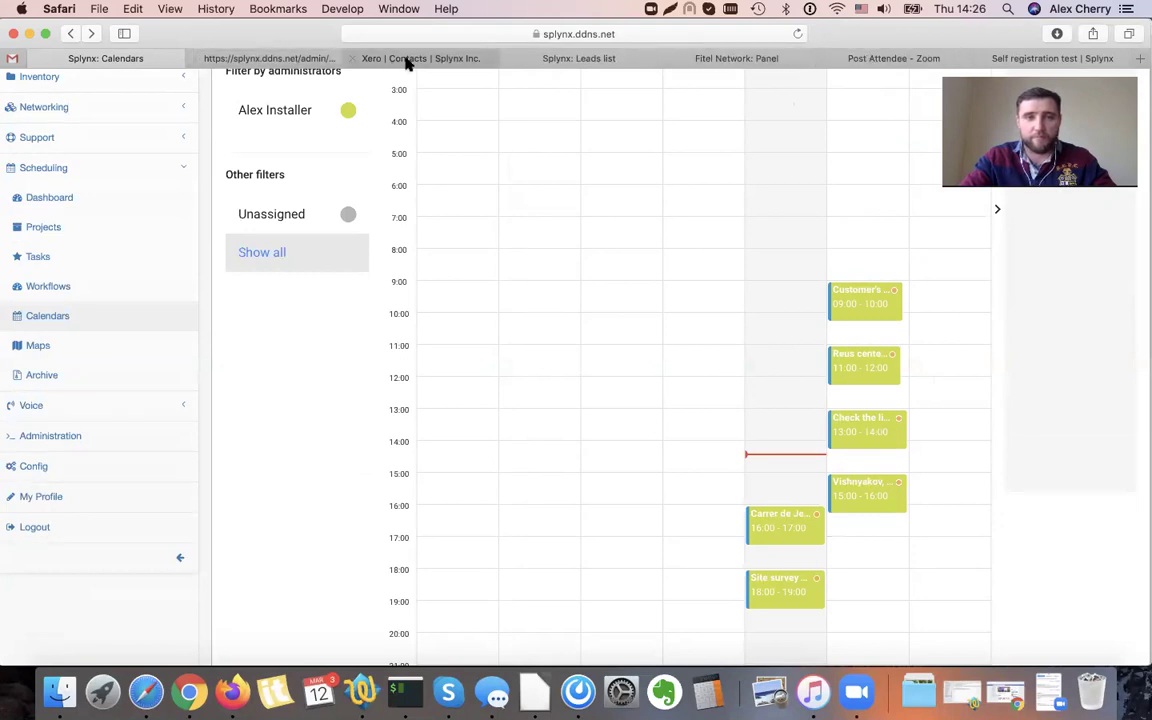
pyautogui.click(596, 55)
pyautogui.scroll(-5, 80, 527)
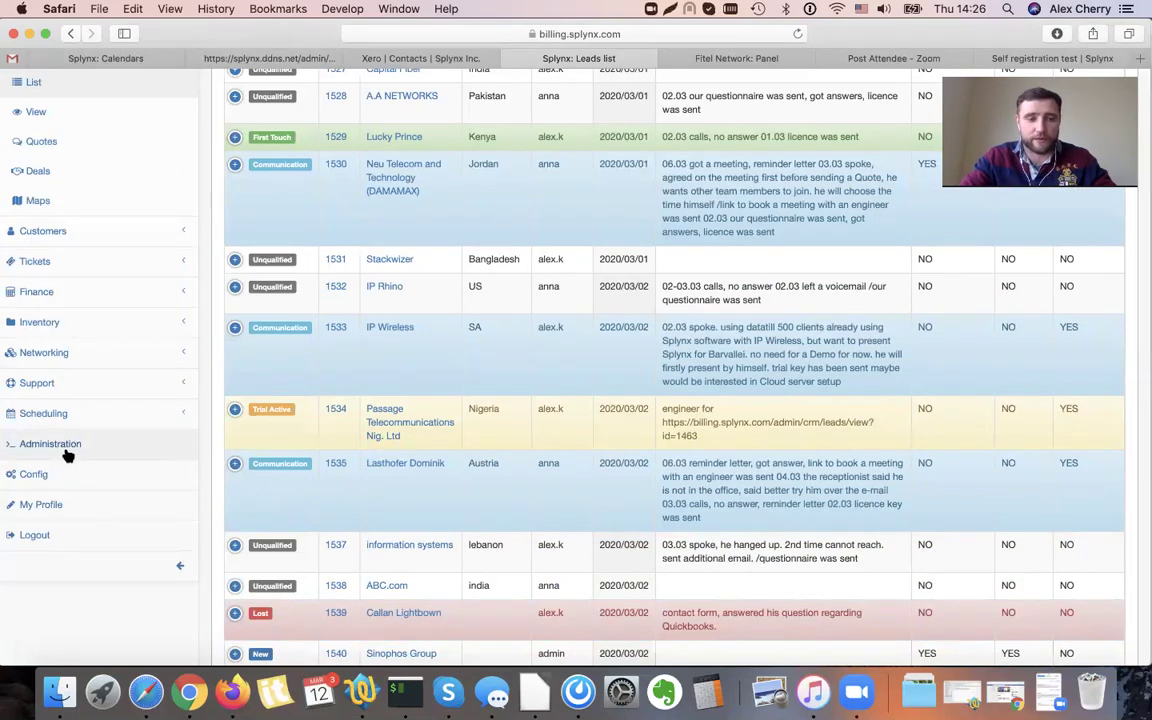
# Review the paired Google calendar in My Profile's Scheduling settings, then return to Calendars
pyautogui.click(45, 504)
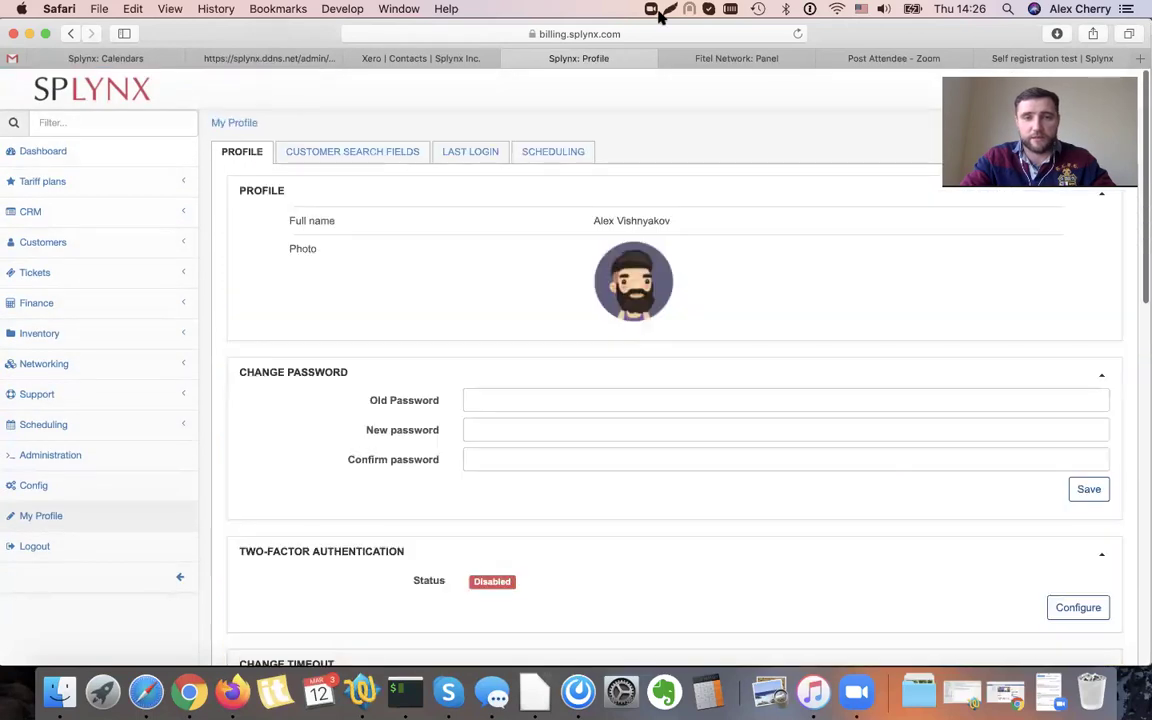
pyautogui.click(563, 152)
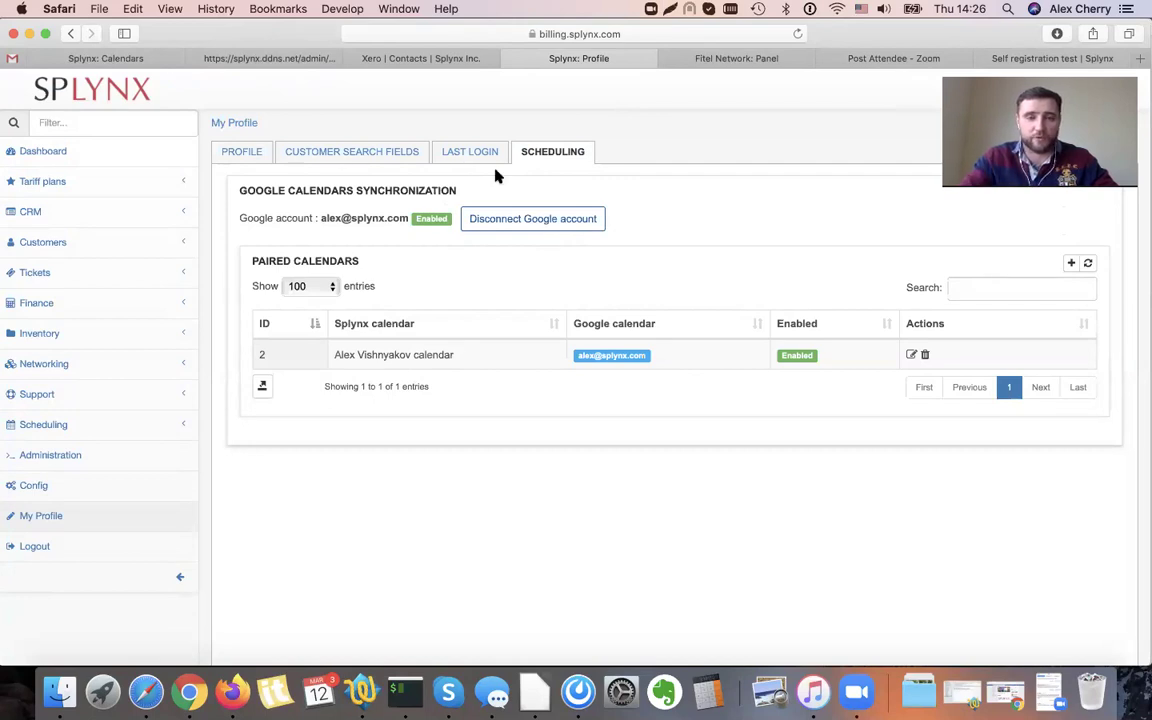
pyautogui.moveTo(329, 363); pyautogui.dragTo(510, 373)
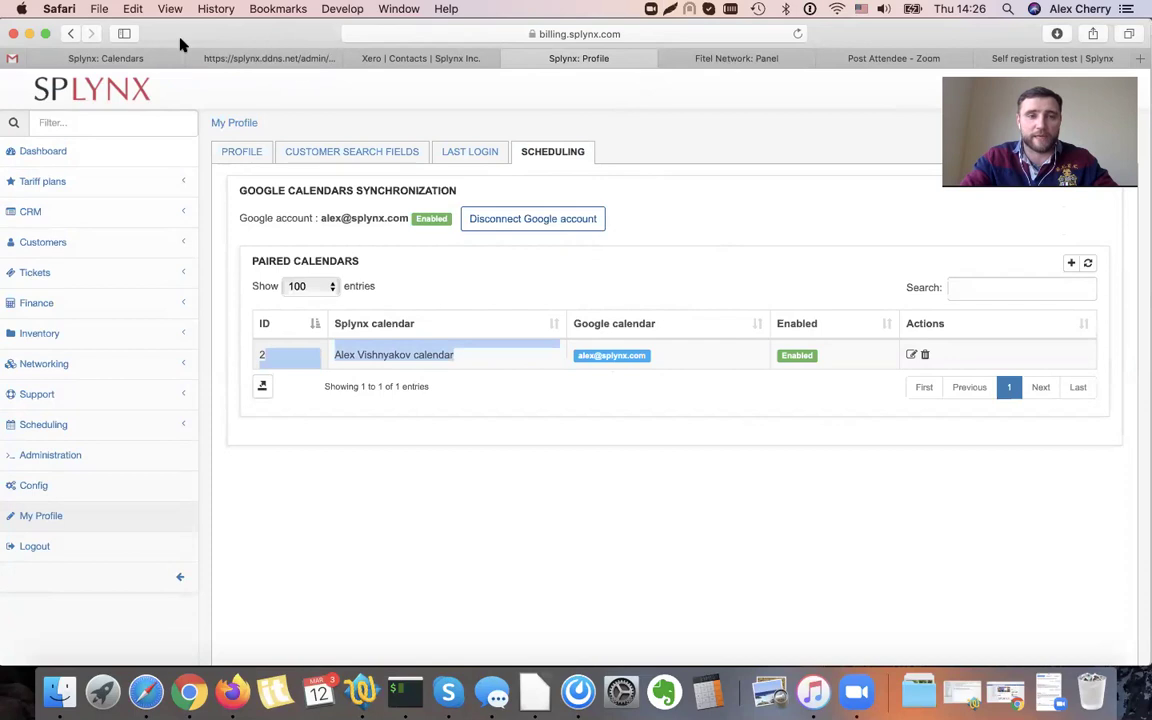
pyautogui.click(106, 57)
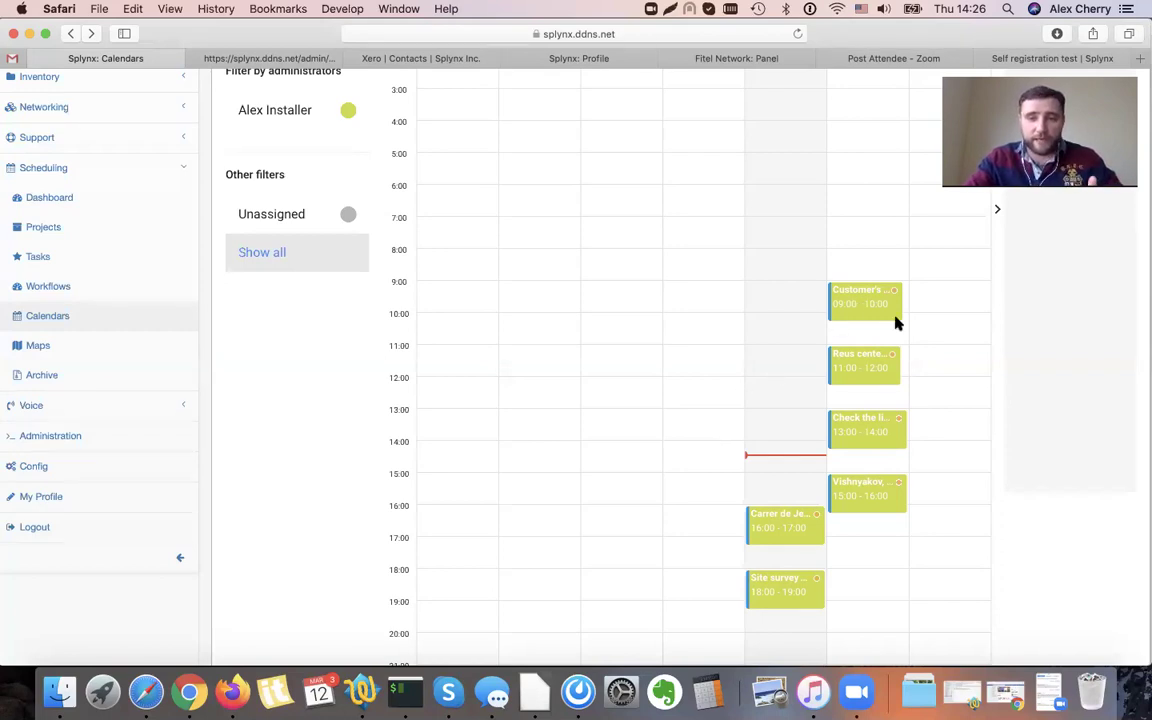
# Scroll through the calendar week, then open the Site Survey workflow board
pyautogui.scroll(5, 845, 315)
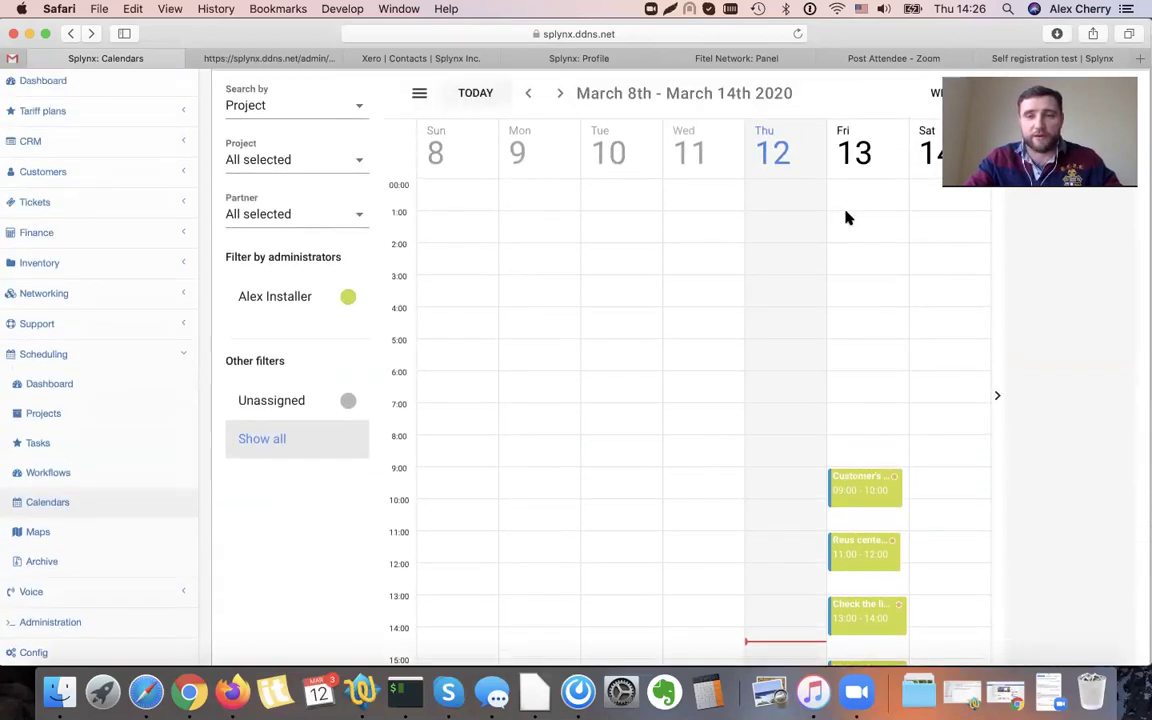
pyautogui.scroll(-3, 859, 206)
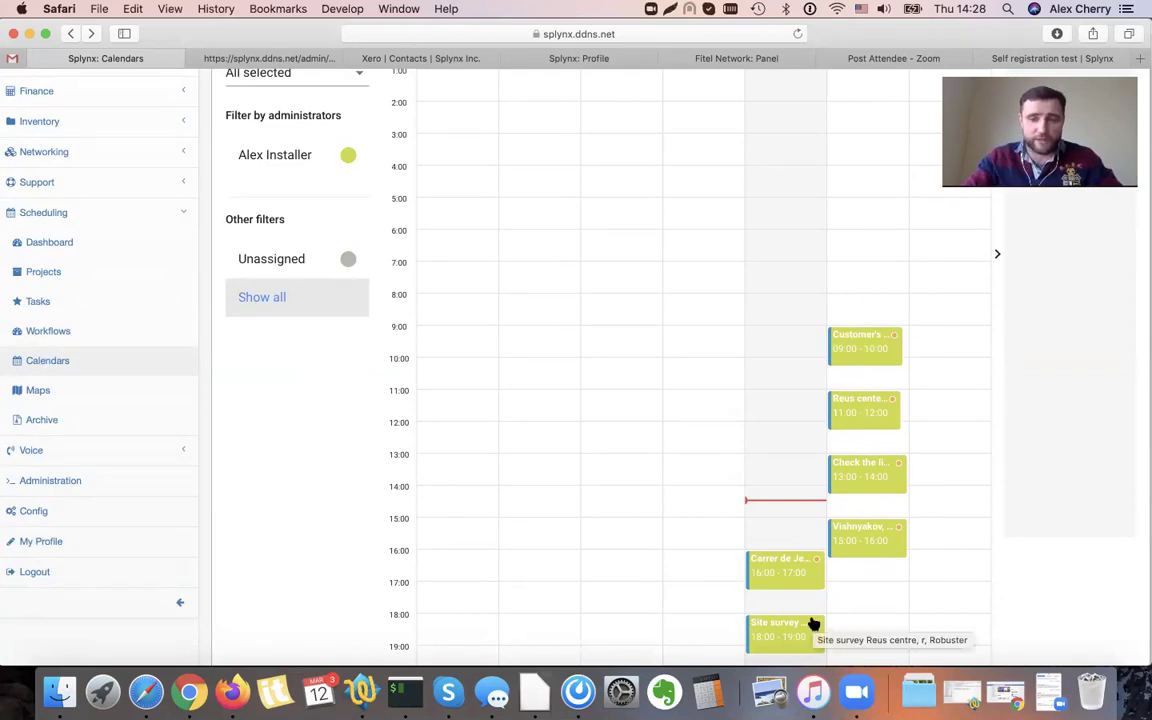
pyautogui.scroll(5, 813, 624)
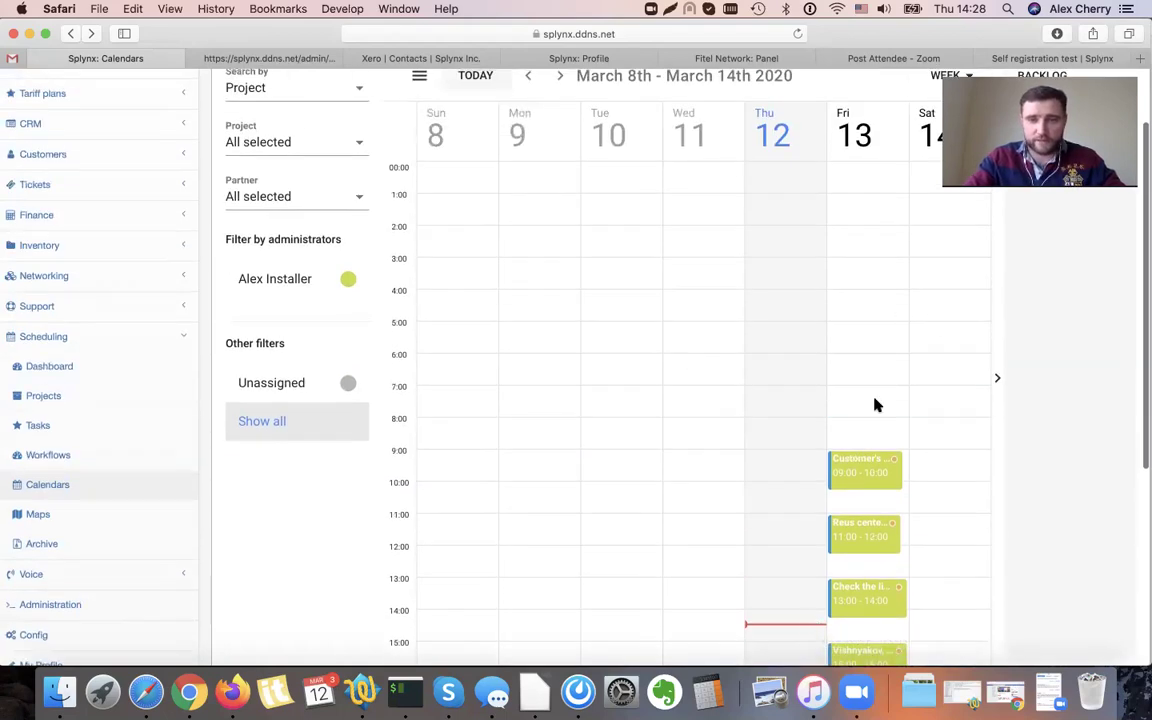
pyautogui.scroll(-2, 875, 404)
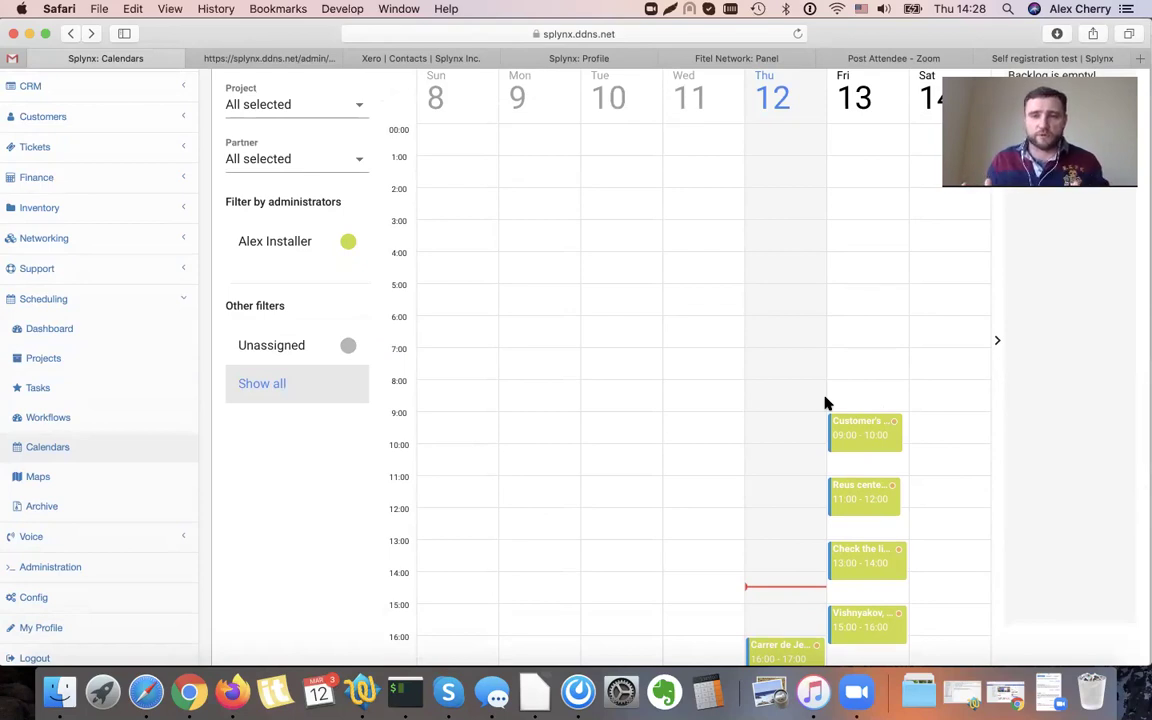
pyautogui.click(55, 417)
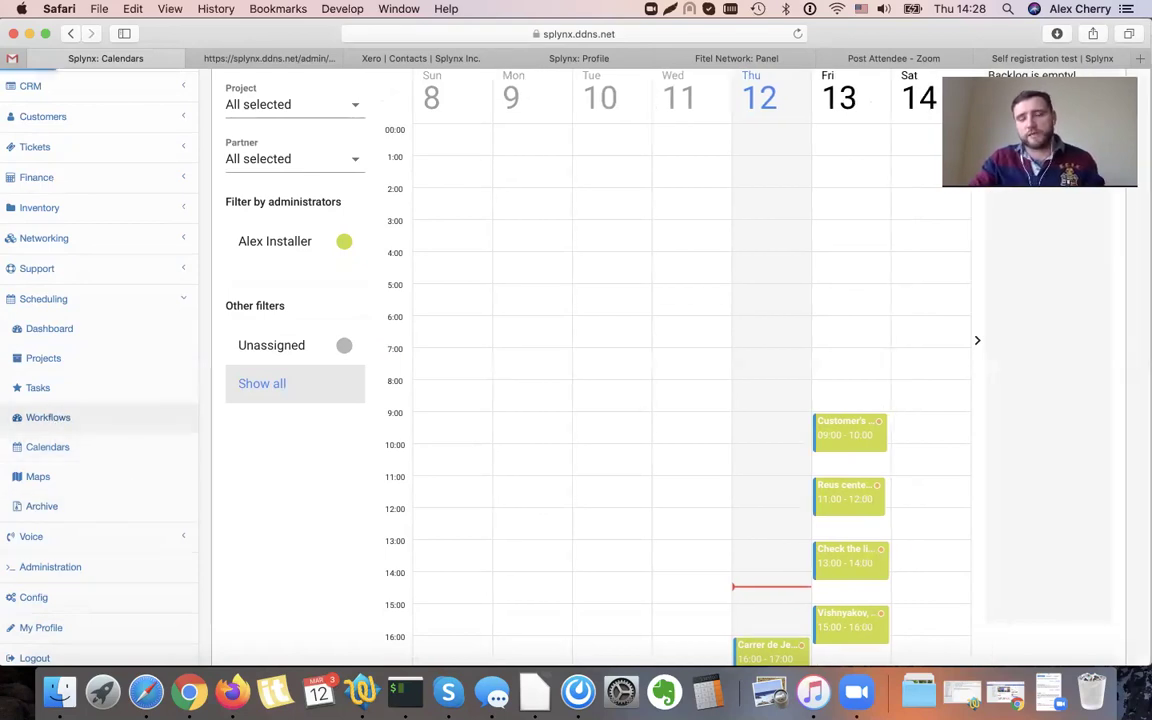
pyautogui.scroll(3, 825, 321)
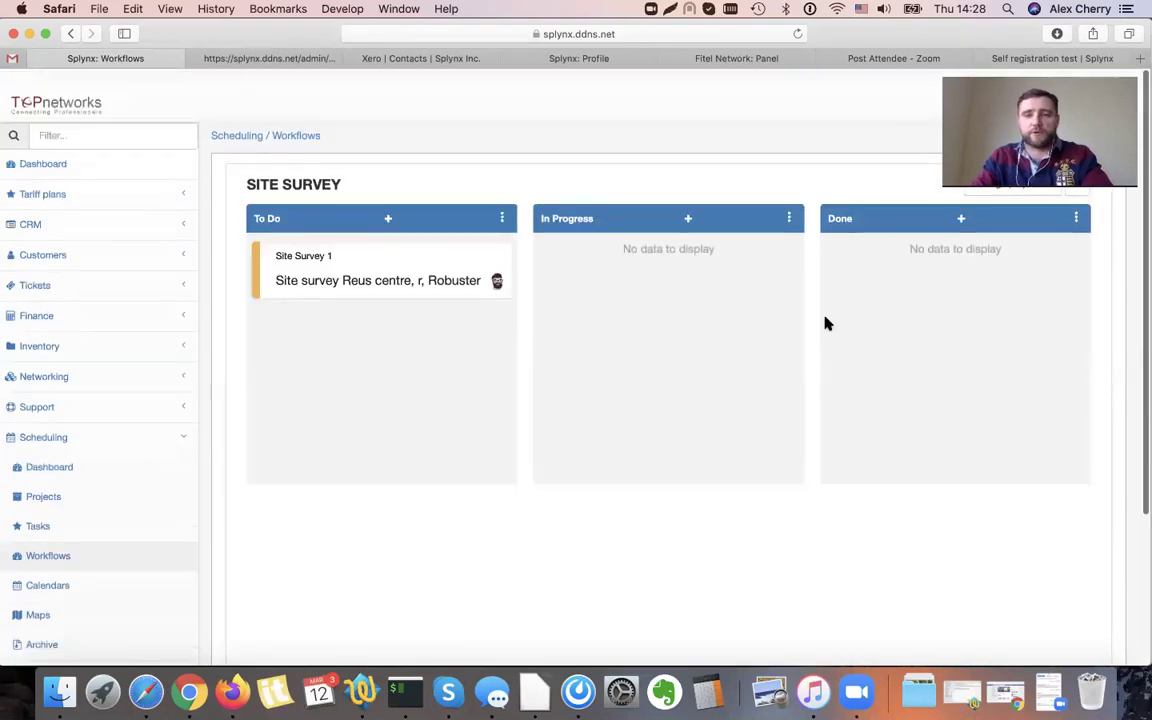
# View the New connections and Repairs workflow boards, then go to the Tasks list
pyautogui.click(1076, 205)
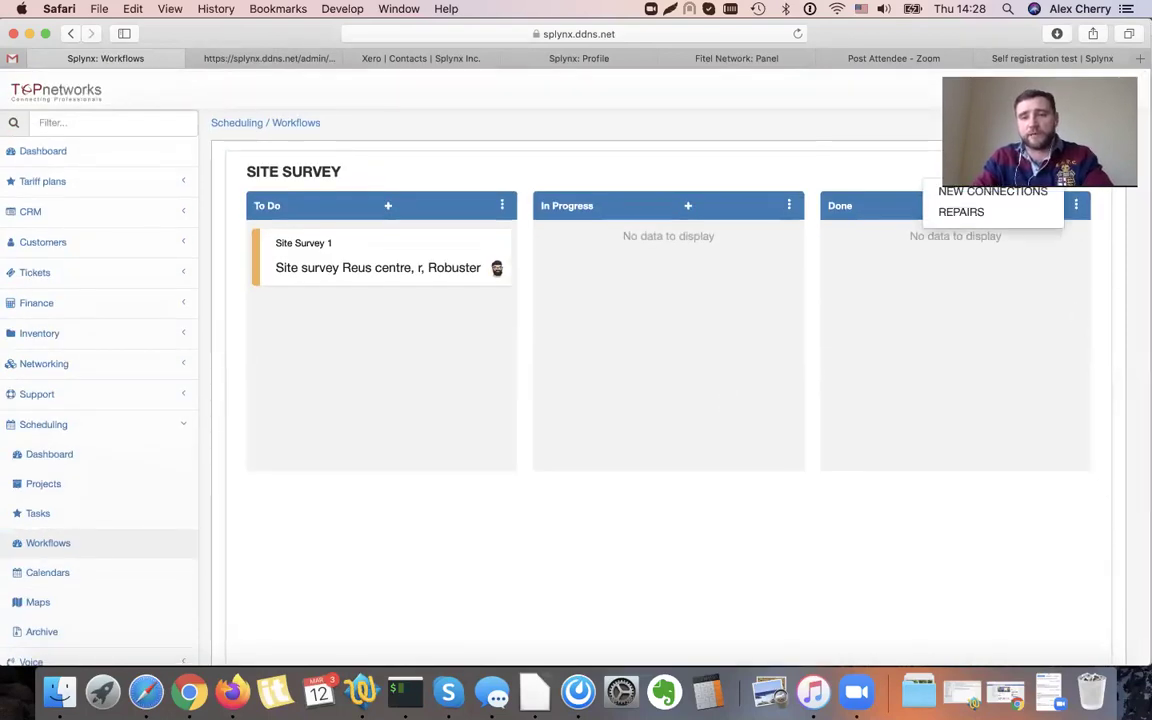
pyautogui.click(990, 193)
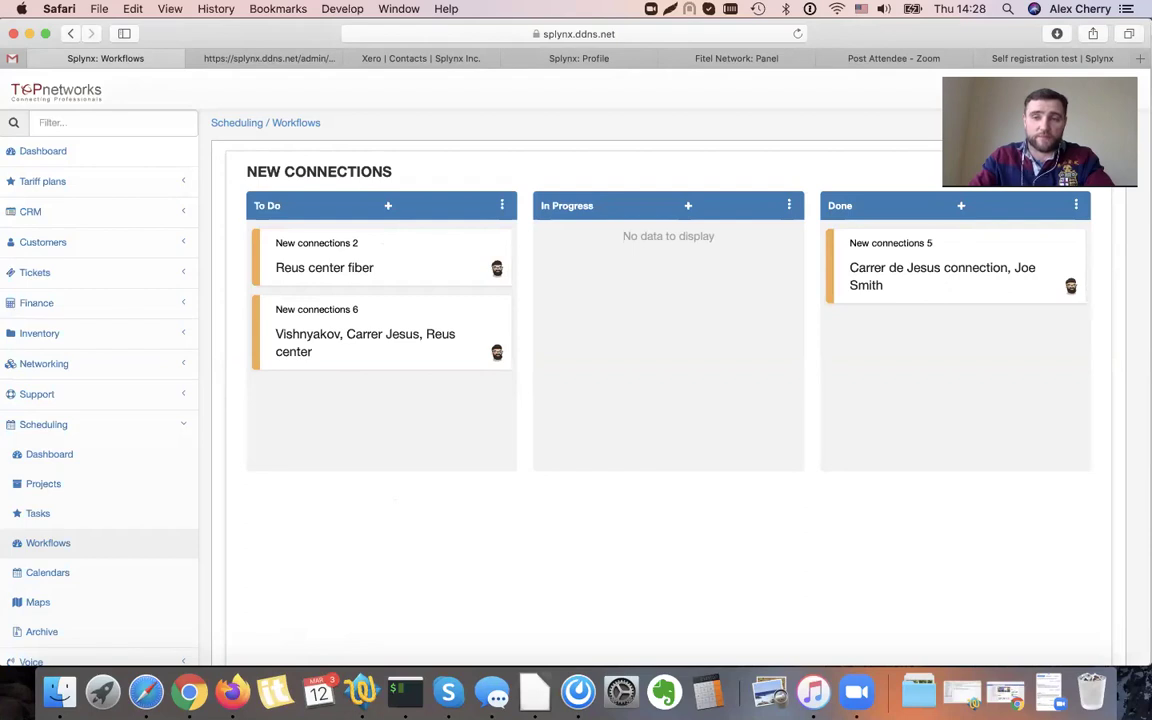
pyautogui.click(1075, 205)
pyautogui.click(982, 214)
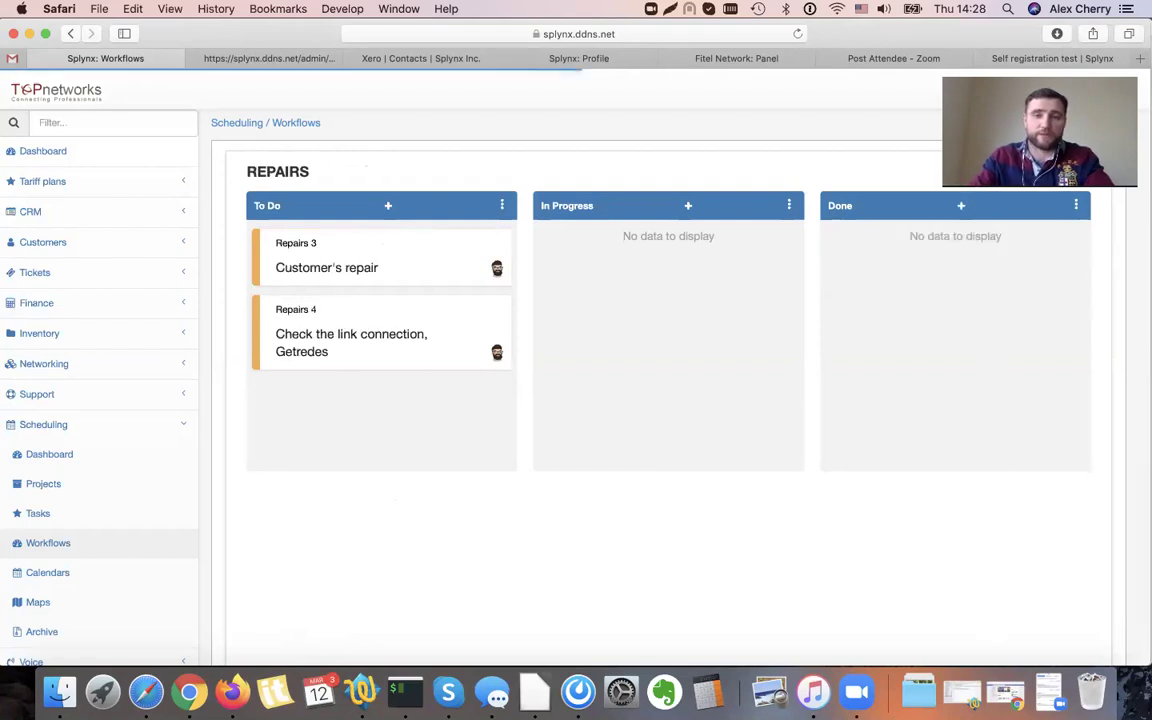
pyautogui.click(1000, 178)
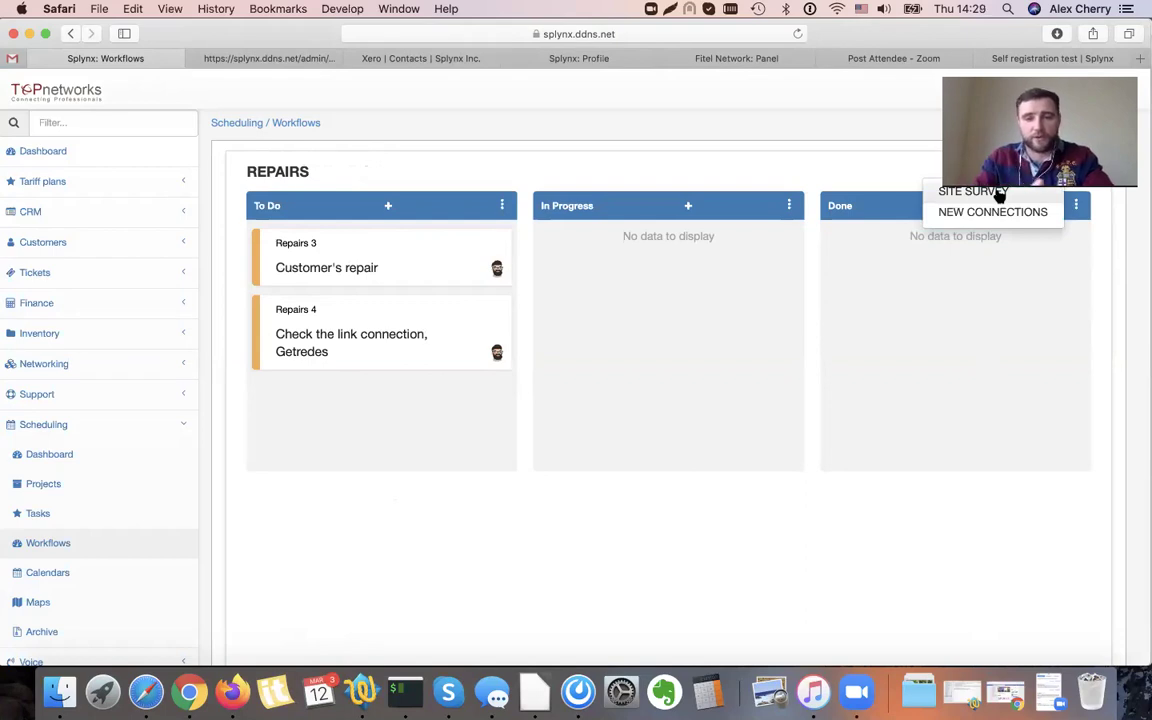
pyautogui.click(705, 530)
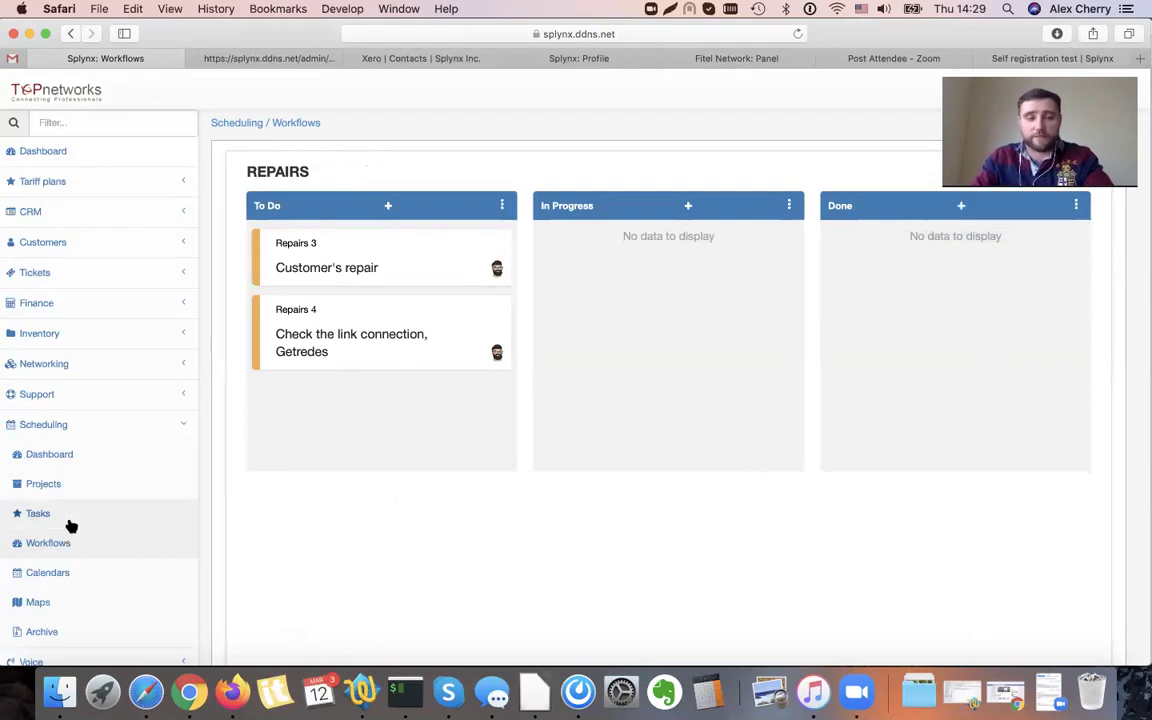
pyautogui.click(38, 513)
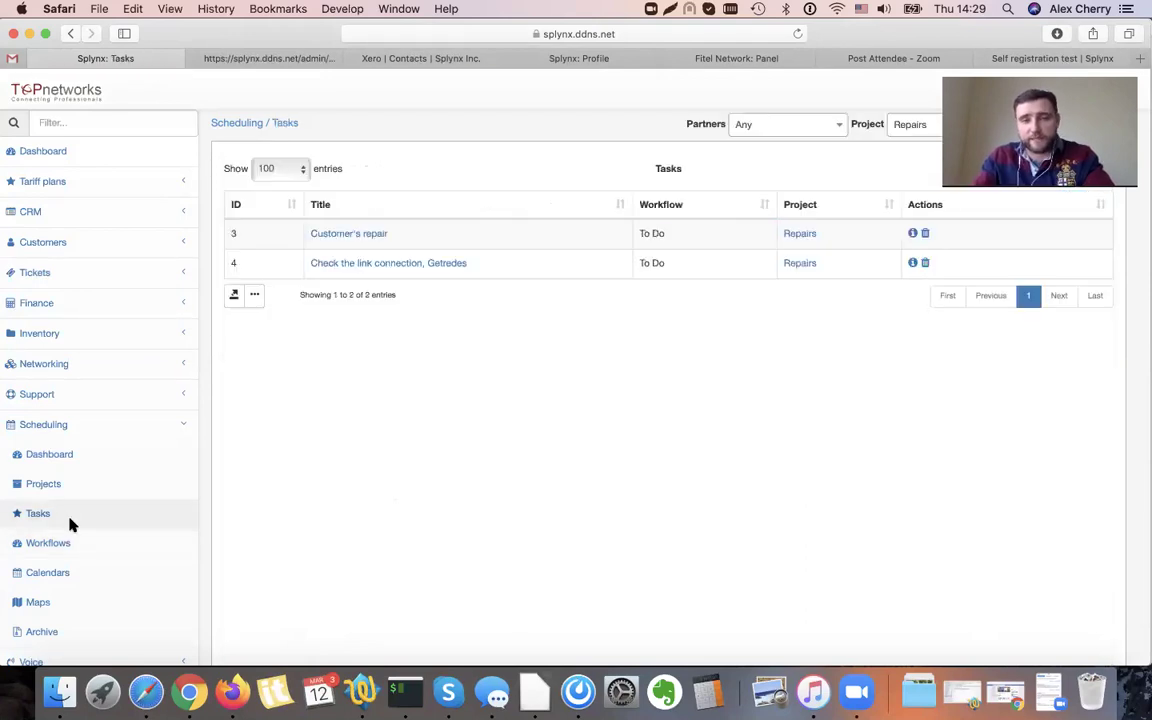
# Set the Project filter to All, then launch the scheduling app on the phone
pyautogui.click(905, 125)
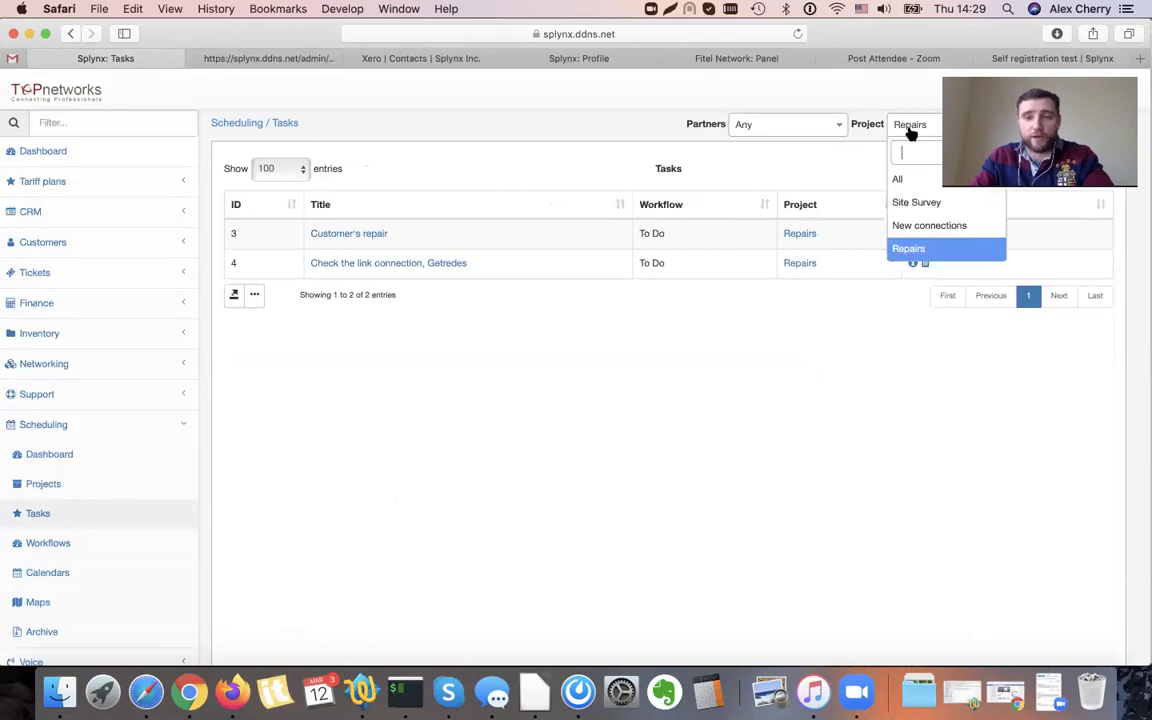
pyautogui.click(915, 181)
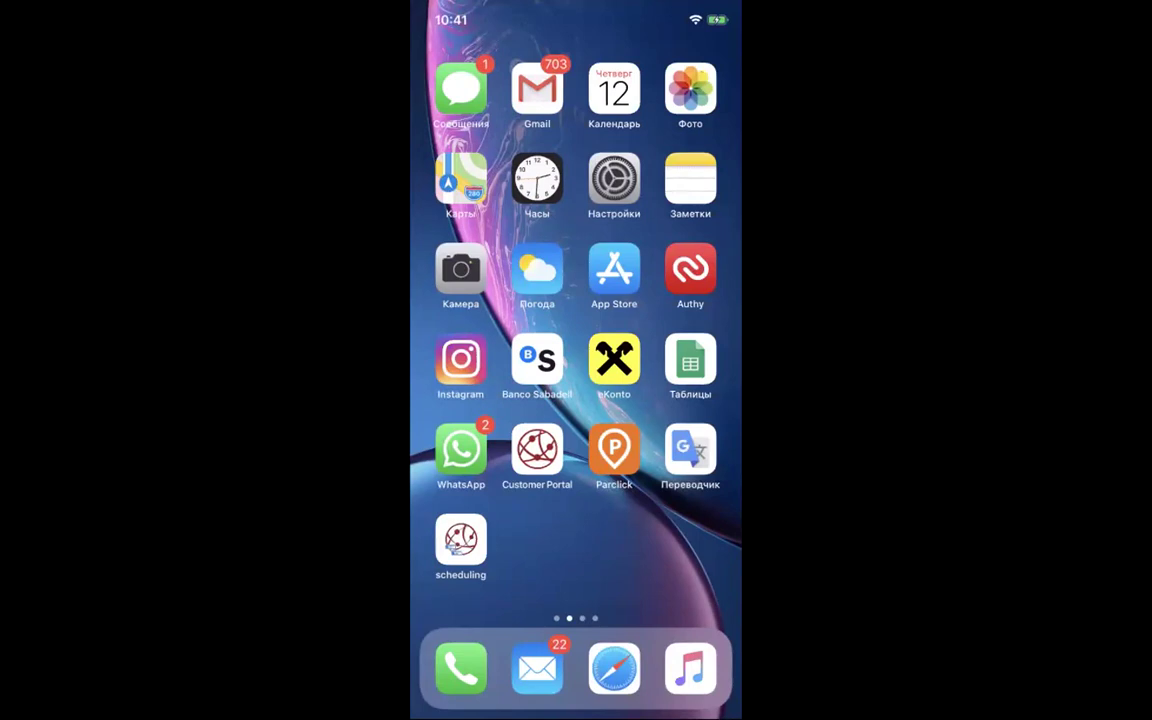
pyautogui.click(460, 540)
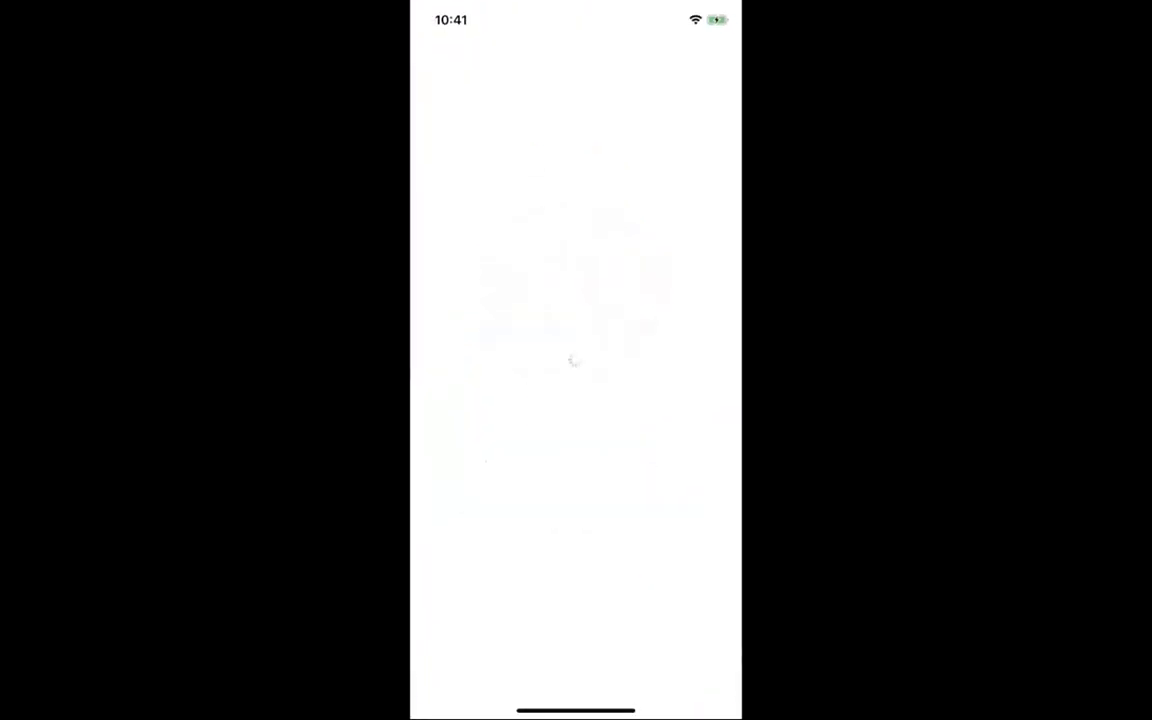
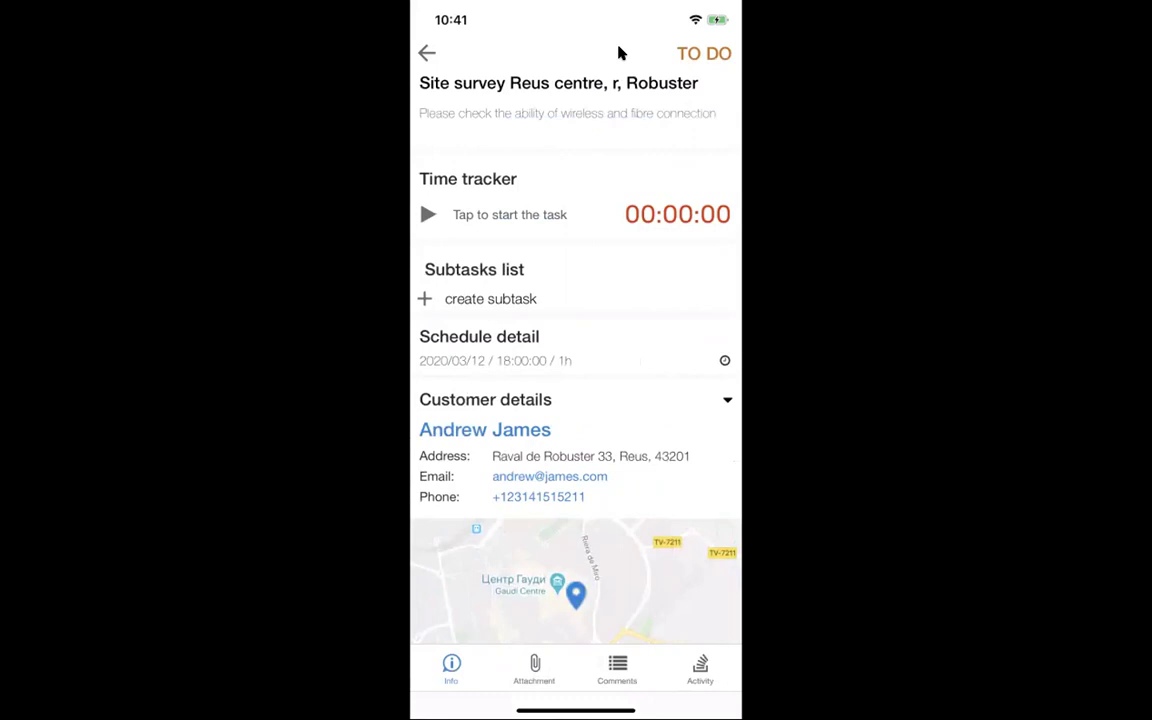
# Scroll through the Site survey Reus centre task's Info page
pyautogui.scroll(-2, 620, 52)
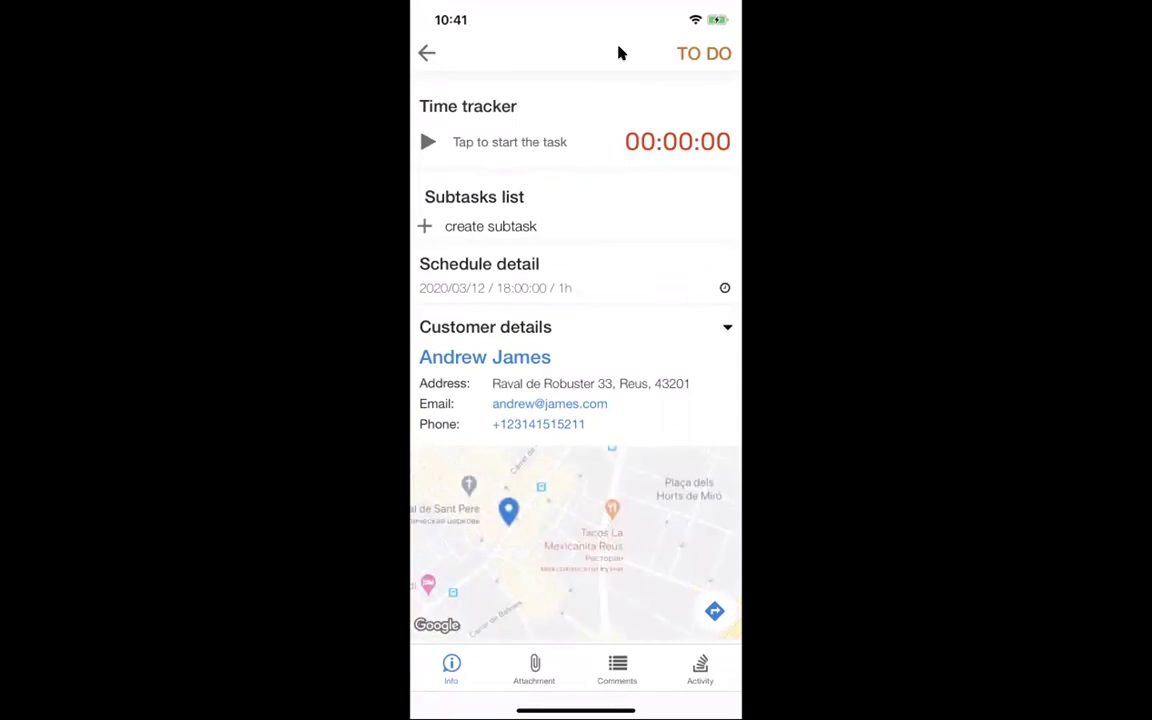
pyautogui.scroll(2, 576, 350)
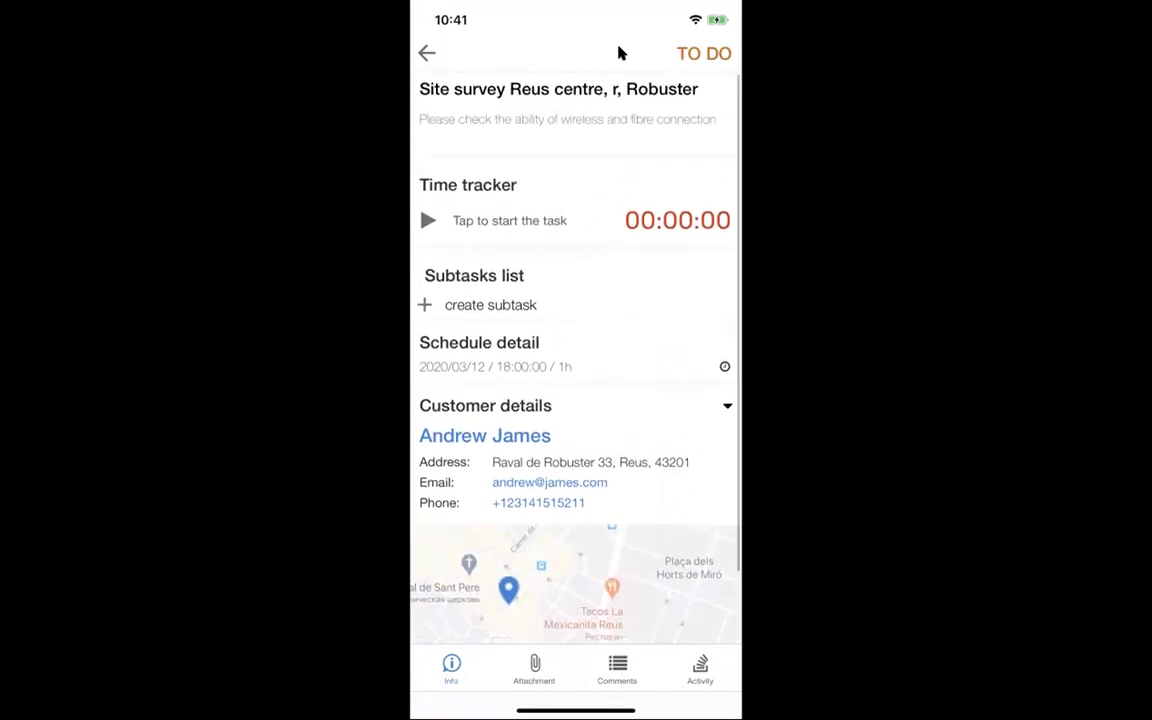
pyautogui.scroll(2, 618, 52)
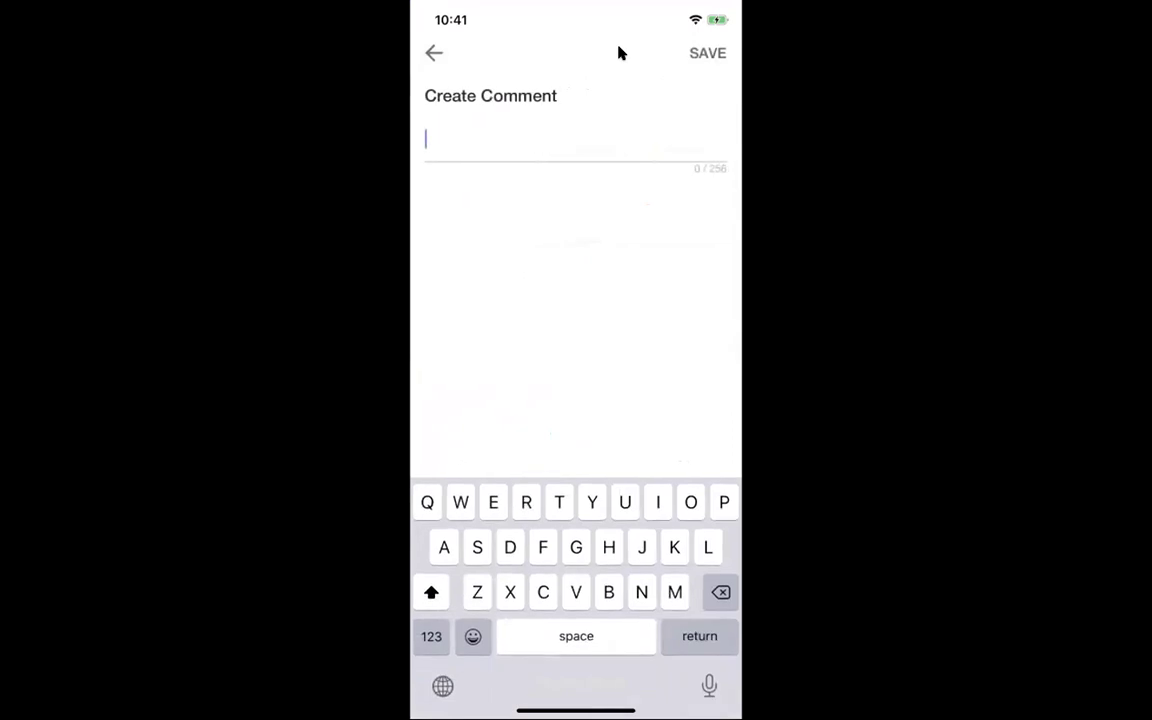
# Add and save the comment 'Customer not reachable' on the site survey task
pyautogui.write('Custo')
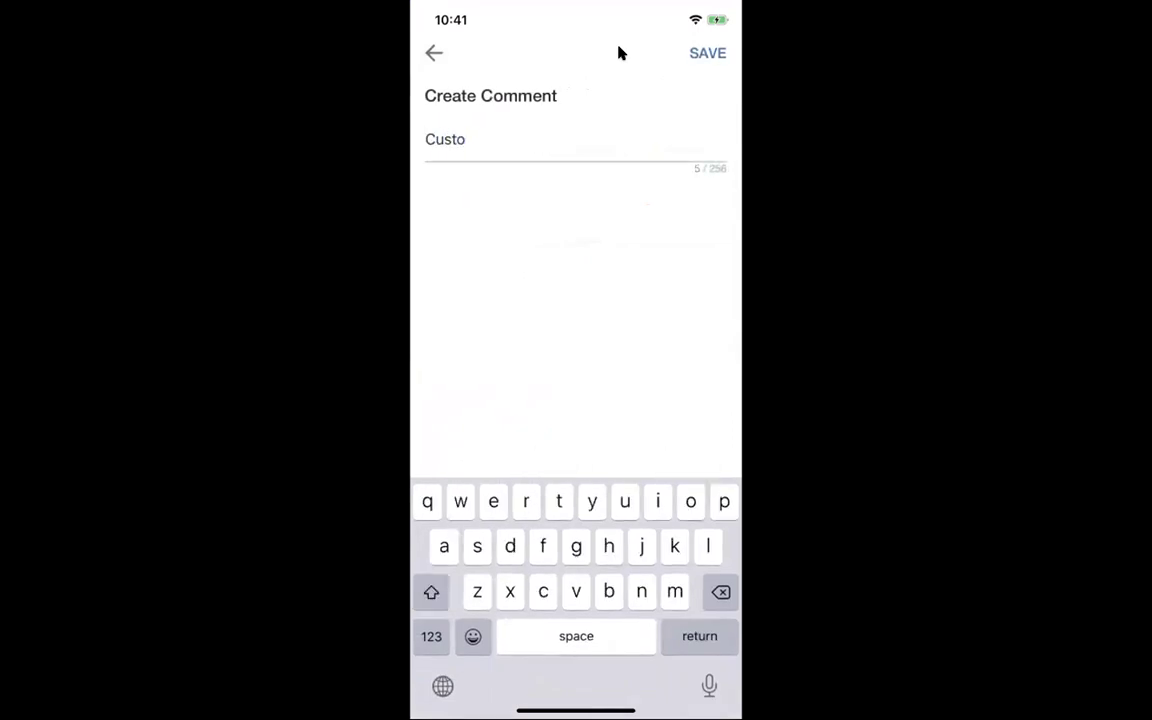
pyautogui.write('mer not reachable')
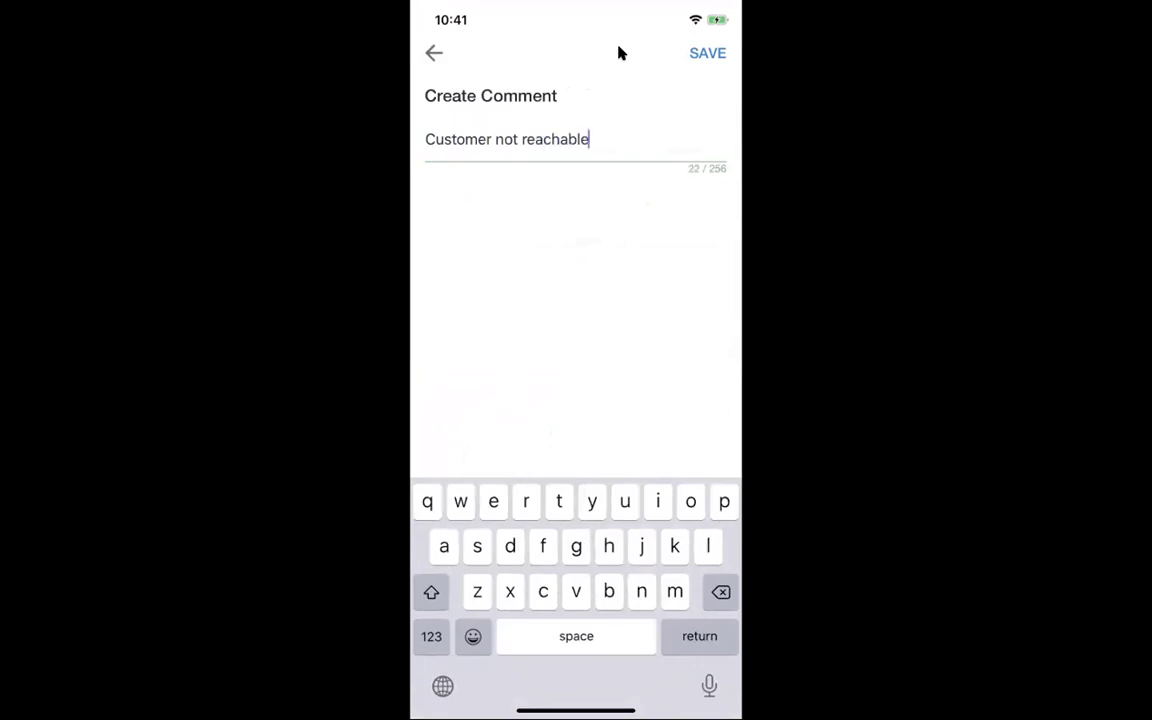
pyautogui.press('Return')
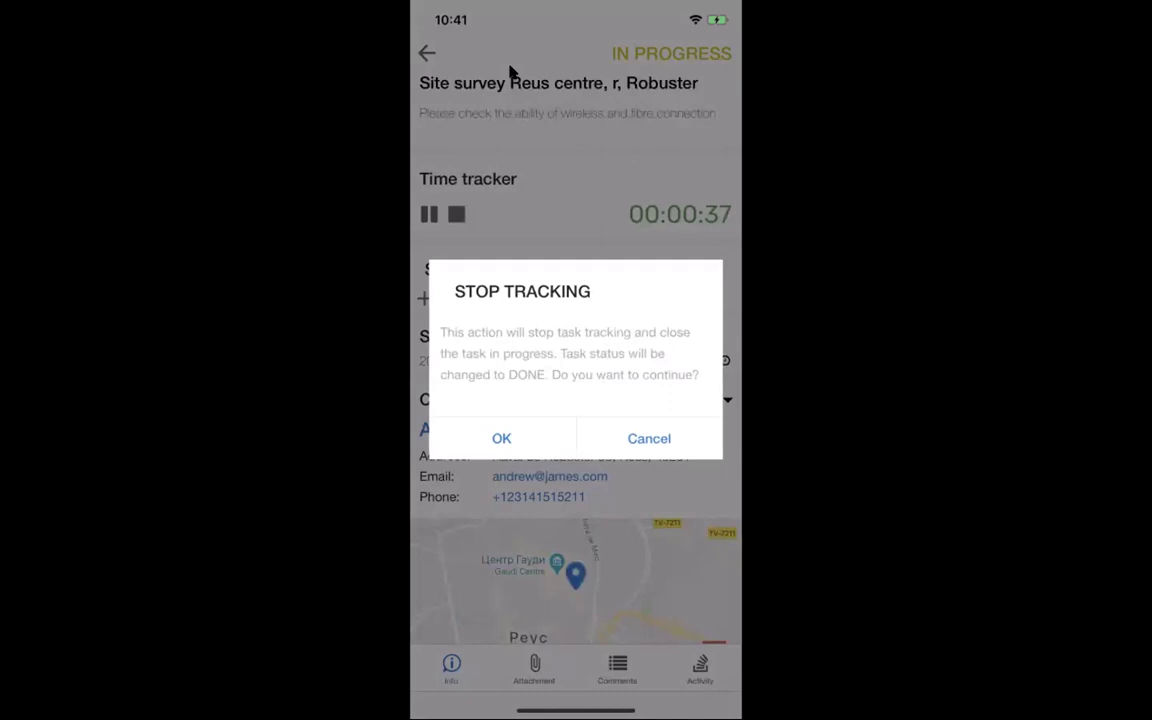
# Dismiss the Stop Tracking confirmation dialog
pyautogui.press('Escape')
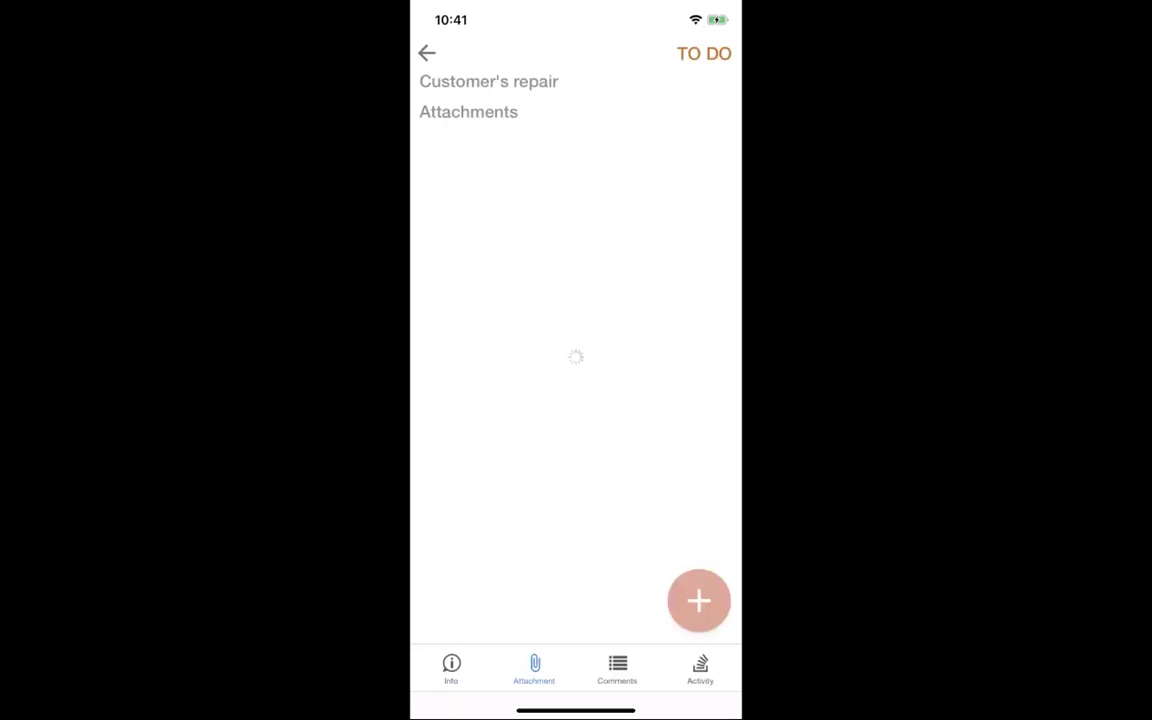
# Review the Customer's repair task's Info and Activity tabs, then return to the Dashboard
pyautogui.click(451, 668)
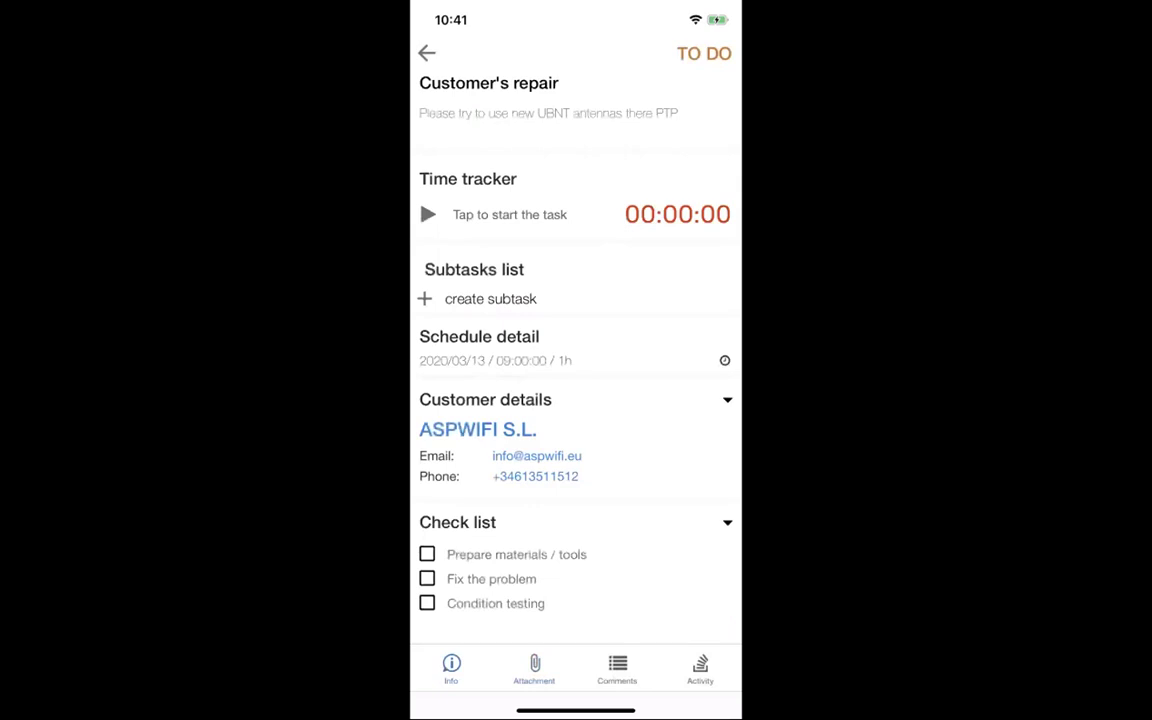
pyautogui.click(700, 668)
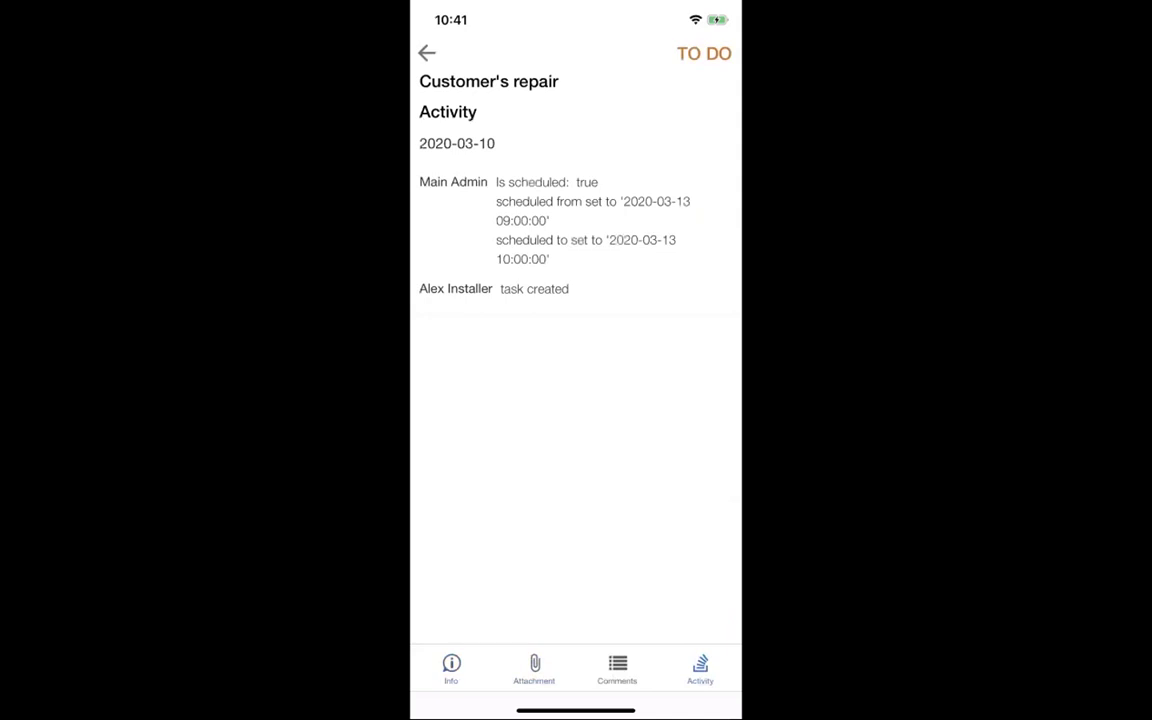
pyautogui.click(427, 52)
pyautogui.click(427, 52)
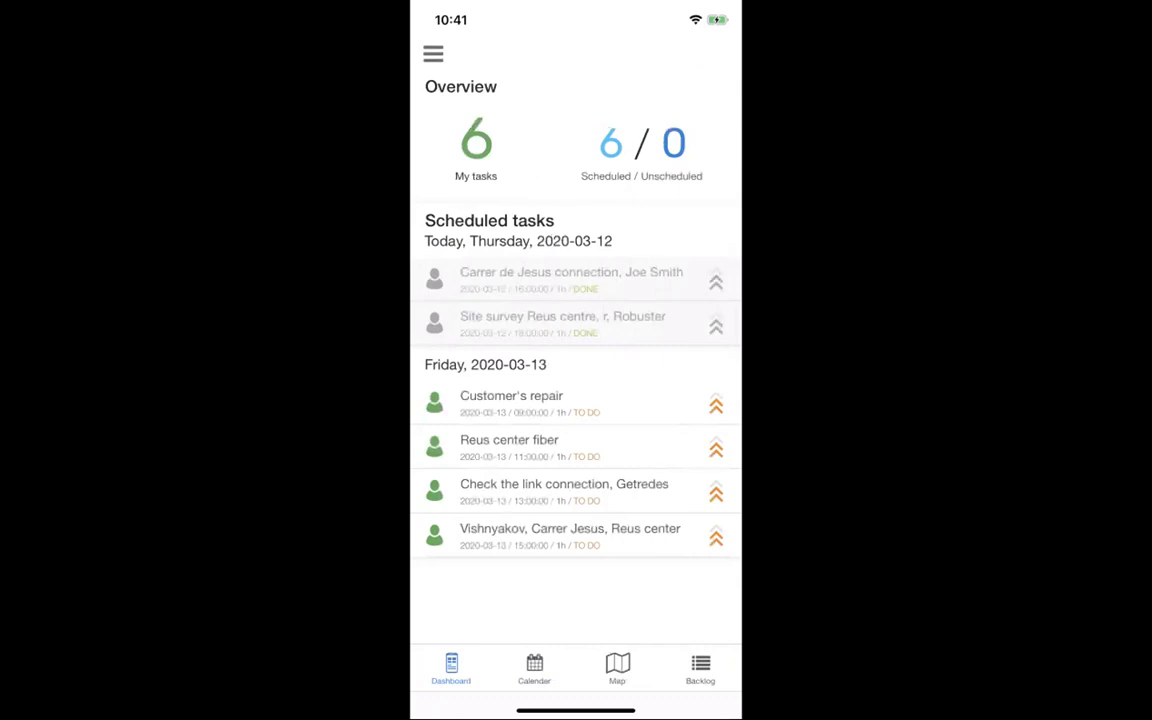
# Browse the task calendar in Thursday March 12 day view and week view, then the map
pyautogui.click(534, 668)
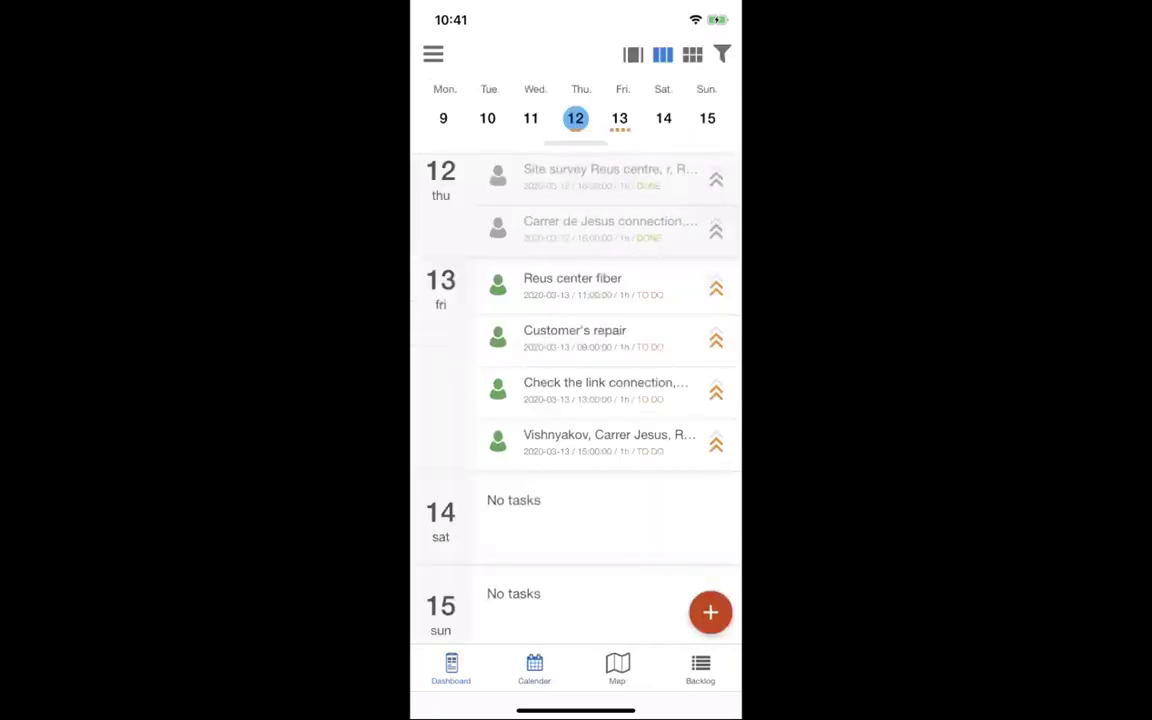
pyautogui.click(633, 54)
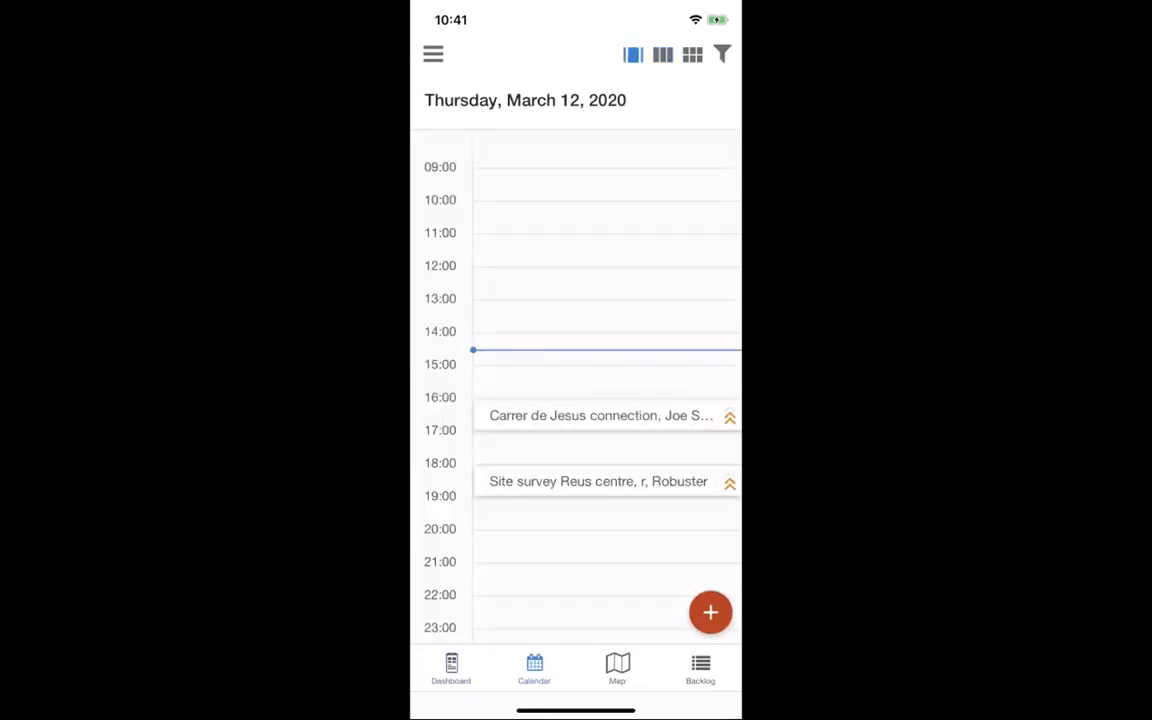
pyautogui.click(663, 54)
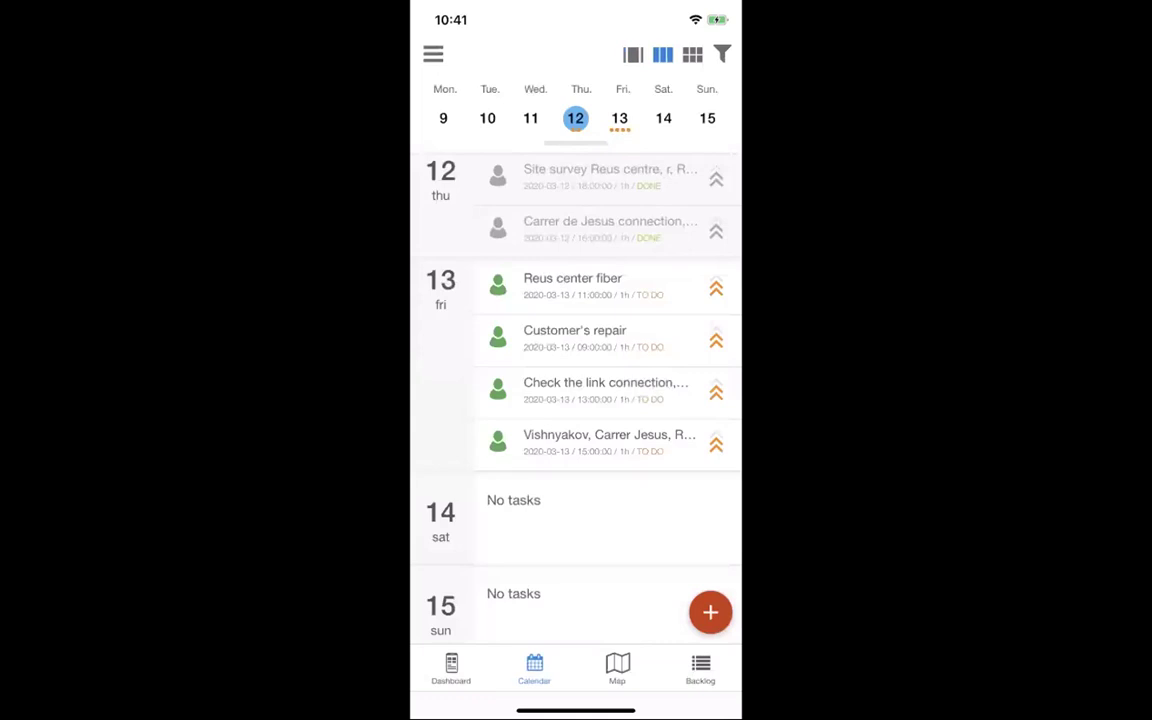
pyautogui.click(617, 668)
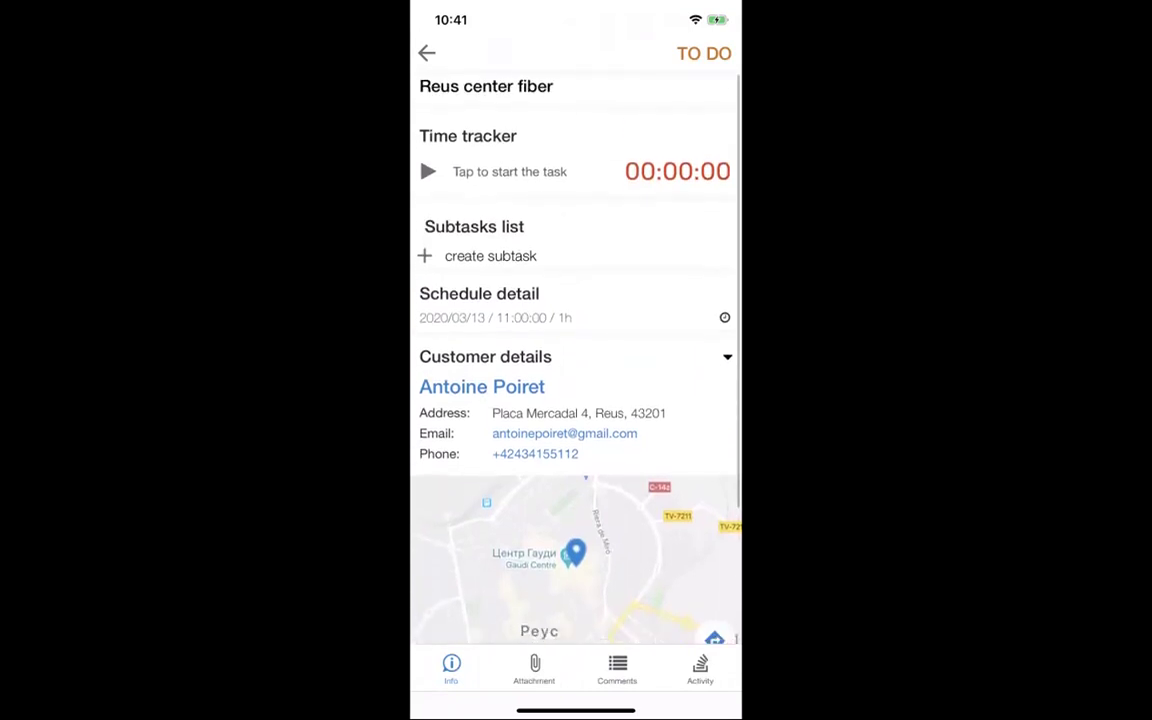
# Check the Reus center fiber task's attachments and details, then return to the task map
pyautogui.click(534, 668)
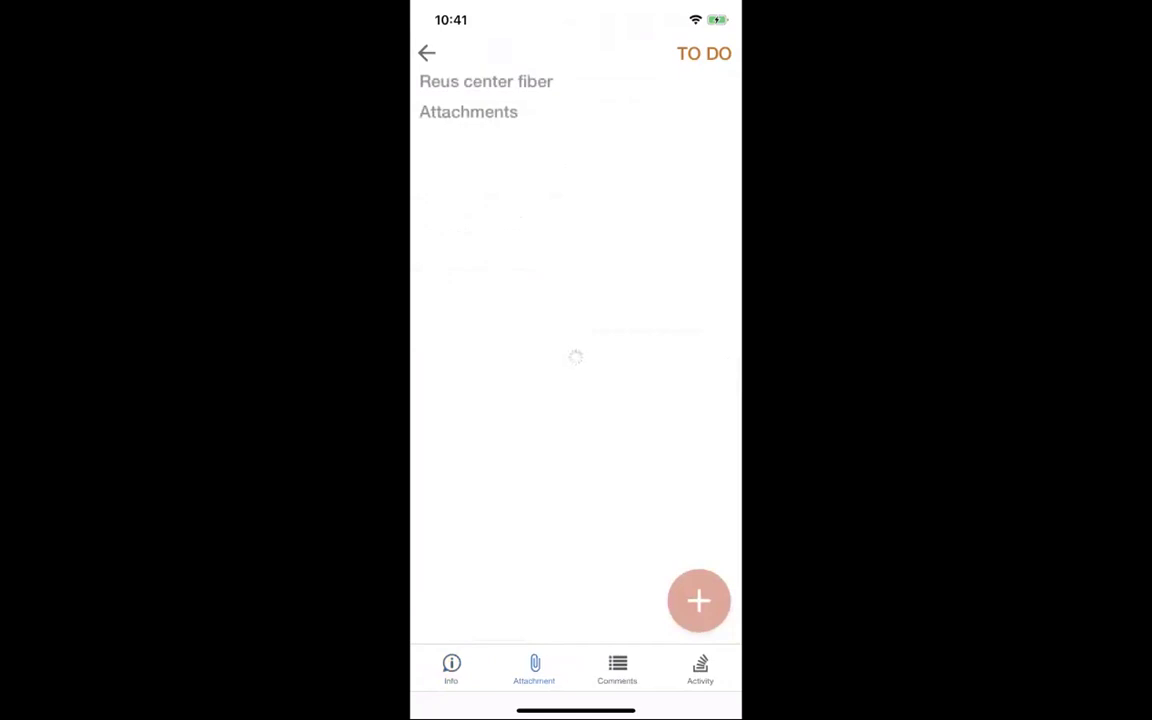
pyautogui.click(451, 668)
pyautogui.click(534, 668)
pyautogui.click(451, 668)
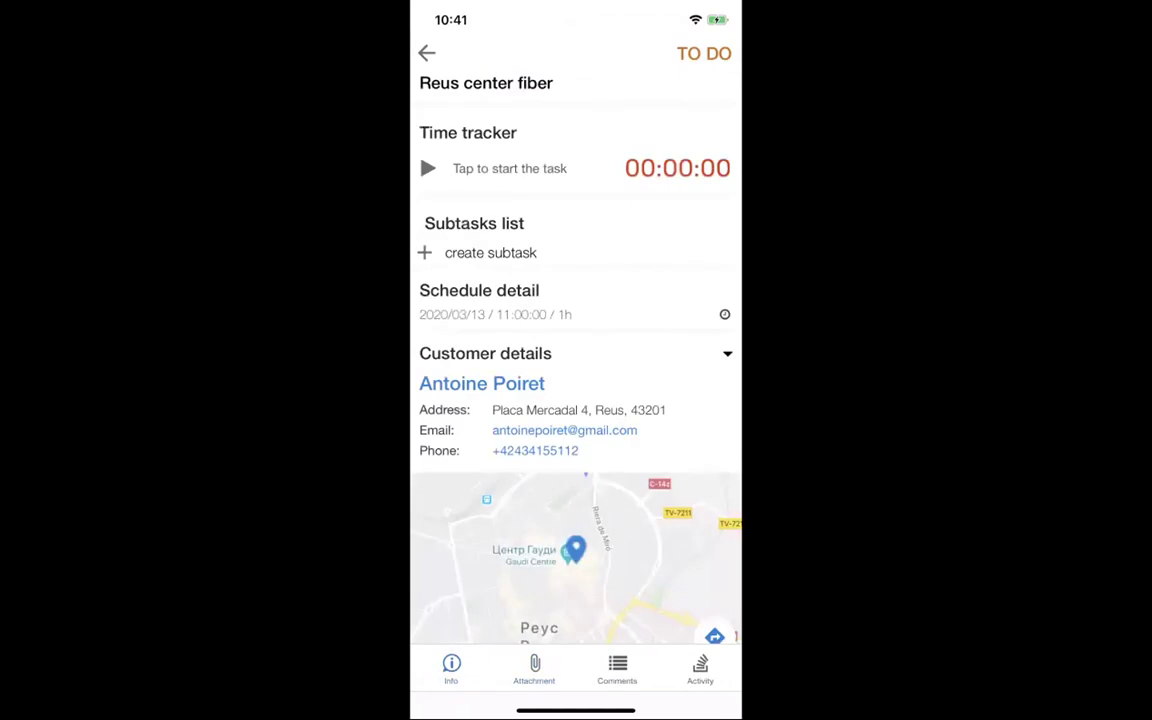
pyautogui.click(427, 52)
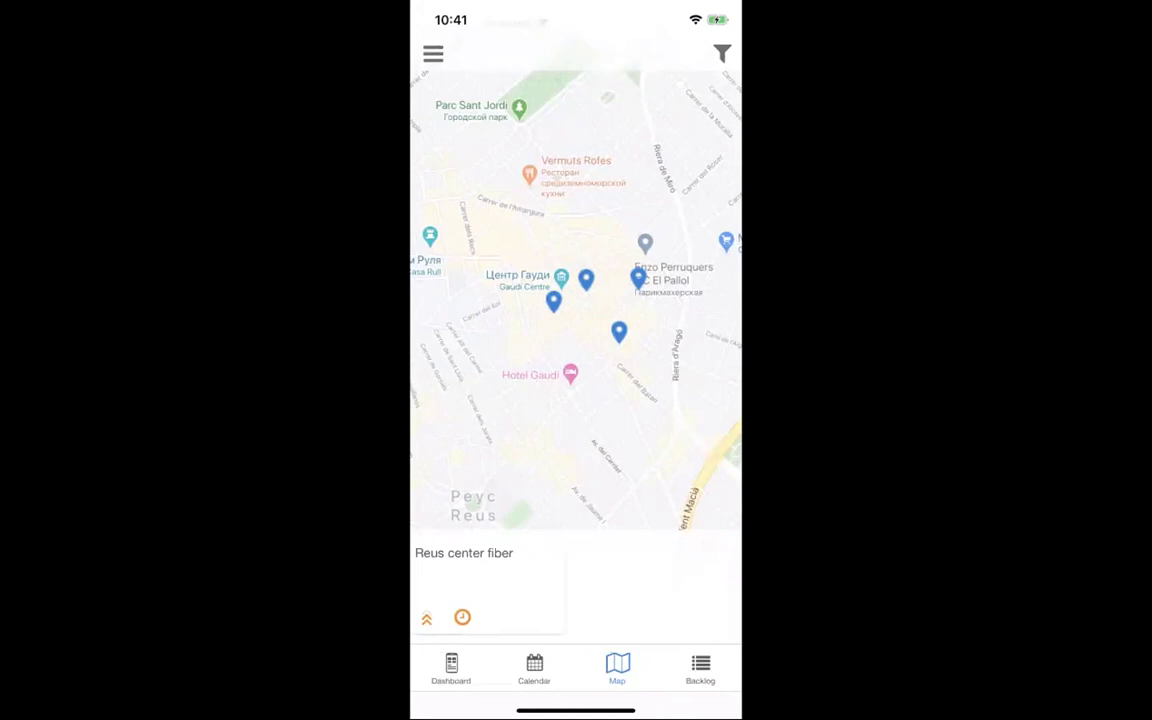
pyautogui.click(433, 53)
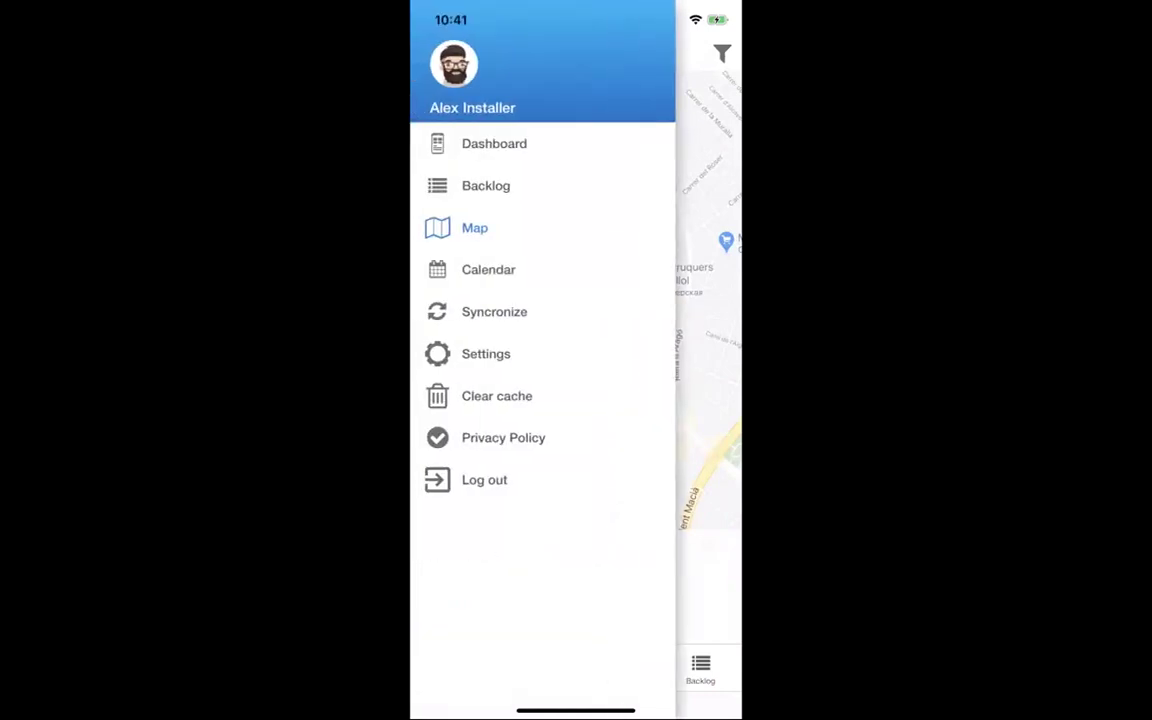
pyautogui.click(474, 228)
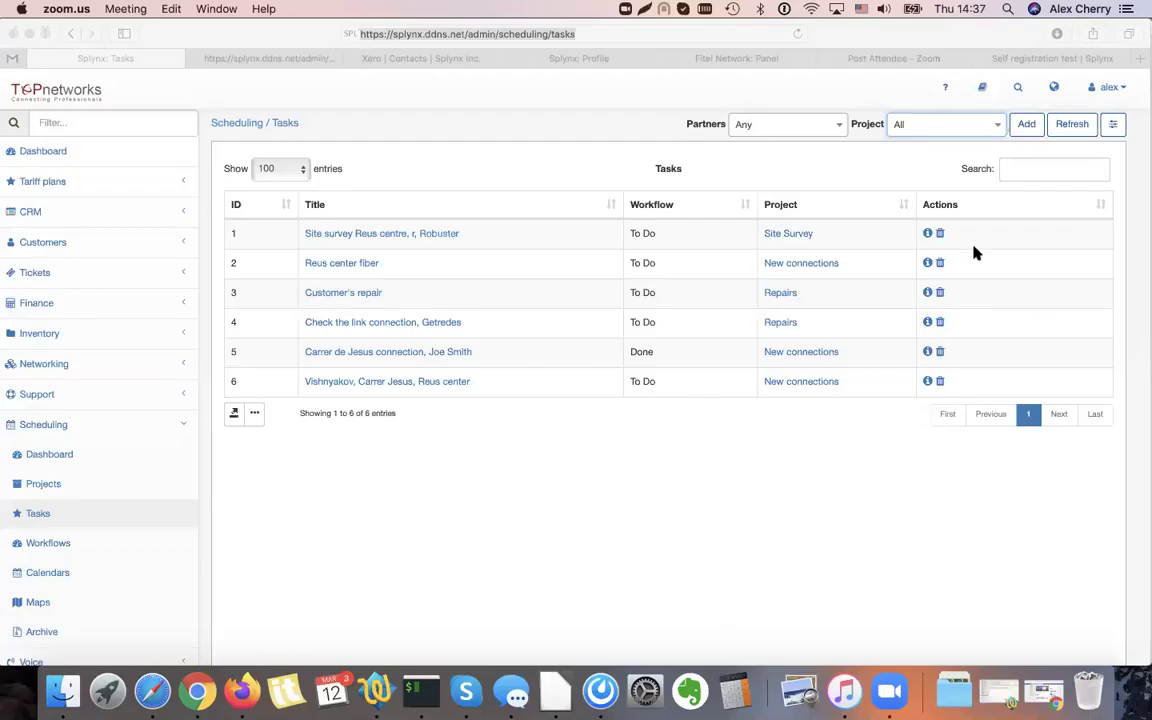
# In the web admin, show the New connections workflow board and open the Done Carrer de Jesus connection task
pyautogui.click(169, 462)
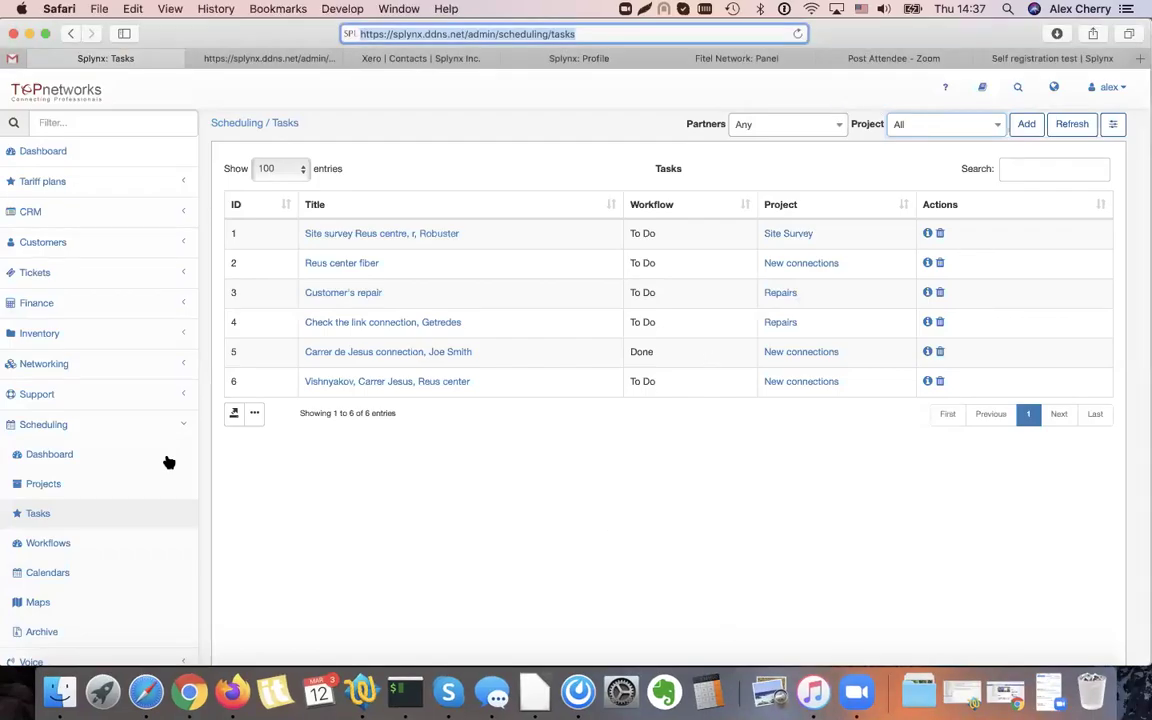
pyautogui.click(55, 543)
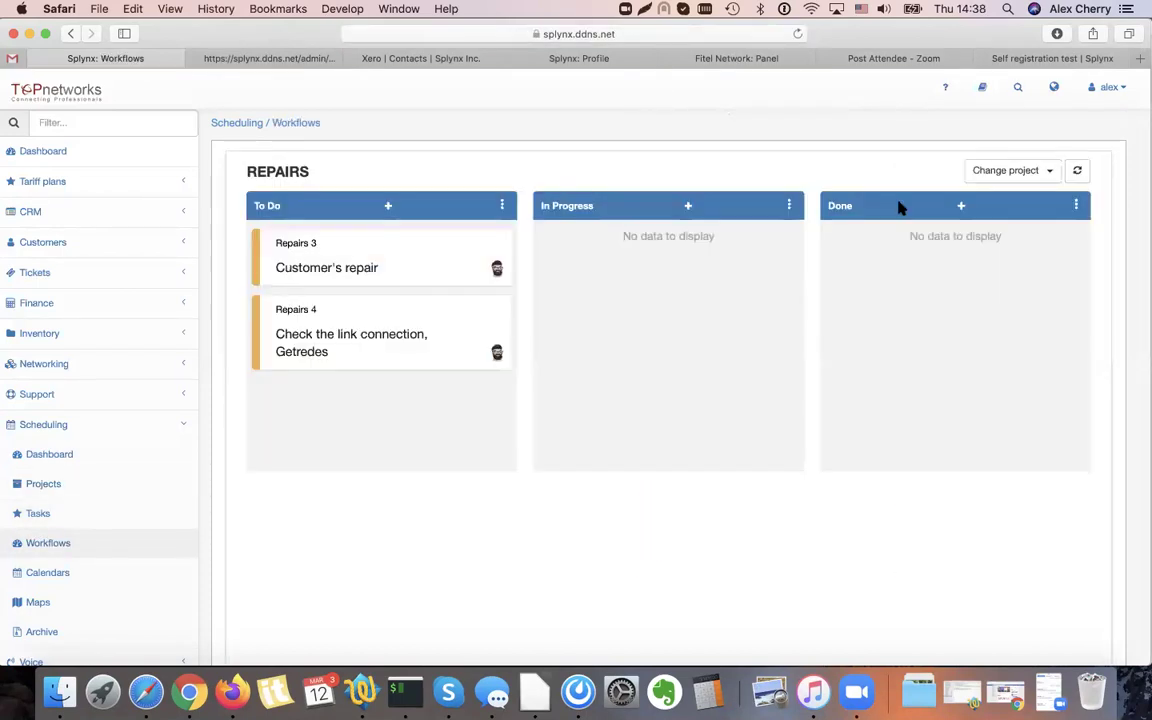
pyautogui.click(998, 171)
pyautogui.click(997, 213)
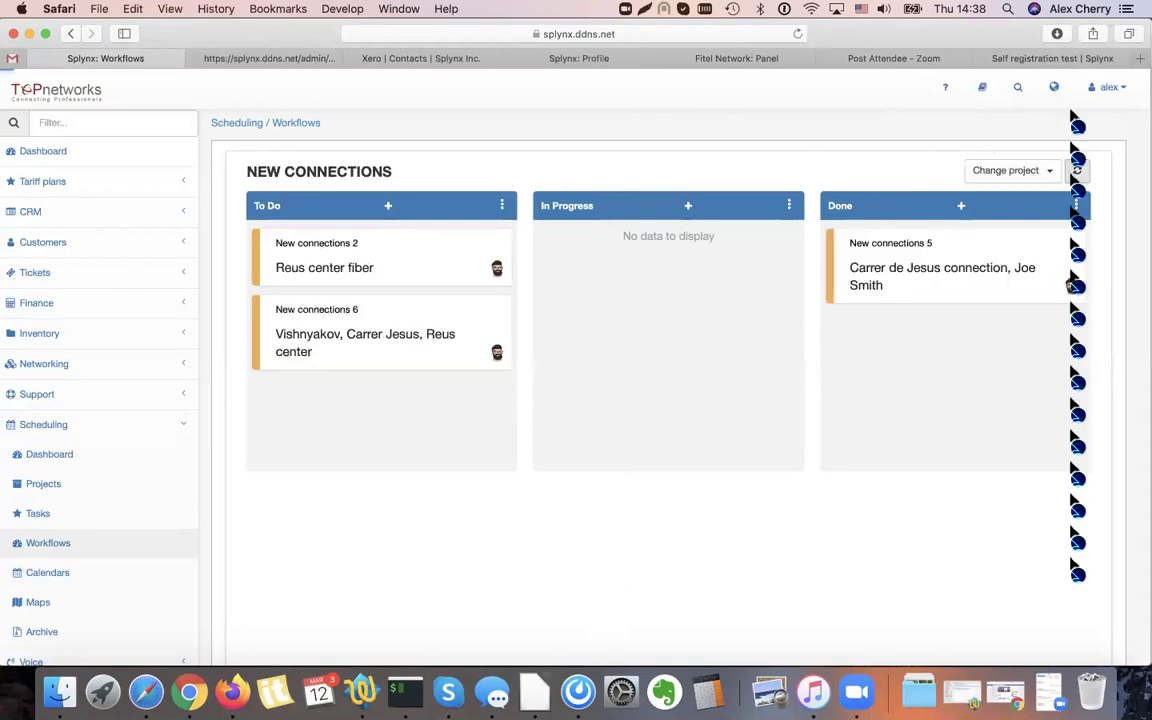
pyautogui.scroll(-3, 576, 228)
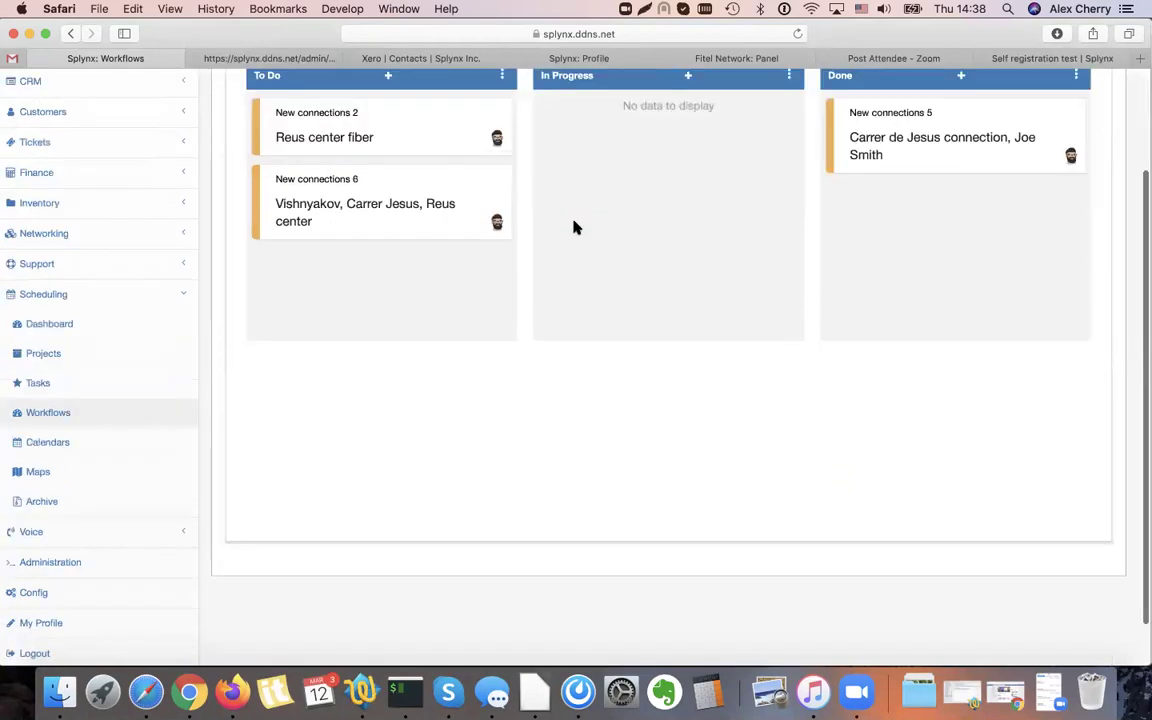
pyautogui.scroll(3, 575, 227)
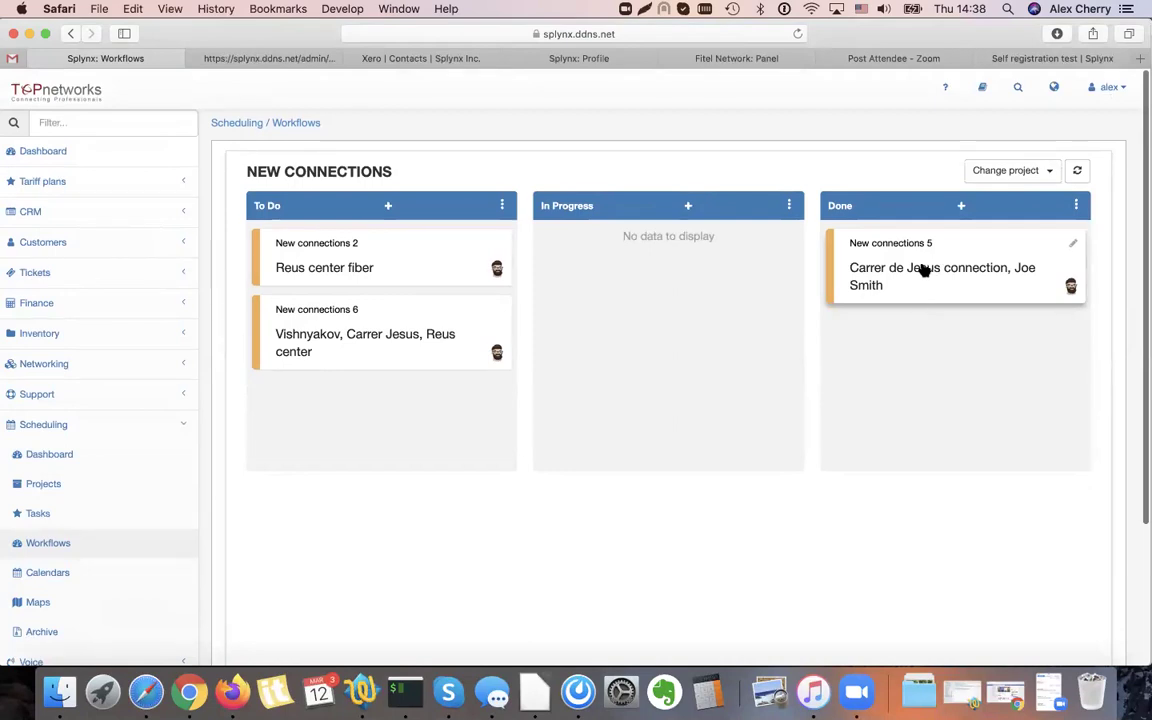
pyautogui.click(38, 513)
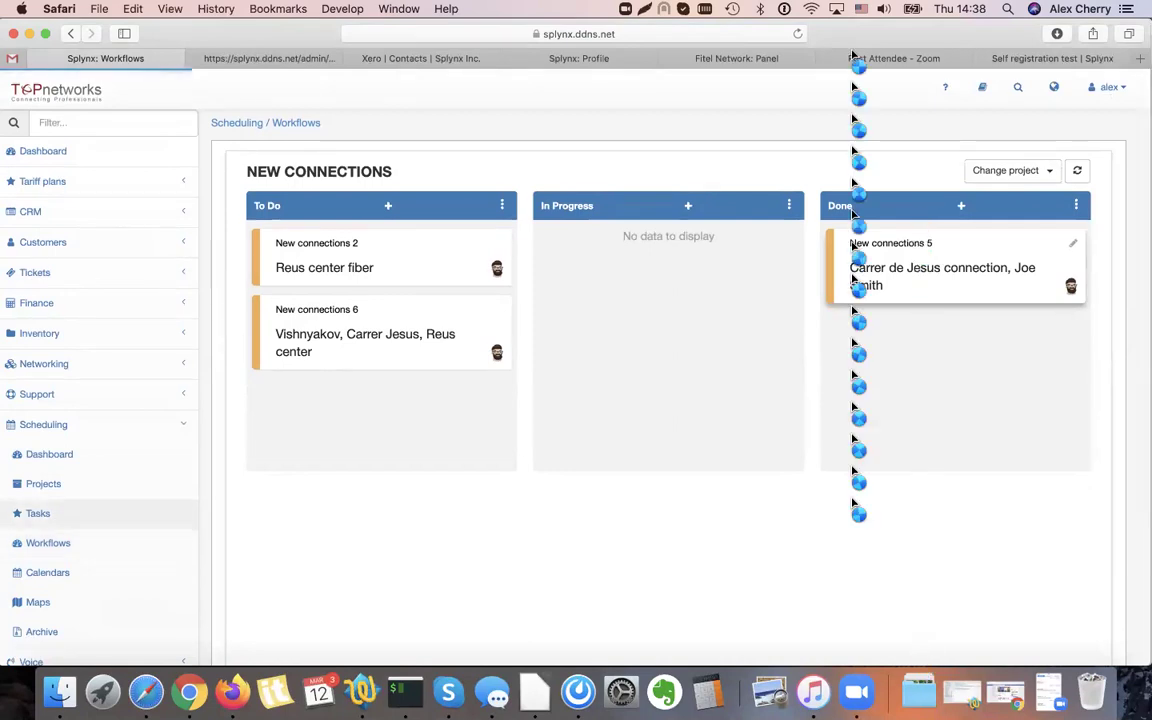
pyautogui.scroll(-3, 622, 298)
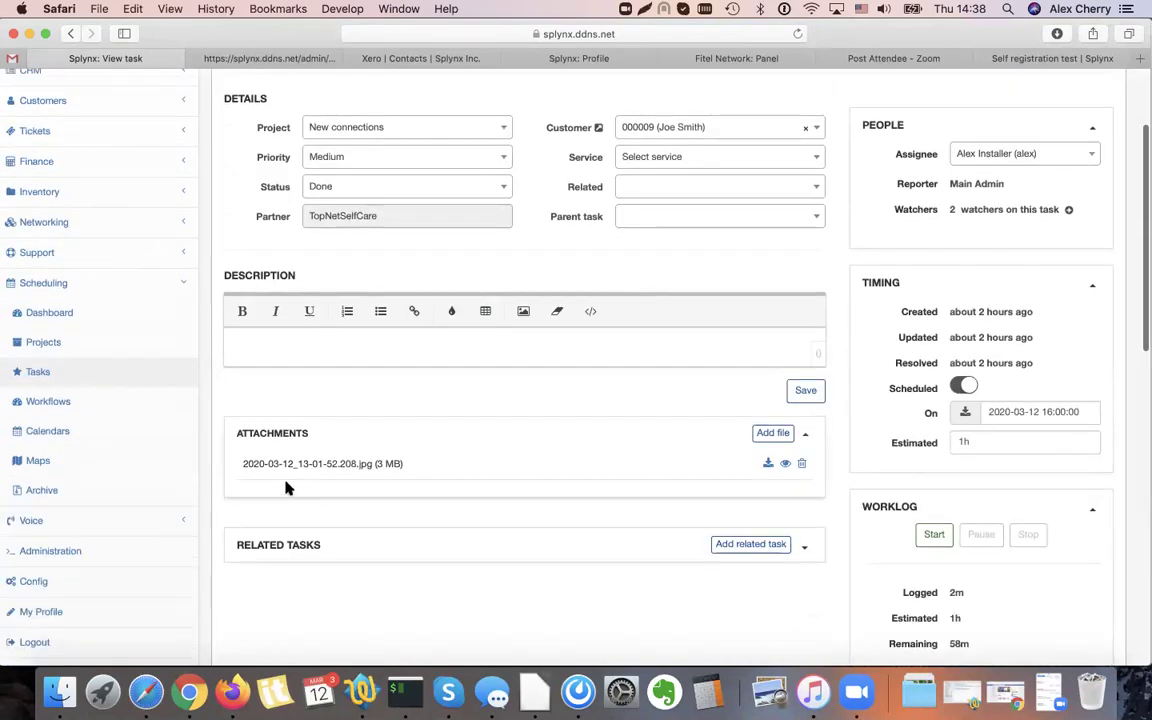
# Preview the attached jpg photo enlarged, then close it and scroll the task page
pyautogui.click(784, 466)
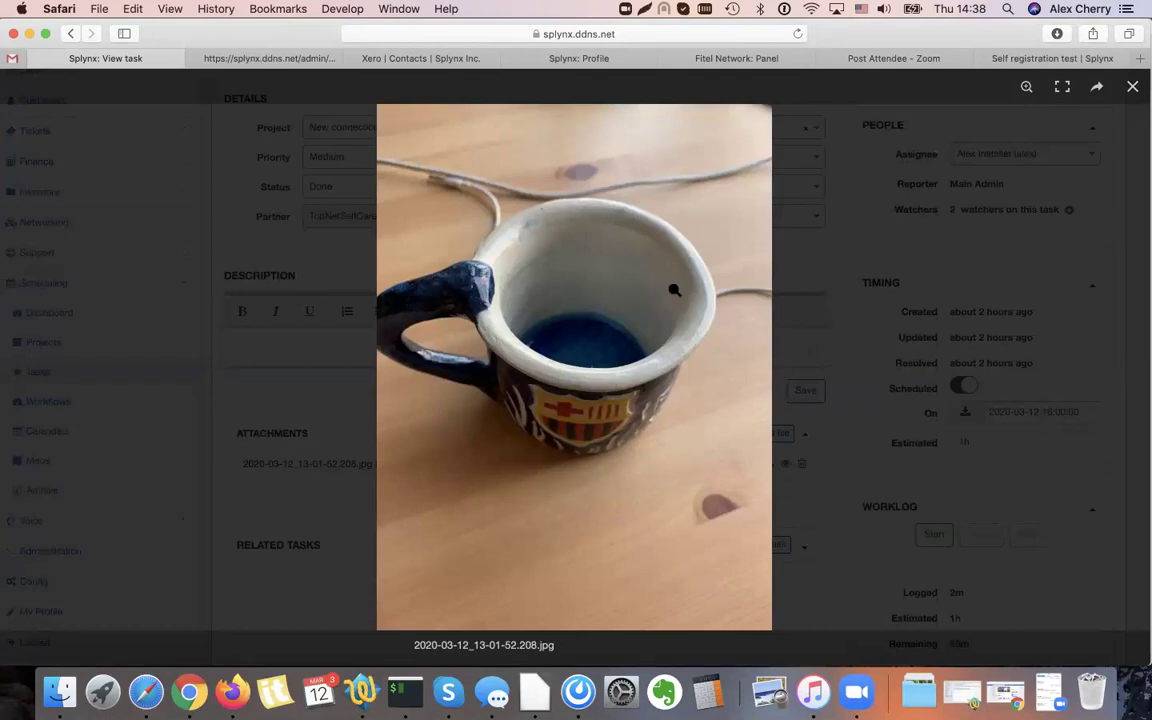
pyautogui.click(884, 255)
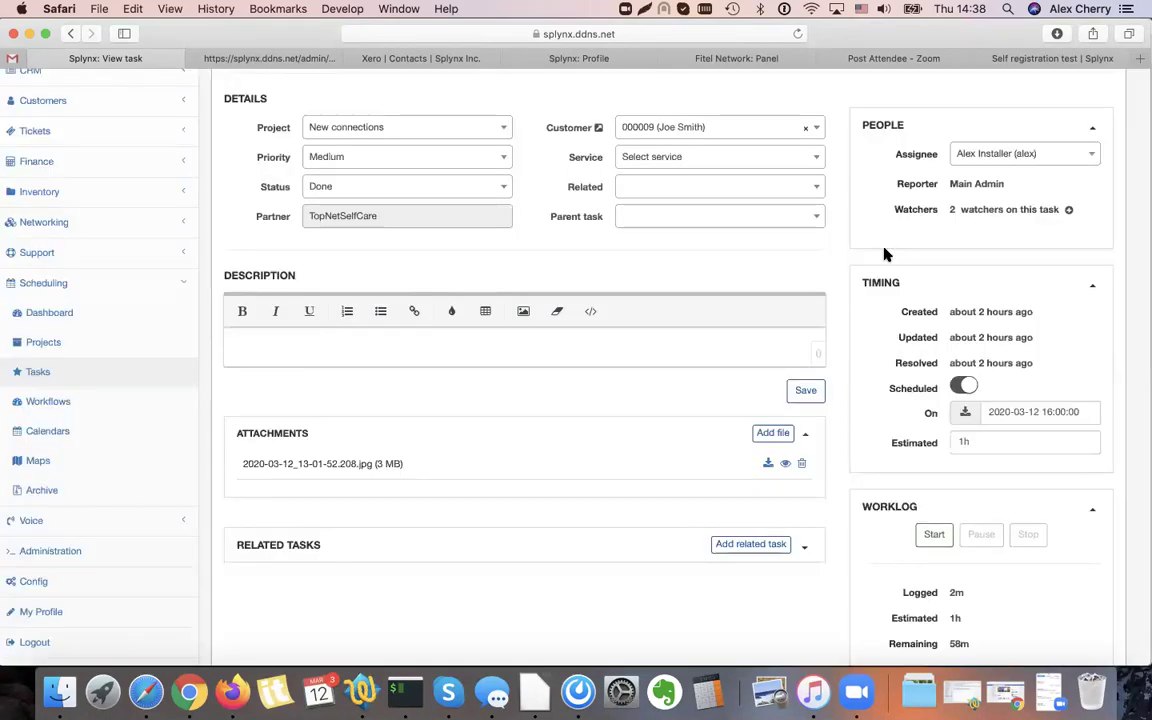
pyautogui.scroll(5, 885, 252)
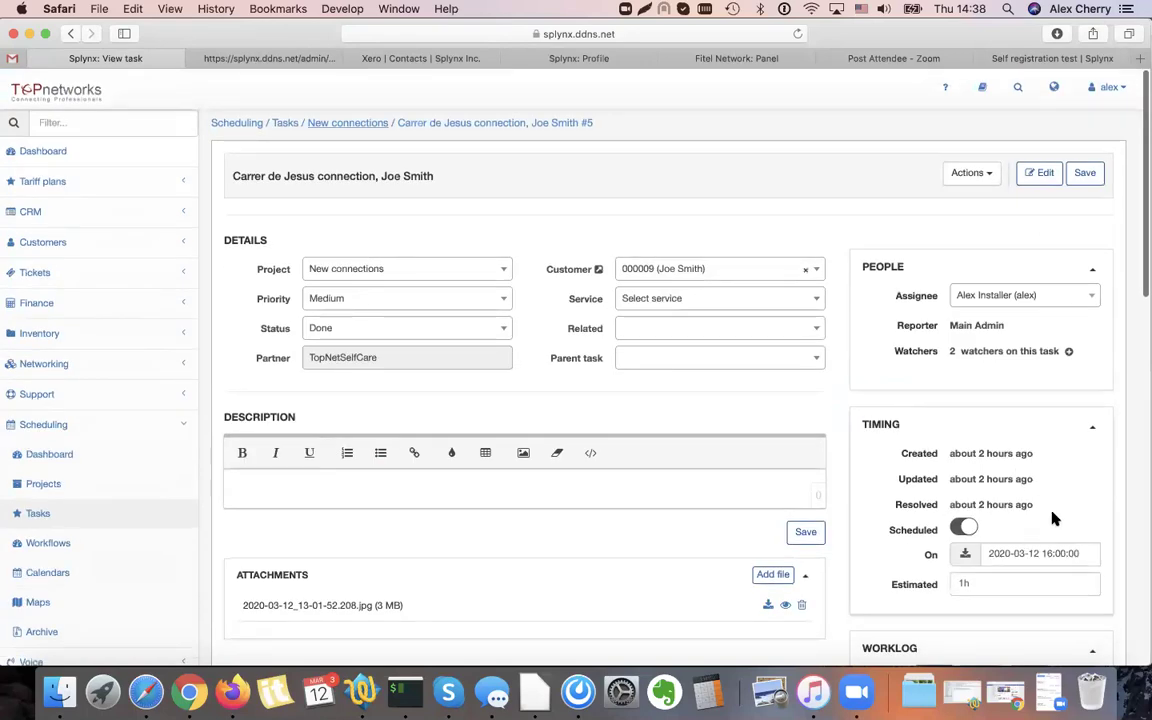
pyautogui.scroll(-2, 1052, 518)
pyautogui.scroll(-7, 940, 405)
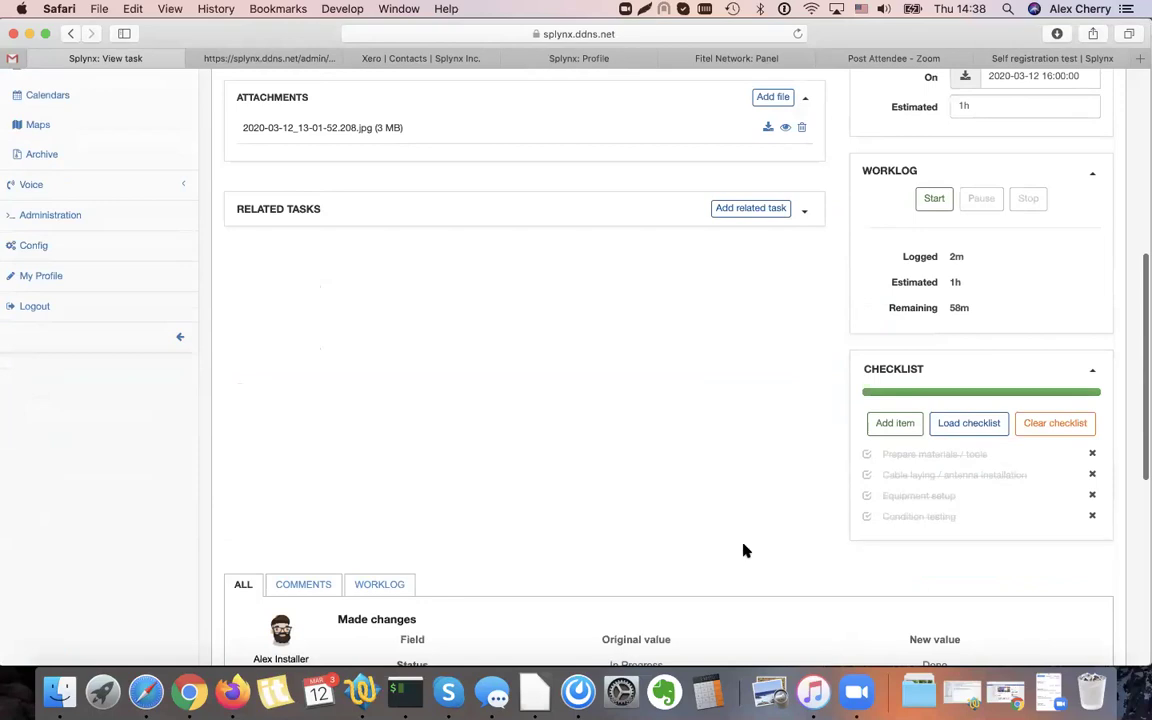
pyautogui.scroll(10, 743, 548)
pyautogui.scroll(-1, 429, 468)
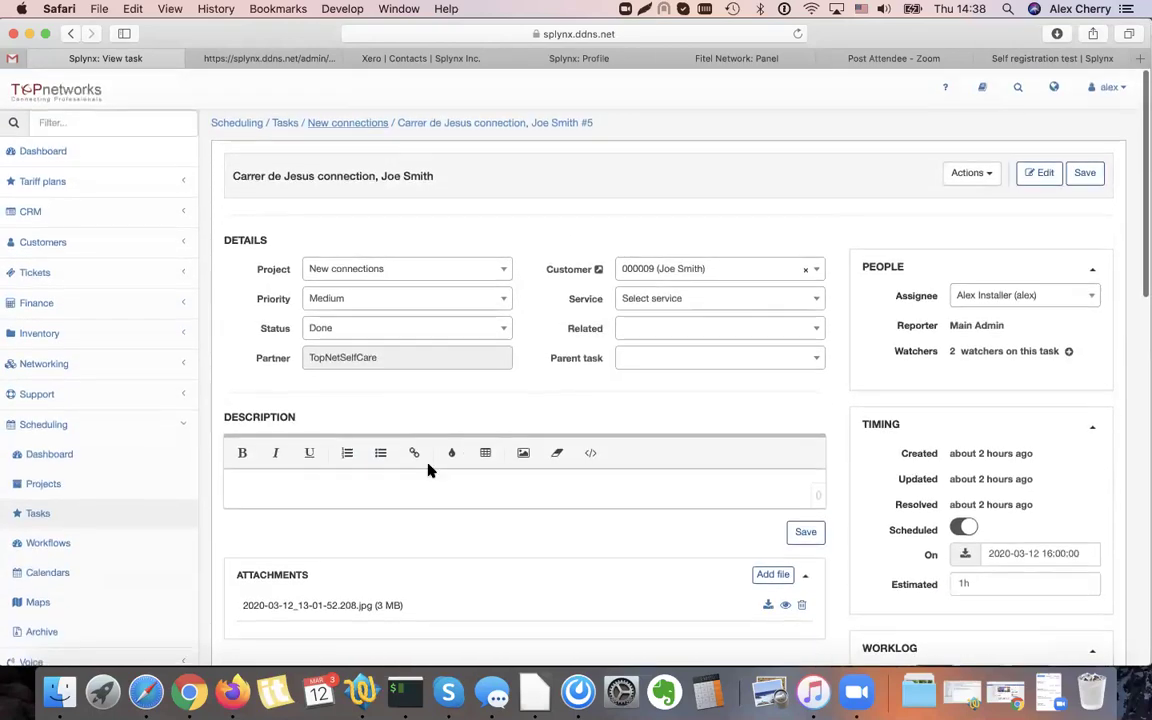
pyautogui.scroll(-12, 417, 399)
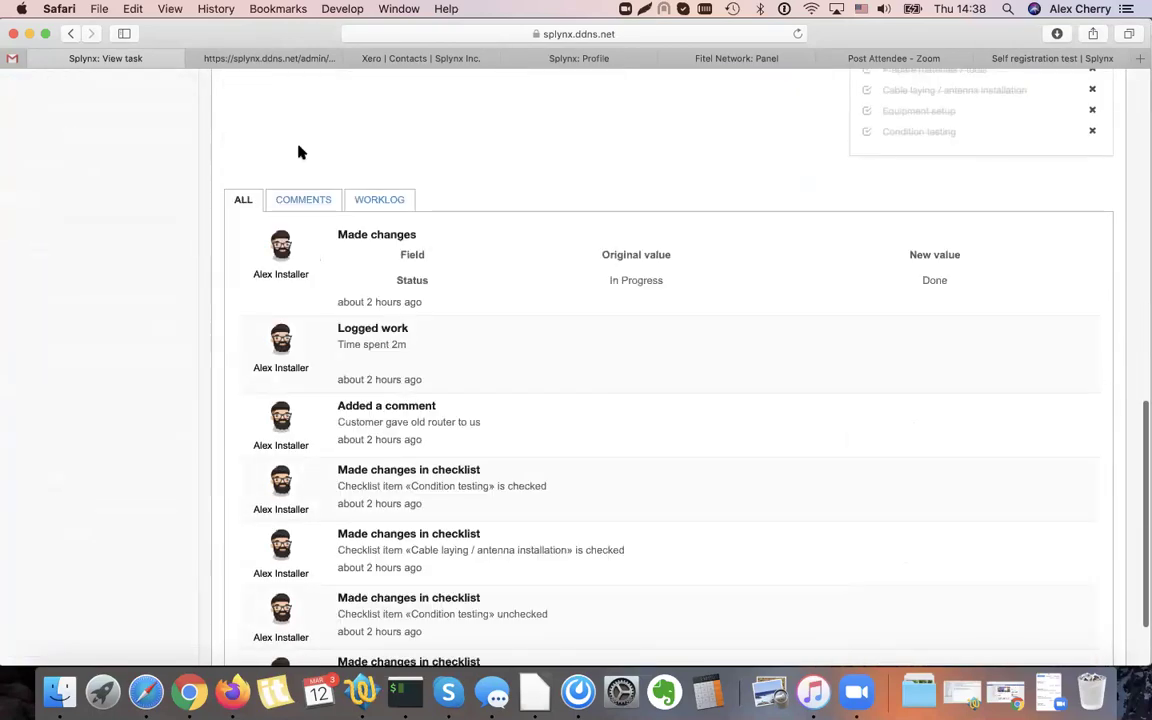
# Show only the task's comments and read the comment about the old router
pyautogui.click(303, 199)
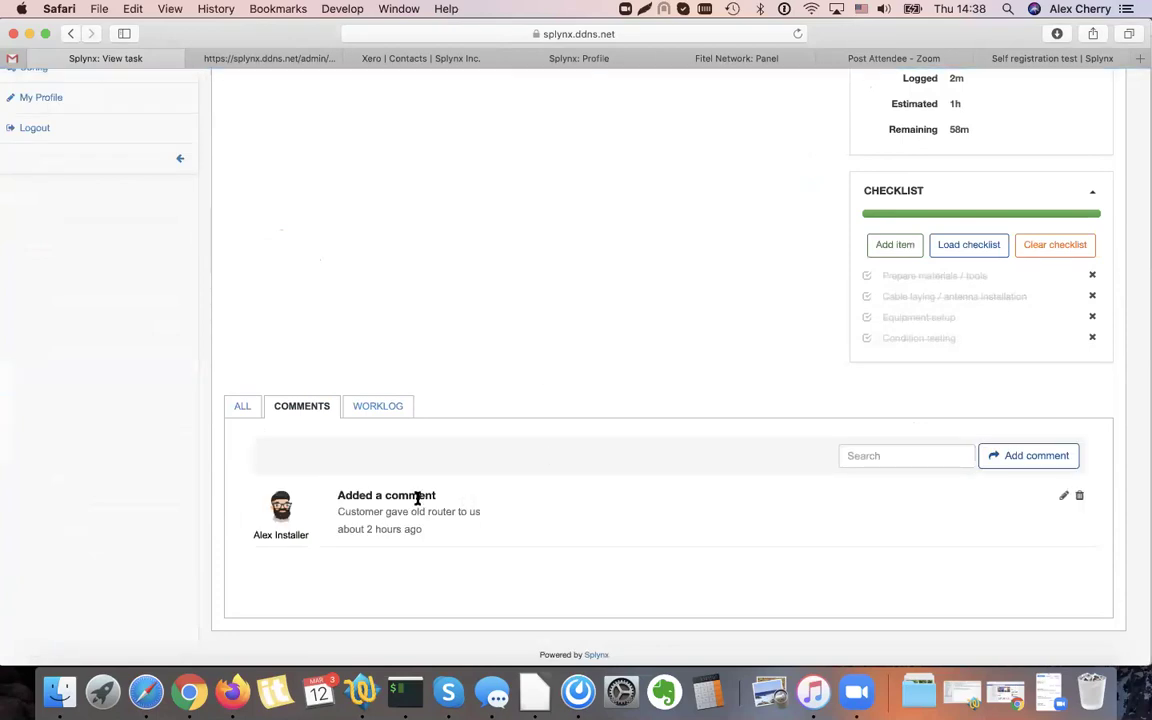
pyautogui.moveTo(342, 507); pyautogui.dragTo(530, 507)
pyautogui.click(490, 513)
pyautogui.scroll(10, 489, 512)
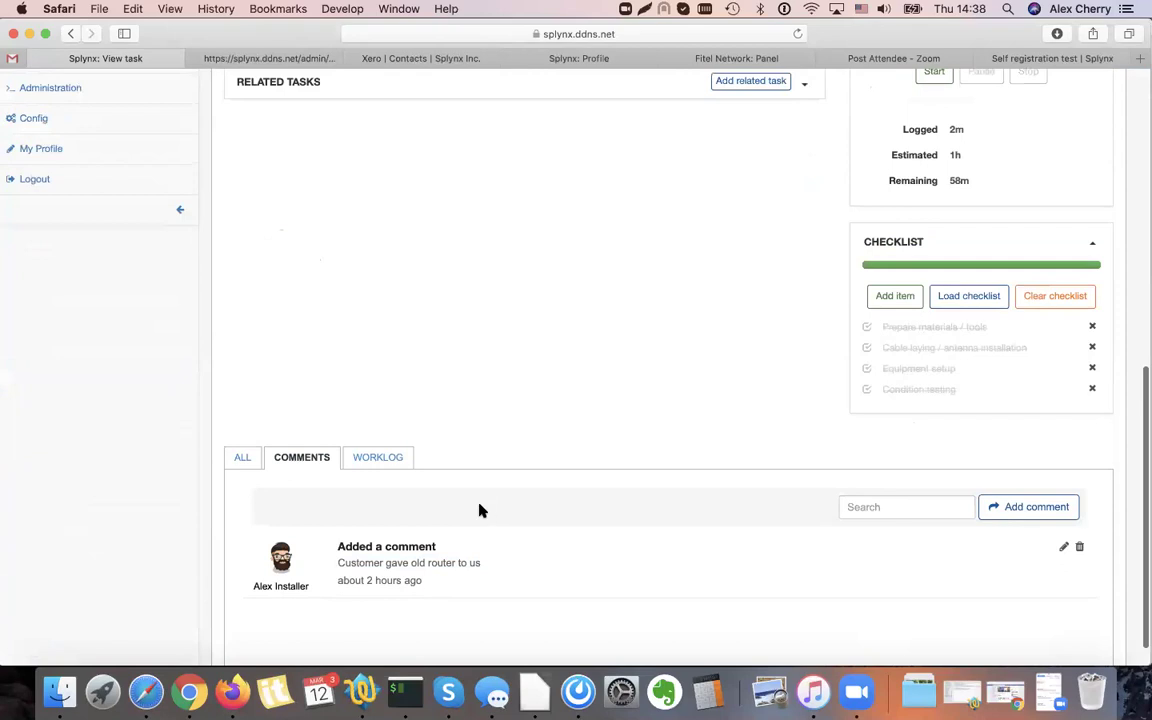
pyautogui.scroll(3, 935, 430)
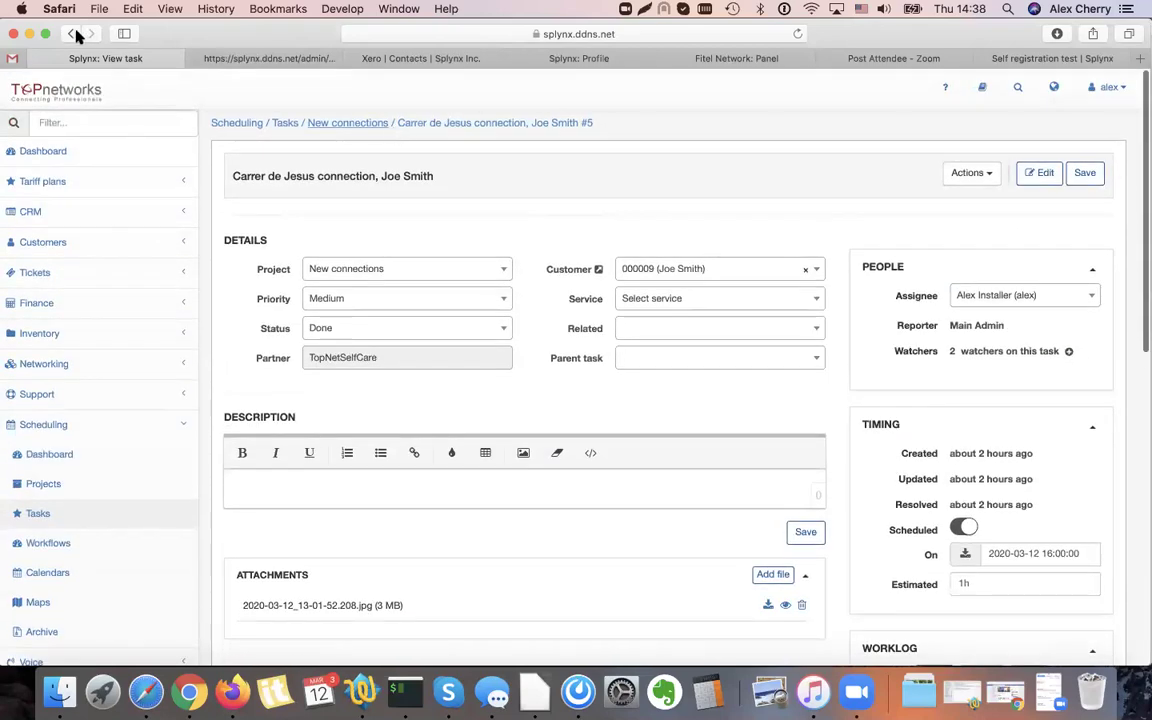
# Switch the Workflows board to the SITE SURVEY project and open its Done task
pyautogui.click(74, 35)
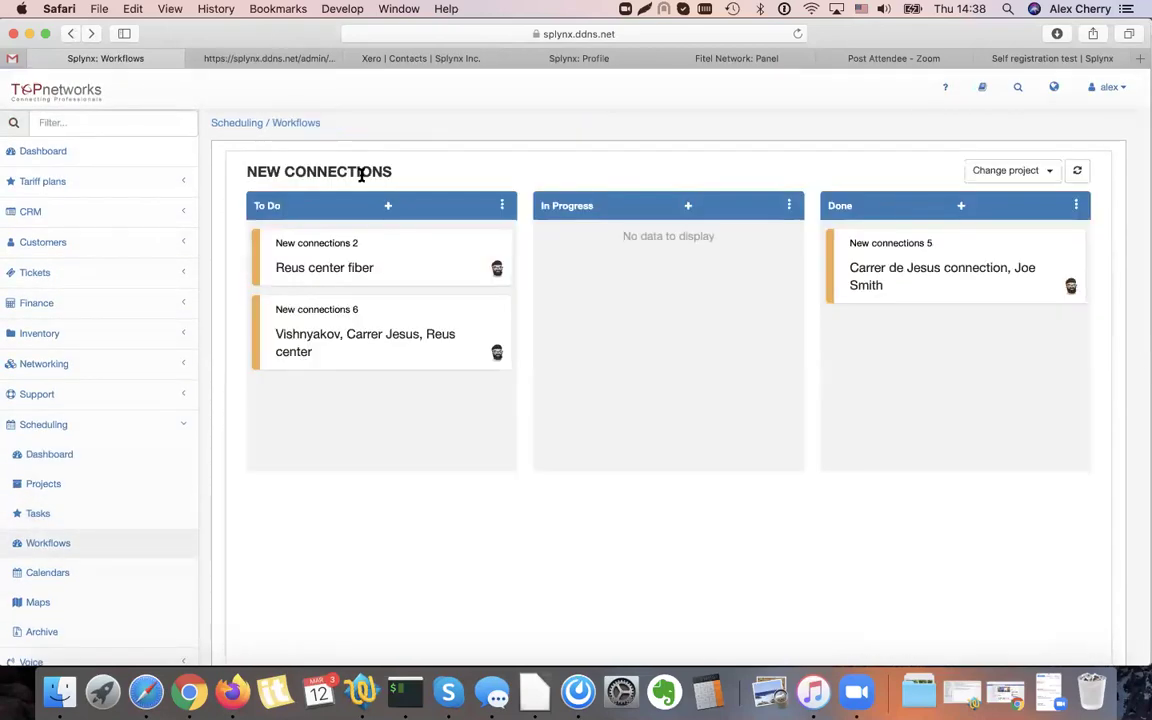
pyautogui.click(1025, 172)
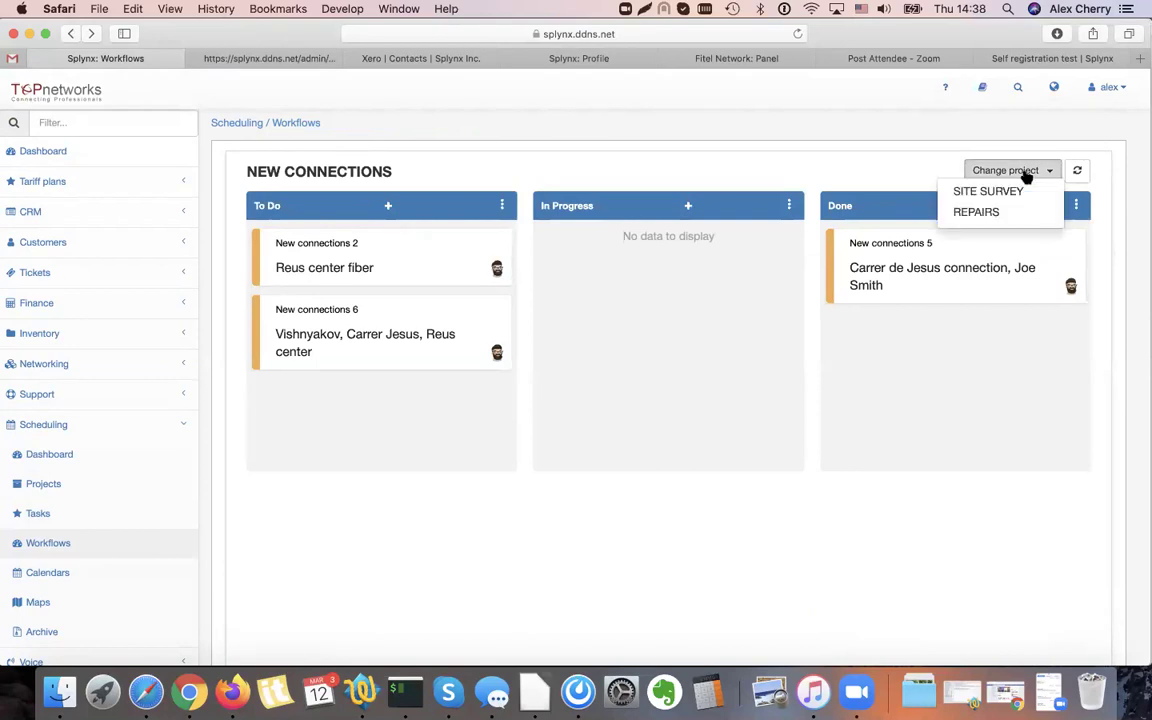
pyautogui.click(1012, 193)
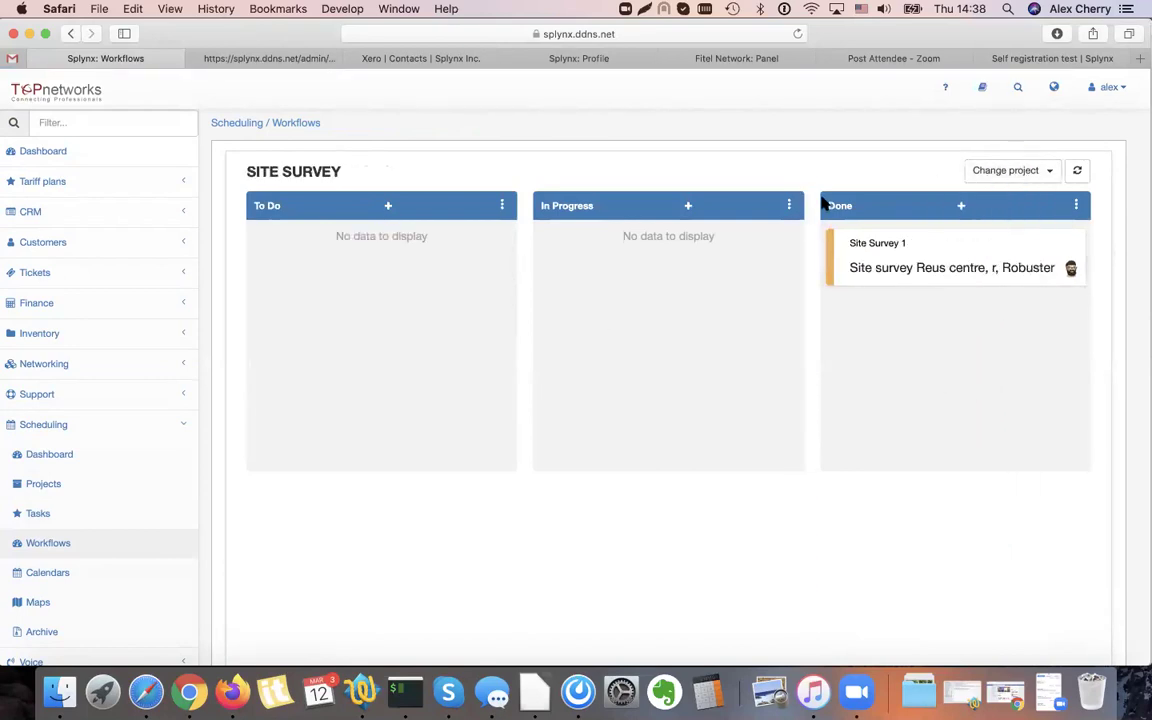
pyautogui.click(905, 270)
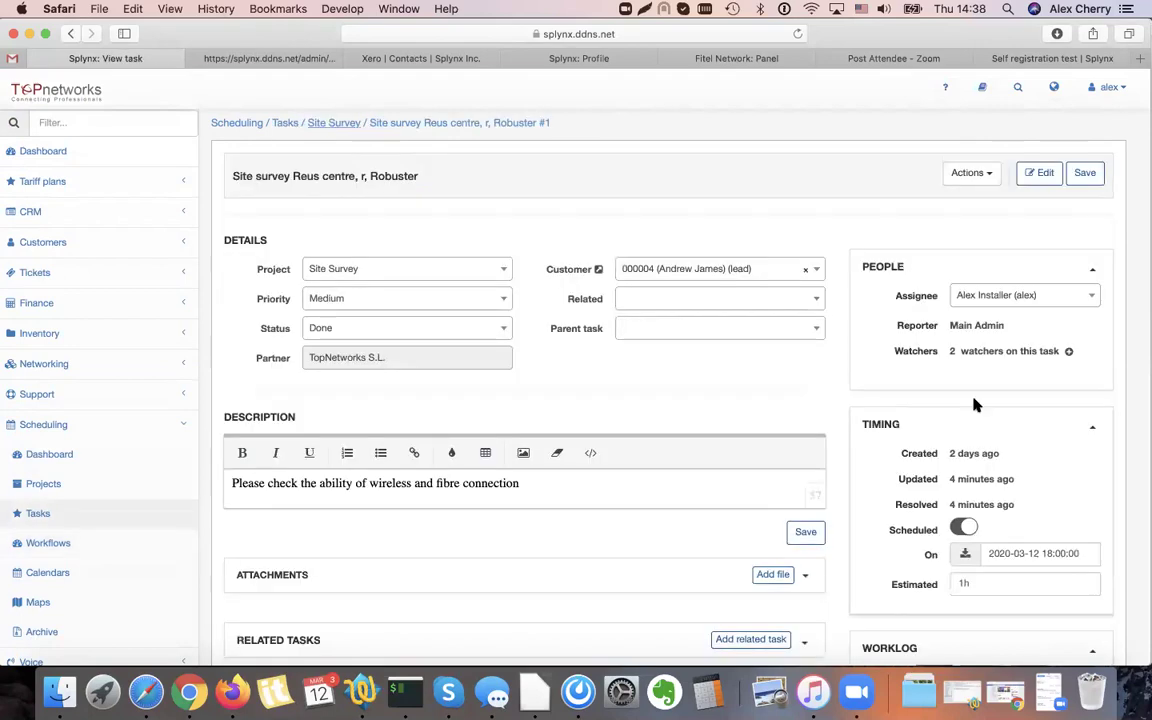
# Review the site survey task's worklog, highlighting the logged work time
pyautogui.scroll(-3, 975, 405)
pyautogui.scroll(-2, 975, 405)
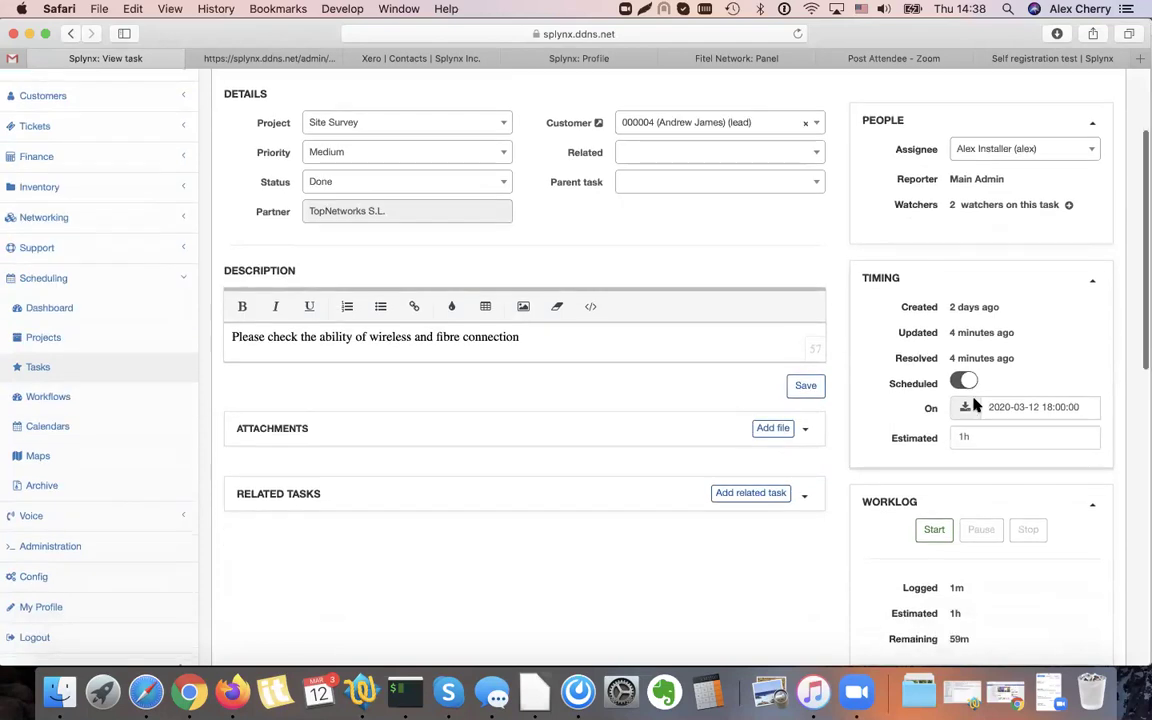
pyautogui.moveTo(897, 553); pyautogui.dragTo(982, 551)
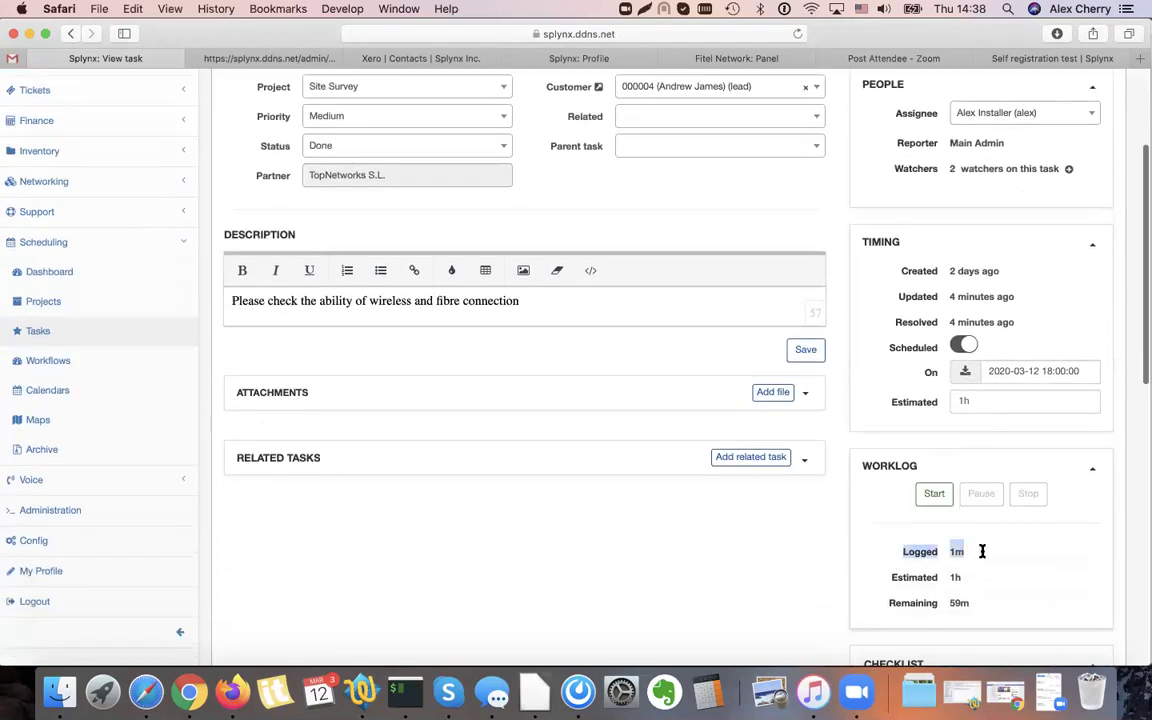
pyautogui.click(960, 580)
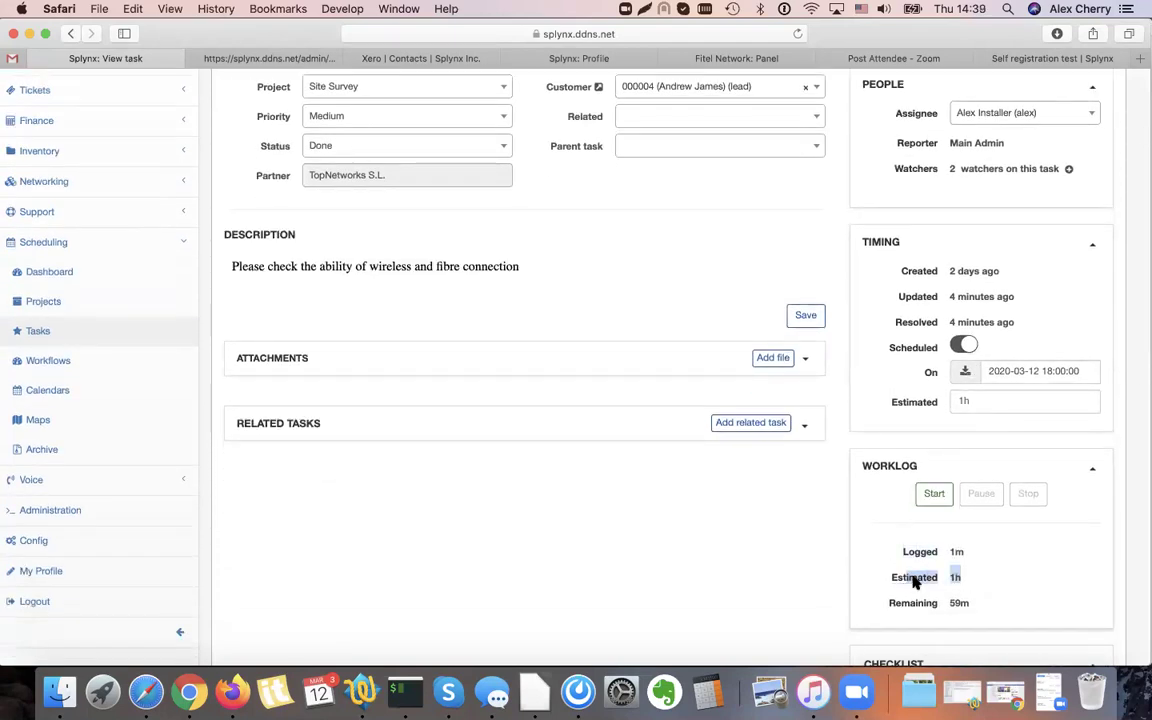
pyautogui.scroll(-3, 987, 581)
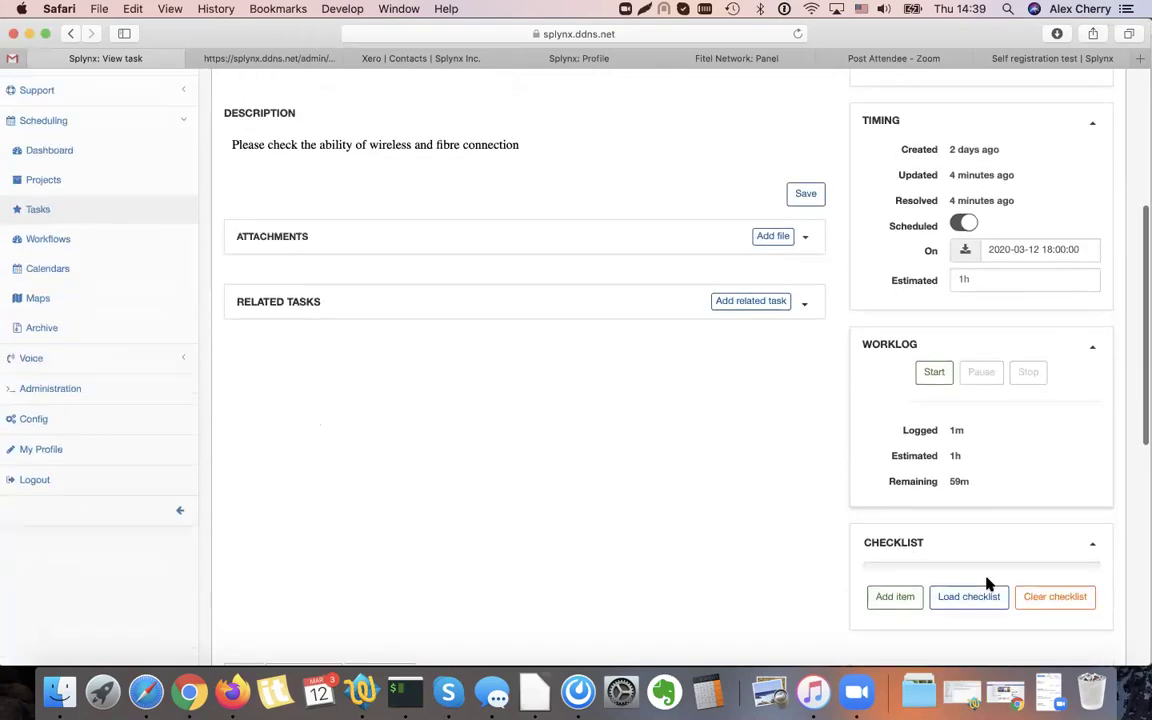
pyautogui.scroll(6, 362, 542)
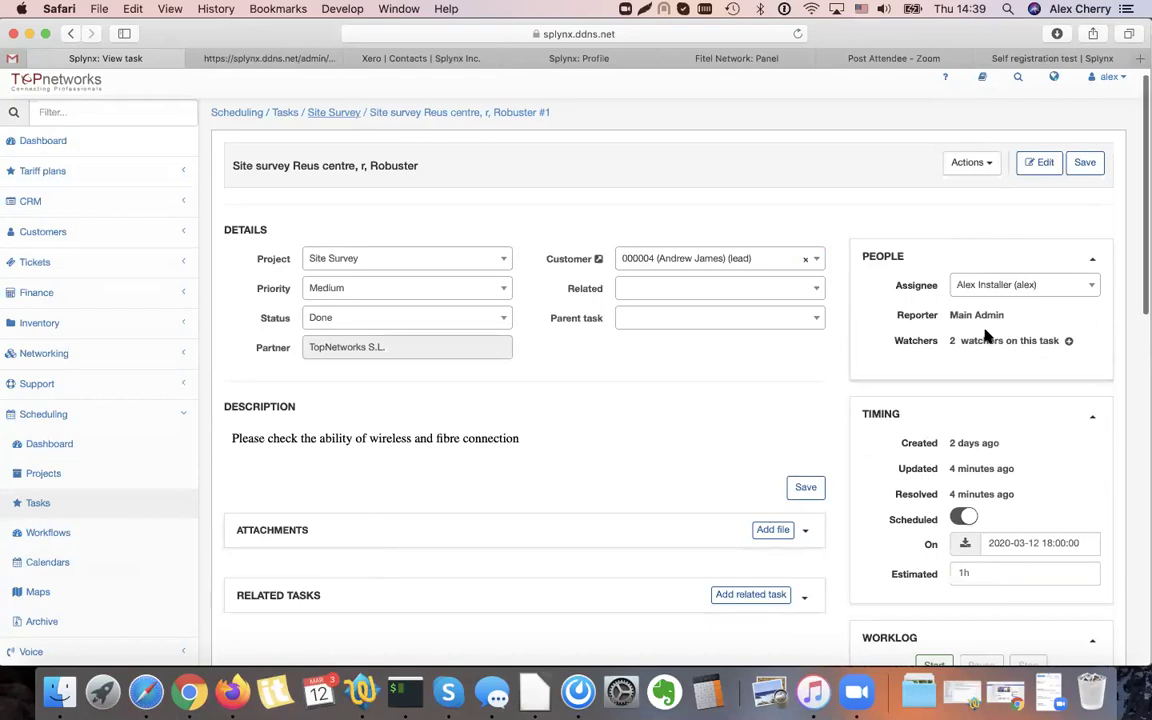
# Check the task's watchers and checklist, then expand CRM in the sidebar
pyautogui.moveTo(983, 338)
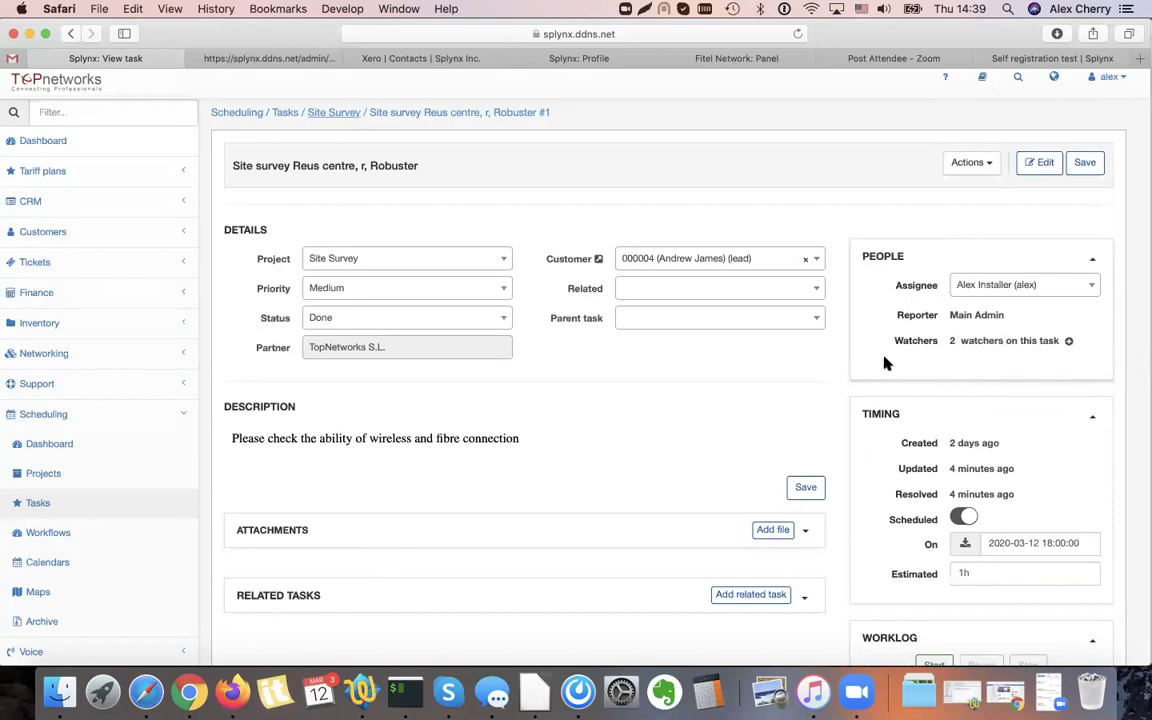
pyautogui.scroll(-5, 884, 364)
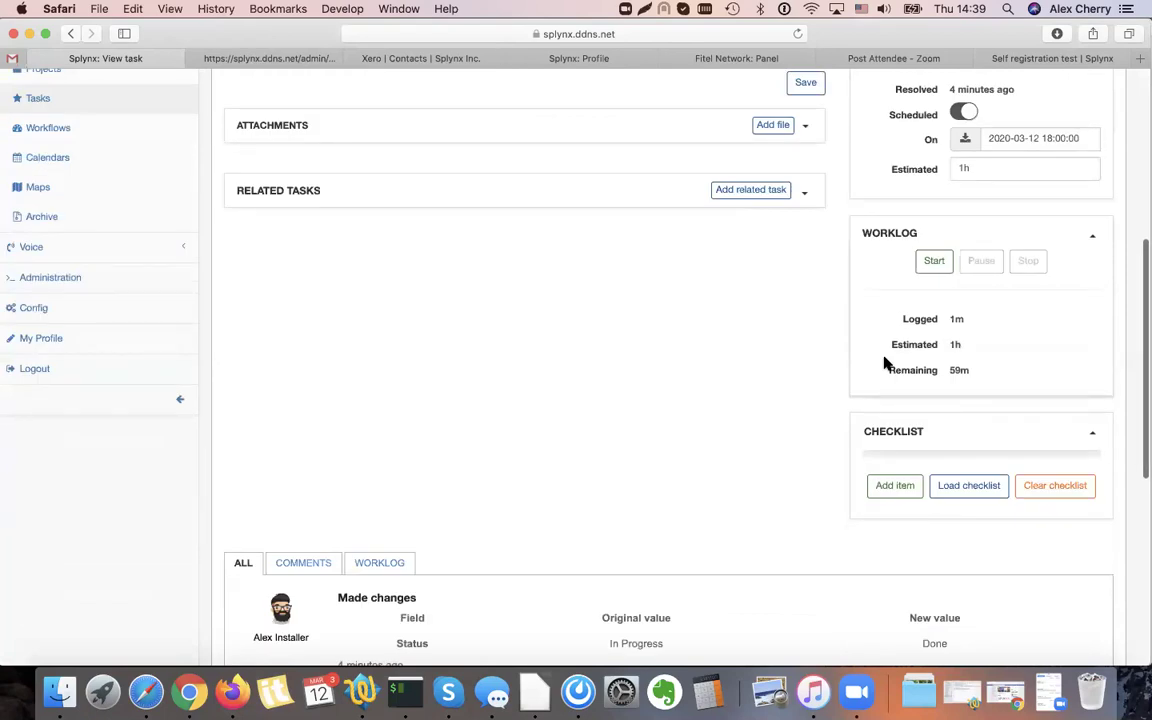
pyautogui.scroll(5, 884, 364)
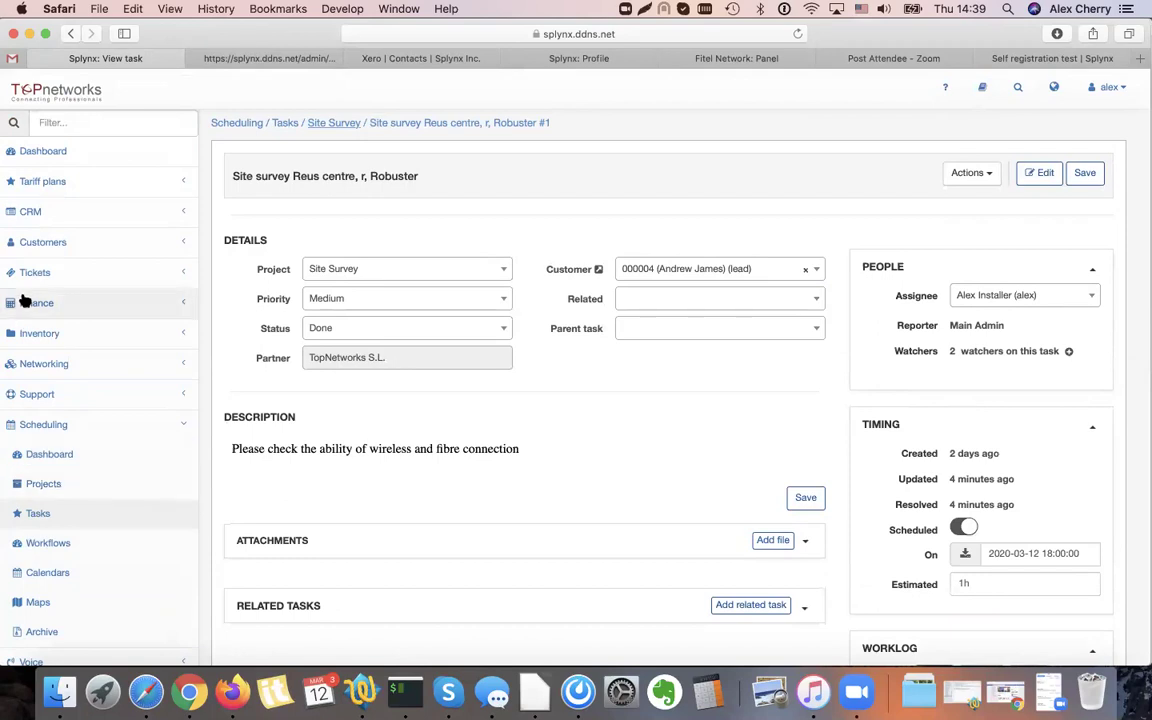
pyautogui.click(68, 210)
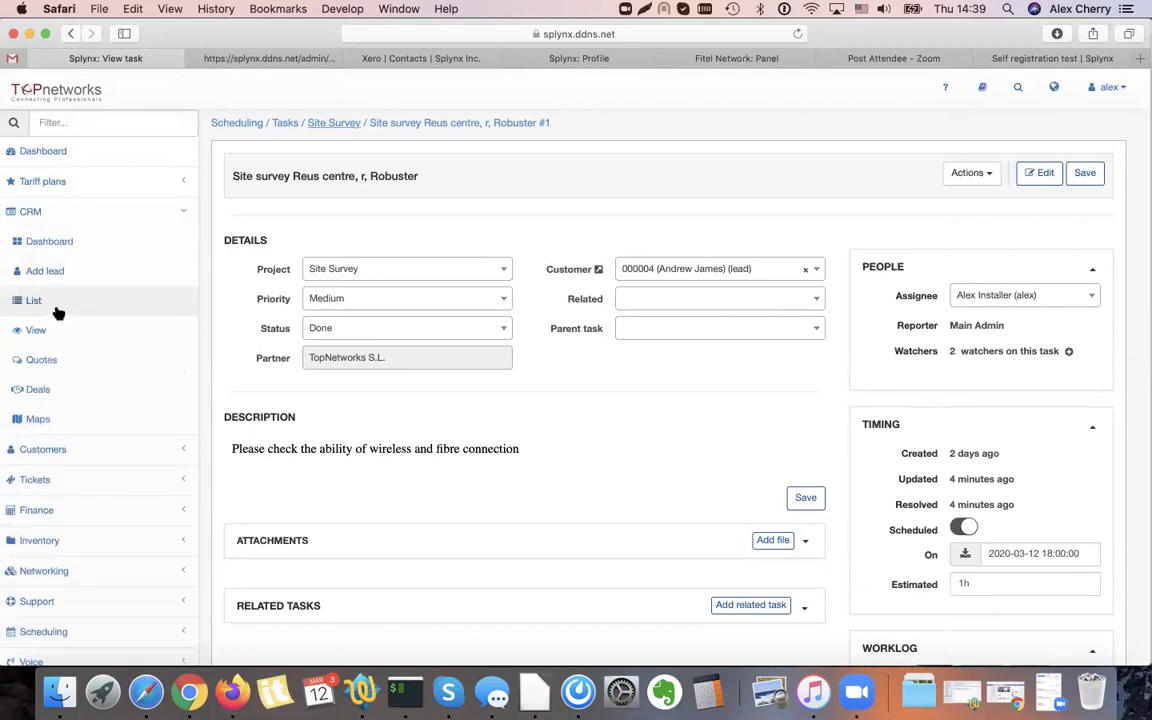
# Open a lead from the CRM leads list and start converting it to a customer
pyautogui.click(56, 302)
pyautogui.doubleClick(568, 314)
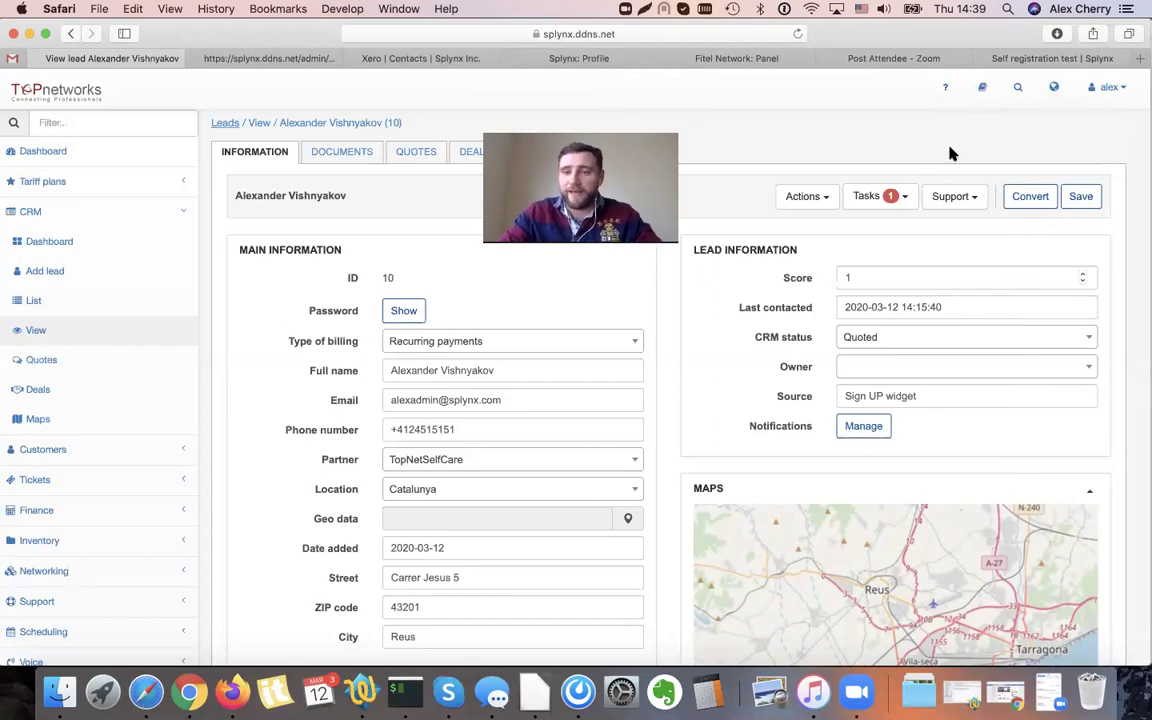
pyautogui.click(1031, 197)
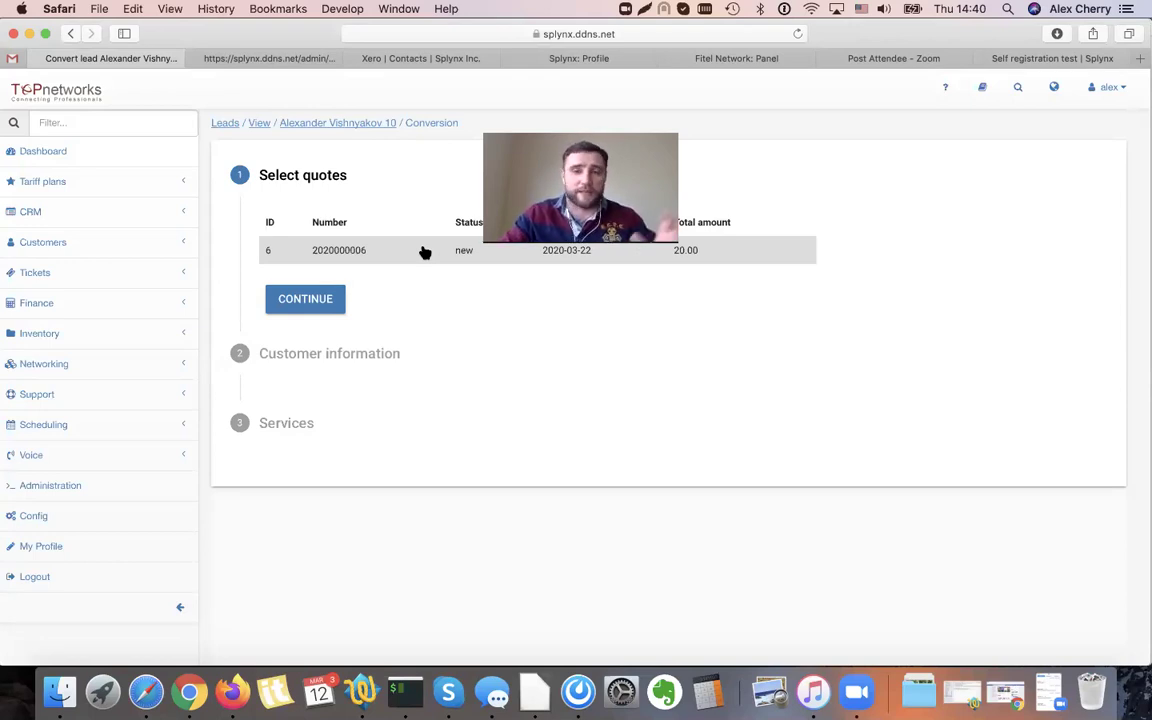
pyautogui.click(437, 260)
pyautogui.click(437, 260)
pyautogui.click(550, 300)
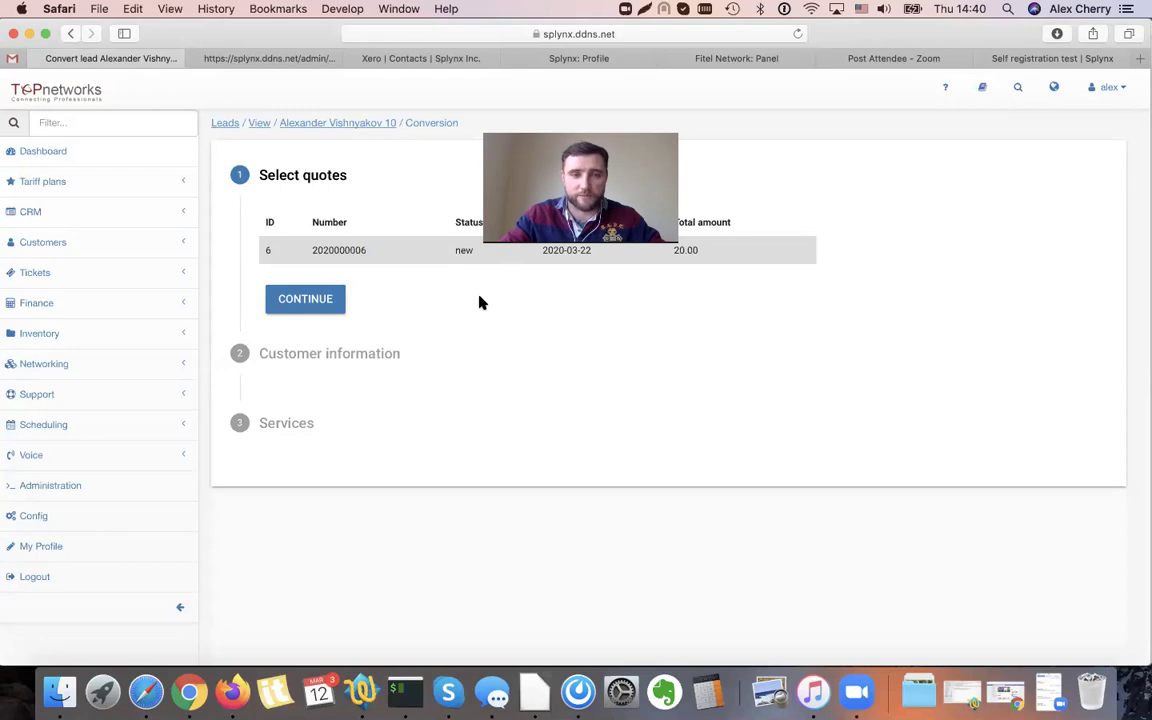
pyautogui.click(270, 298)
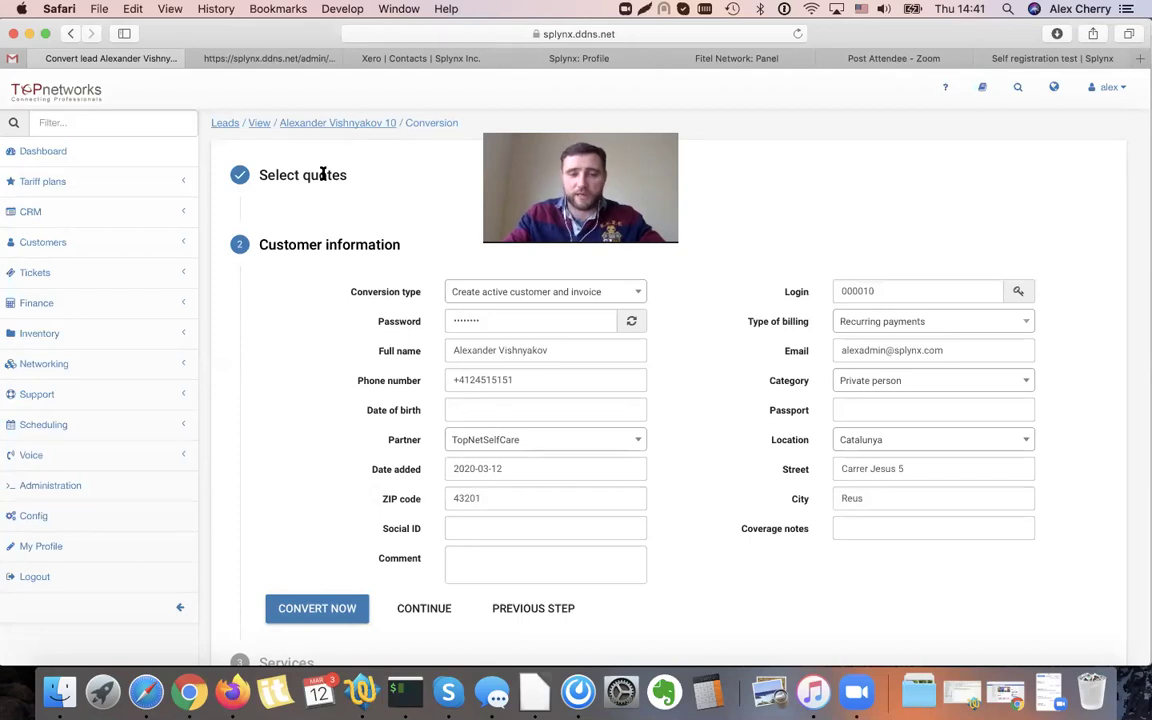
# Continue past customer information and expand the 10 Meganet internet service
pyautogui.scroll(-2, 400, 358)
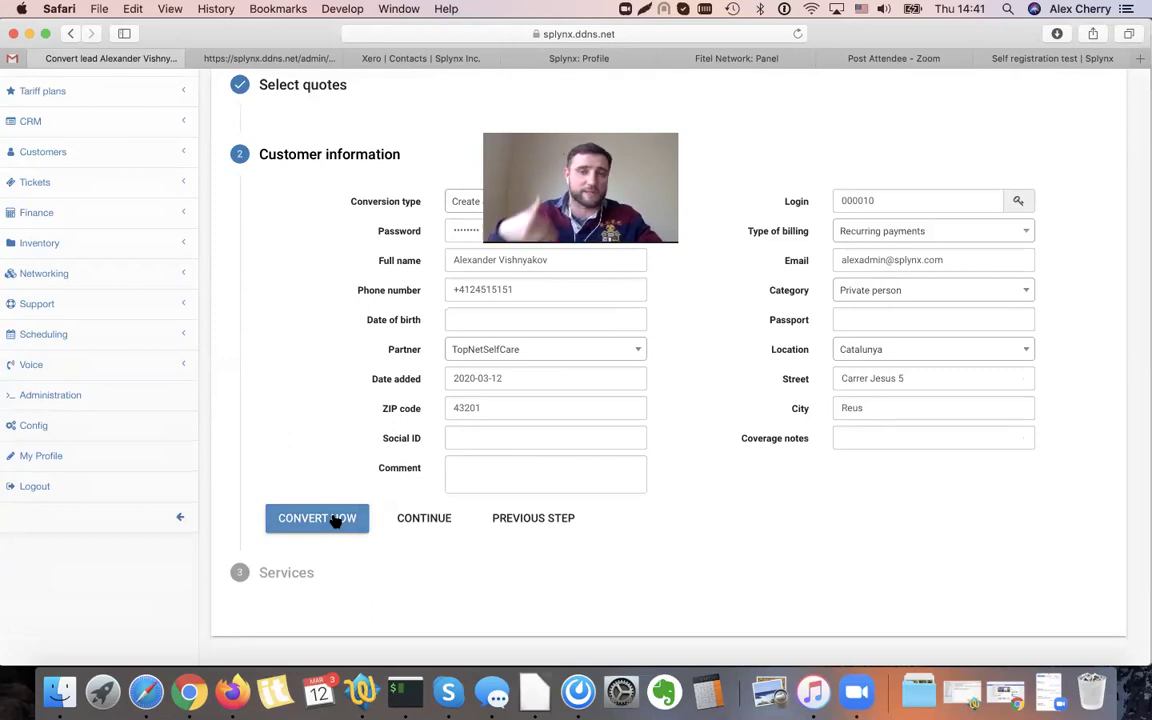
pyautogui.click(415, 528)
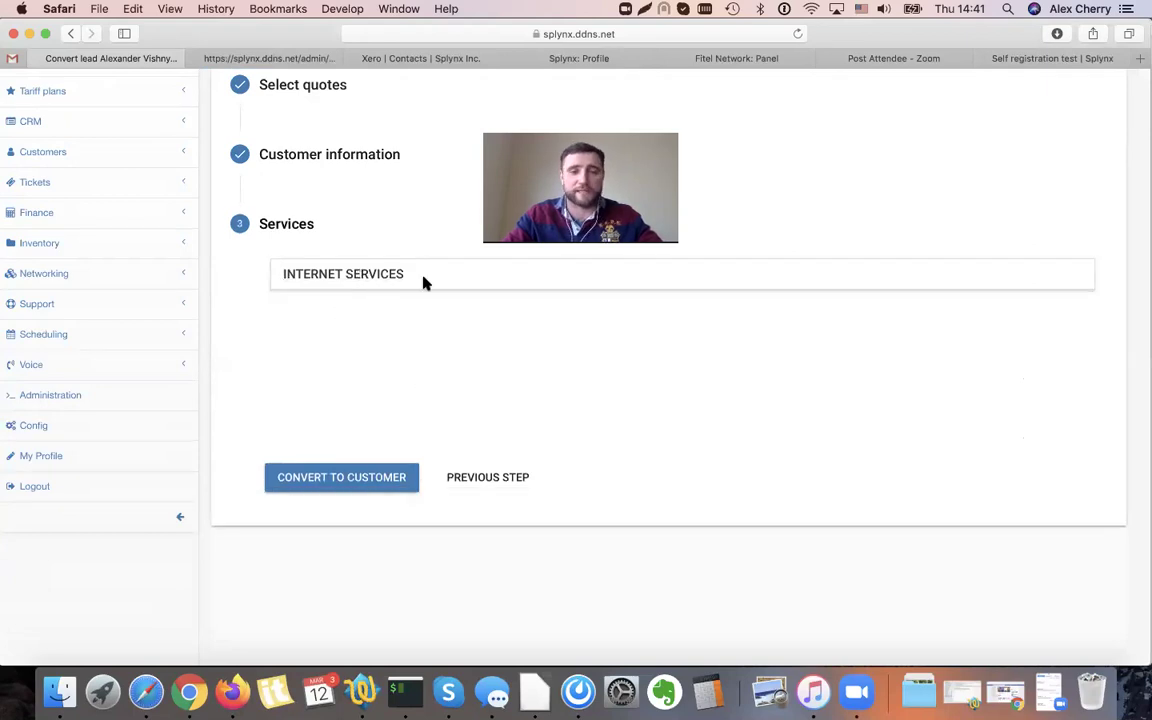
pyautogui.click(388, 277)
# Set the 10 Meganet service start date to 2020-03-01
pyautogui.scroll(-3, 697, 379)
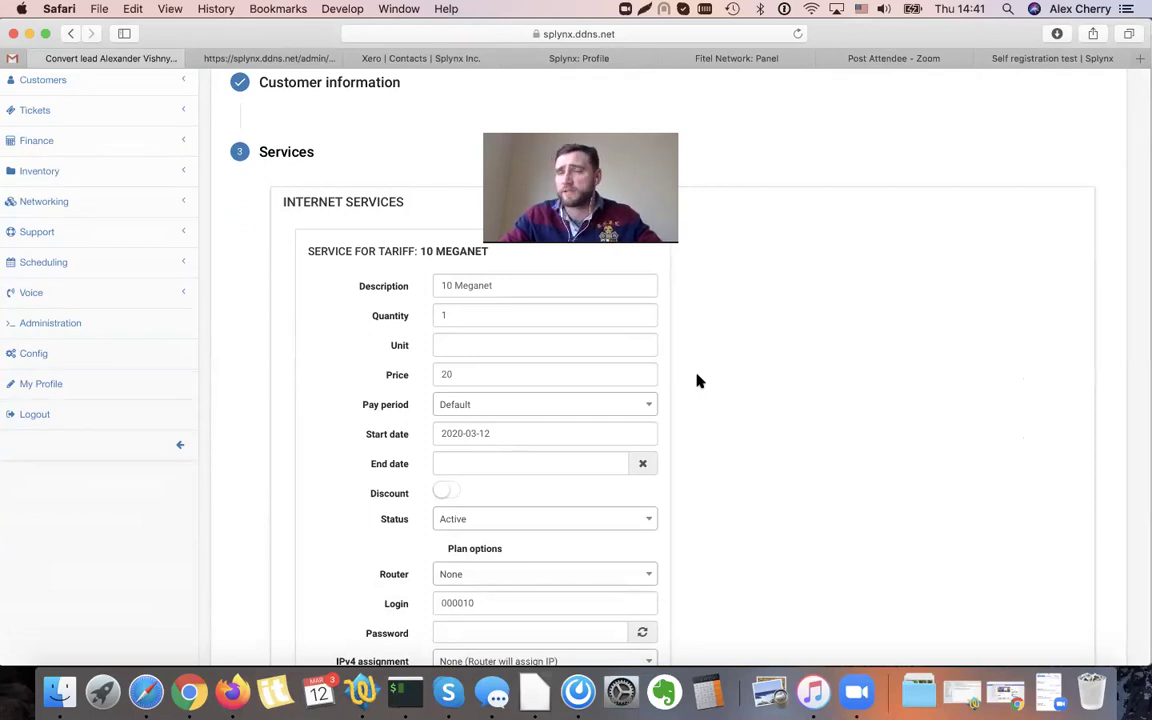
pyautogui.click(515, 427)
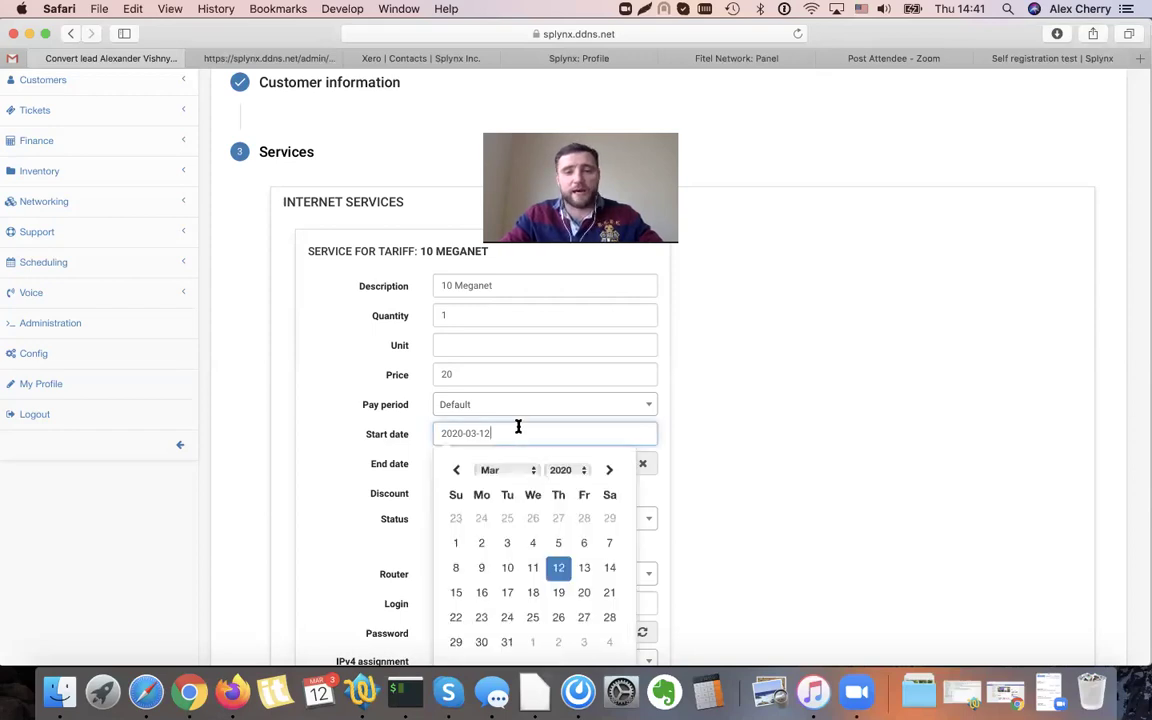
pyautogui.click(610, 470)
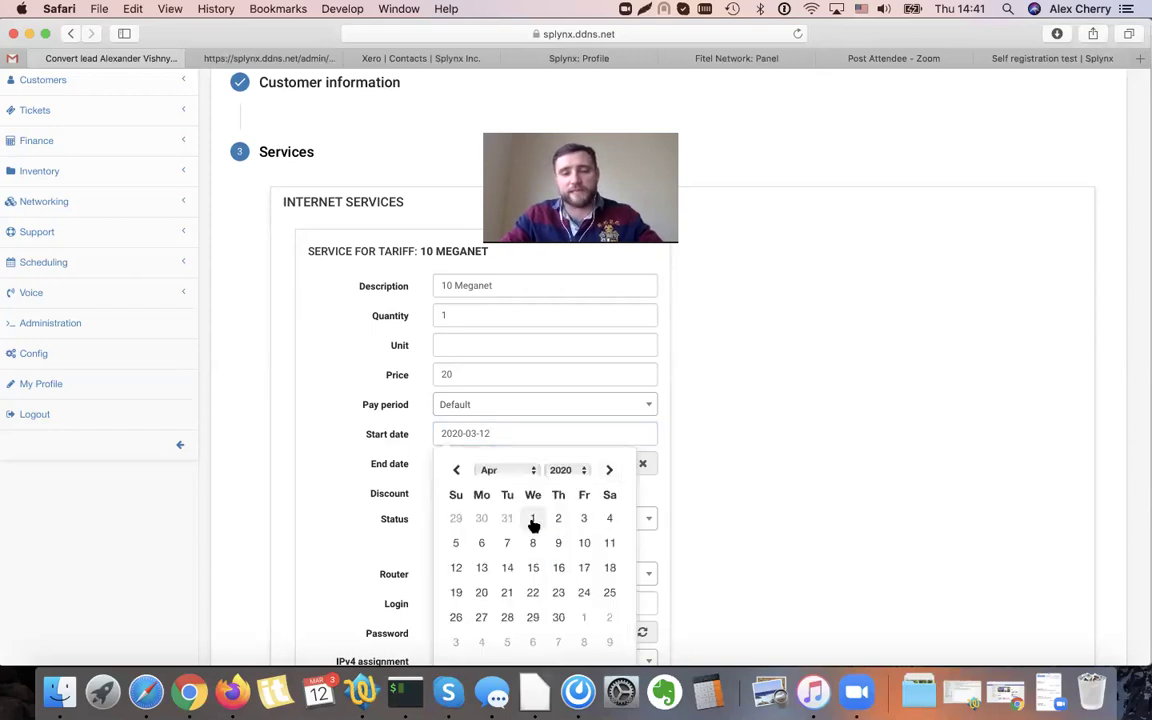
pyautogui.click(532, 519)
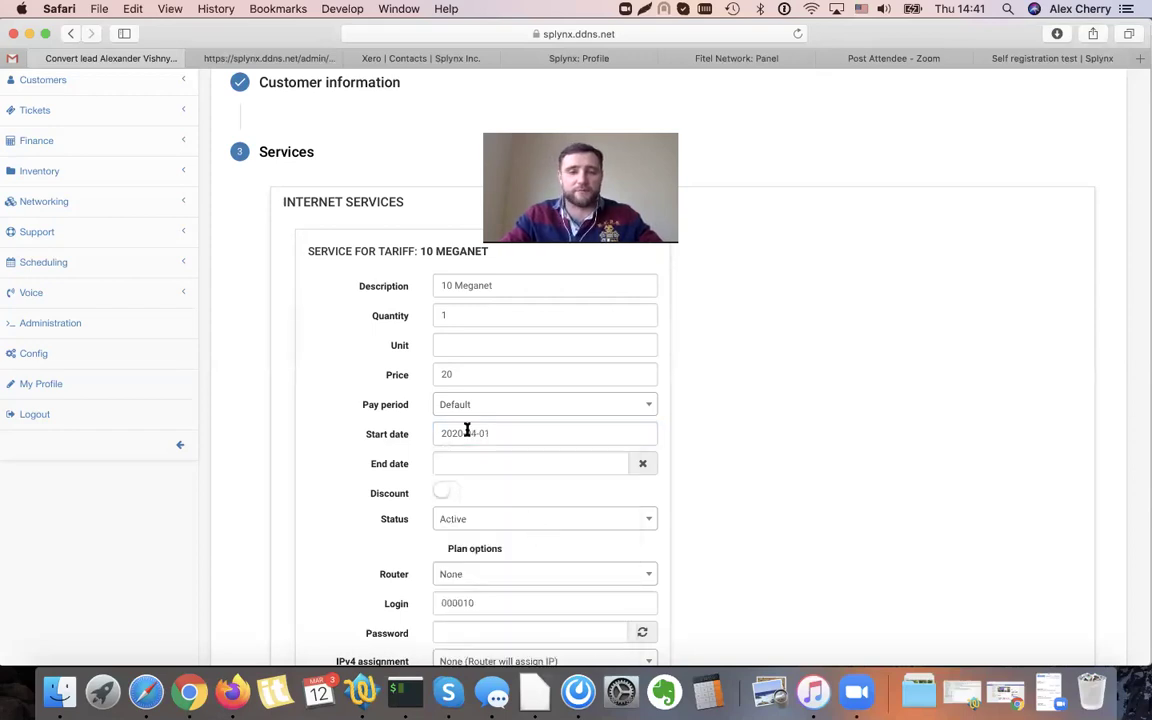
pyautogui.click(539, 438)
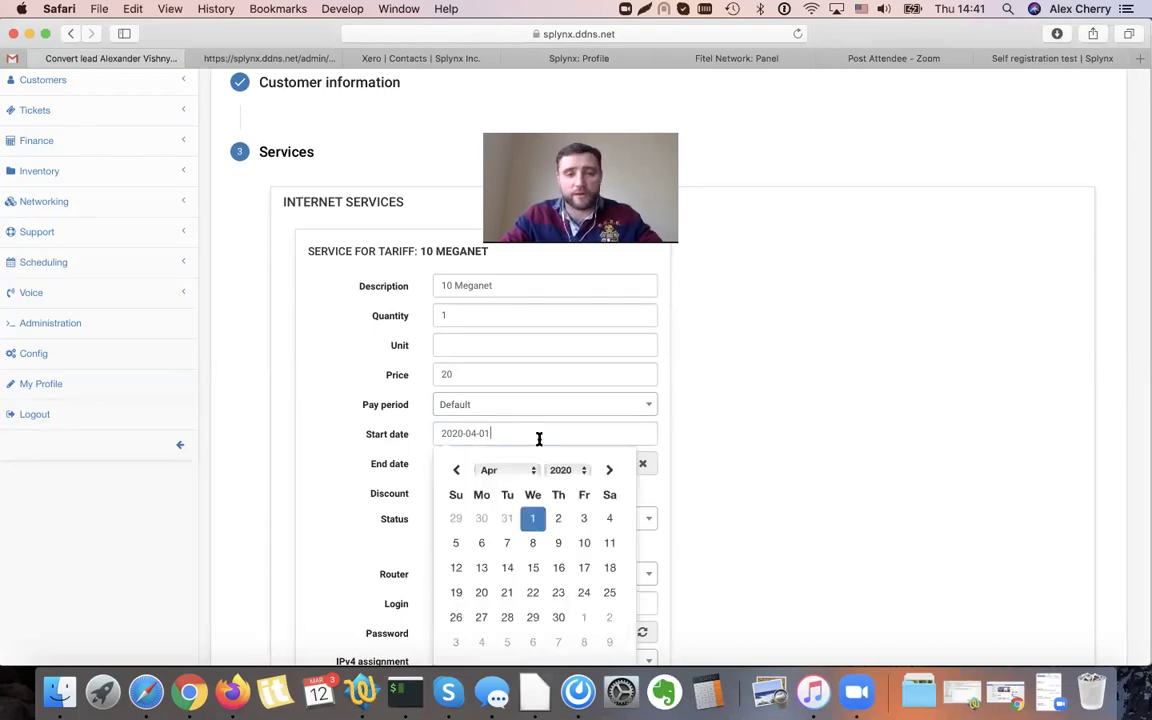
pyautogui.click(456, 470)
pyautogui.click(456, 542)
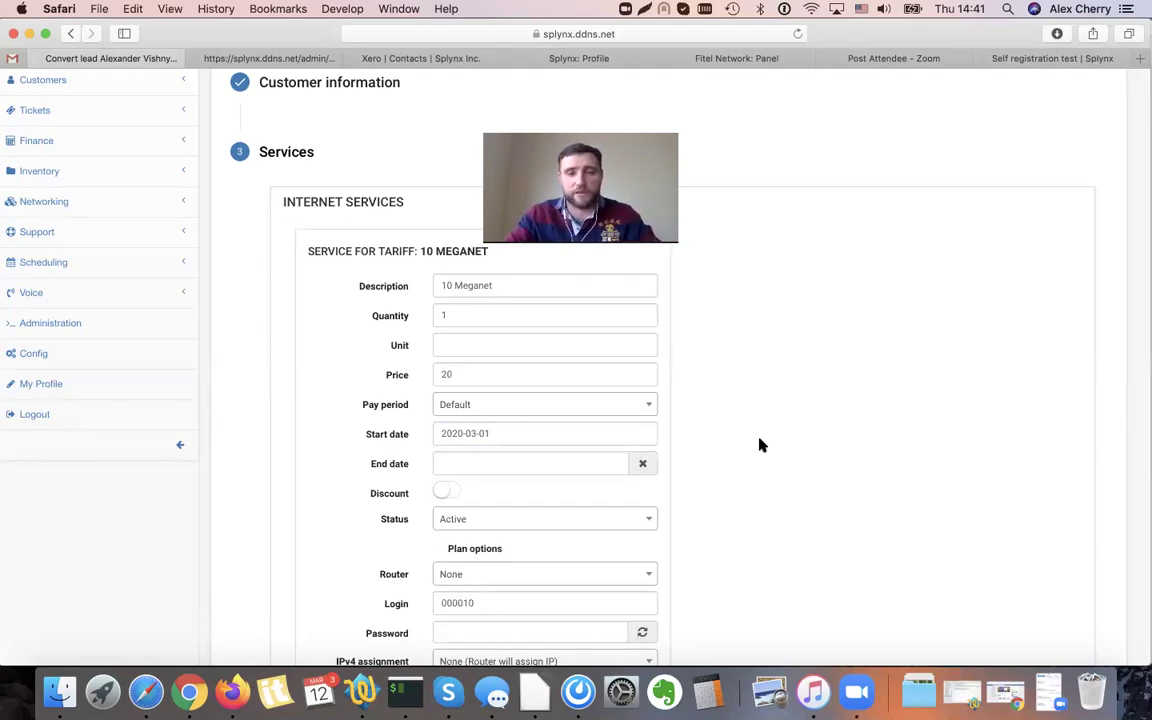
# Review the service login and password fields, then convert the lead to customer 000010
pyautogui.moveTo(421, 253); pyautogui.dragTo(484, 250)
pyautogui.click(784, 347)
pyautogui.scroll(-2, 784, 347)
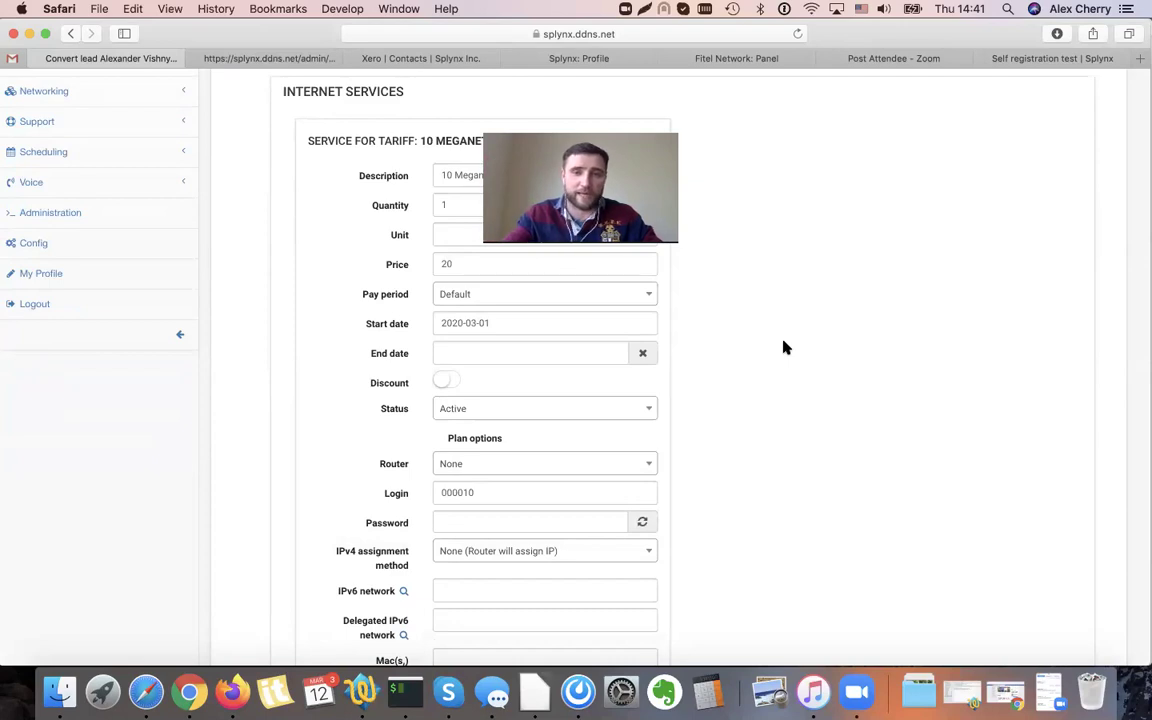
pyautogui.scroll(-4, 784, 347)
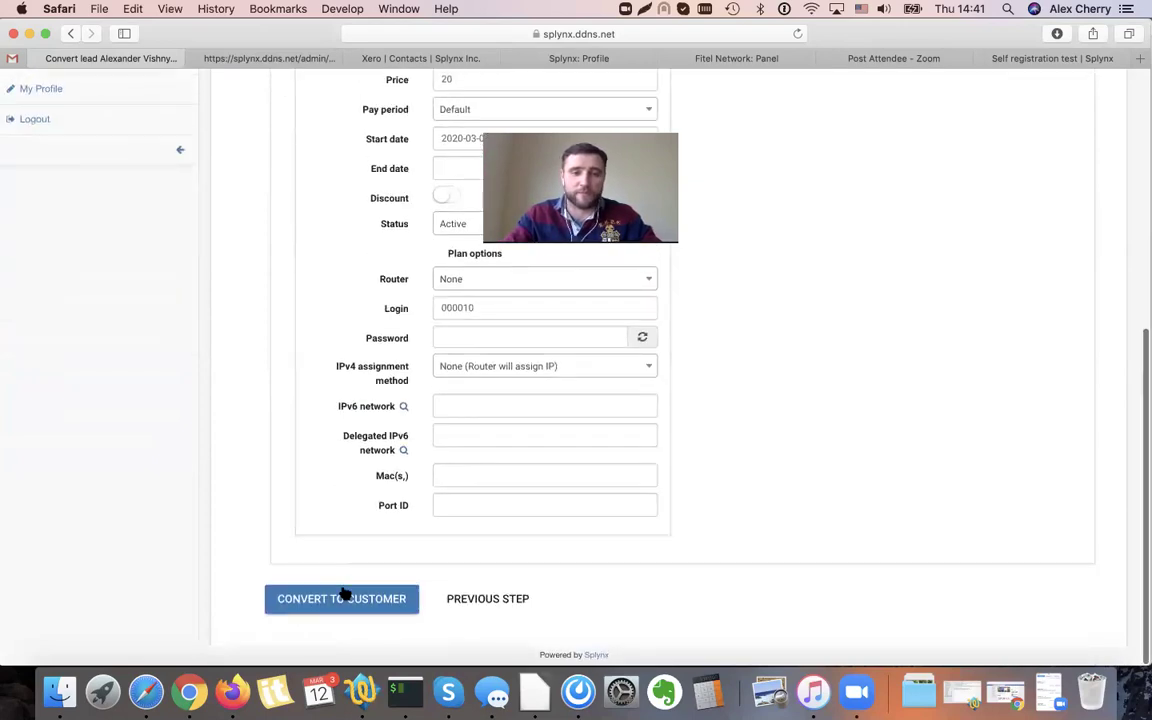
pyautogui.click(478, 307)
pyautogui.doubleClick(478, 307)
pyautogui.click(465, 339)
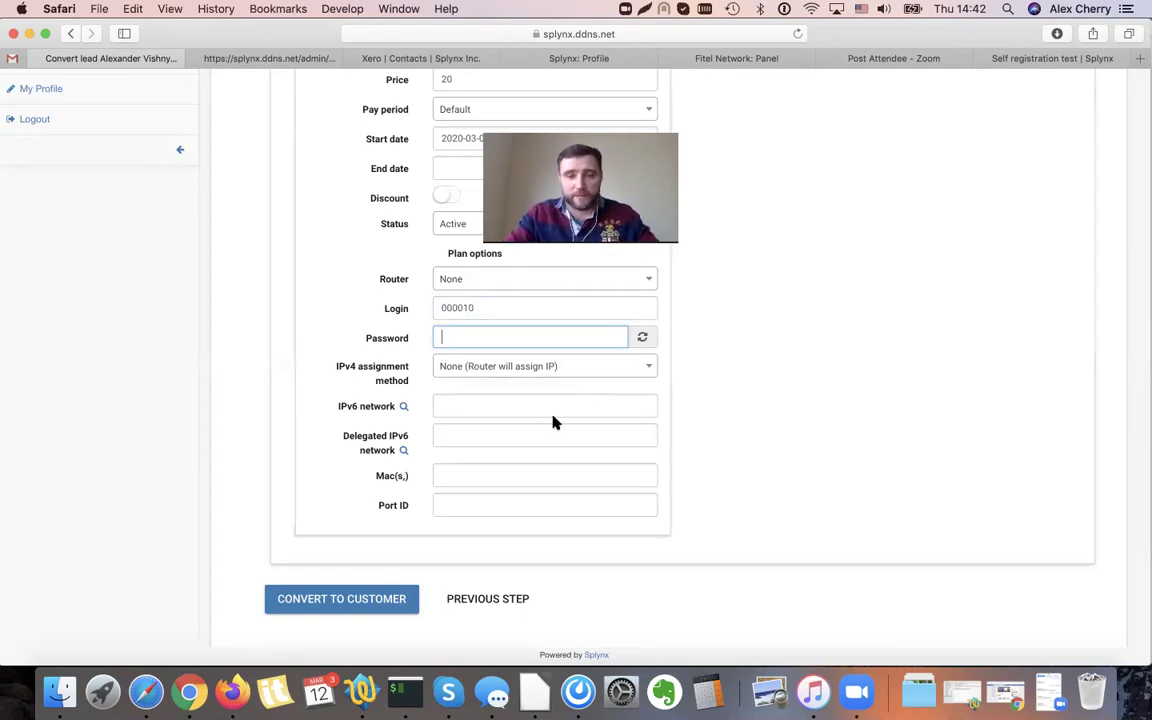
pyautogui.click(379, 606)
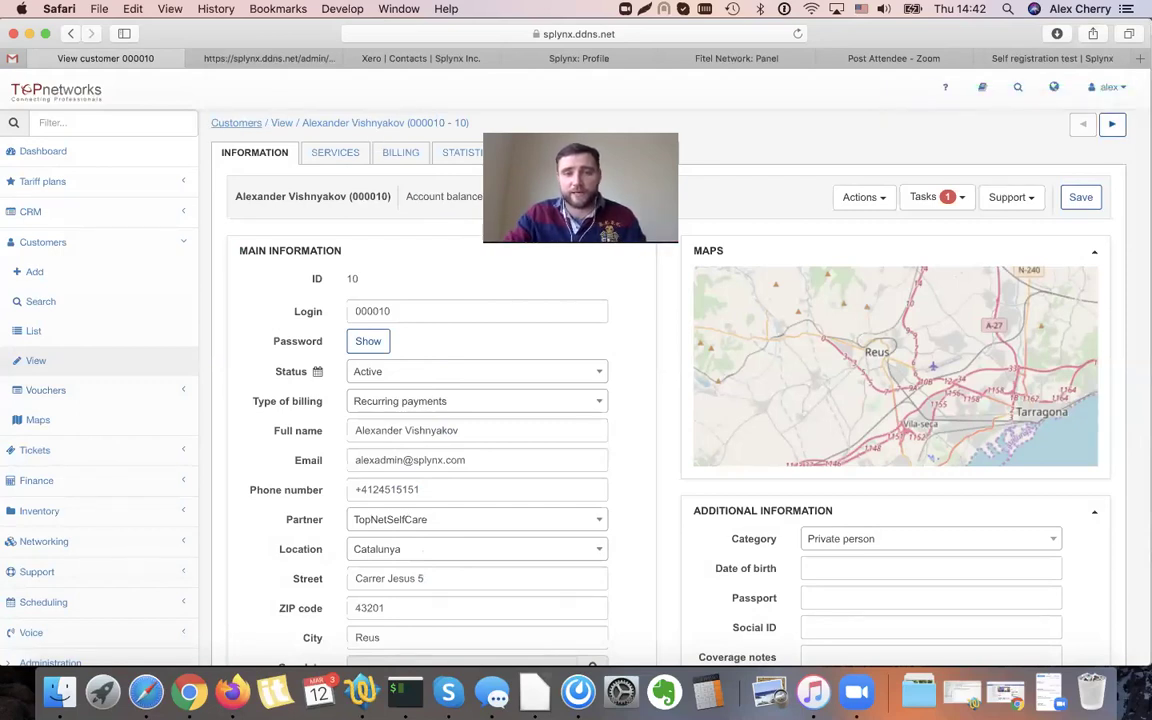
# Open the customer's unpaid 20.00 10 Meganet invoice as a tax invoice and check its 0.00 VAT
pyautogui.click(419, 163)
pyautogui.click(466, 187)
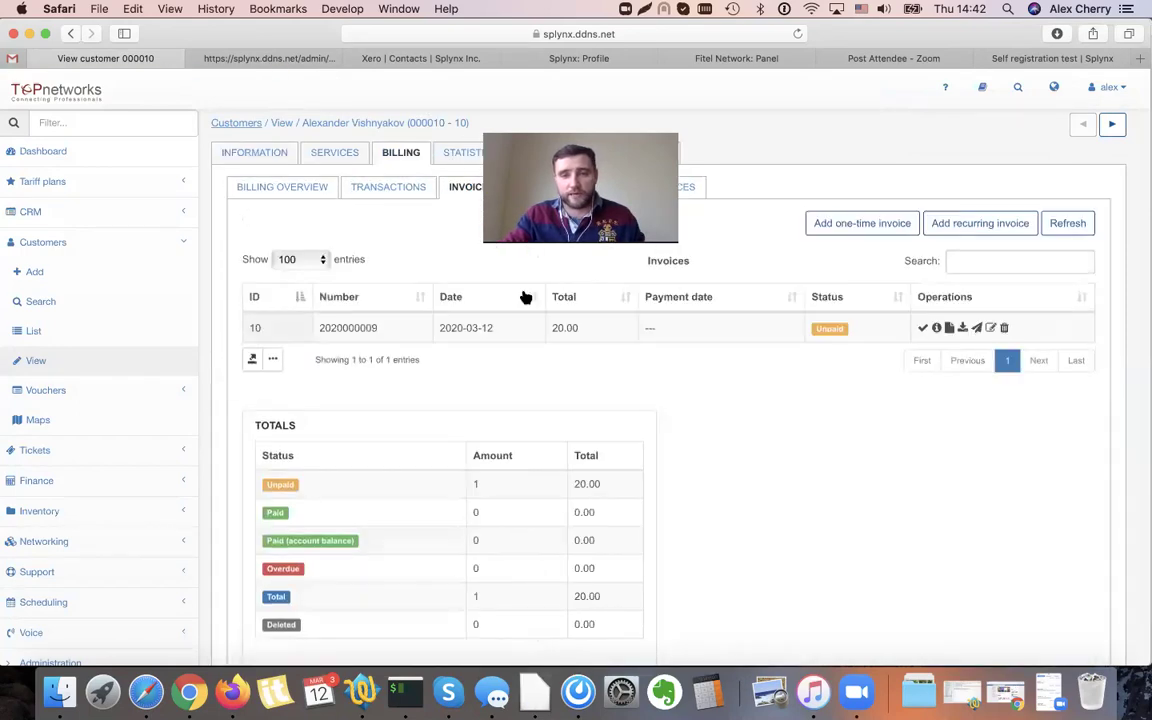
pyautogui.click(947, 328)
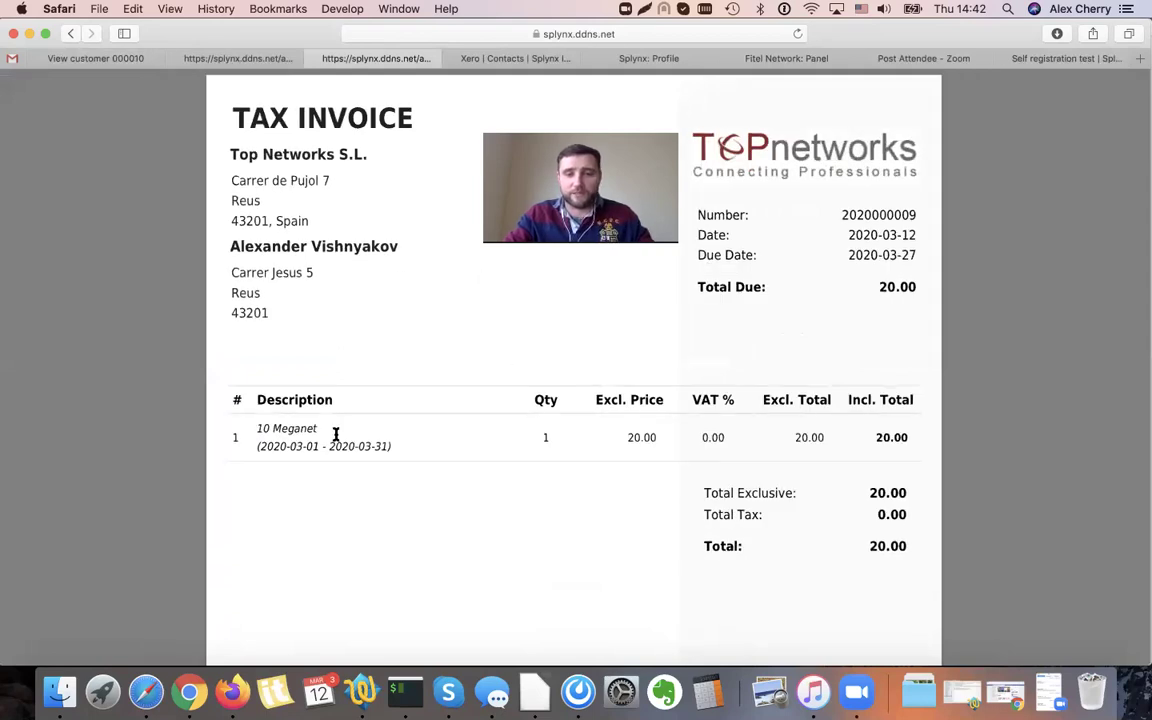
pyautogui.moveTo(704, 440); pyautogui.dragTo(732, 424)
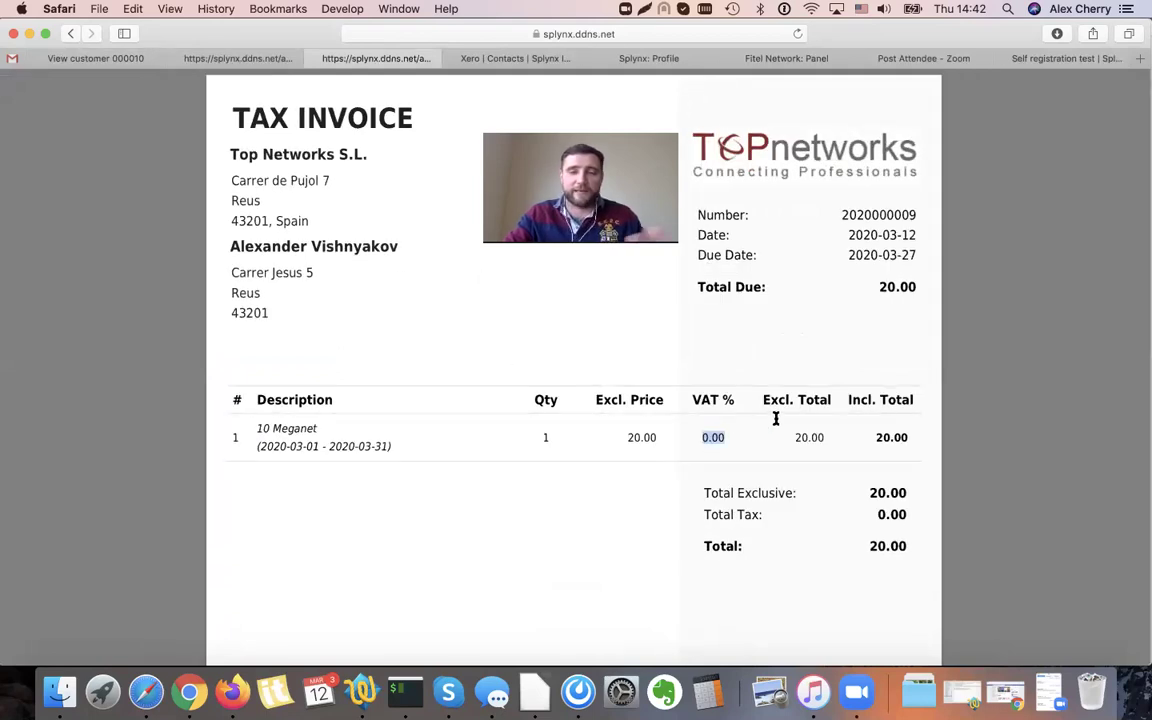
pyautogui.click(995, 350)
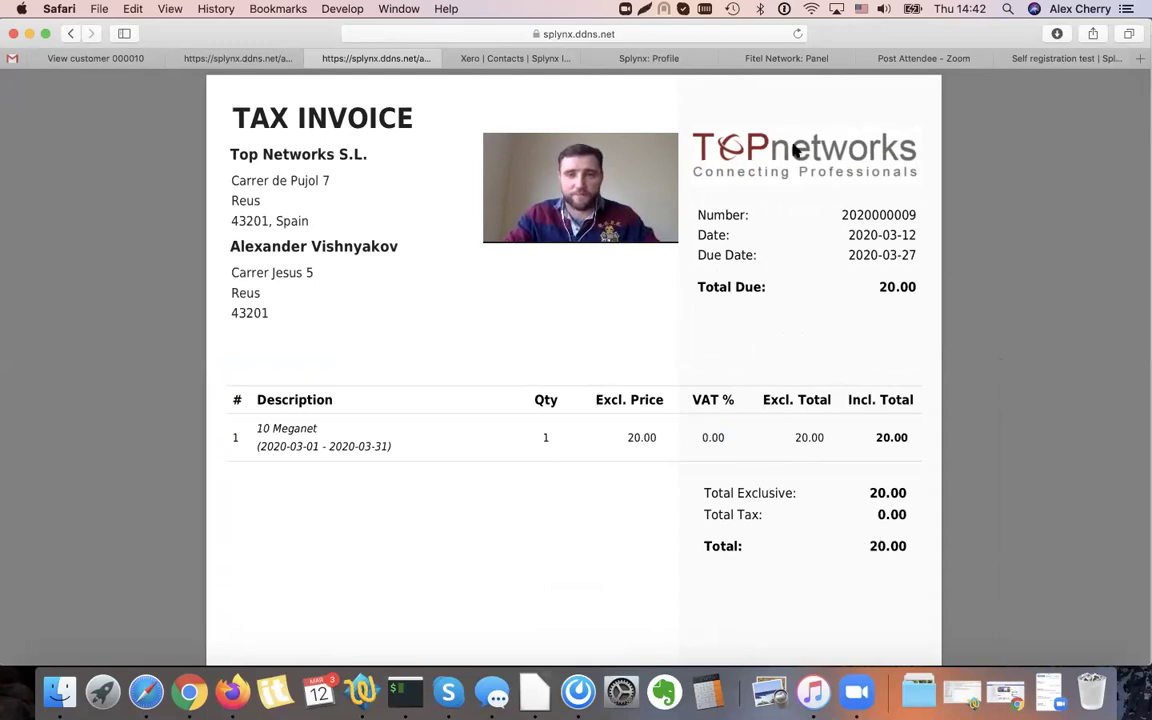
# Switch to the second Safari tab to show the customer's 20.00 monthly price quote
pyautogui.scroll(-5, 727, 477)
pyautogui.scroll(5, 727, 479)
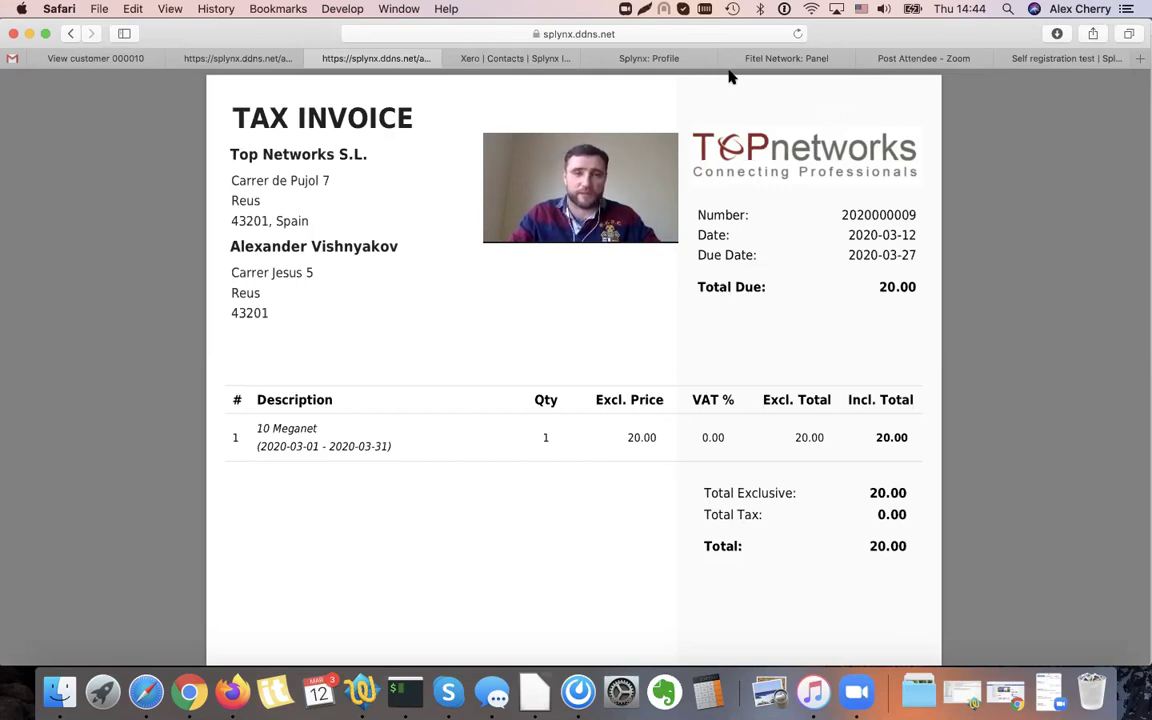
pyautogui.click(238, 60)
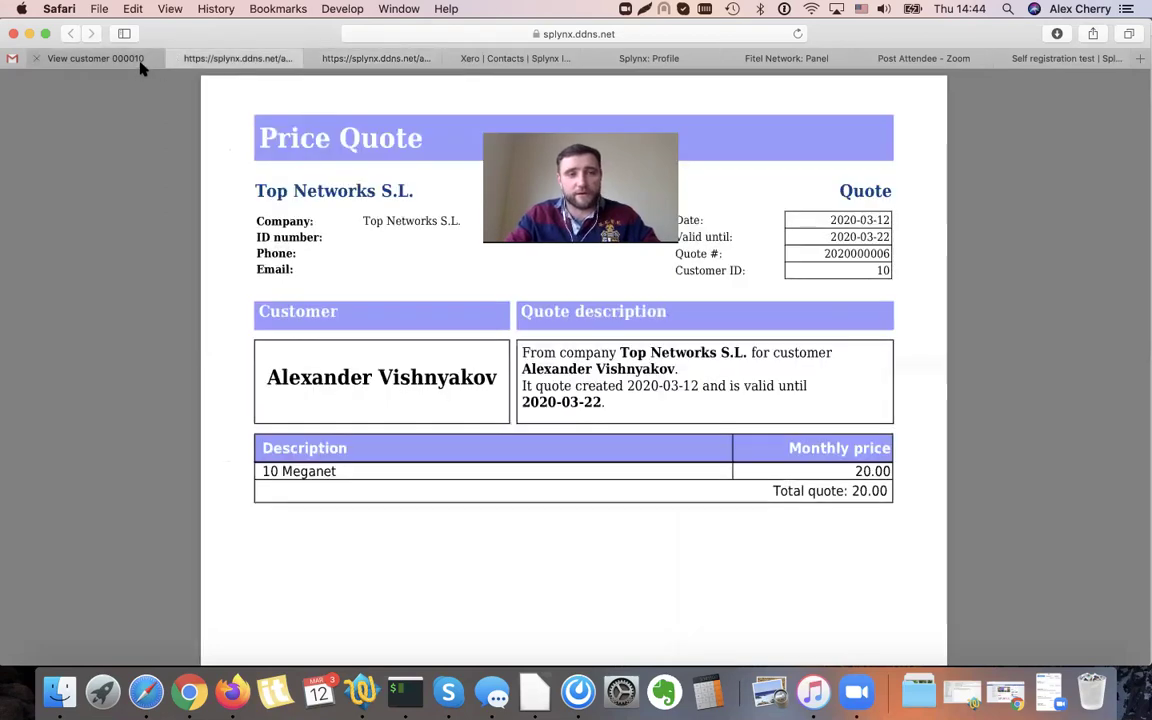
# Return to the customer's Information page, now showing a -20.00 account balance
pyautogui.click(141, 64)
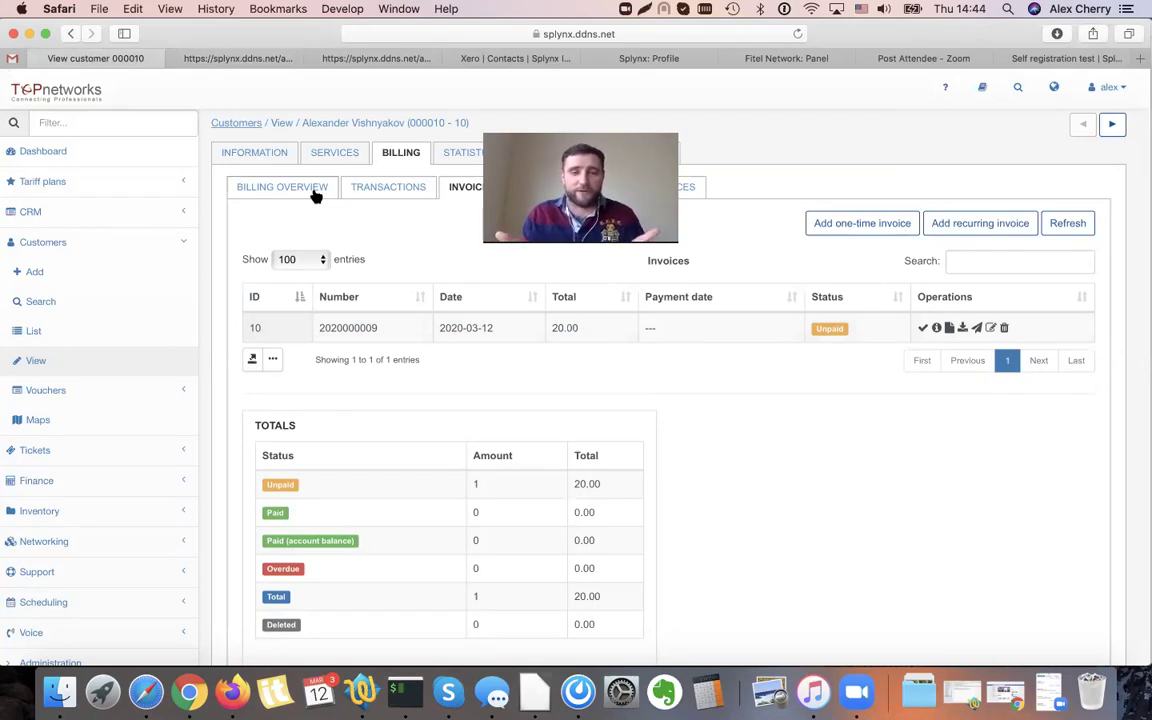
pyautogui.click(252, 160)
pyautogui.scroll(-10, 612, 380)
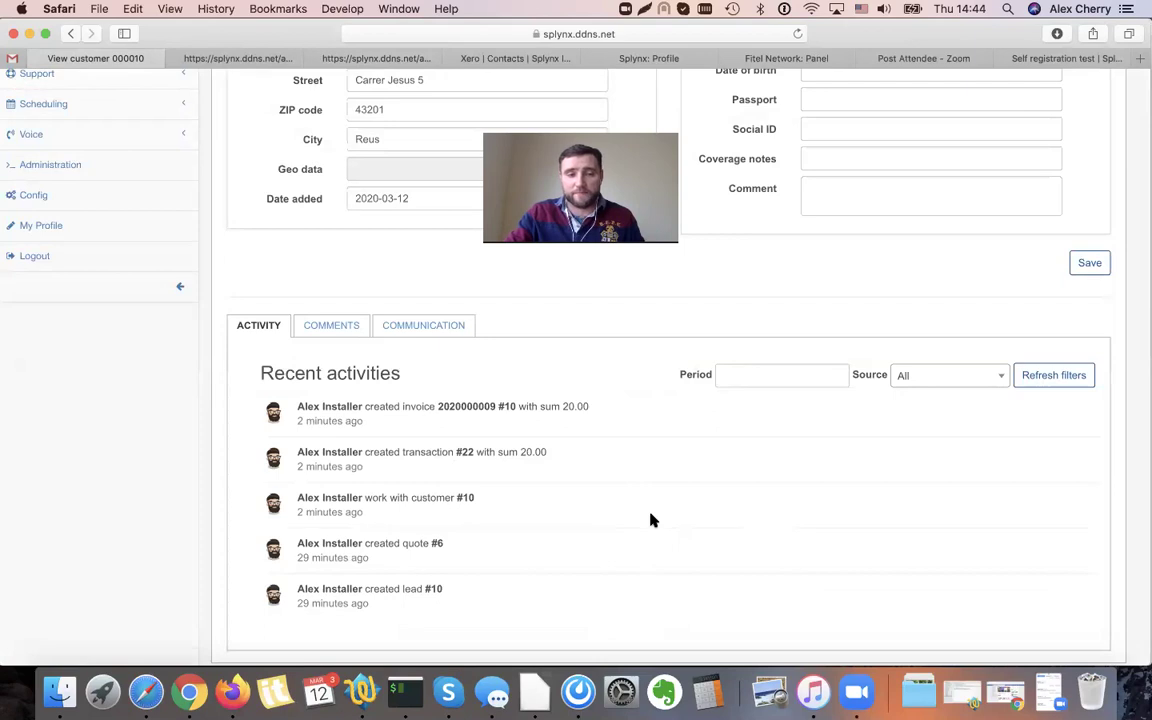
pyautogui.scroll(8, 650, 520)
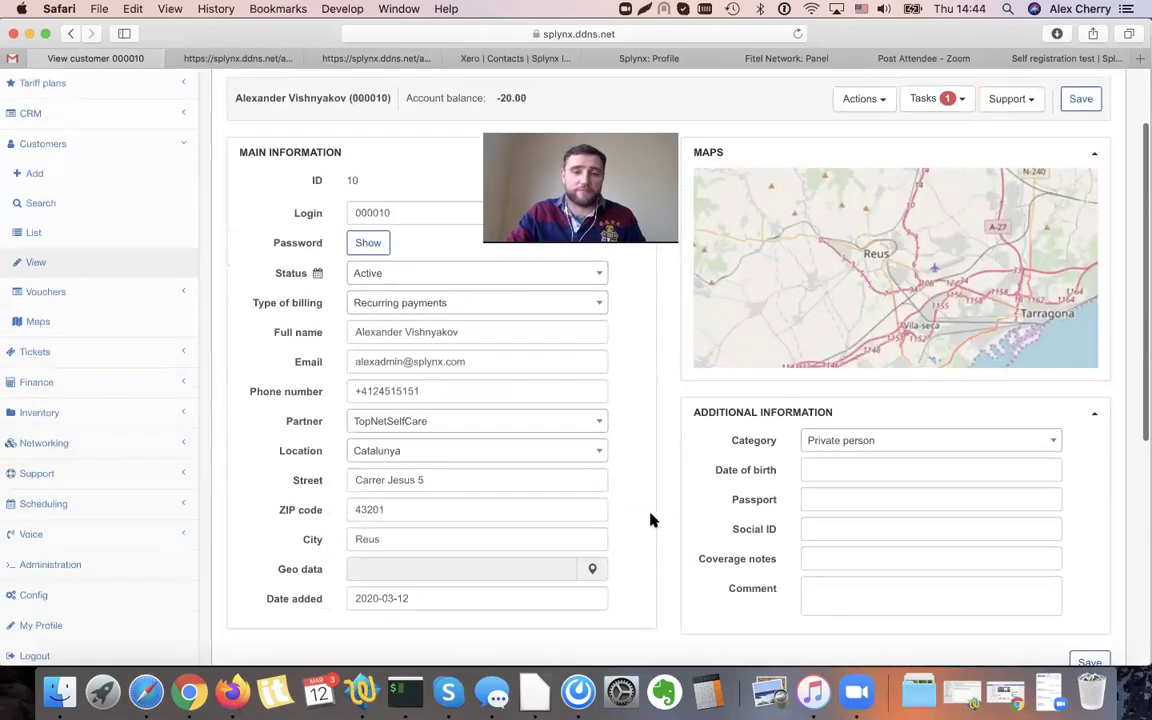
# Remove 'Carrer' from the geo address, locate it, and save coordinates 41.1545536,1.1081616
pyautogui.click(593, 571)
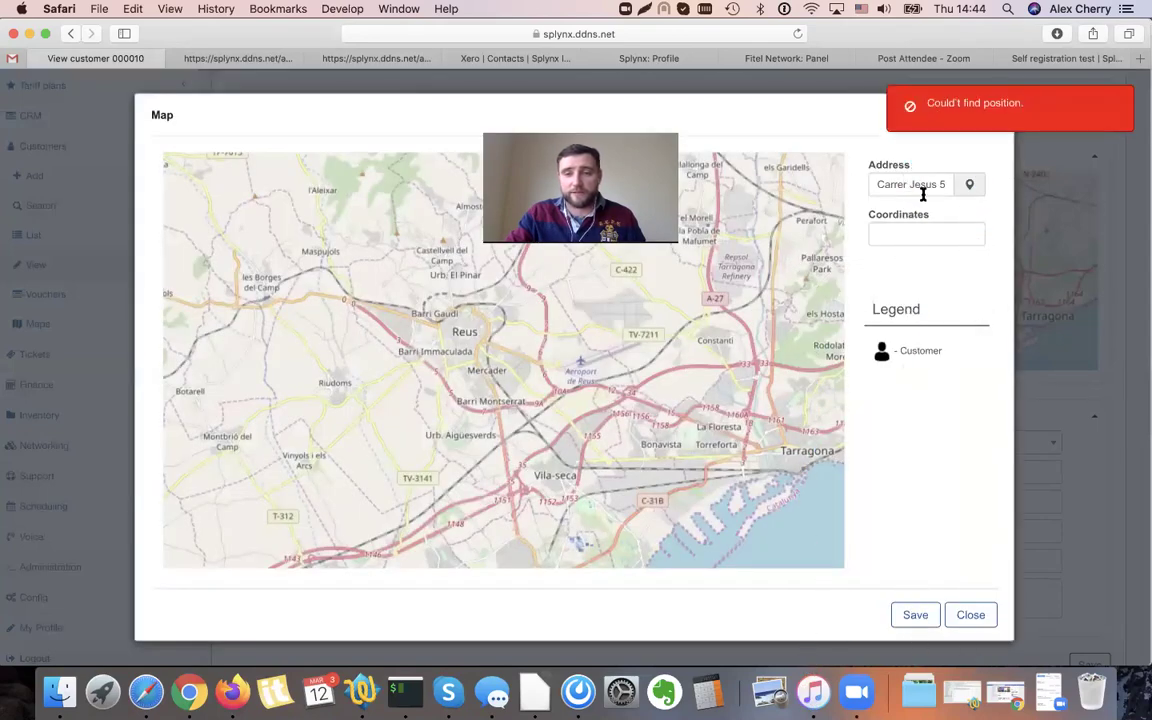
pyautogui.doubleClick(893, 181)
pyautogui.press('BackSpace')
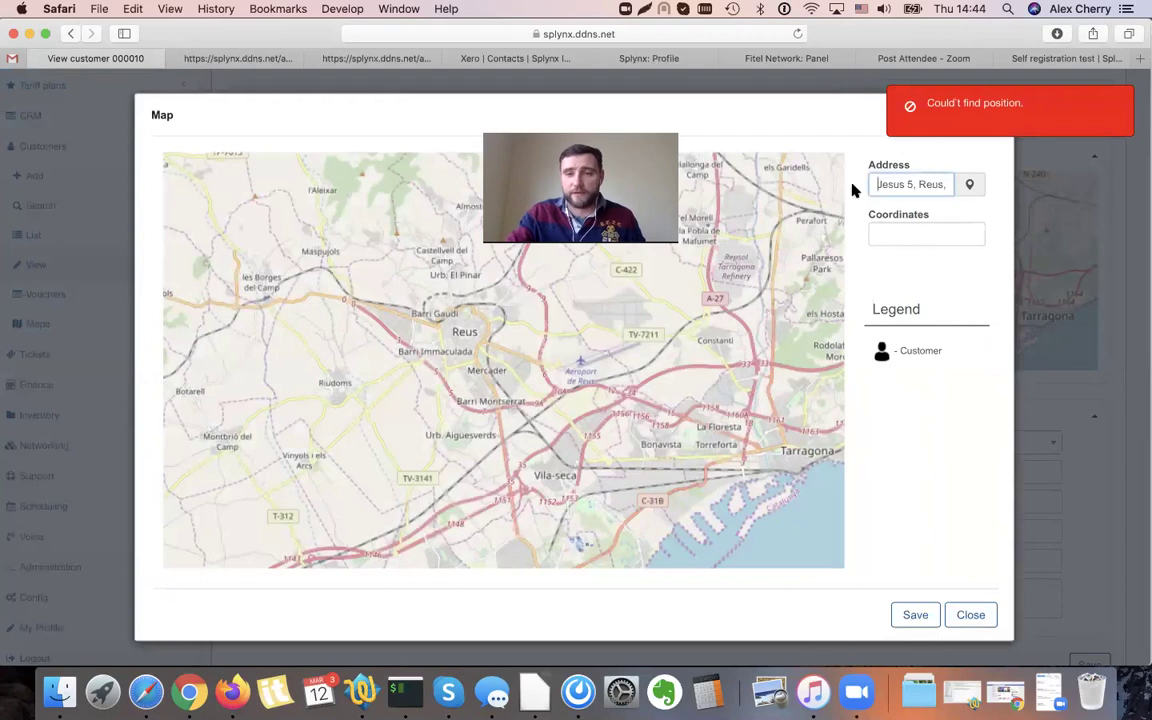
pyautogui.click(964, 188)
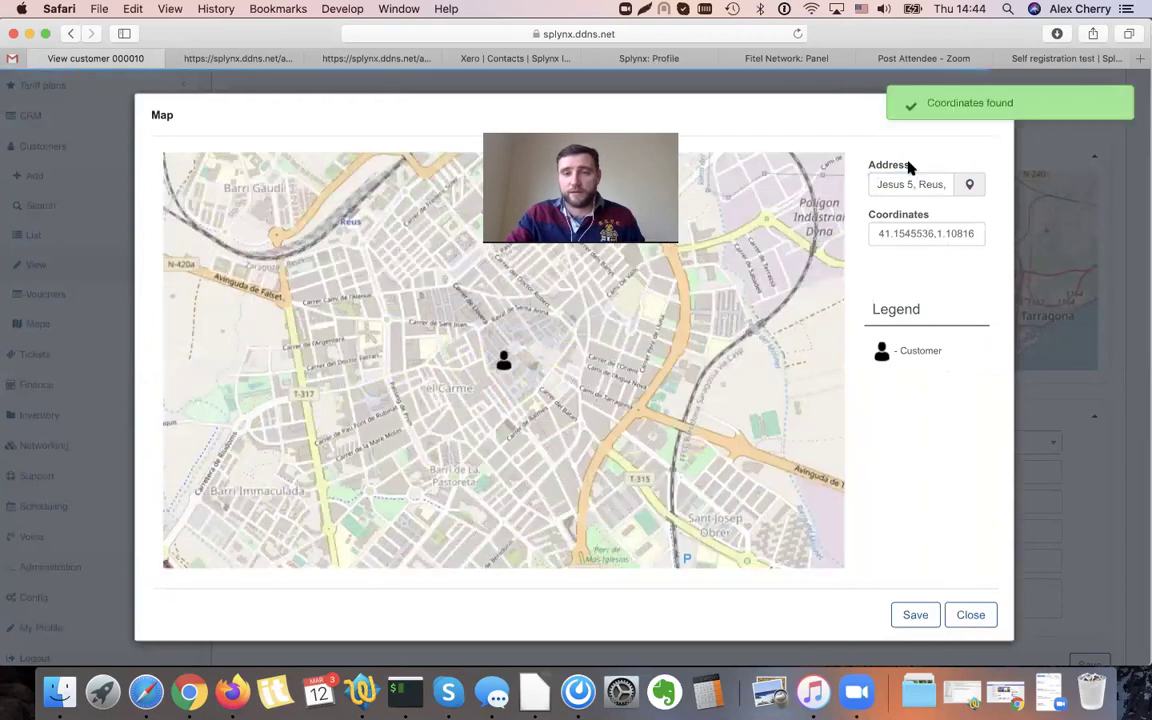
pyautogui.click(915, 614)
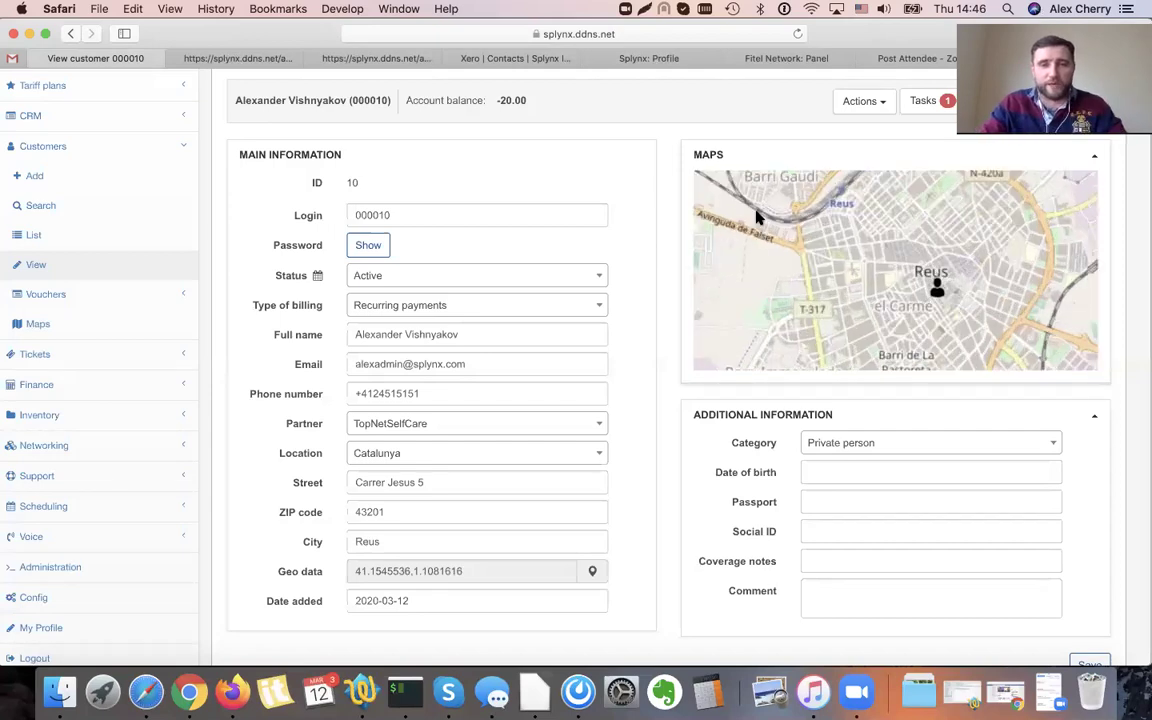
# Scroll to the top of the customer page and expand the Finance sidebar menu
pyautogui.scroll(2, 618, 209)
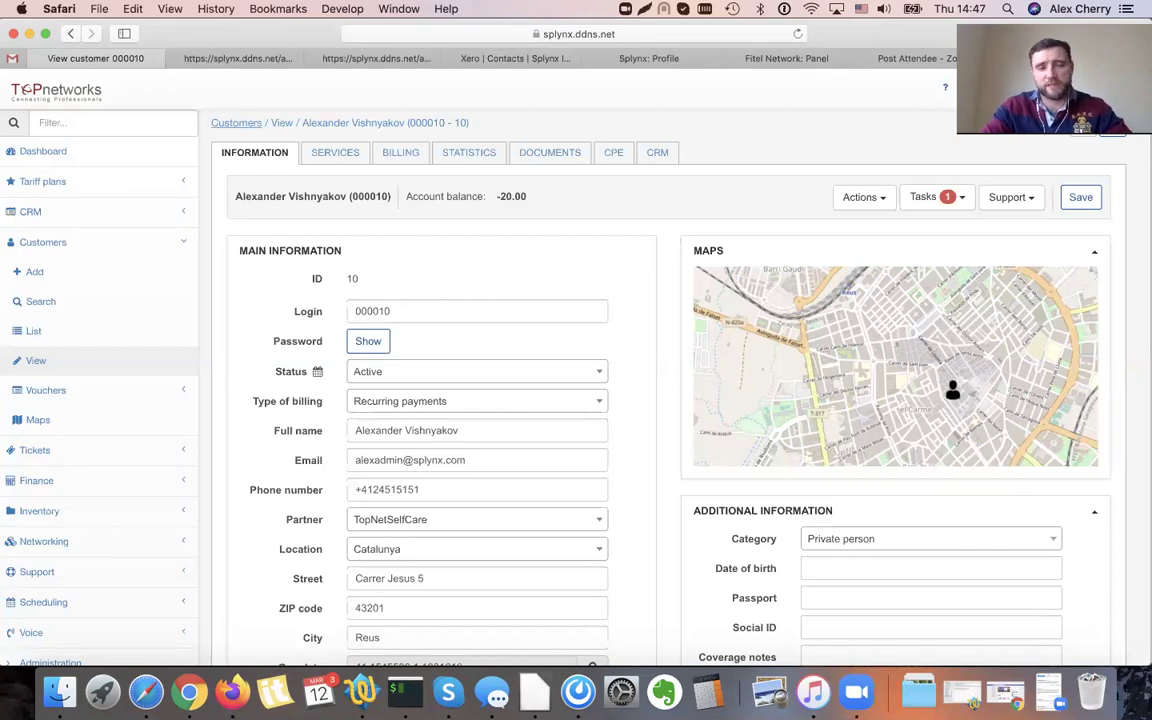
pyautogui.click(67, 480)
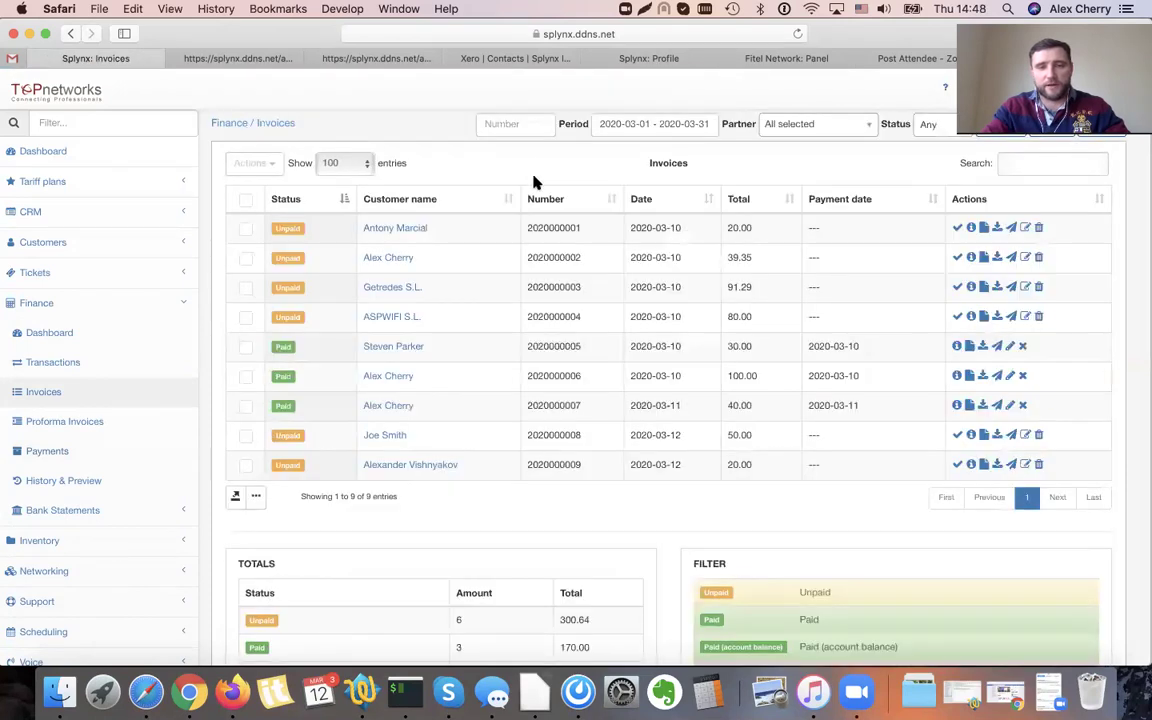
# Scroll through the March 2020 invoice totals (9 invoices, 470.64) and back up
pyautogui.scroll(-3, 545, 265)
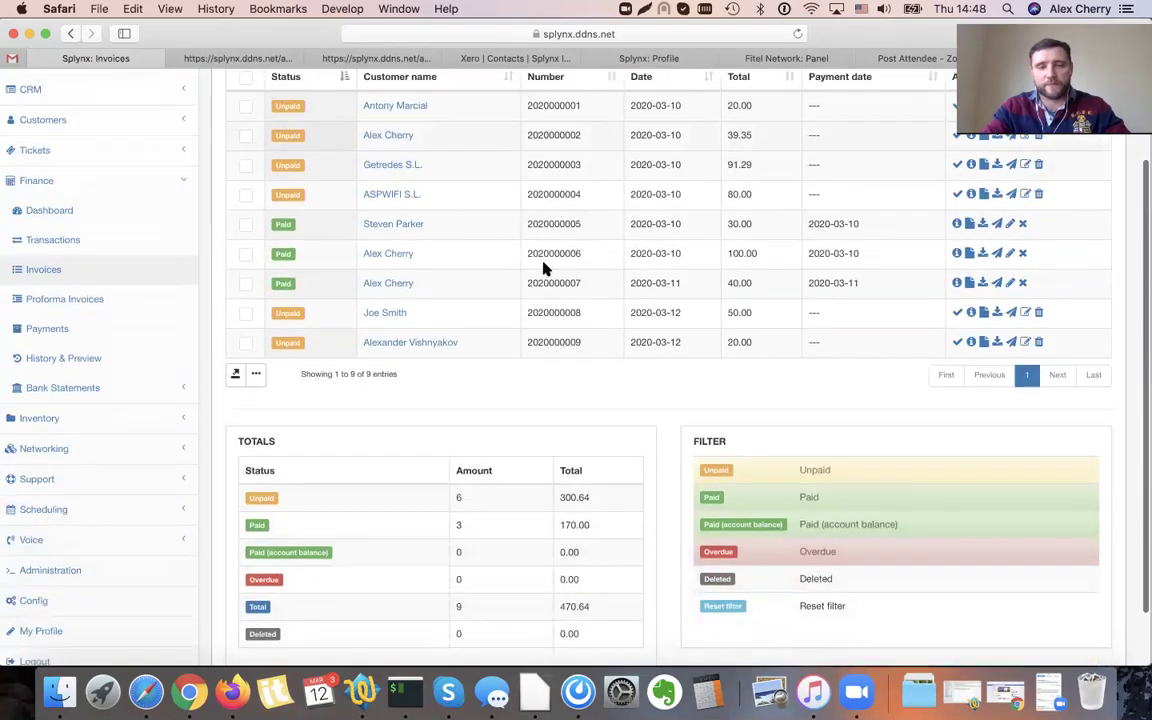
pyautogui.scroll(3, 545, 268)
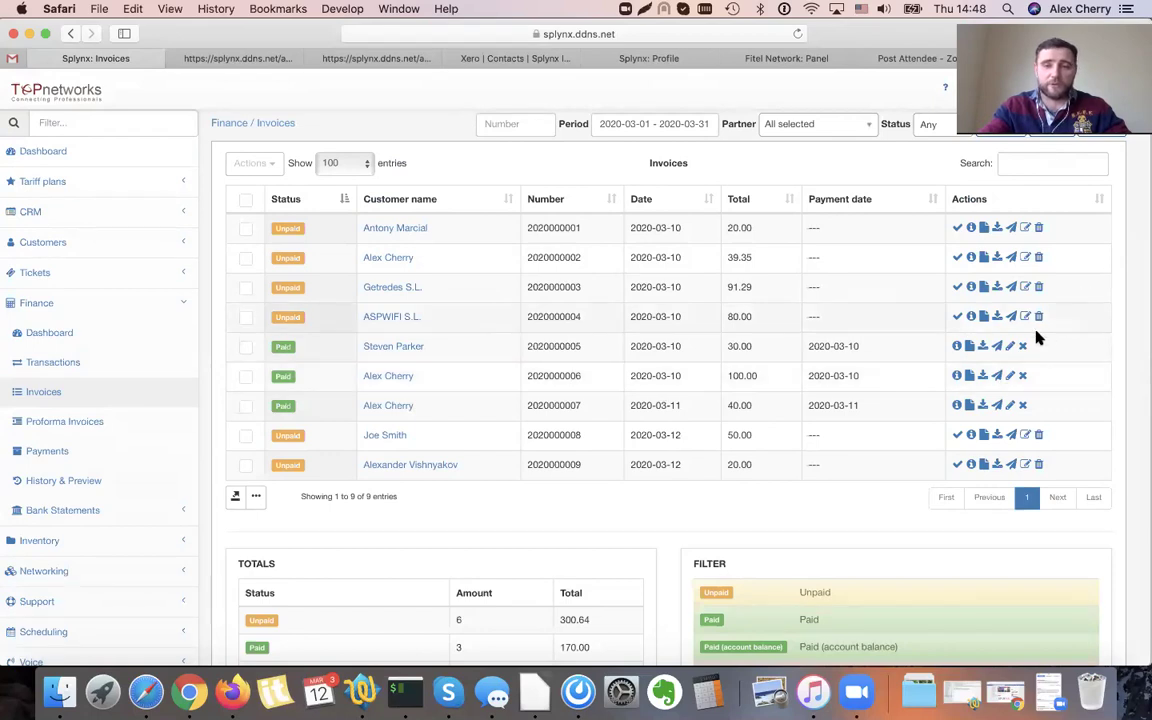
# Open Finance History & Preview and inspect the processed entry's date and invoice count
pyautogui.click(63, 480)
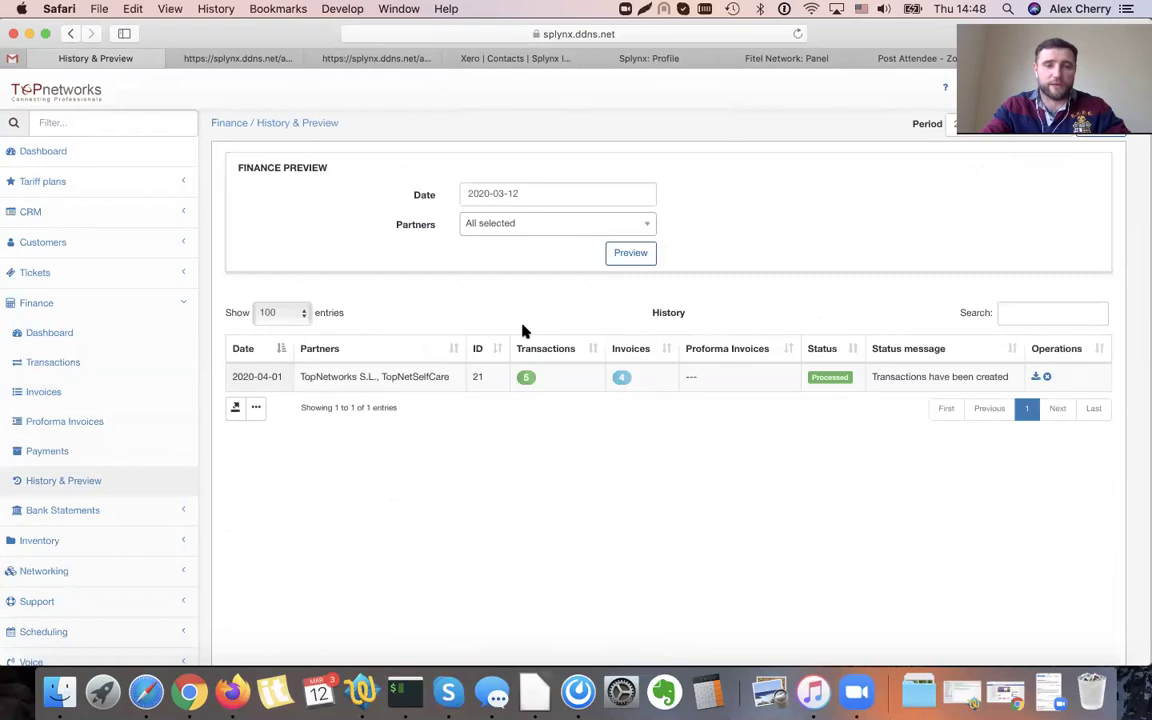
pyautogui.moveTo(224, 380); pyautogui.dragTo(270, 380)
pyautogui.click(275, 378)
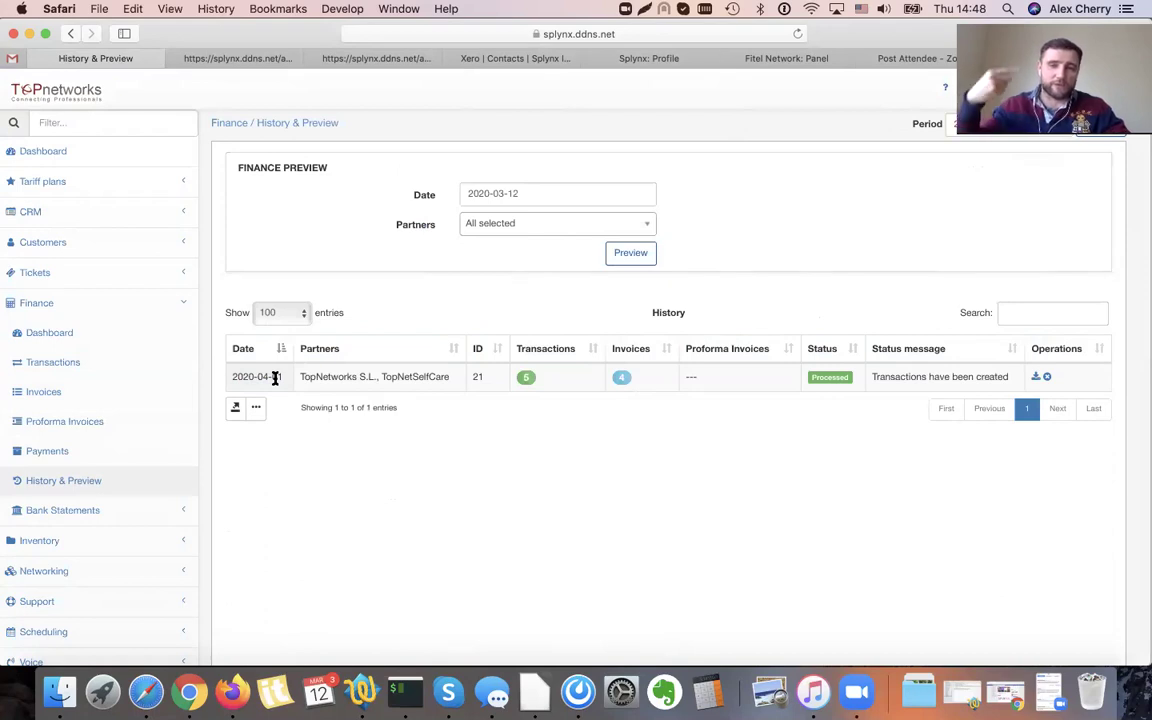
pyautogui.moveTo(622, 386); pyautogui.dragTo(621, 379)
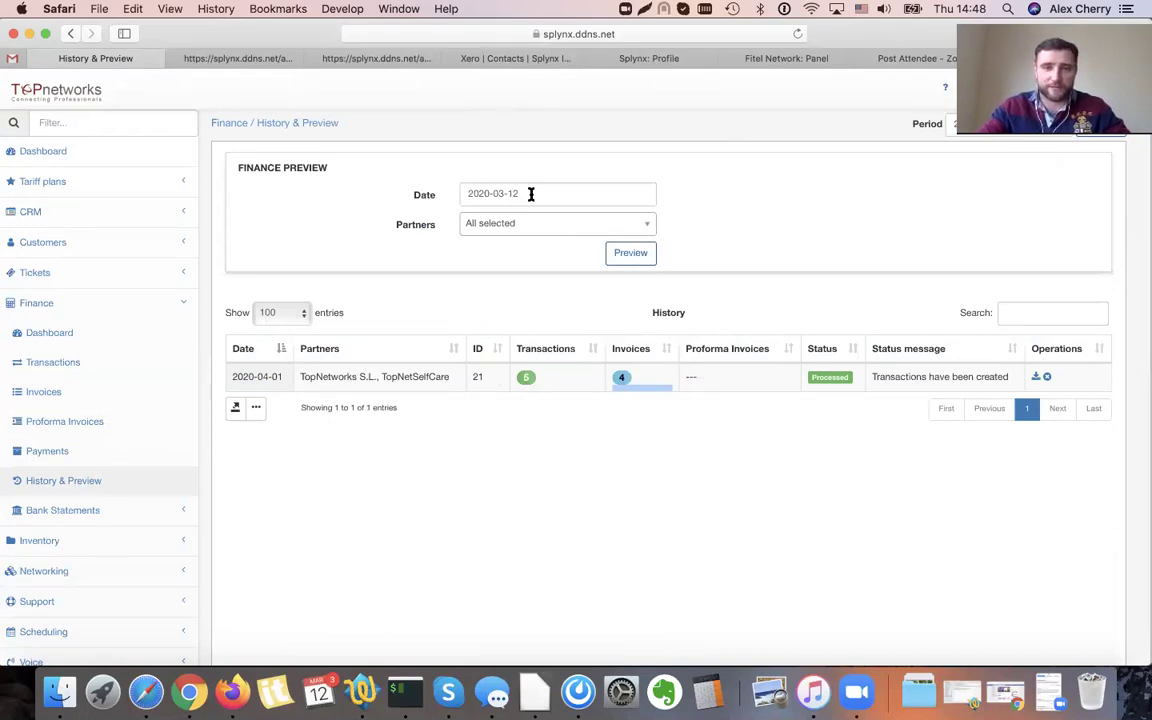
# Generate a billing preview for 2020-05-01, yielding 7 transactions and 6 invoices
pyautogui.click(531, 194)
pyautogui.click(636, 231)
pyautogui.click(636, 231)
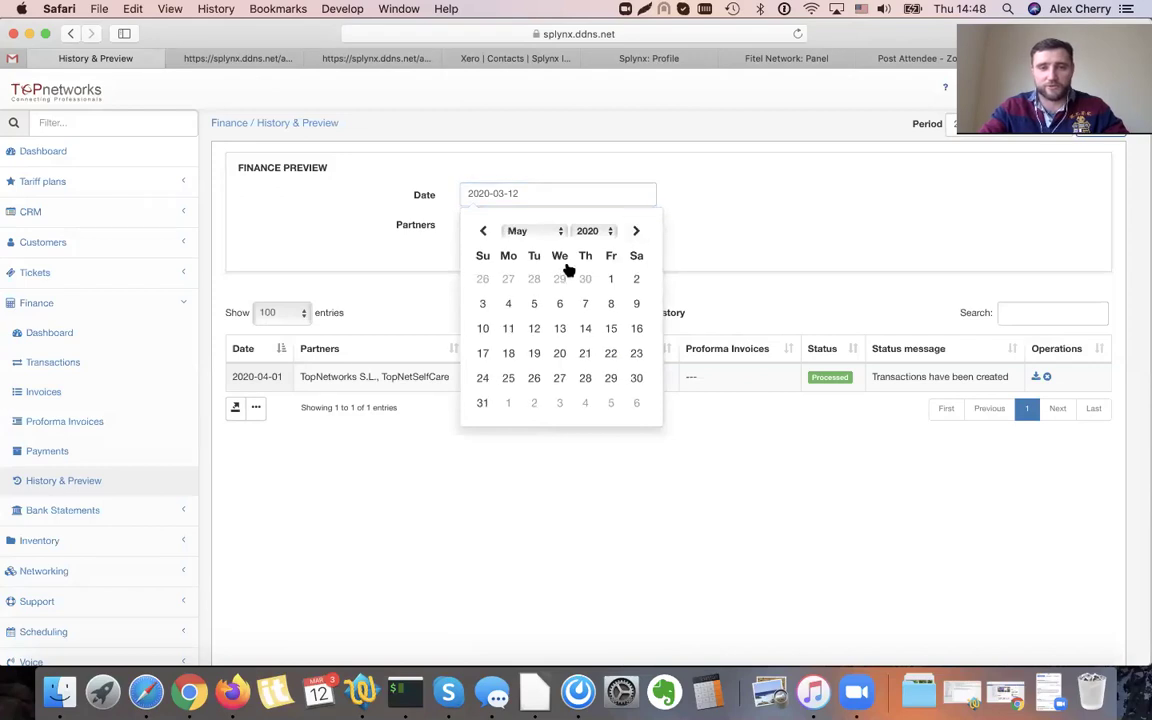
pyautogui.click(611, 279)
pyautogui.click(626, 254)
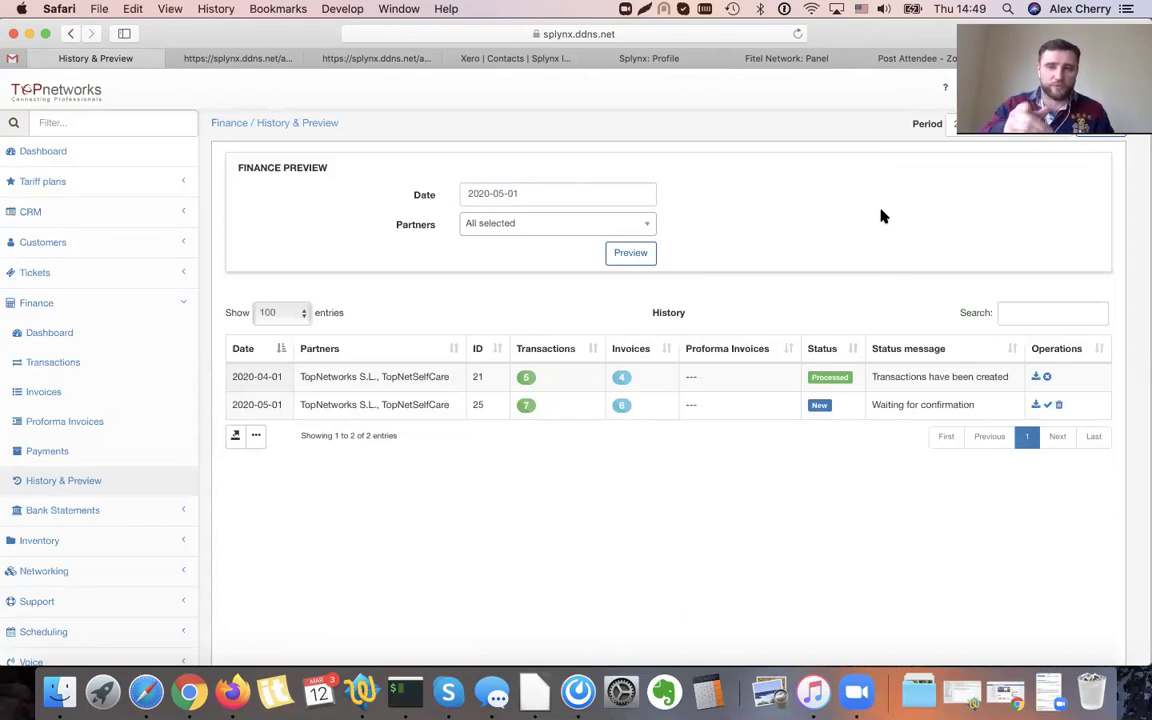
pyautogui.click(527, 193)
pyautogui.click(783, 205)
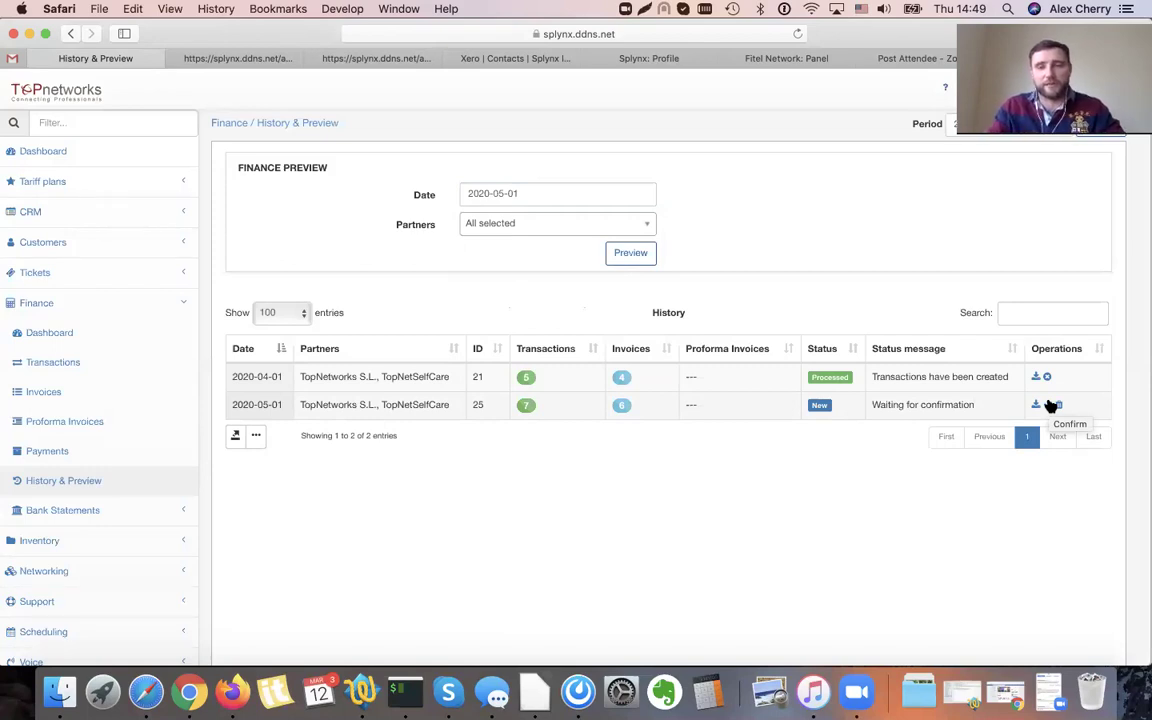
# Confirm the 2020-05-01 billing run with invoicing date 2020-03-12, then view the invoice list
pyautogui.click(1051, 405)
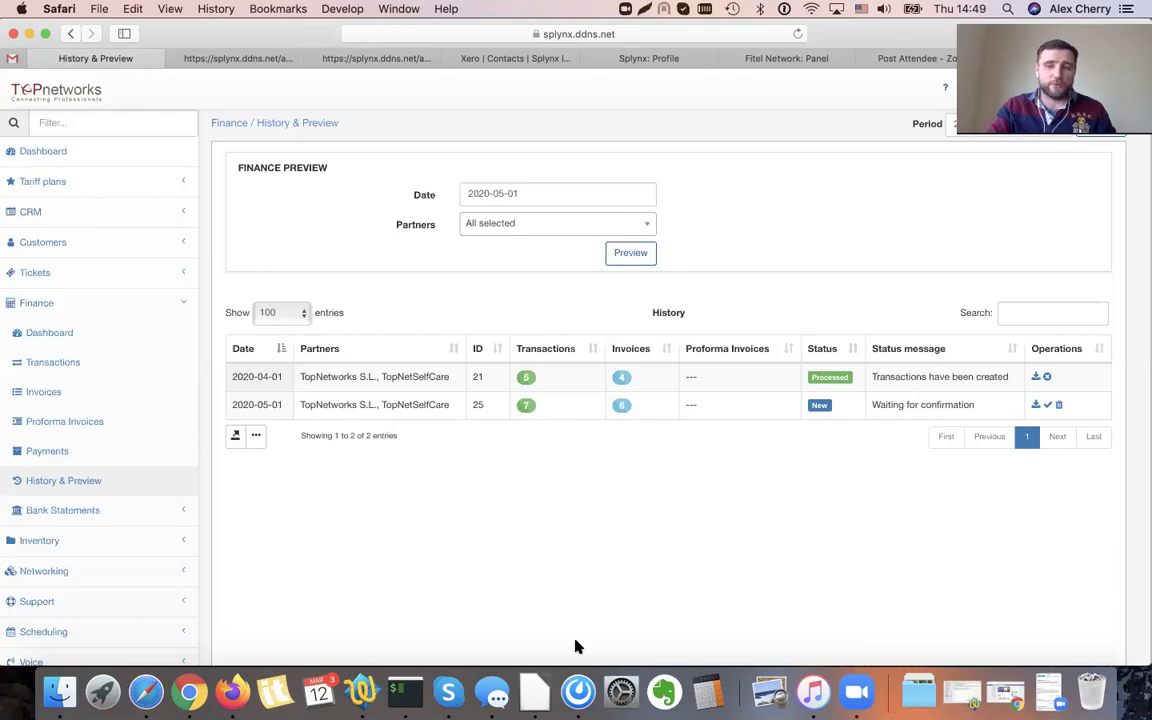
pyautogui.click(1050, 406)
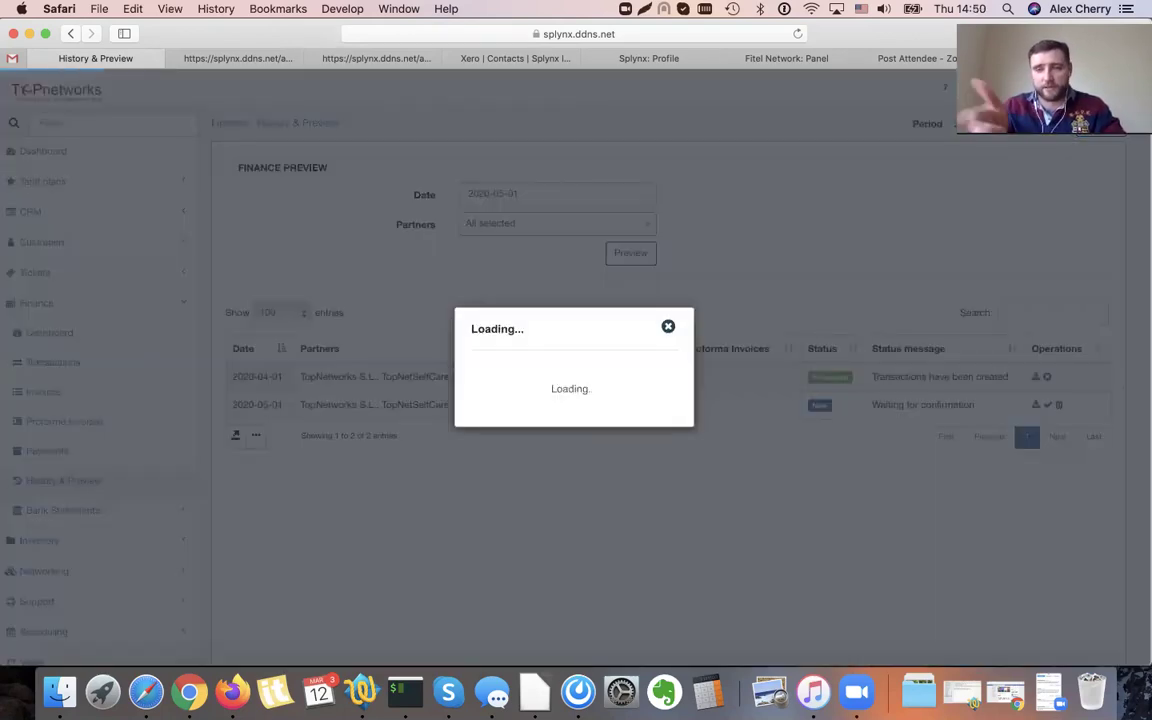
pyautogui.doubleClick(478, 362)
pyautogui.click(478, 363)
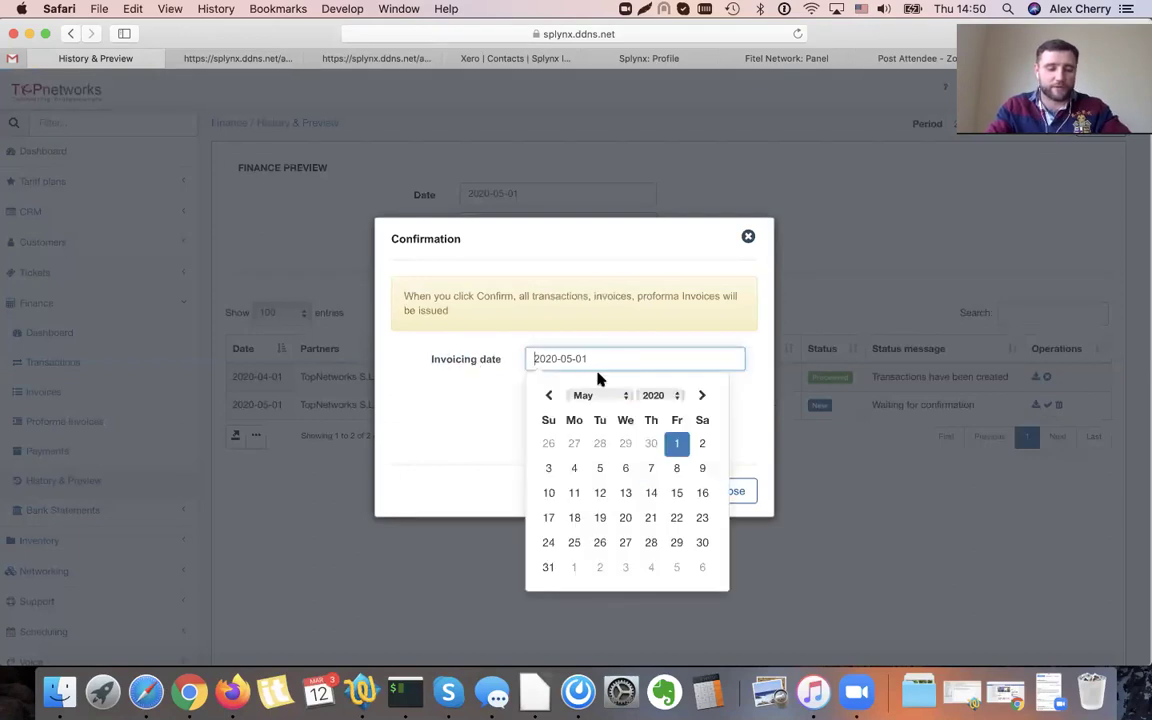
pyautogui.click(548, 396)
pyautogui.click(548, 396)
pyautogui.click(651, 492)
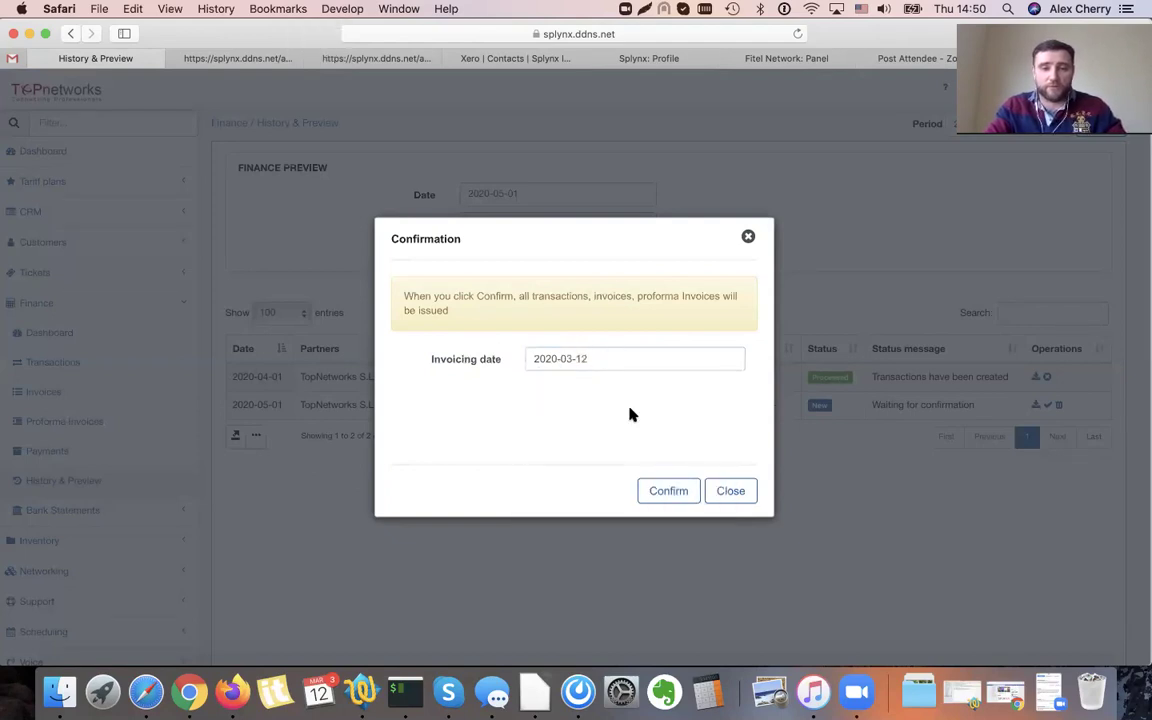
pyautogui.click(663, 490)
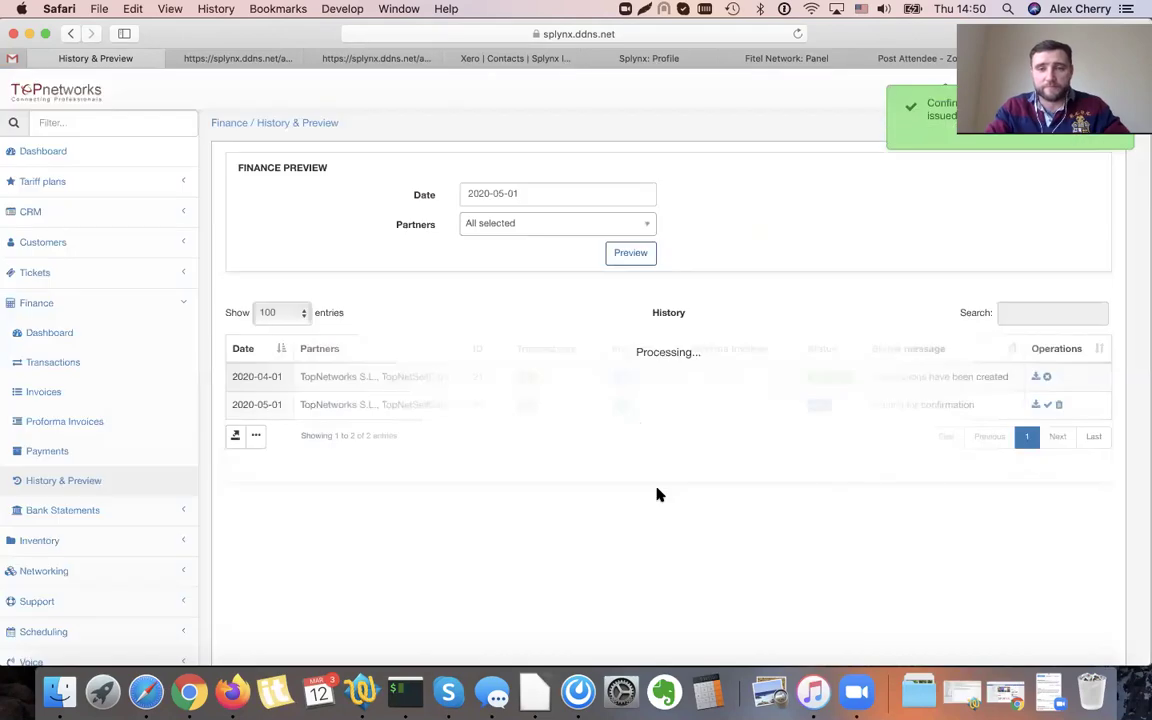
pyautogui.click(92, 393)
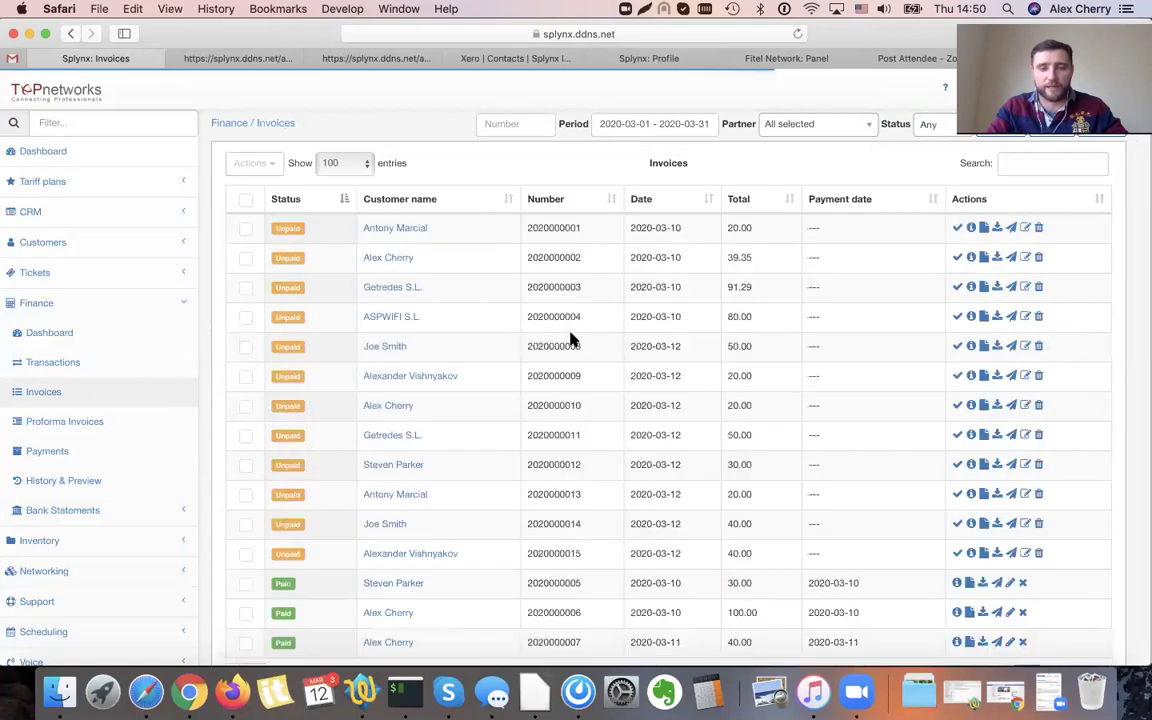
# Sort the March 2020 invoice list by invoice number
pyautogui.scroll(-5, 572, 339)
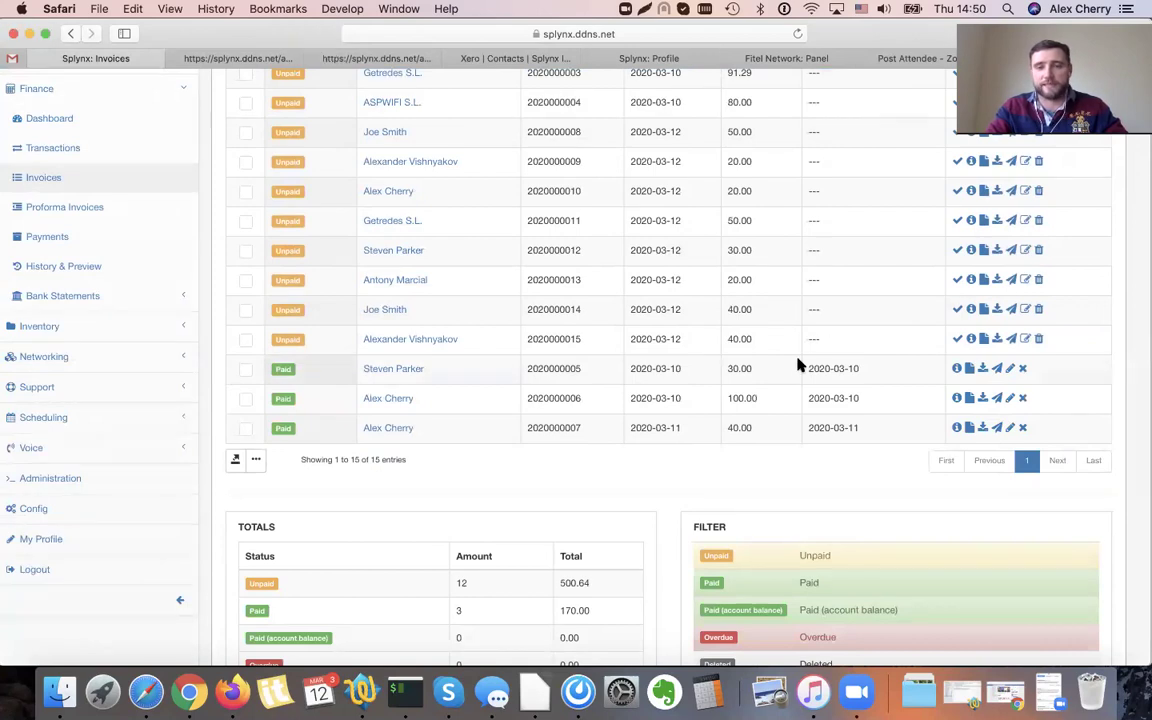
pyautogui.scroll(5, 666, 334)
pyautogui.click(571, 199)
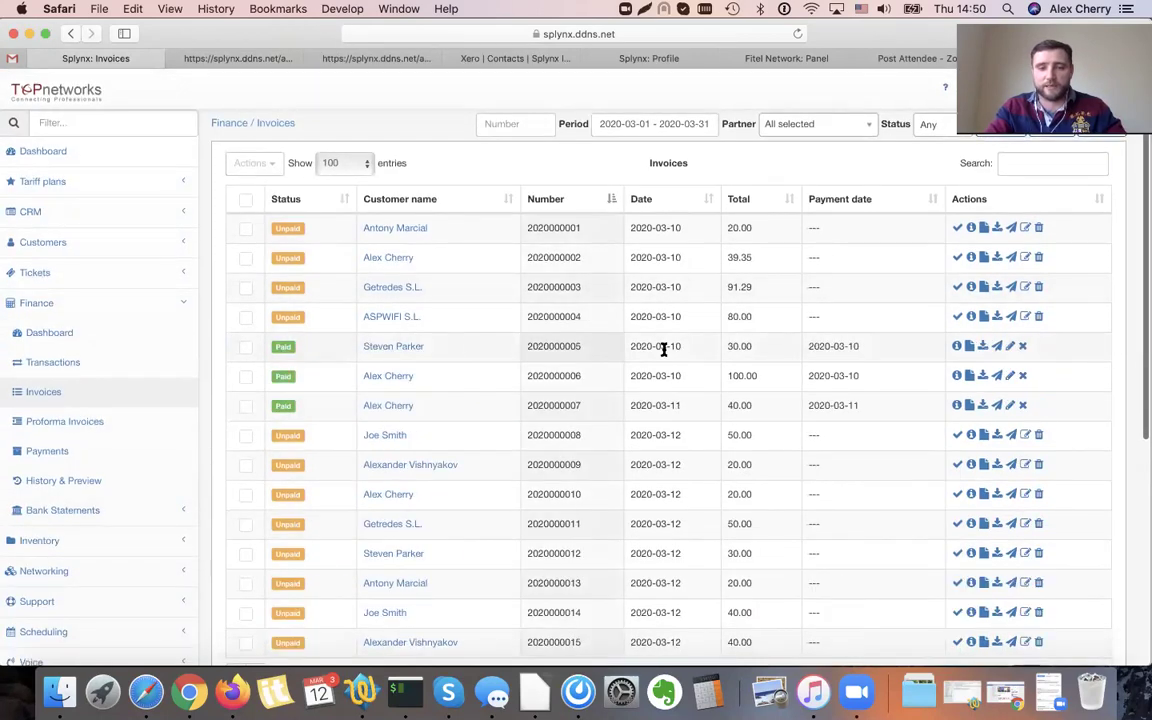
pyautogui.scroll(-5, 663, 350)
# View an unpaid invoice as a PDF and check its service name
pyautogui.click(983, 358)
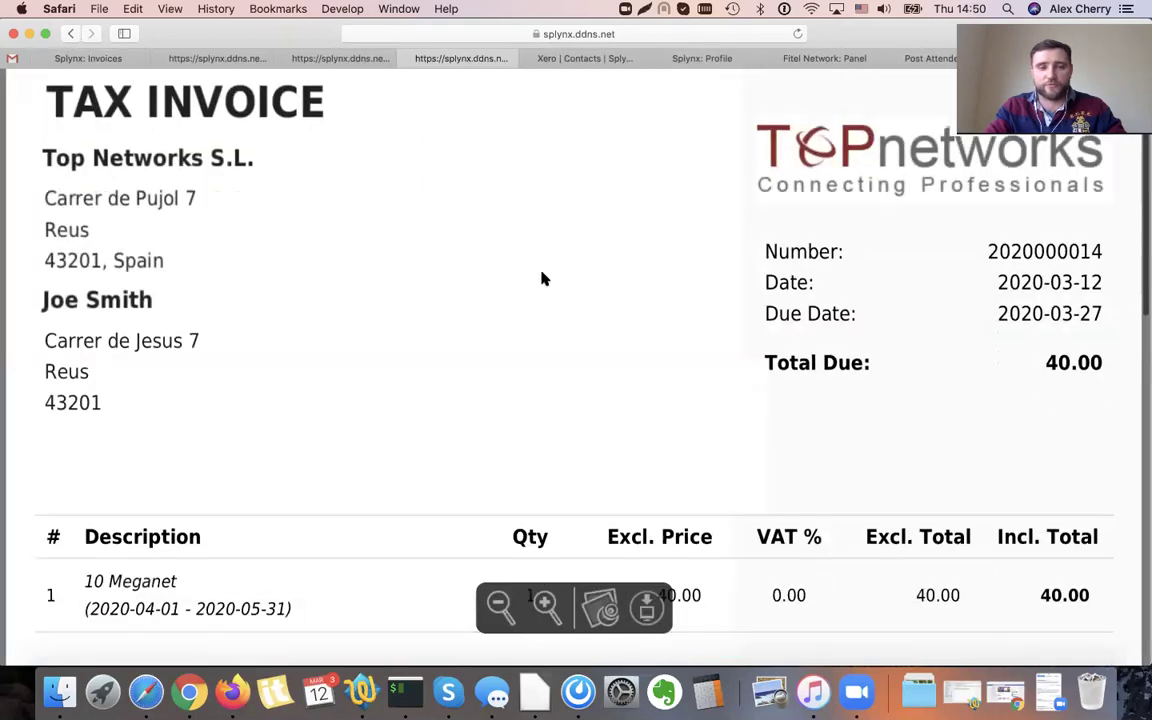
pyautogui.scroll(-2, 198, 488)
pyautogui.scroll(-1, 242, 500)
pyautogui.doubleClick(120, 448)
pyautogui.click(166, 335)
pyautogui.scroll(3, 166, 335)
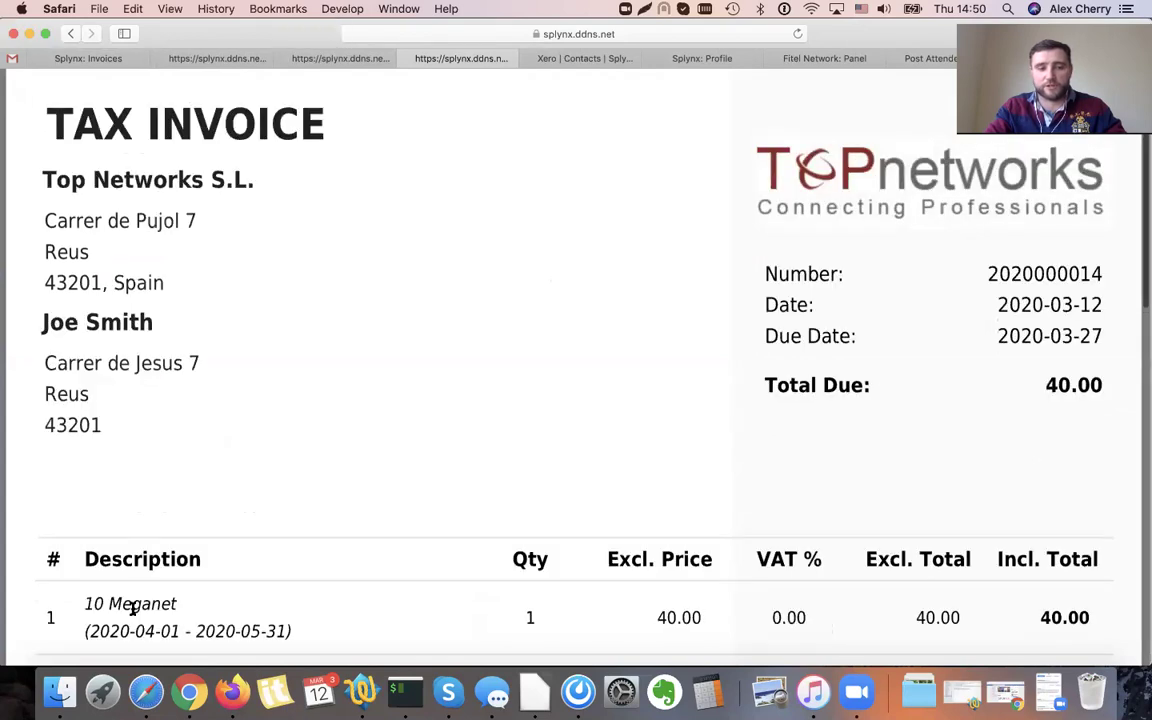
pyautogui.scroll(-3, 537, 420)
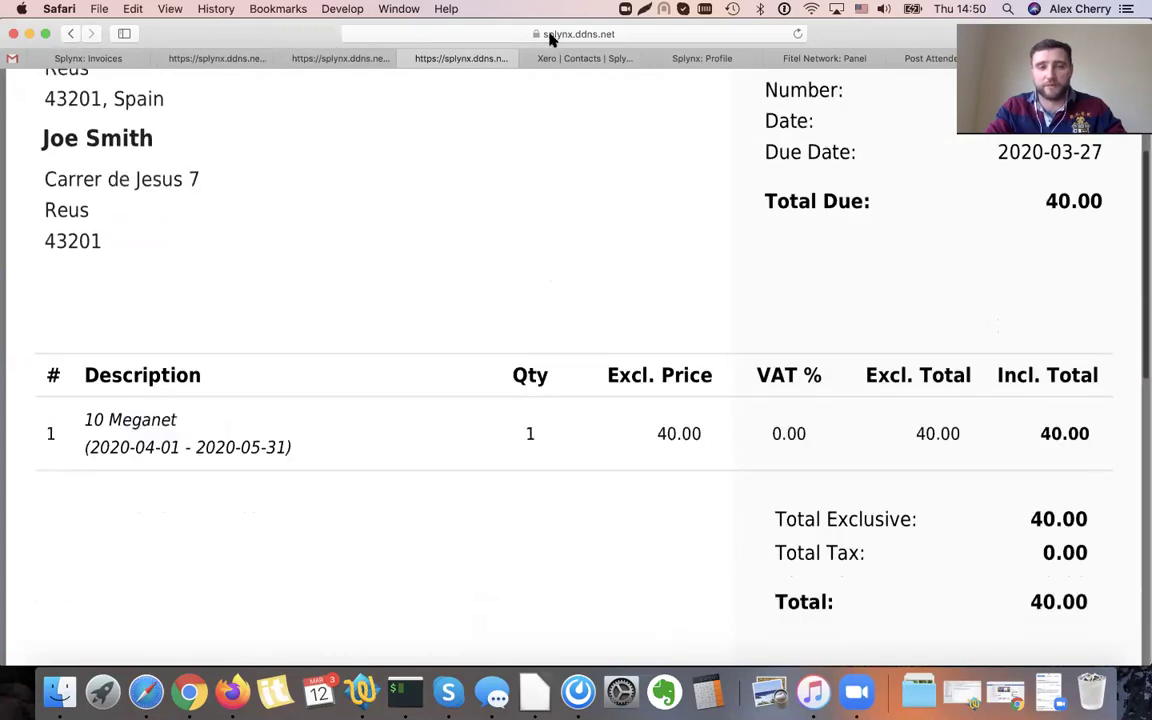
# Look over the earlier invoice and price quote tabs, then return to the invoice list
pyautogui.click(350, 60)
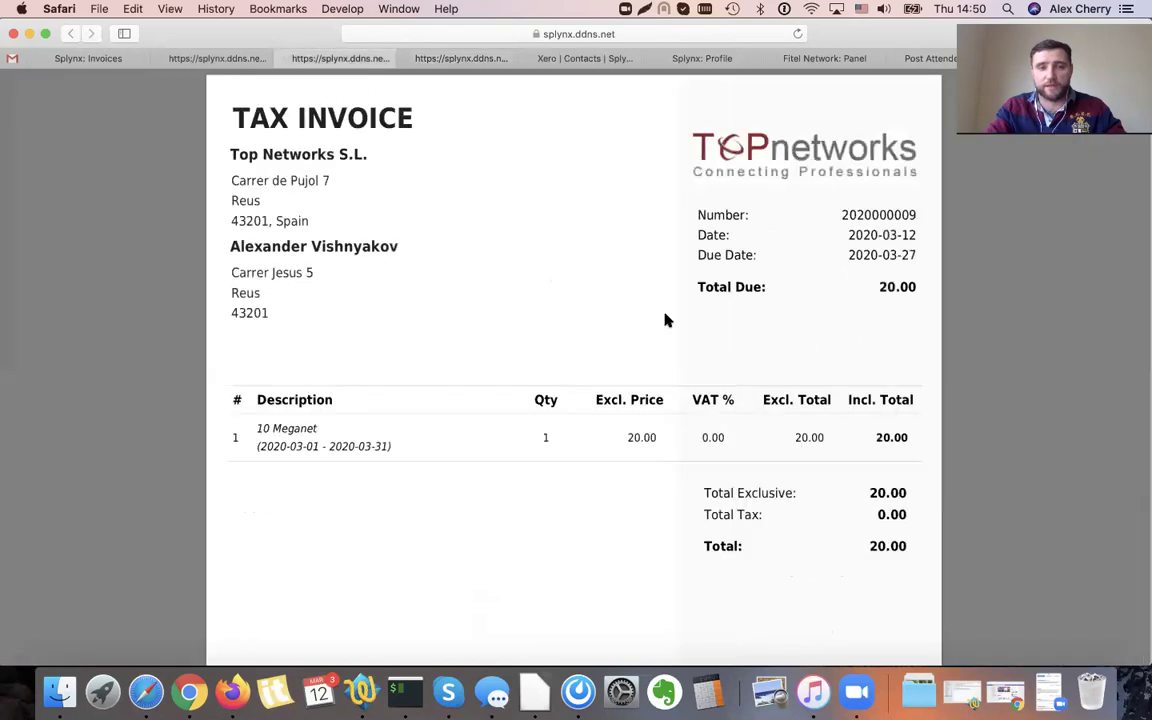
pyautogui.click(222, 58)
pyautogui.click(116, 58)
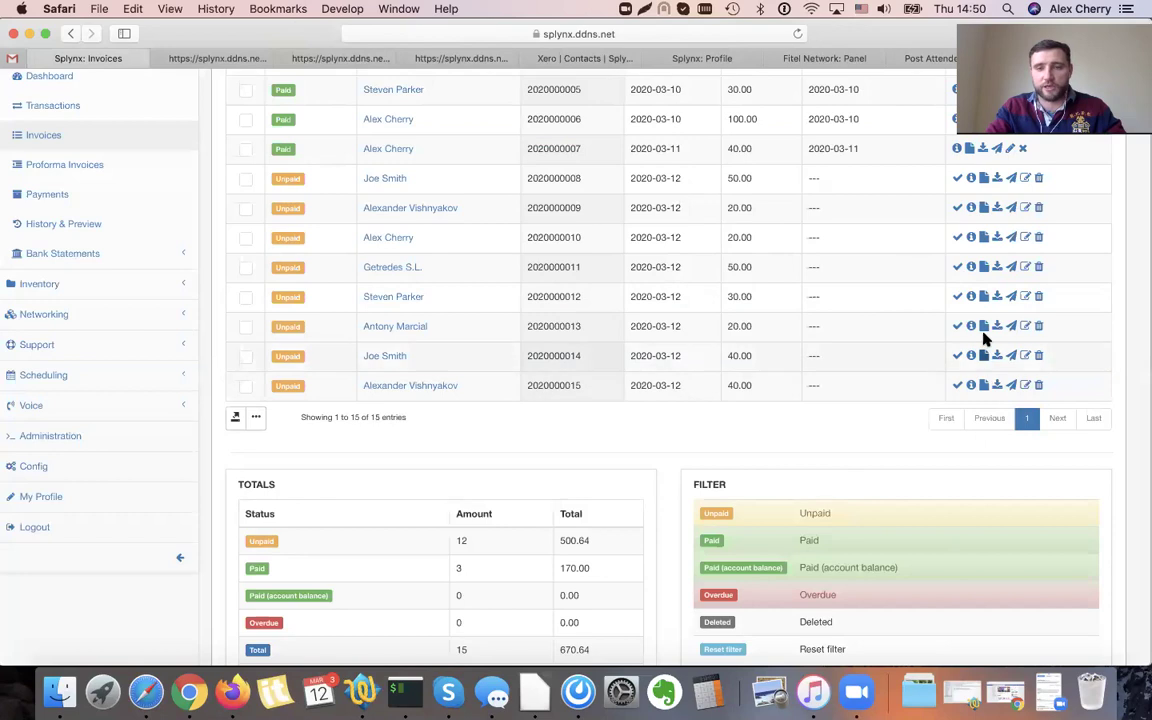
# View another invoice PDF, check its billing period, then return to the invoice list
pyautogui.click(983, 297)
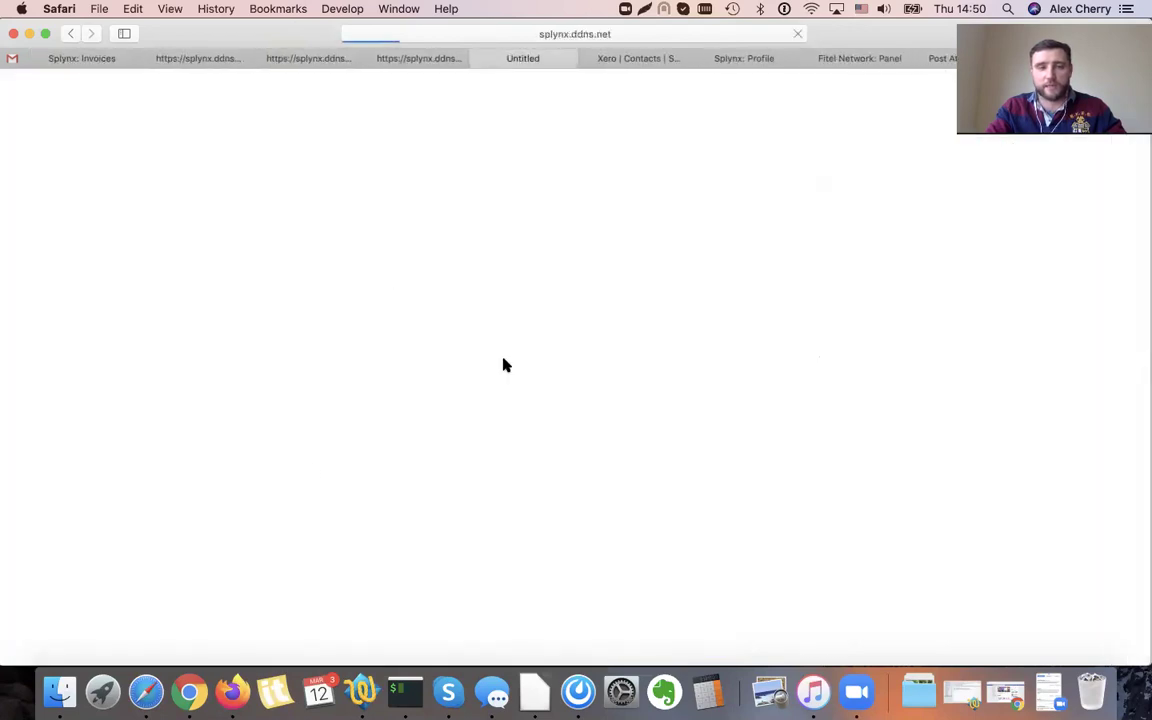
pyautogui.scroll(-4, 501, 363)
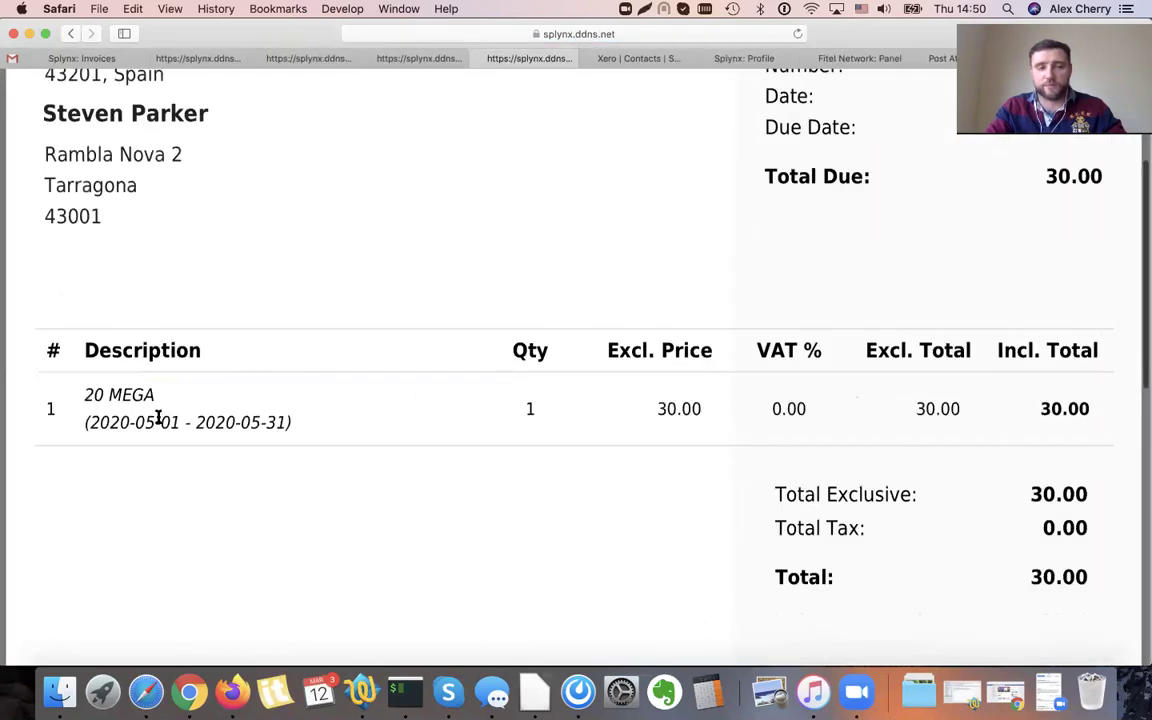
pyautogui.scroll(2, 158, 418)
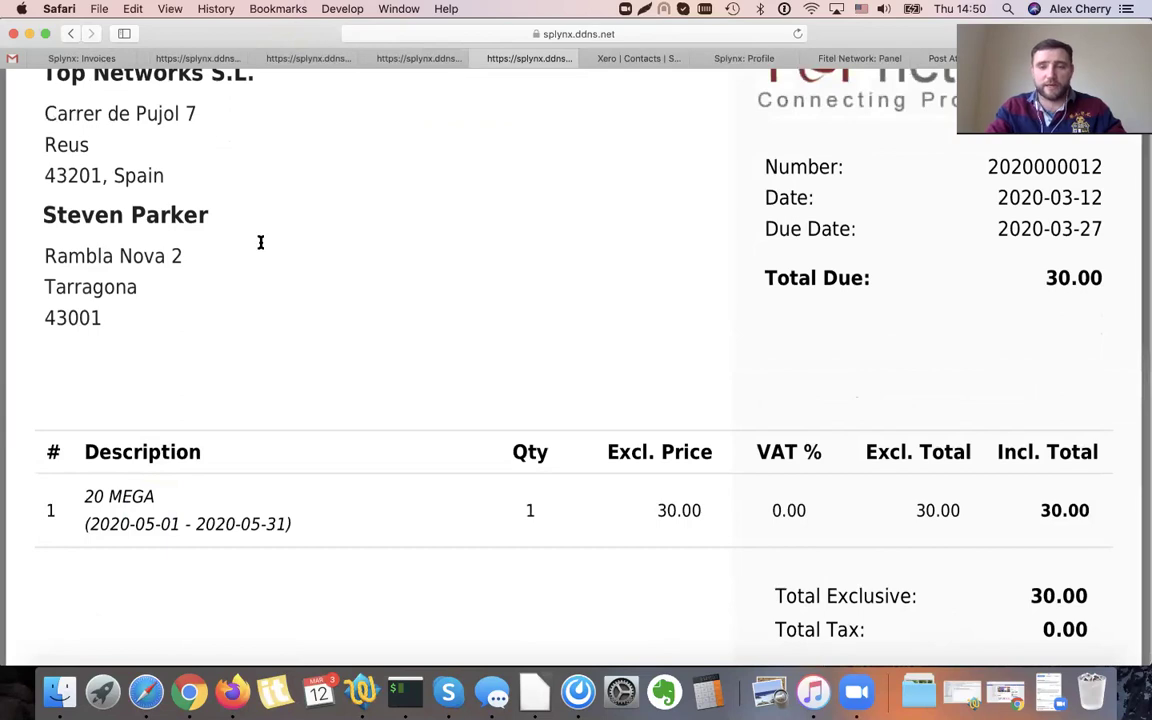
pyautogui.doubleClick(98, 524)
pyautogui.click(345, 515)
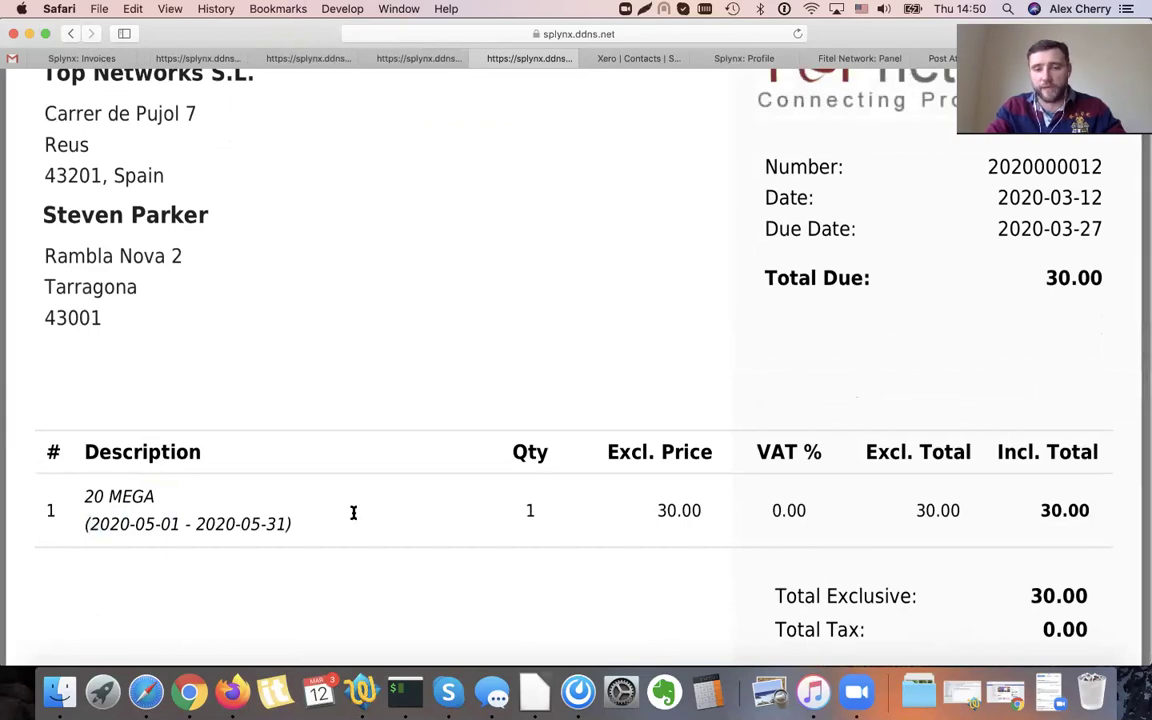
pyautogui.click(170, 52)
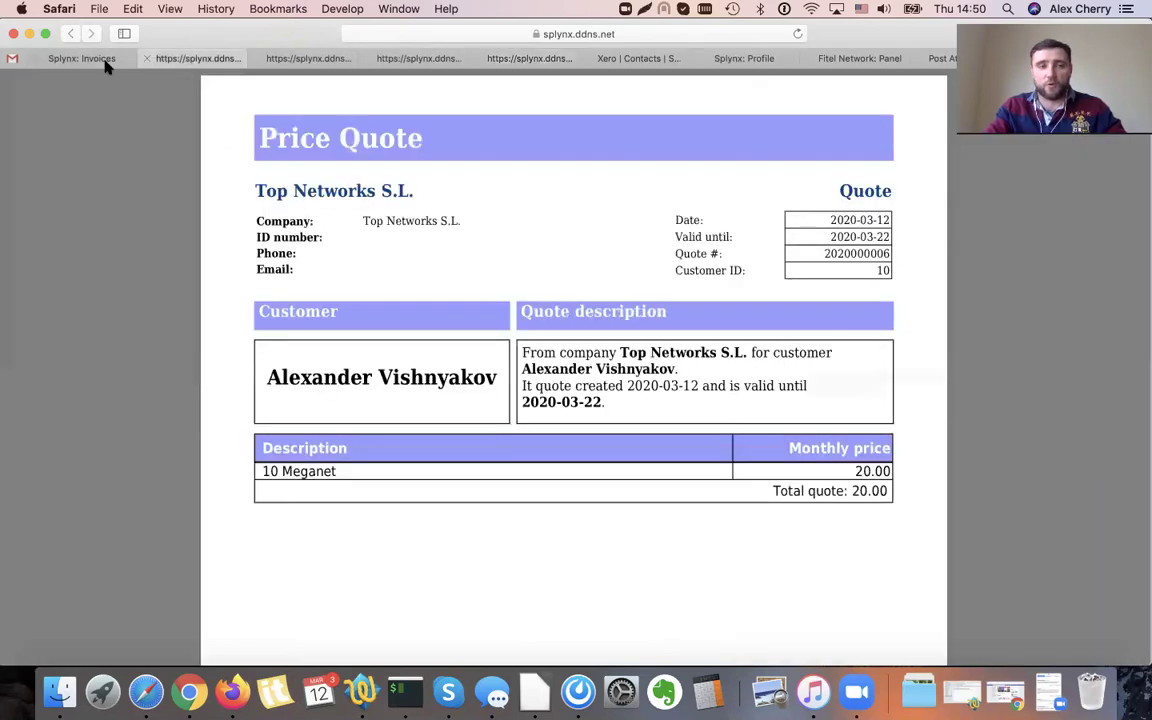
pyautogui.click(98, 60)
pyautogui.scroll(5, 632, 290)
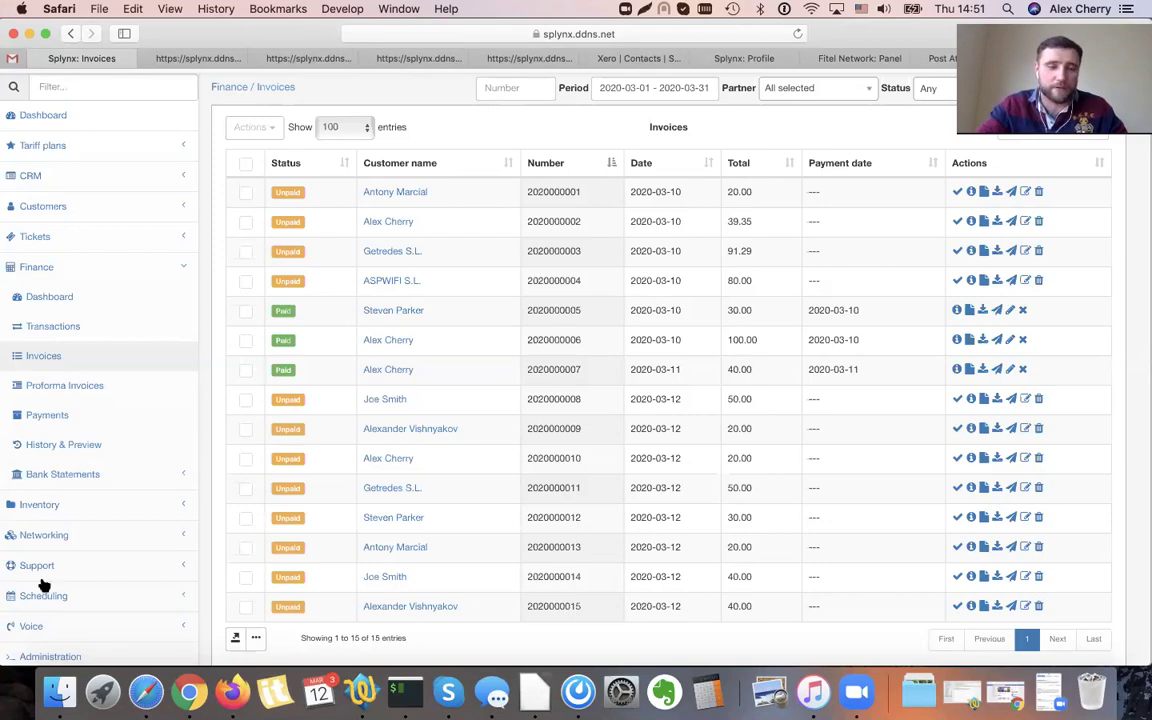
# Go to the Config settings page from the lower sidebar
pyautogui.scroll(-5, 129, 549)
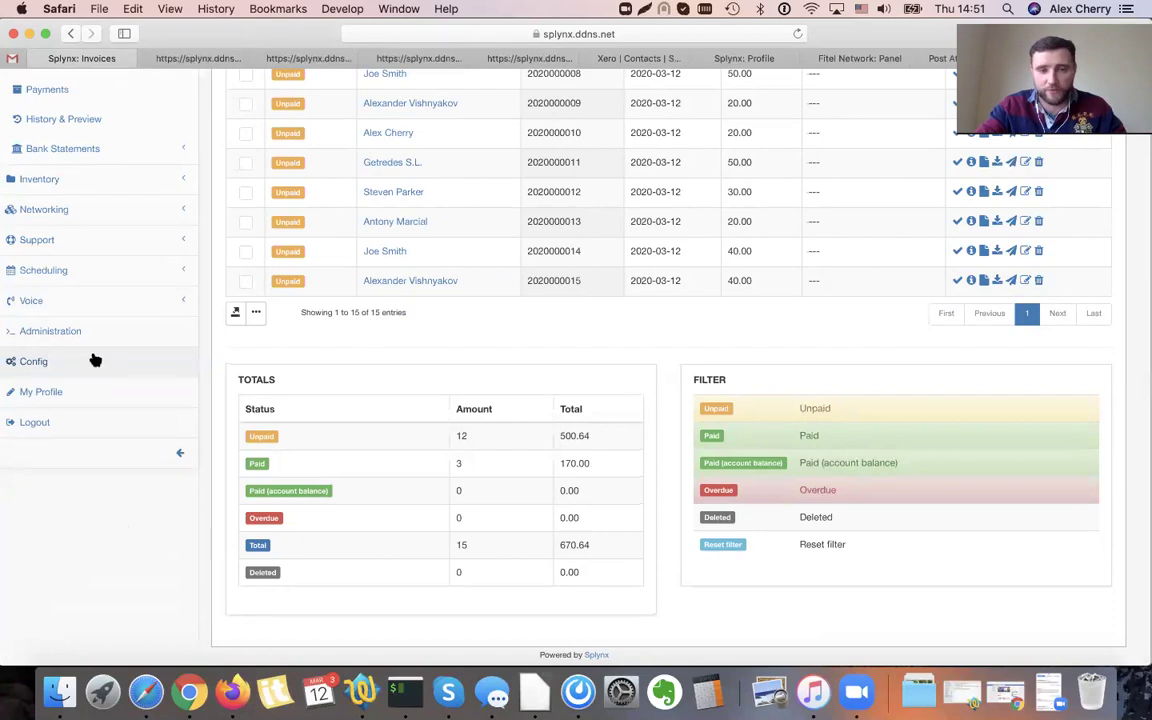
pyautogui.click(94, 360)
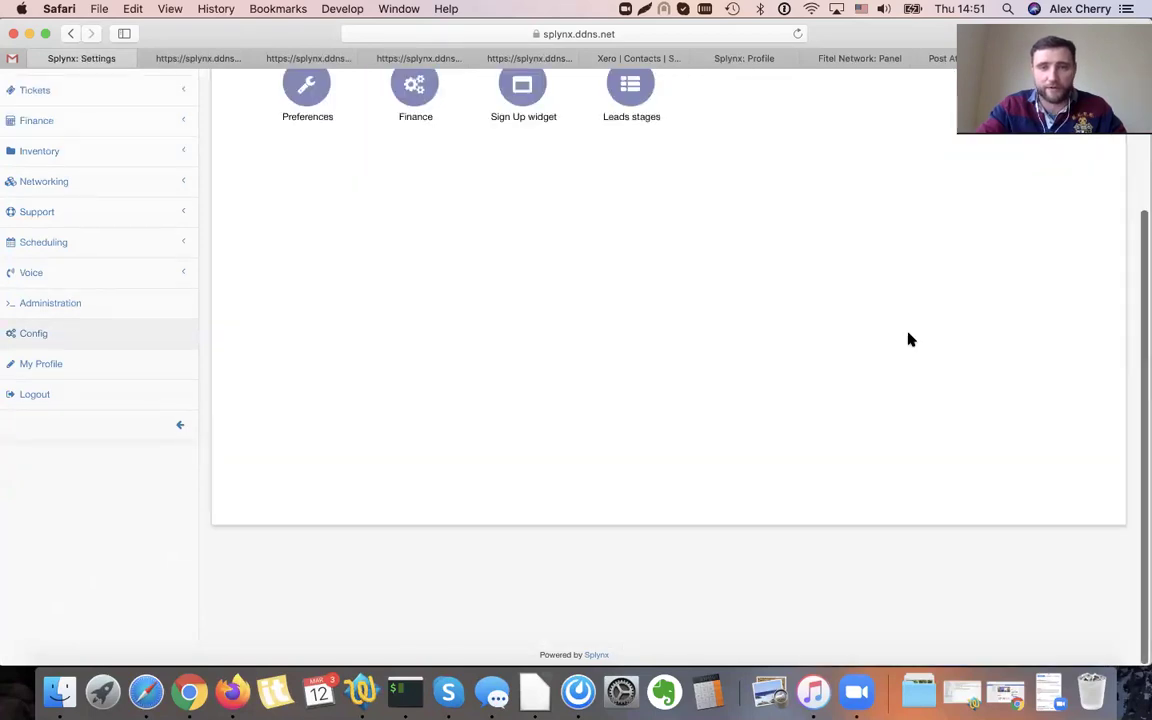
# Filter Config settings with the term 'accou' to list the accounting items
pyautogui.doubleClick(911, 163)
pyautogui.write('acco8un')
pyautogui.press('BackSpace')
pyautogui.press('BackSpace')
pyautogui.press('BackSpace')
pyautogui.write('unting')
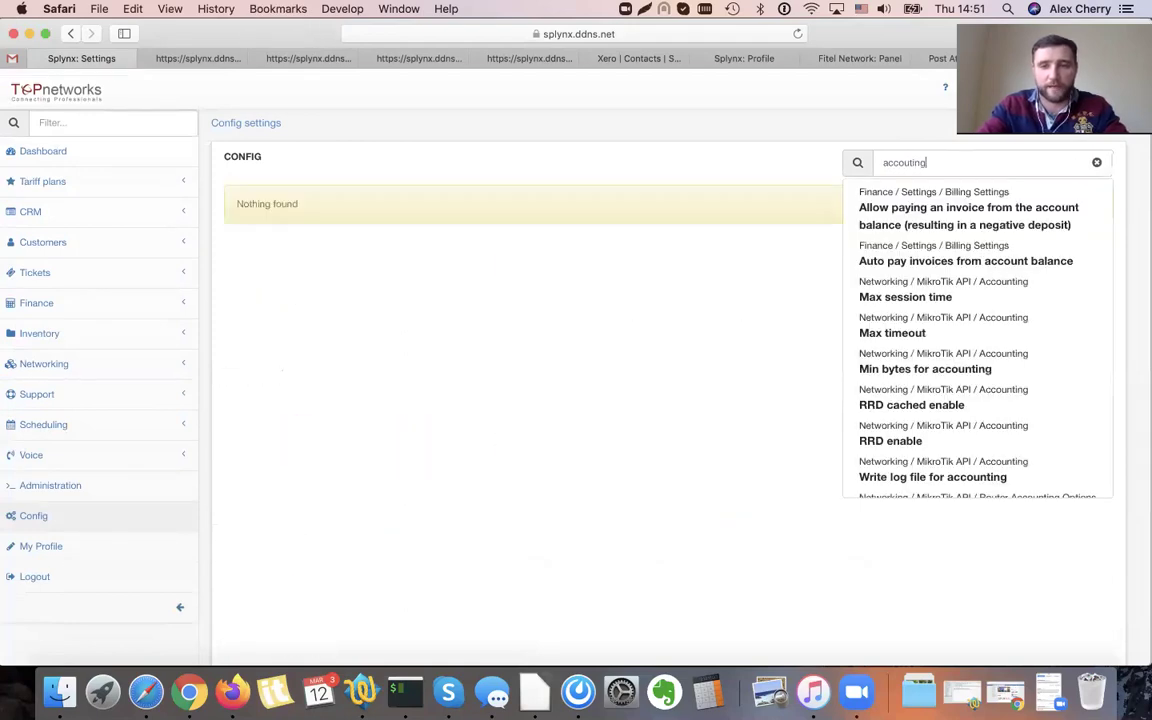
pyautogui.doubleClick(926, 160)
pyautogui.write('accoun')
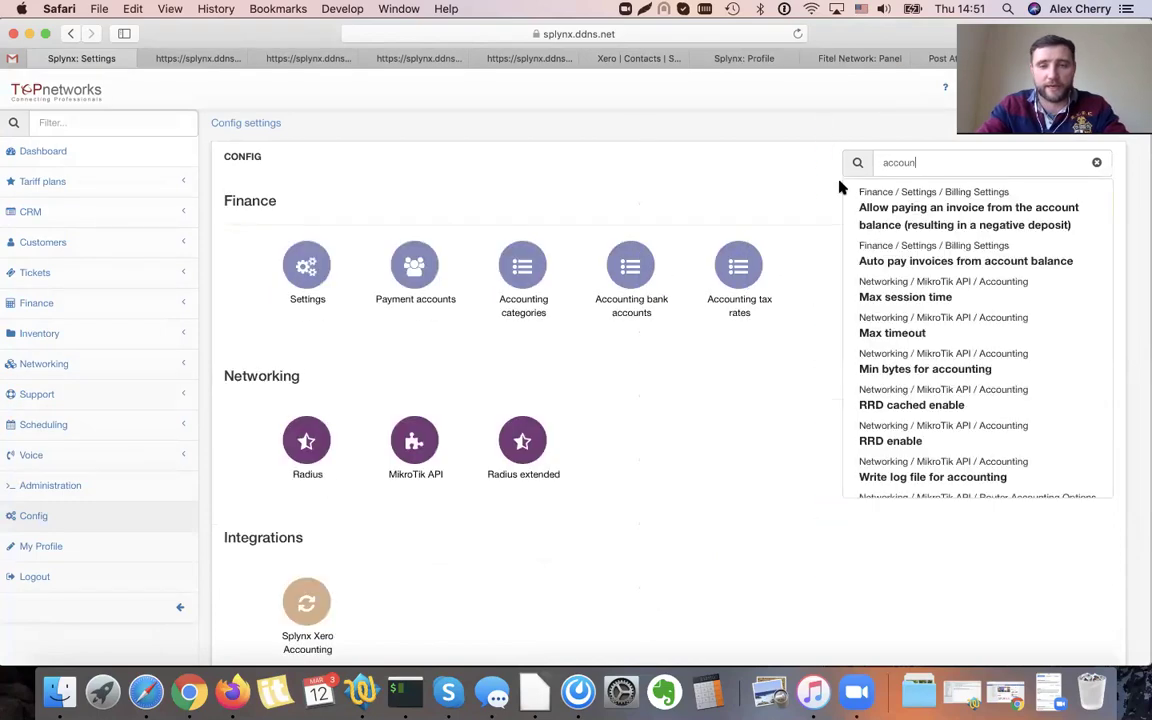
pyautogui.press('BackSpace')
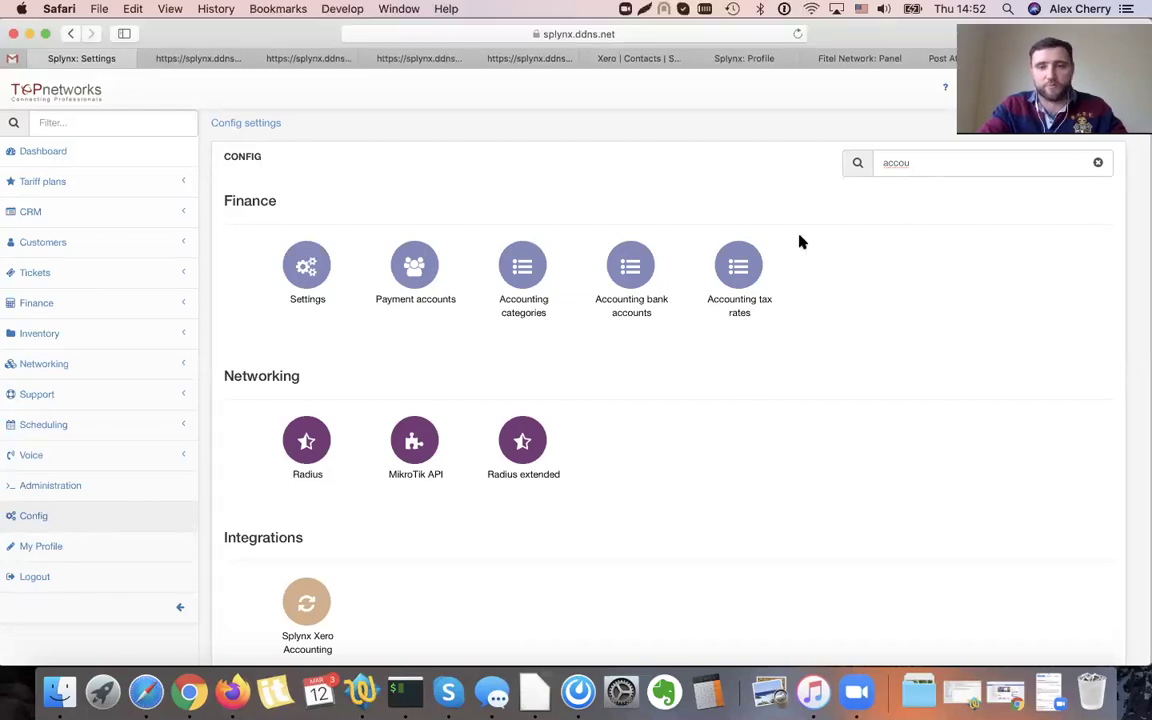
pyautogui.doubleClick(951, 162)
# Clear the Config search and check the Add-ons page for 'xe' before returning
pyautogui.press('BackSpace')
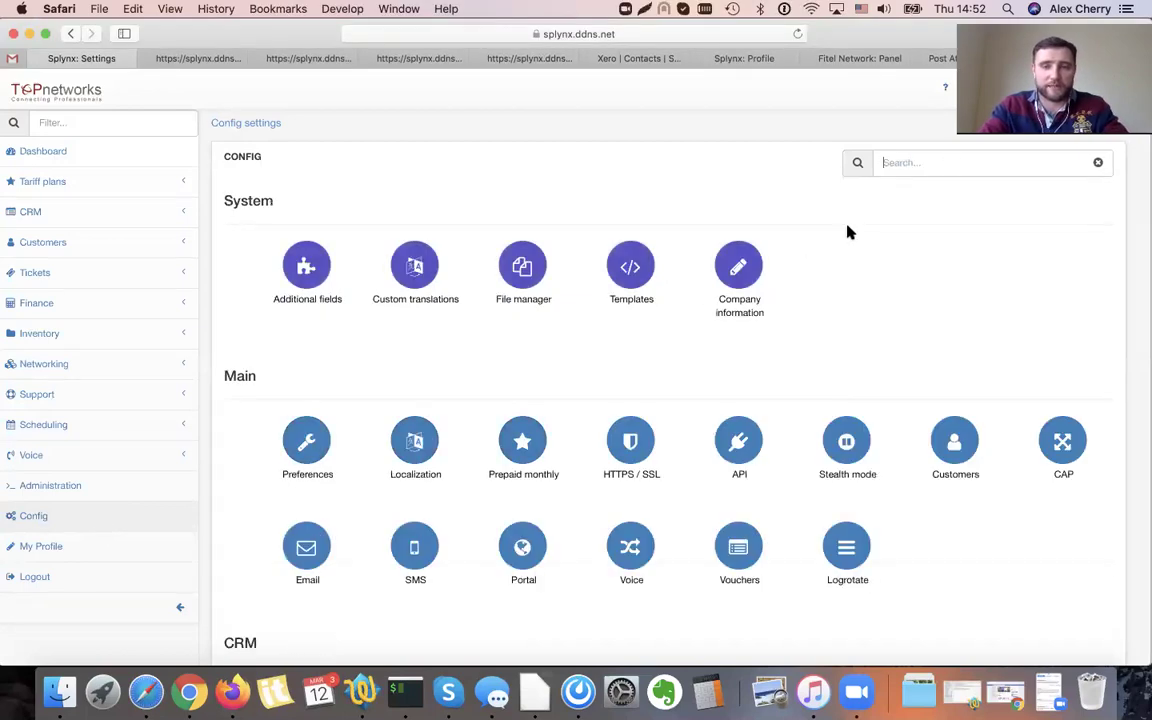
pyautogui.scroll(-15, 847, 232)
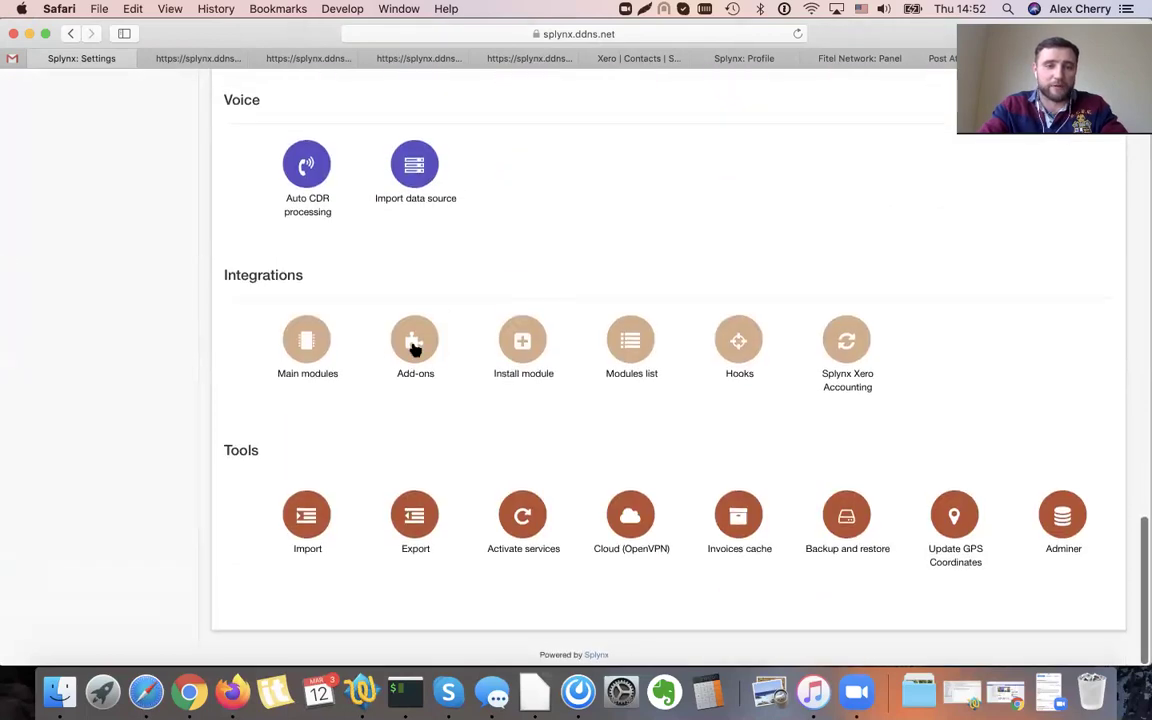
pyautogui.click(415, 340)
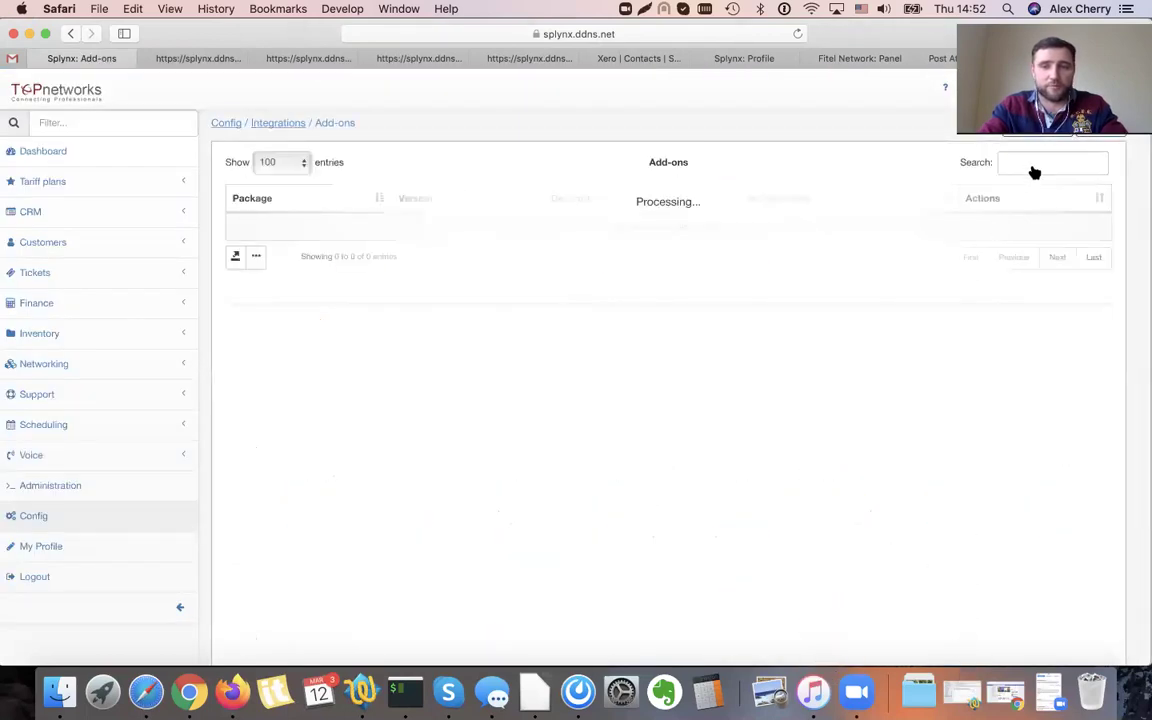
pyautogui.click(1034, 170)
pyautogui.write('xe')
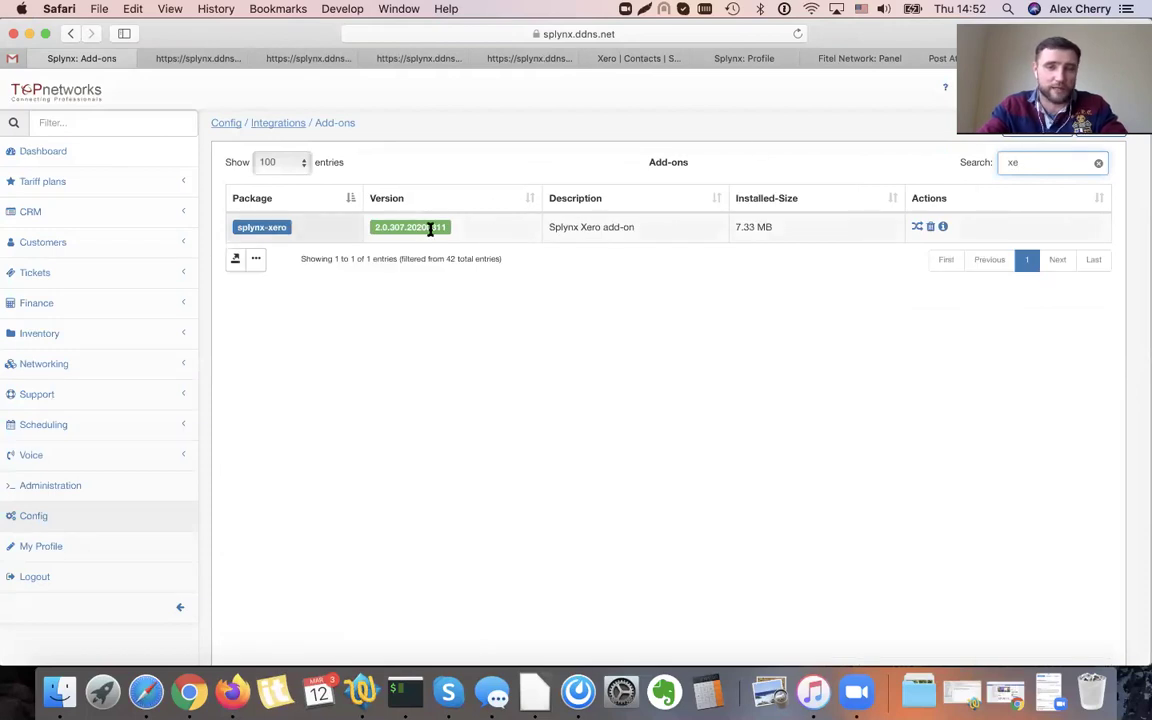
pyautogui.click(1101, 162)
pyautogui.scroll(-1, 617, 257)
pyautogui.click(70, 34)
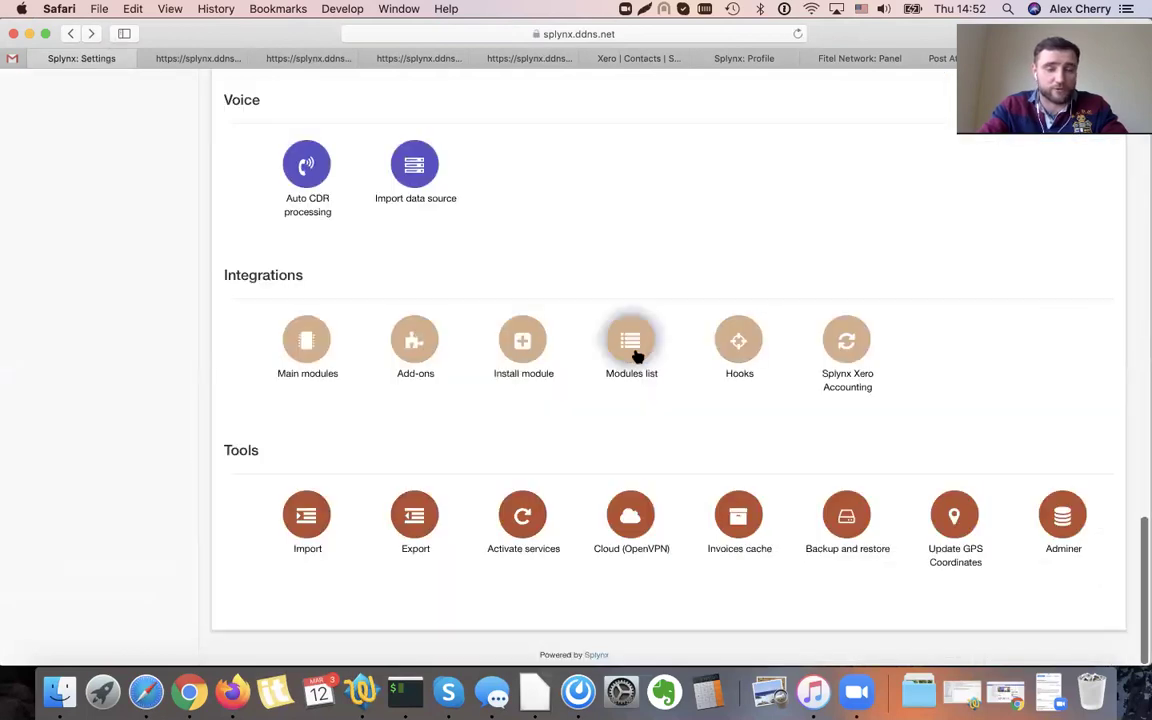
# Edit the Splynx Xero Accounting entry in the Modules list
pyautogui.click(631, 345)
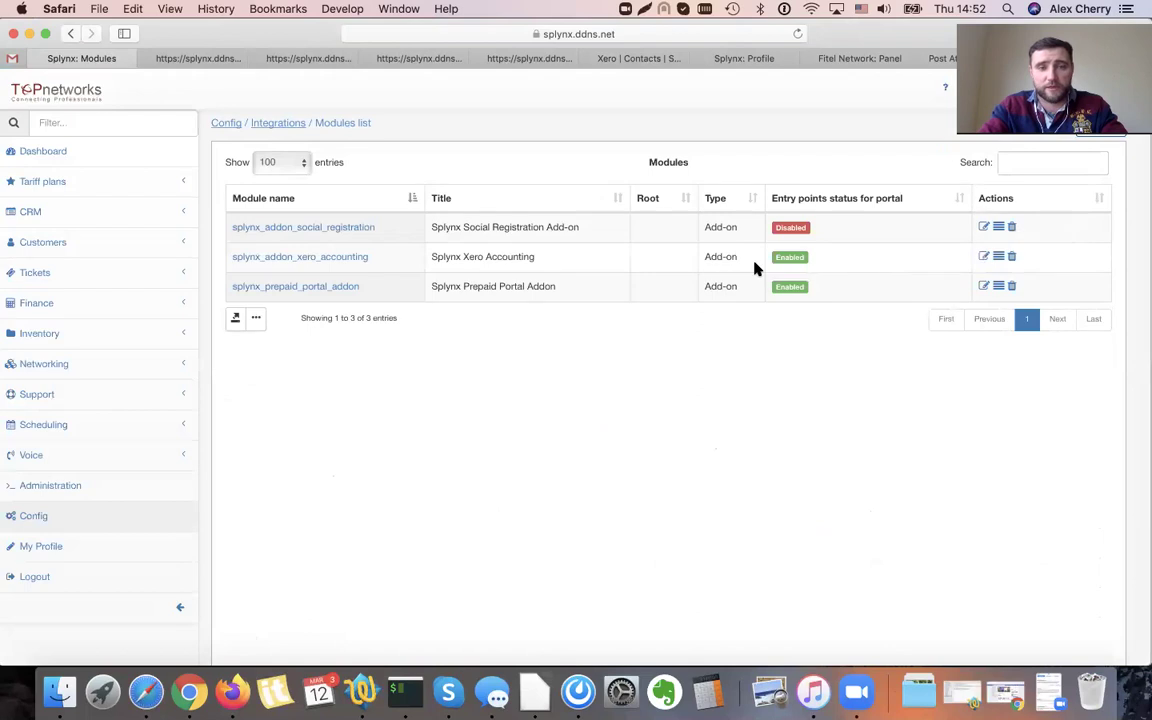
pyautogui.click(982, 257)
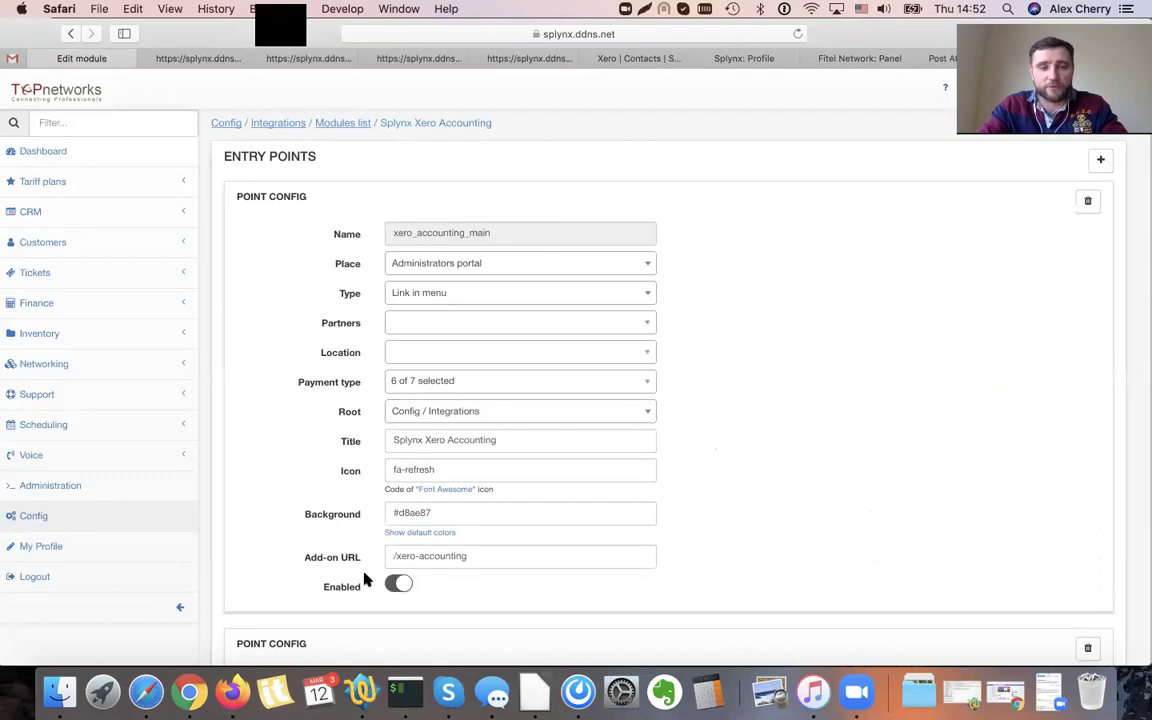
pyautogui.click(72, 34)
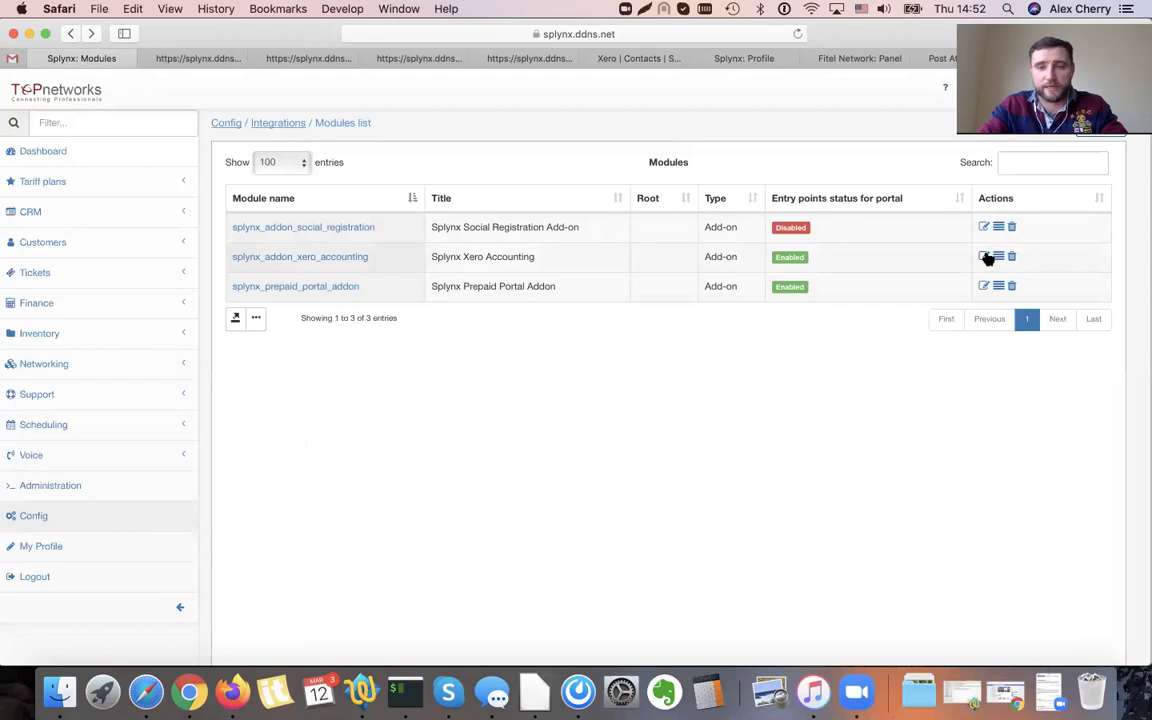
pyautogui.click(984, 256)
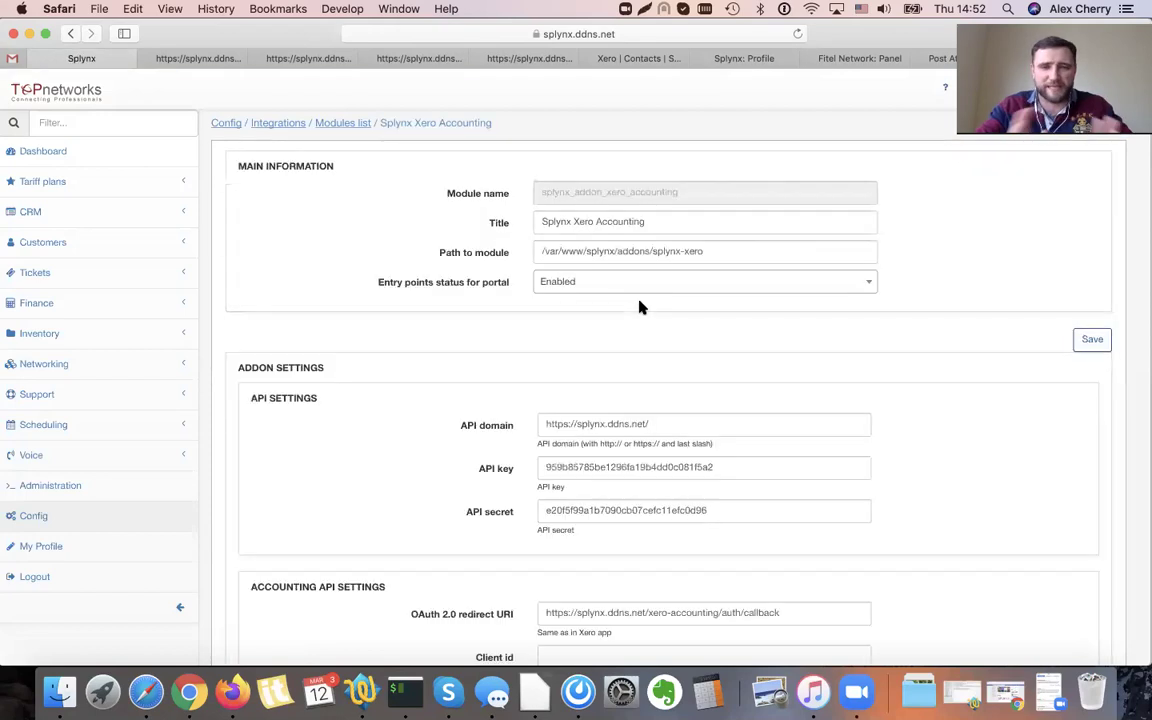
pyautogui.scroll(-2, 641, 307)
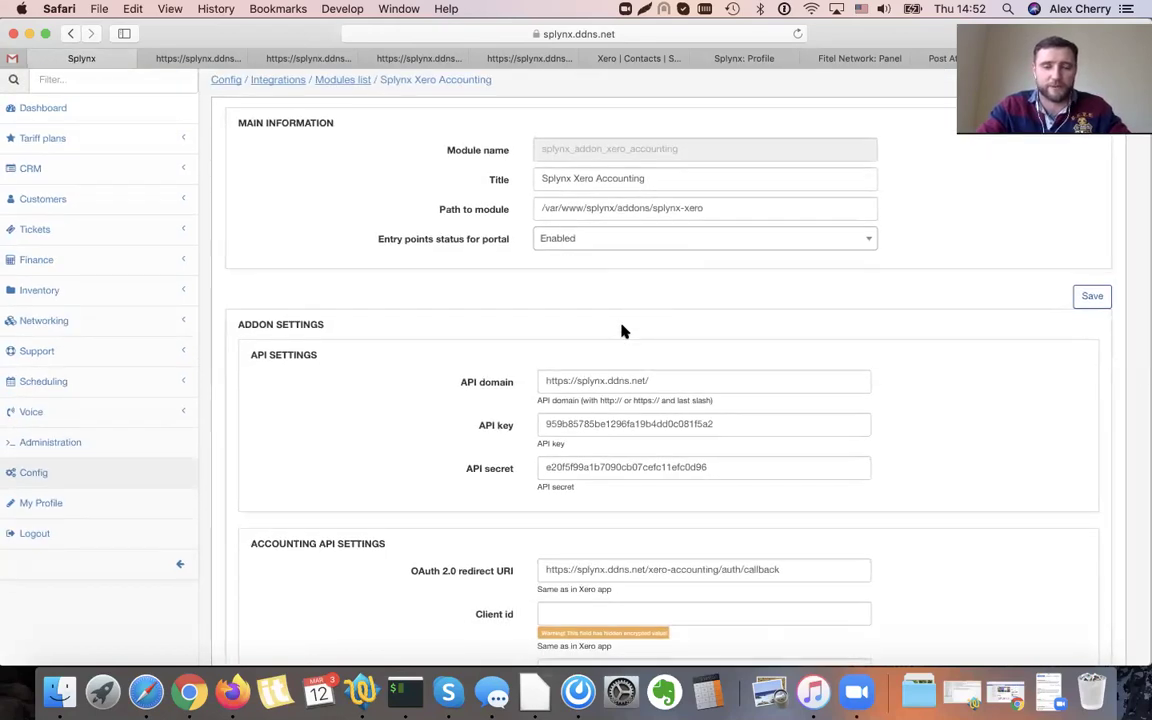
pyautogui.scroll(-2, 621, 330)
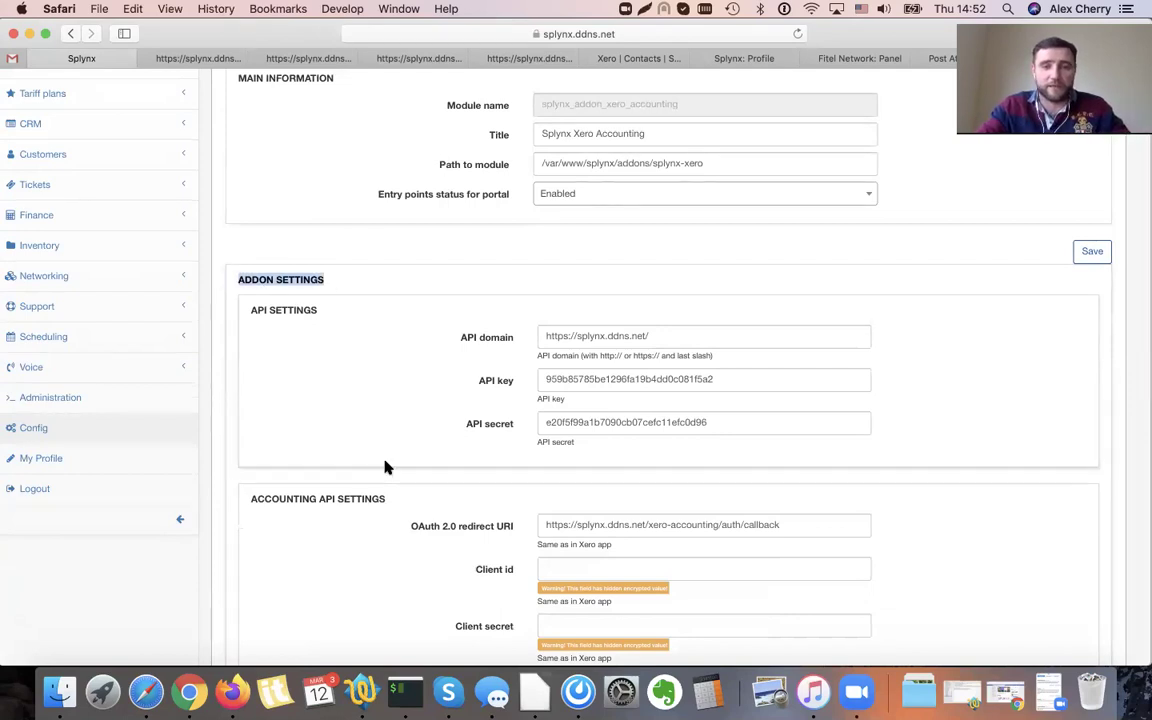
pyautogui.scroll(-10, 386, 465)
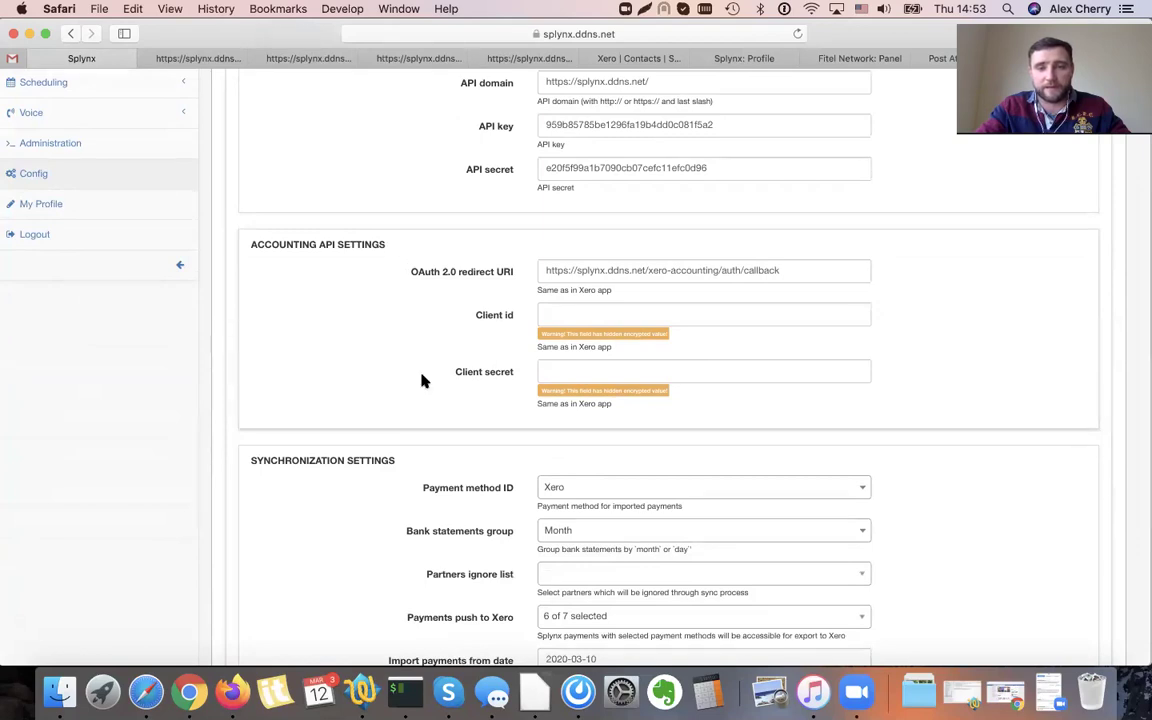
pyautogui.scroll(-2, 424, 380)
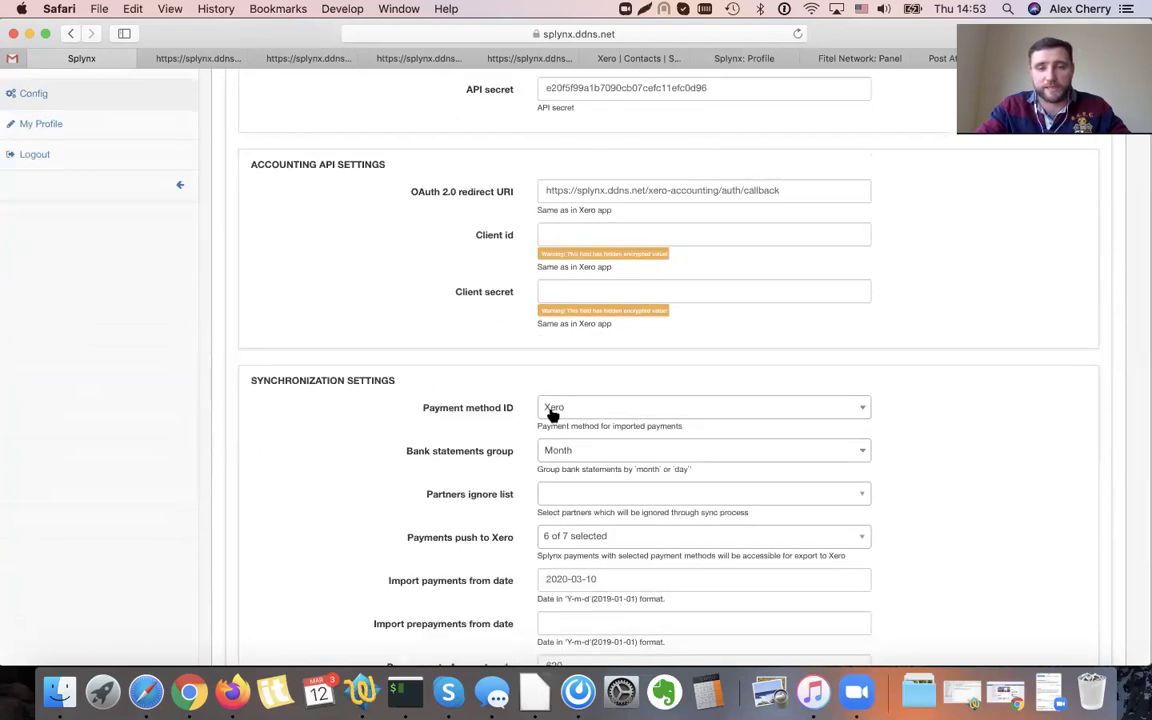
pyautogui.scroll(2, 532, 340)
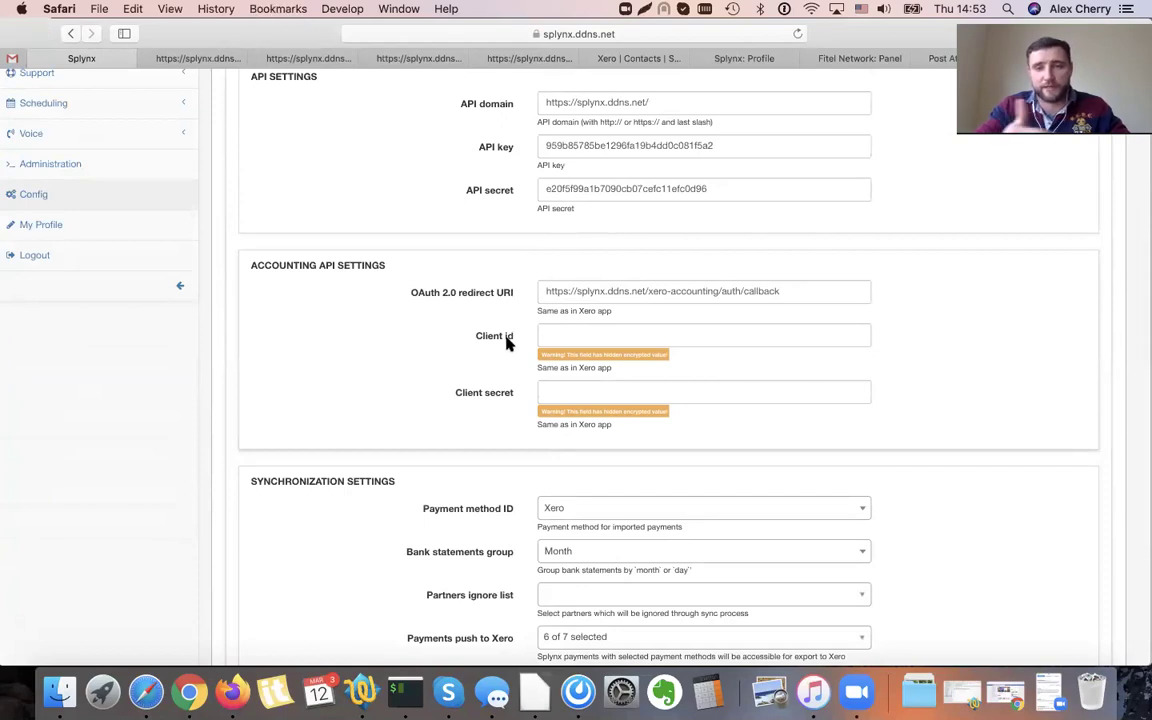
pyautogui.scroll(-6, 508, 343)
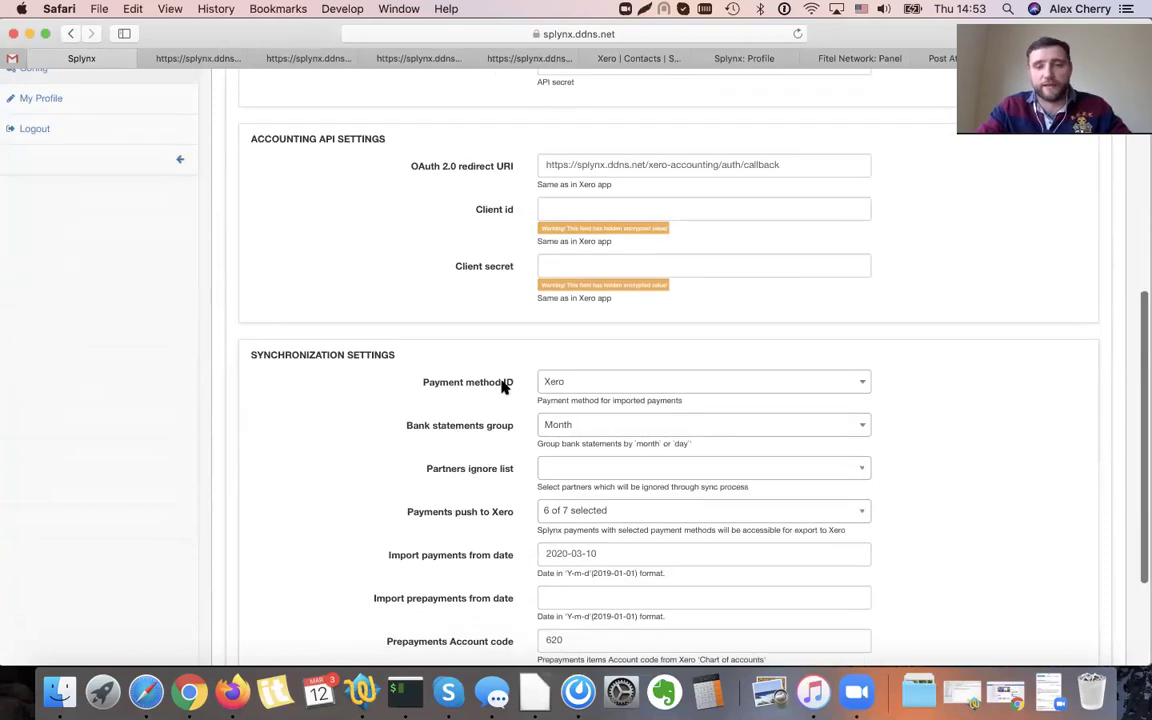
pyautogui.moveTo(402, 378); pyautogui.dragTo(517, 378)
pyautogui.click(556, 381)
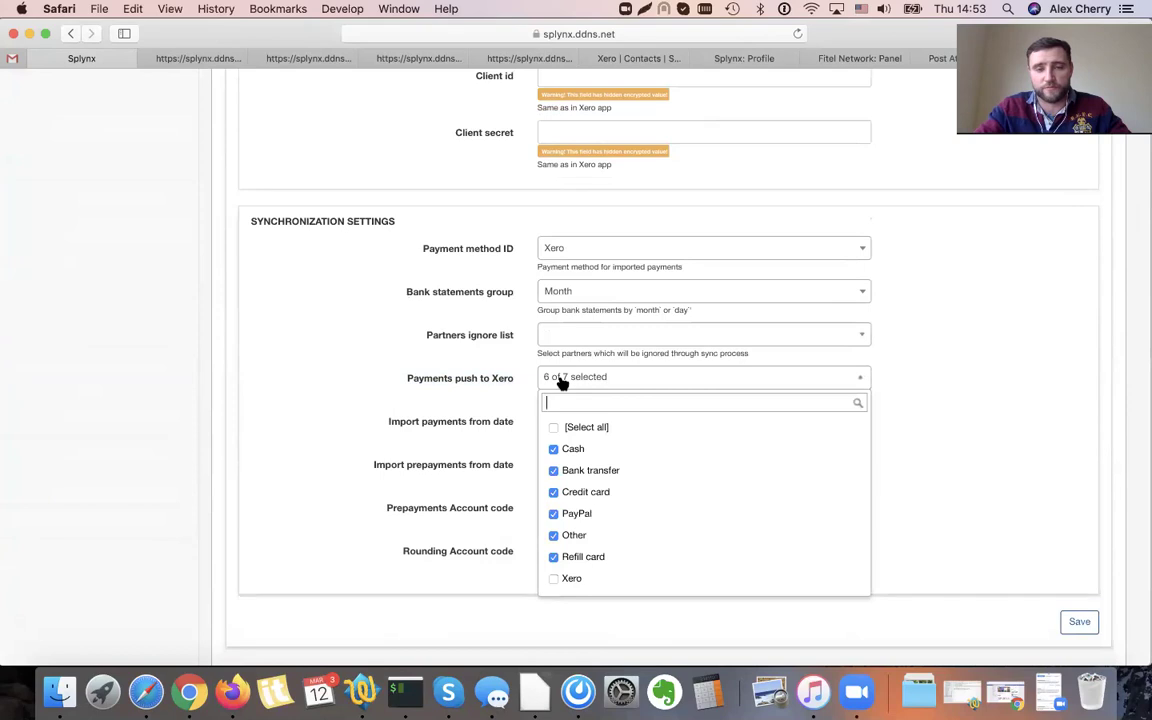
pyautogui.click(497, 388)
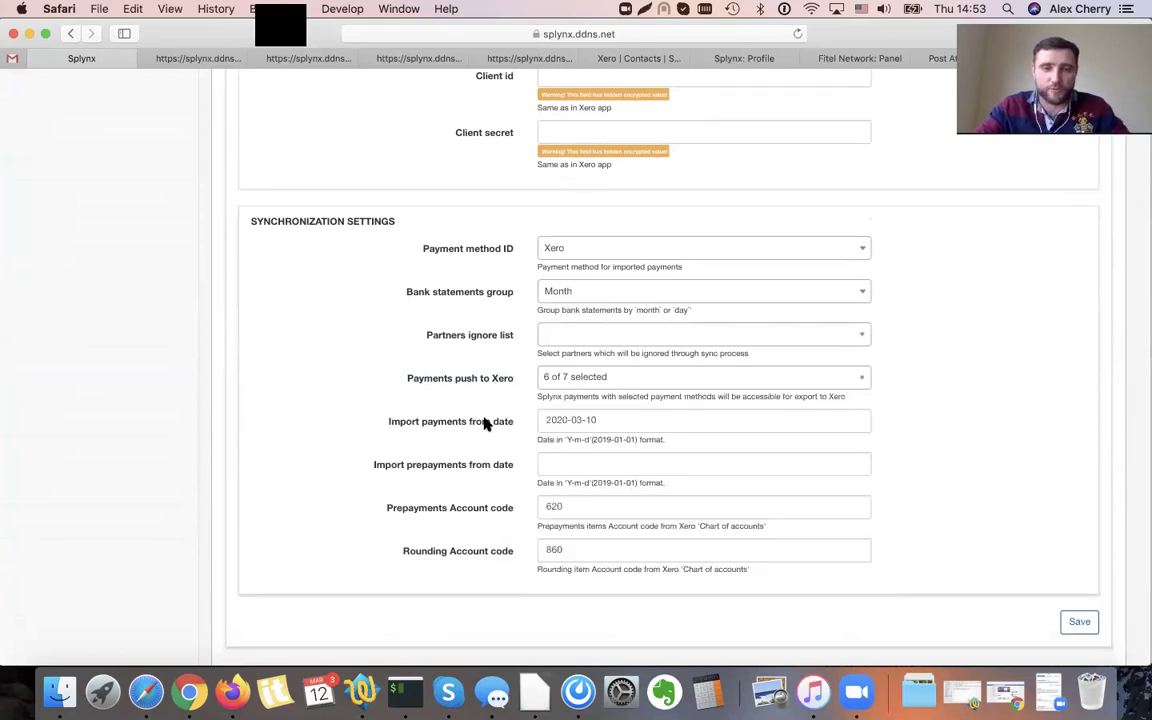
pyautogui.doubleClick(466, 296)
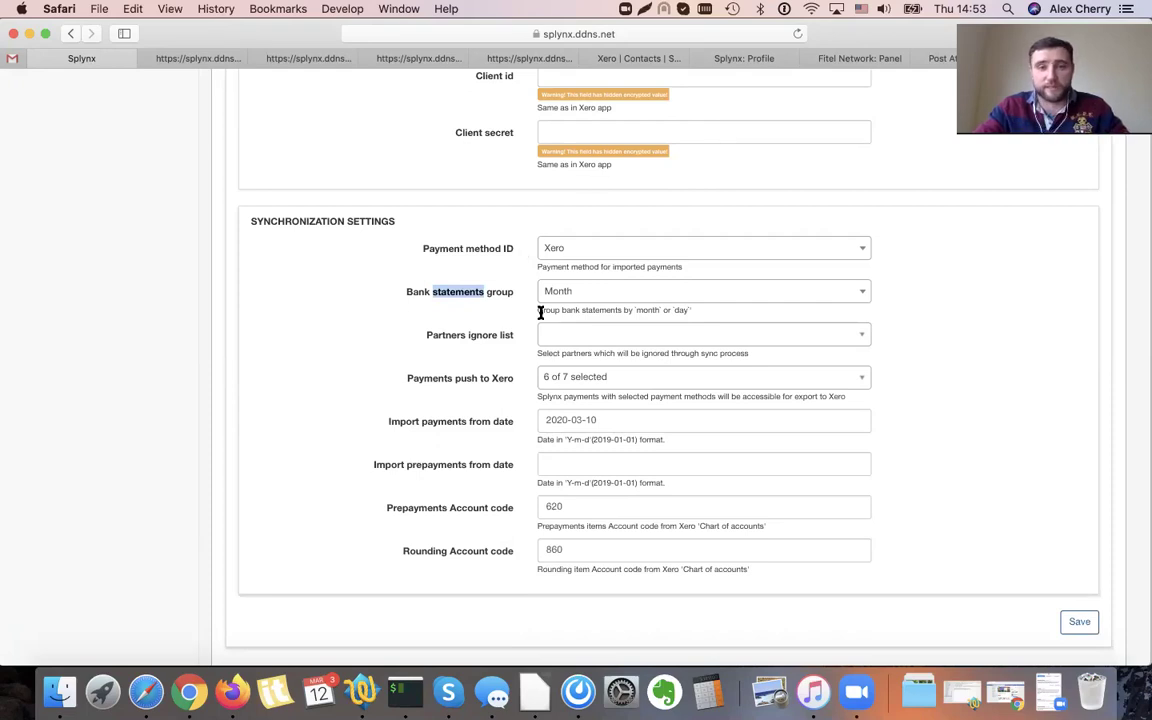
pyautogui.click(551, 381)
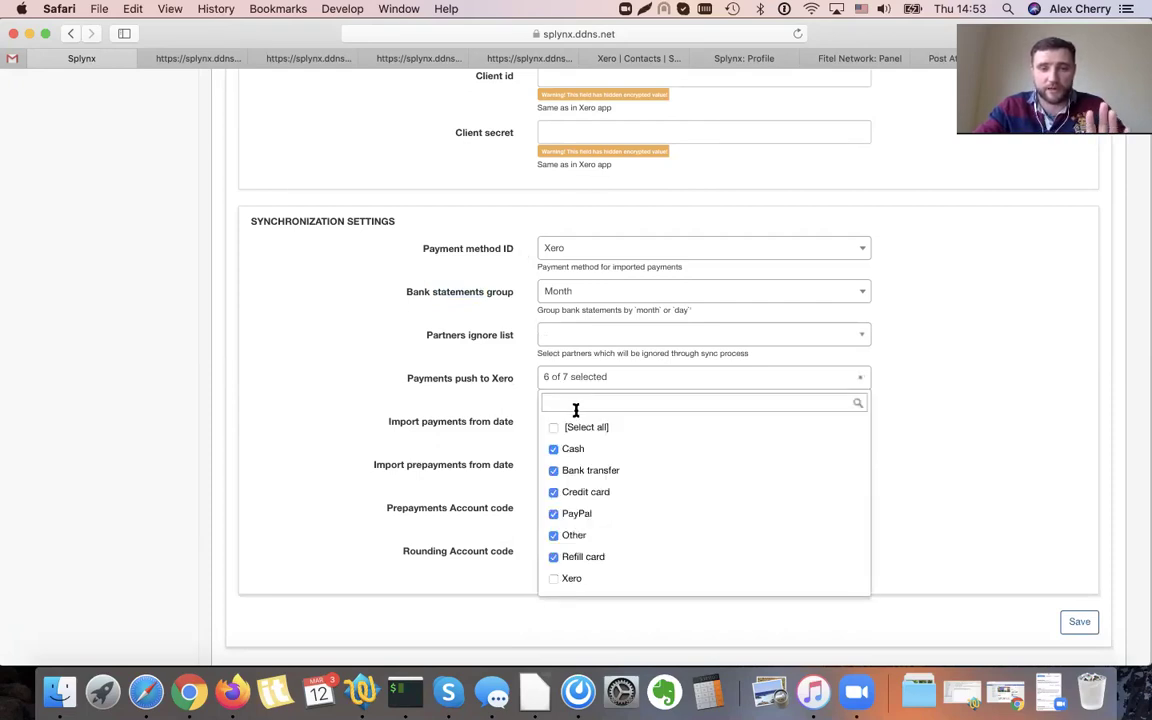
pyautogui.click(455, 420)
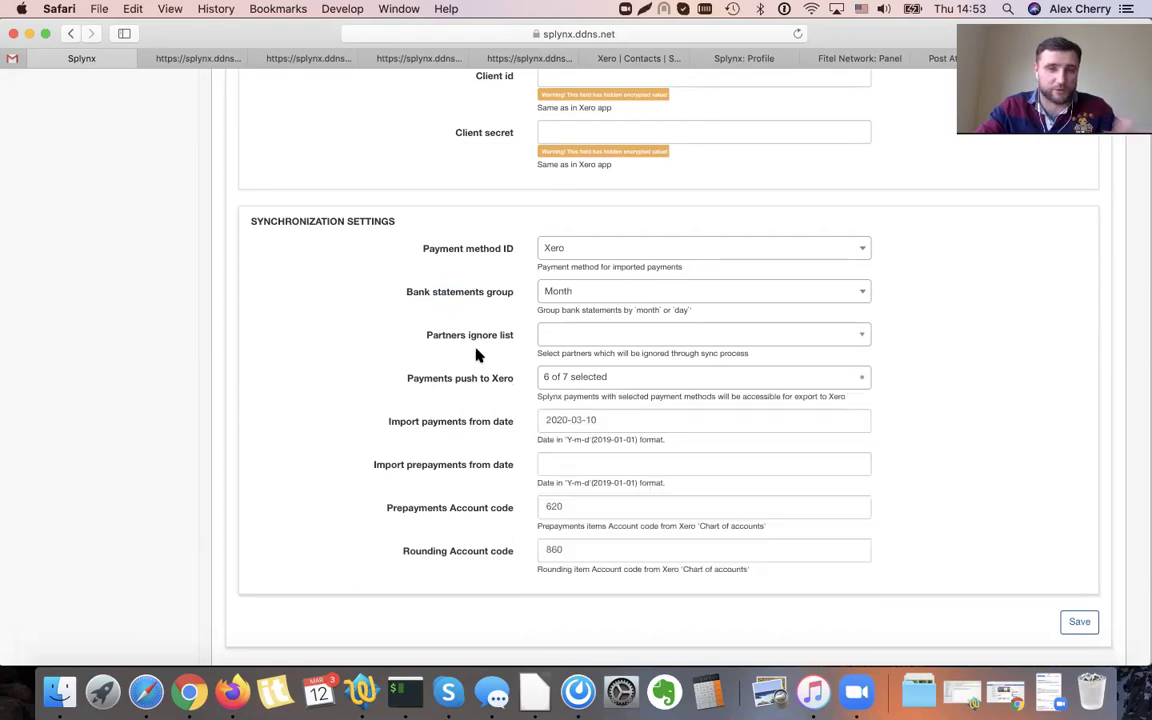
pyautogui.click(597, 380)
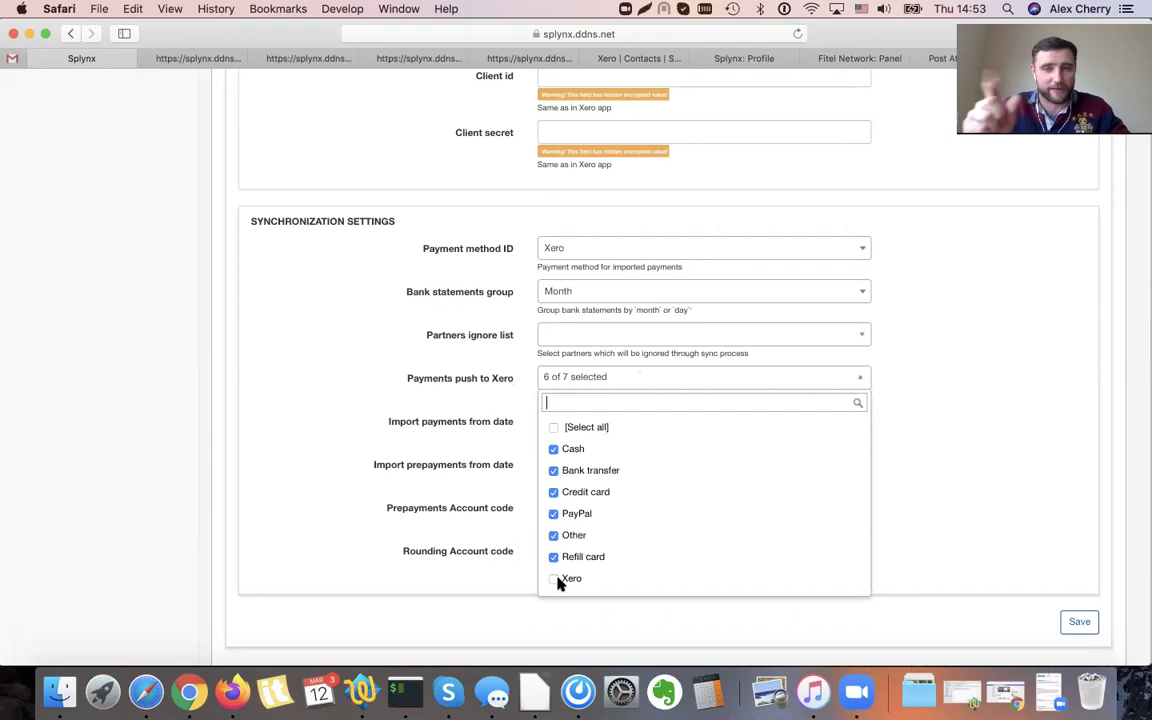
pyautogui.click(478, 508)
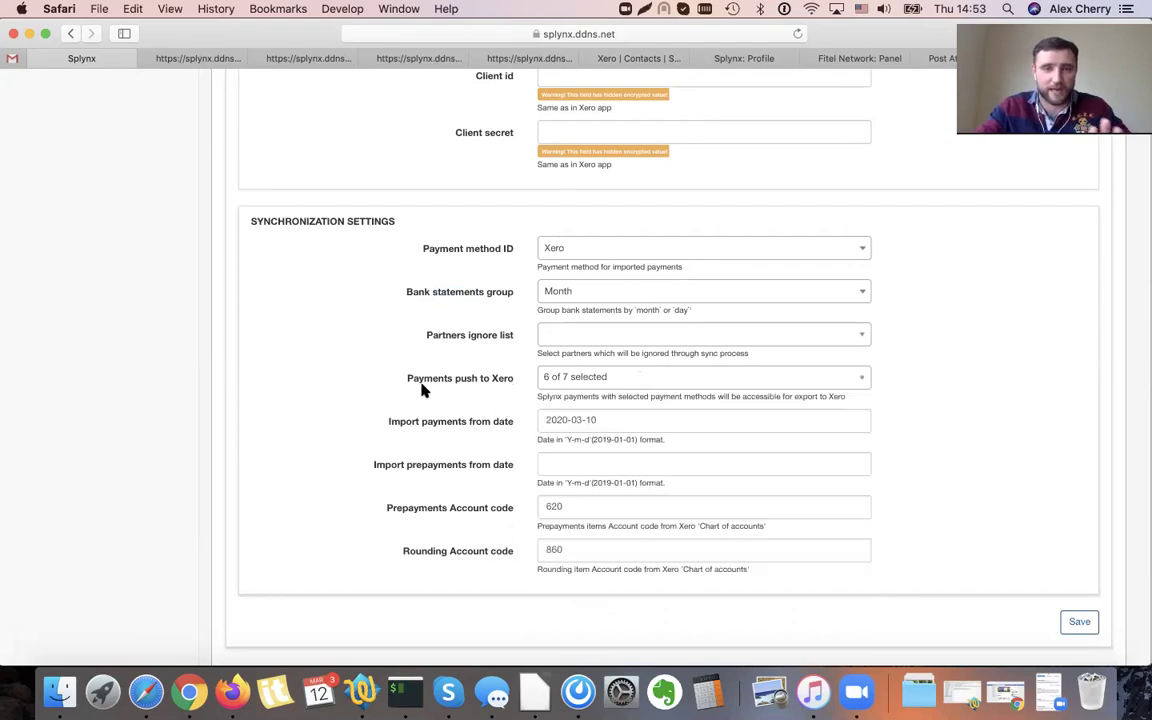
pyautogui.scroll(10, 413, 376)
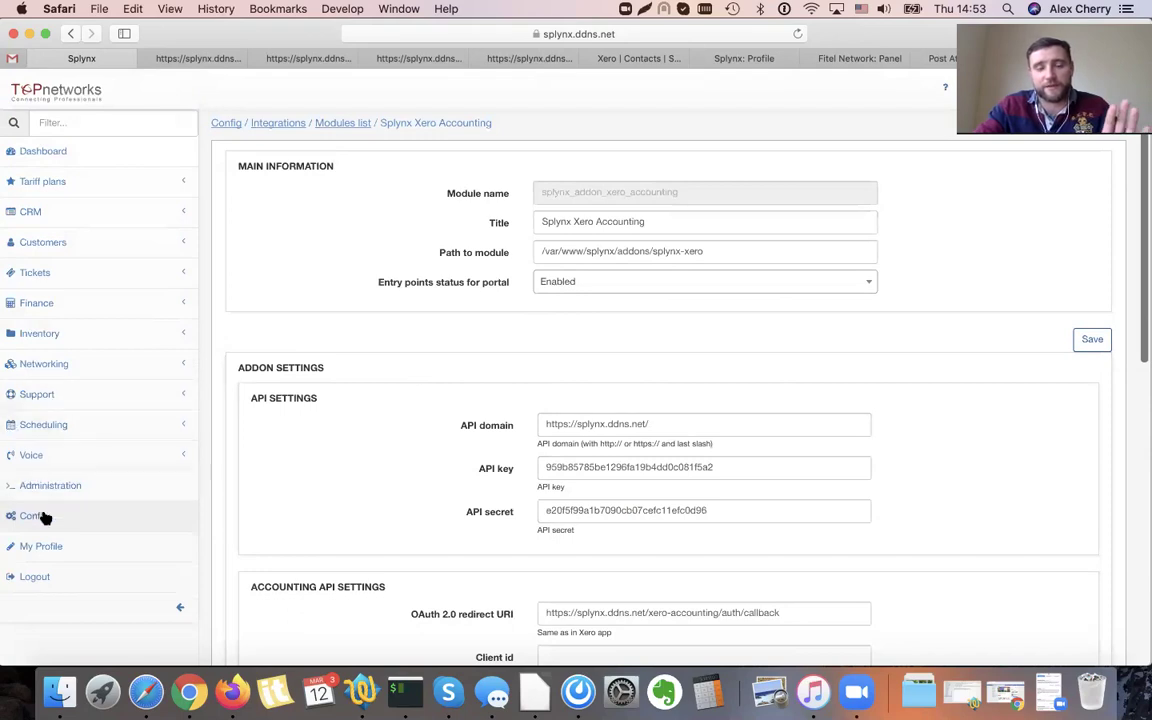
# Search Config for 'ac' and review the Accounting tax rates, VAT 0% mapped to Tax on Sales
pyautogui.click(44, 516)
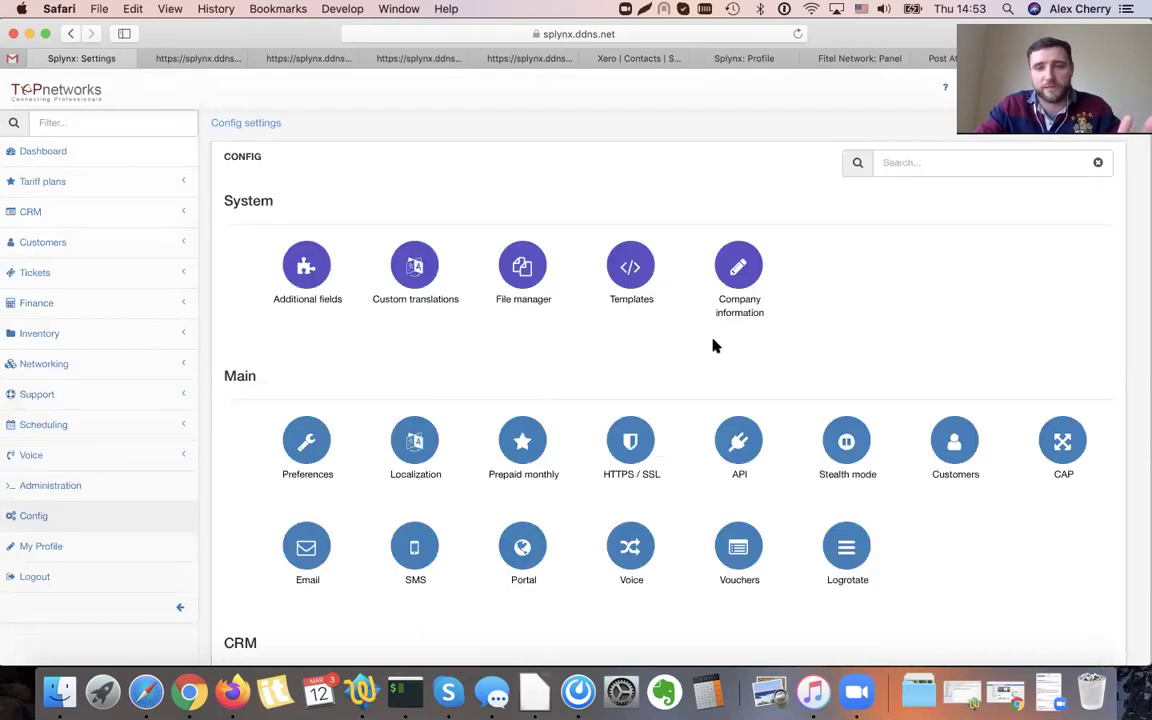
pyautogui.click(900, 161)
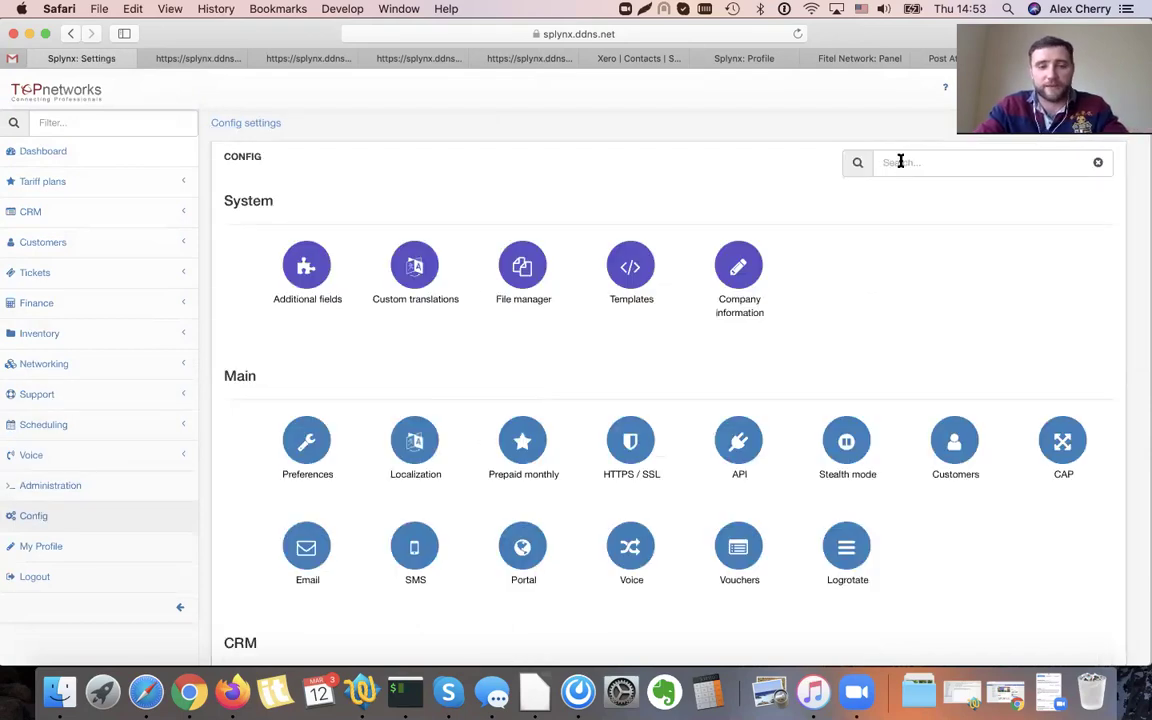
pyautogui.write('ac')
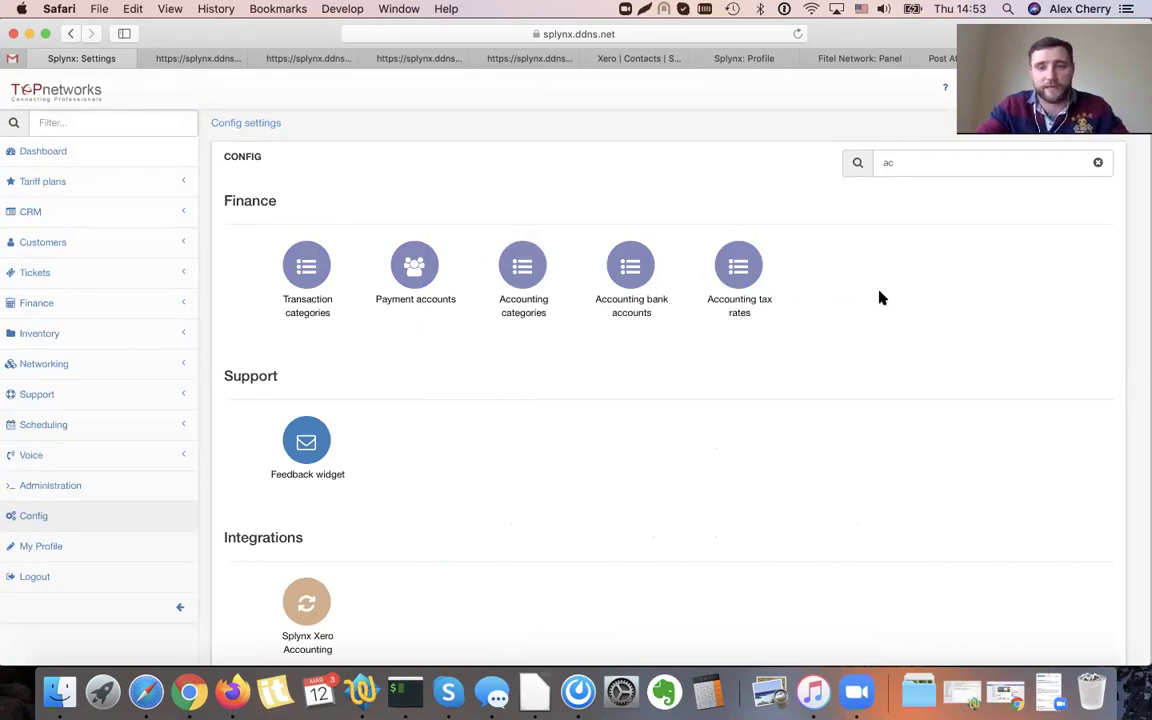
pyautogui.click(740, 268)
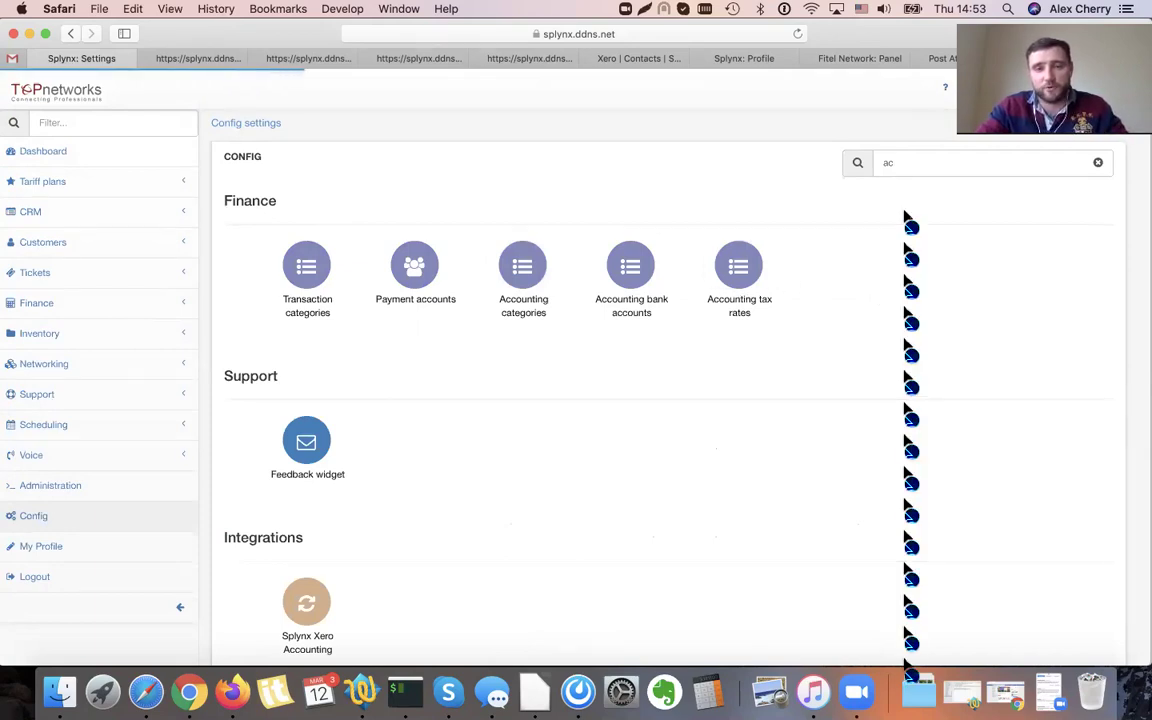
pyautogui.scroll(-5, 553, 381)
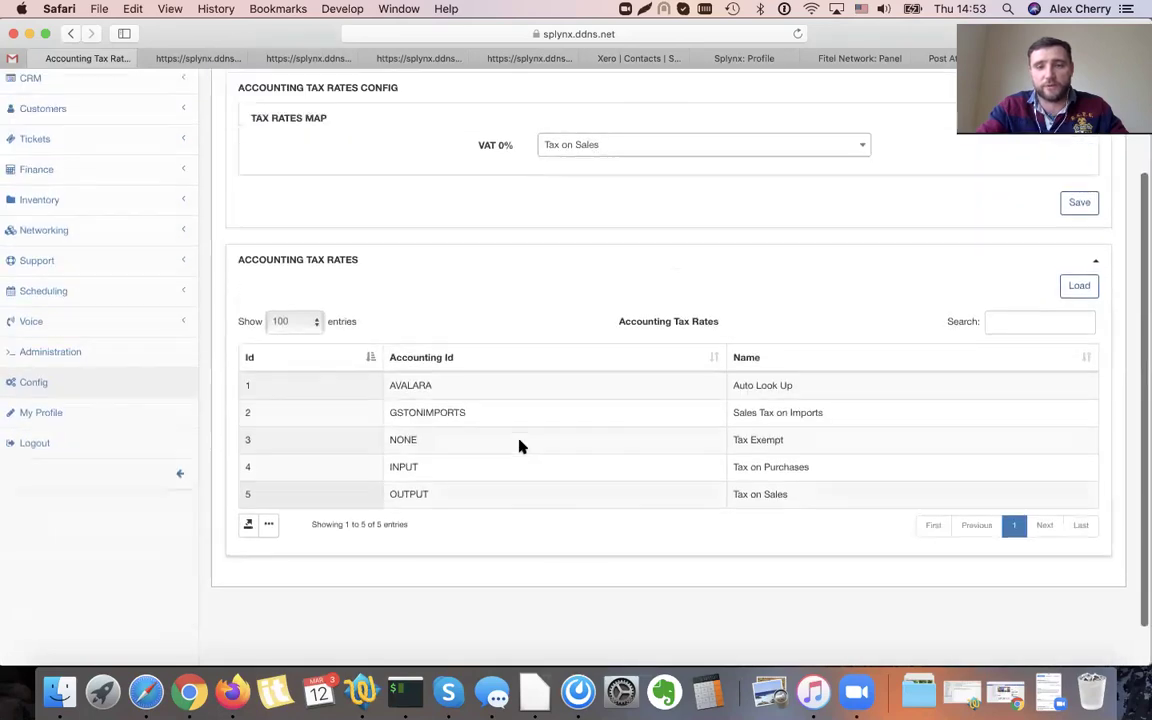
pyautogui.scroll(3, 520, 445)
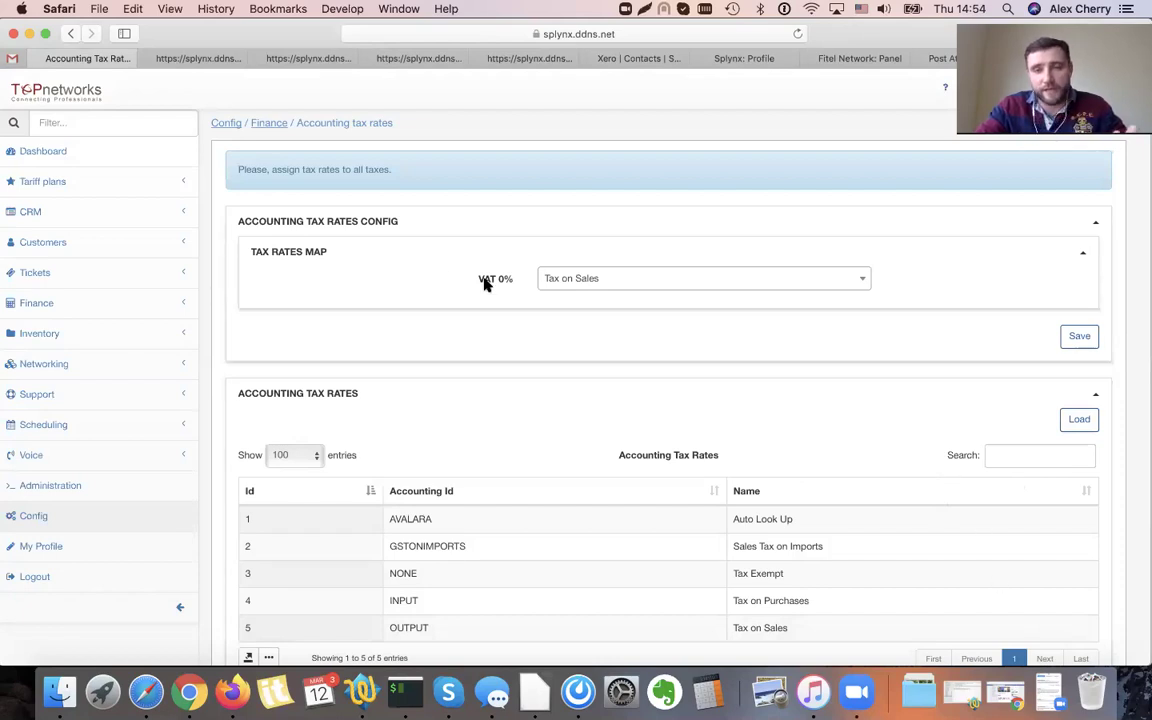
pyautogui.scroll(-3, 484, 284)
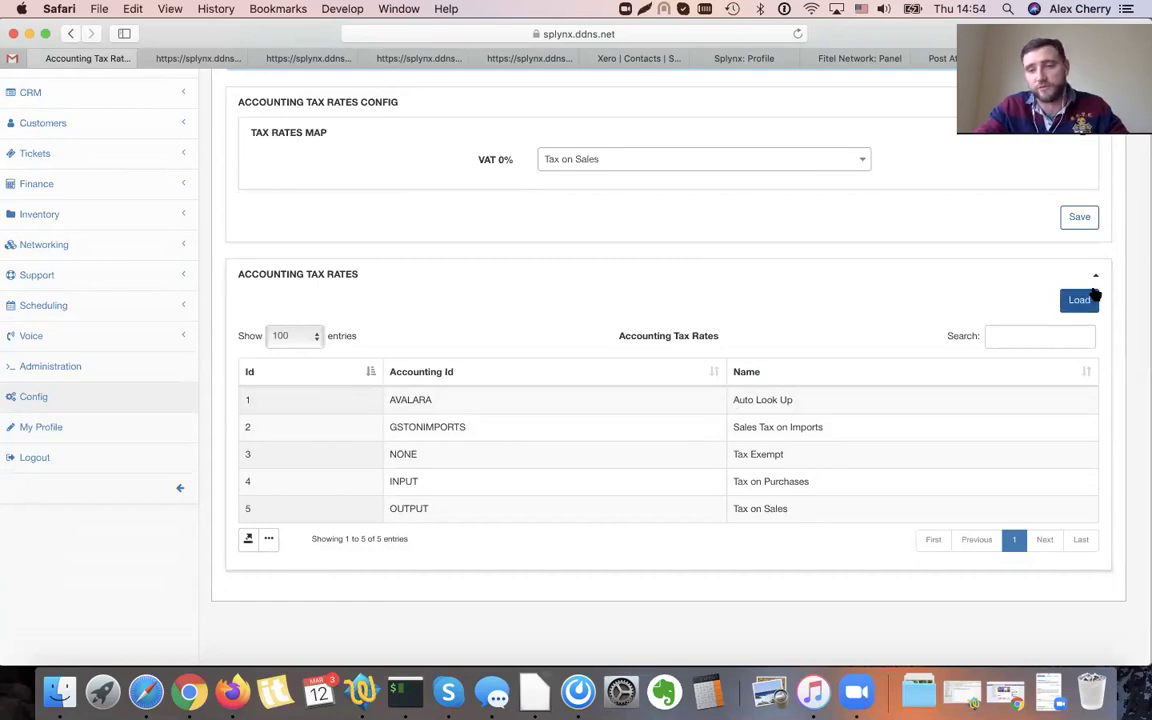
pyautogui.scroll(3, 742, 576)
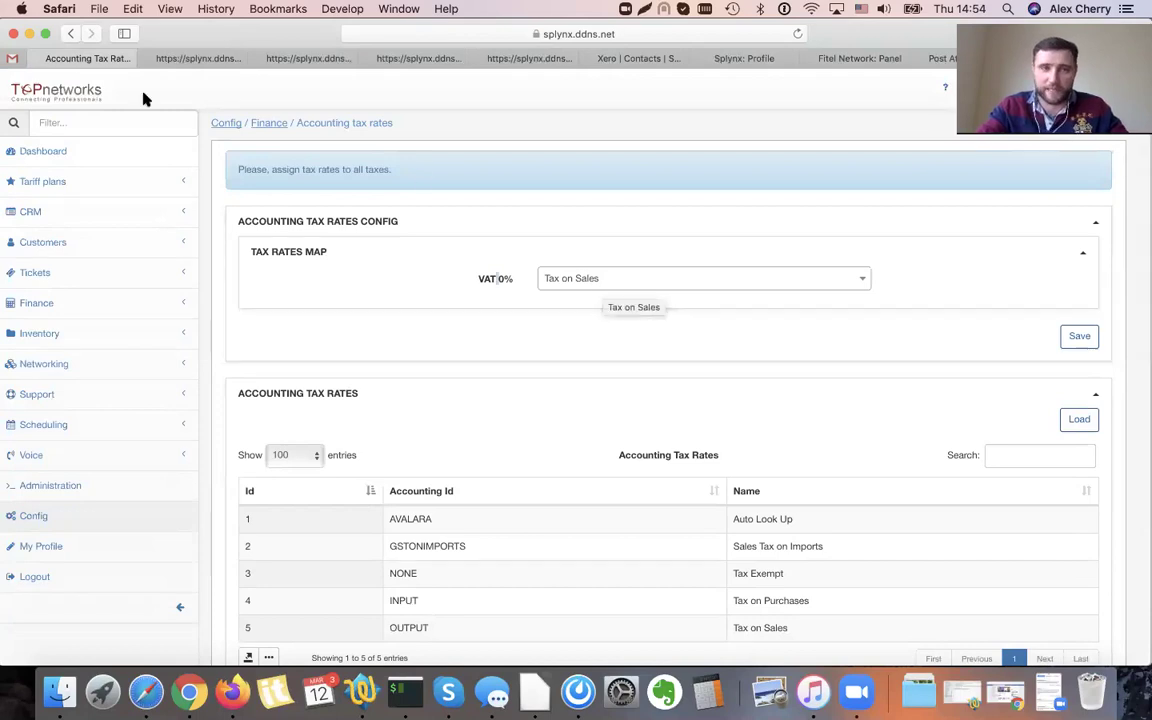
pyautogui.click(70, 34)
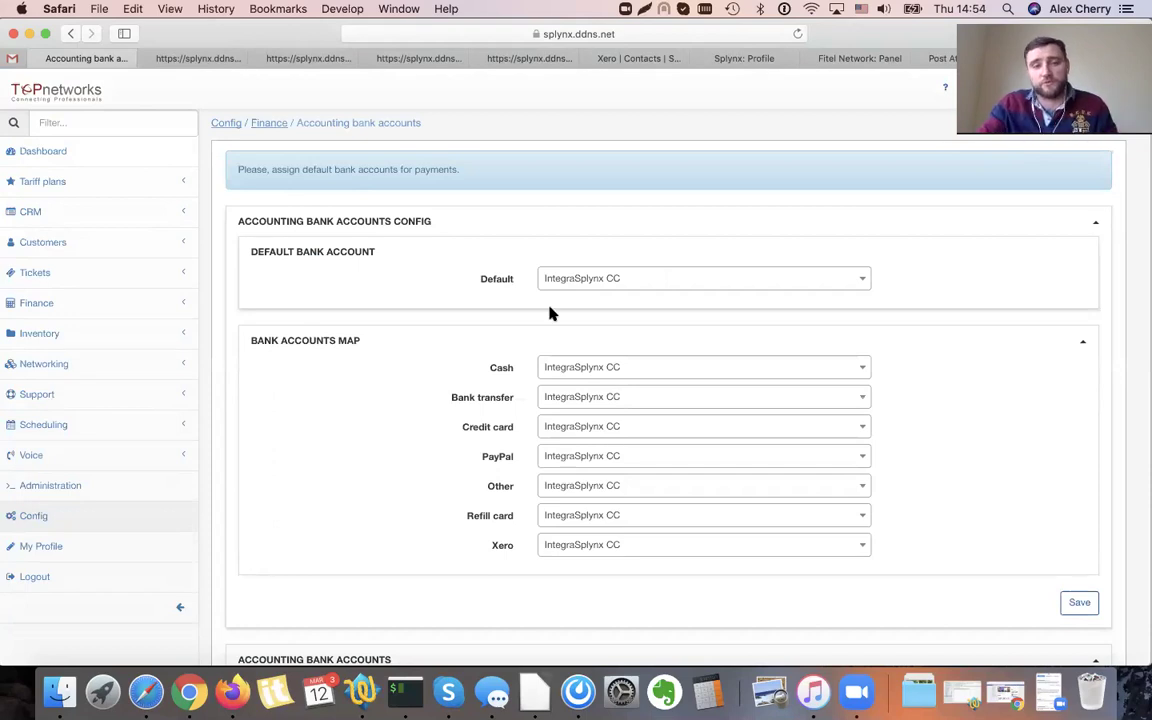
# Check that all payment types map to the IntegraSplynx CC bank account, then return to Config
pyautogui.scroll(-3, 473, 373)
pyautogui.scroll(-2, 503, 531)
pyautogui.moveTo(350, 554); pyautogui.dragTo(540, 554)
pyautogui.click(540, 554)
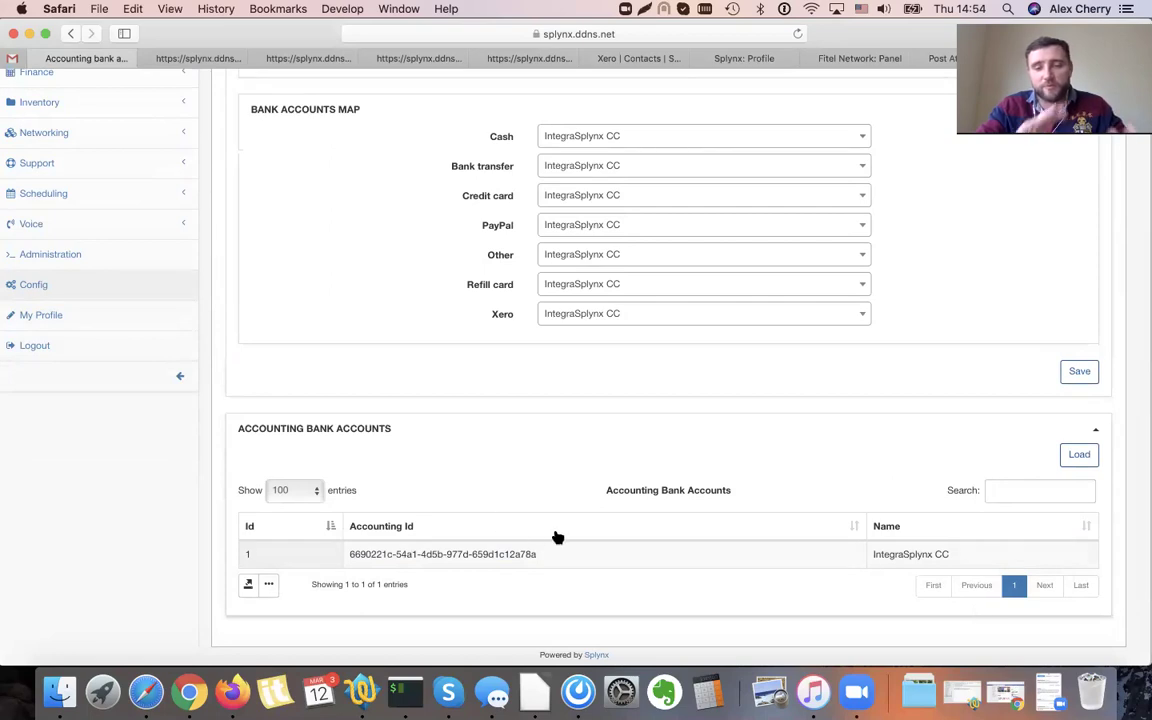
pyautogui.tripleClick(516, 554)
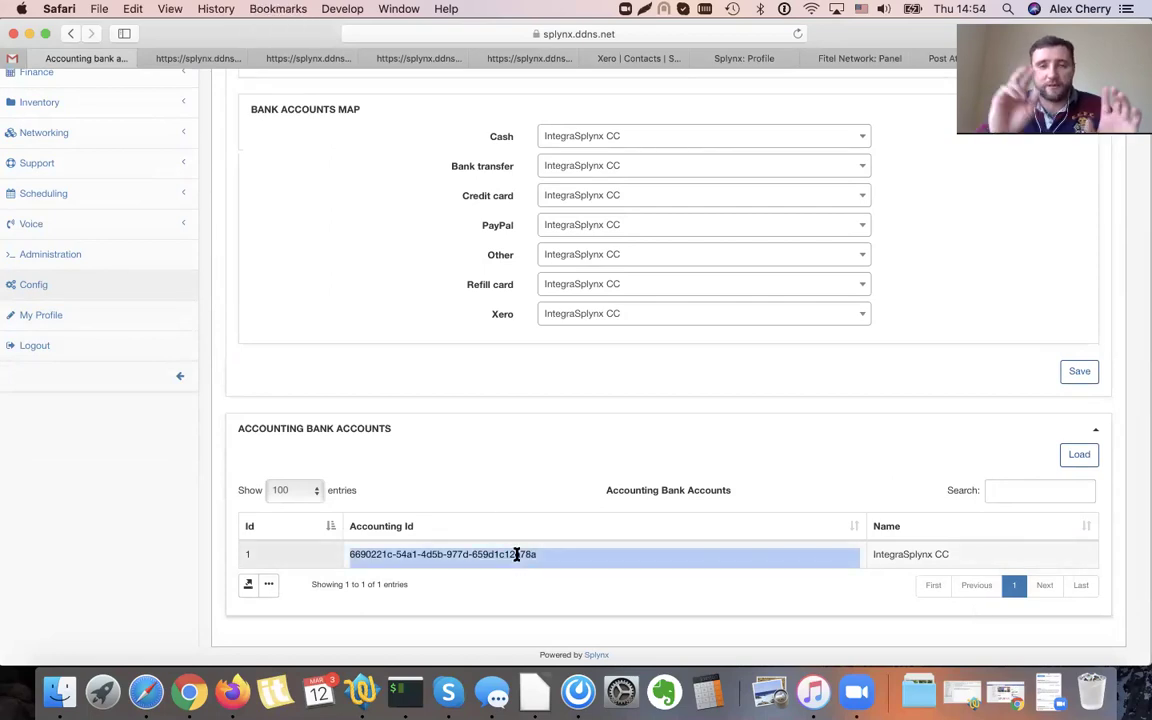
pyautogui.click(70, 33)
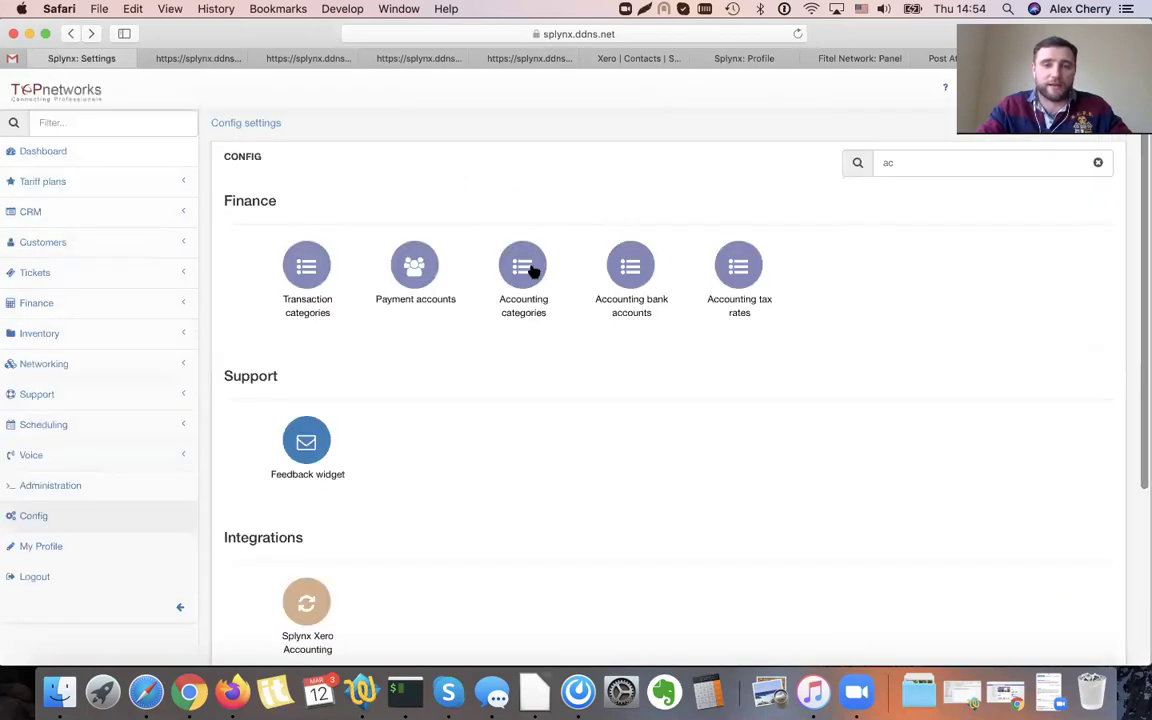
# Review the Accounting categories map, pointing out the Service transaction category
pyautogui.click(627, 266)
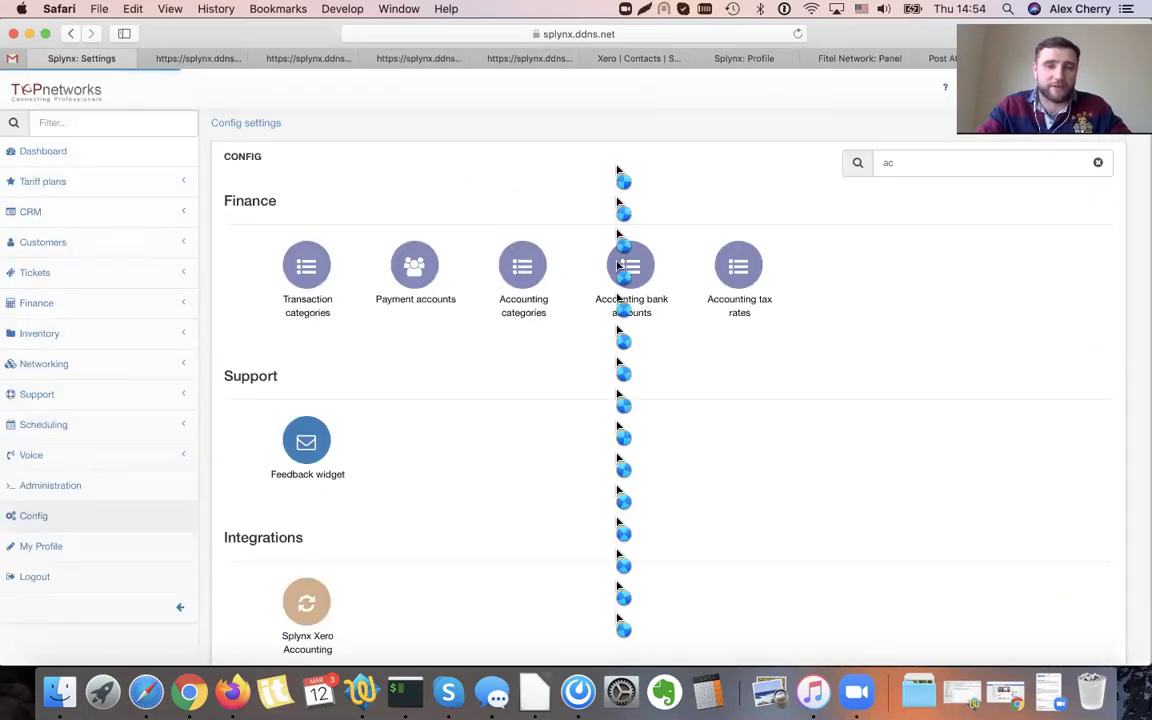
pyautogui.scroll(-5, 921, 319)
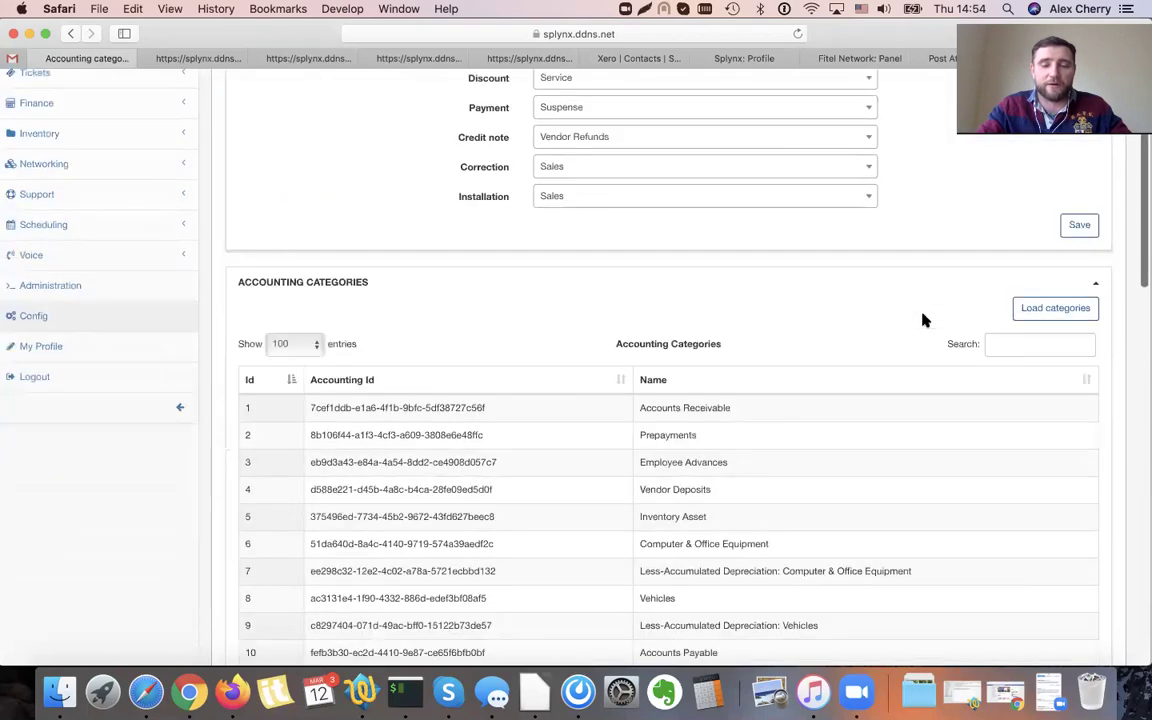
pyautogui.scroll(-1, 924, 320)
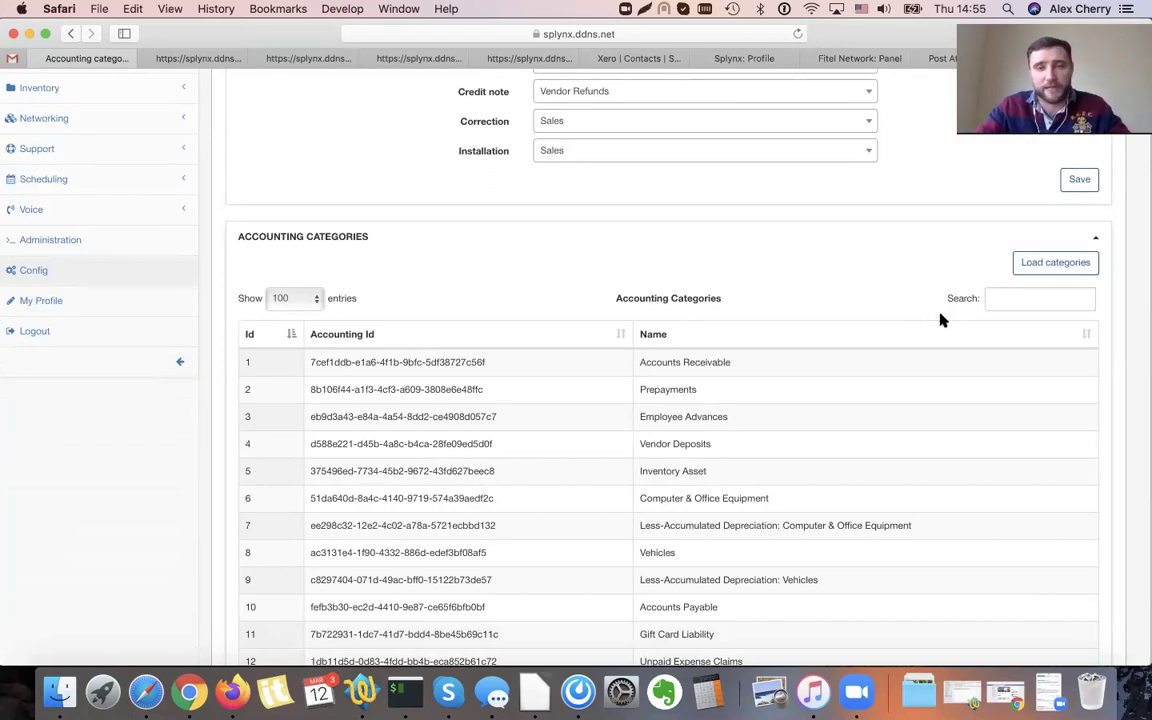
pyautogui.scroll(5, 940, 320)
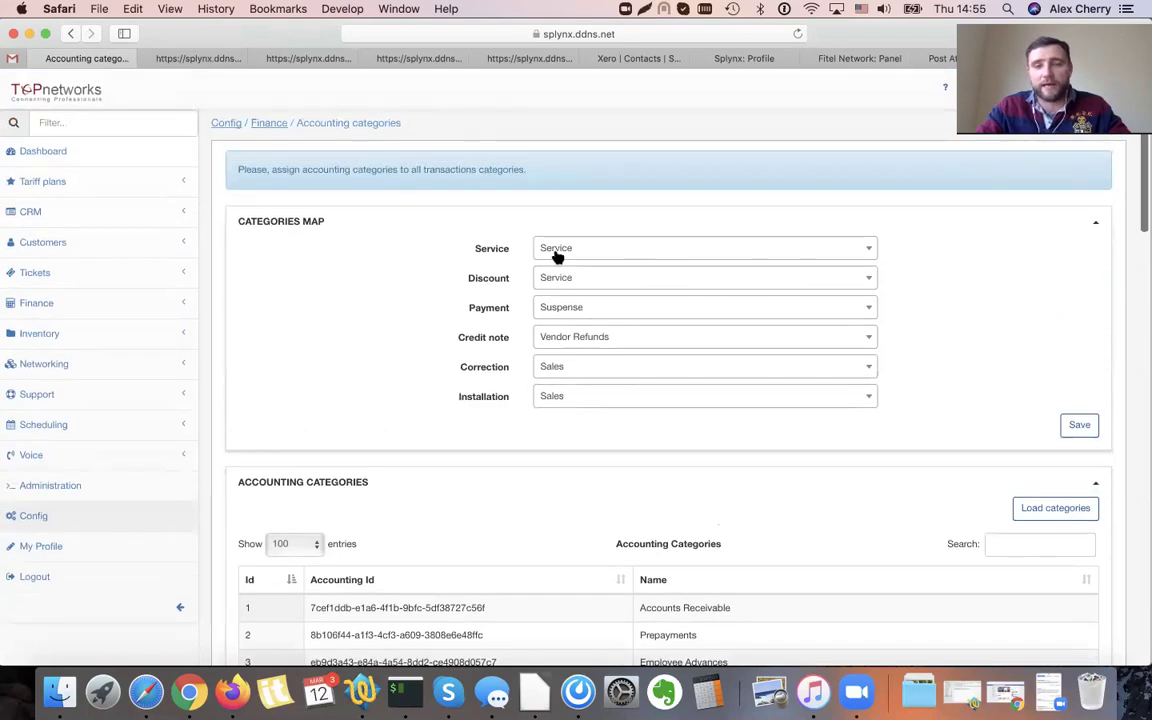
pyautogui.doubleClick(490, 252)
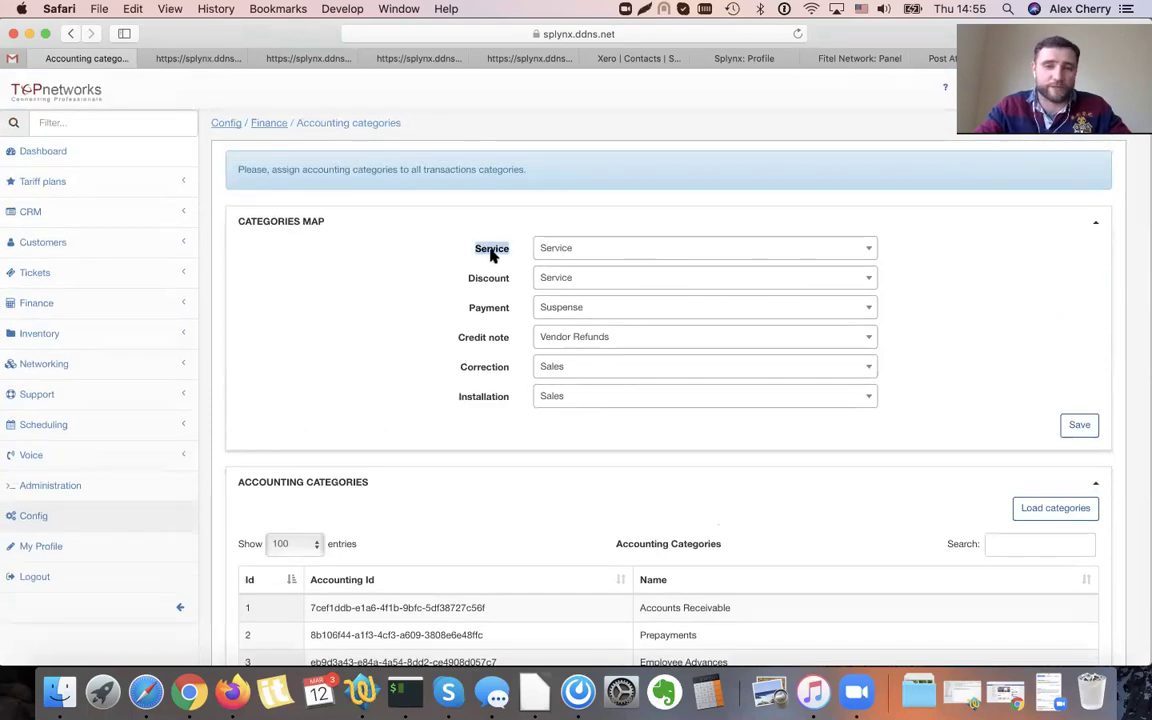
pyautogui.scroll(-5, 524, 428)
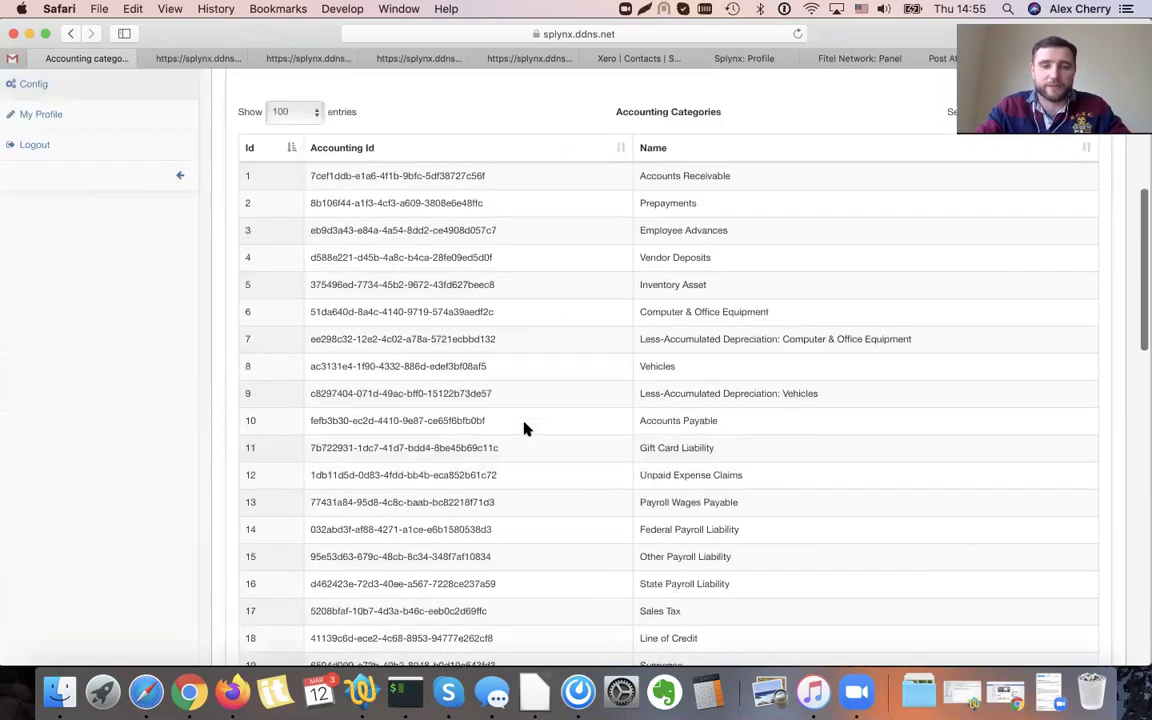
pyautogui.scroll(-2, 524, 428)
pyautogui.scroll(-3, 740, 460)
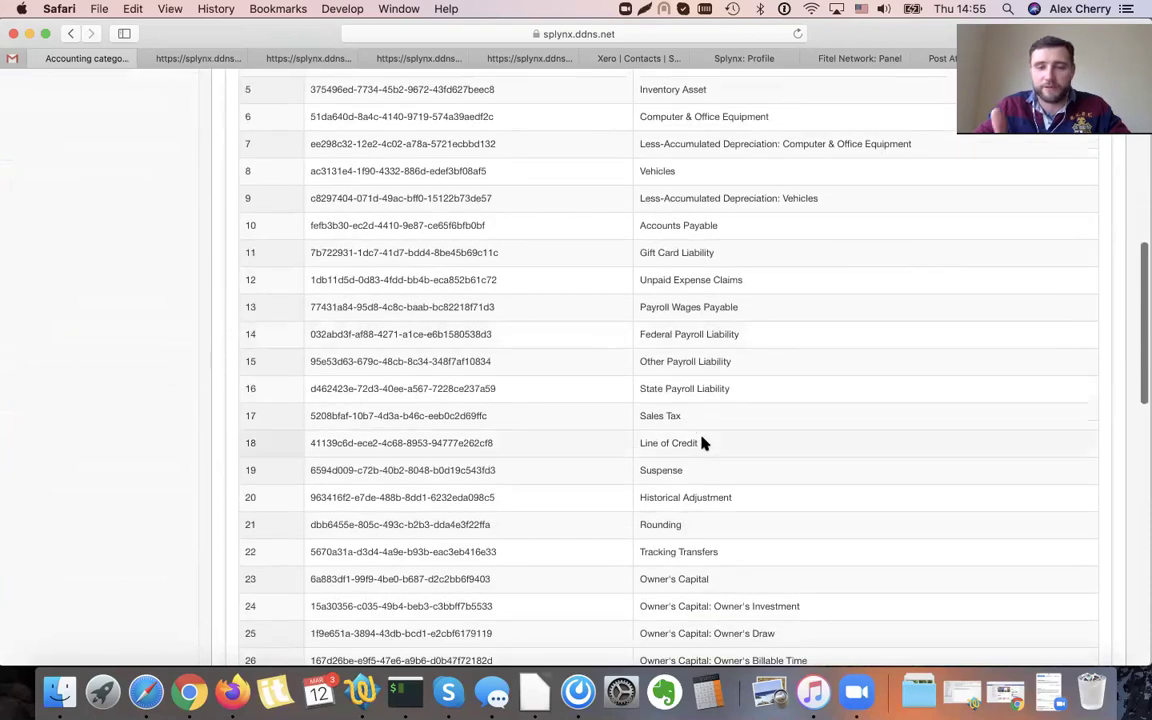
pyautogui.scroll(8, 702, 442)
# Point out Accounts Receivable in the Xero categories table and Installation mapped to Sales
pyautogui.click(998, 328)
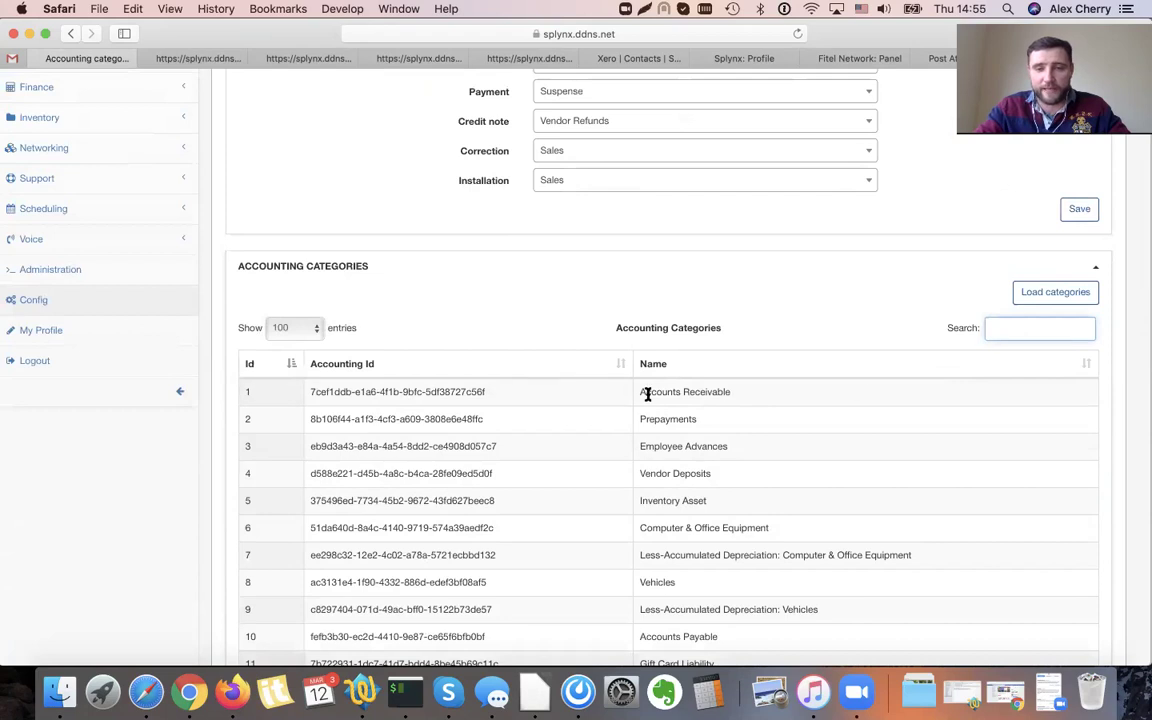
pyautogui.moveTo(730, 392); pyautogui.dragTo(639, 392)
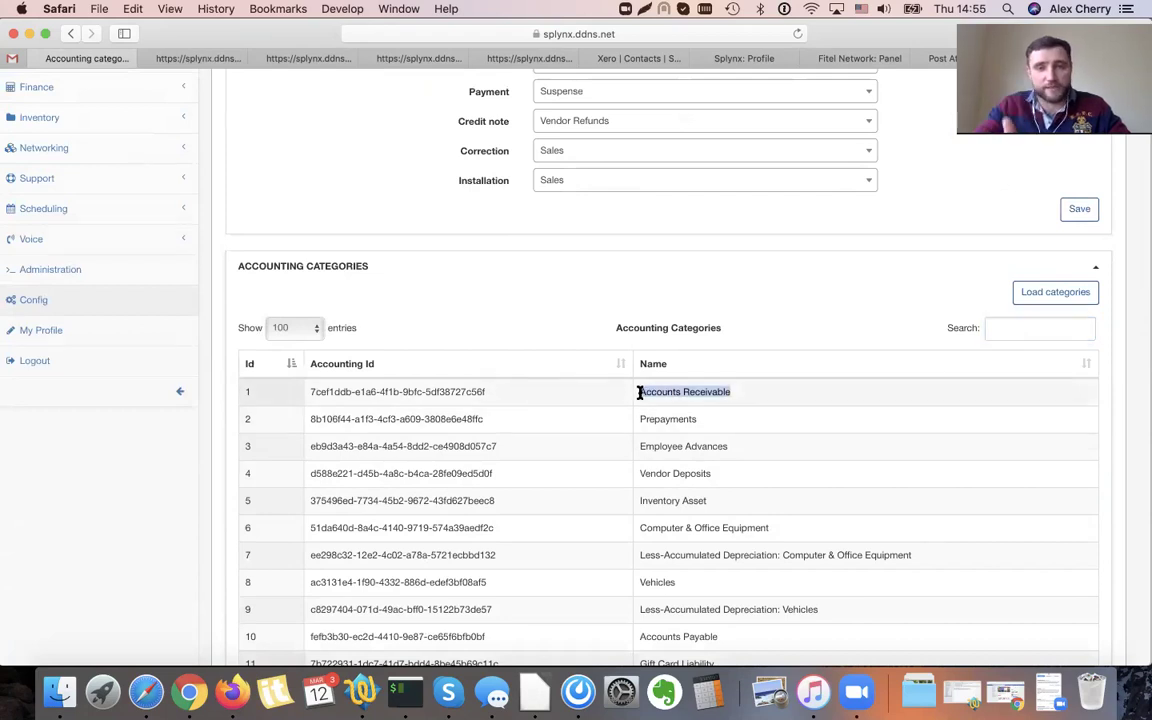
pyautogui.scroll(3, 600, 330)
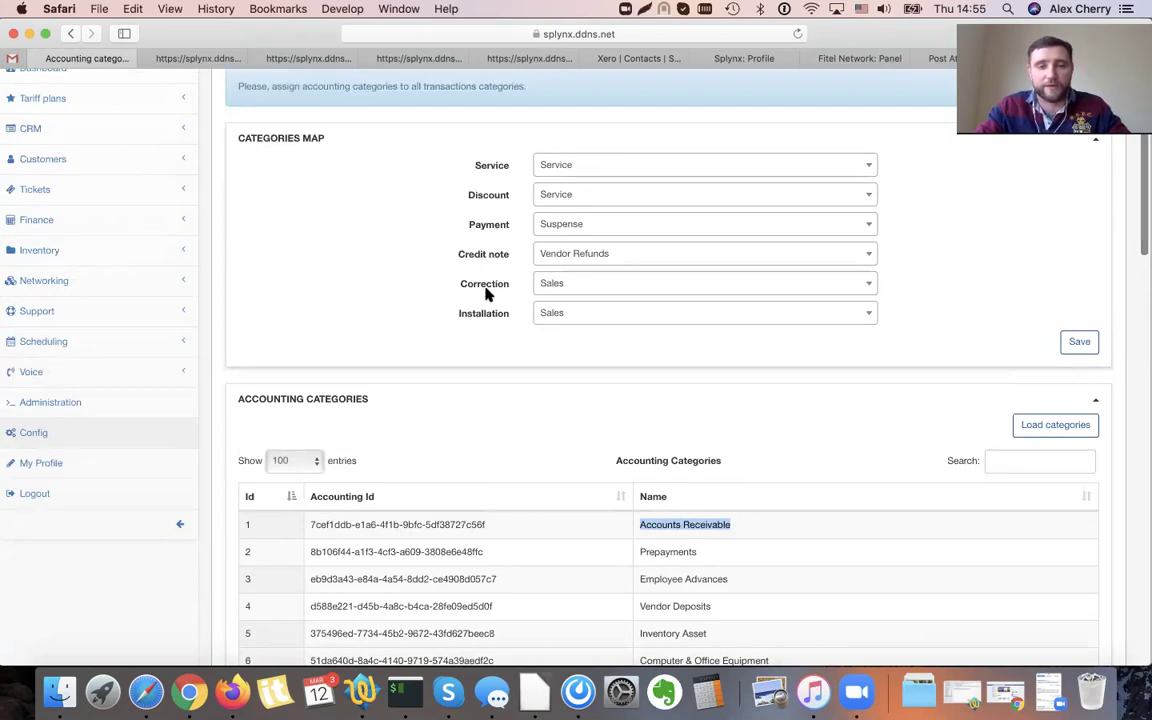
pyautogui.moveTo(459, 313); pyautogui.dragTo(508, 318)
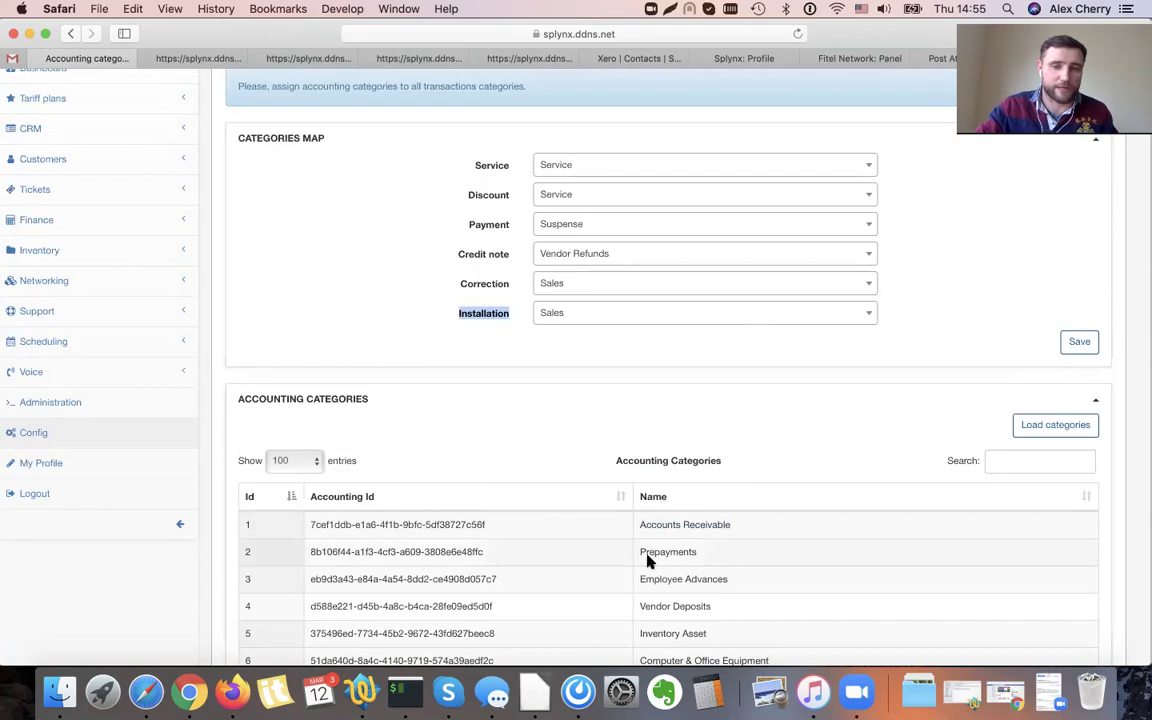
pyautogui.scroll(2, 578, 407)
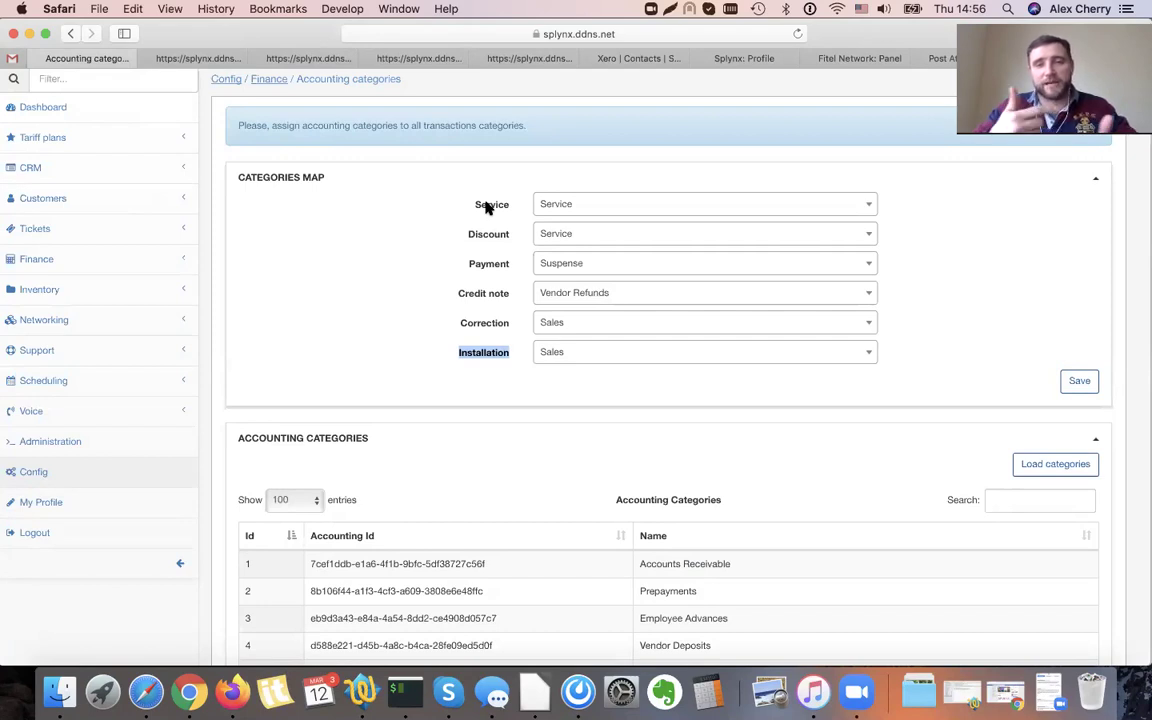
pyautogui.scroll(-2, 702, 380)
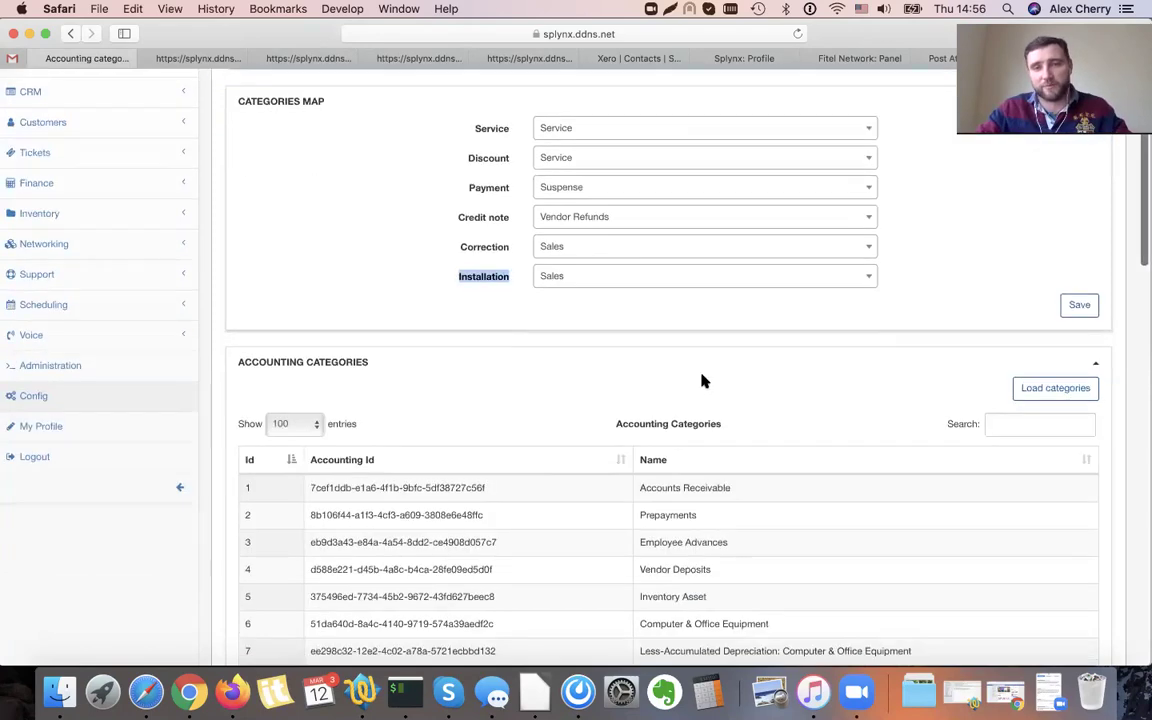
pyautogui.scroll(3, 702, 380)
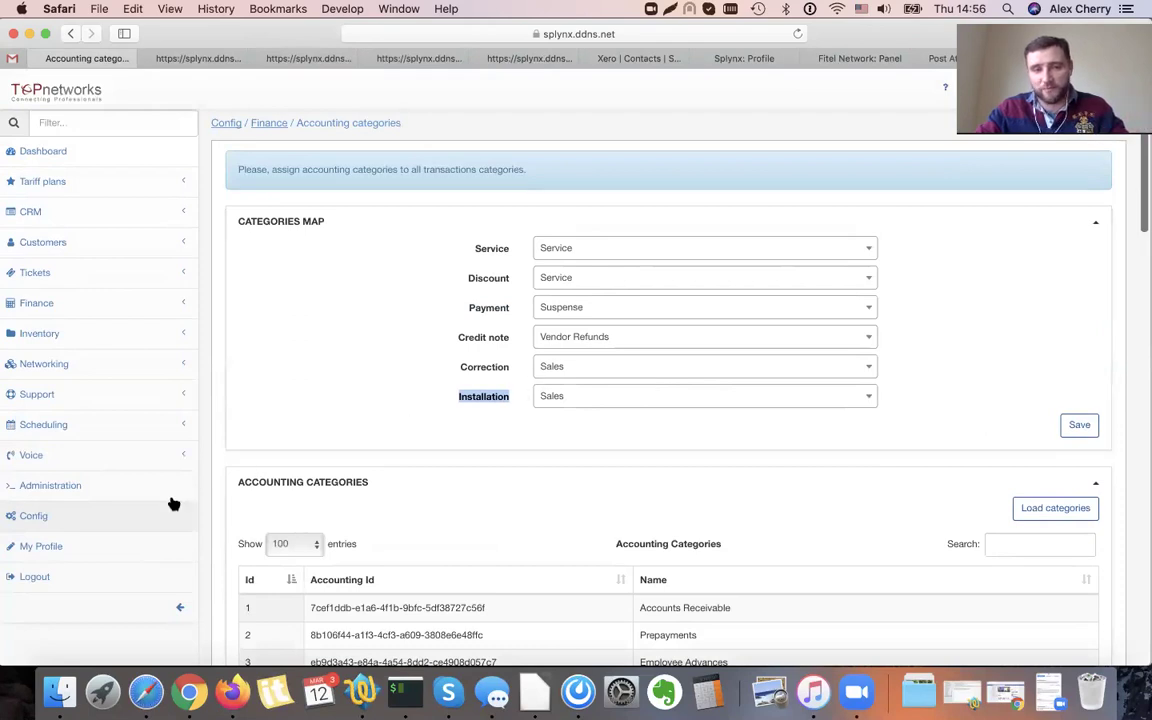
# Filter Config by 'categ' and go to Transaction categories under Finance
pyautogui.click(110, 519)
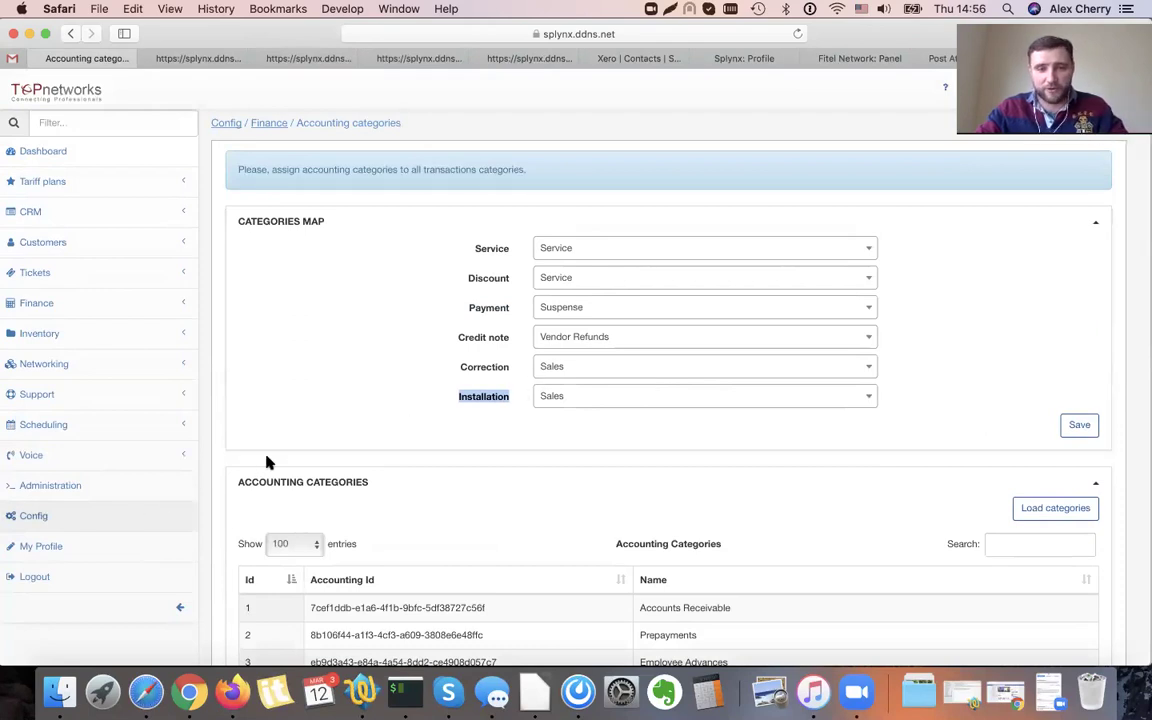
pyautogui.press('BackSpace')
pyautogui.press('BackSpace')
pyautogui.write('categor')
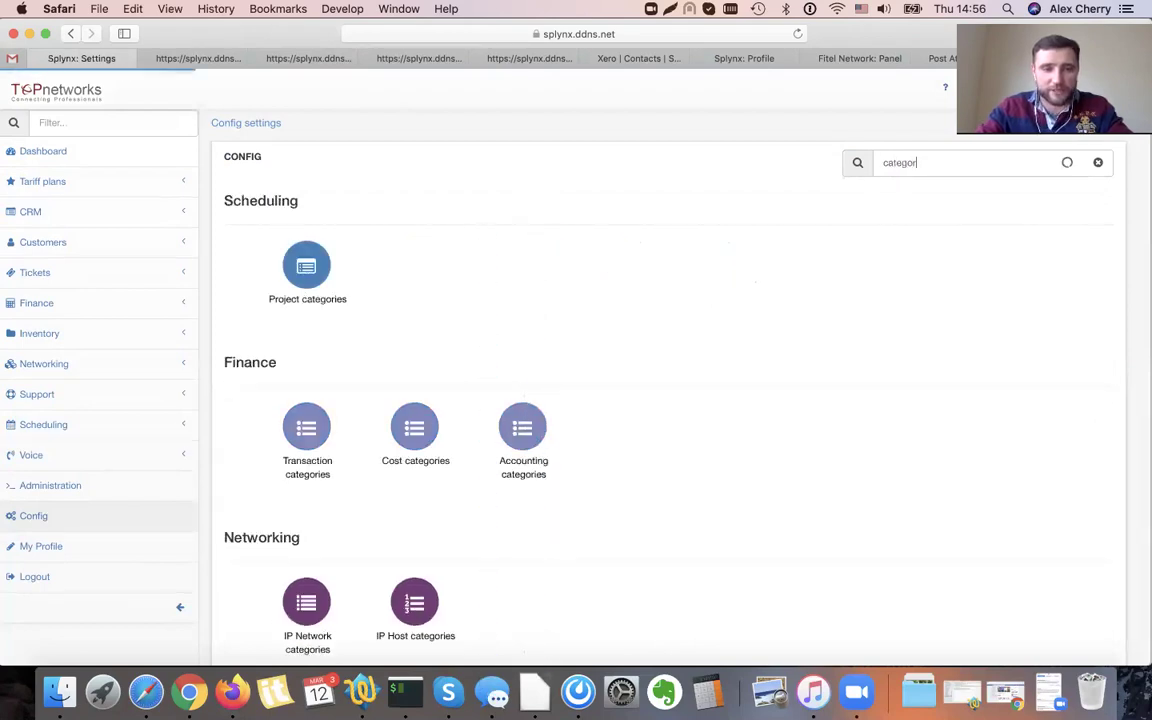
pyautogui.scroll(-2, 450, 460)
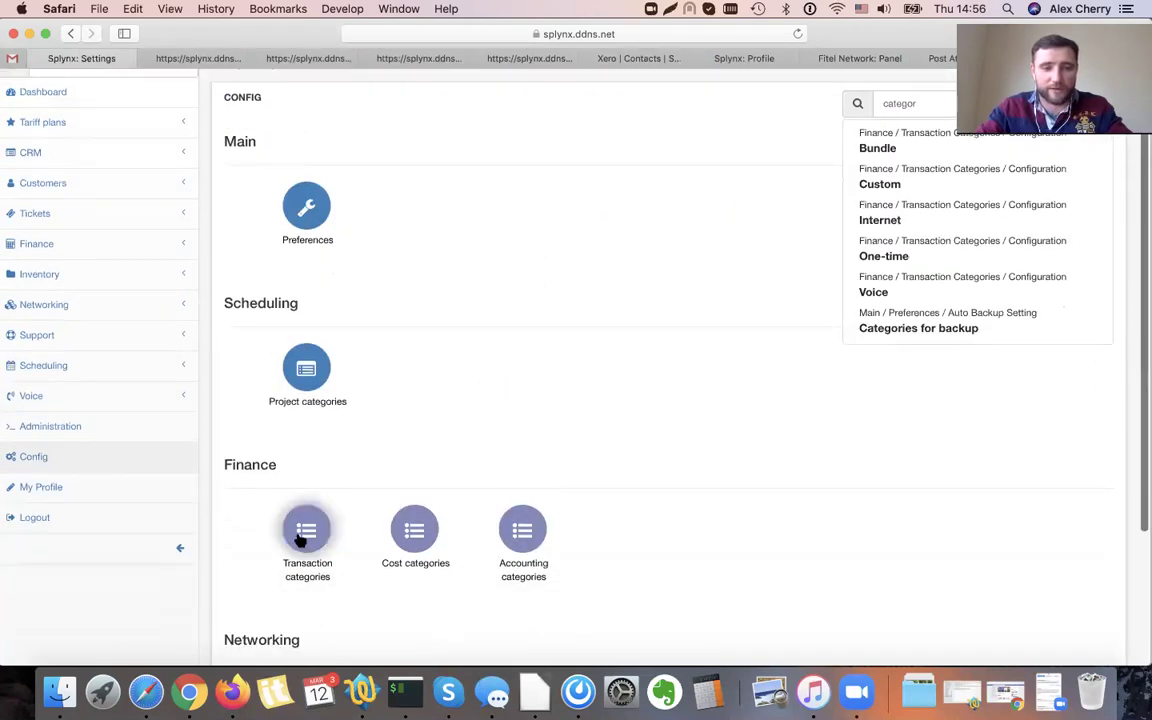
pyautogui.click(304, 532)
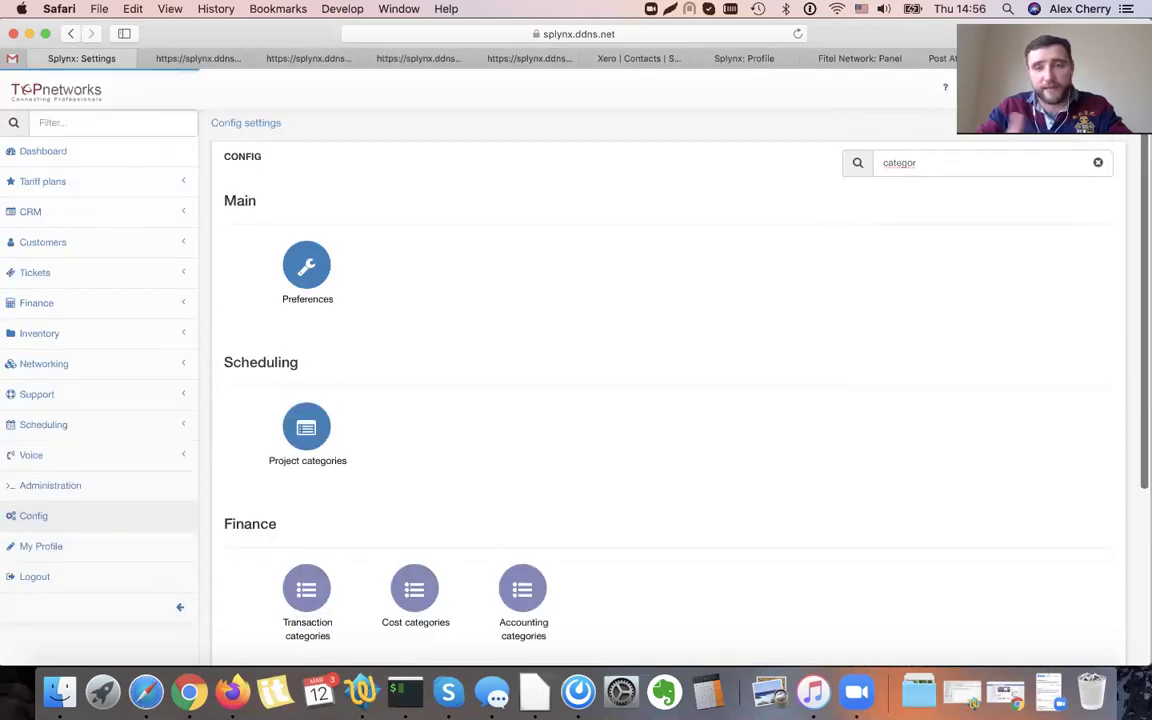
# Add a new transaction category named 'Wireless connection'
pyautogui.doubleClick(426, 375)
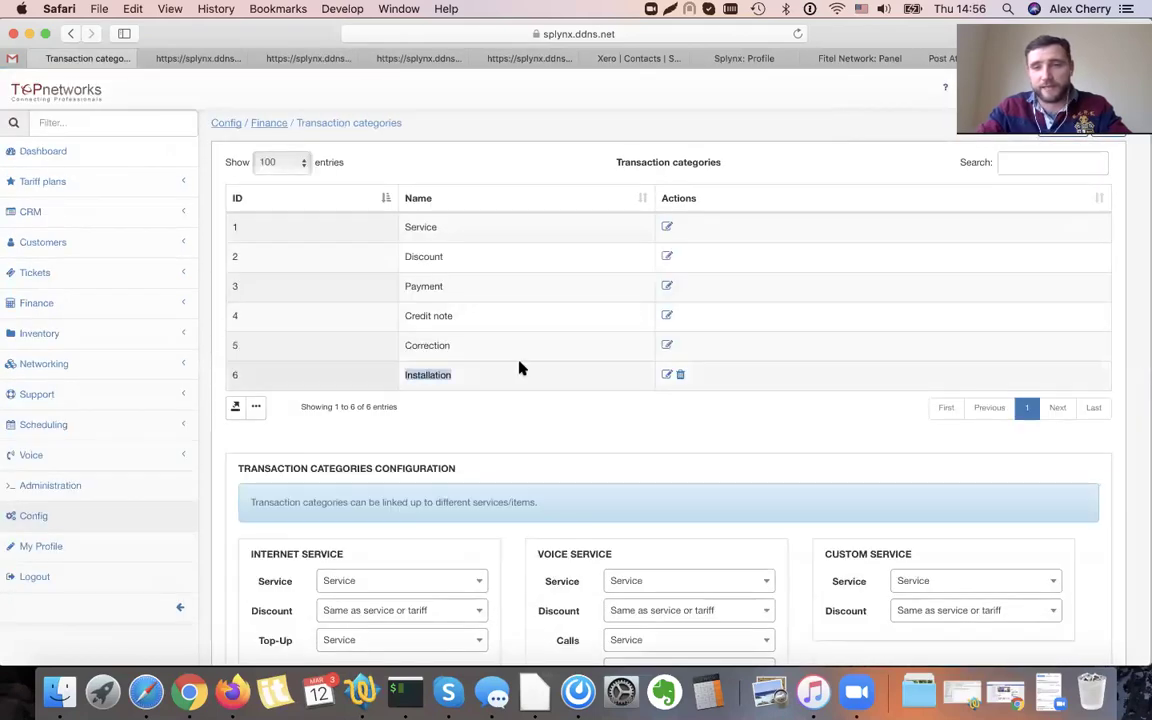
pyautogui.click(1128, 145)
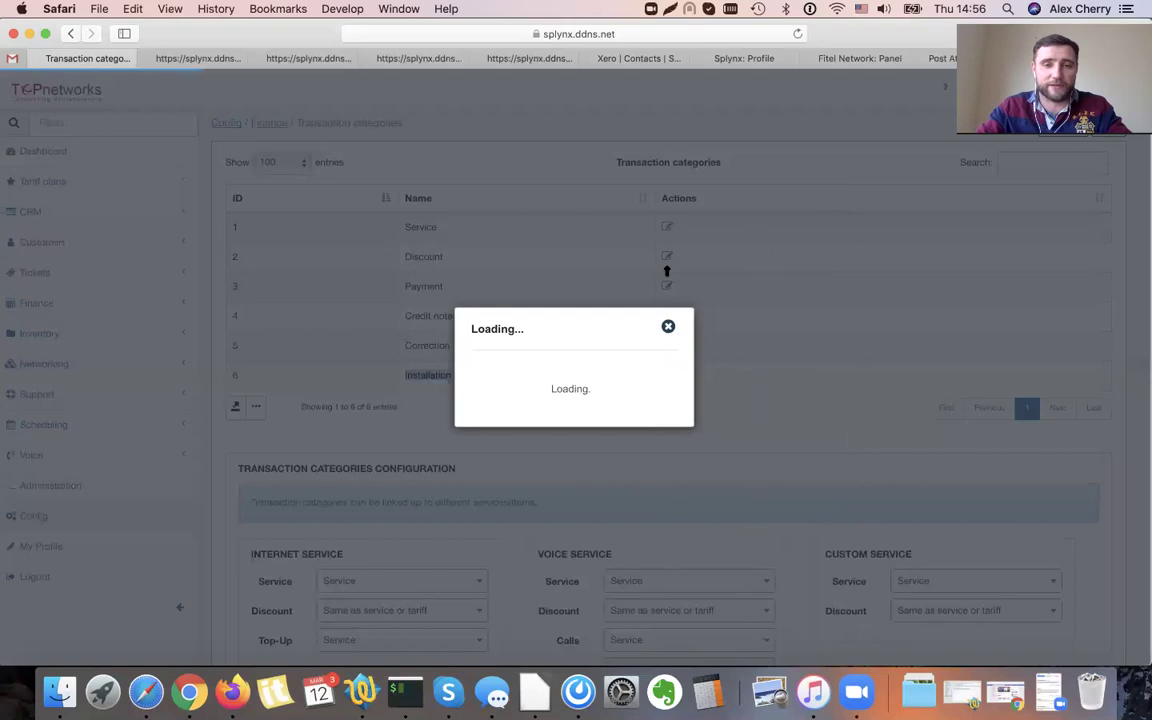
pyautogui.write('Wireless connection')
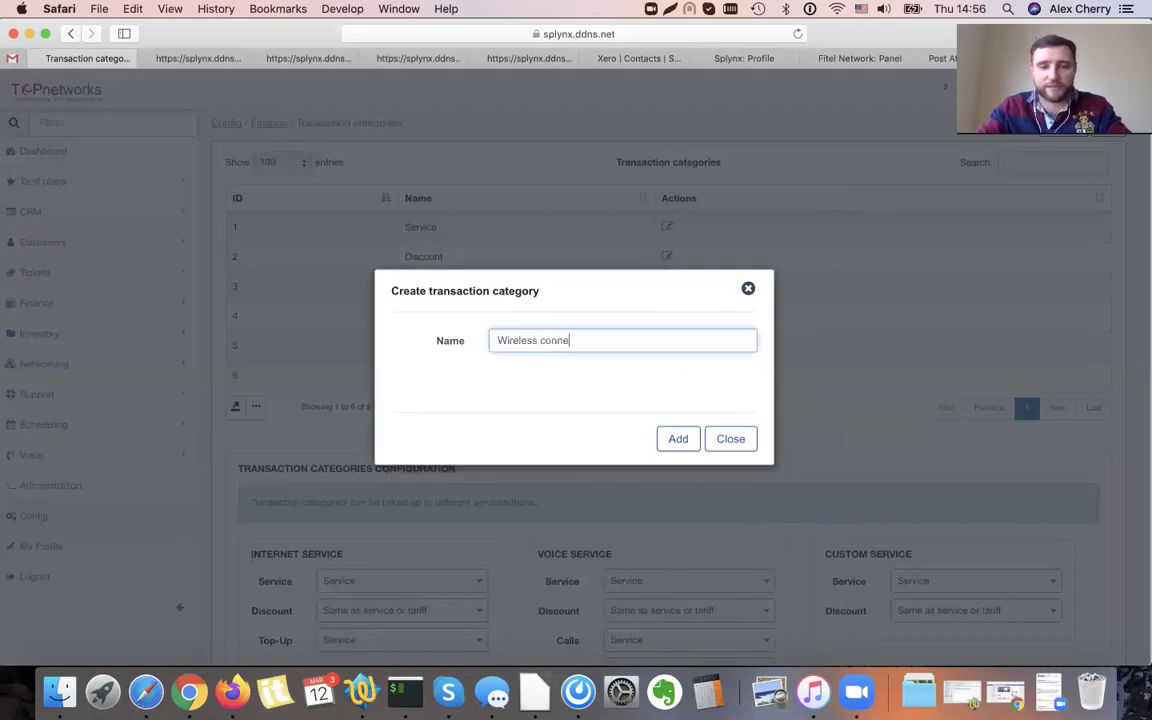
pyautogui.click(678, 438)
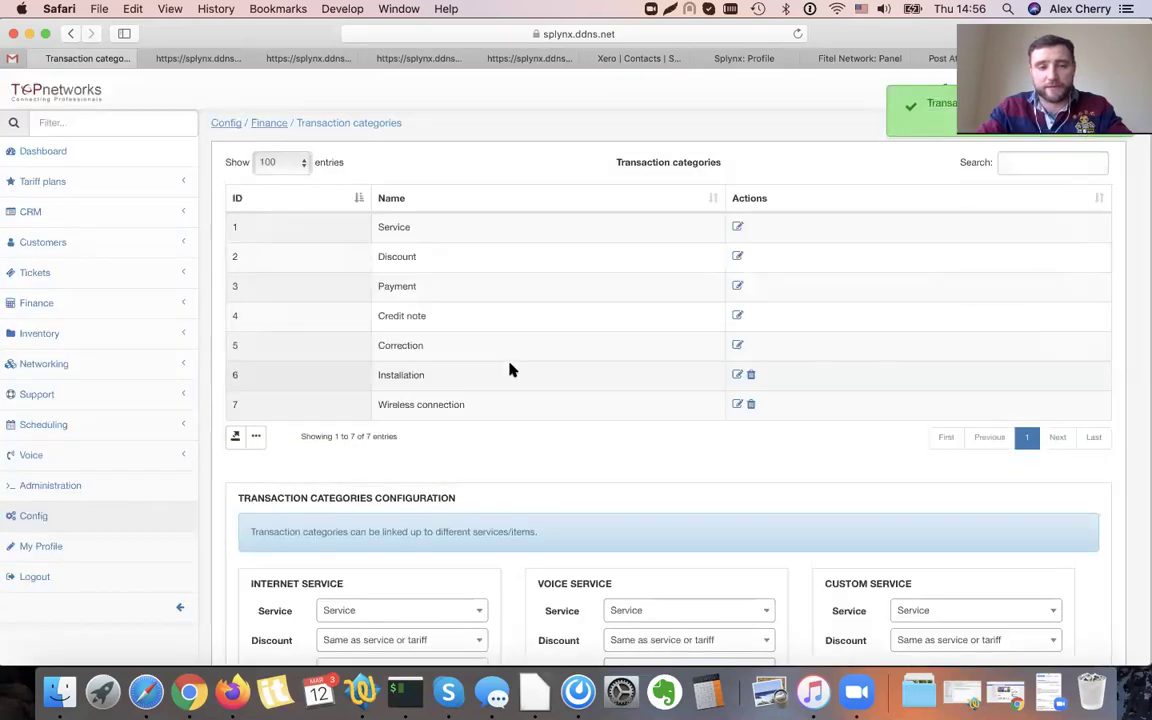
pyautogui.scroll(-4, 442, 406)
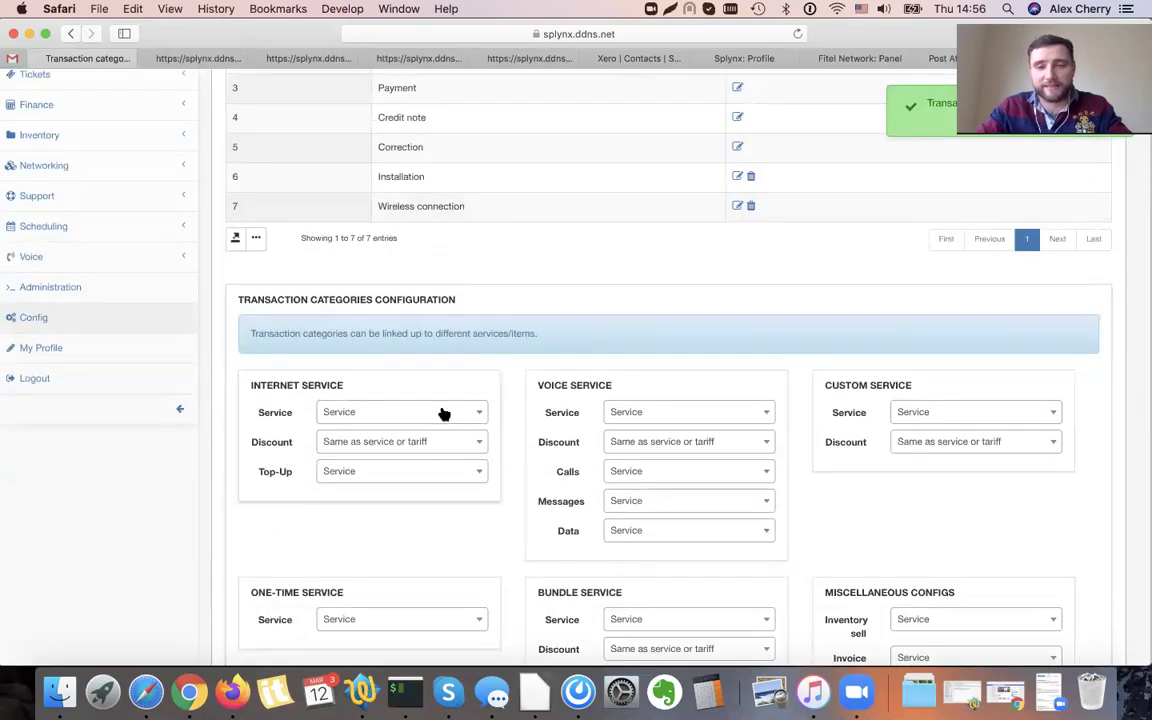
pyautogui.scroll(4, 442, 411)
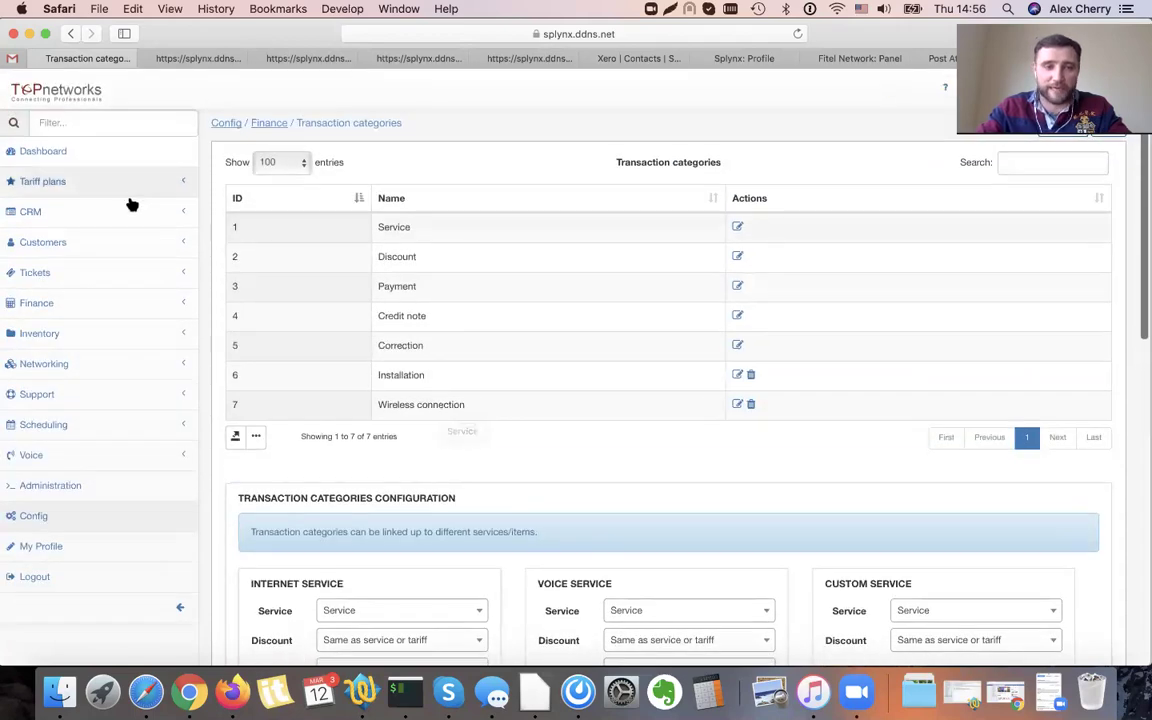
# Point out the new Wireless connection category and return to Config settings
pyautogui.click(130, 190)
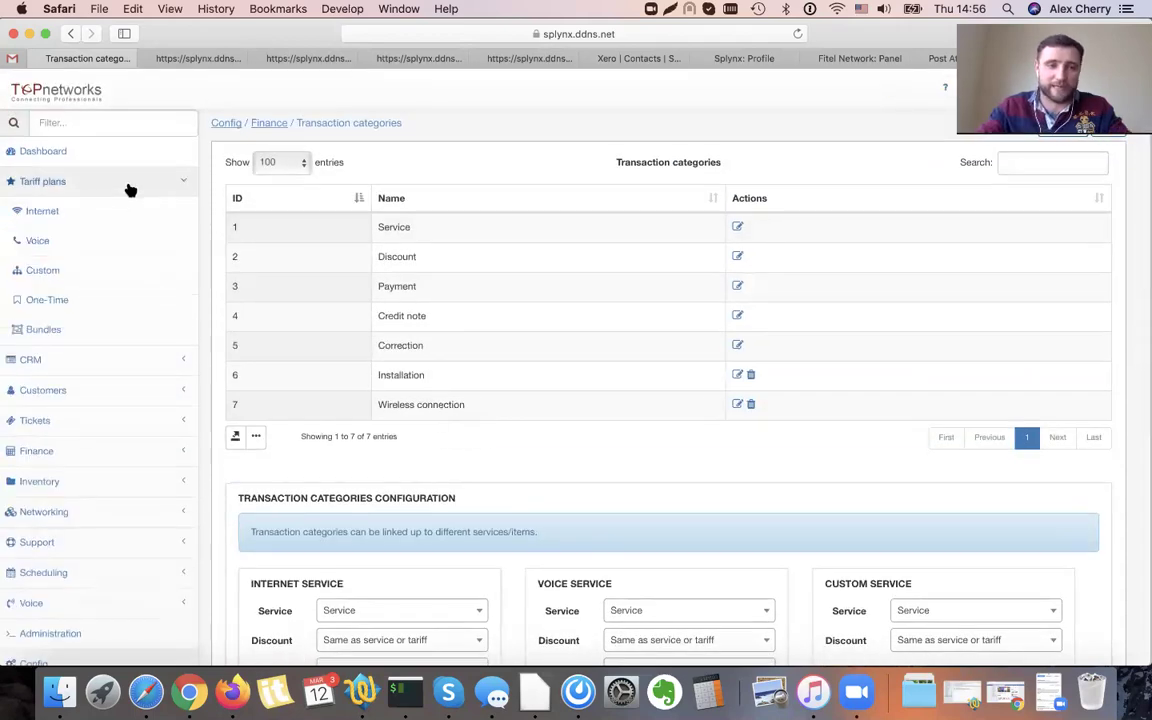
pyautogui.click(130, 190)
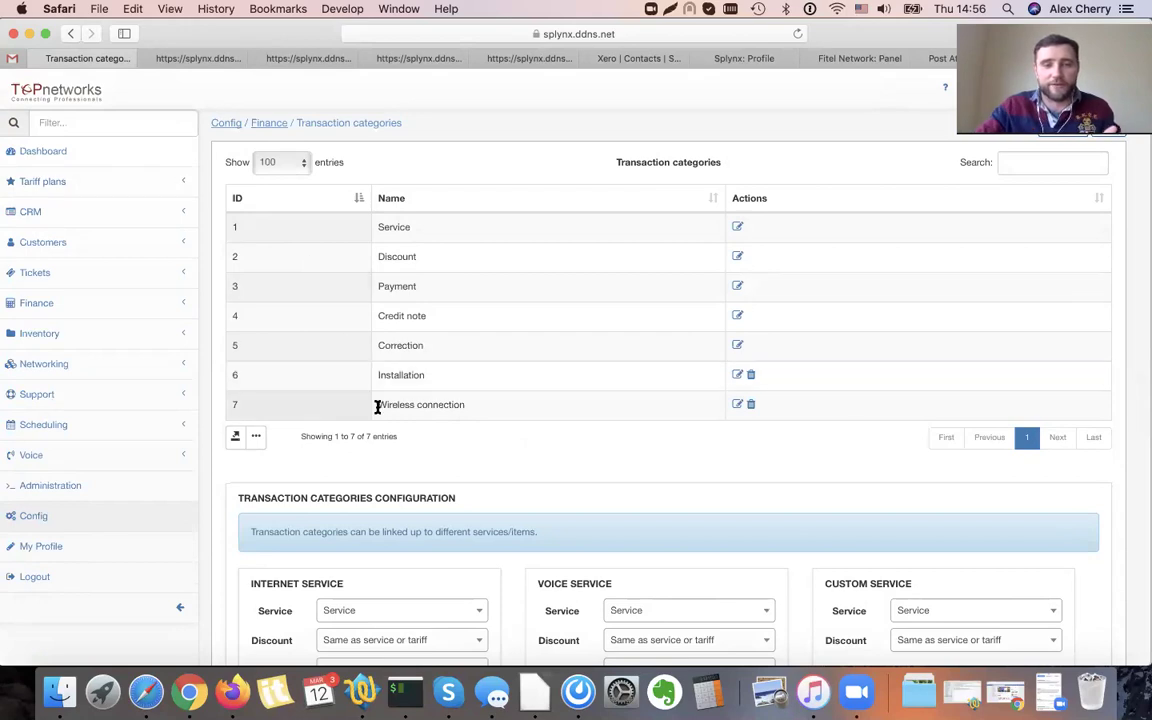
pyautogui.moveTo(376, 405); pyautogui.dragTo(470, 406)
pyautogui.click(480, 406)
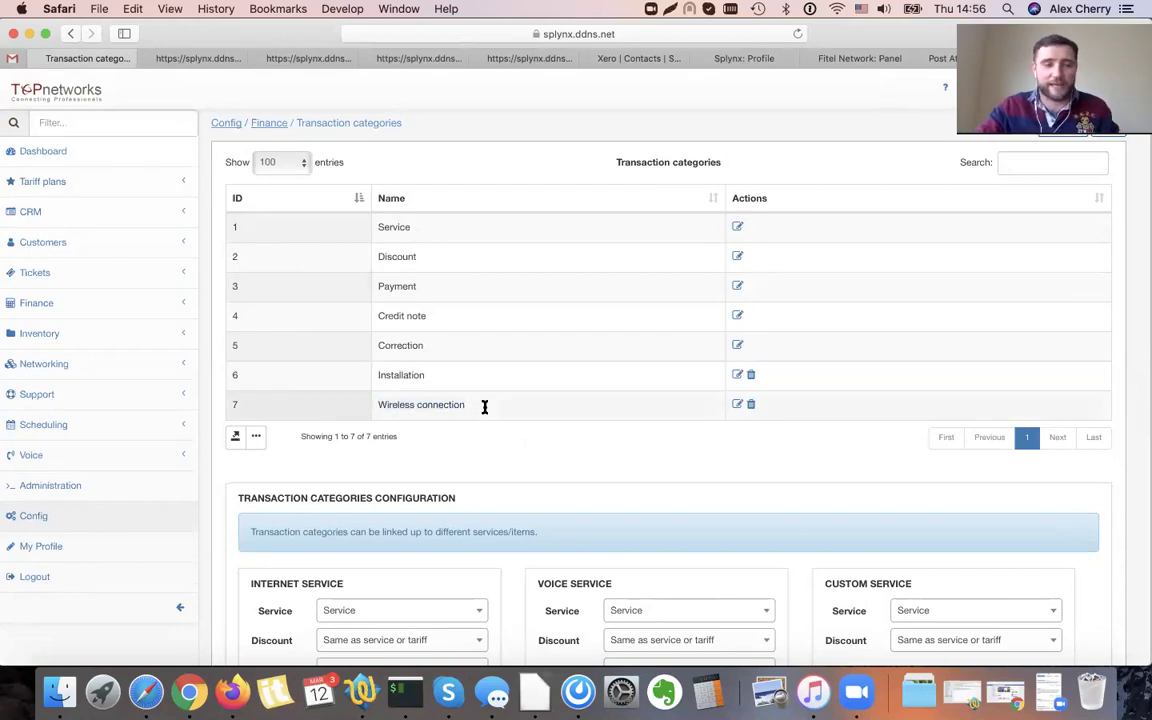
pyautogui.click(74, 516)
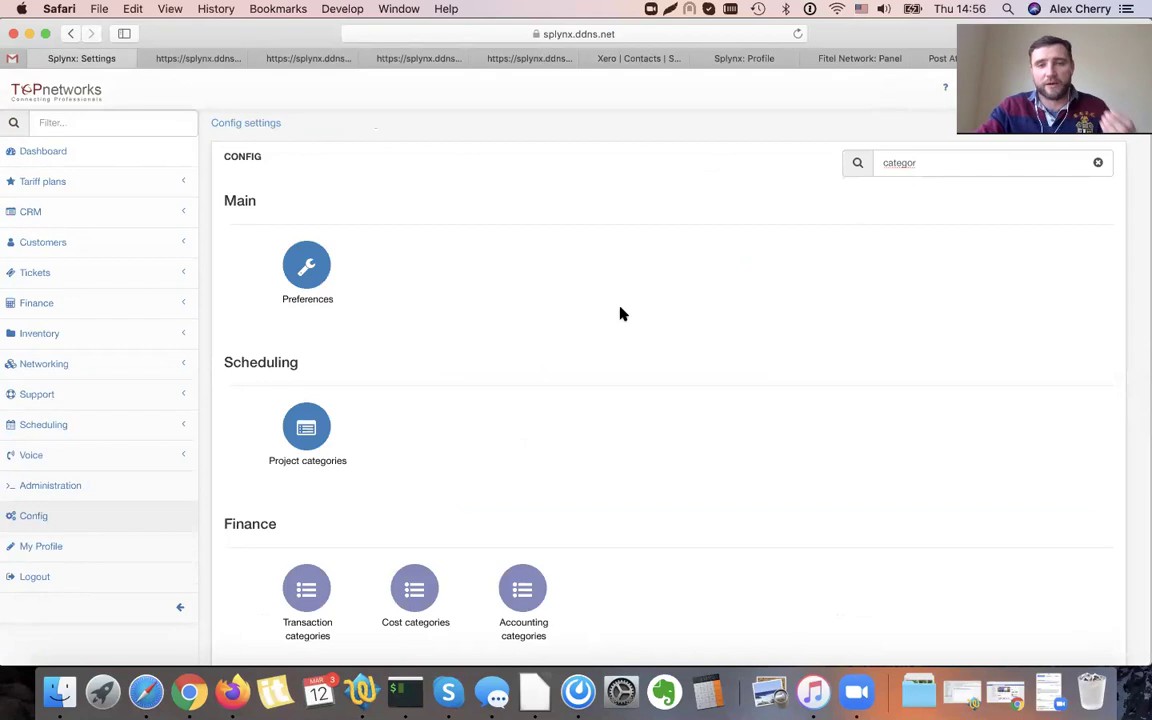
# Search Config for 'Accoun' and go to Accounting categories, locating the unmapped Wireless connection
pyautogui.click(939, 163)
pyautogui.write('categor')
pyautogui.doubleClick(939, 163)
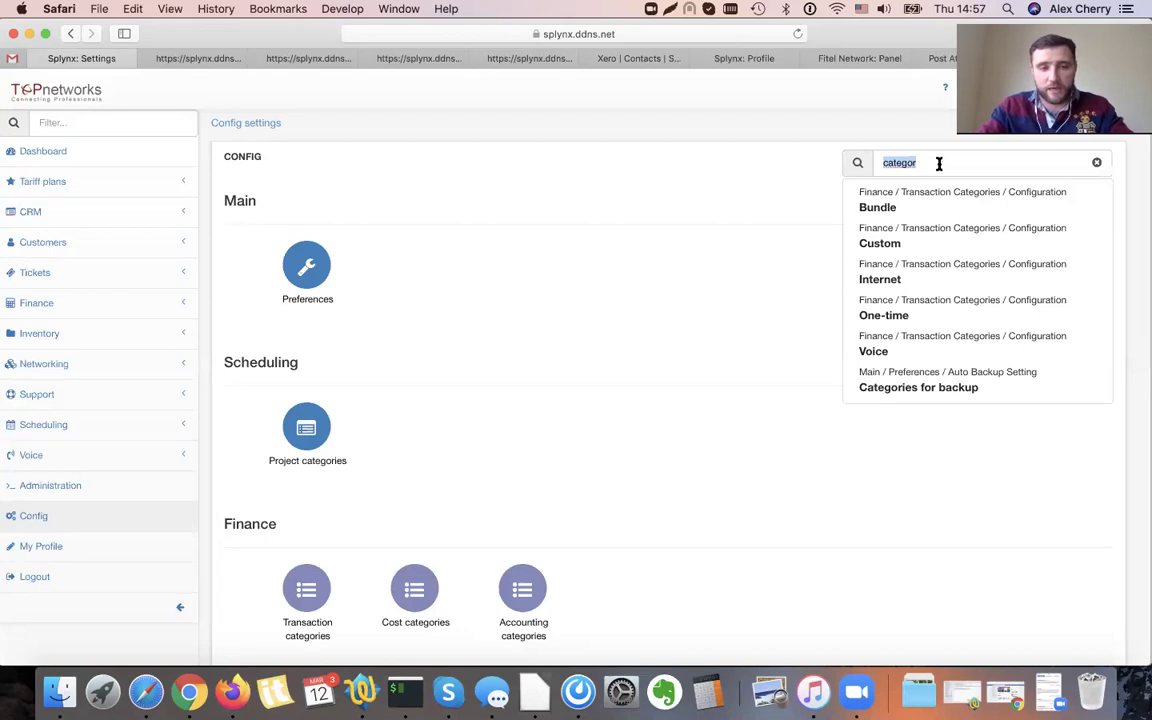
pyautogui.write('Accoun')
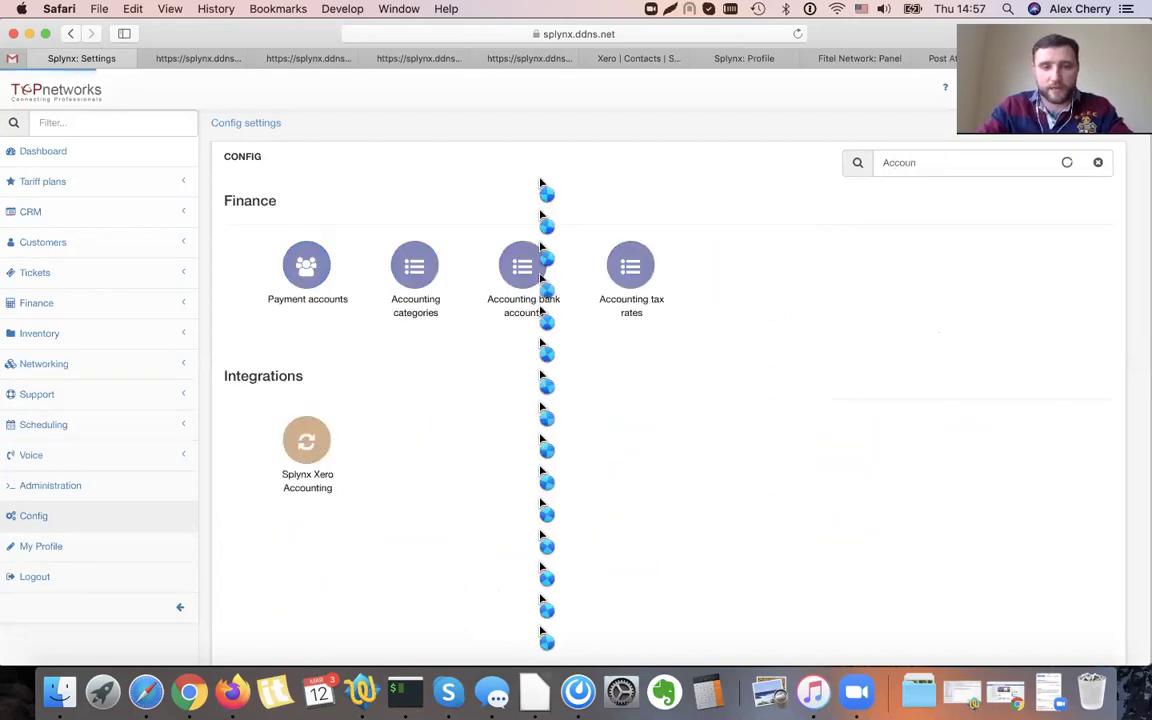
pyautogui.click(918, 330)
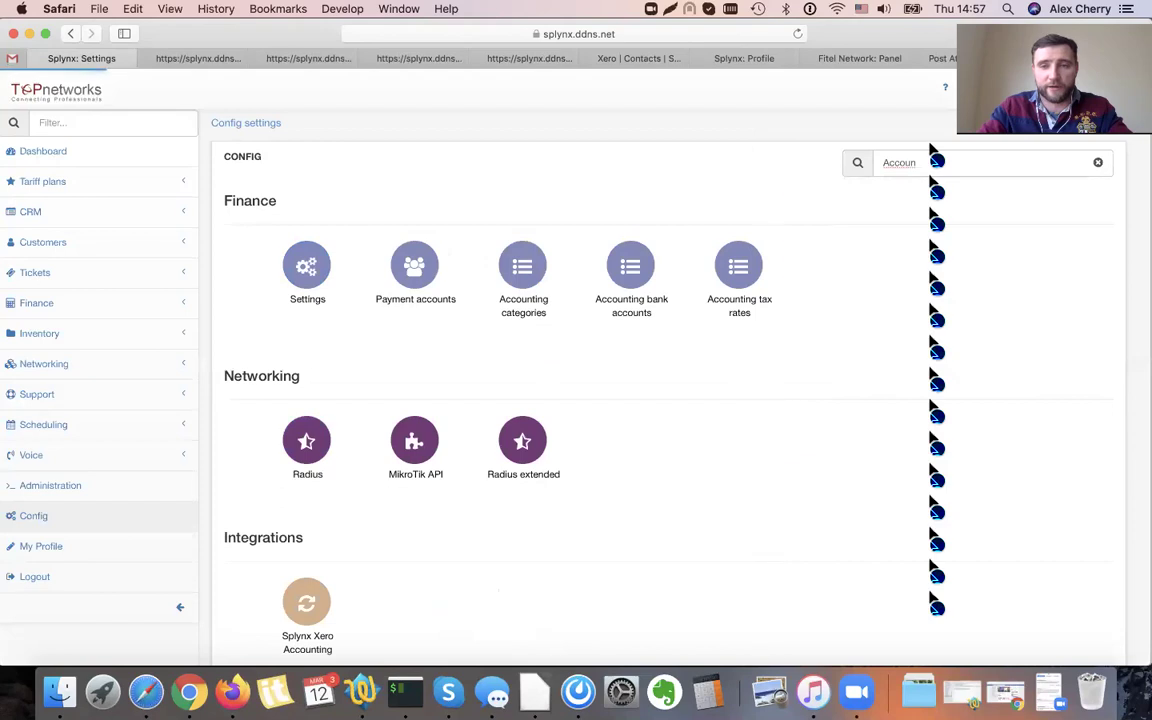
pyautogui.tripleClick(460, 428)
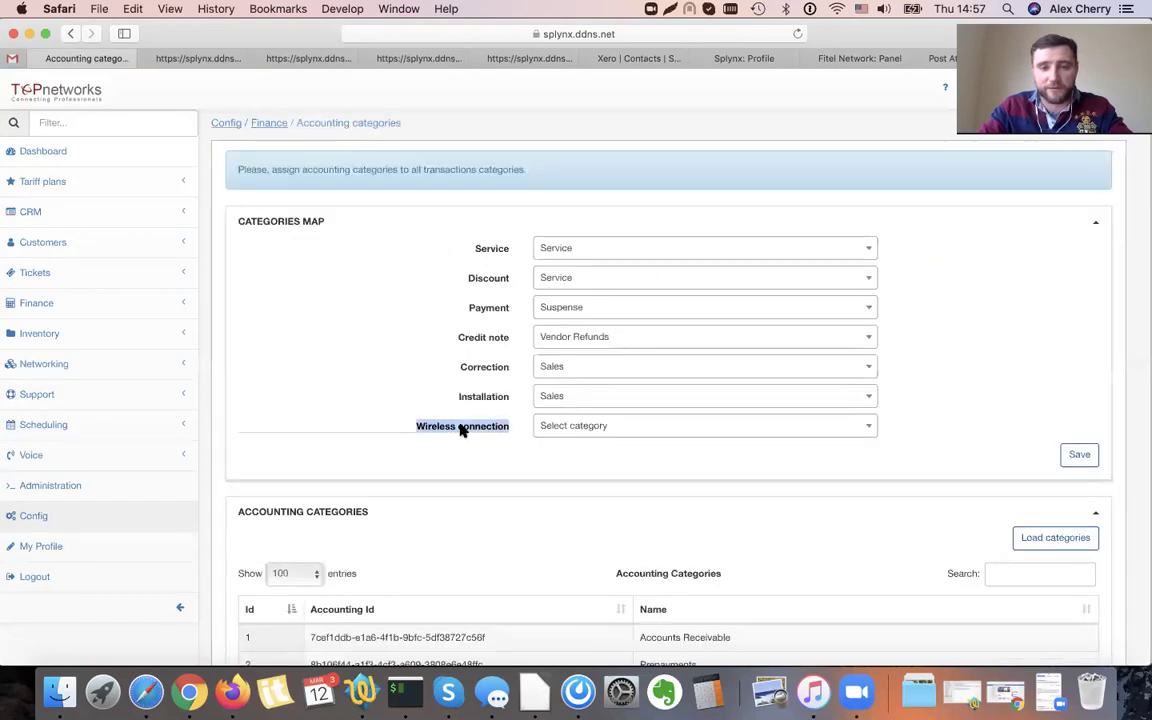
# Map Wireless connection to Sales instead of Payroll Wages Payable, save, and return to the presentation
pyautogui.scroll(-2, 483, 438)
pyautogui.click(566, 391)
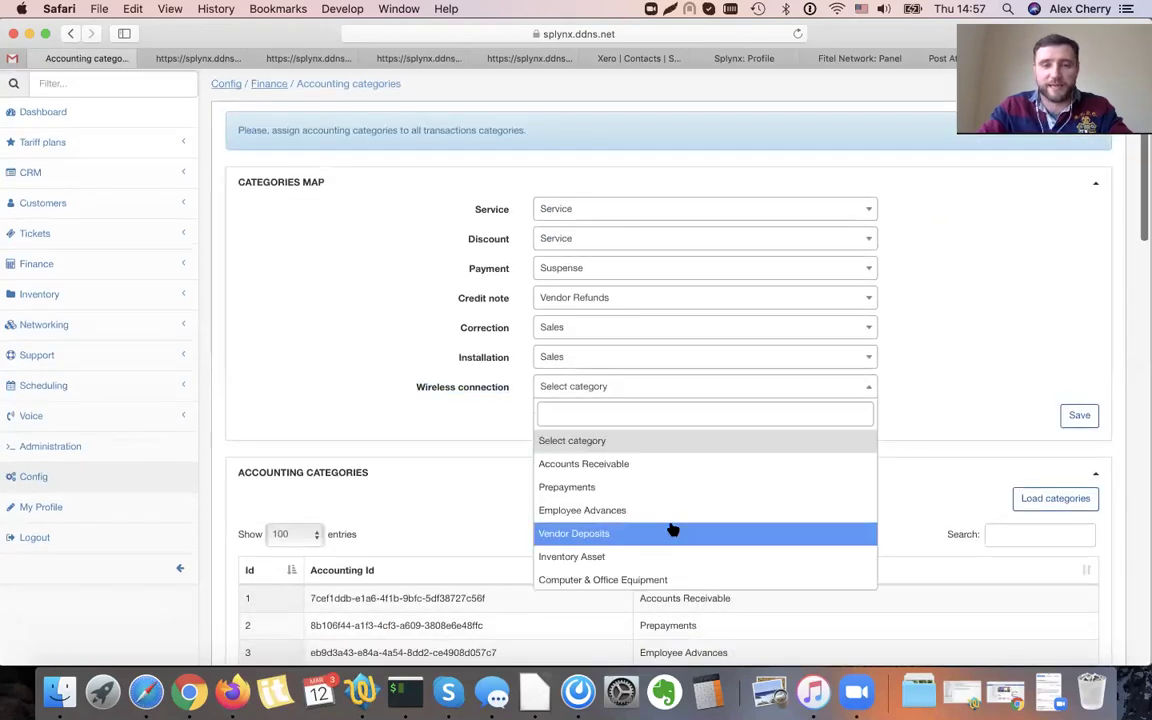
pyautogui.scroll(-3, 672, 528)
pyautogui.scroll(-4, 672, 528)
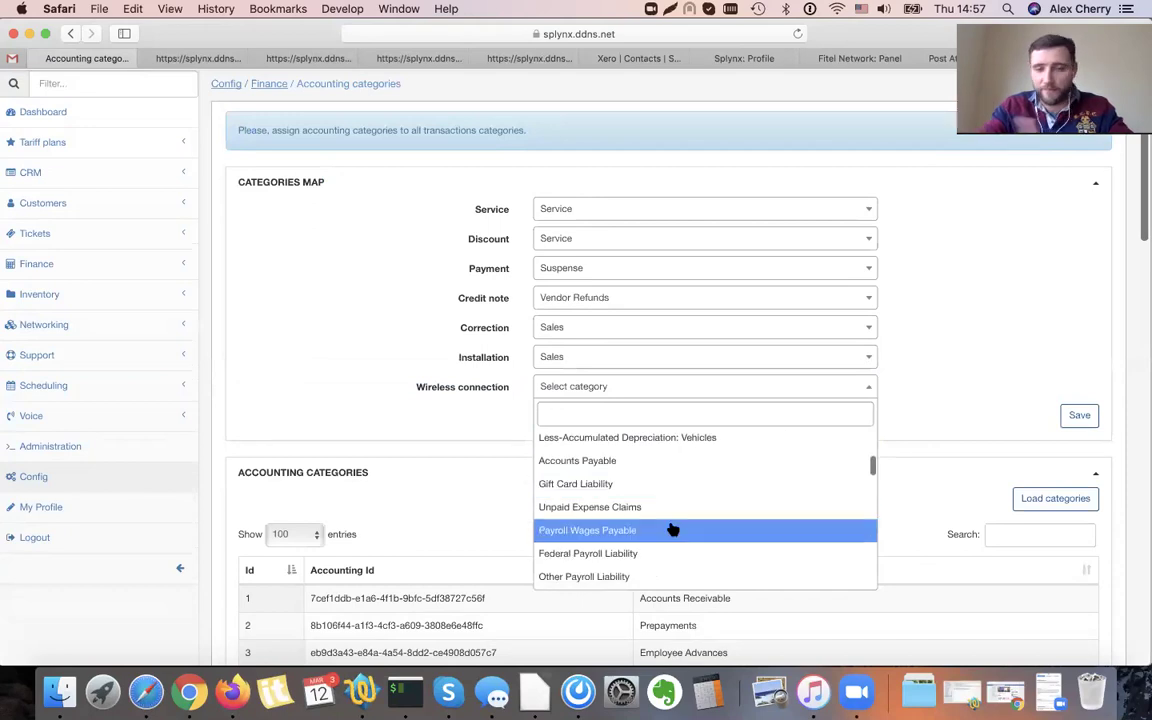
pyautogui.click(645, 532)
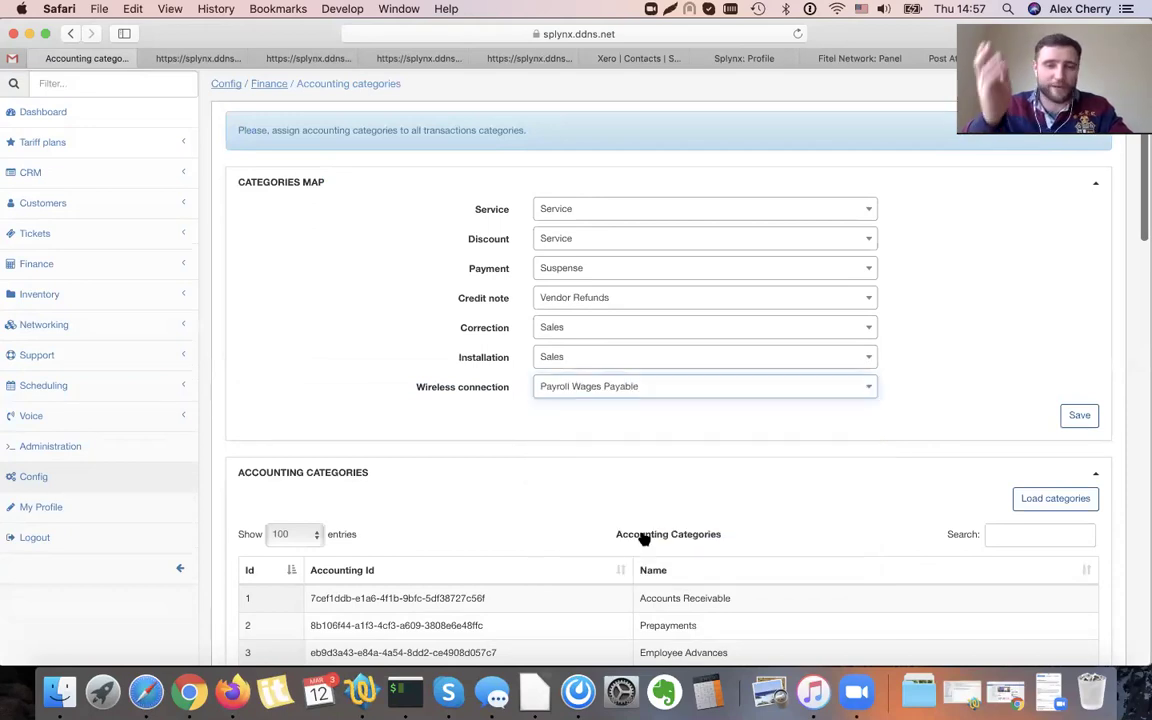
pyautogui.click(663, 388)
pyautogui.scroll(-2, 666, 515)
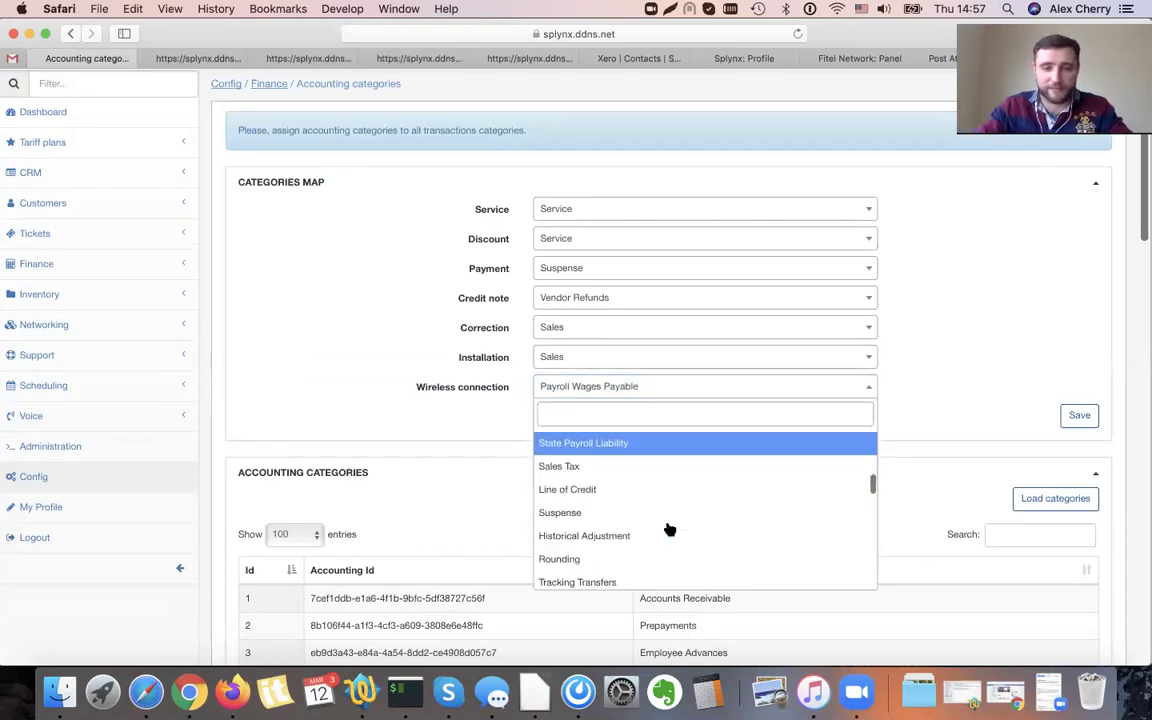
pyautogui.scroll(-5, 662, 510)
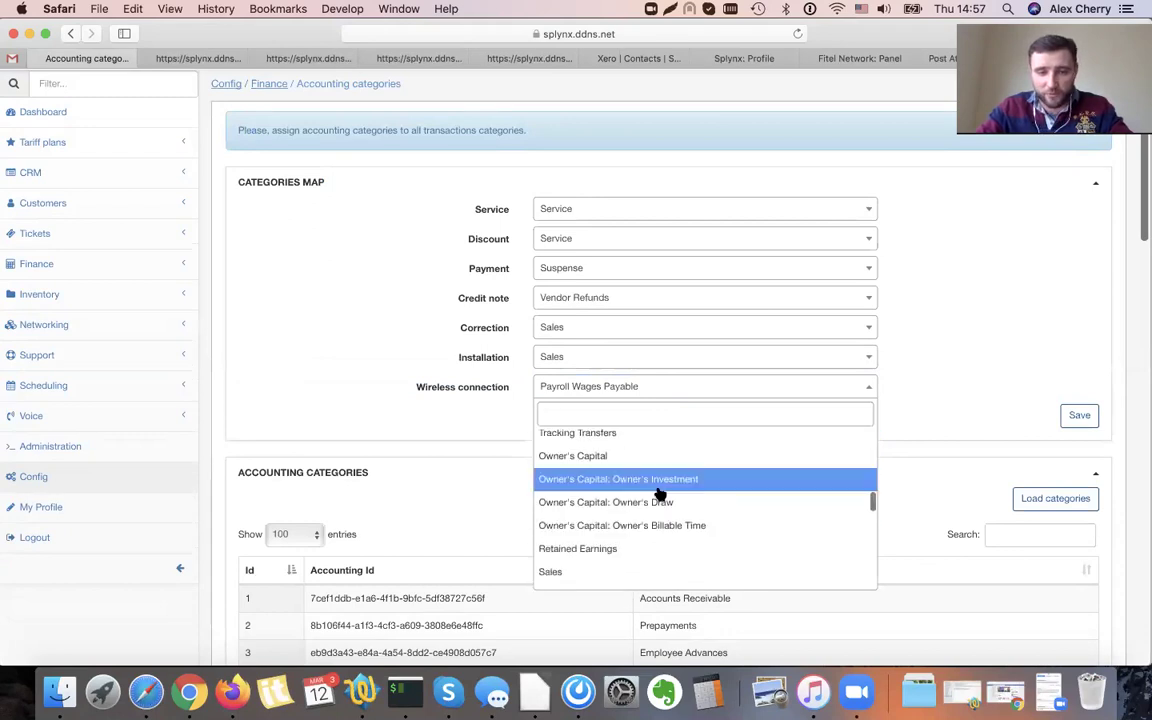
pyautogui.scroll(-1, 630, 492)
pyautogui.click(597, 489)
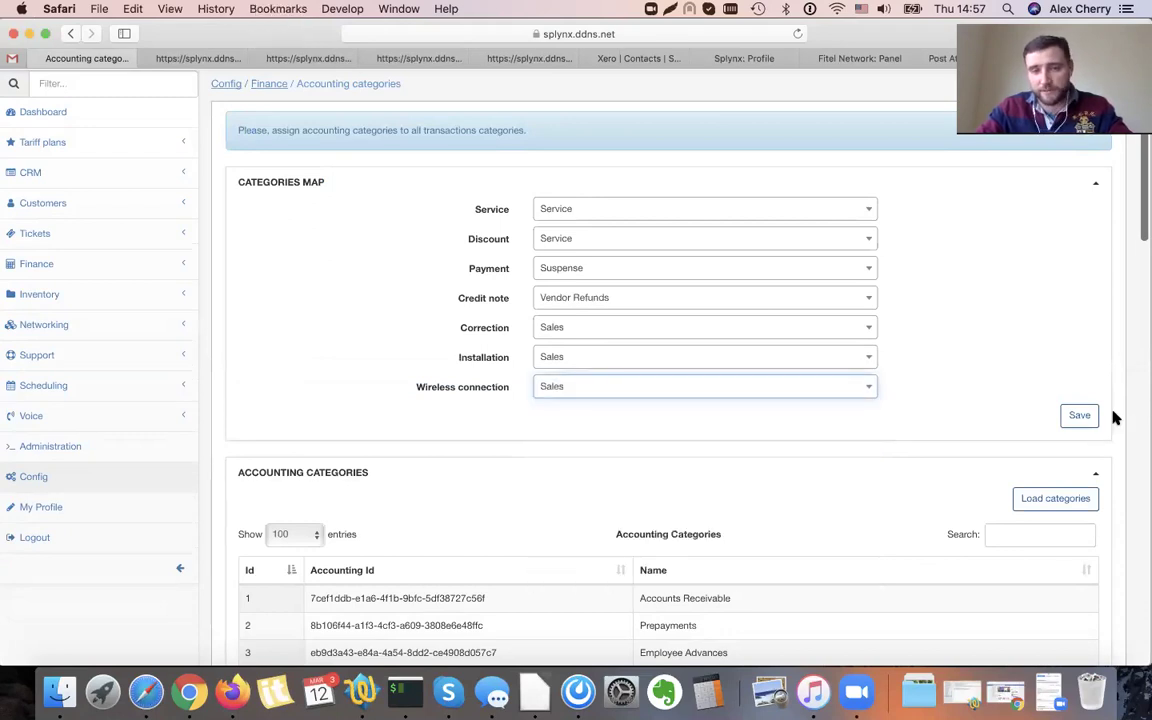
pyautogui.click(1080, 418)
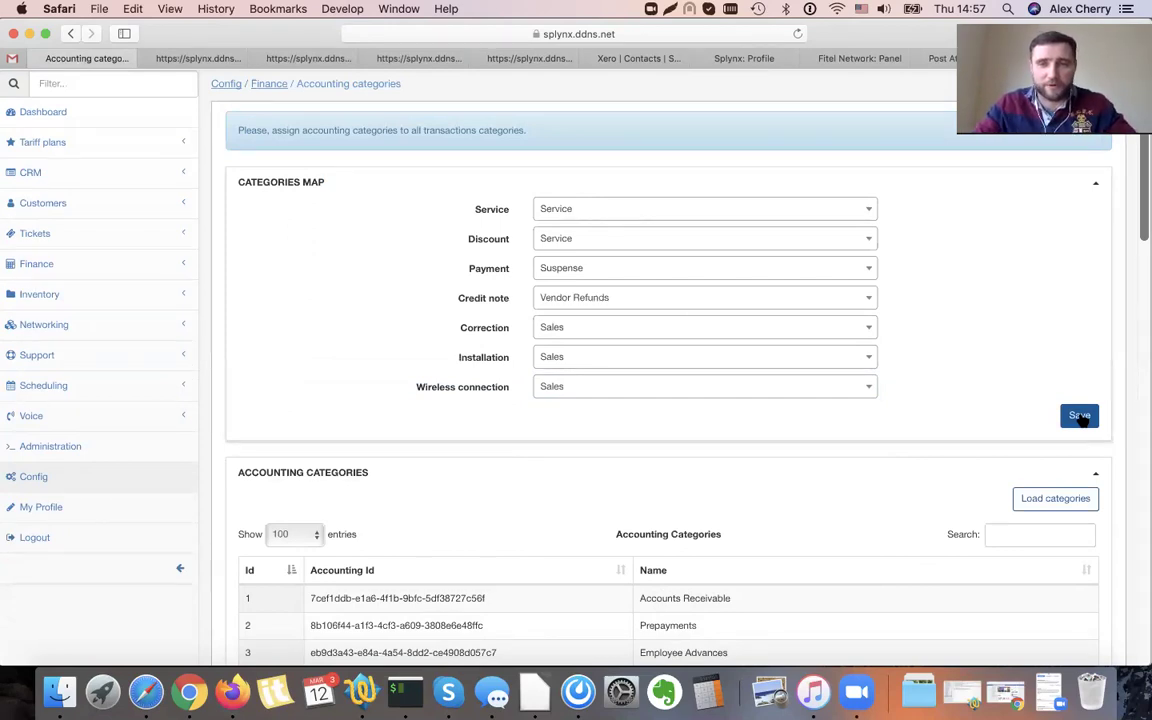
pyautogui.click(541, 690)
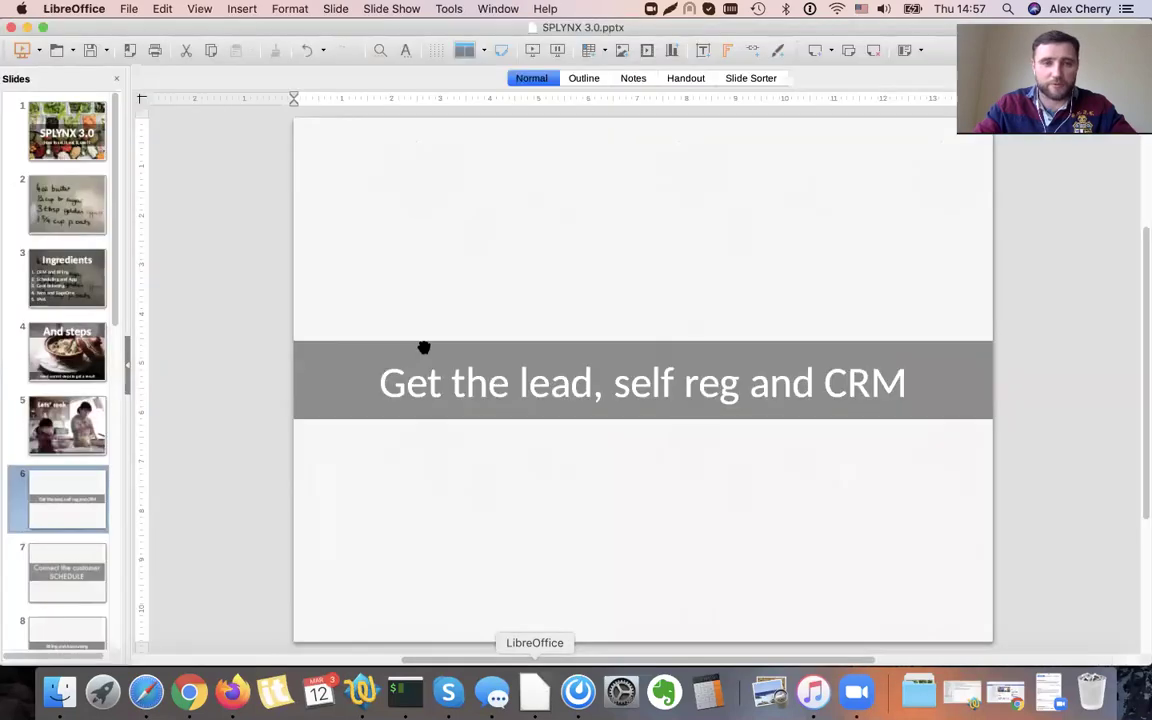
# Run the slideshow from slide 9, the SPLYNX, XERO and PAYMENTS diagram
pyautogui.scroll(-3, 95, 486)
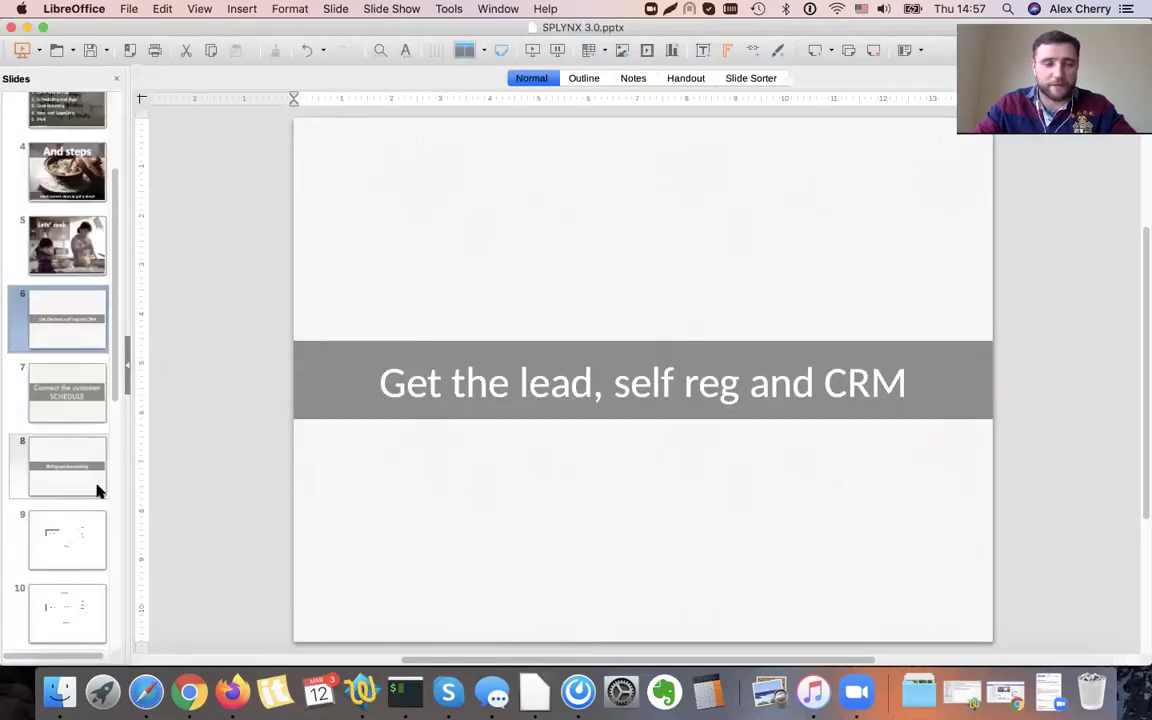
pyautogui.scroll(-2, 97, 490)
pyautogui.click(72, 345)
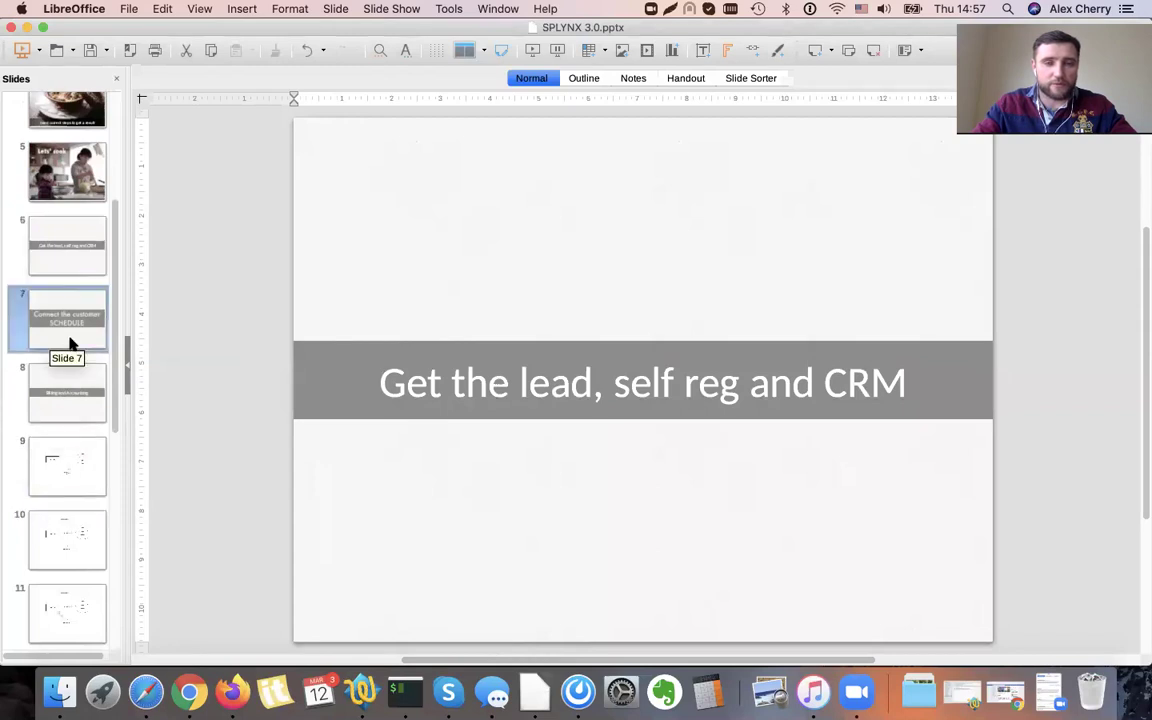
pyautogui.click(60, 462)
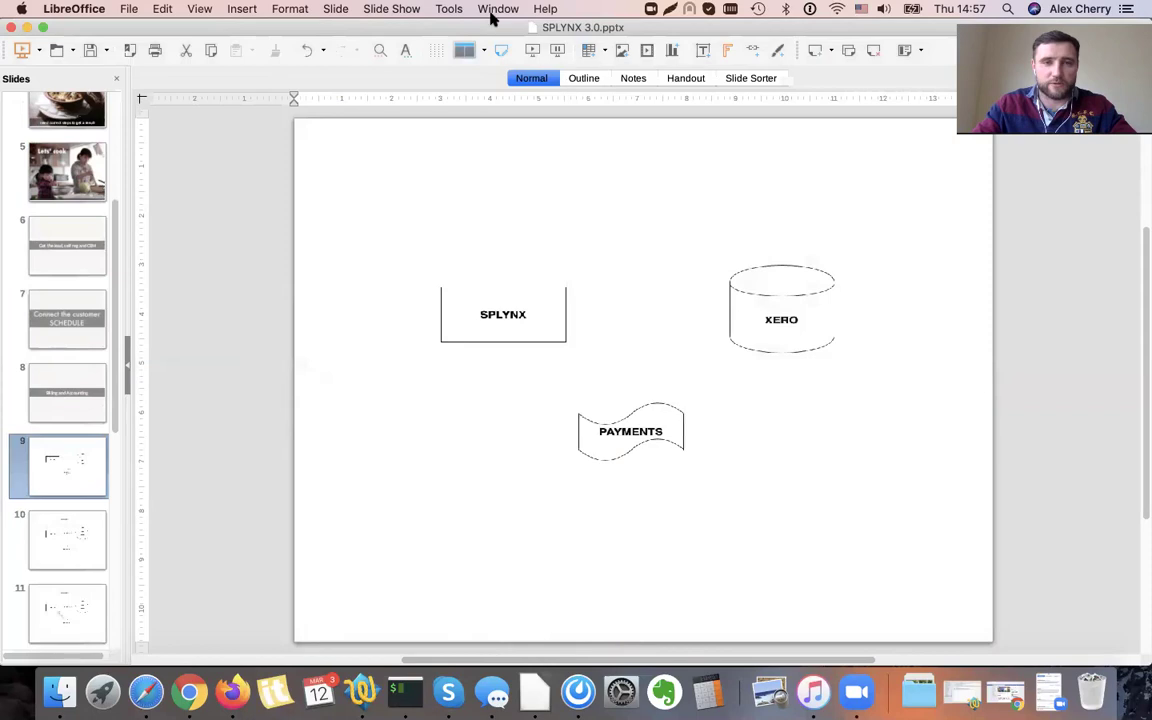
pyautogui.click(400, 9)
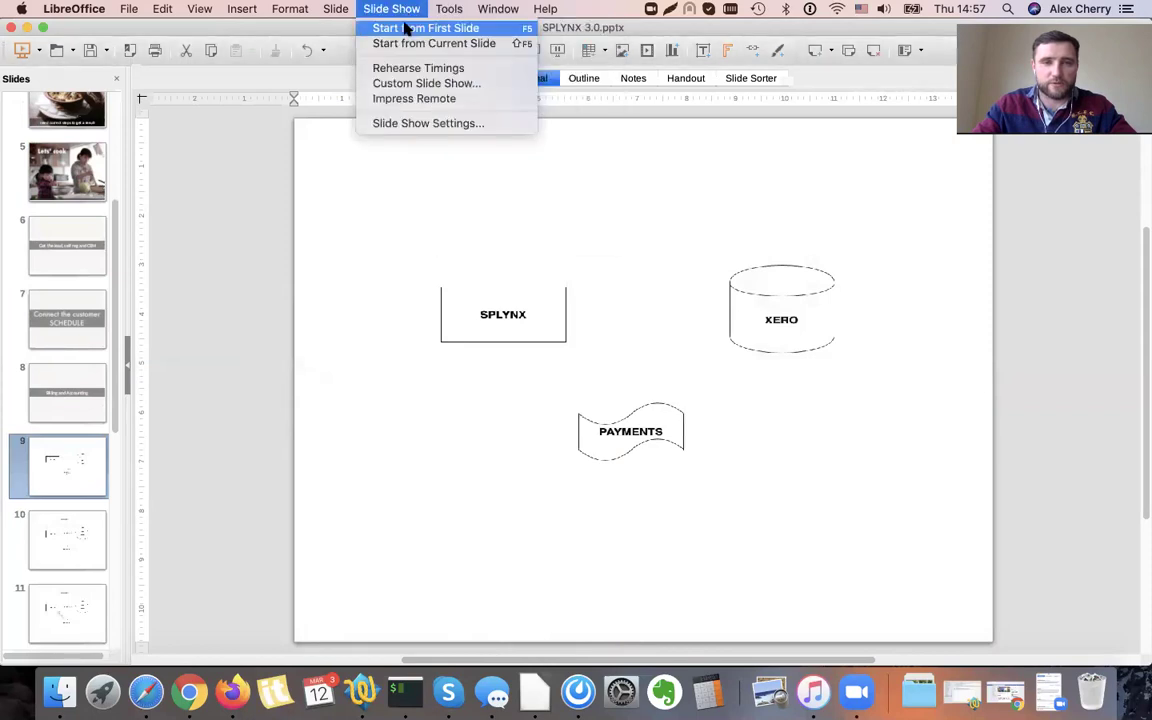
pyautogui.click(412, 43)
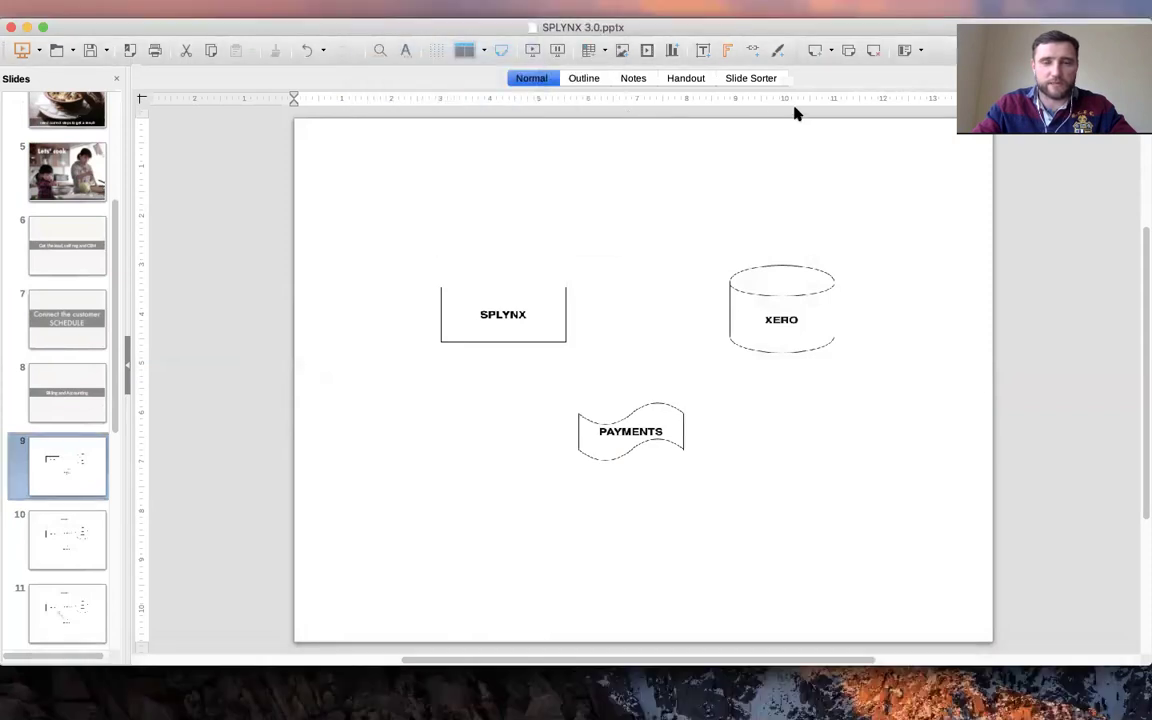
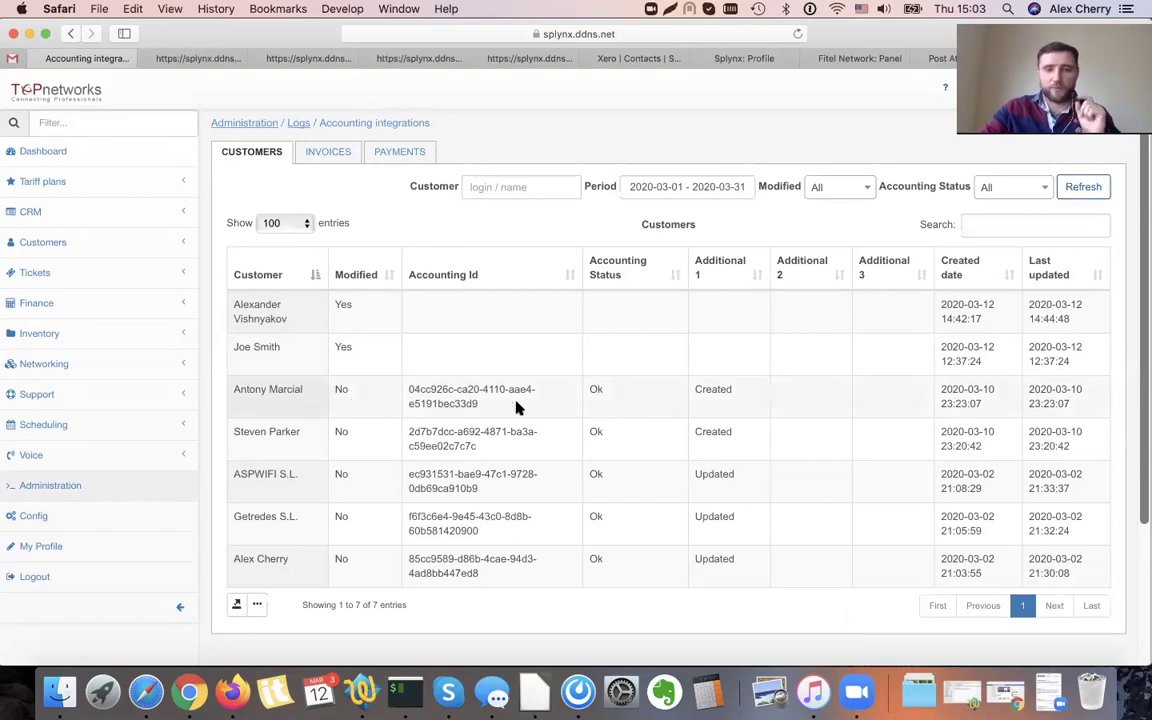
# Review the invoices and payments sync logs, ending back on the invoices log
pyautogui.moveTo(493, 410); pyautogui.dragTo(409, 389)
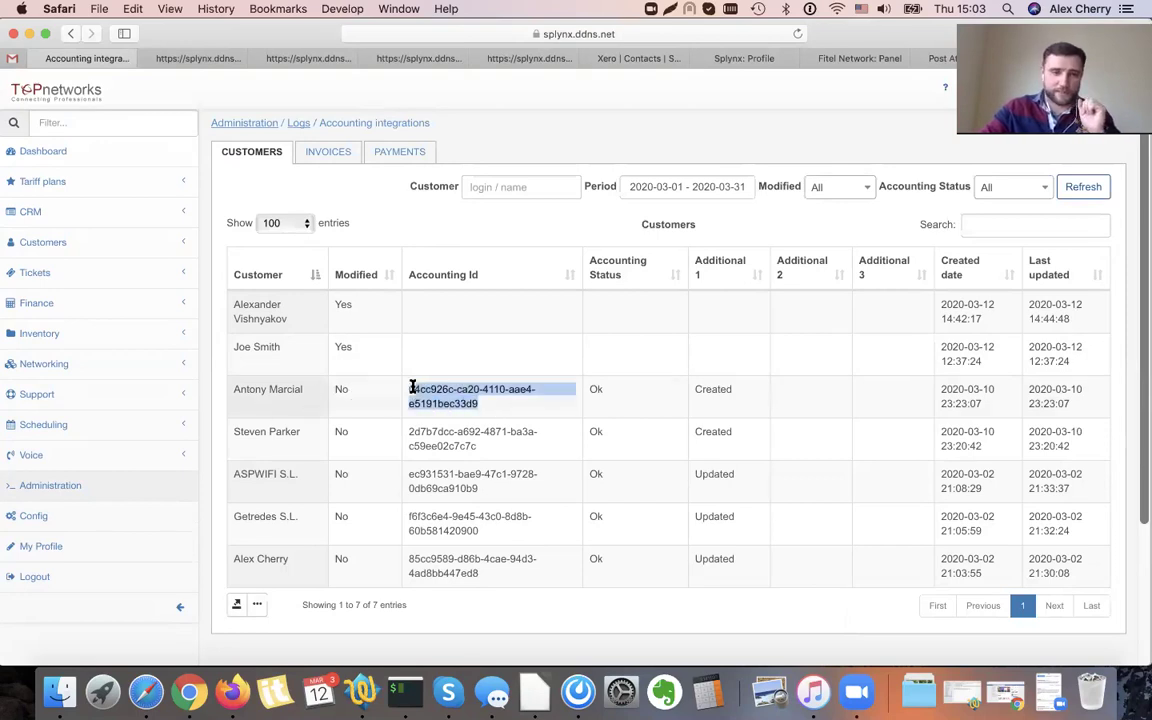
pyautogui.click(360, 391)
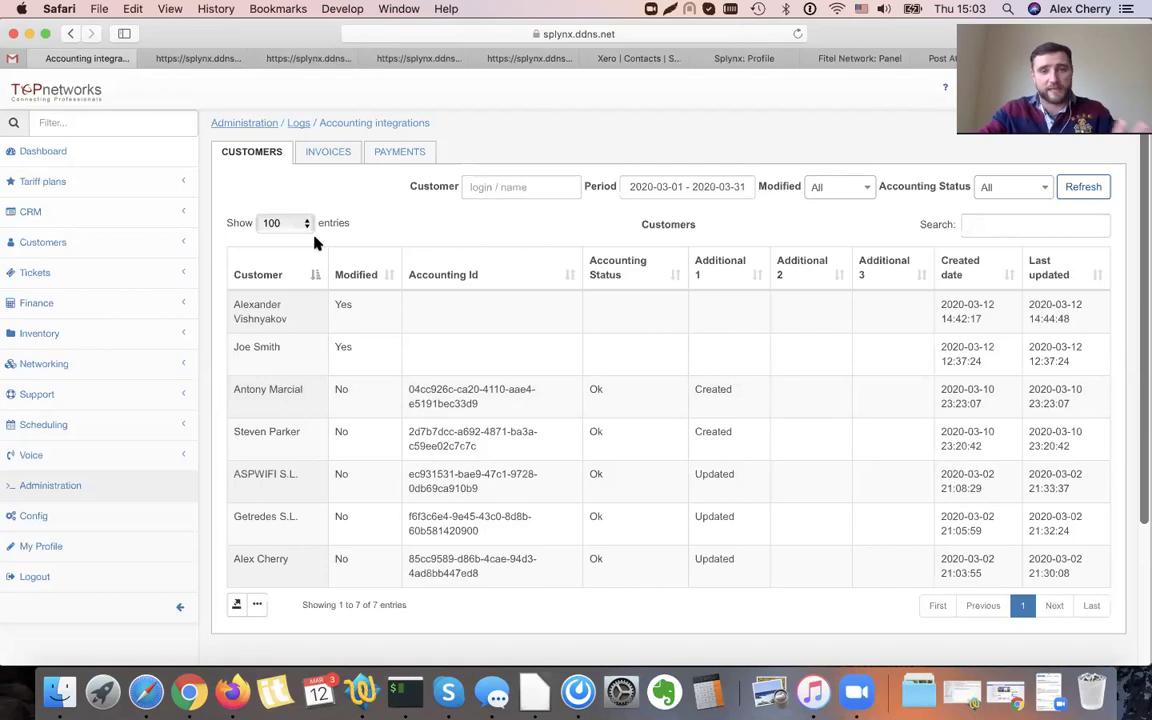
pyautogui.click(335, 154)
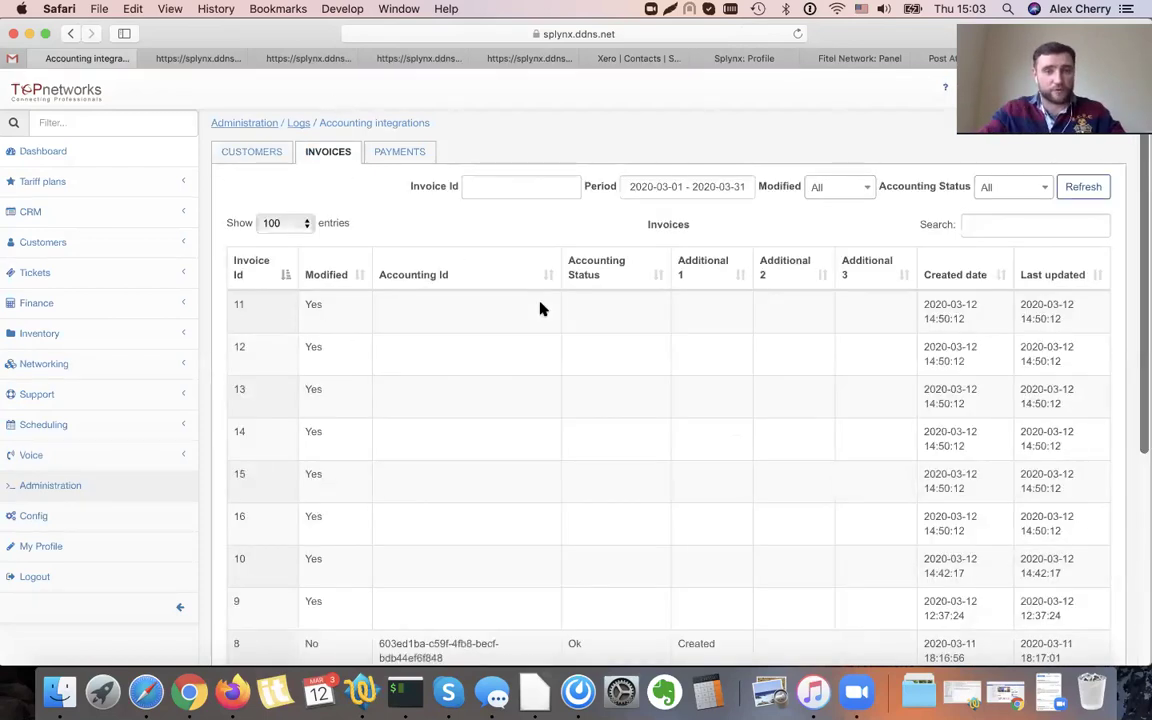
pyautogui.scroll(-1, 540, 309)
pyautogui.scroll(-2, 316, 334)
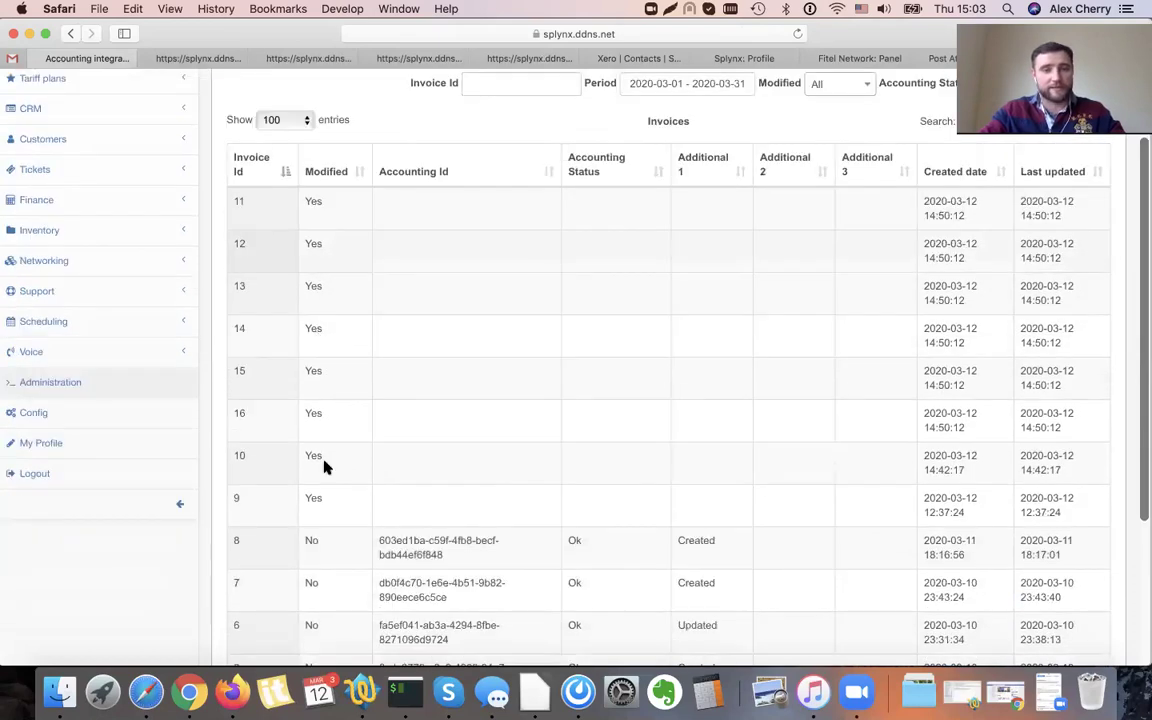
pyautogui.scroll(-1, 324, 465)
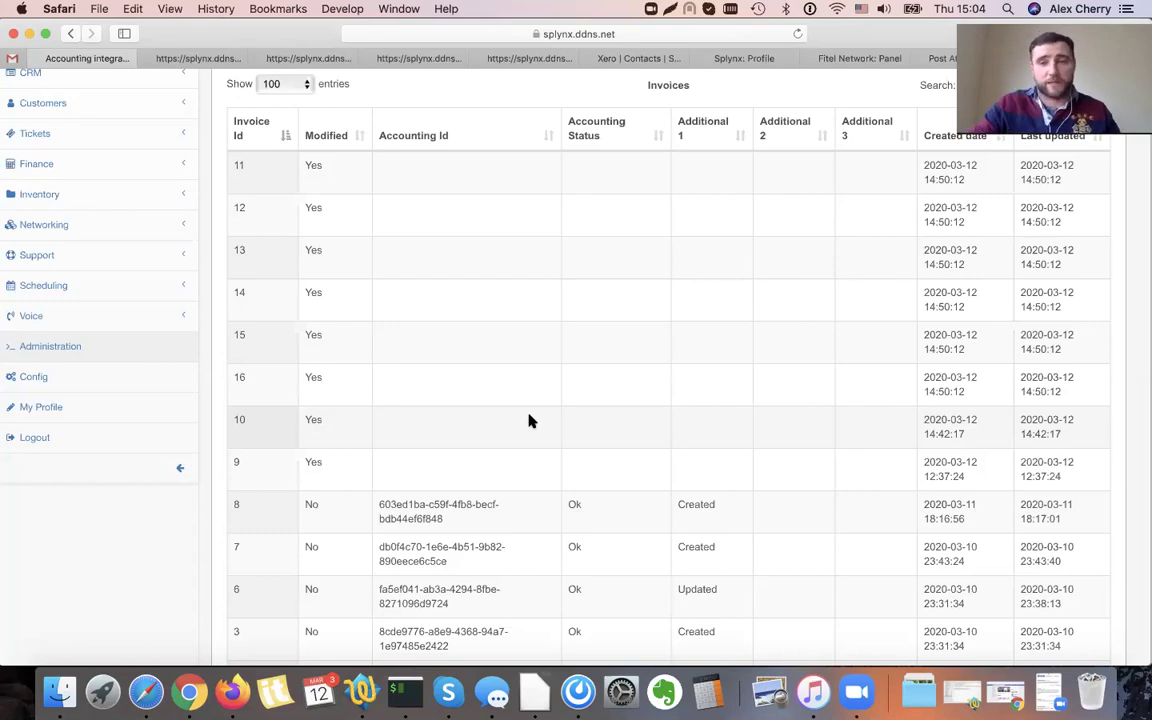
pyautogui.scroll(3, 530, 421)
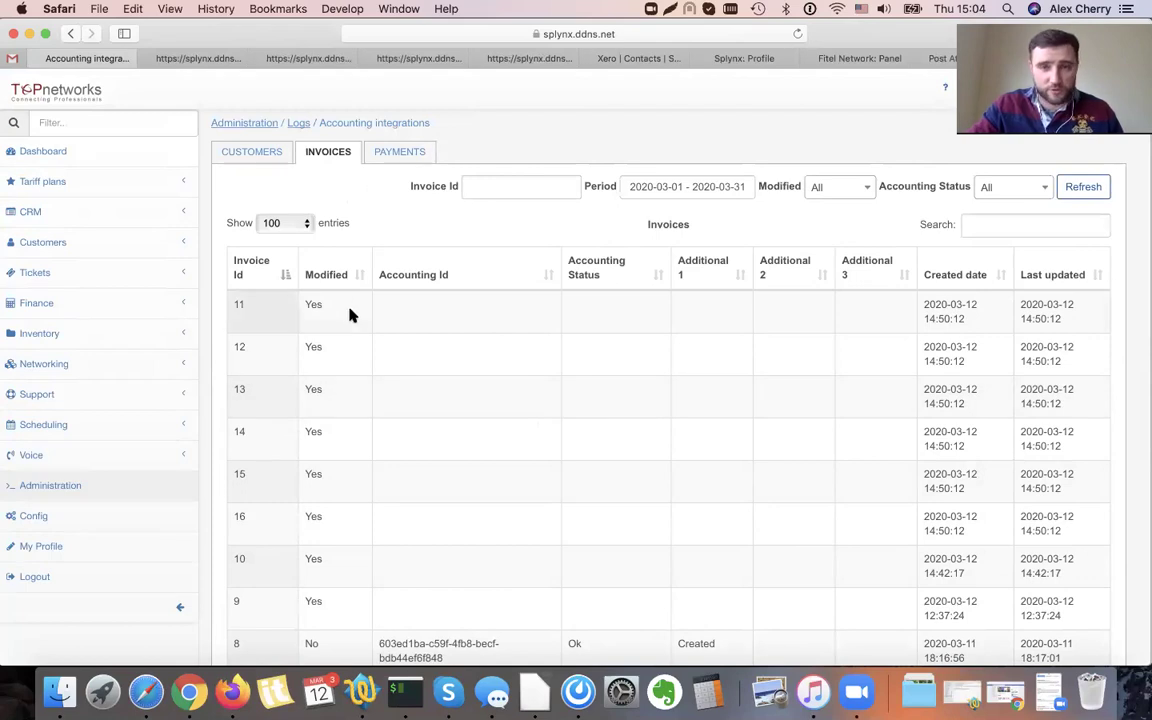
pyautogui.click(418, 153)
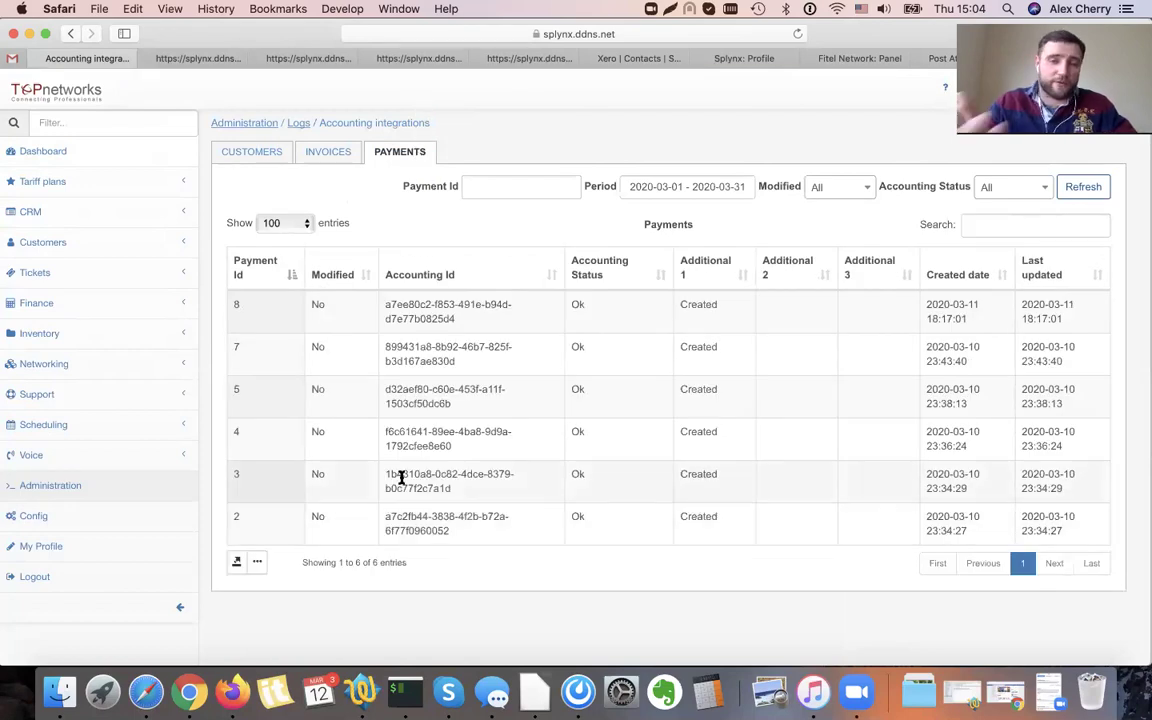
pyautogui.click(330, 152)
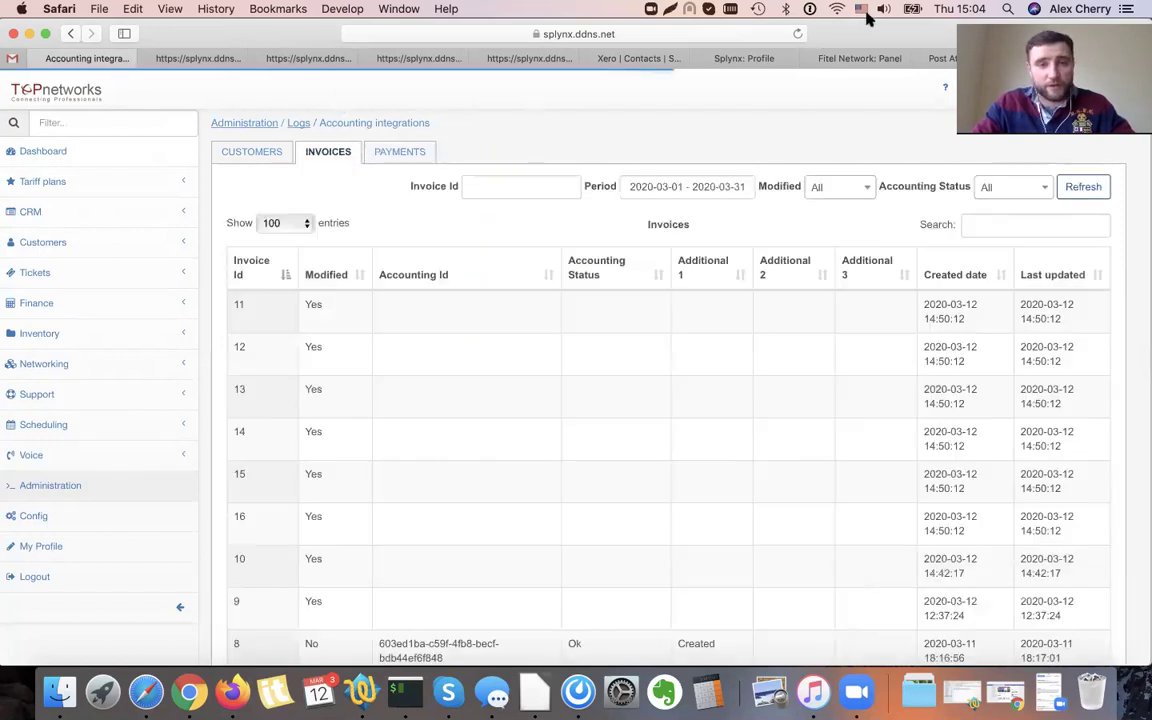
# Close the leftover price quote, tax invoice and customer tabs in Safari
pyautogui.click(196, 62)
pyautogui.click(632, 36)
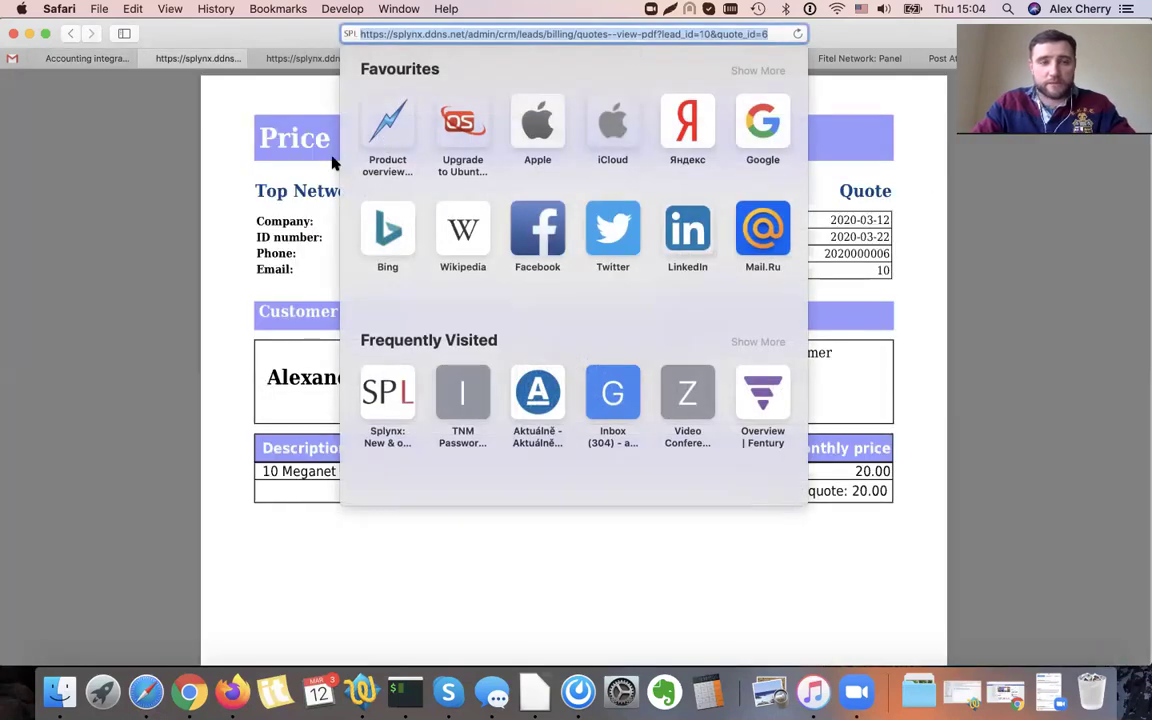
pyautogui.click(288, 165)
pyautogui.click(146, 59)
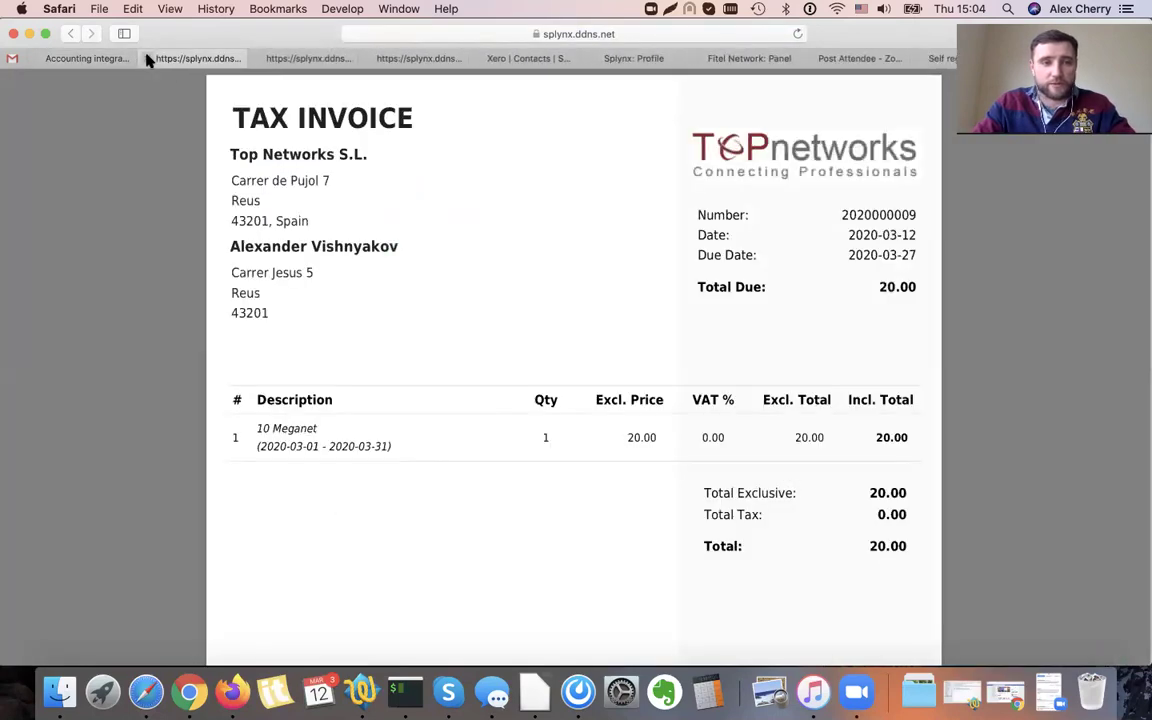
pyautogui.click(146, 59)
pyautogui.click(146, 59)
pyautogui.click(146, 59)
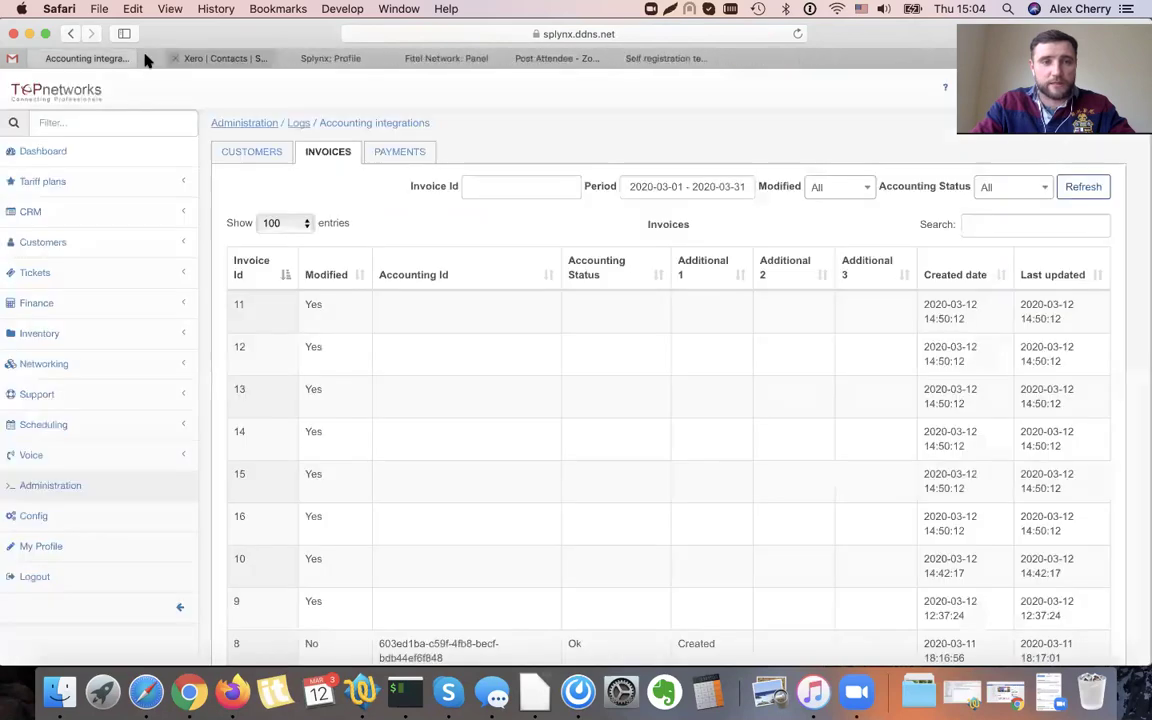
# Log back in to Xero with the account password, review contacts, then return to Splynx
pyautogui.click(309, 60)
pyautogui.click(569, 368)
pyautogui.write('••••••••')
pyautogui.click(653, 388)
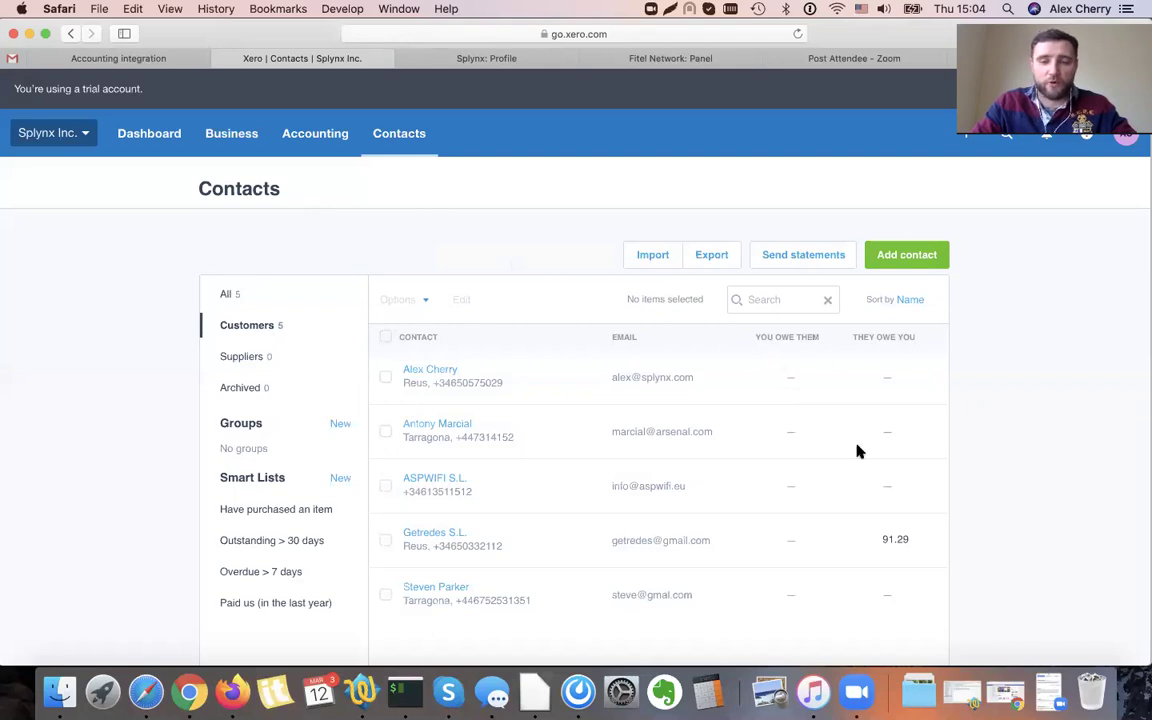
pyautogui.scroll(-2, 856, 450)
pyautogui.scroll(2, 862, 500)
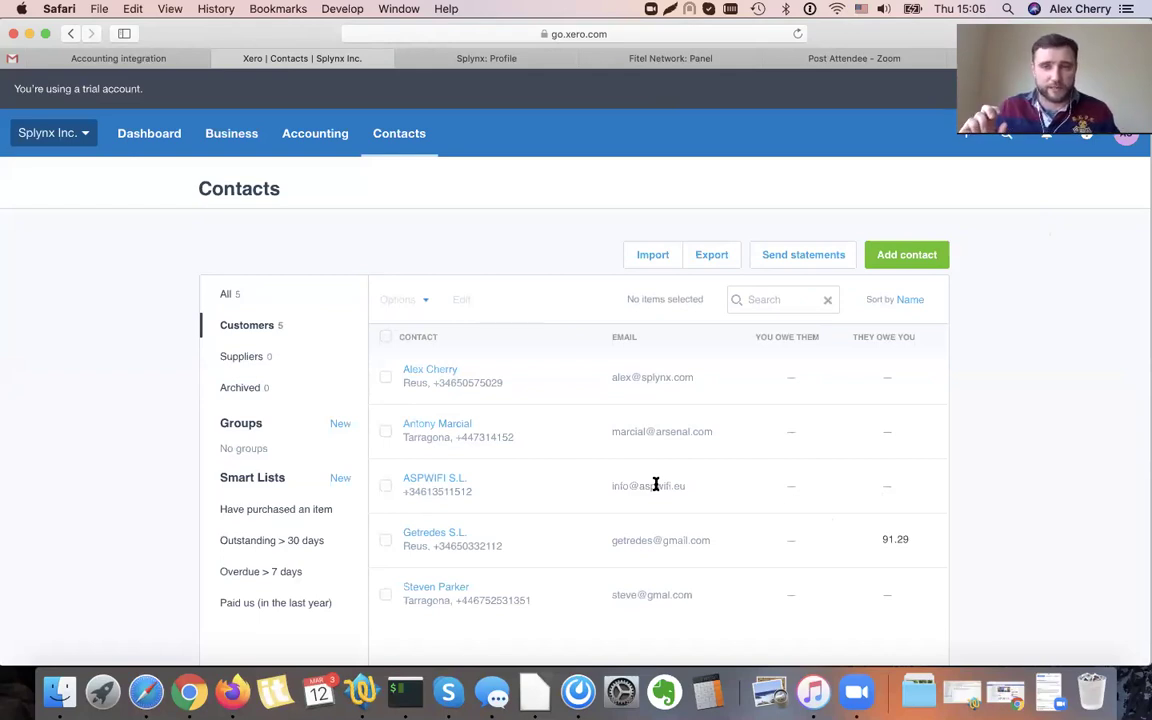
pyautogui.click(150, 60)
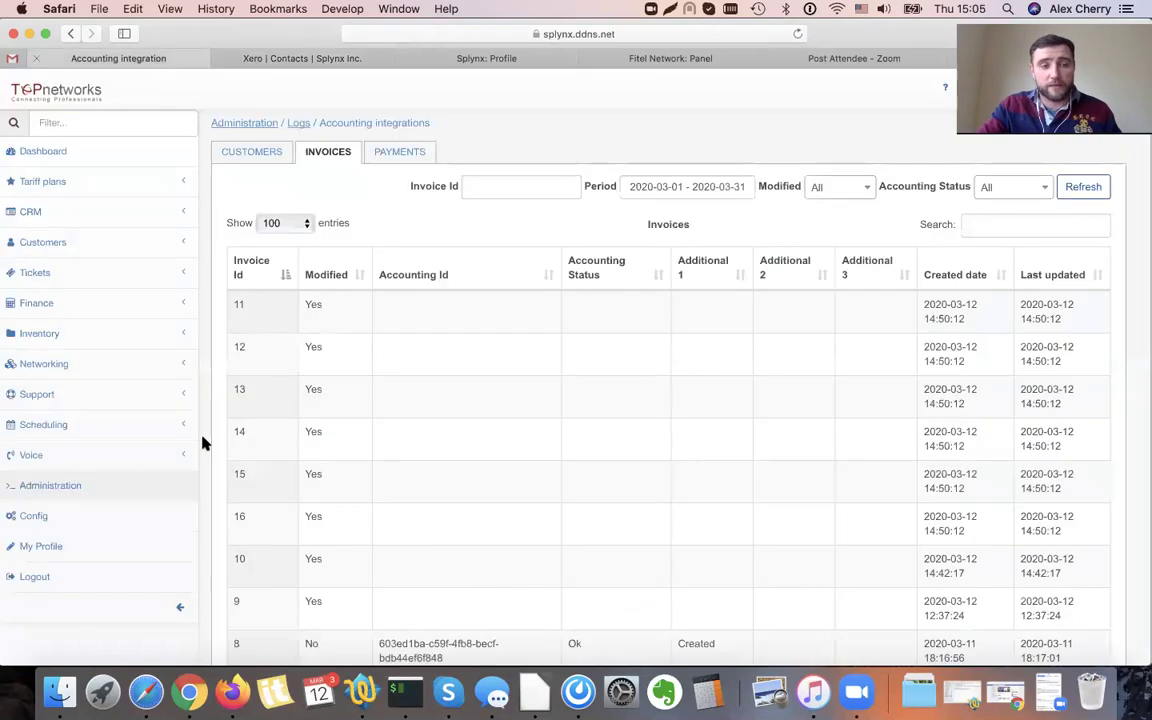
# Clear the Config search and open the Splynx Xero Accounting integration page
pyautogui.click(125, 529)
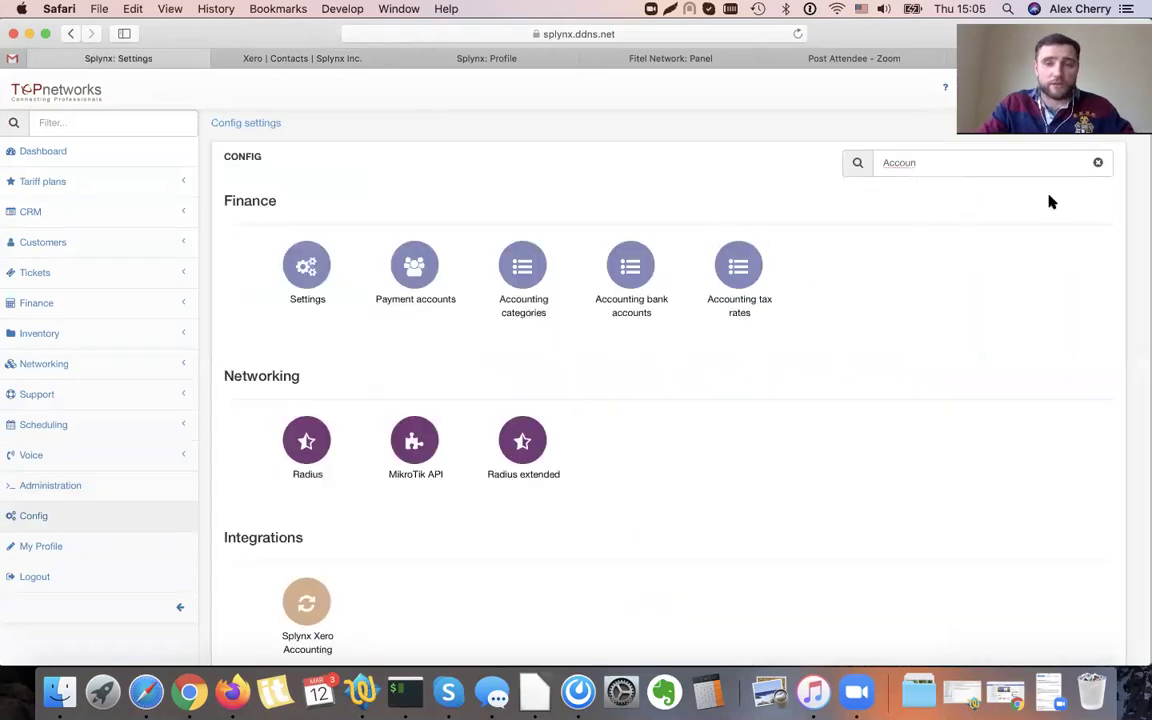
pyautogui.doubleClick(905, 162)
pyautogui.press('BackSpace')
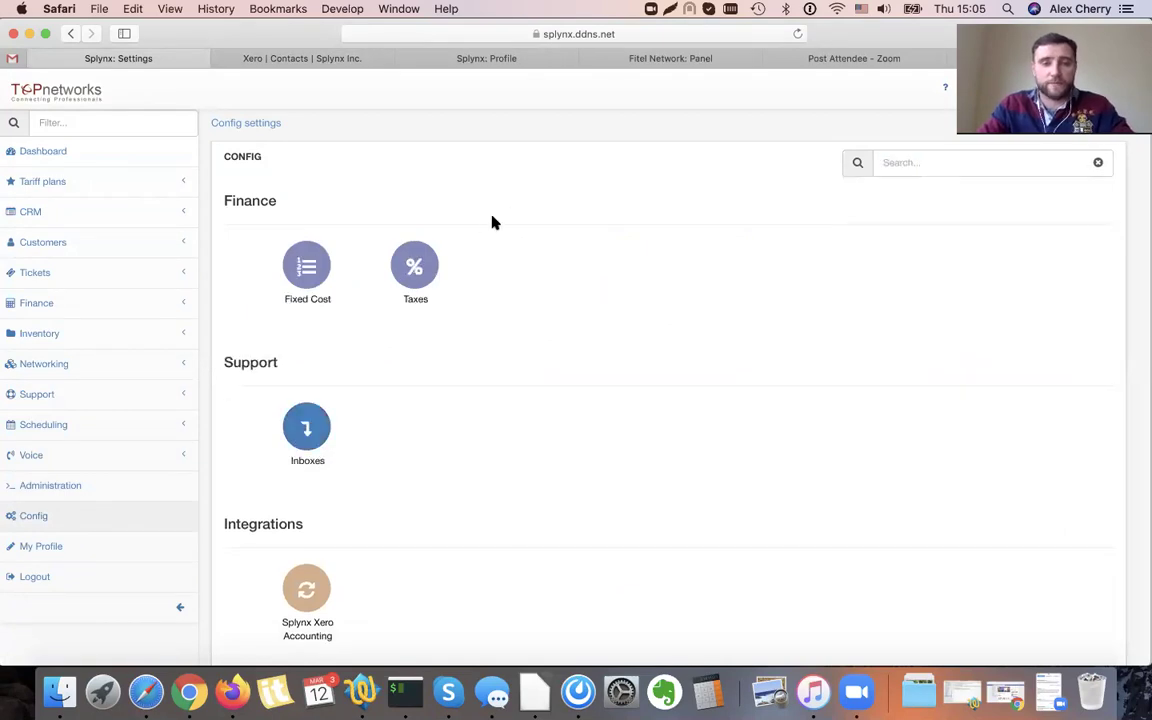
pyautogui.click(306, 588)
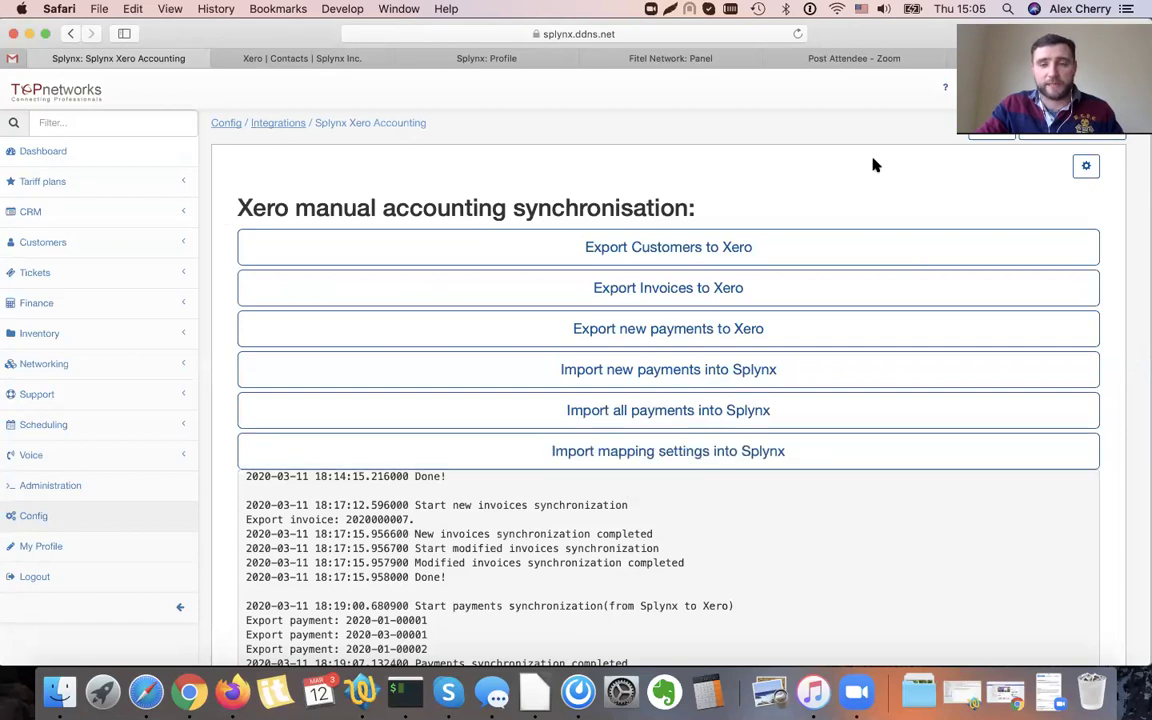
# Run Export Customers to Xero and confirm the sync
pyautogui.scroll(-3, 848, 170)
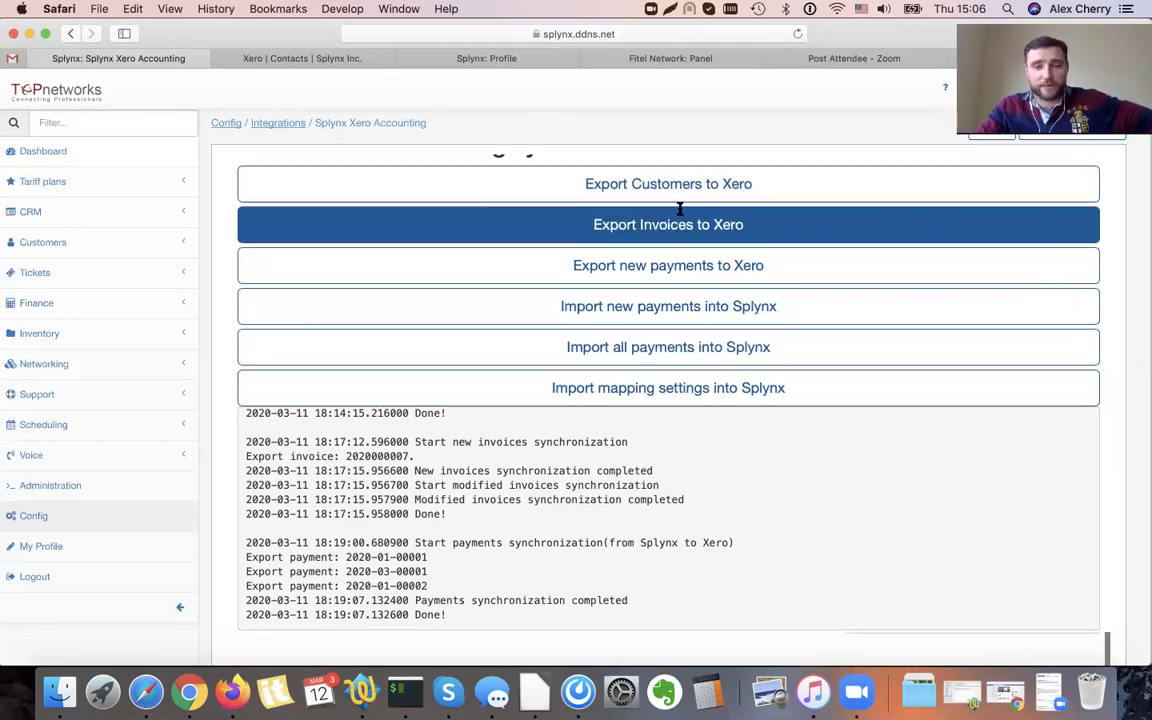
pyautogui.scroll(2, 676, 235)
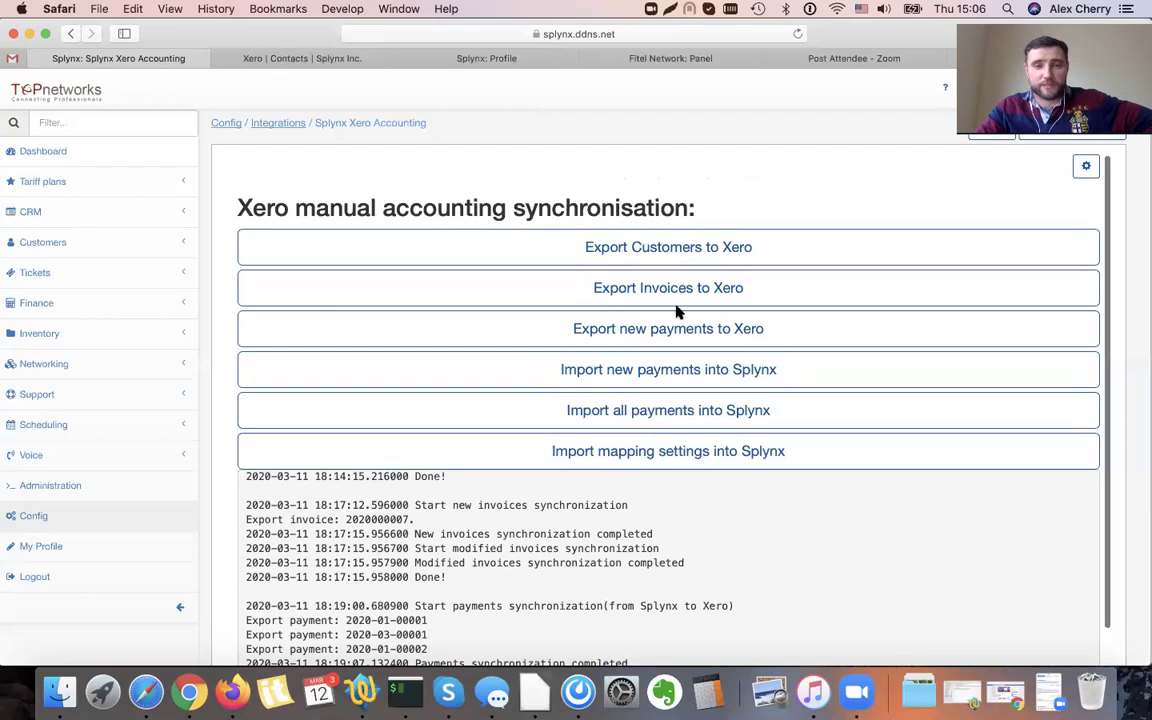
pyautogui.click(680, 252)
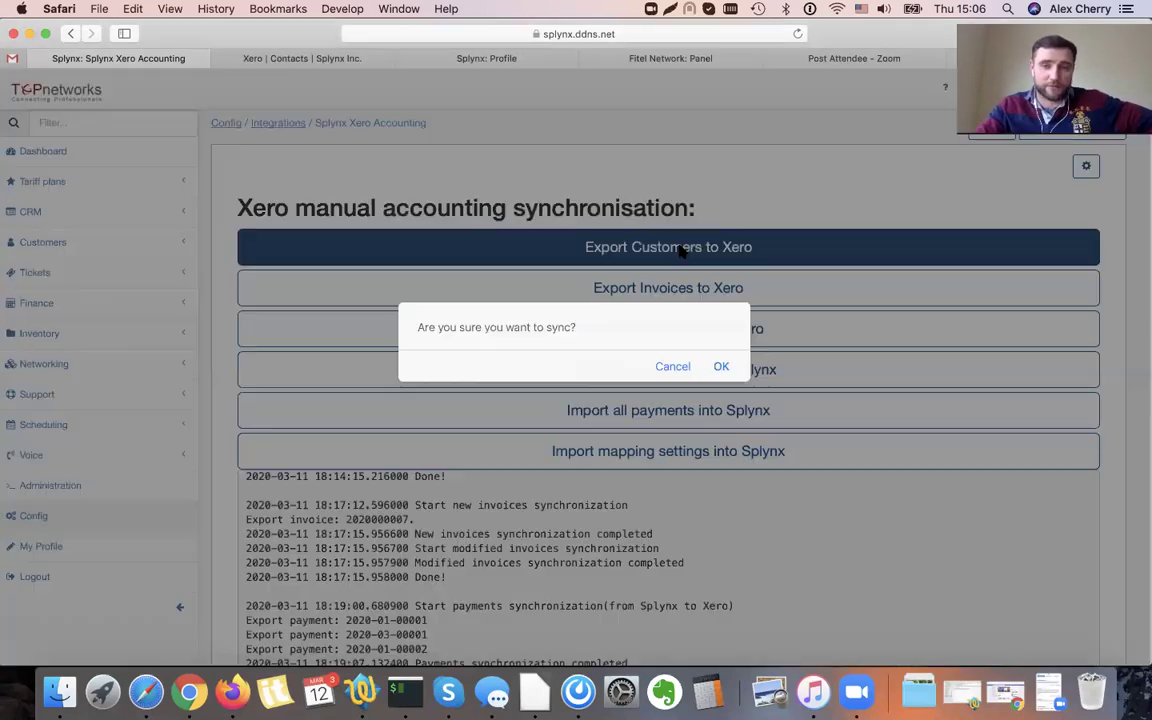
pyautogui.press('Return')
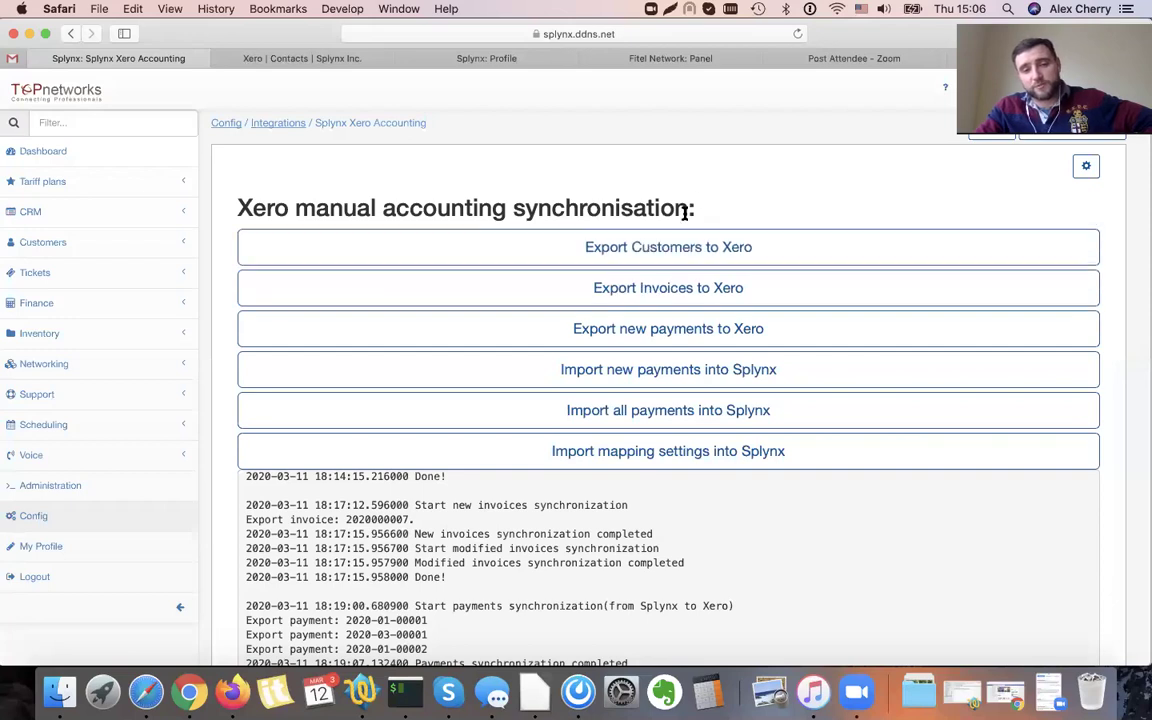
# Highlight the two newly exported customer lines in the sync log
pyautogui.scroll(-6, 622, 218)
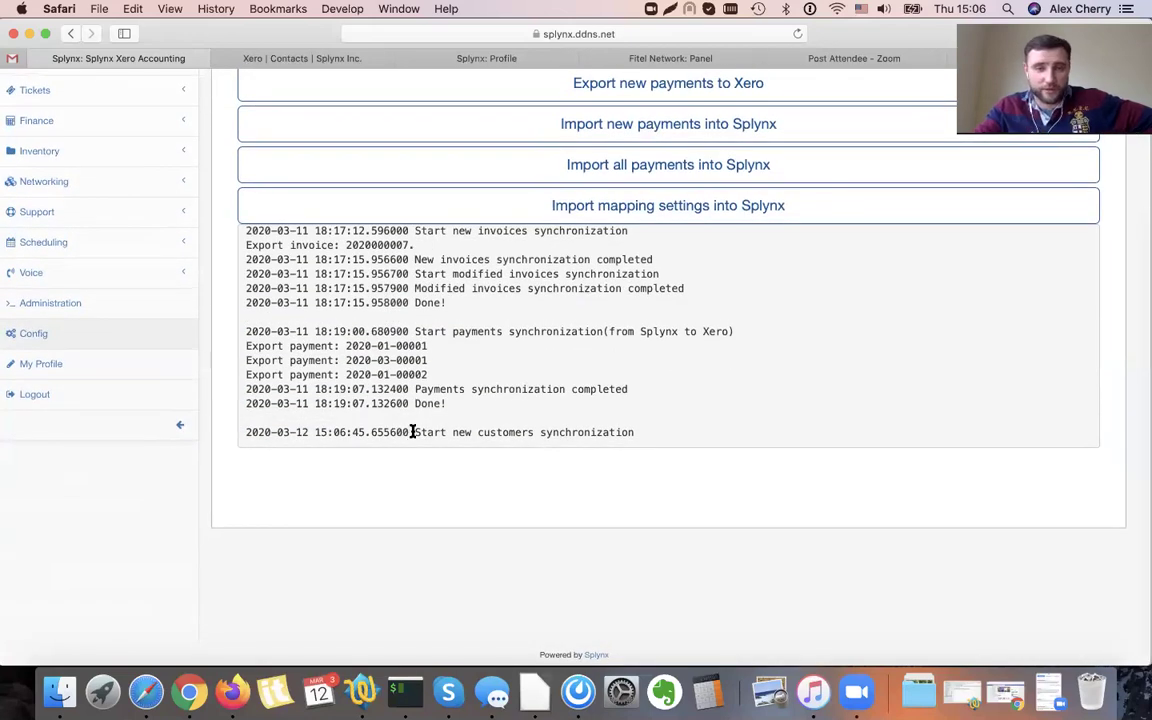
pyautogui.press('super+a')
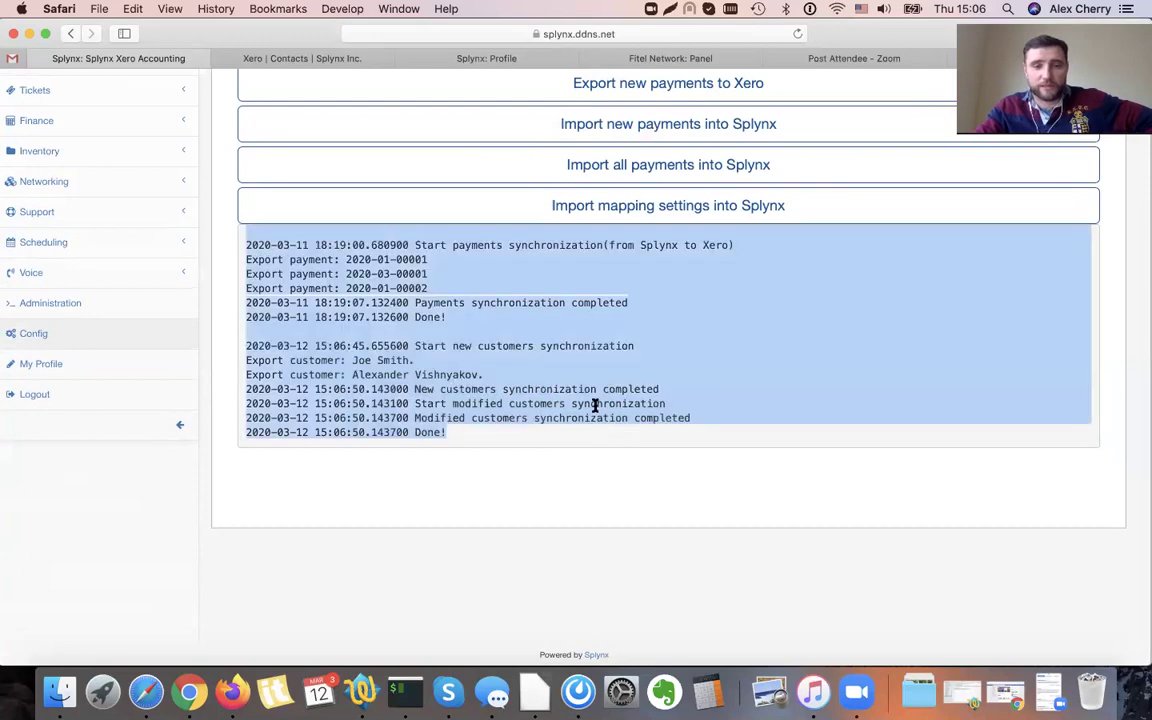
pyautogui.click(594, 405)
pyautogui.moveTo(487, 375); pyautogui.dragTo(238, 356)
pyautogui.doubleClick(352, 374)
pyautogui.click(390, 368)
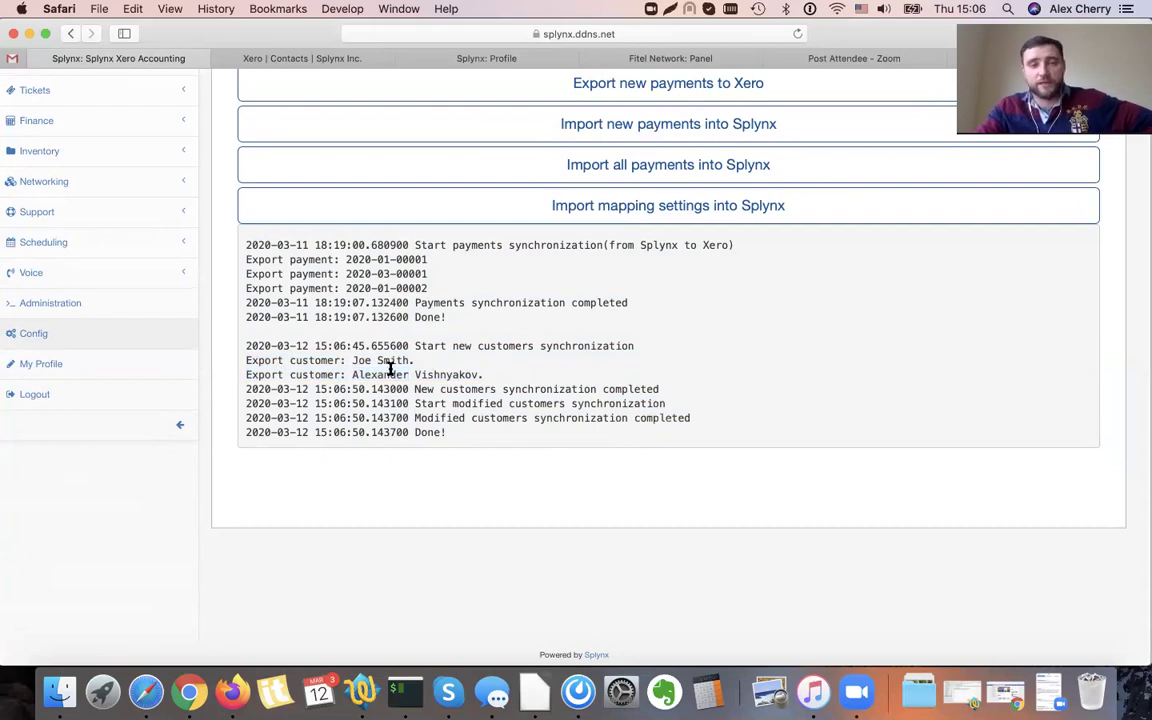
# Reload Xero contacts, declining to save the password, so the count shows 7
pyautogui.click(280, 57)
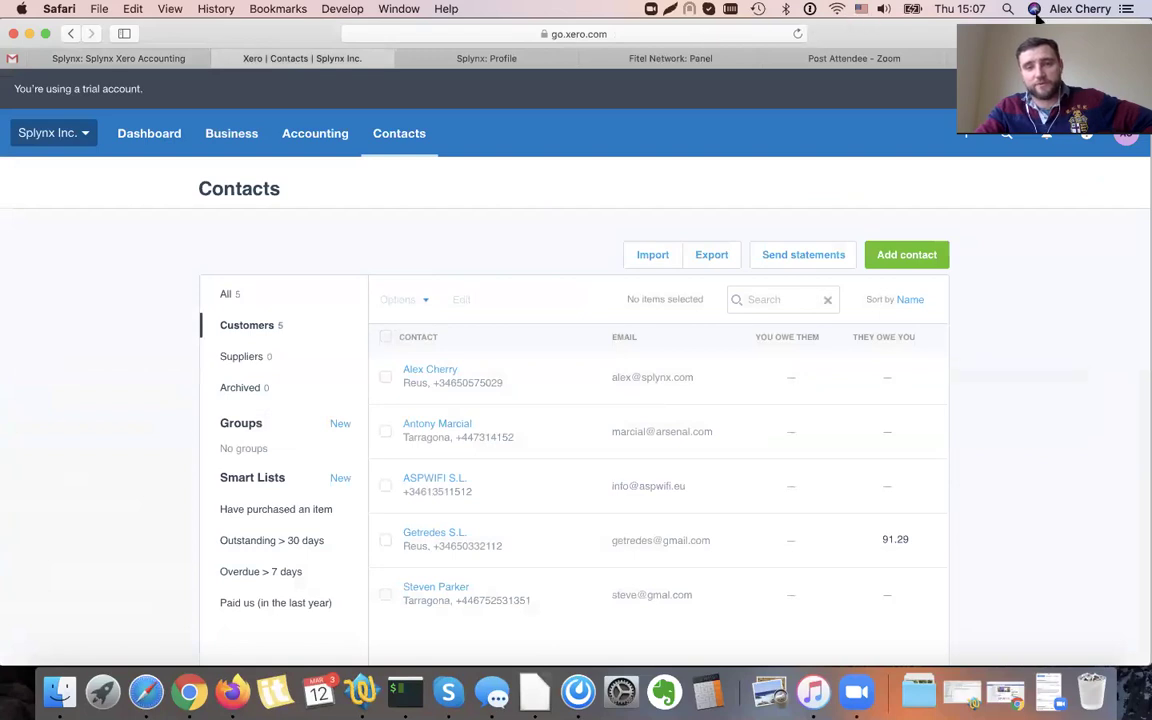
pyautogui.click(797, 36)
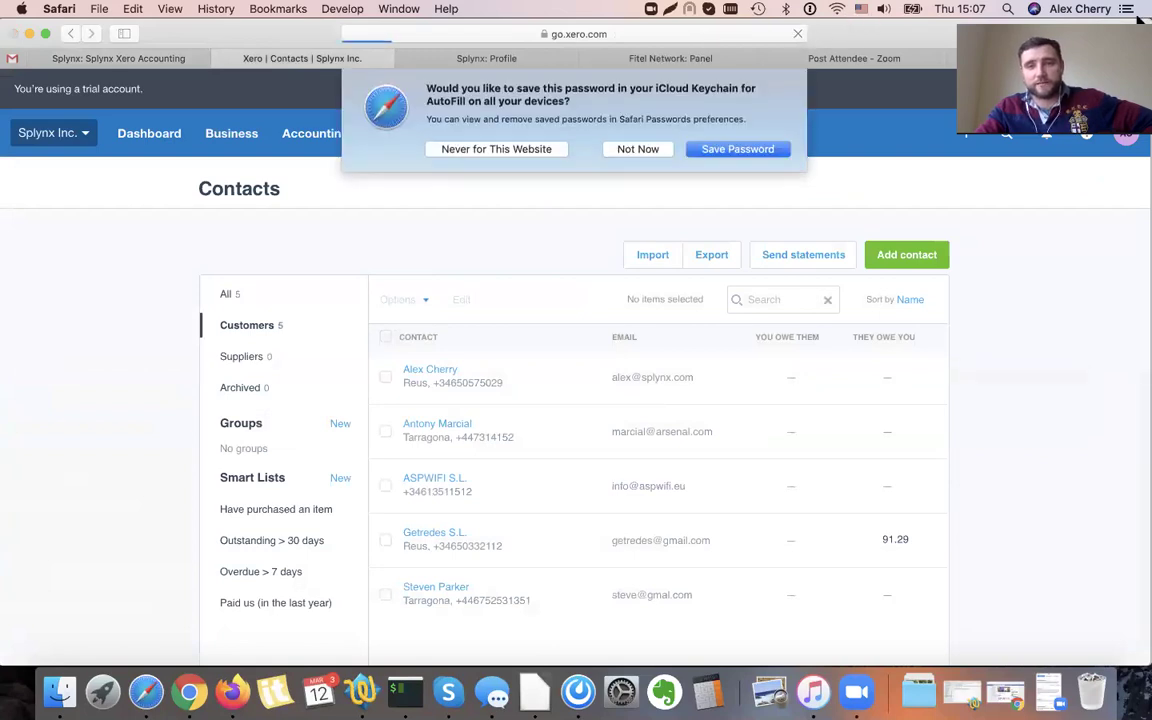
pyautogui.click(637, 148)
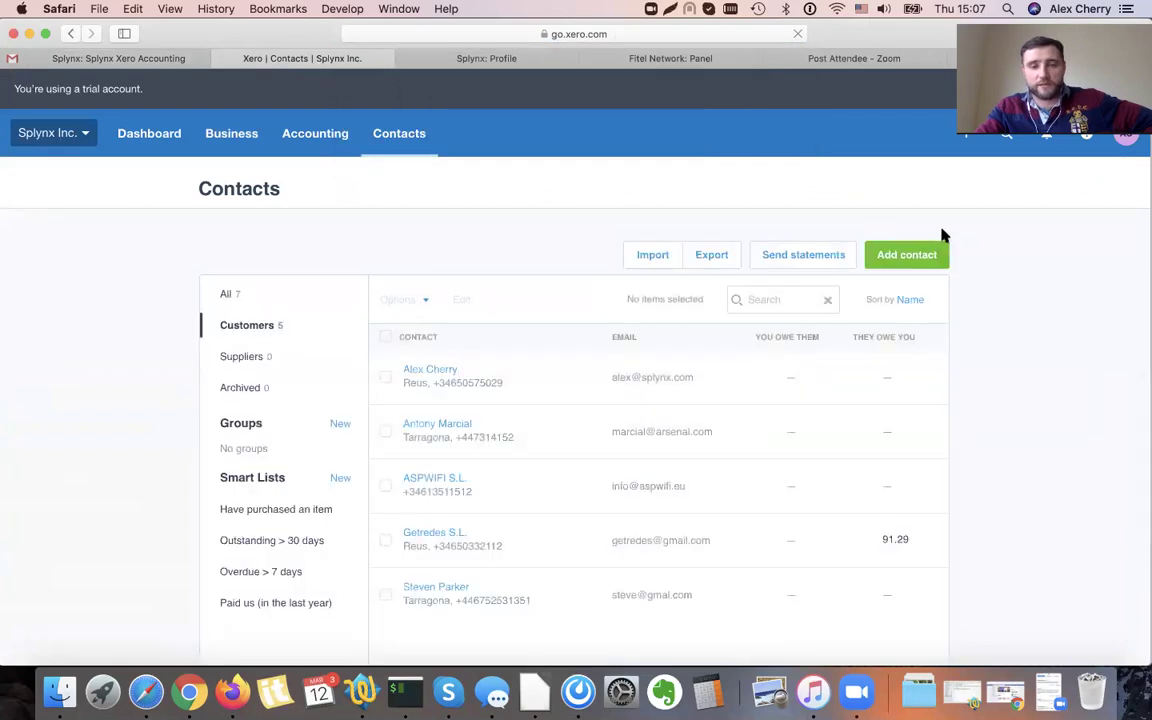
pyautogui.scroll(-2, 1026, 327)
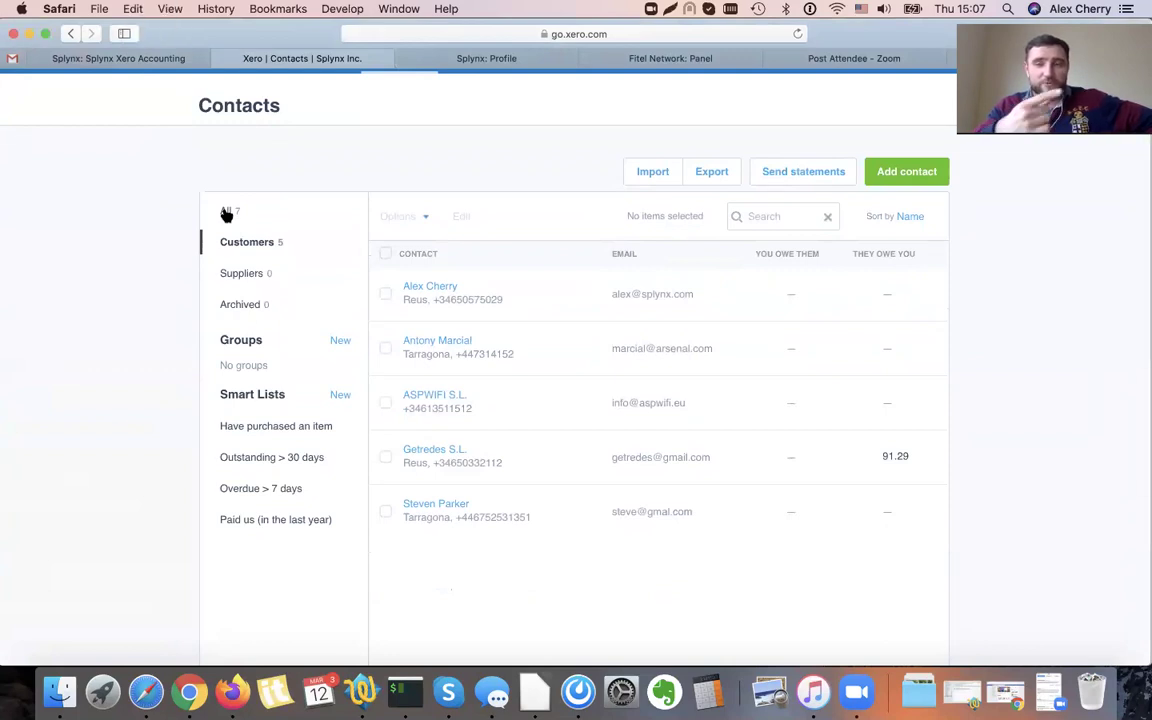
pyautogui.click(150, 60)
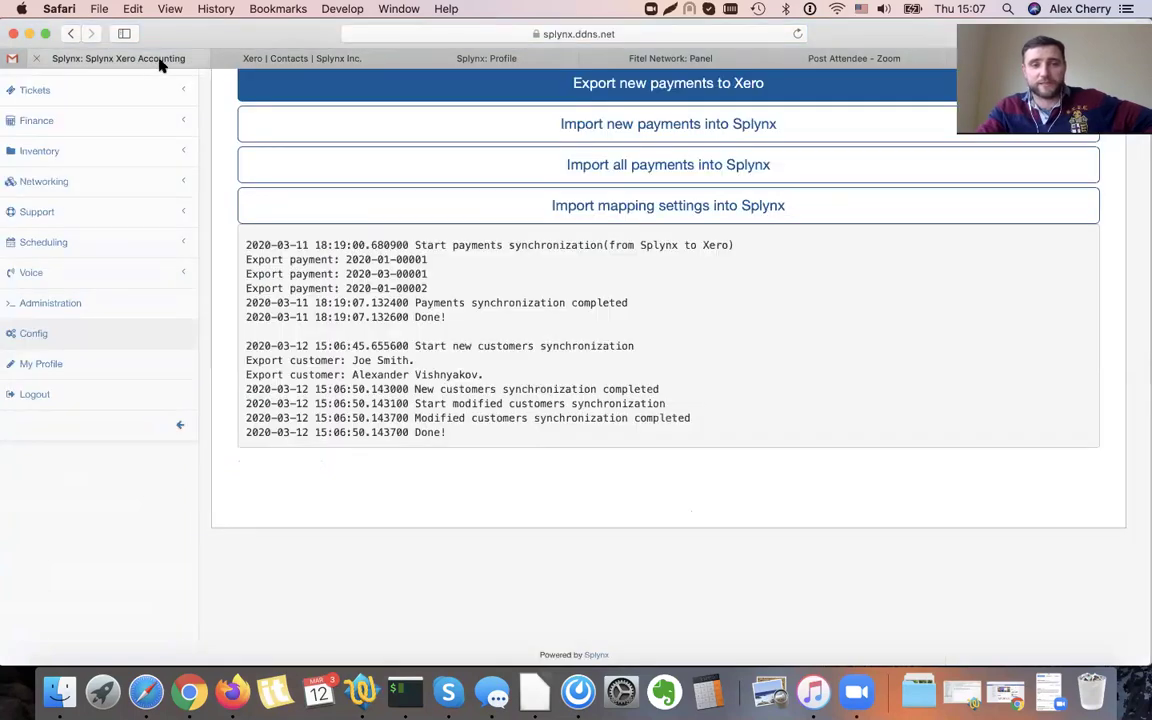
pyautogui.scroll(3, 617, 416)
pyautogui.scroll(2, 863, 222)
pyautogui.scroll(3, 863, 222)
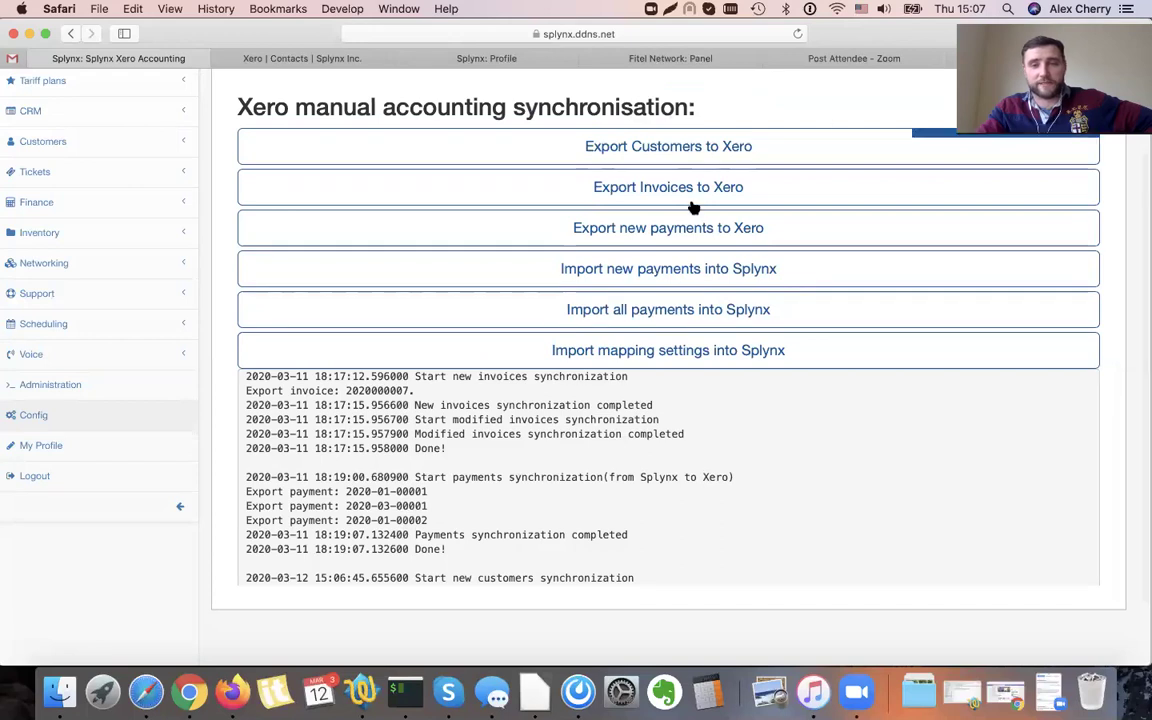
pyautogui.click(689, 193)
pyautogui.click(721, 366)
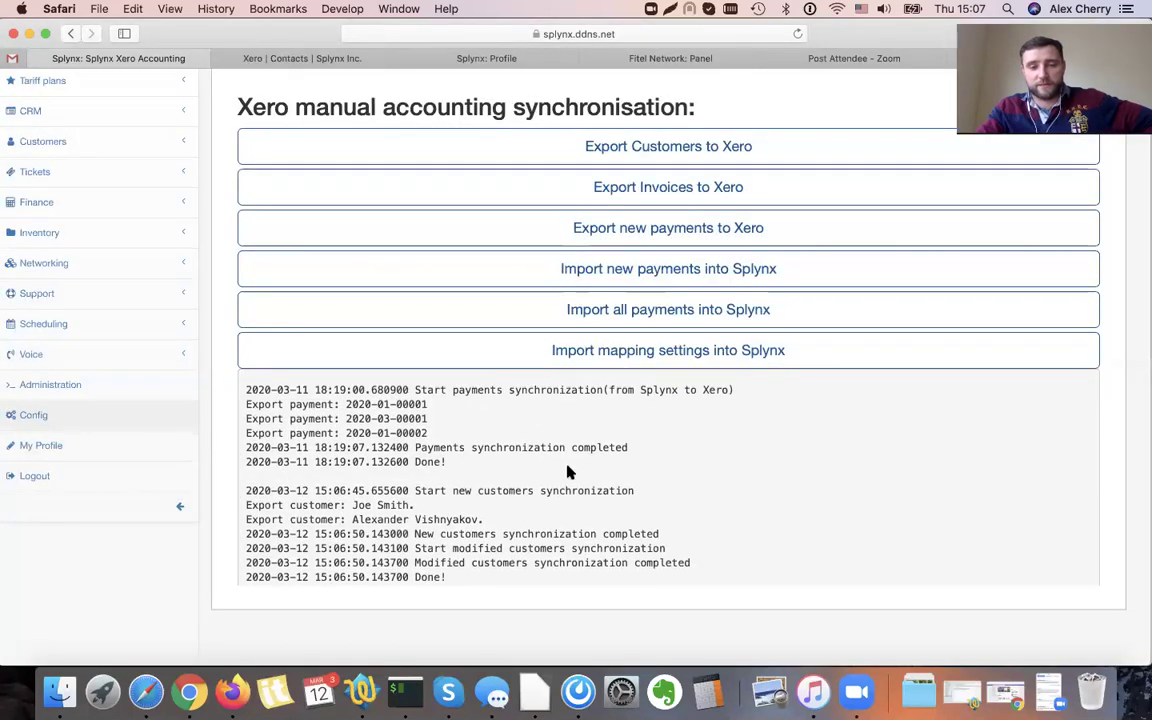
pyautogui.scroll(-3, 567, 472)
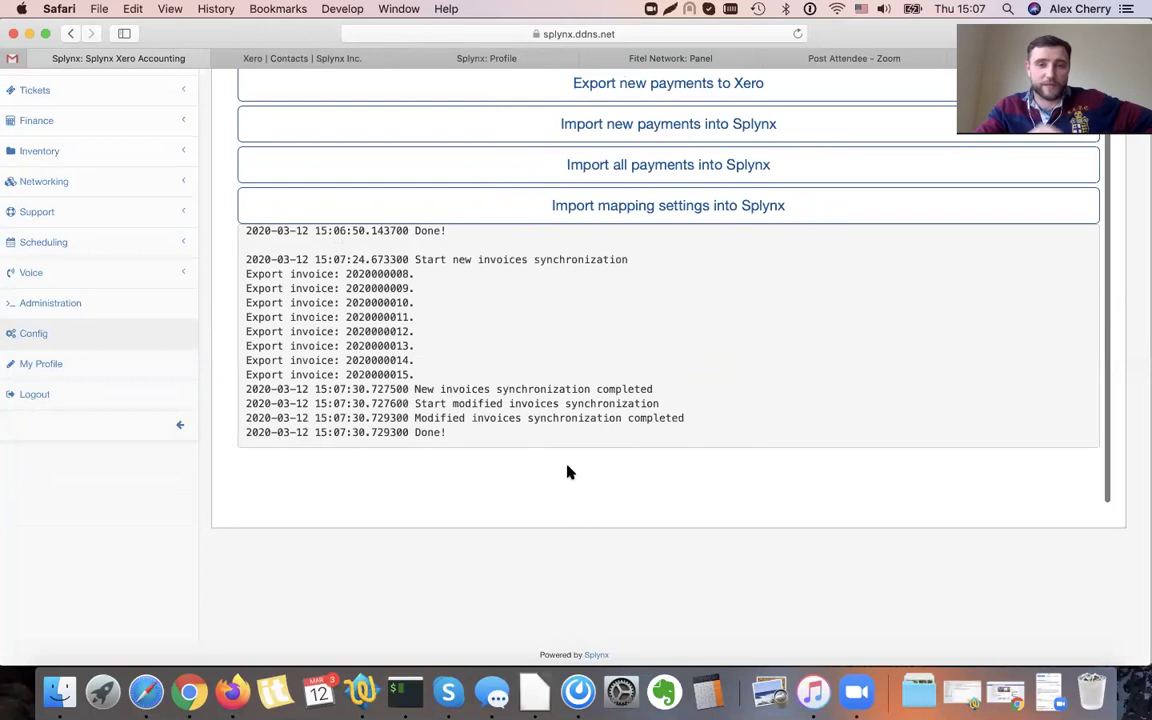
pyautogui.moveTo(413, 375); pyautogui.dragTo(239, 262)
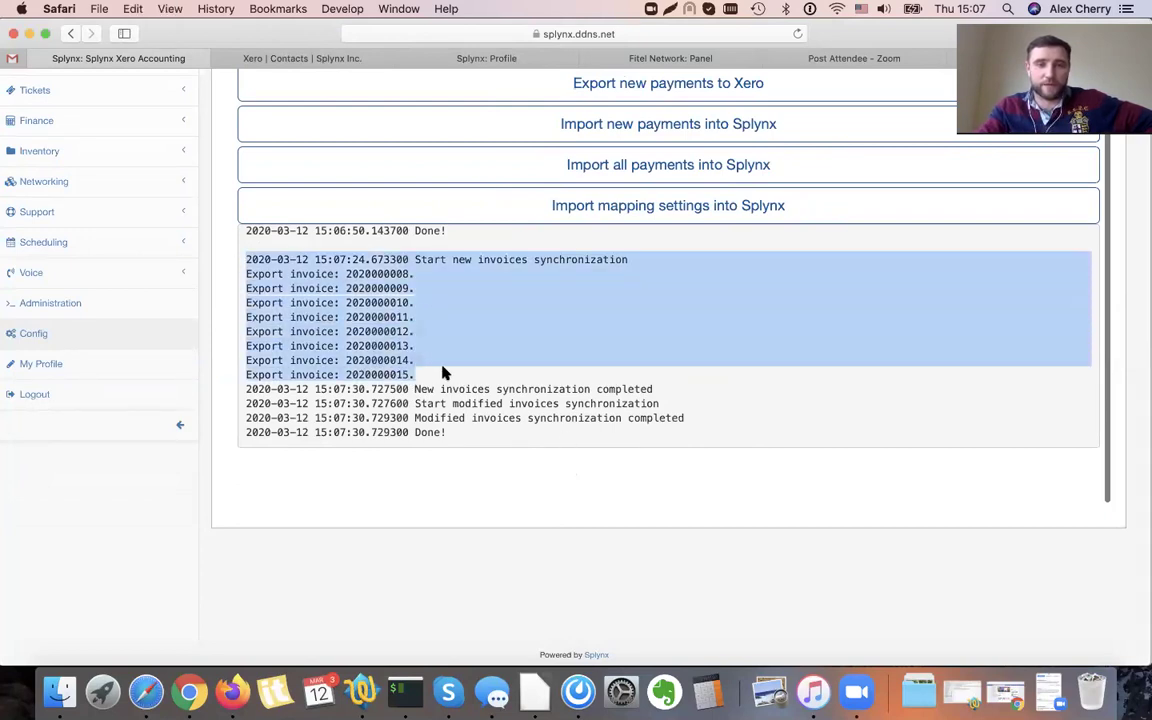
# Reload the Xero contacts list to pick up the new invoices
pyautogui.click(445, 372)
pyautogui.click(236, 60)
pyautogui.click(797, 34)
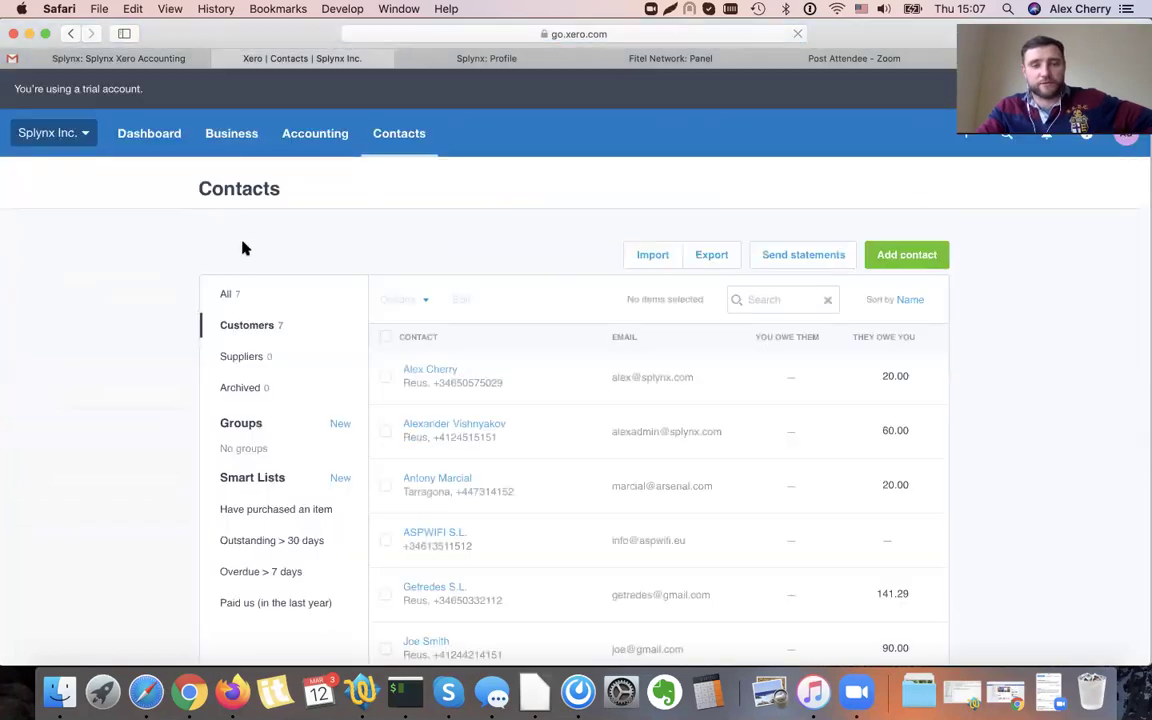
pyautogui.scroll(-3, 491, 429)
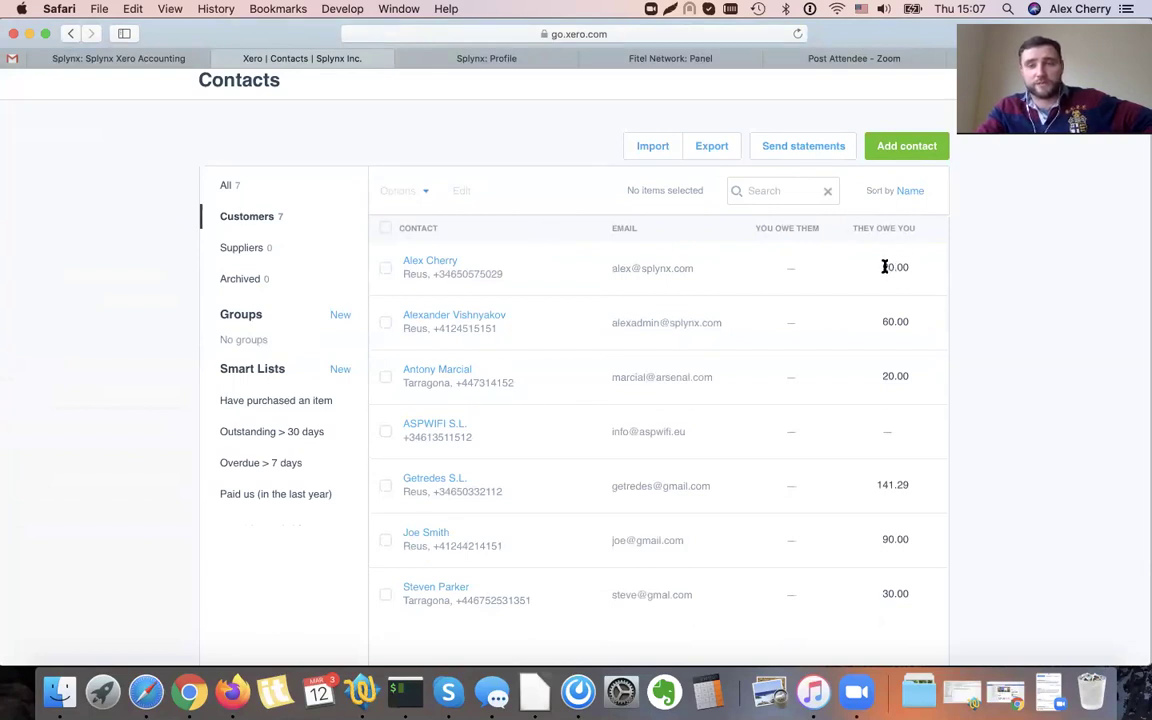
pyautogui.click(445, 263)
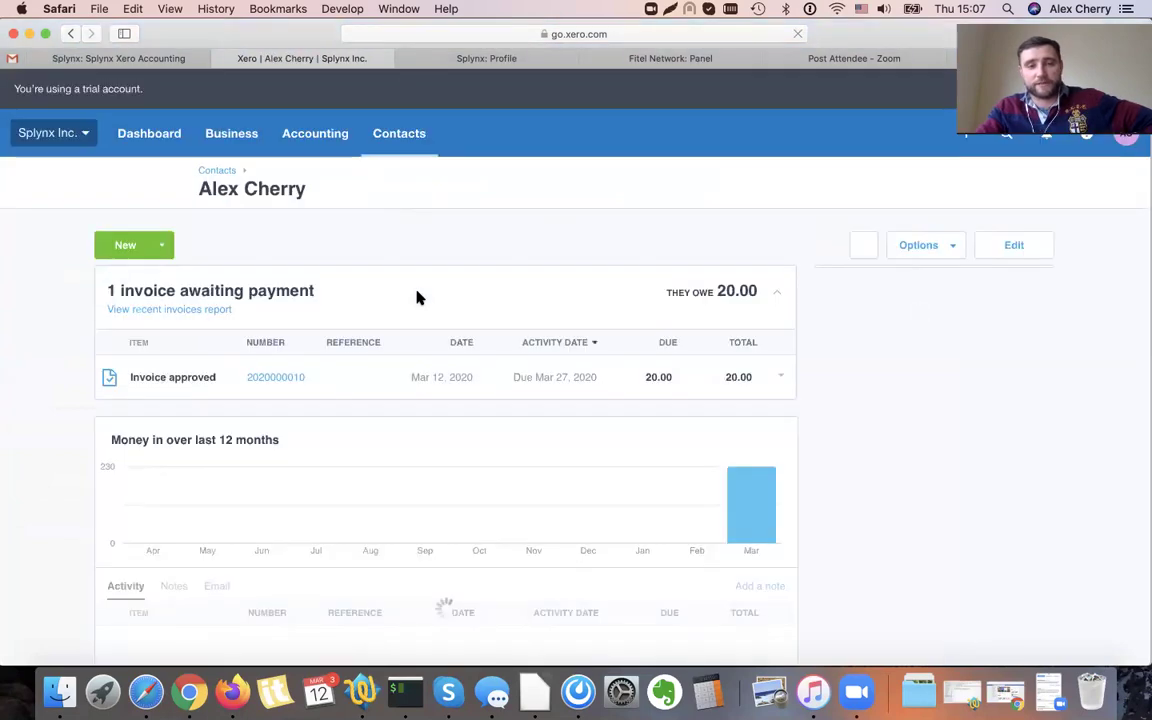
pyautogui.scroll(-2, 258, 386)
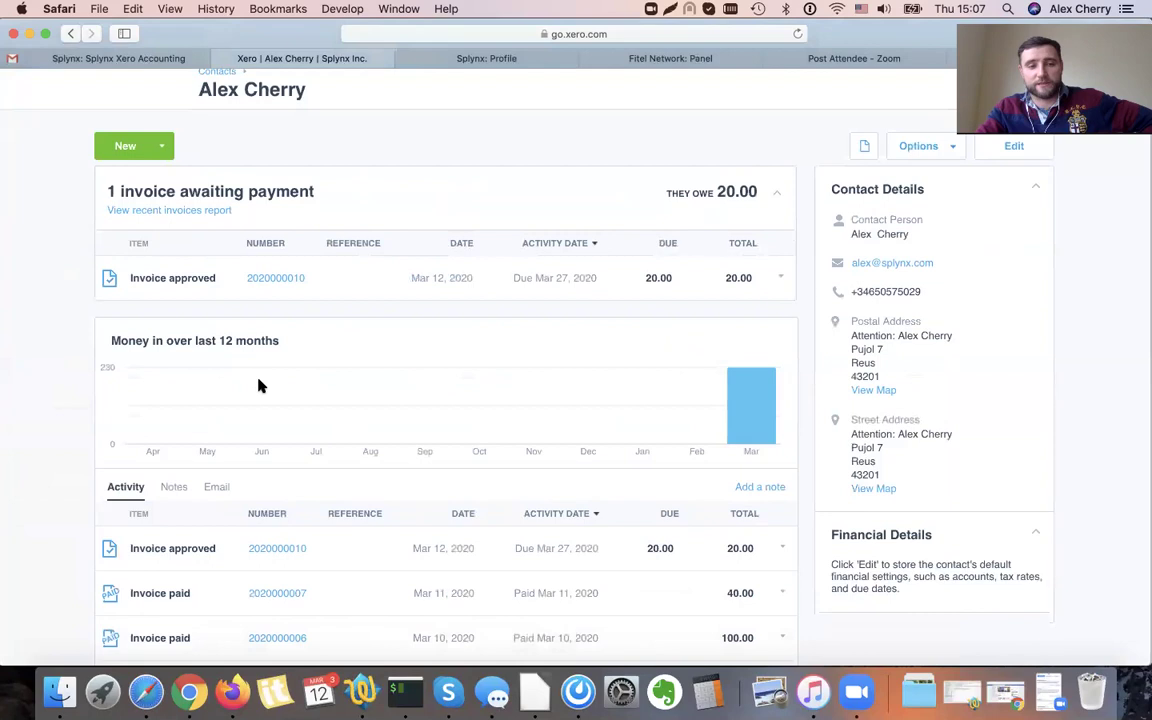
pyautogui.scroll(2, 262, 370)
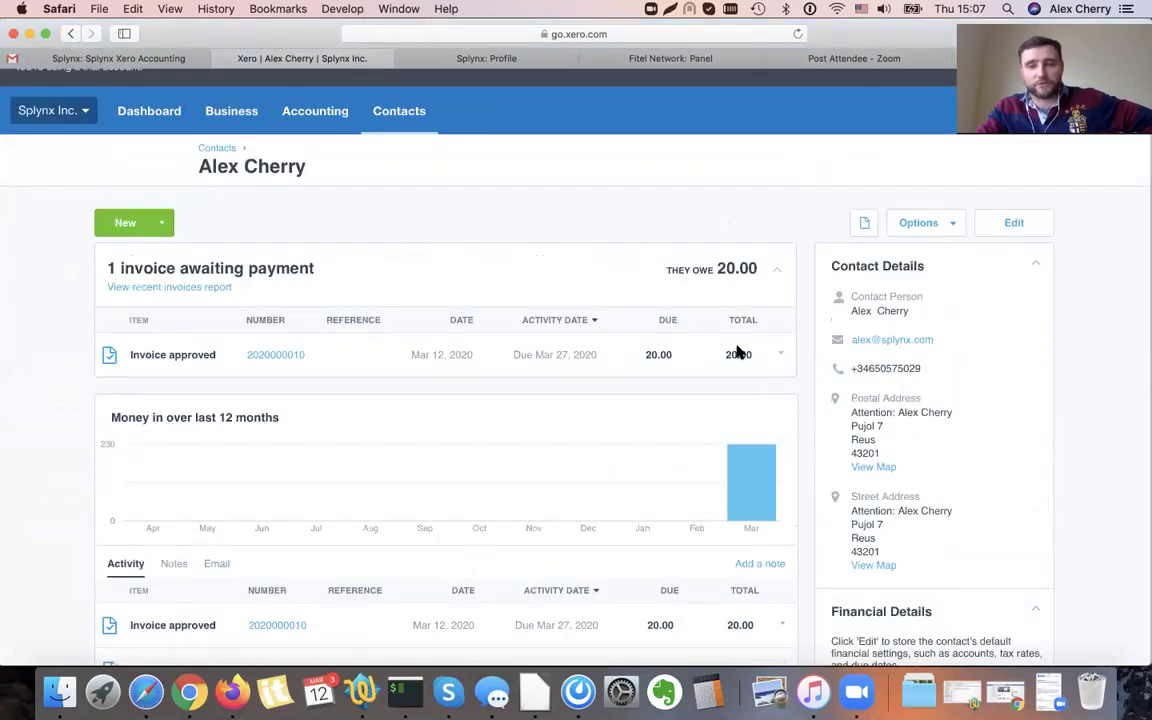
pyautogui.scroll(-5, 737, 352)
pyautogui.scroll(5, 247, 327)
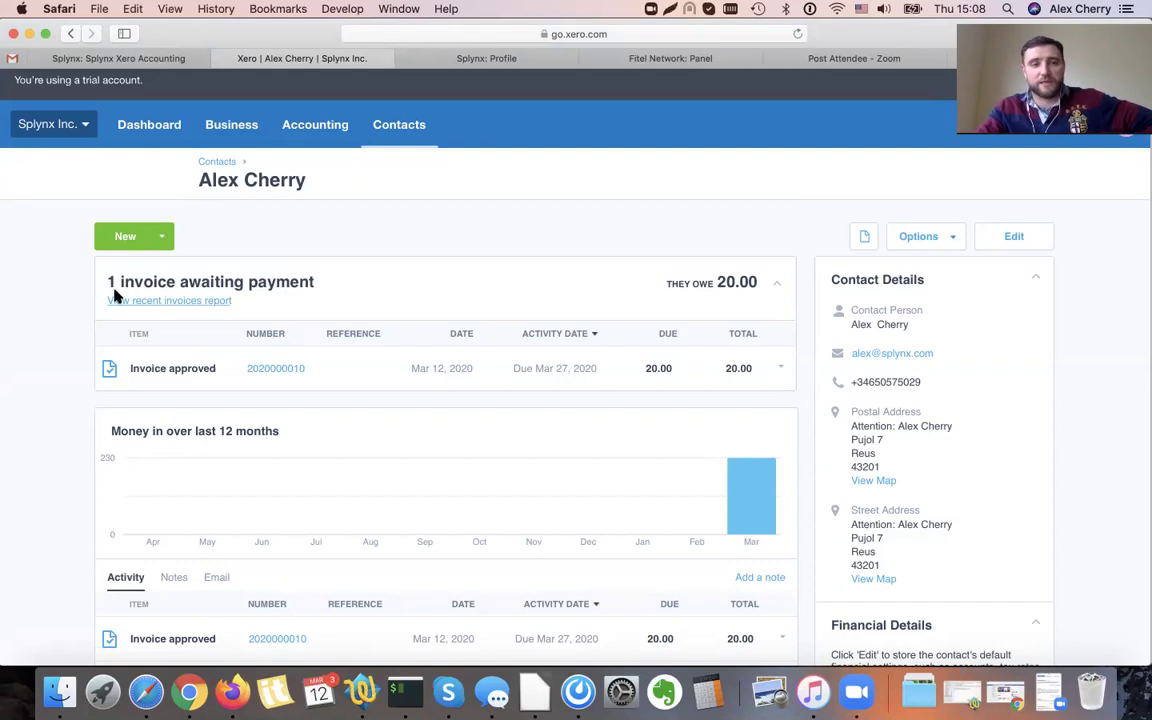
pyautogui.click(150, 58)
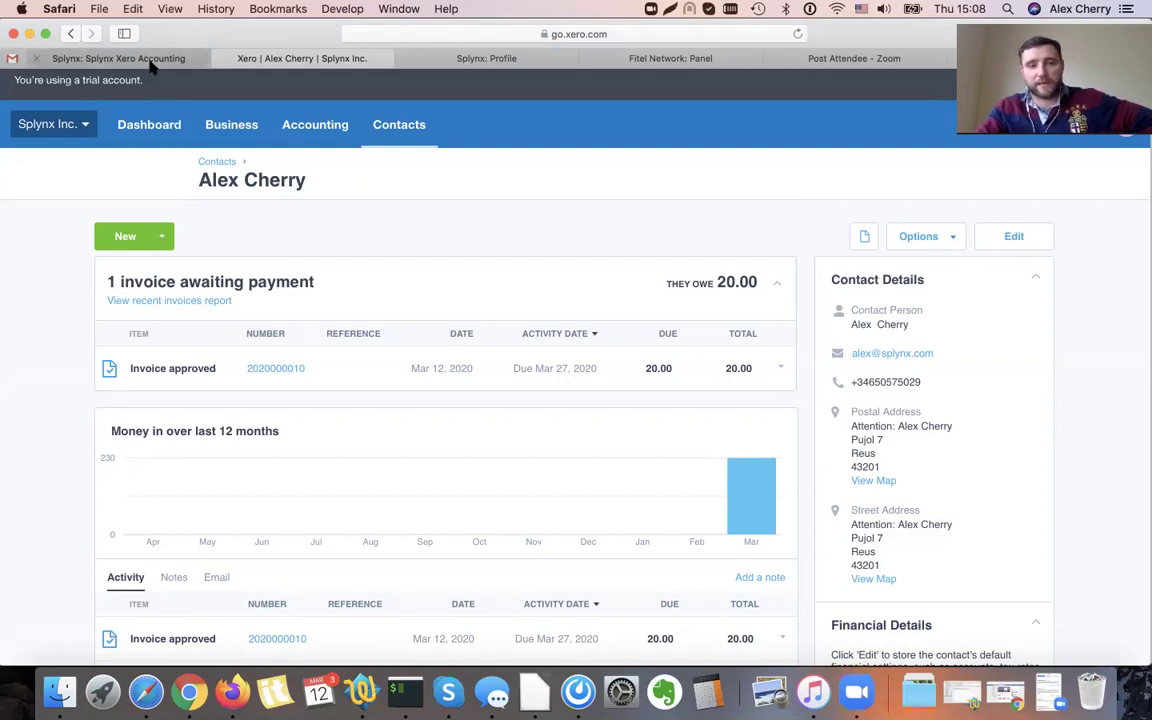
pyautogui.scroll(3, 470, 420)
pyautogui.scroll(-5, 470, 420)
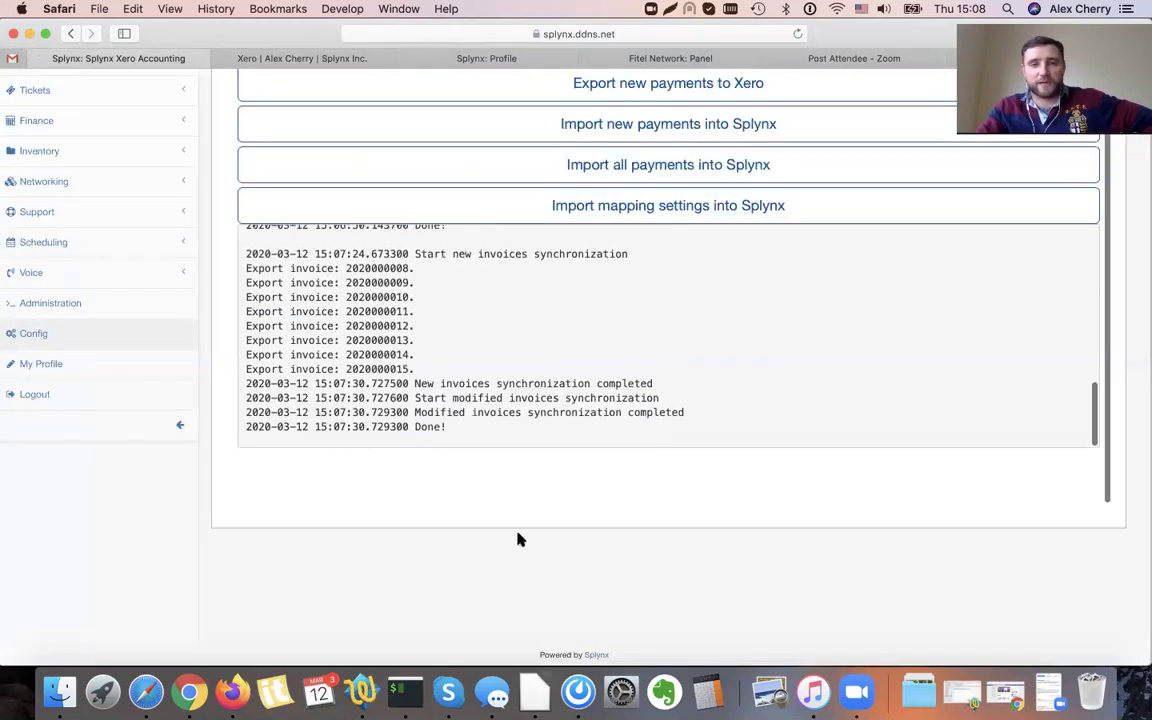
pyautogui.scroll(4, 518, 537)
pyautogui.click(64, 254)
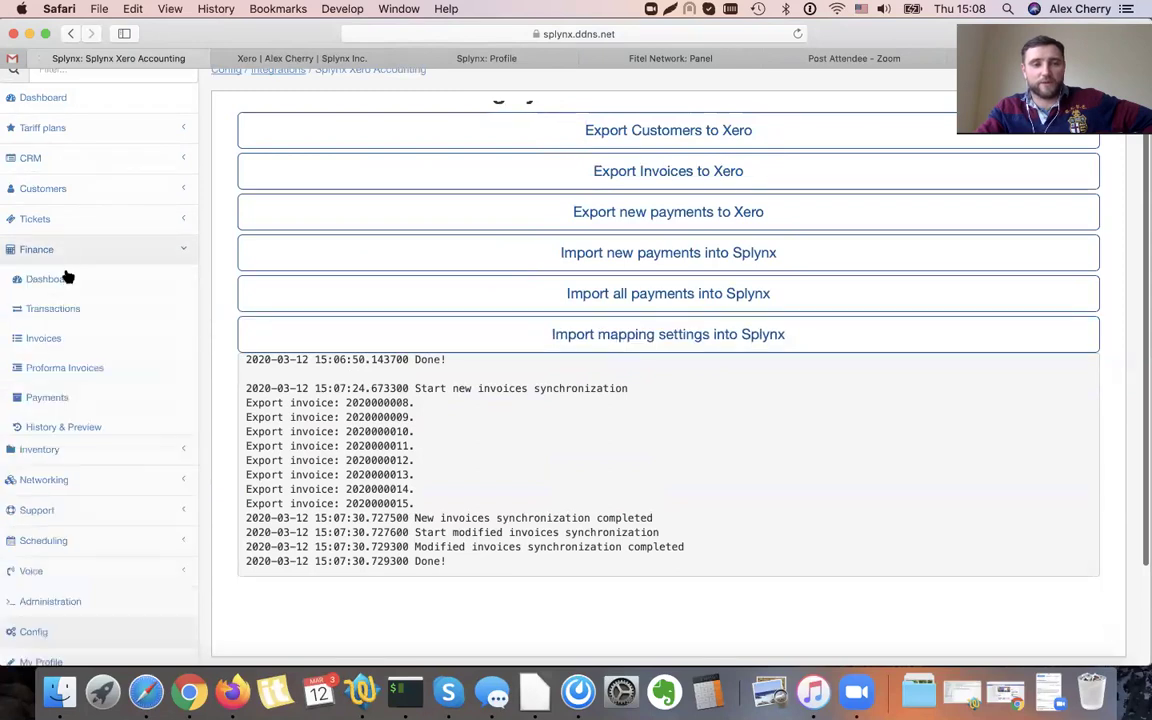
pyautogui.click(45, 338)
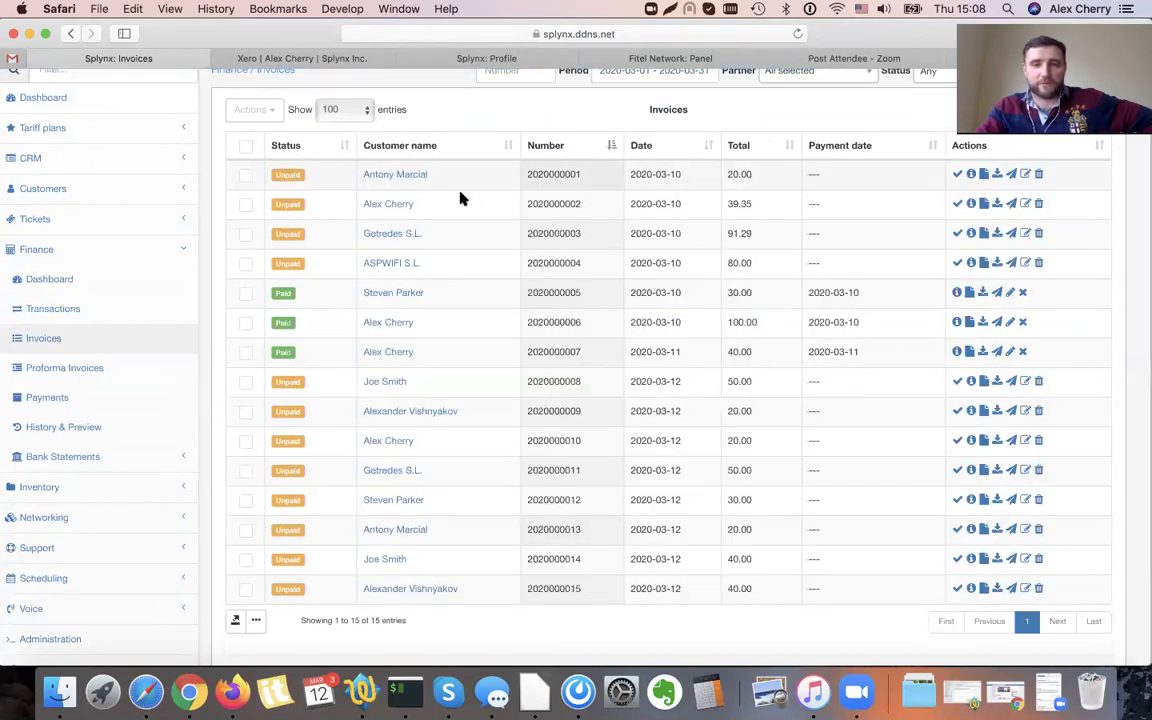
pyautogui.click(957, 174)
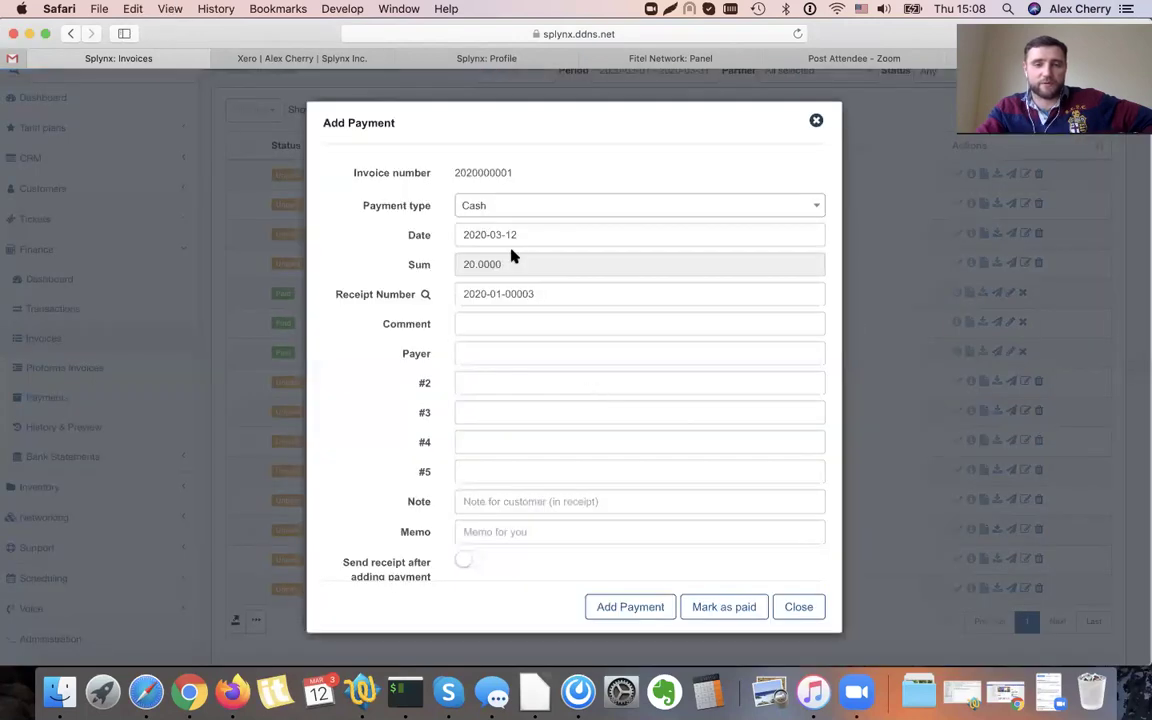
pyautogui.click(503, 207)
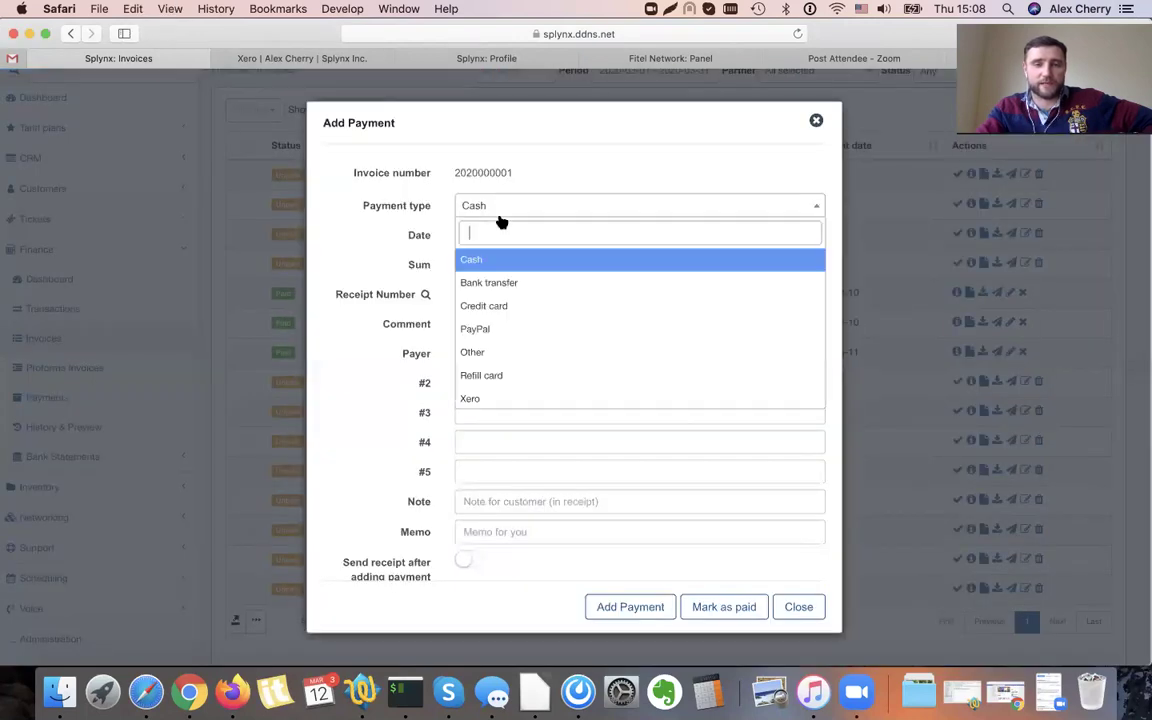
pyautogui.click(505, 283)
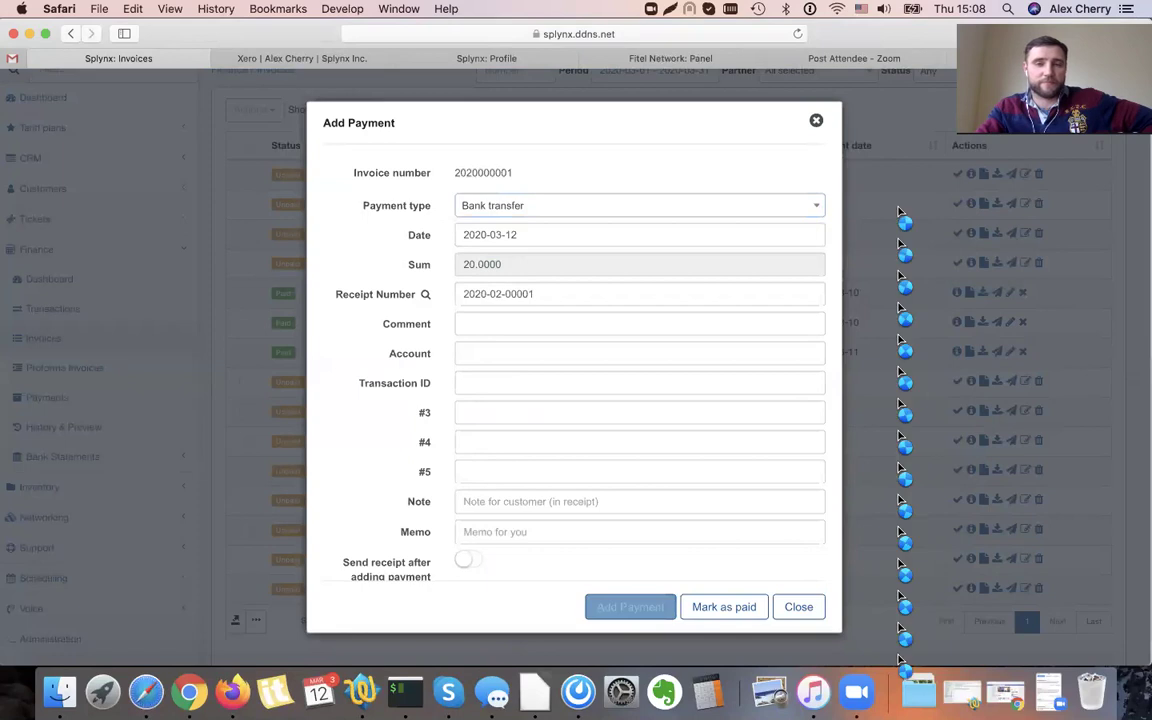
pyautogui.click(630, 606)
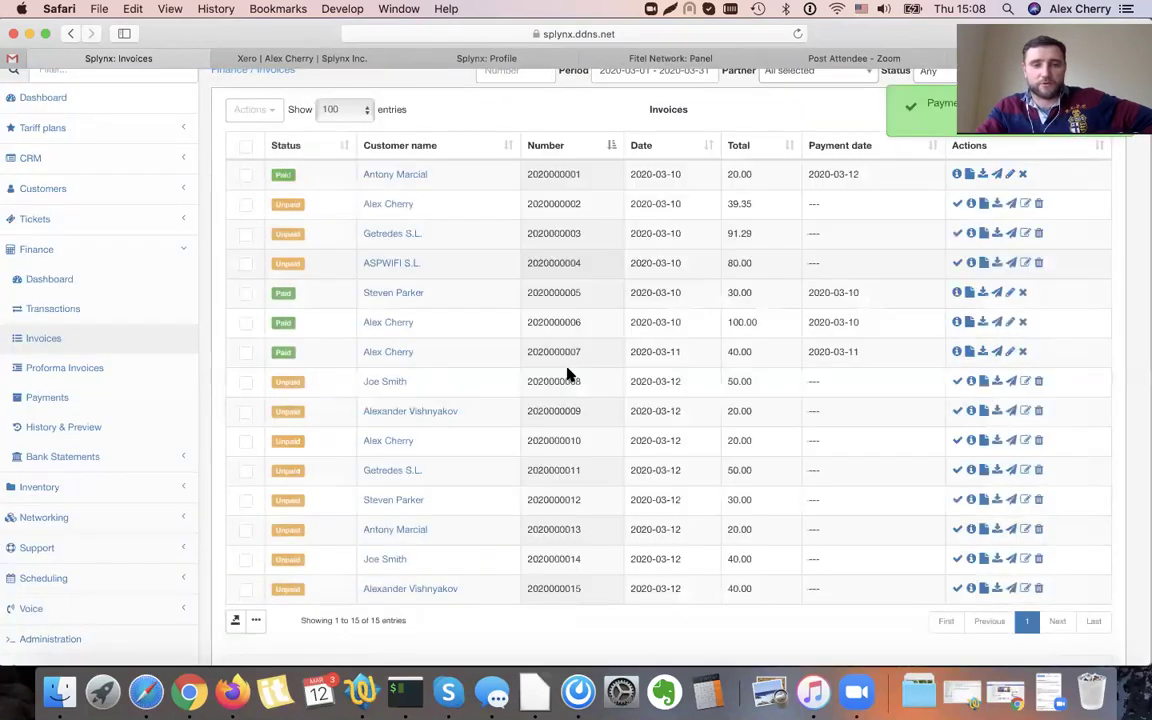
pyautogui.click(958, 411)
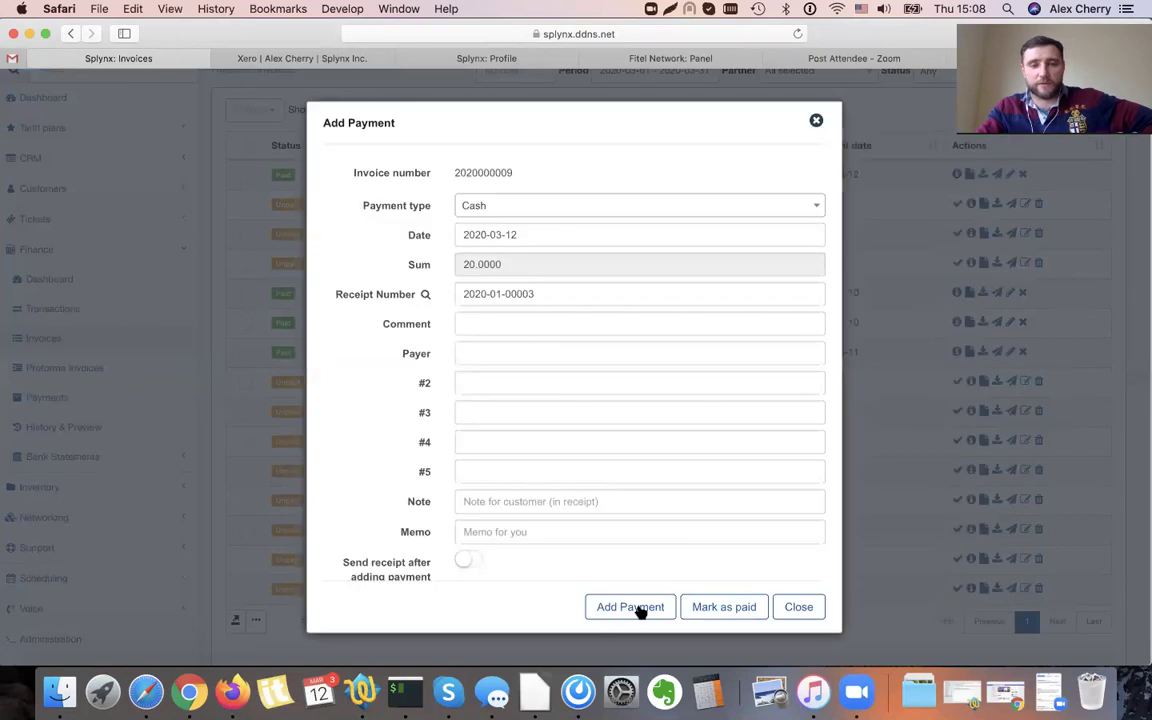
pyautogui.click(641, 611)
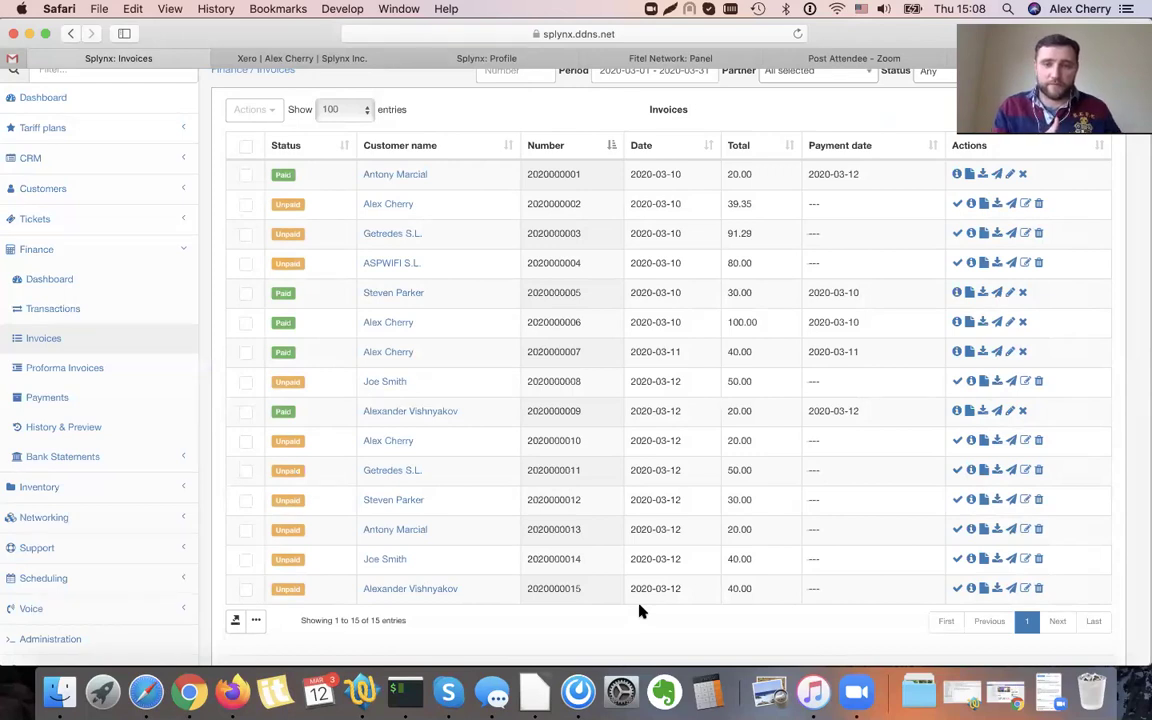
pyautogui.click(93, 397)
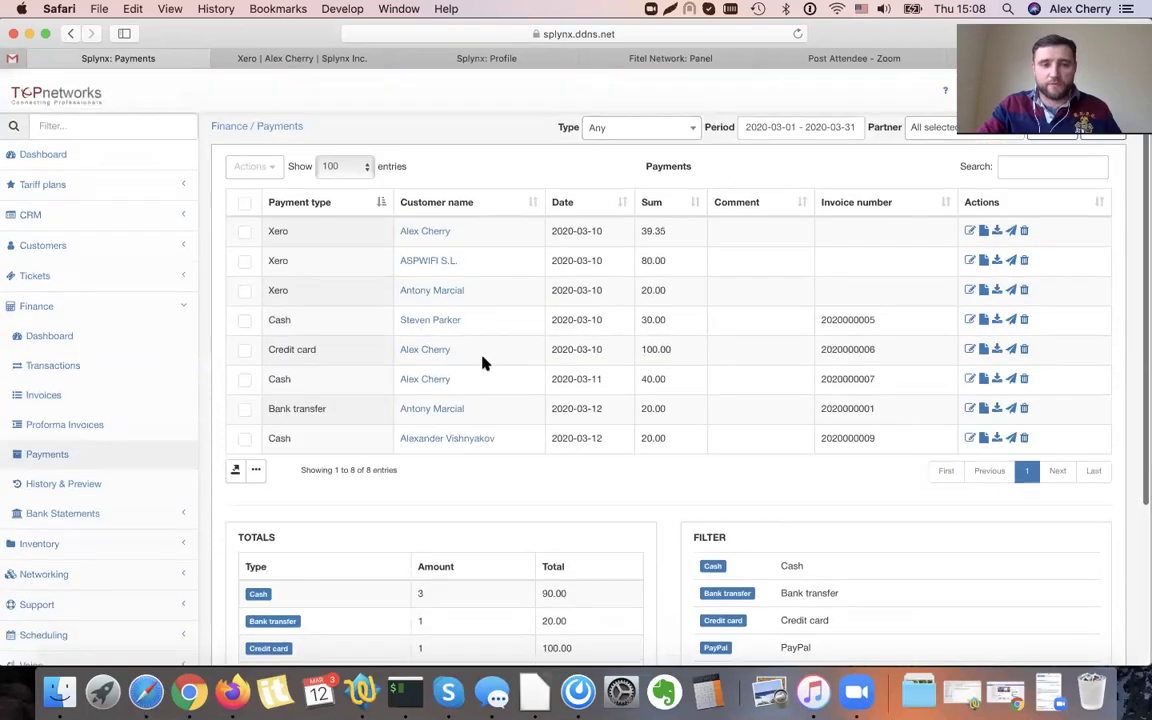
# Highlight the Xero-type payment rows and review the March 2020 payment totals
pyautogui.moveTo(281, 263); pyautogui.dragTo(278, 231)
pyautogui.click(278, 227)
pyautogui.doubleClick(278, 227)
pyautogui.click(300, 340)
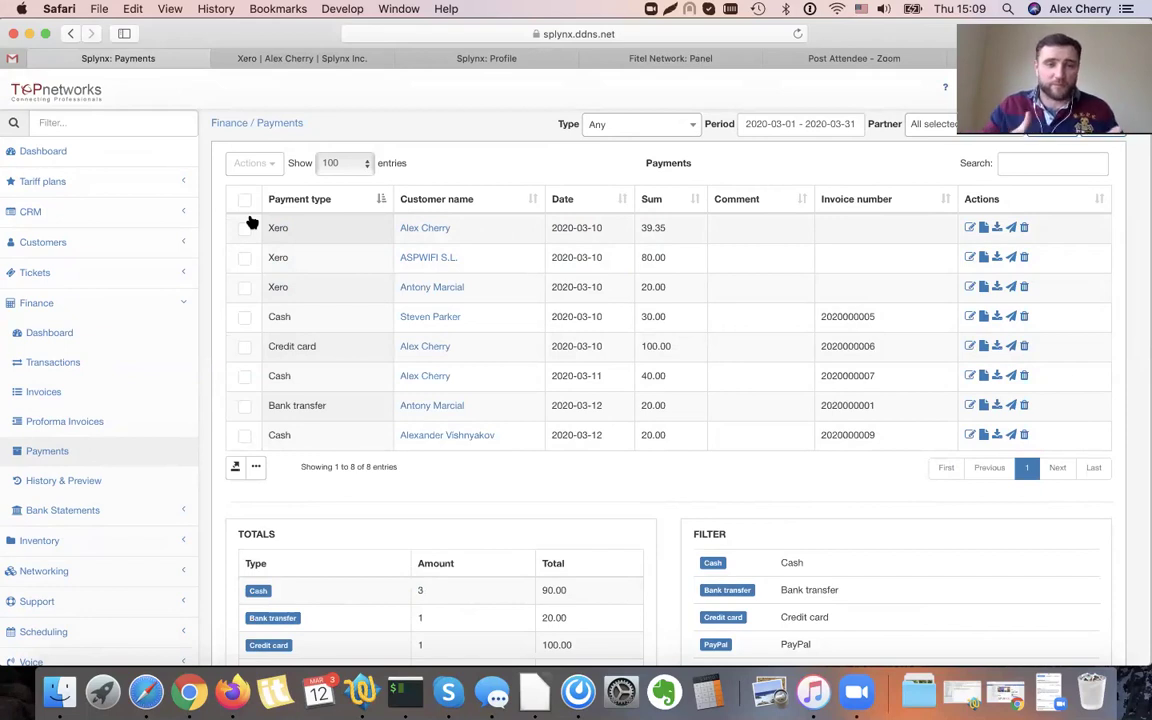
pyautogui.scroll(-2, 134, 515)
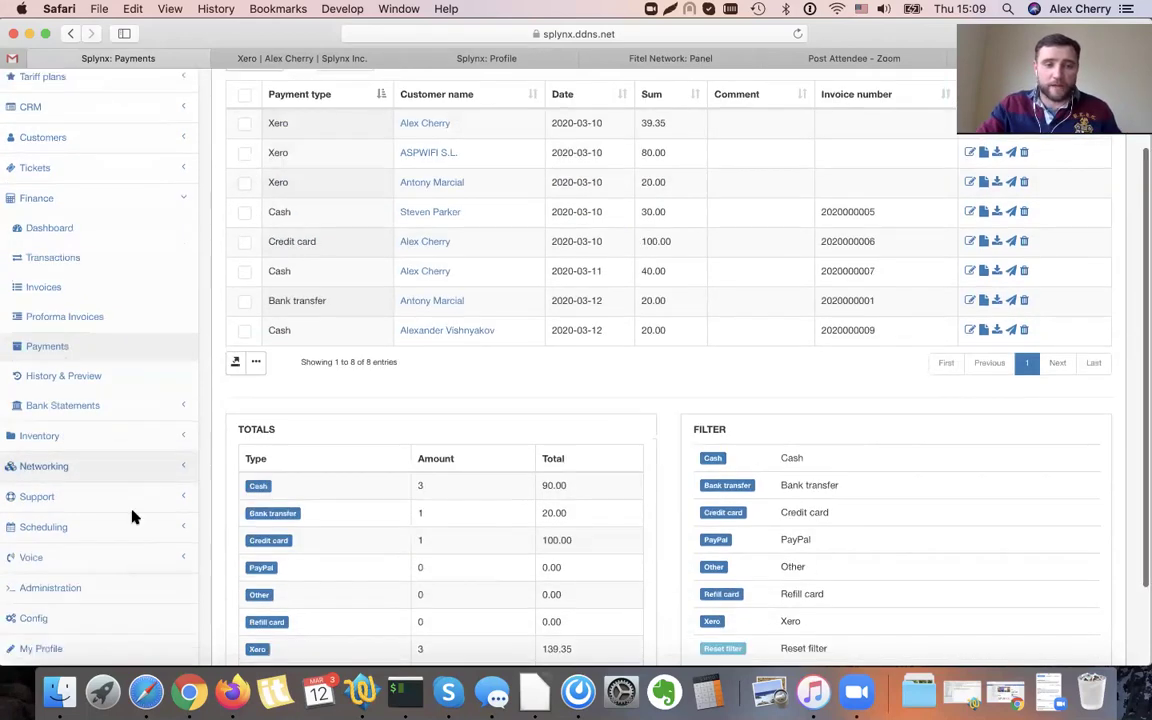
# Open the Splynx Xero Accounting integration and export new payments to Xero
pyautogui.click(95, 590)
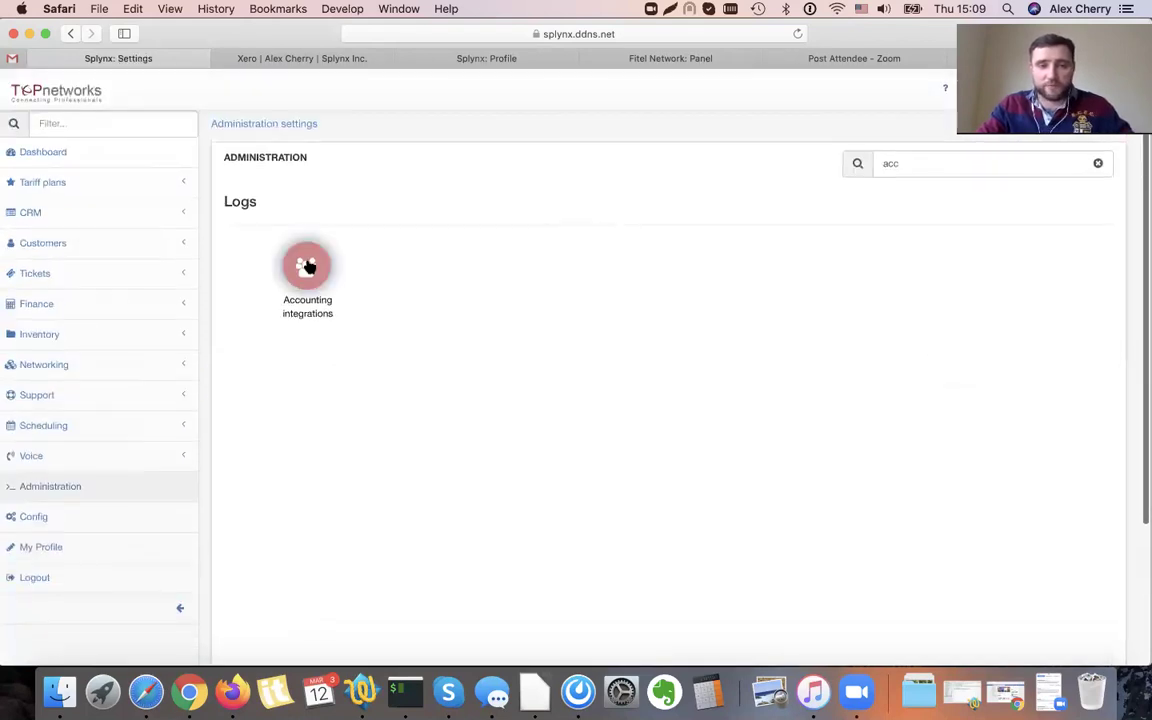
pyautogui.click(52, 514)
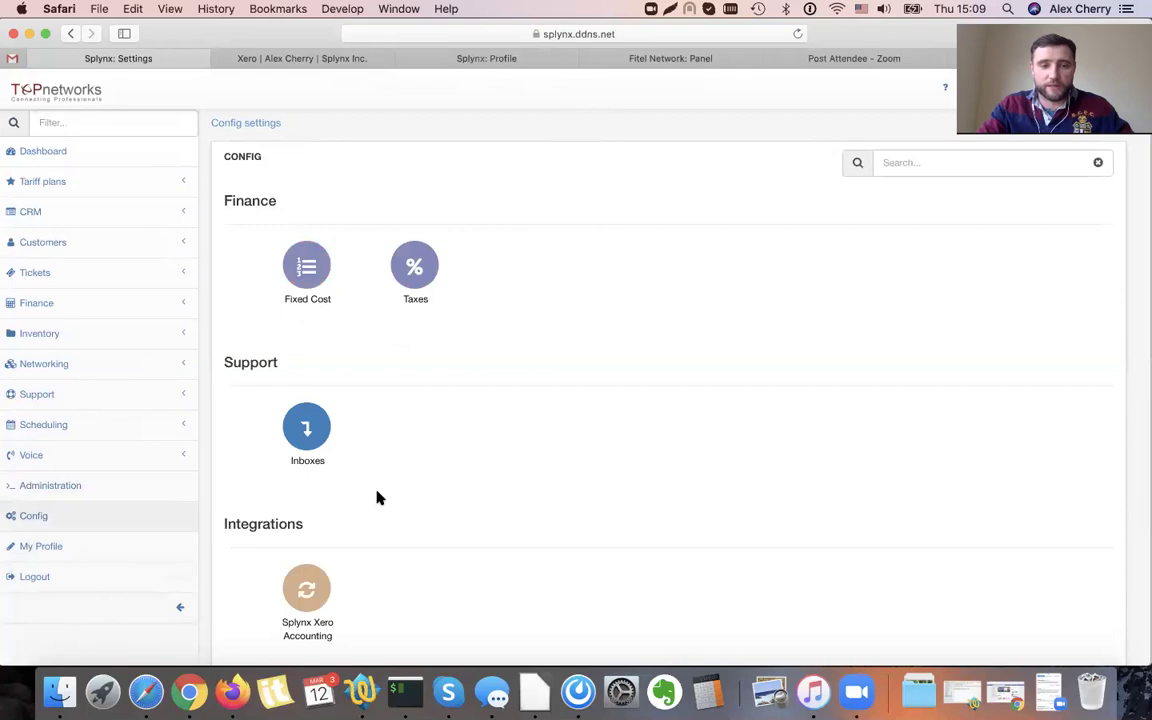
pyautogui.scroll(-1, 375, 496)
pyautogui.click(306, 586)
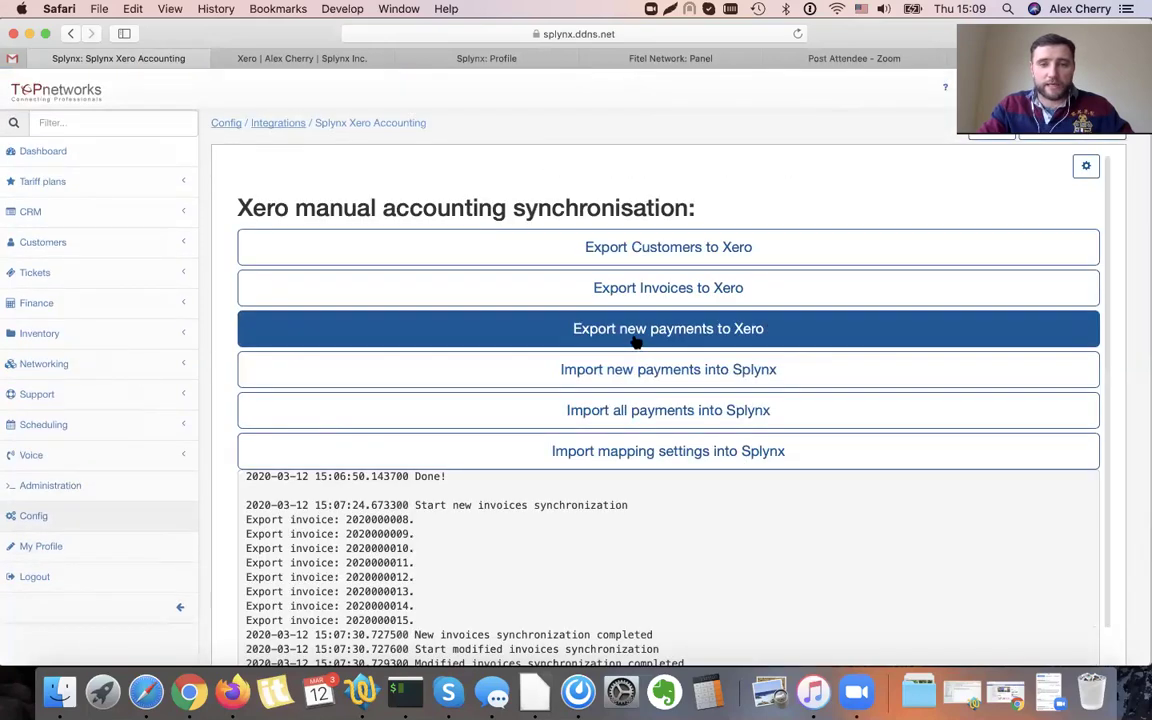
pyautogui.click(637, 338)
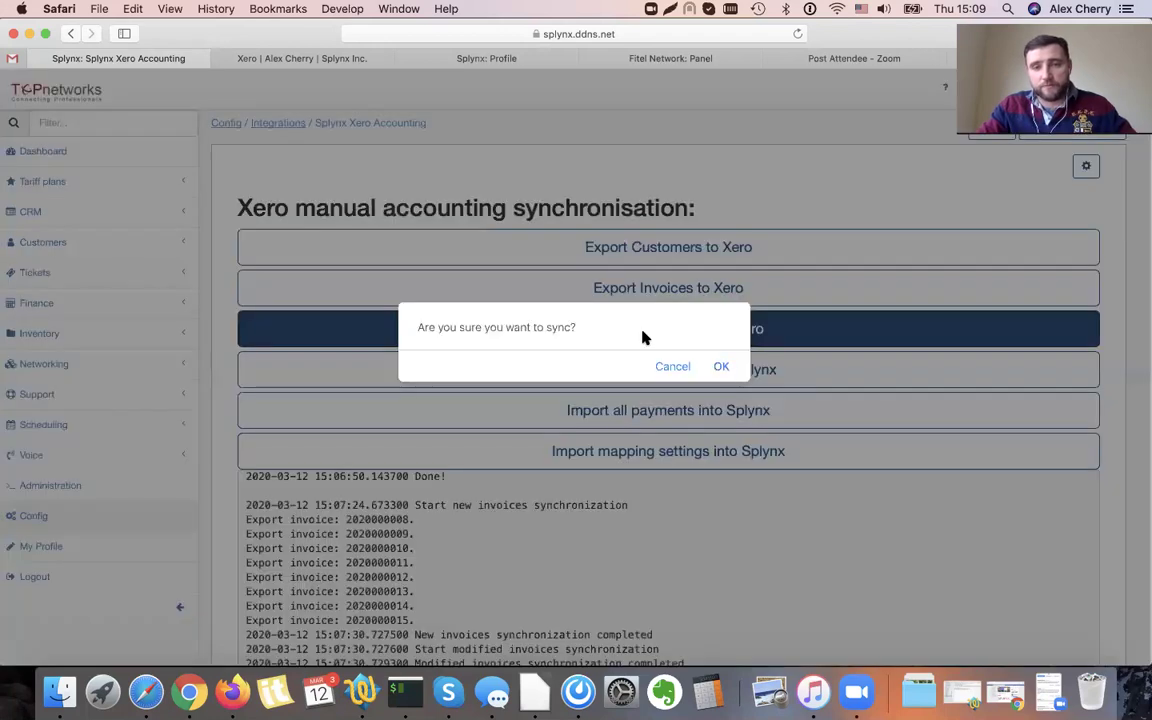
pyautogui.click(724, 366)
pyautogui.scroll(-2, 813, 462)
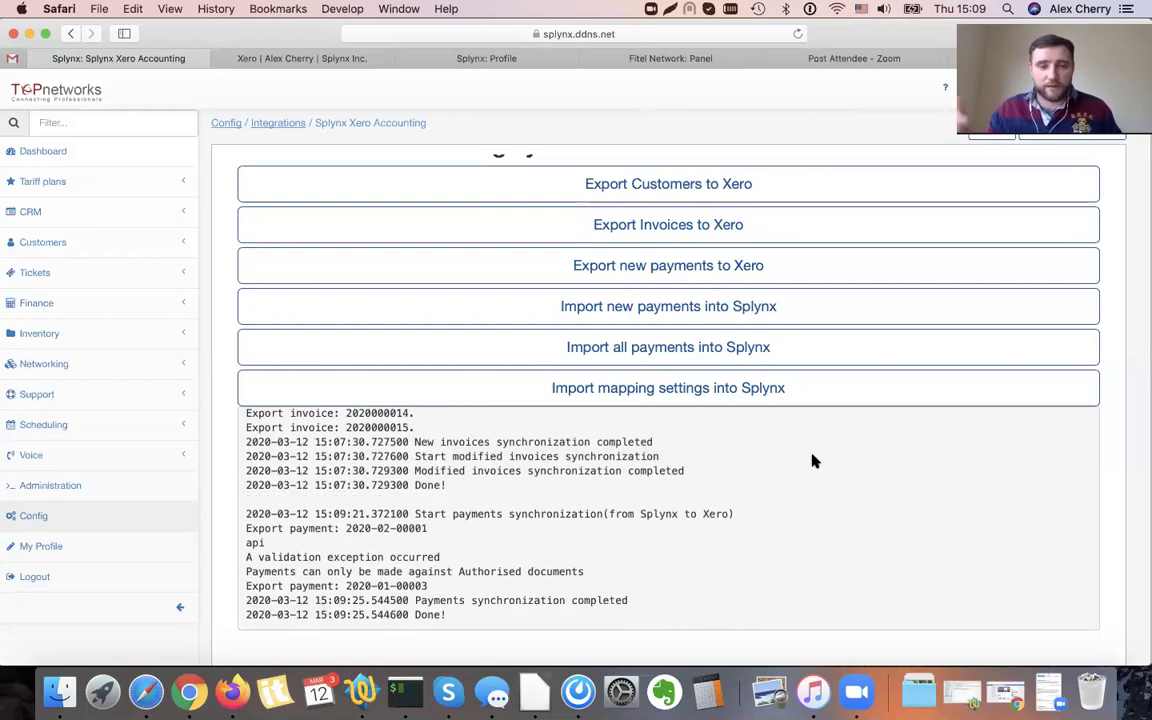
pyautogui.scroll(-1, 433, 597)
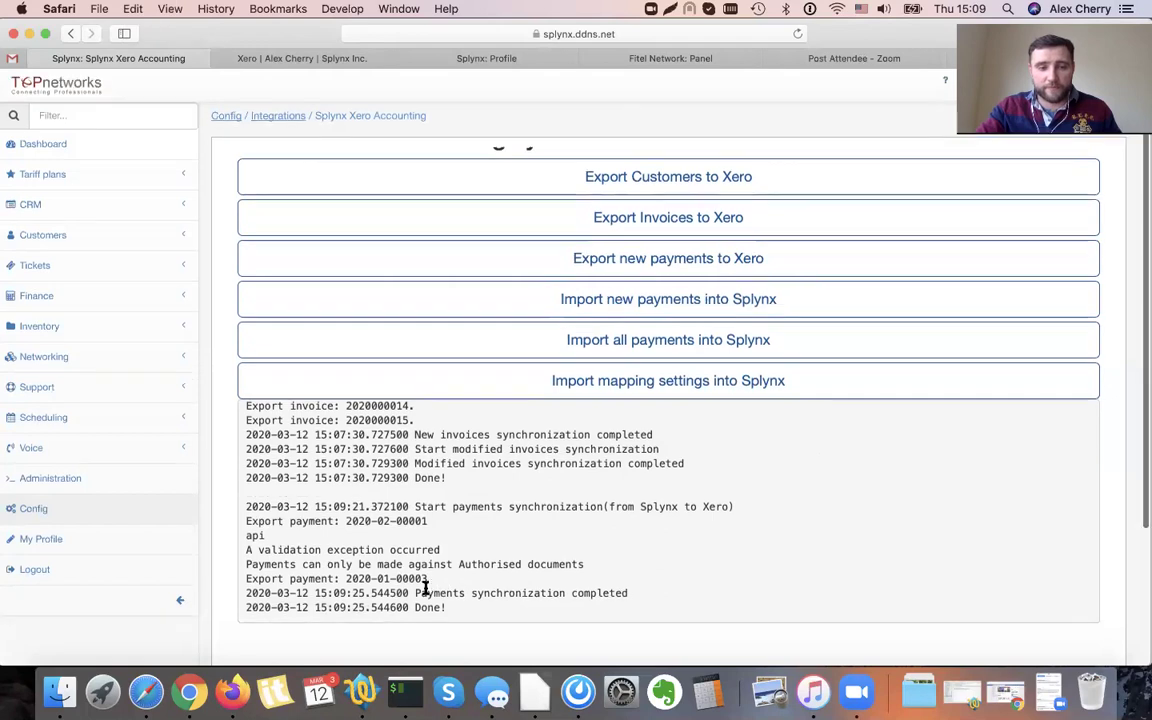
pyautogui.moveTo(434, 584); pyautogui.dragTo(279, 563)
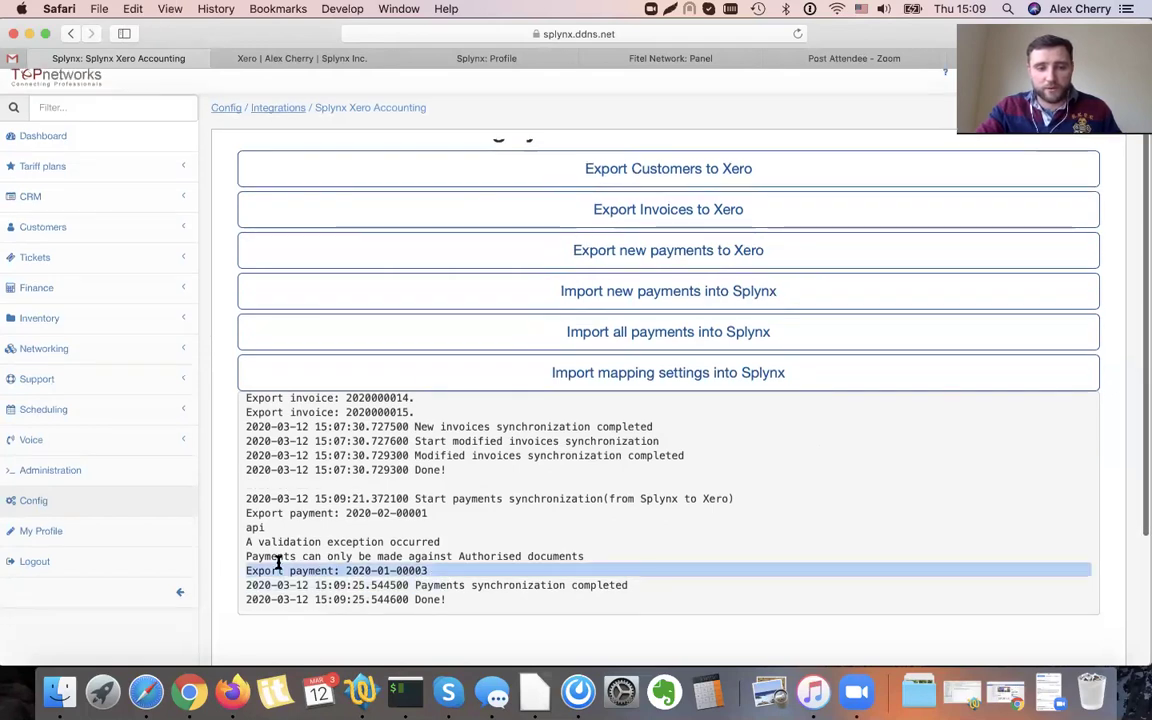
pyautogui.tripleClick(320, 538)
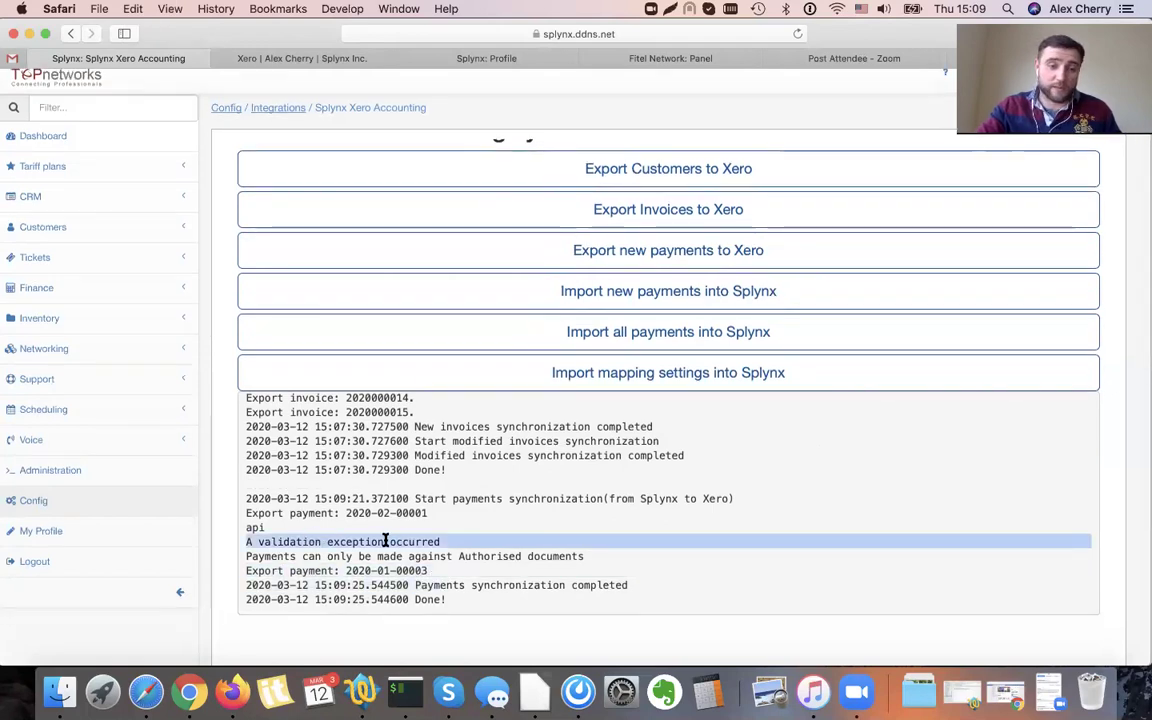
pyautogui.moveTo(432, 532); pyautogui.dragTo(320, 502)
pyautogui.click(352, 514)
pyautogui.tripleClick(298, 522)
pyautogui.doubleClick(368, 498)
pyautogui.doubleClick(368, 513)
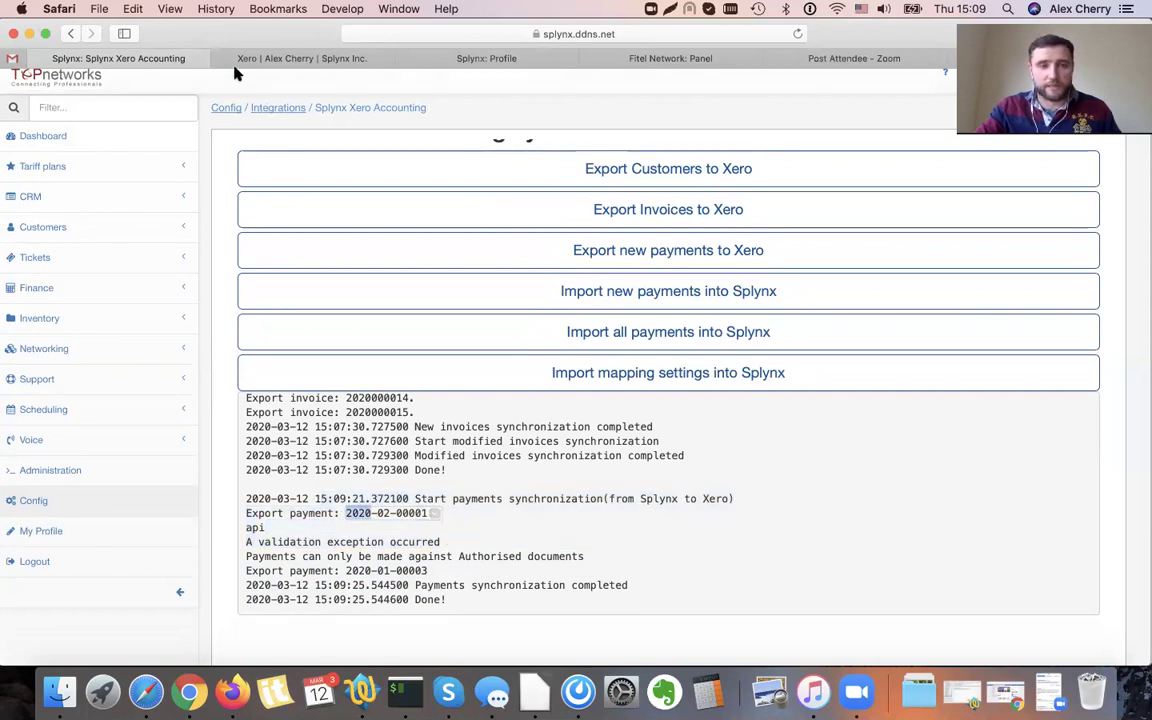
pyautogui.click(250, 58)
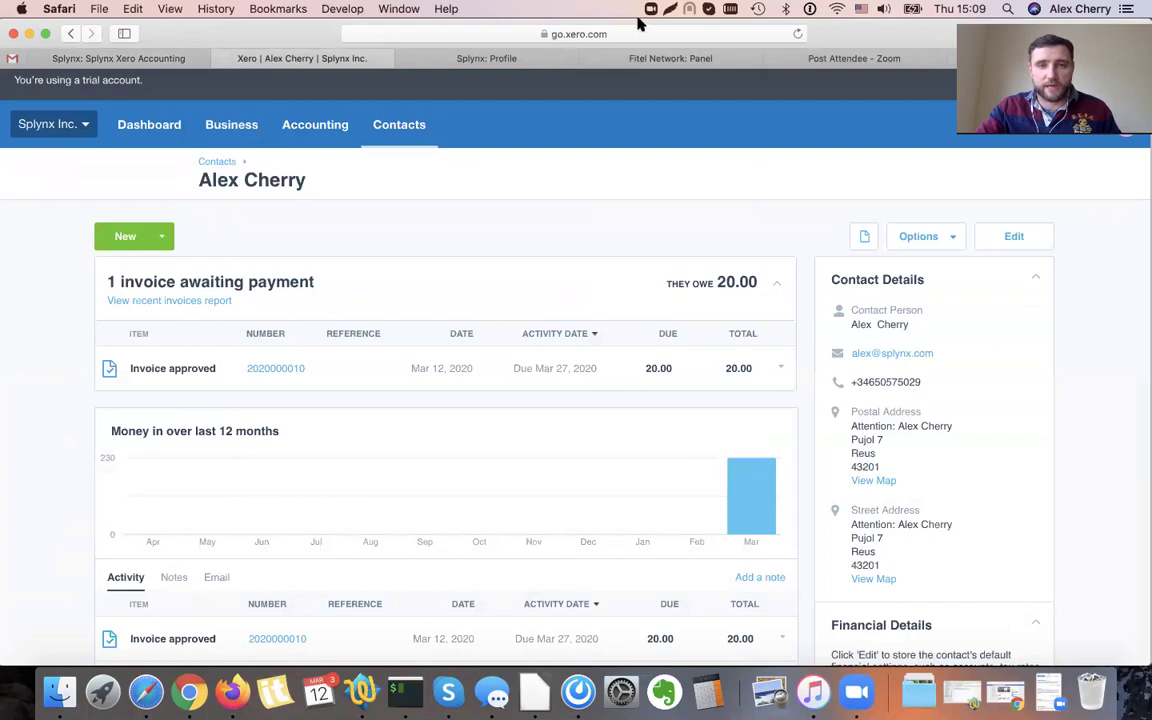
# Reload the Xero contact page, scroll its Activity list, and return to the Splynx Xero Accounting log
pyautogui.click(797, 34)
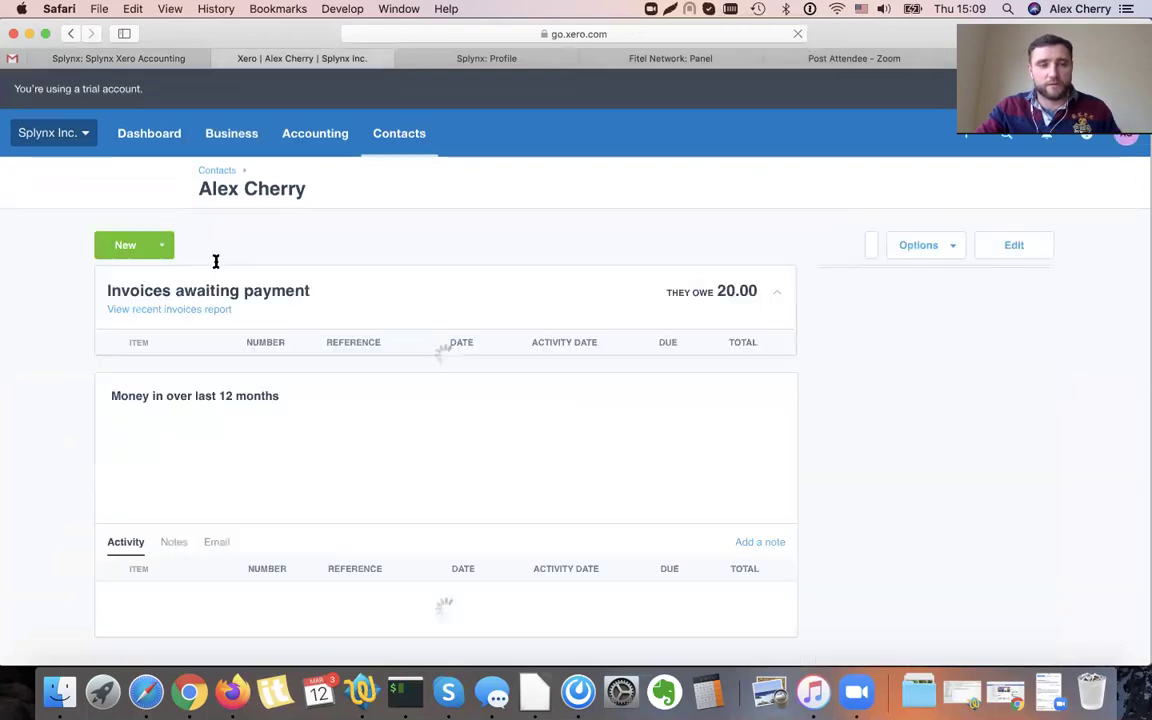
pyautogui.scroll(-2, 285, 261)
pyautogui.scroll(2, 200, 225)
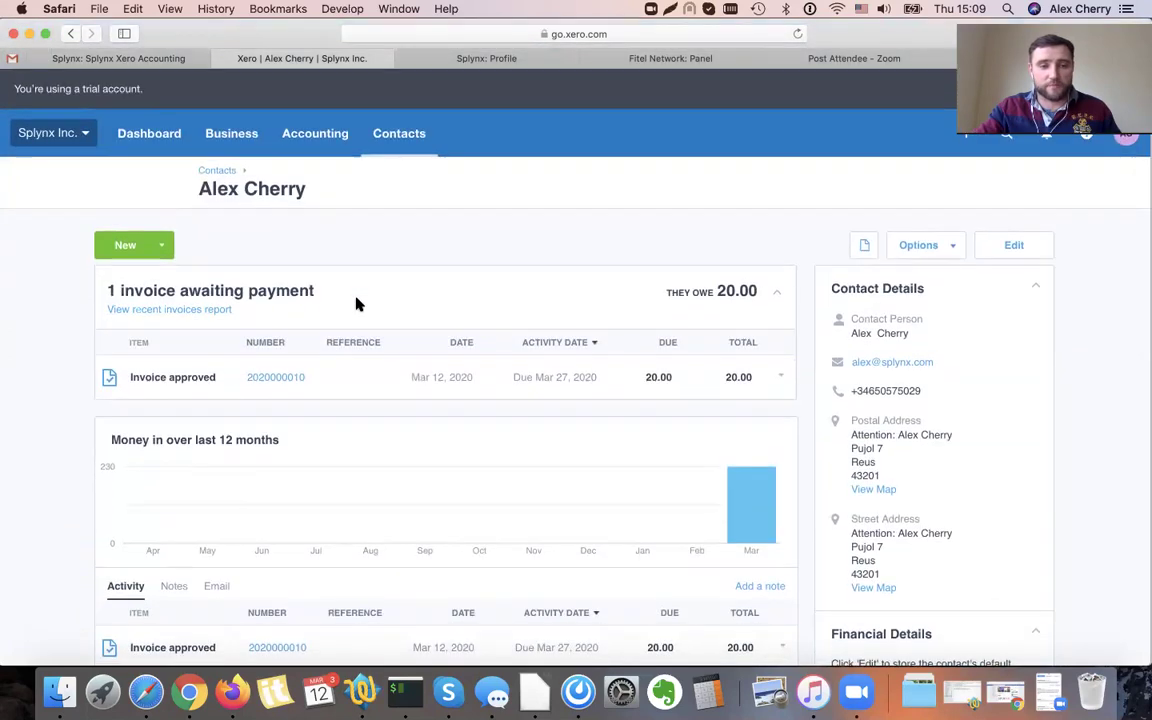
pyautogui.scroll(-5, 355, 303)
pyautogui.scroll(-5, 357, 303)
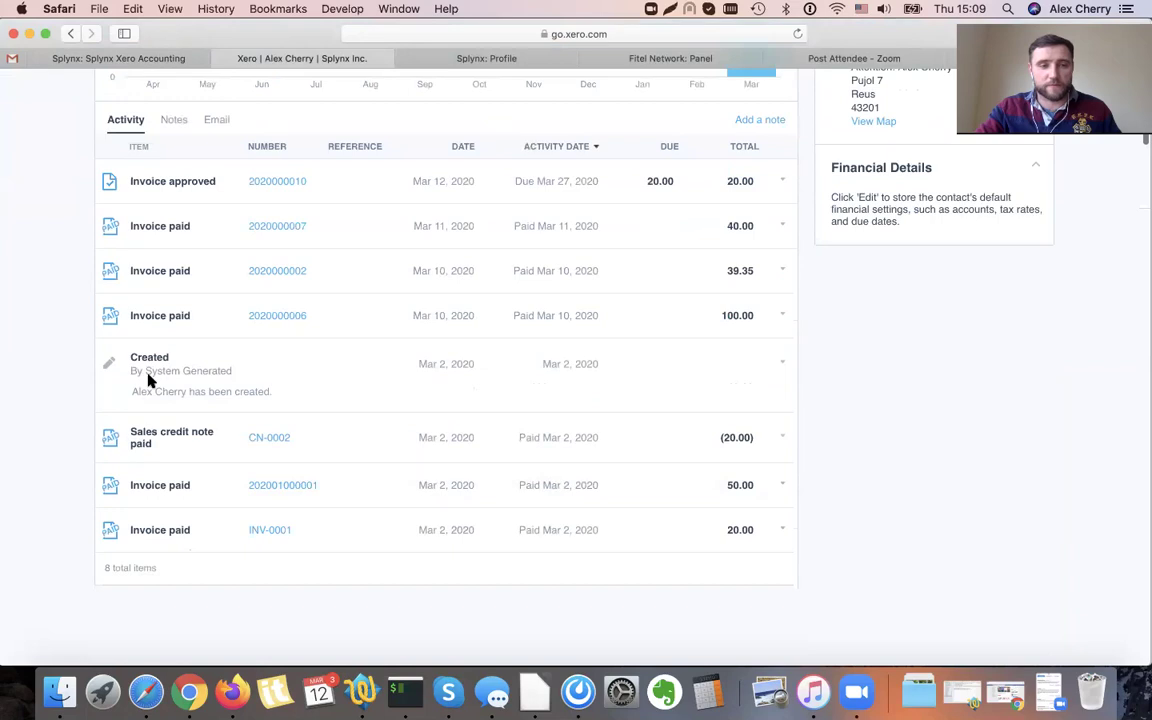
pyautogui.scroll(10, 148, 378)
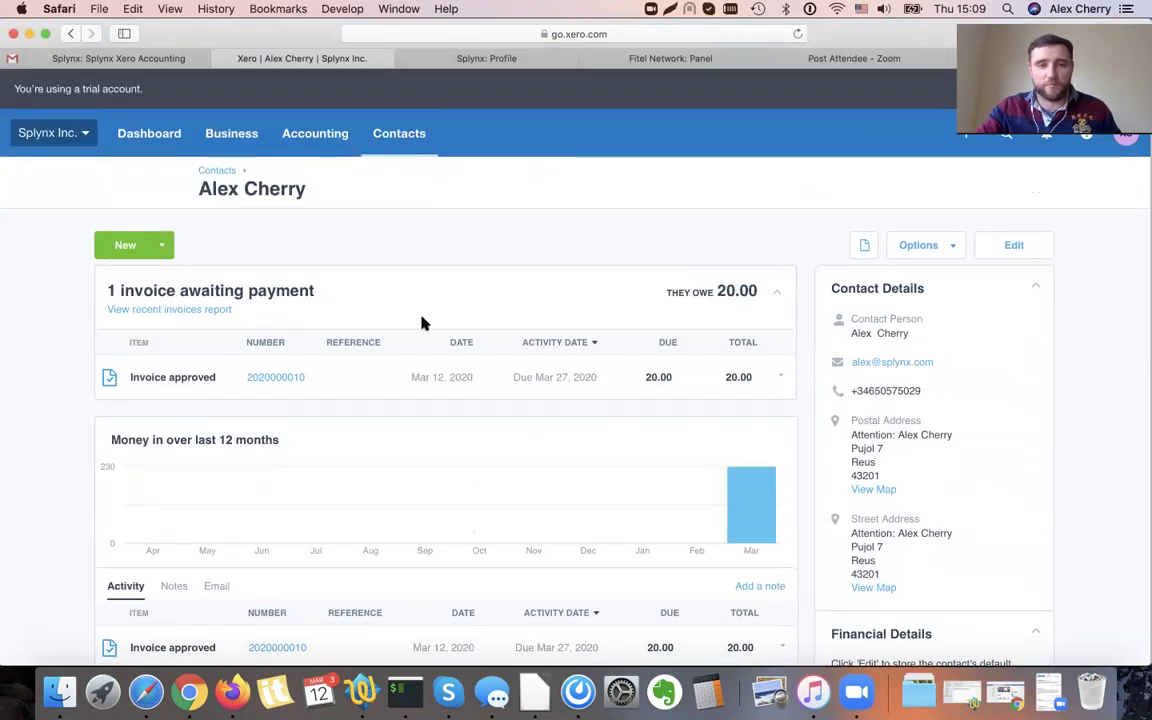
pyautogui.click(160, 60)
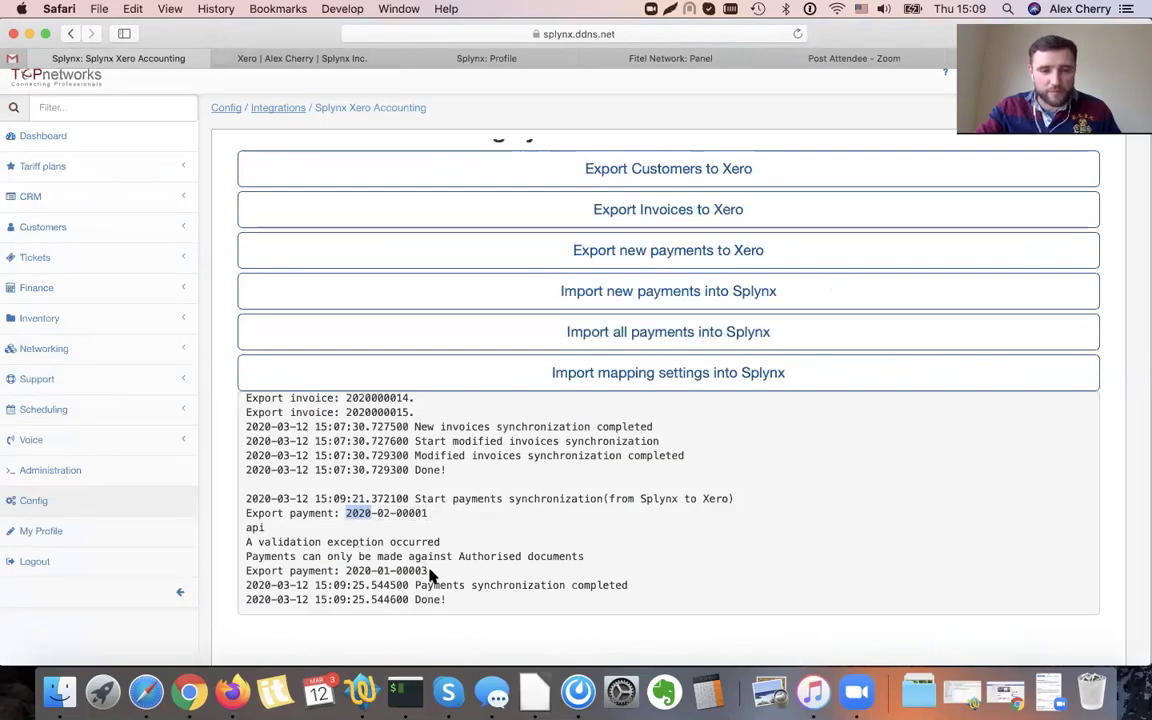
pyautogui.moveTo(428, 570); pyautogui.dragTo(344, 570)
pyautogui.press('super+c')
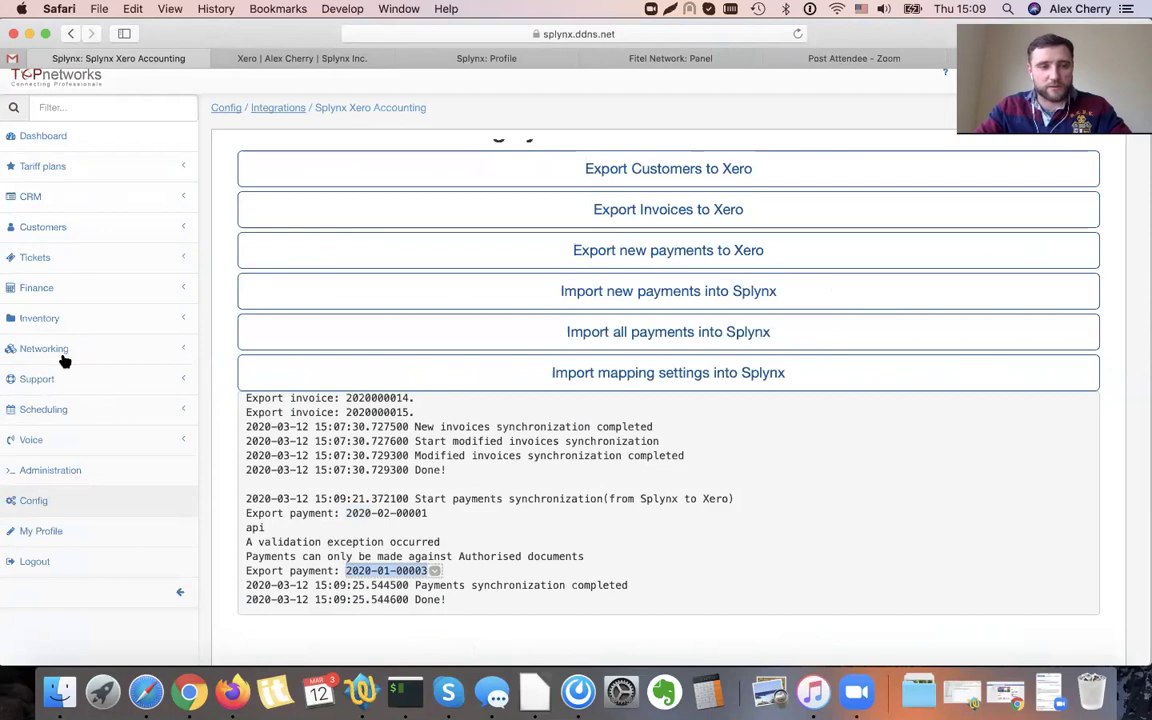
pyautogui.click(40, 290)
pyautogui.click(50, 433)
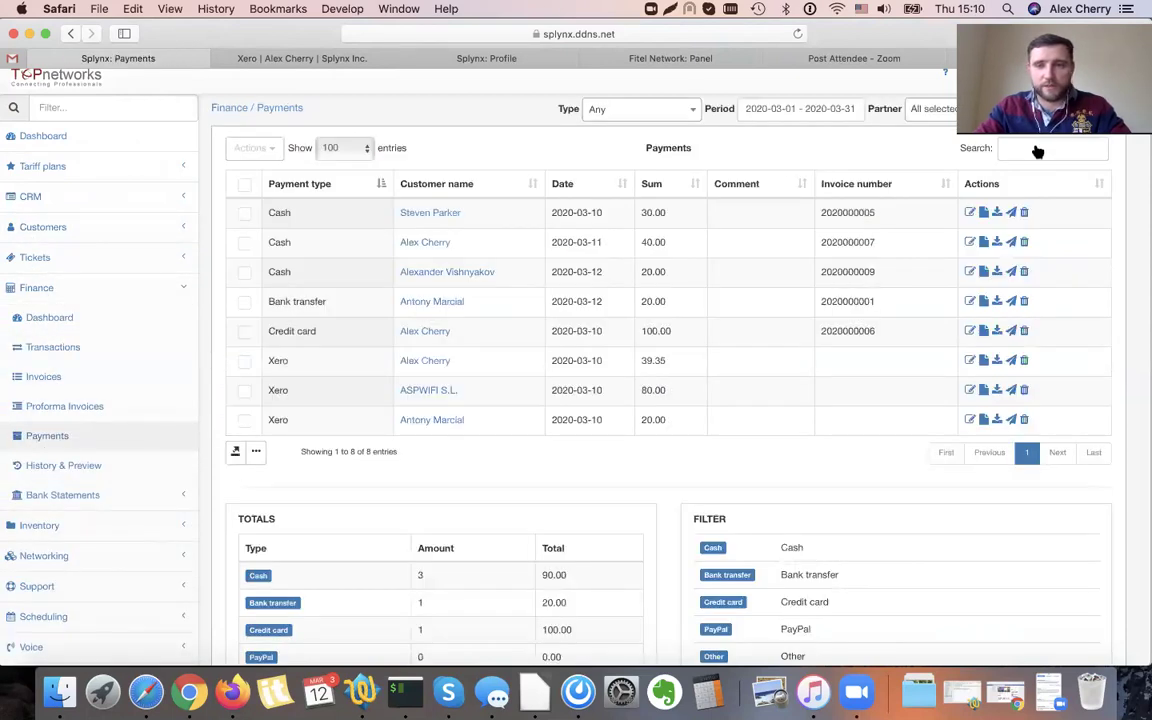
pyautogui.click(1030, 148)
pyautogui.press('super+v')
pyautogui.click(1049, 150)
pyautogui.press('super+a')
pyautogui.press('super+c')
pyautogui.press('BackSpace')
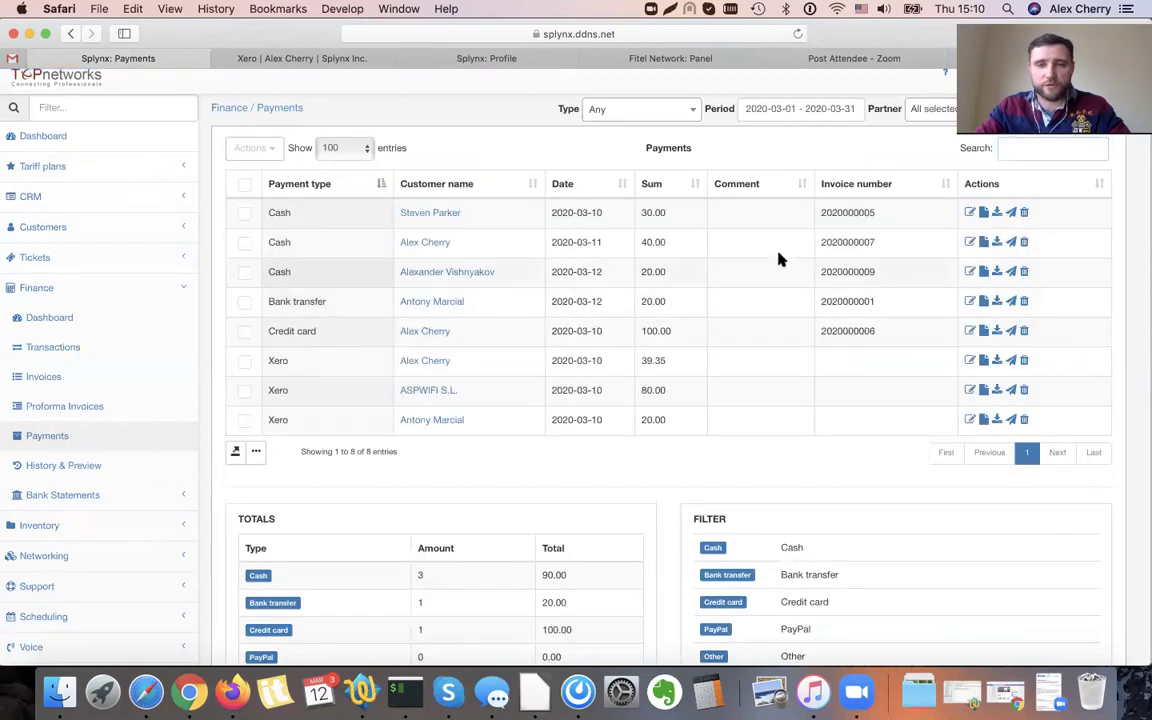
# Show the Receipt Number column in the payments list and save the column choice
pyautogui.click(1036, 152)
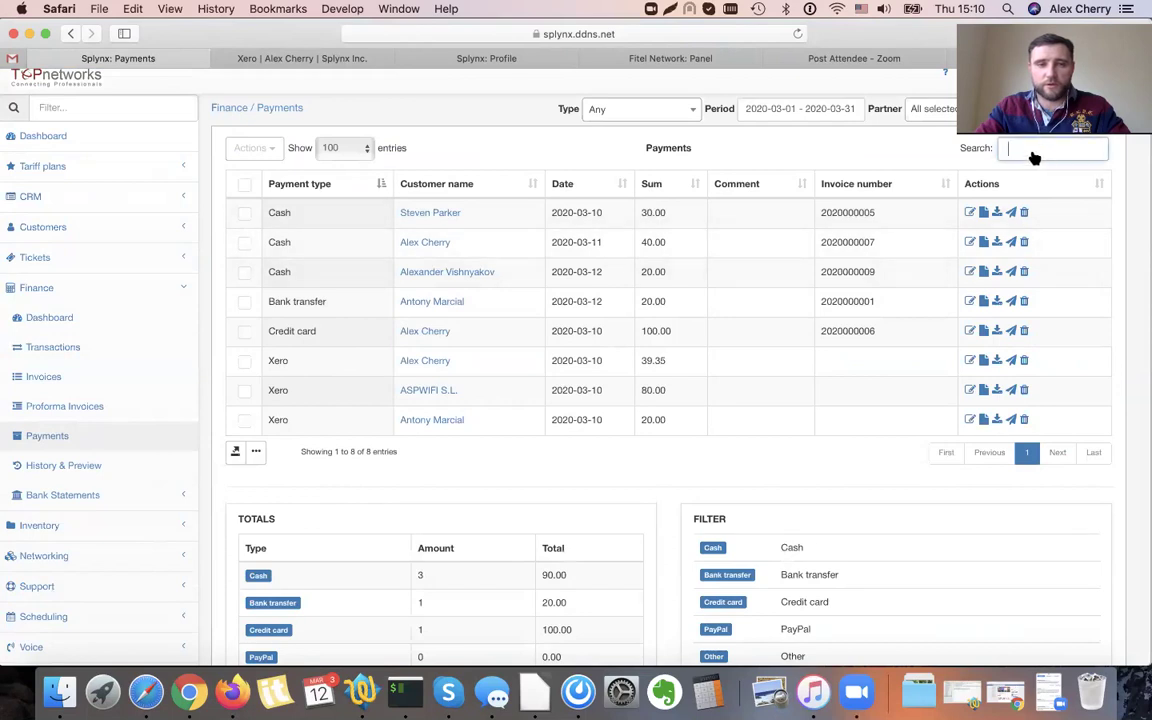
pyautogui.click(257, 455)
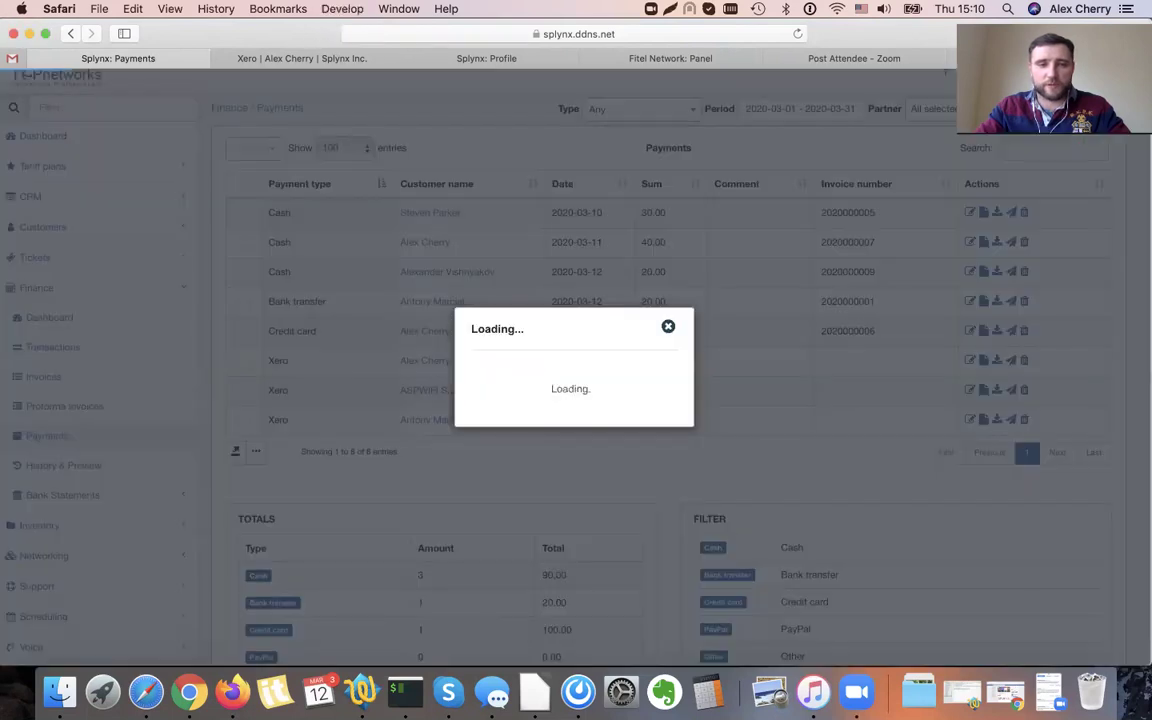
pyautogui.click(527, 268)
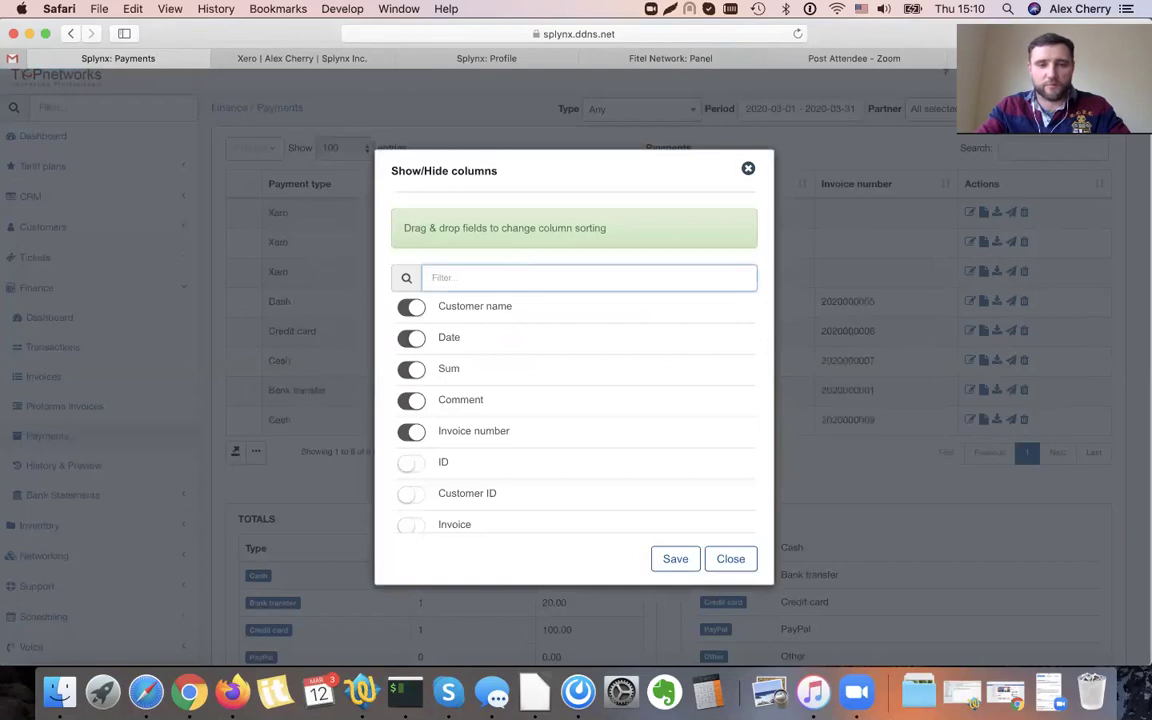
pyautogui.write('nu')
pyautogui.click(411, 338)
pyautogui.click(679, 564)
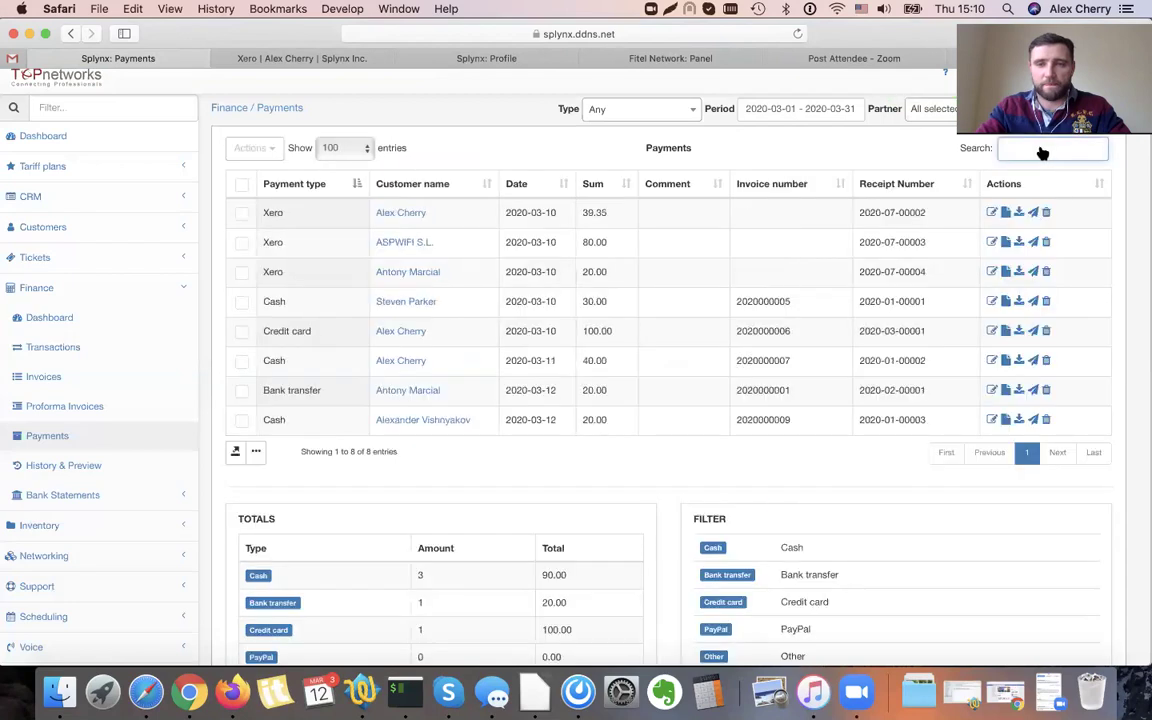
pyautogui.press('super+v')
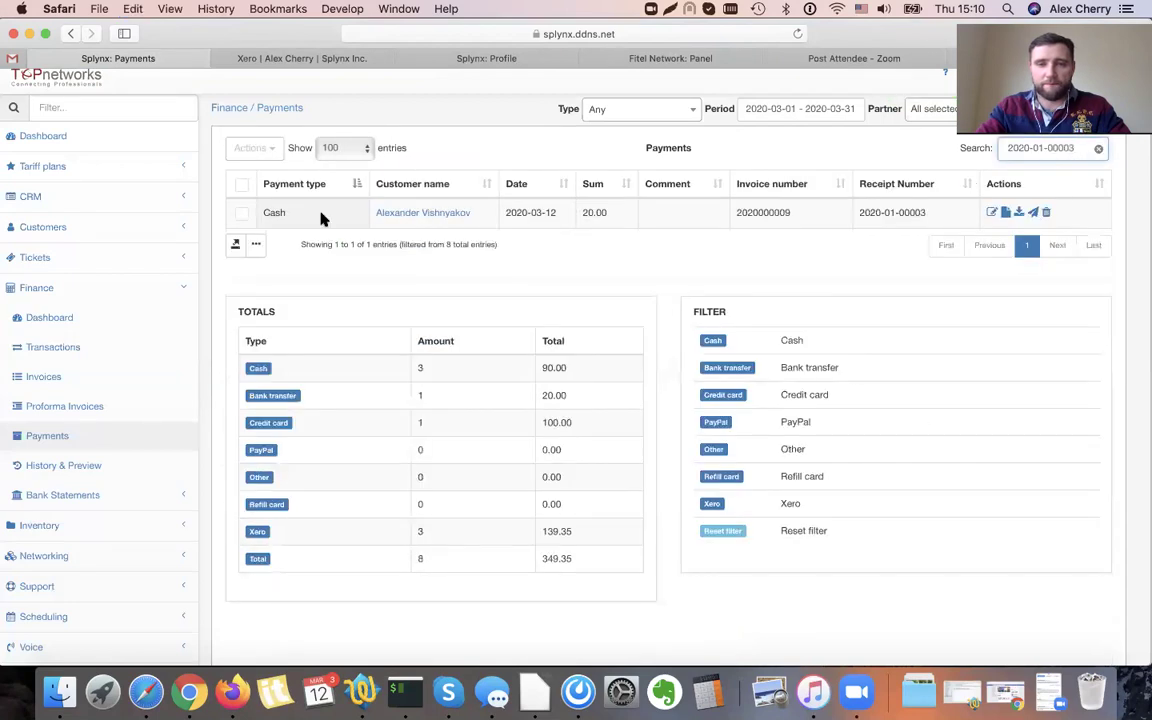
pyautogui.press('super+a')
pyautogui.press('BackSpace')
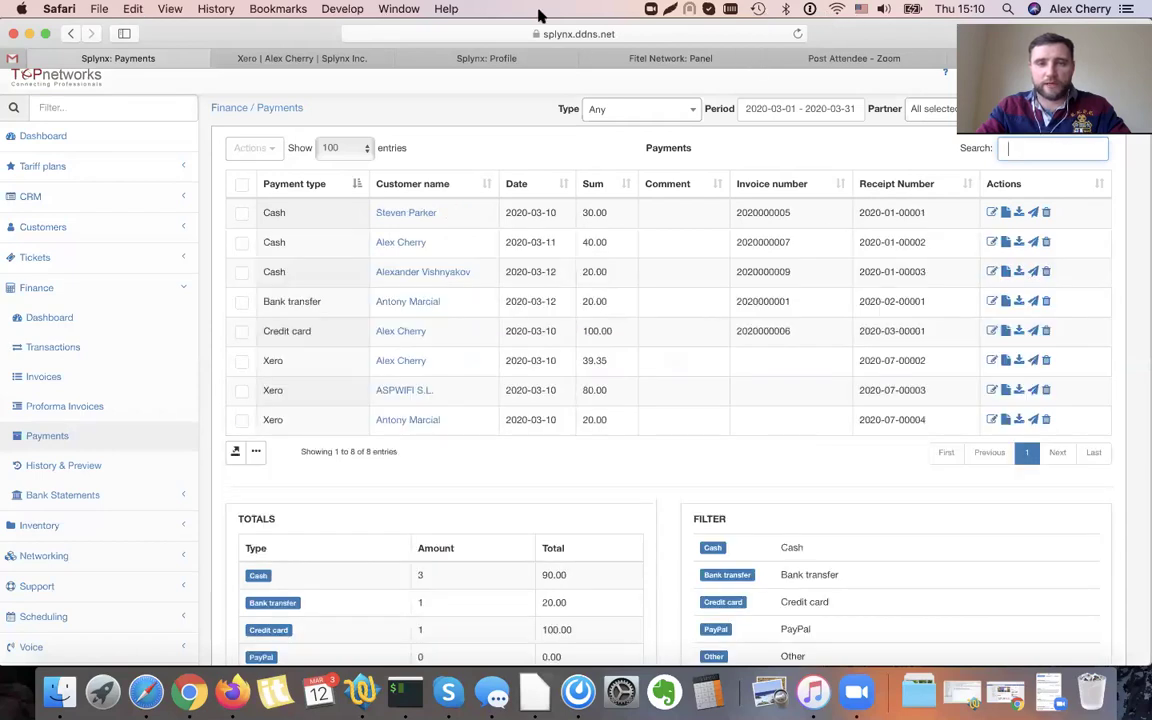
pyautogui.click(462, 58)
pyautogui.click(370, 62)
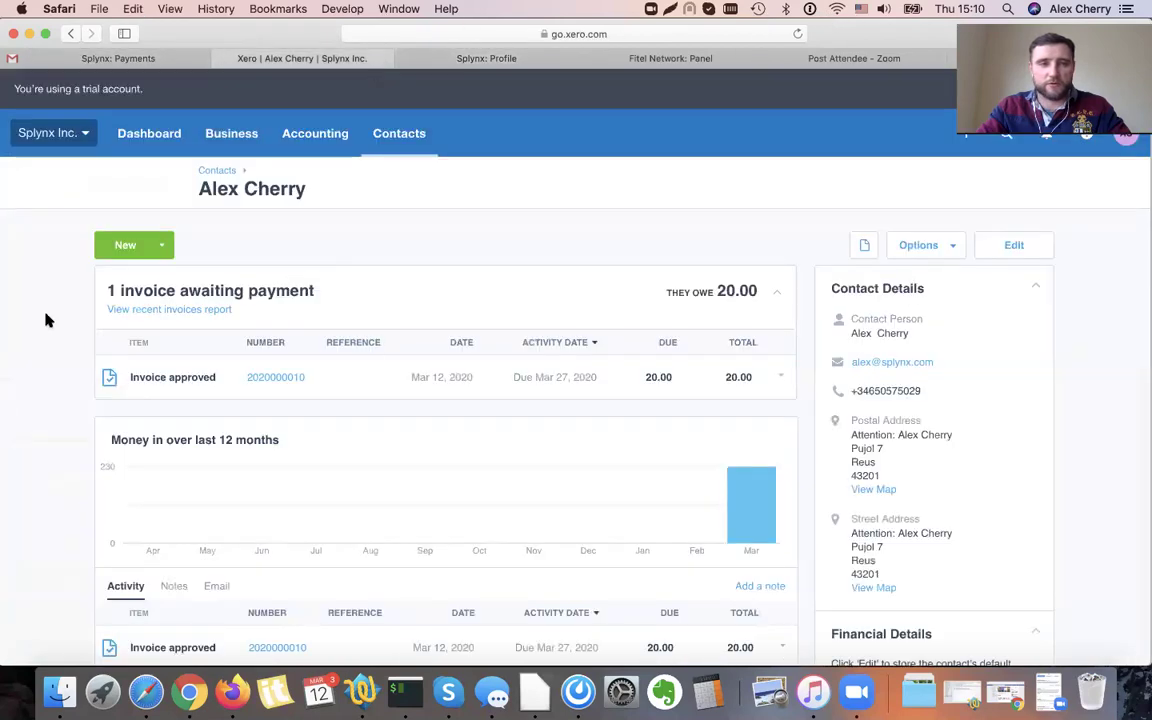
# Go to Accounting > Bank accounts in Xero and open the IntegraSplynx CC account transactions
pyautogui.click(381, 139)
pyautogui.click(340, 136)
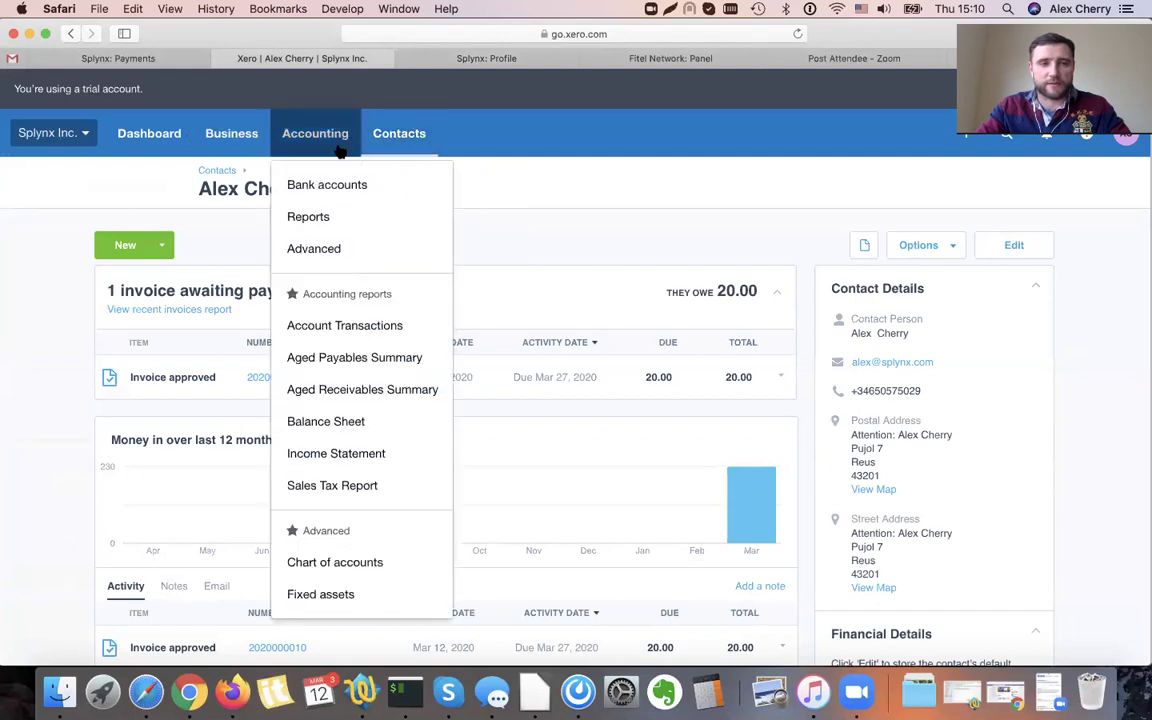
pyautogui.click(326, 188)
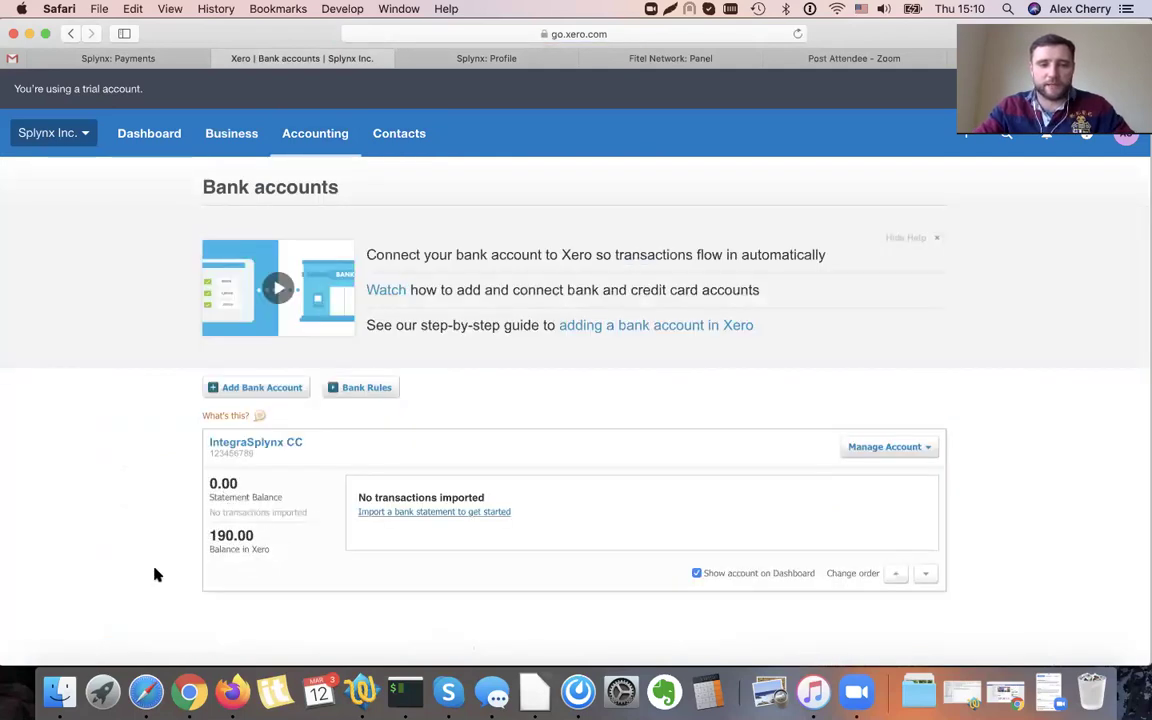
pyautogui.click(245, 448)
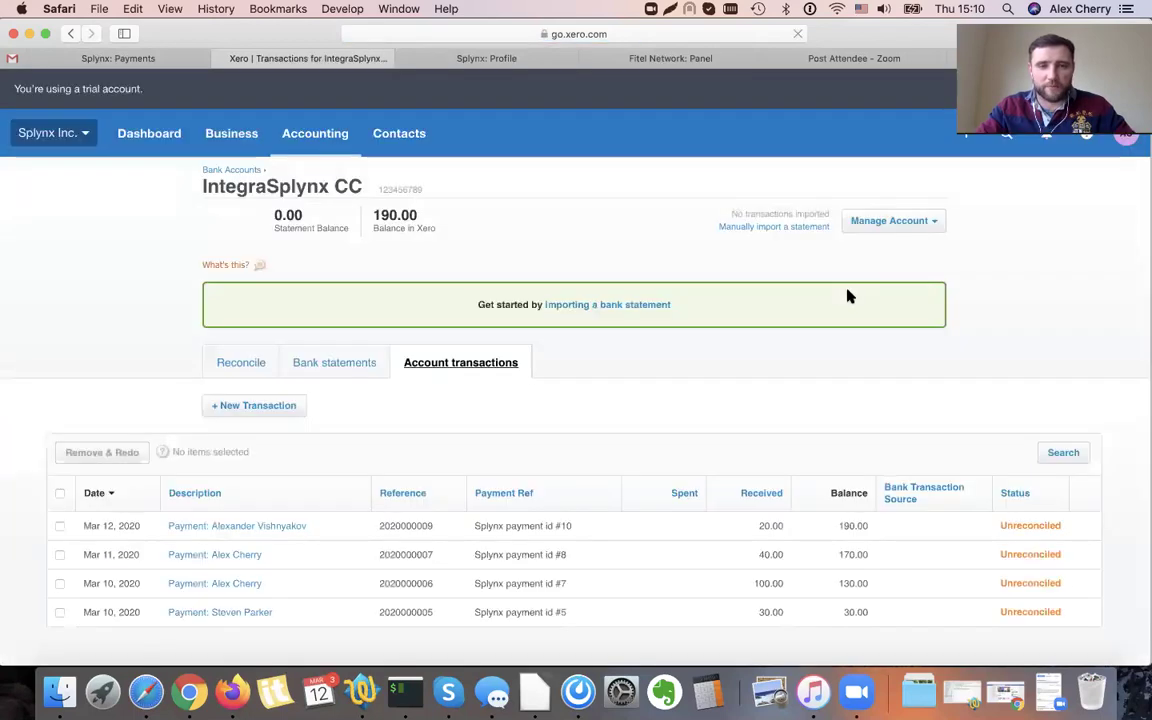
# Open the Mar 12, 2020 payment of 20.00 in the account transactions
pyautogui.scroll(-1, 872, 266)
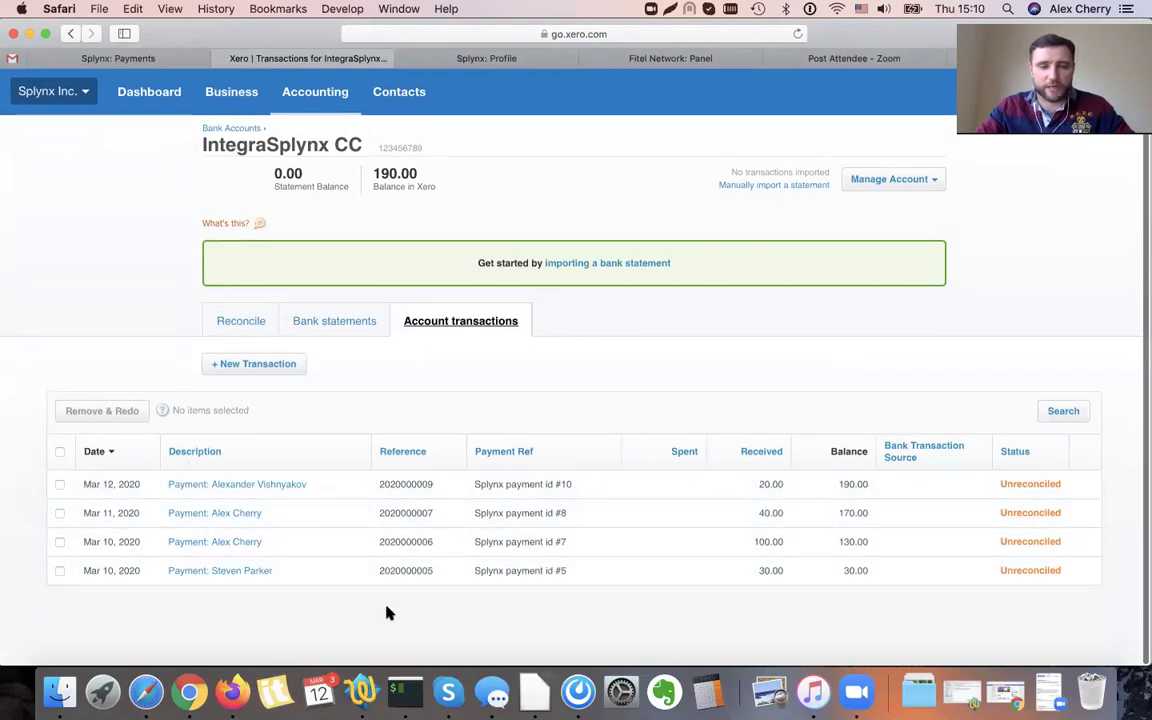
pyautogui.moveTo(783, 484); pyautogui.dragTo(765, 484)
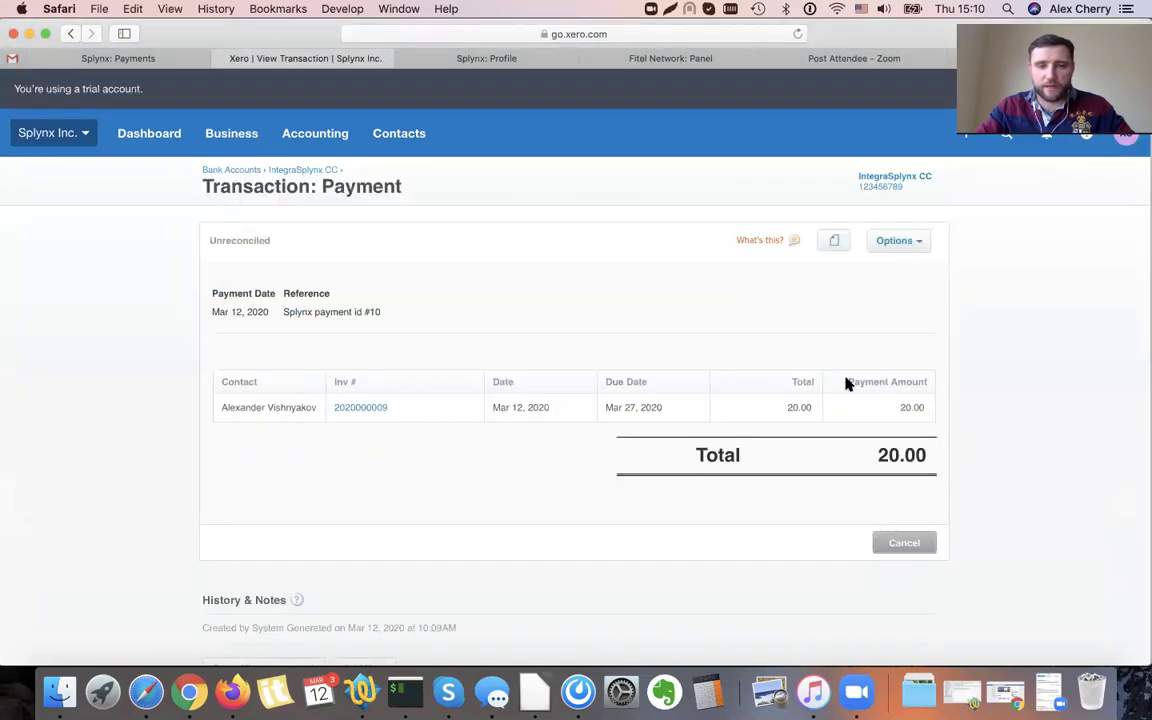
pyautogui.scroll(-1, 845, 383)
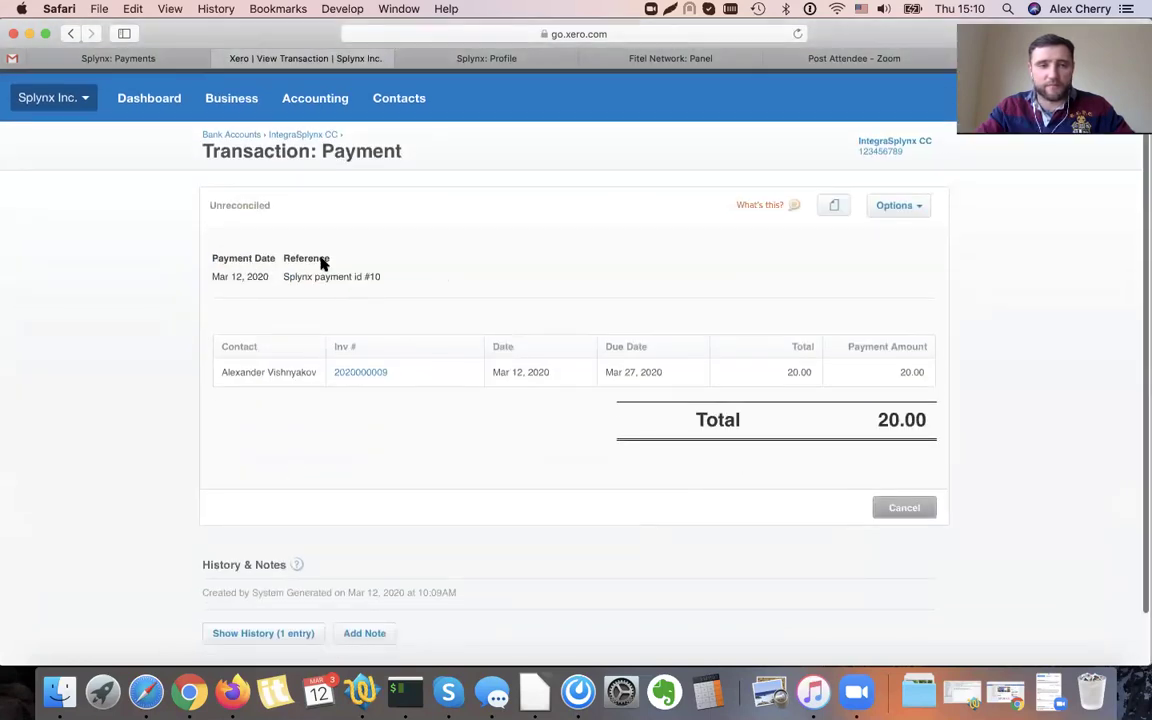
pyautogui.scroll(1, 420, 276)
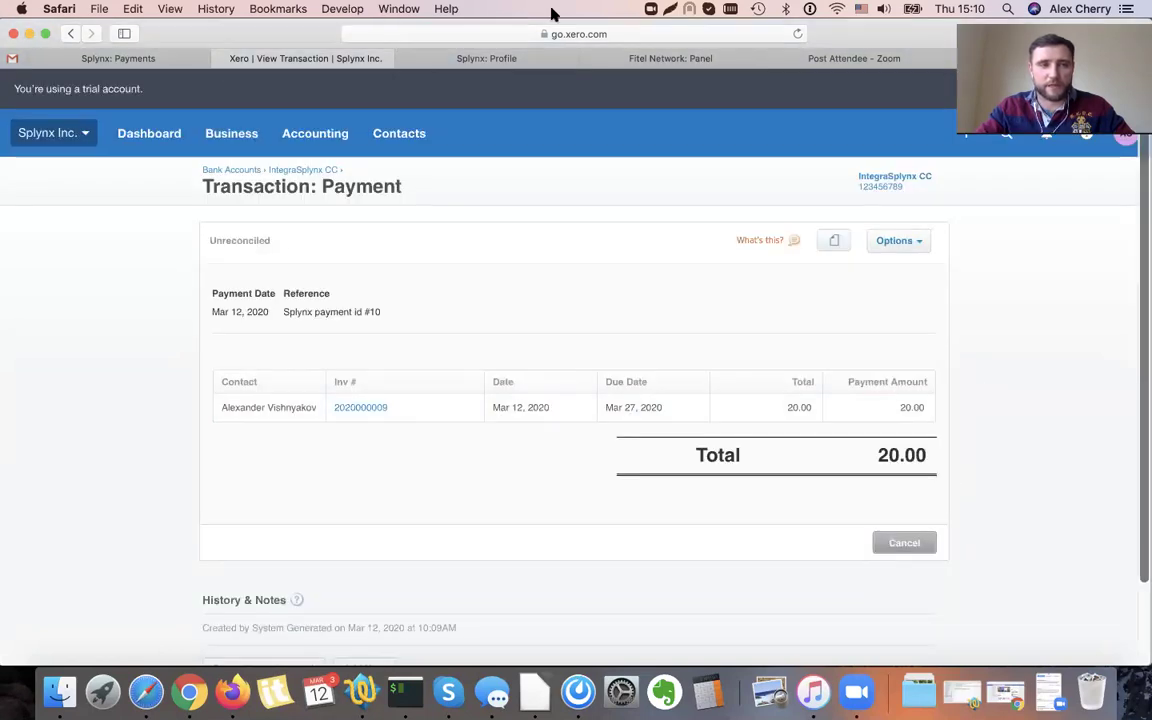
pyautogui.click(70, 33)
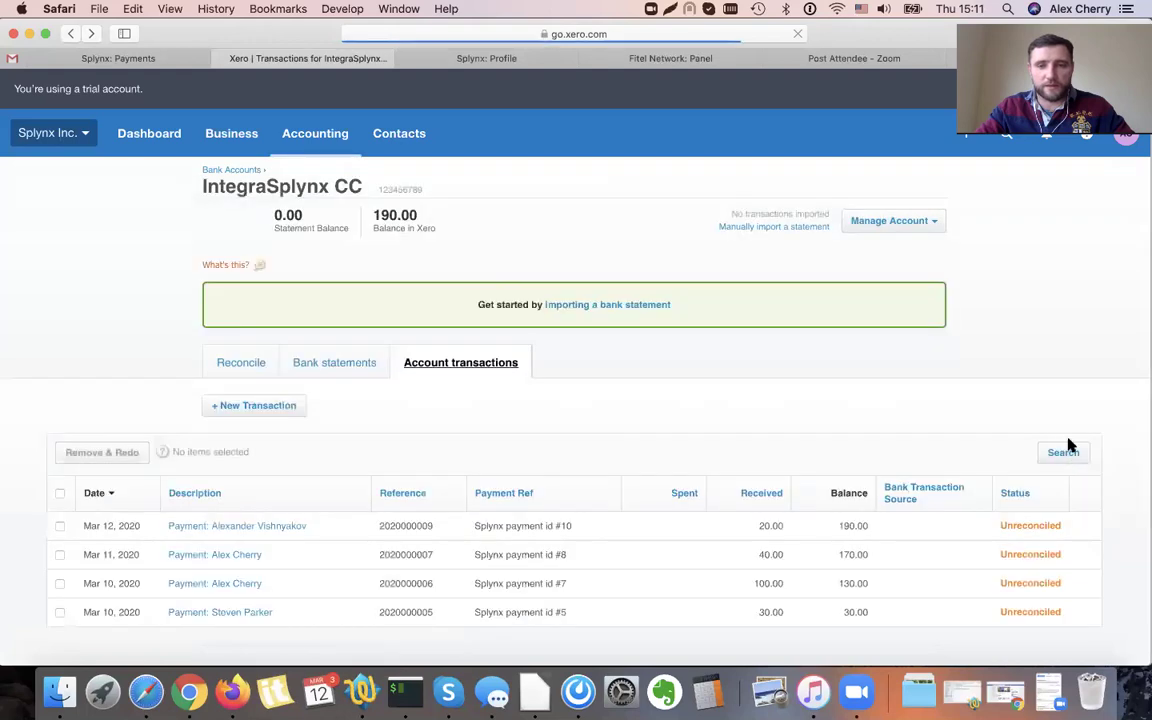
pyautogui.scroll(-1, 1068, 445)
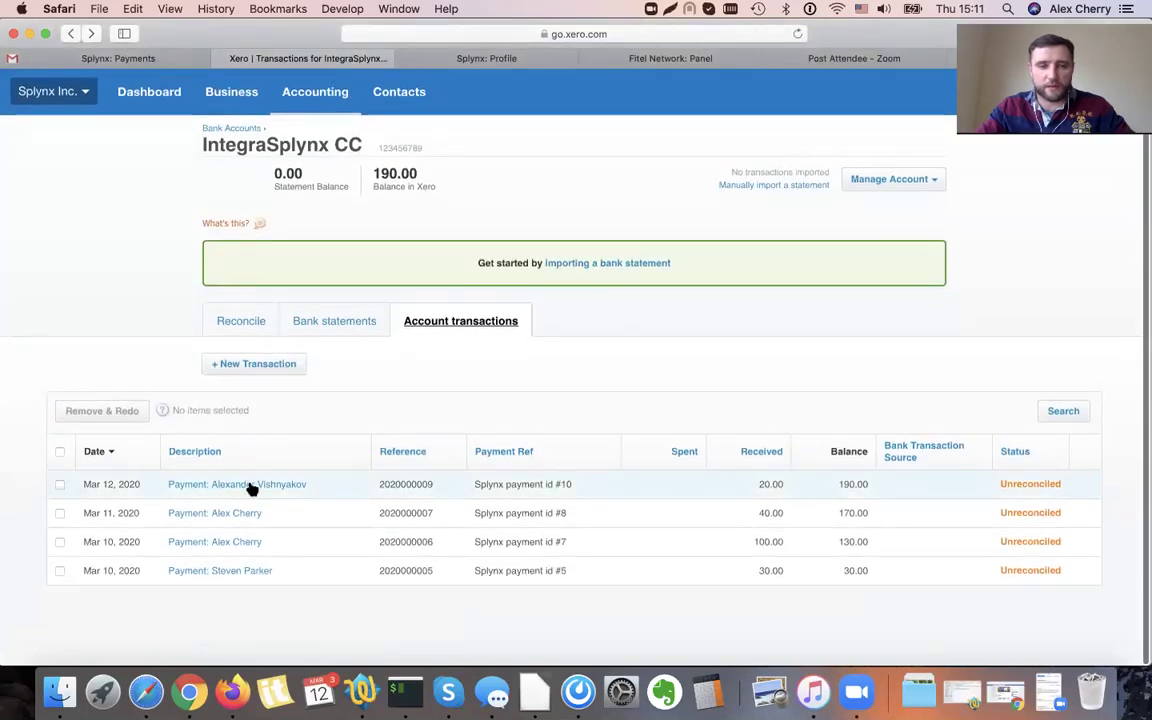
pyautogui.click(226, 484)
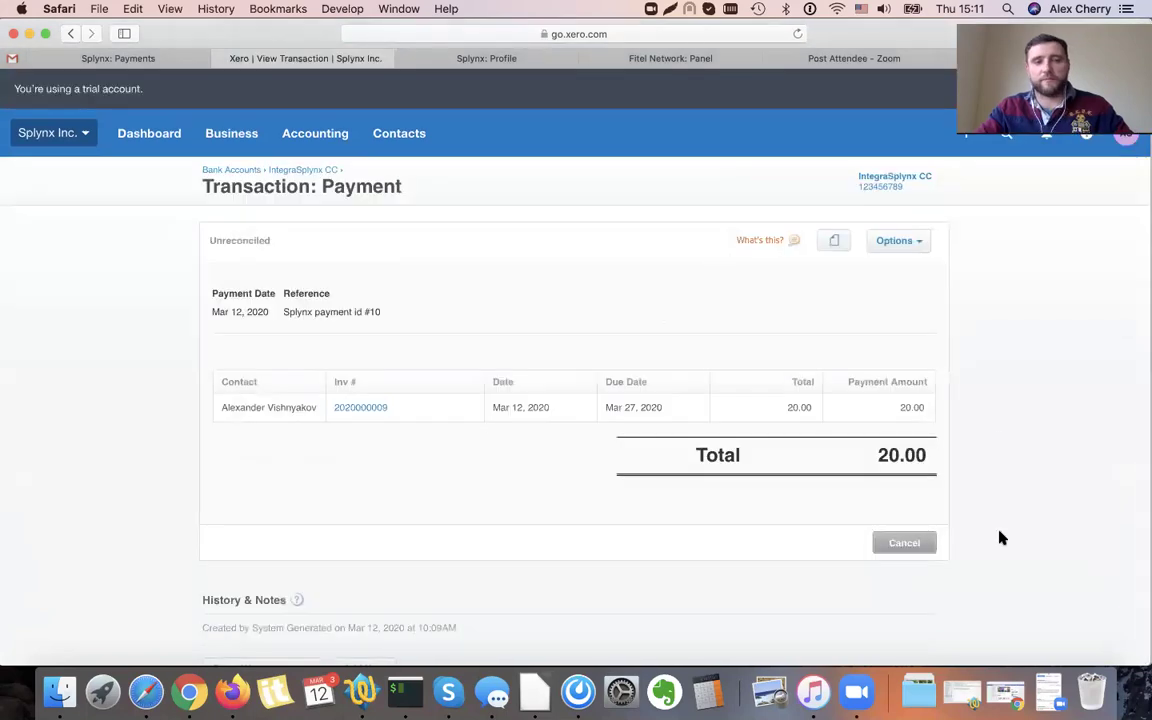
pyautogui.click(358, 409)
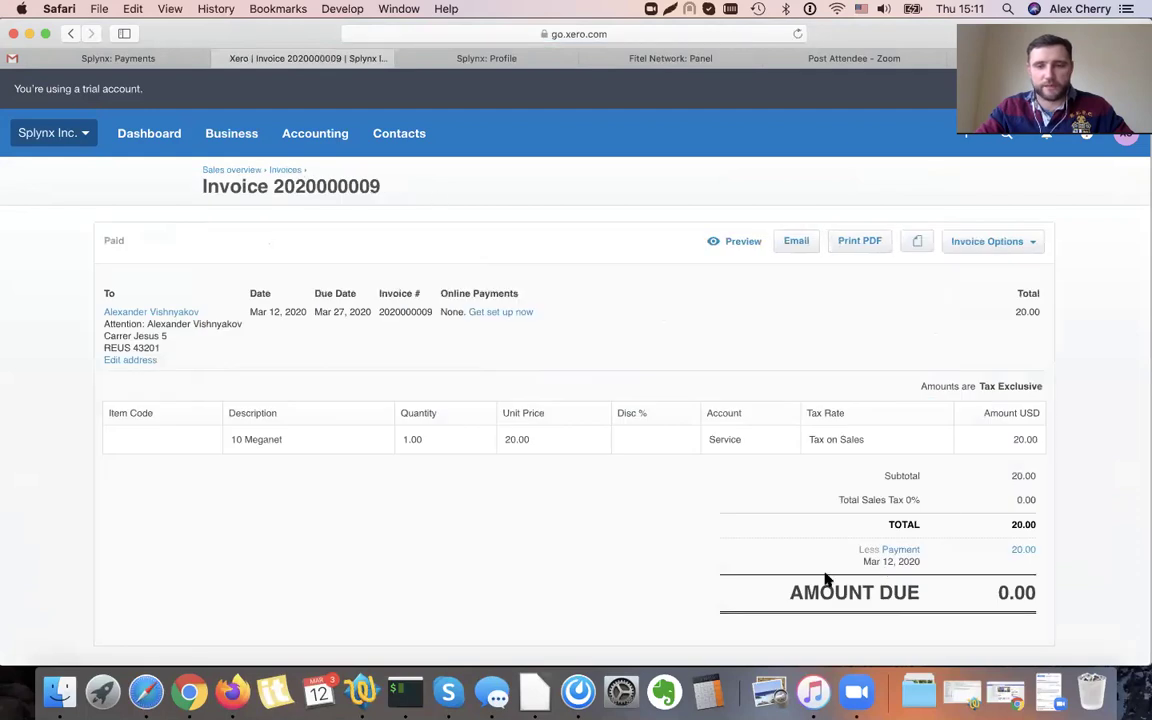
pyautogui.moveTo(812, 591); pyautogui.dragTo(1030, 596)
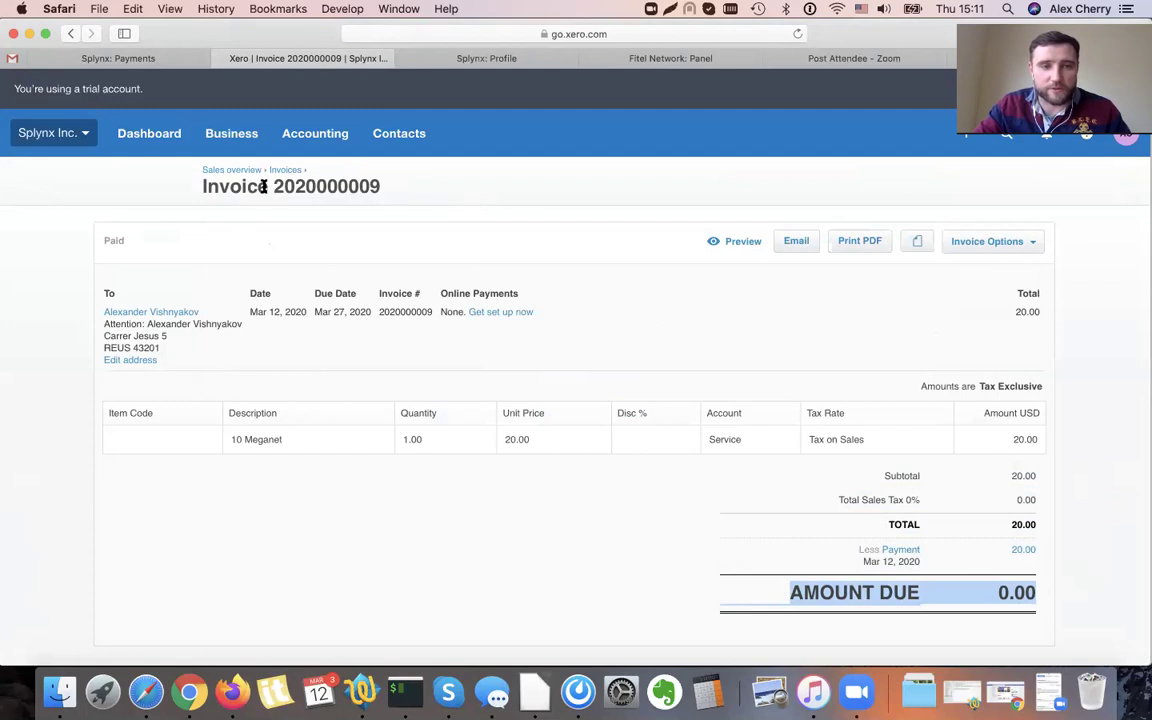
pyautogui.click(1065, 553)
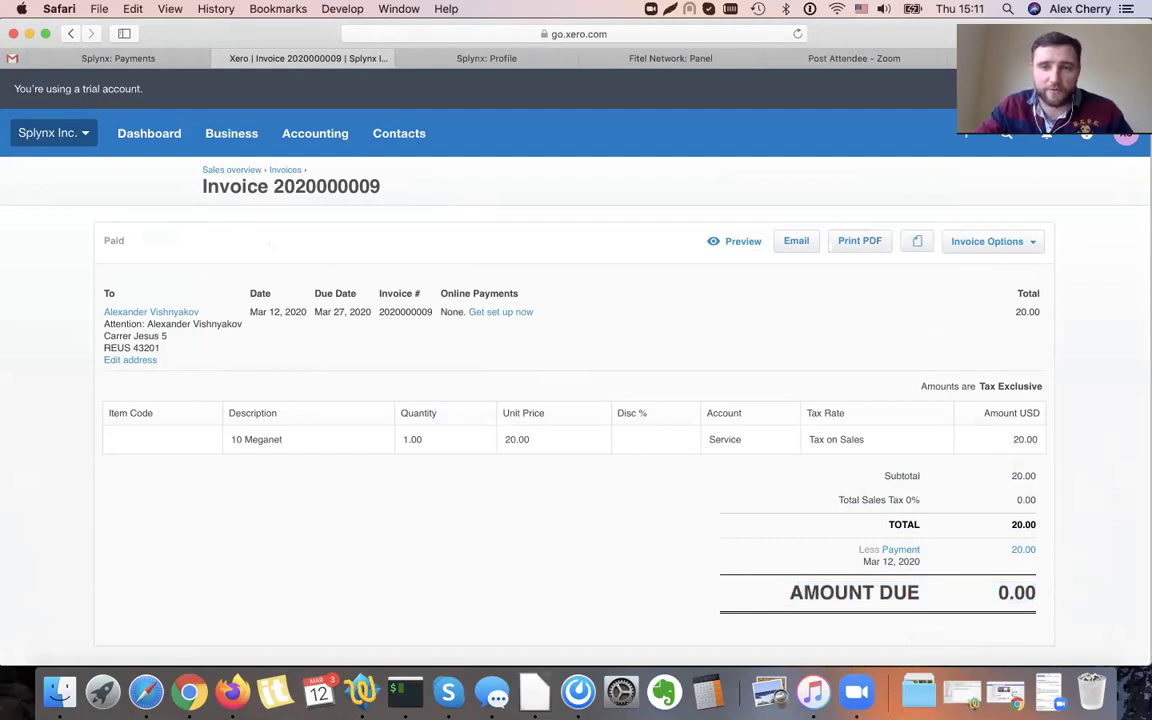
pyautogui.click(470, 59)
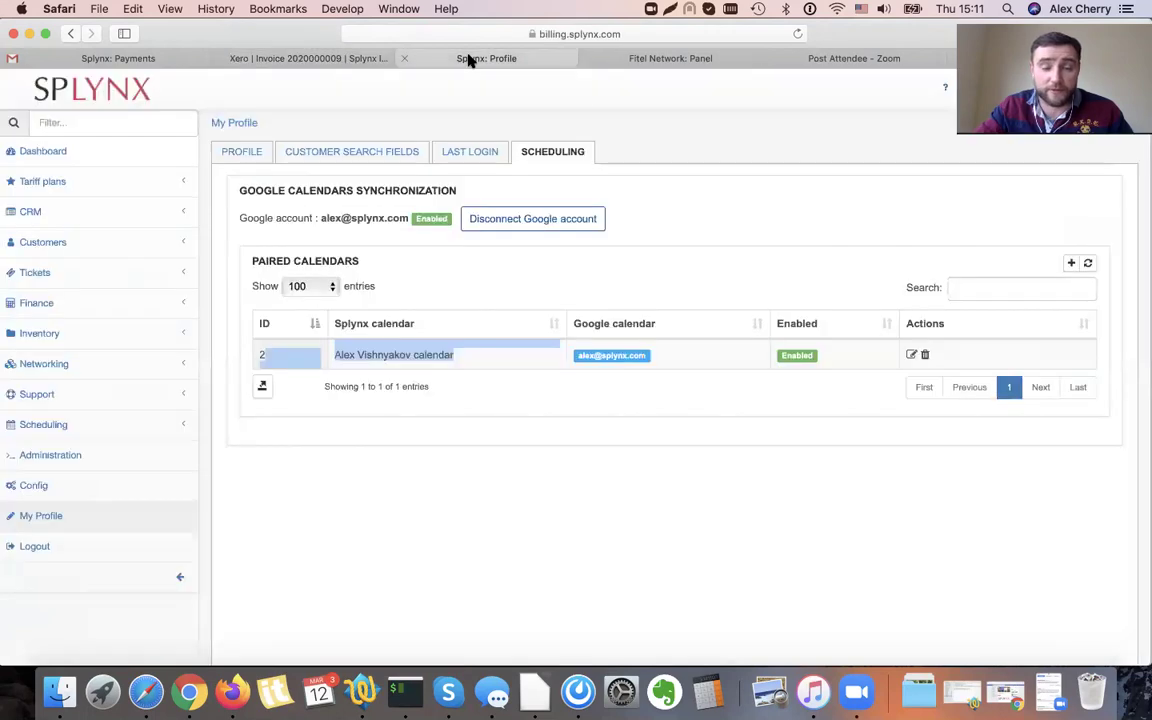
pyautogui.click(293, 62)
# Open Administration's accounting integration logs, then view the invoices and then the payments sync logs
pyautogui.click(130, 60)
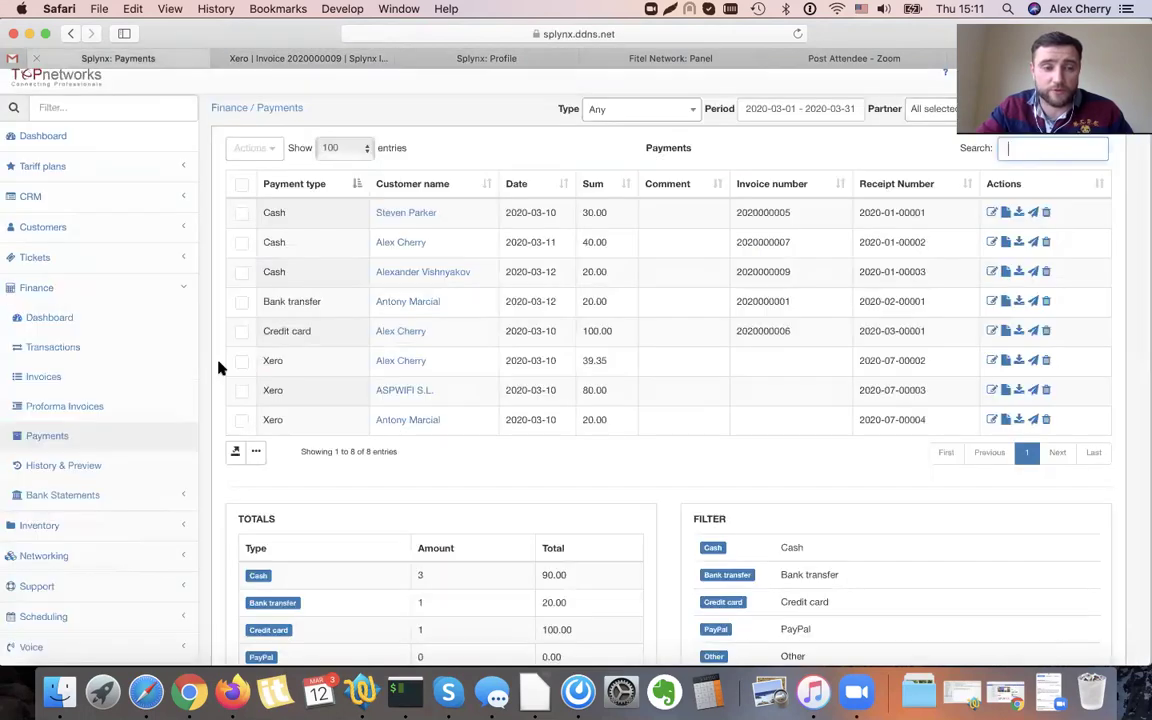
pyautogui.scroll(-5, 219, 368)
pyautogui.click(78, 513)
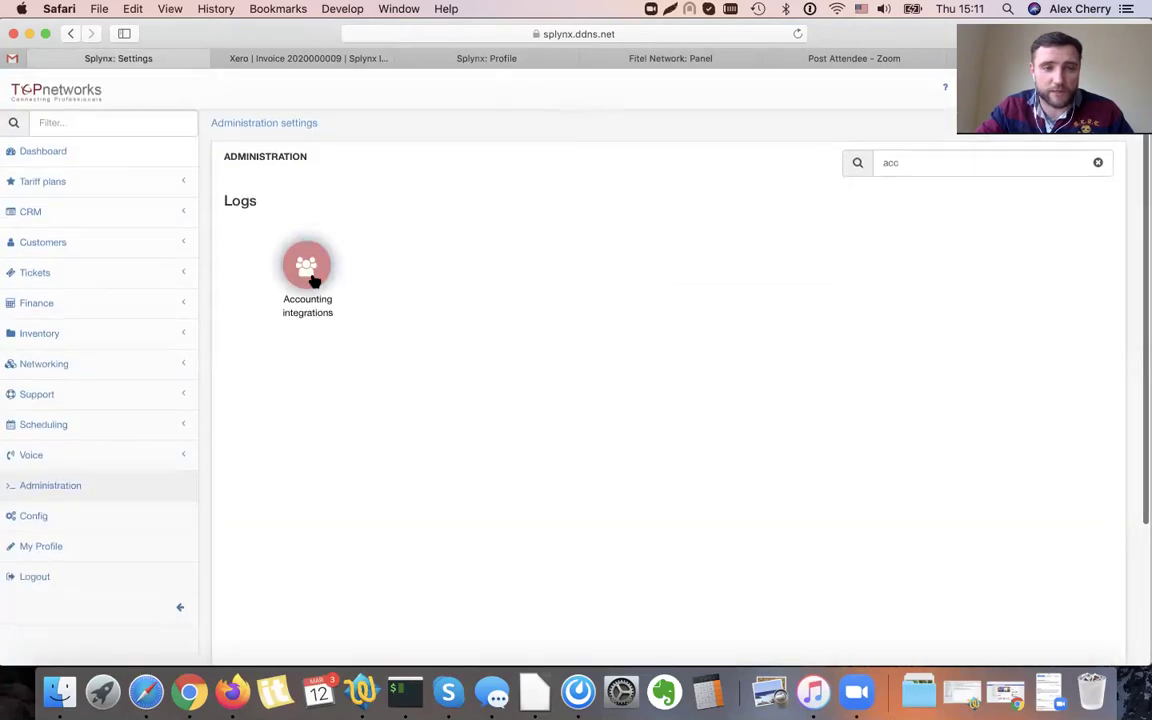
pyautogui.click(309, 272)
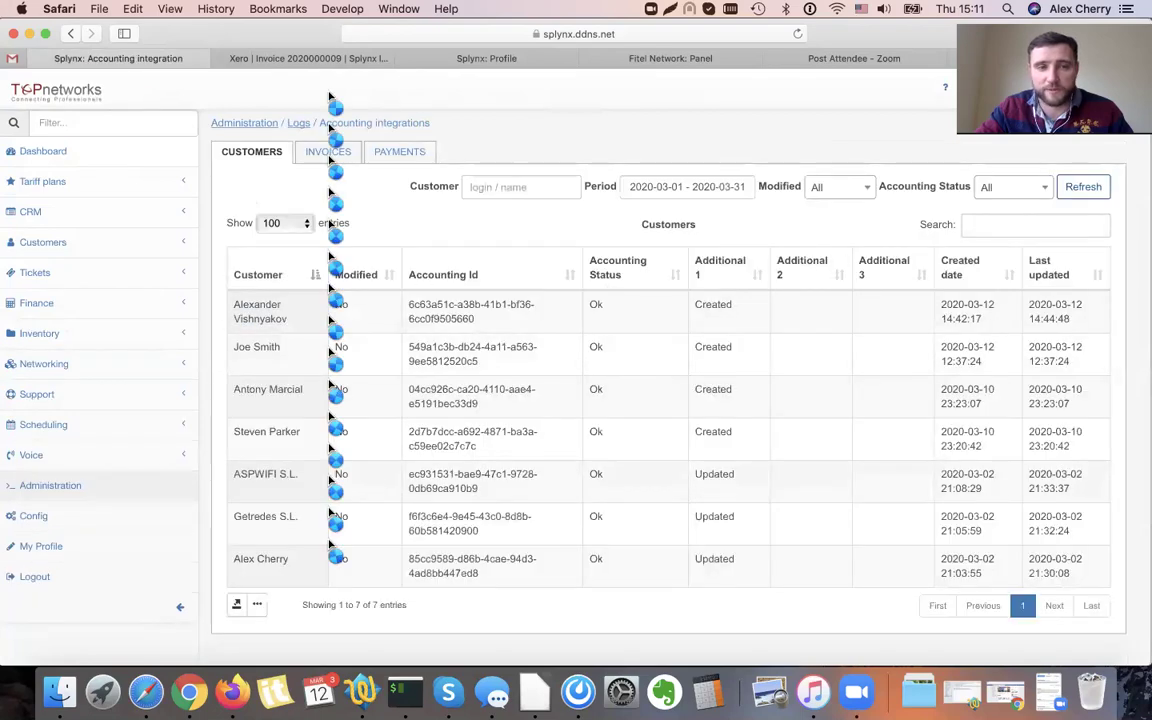
pyautogui.click(316, 149)
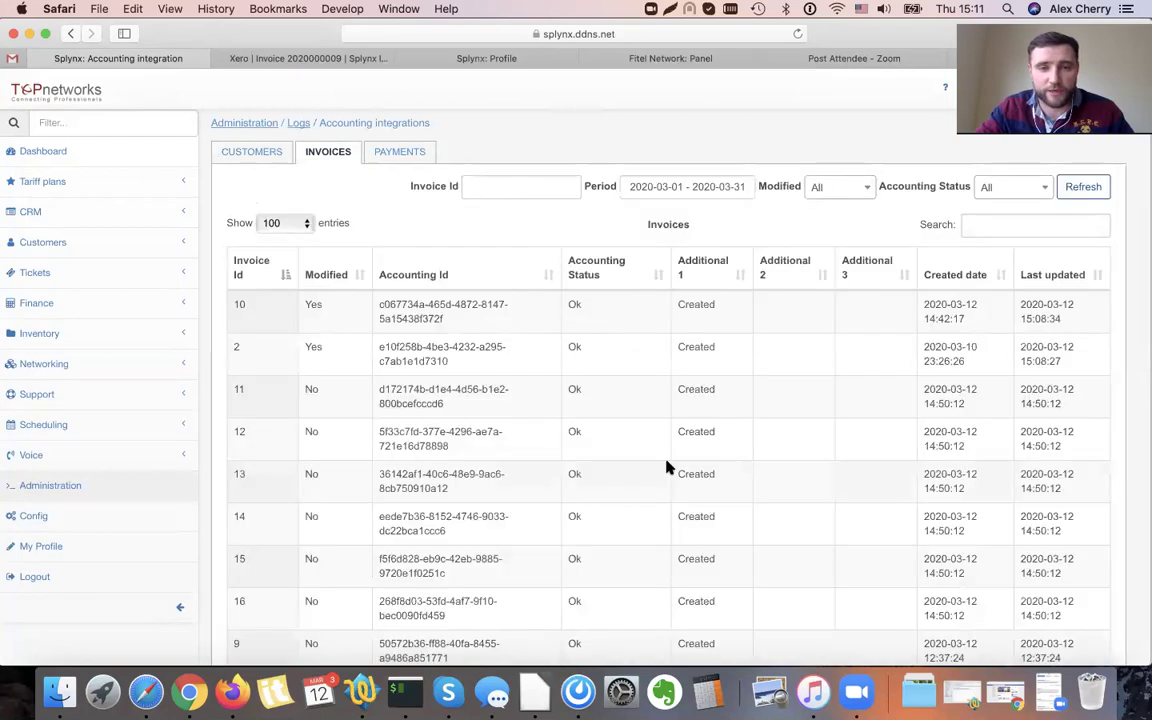
pyautogui.scroll(-10, 487, 330)
pyautogui.scroll(10, 485, 290)
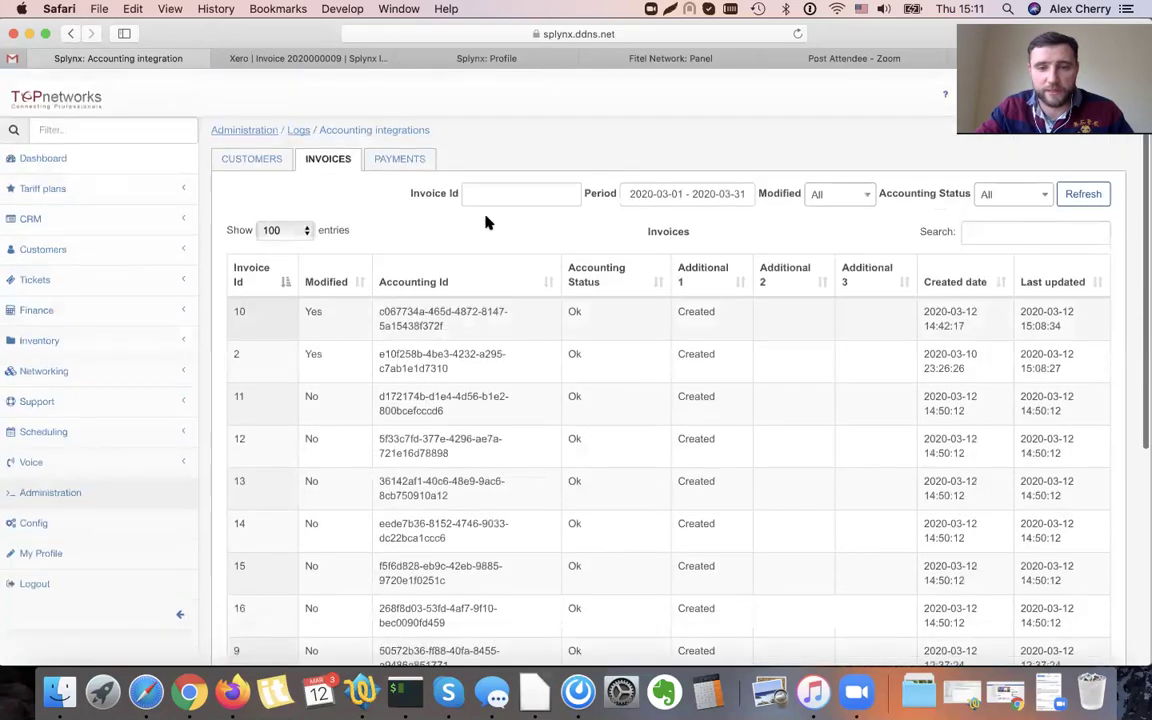
pyautogui.click(399, 151)
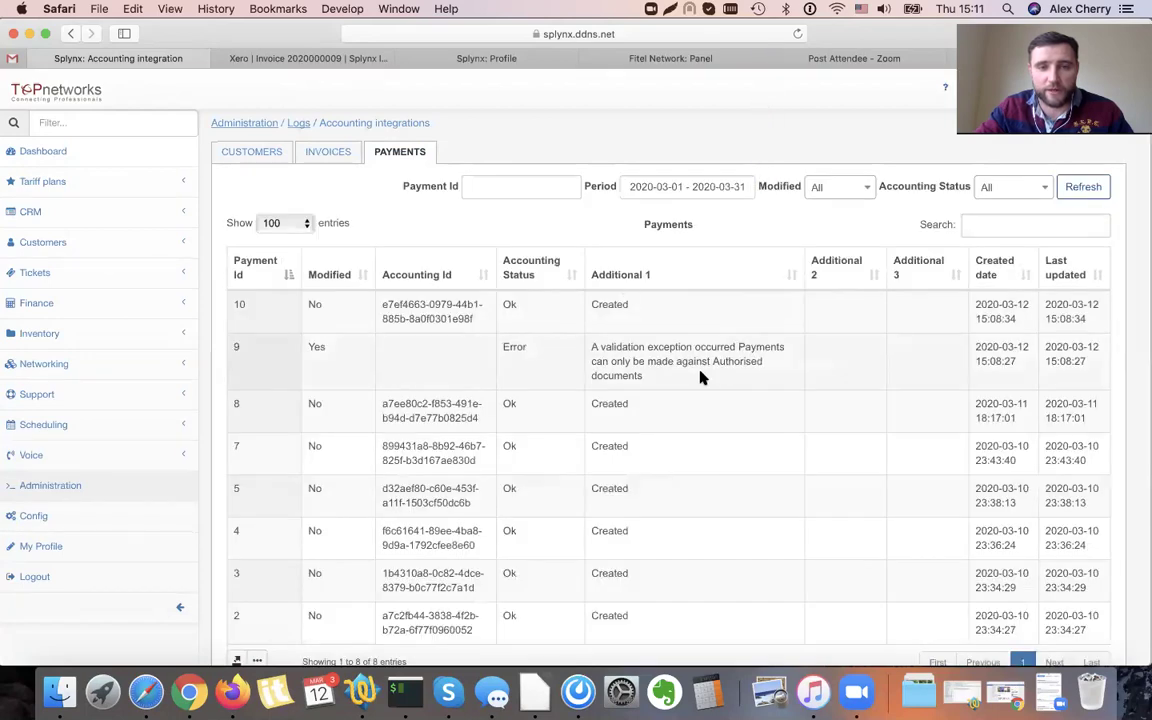
# Select and read payment 9's error about Authorised documents, then expand Finance in the sidebar
pyautogui.moveTo(560, 347); pyautogui.dragTo(315, 353)
pyautogui.doubleClick(309, 347)
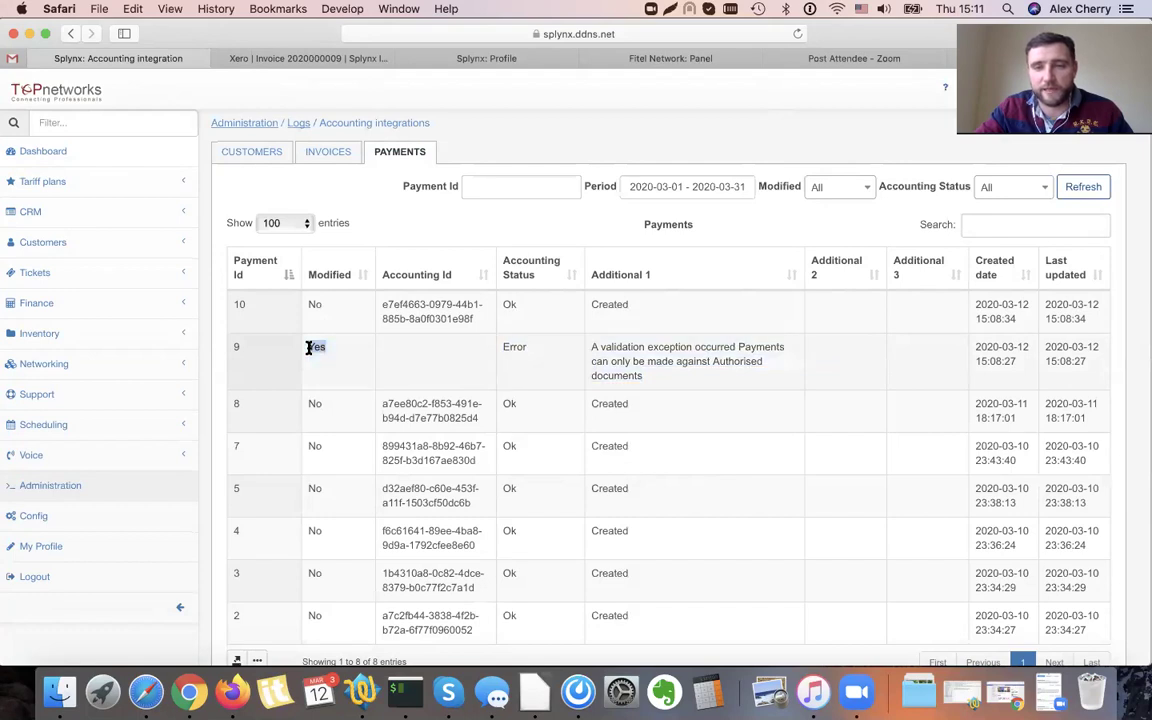
pyautogui.tripleClick(627, 352)
pyautogui.click(706, 352)
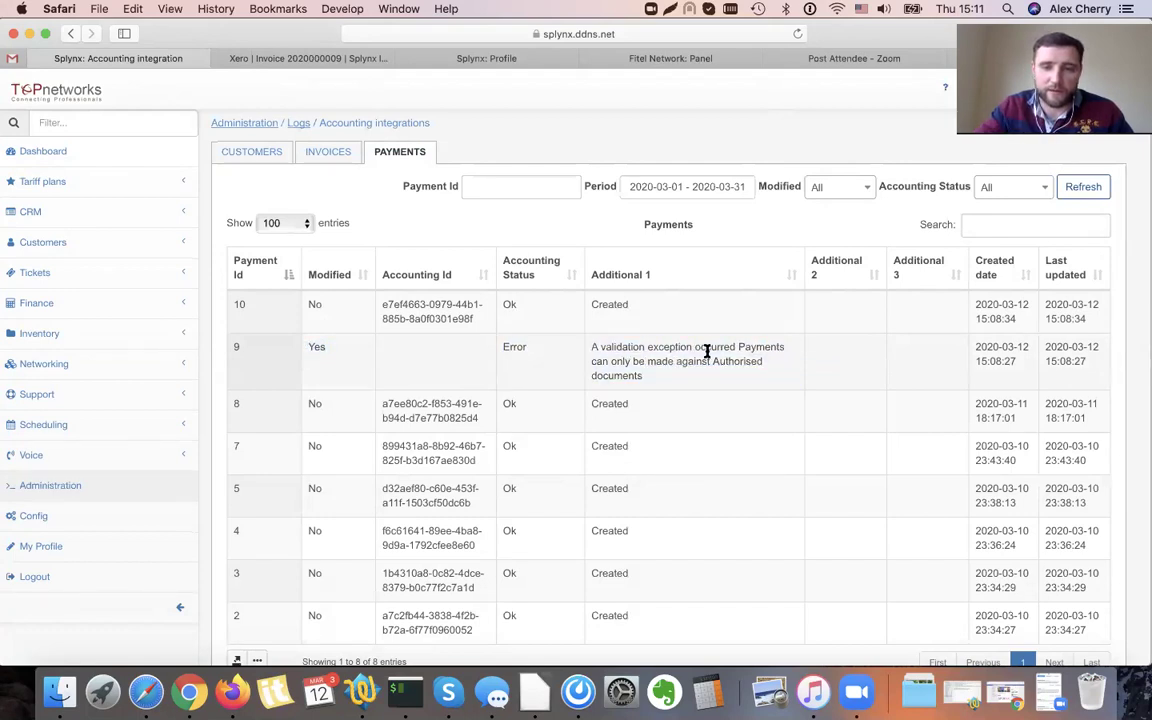
pyautogui.moveTo(729, 349); pyautogui.dragTo(758, 358)
pyautogui.click(619, 375)
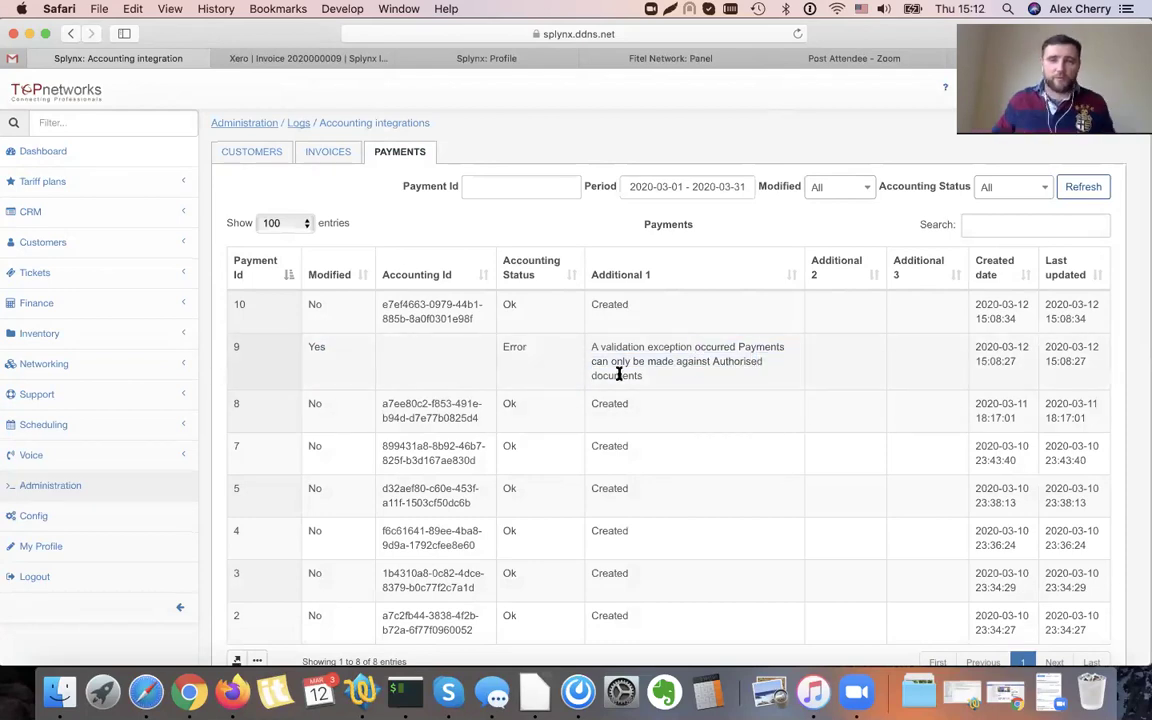
pyautogui.moveTo(668, 376); pyautogui.dragTo(632, 379)
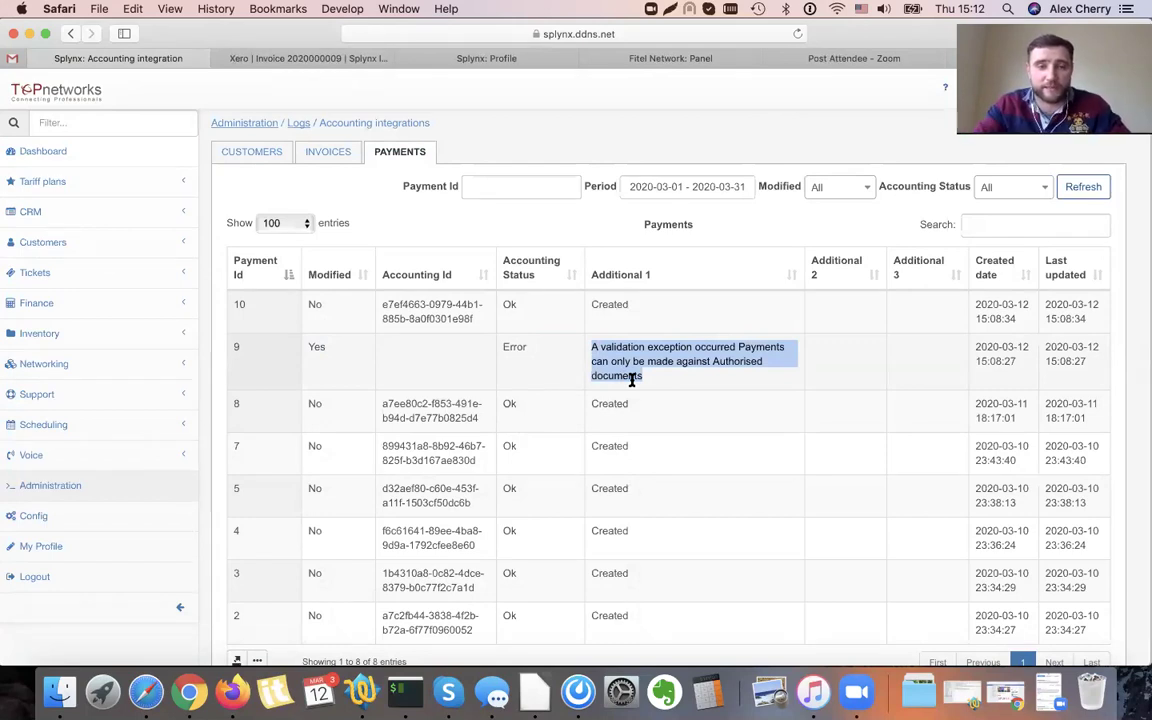
pyautogui.doubleClick(517, 348)
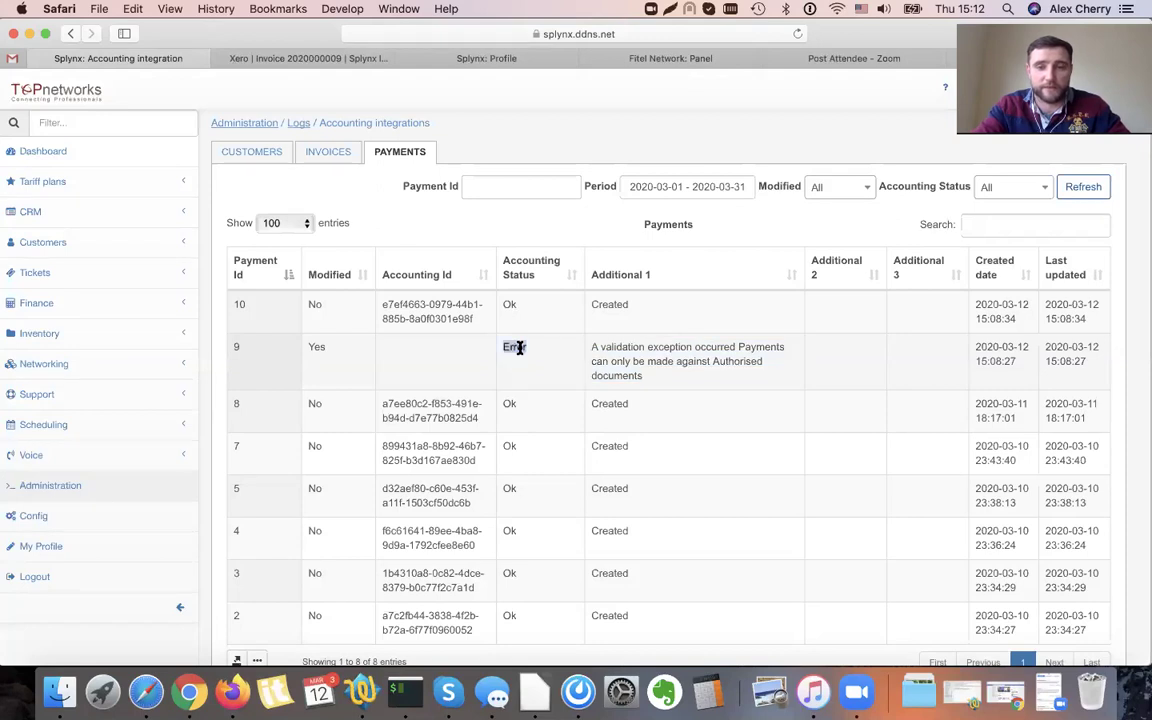
pyautogui.click(595, 348)
pyautogui.scroll(-2, 581, 346)
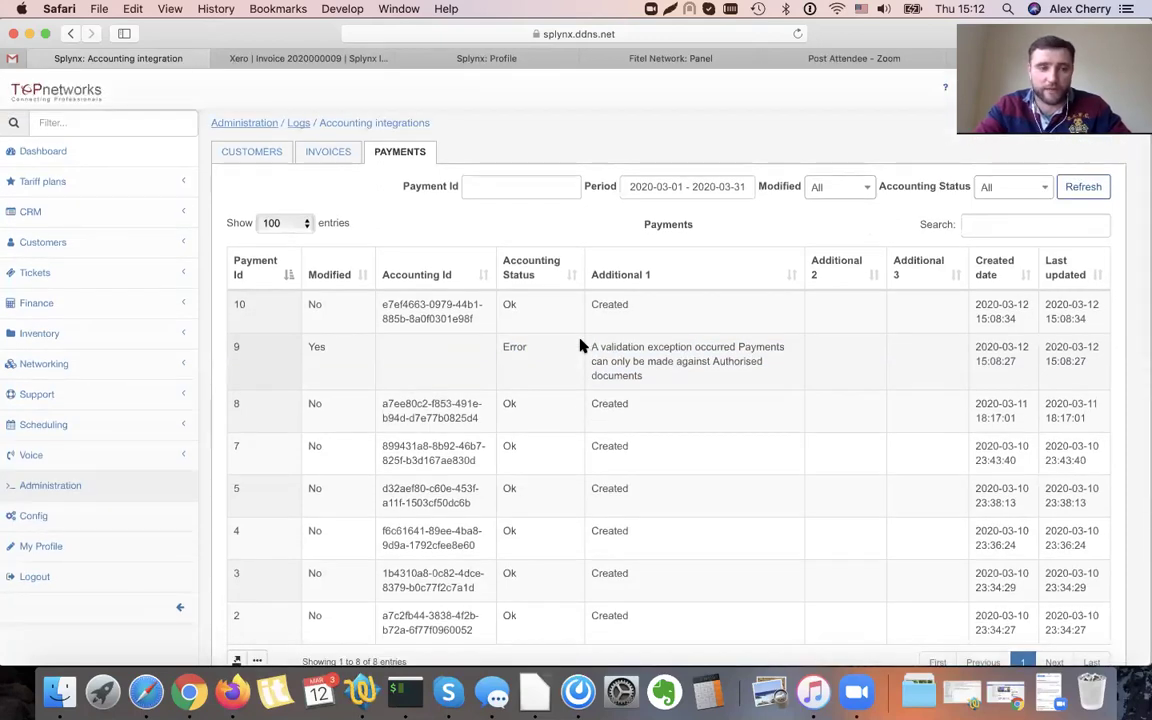
pyautogui.click(97, 302)
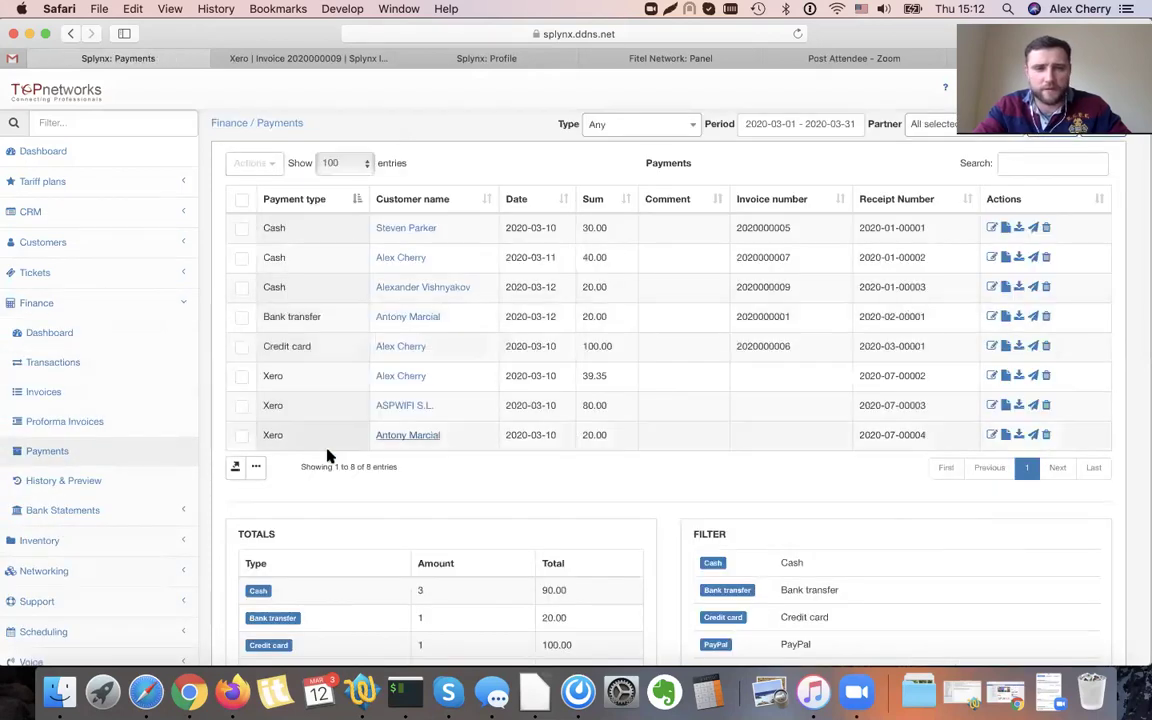
pyautogui.click(255, 467)
pyautogui.scroll(-10, 591, 347)
pyautogui.scroll(5, 450, 468)
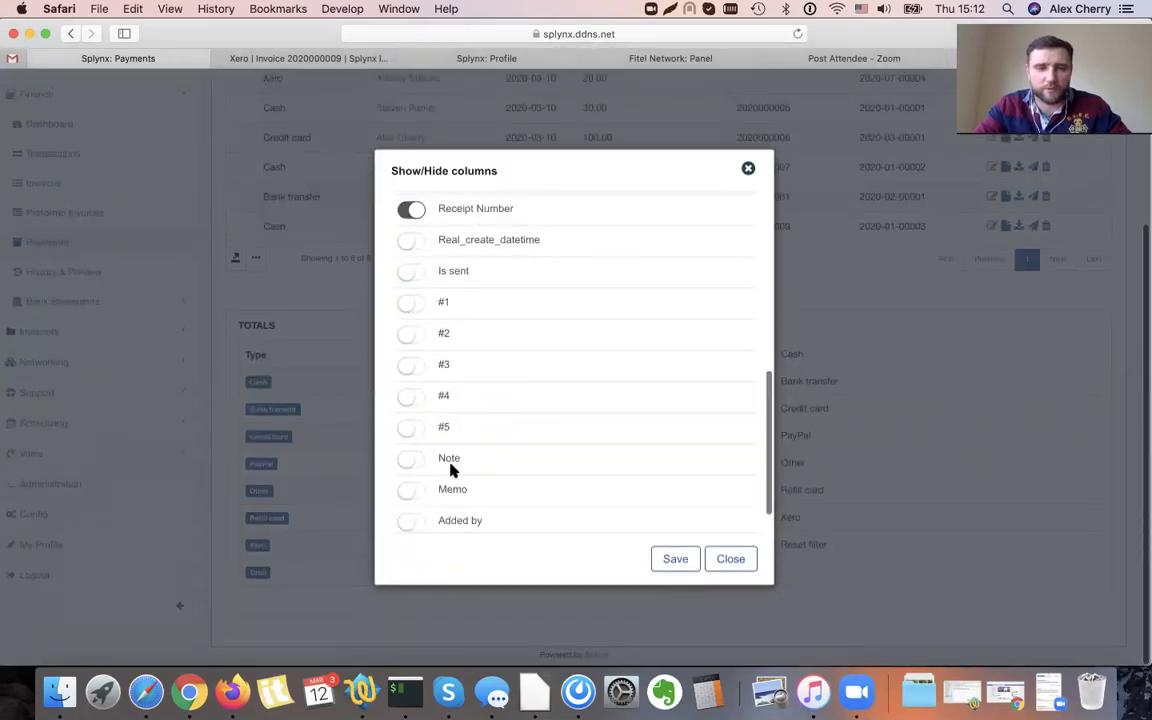
pyautogui.scroll(5, 452, 470)
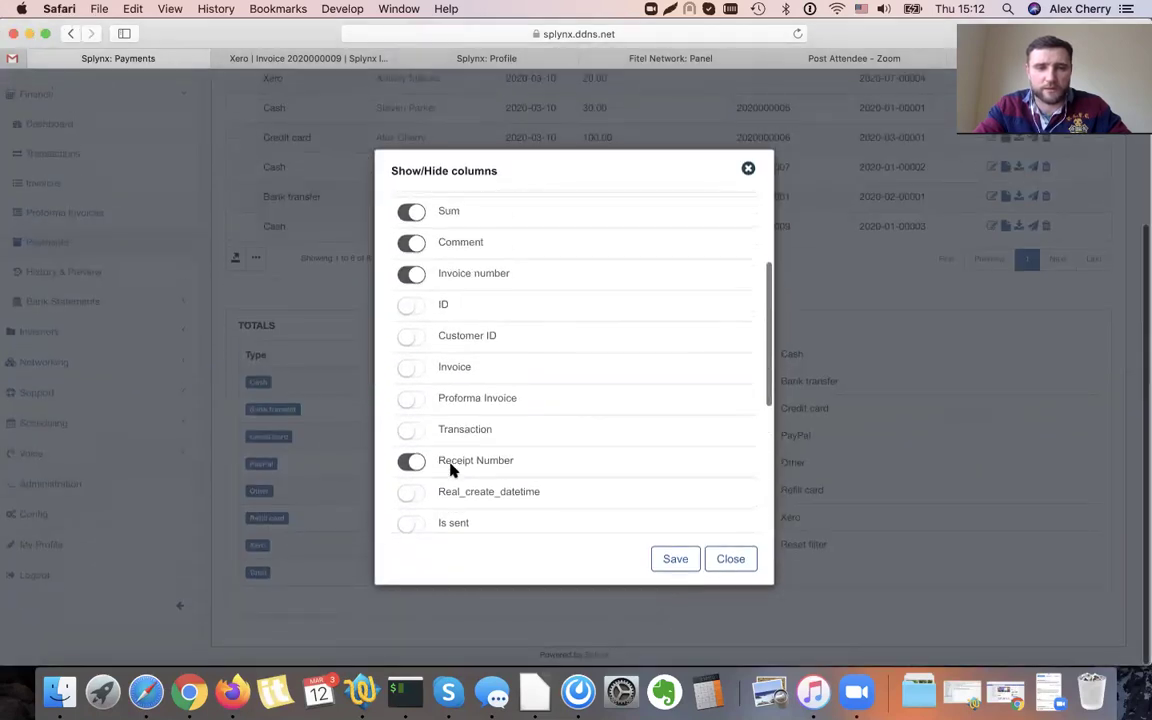
pyautogui.click(731, 559)
pyautogui.scroll(5, 847, 355)
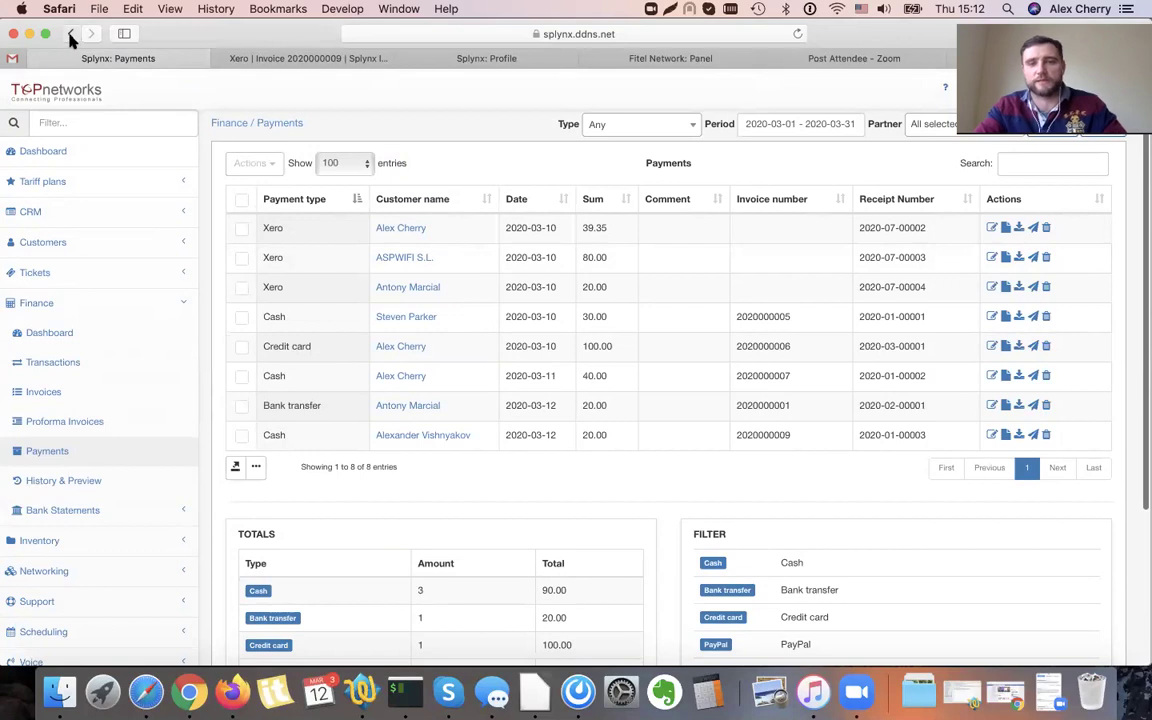
pyautogui.click(71, 36)
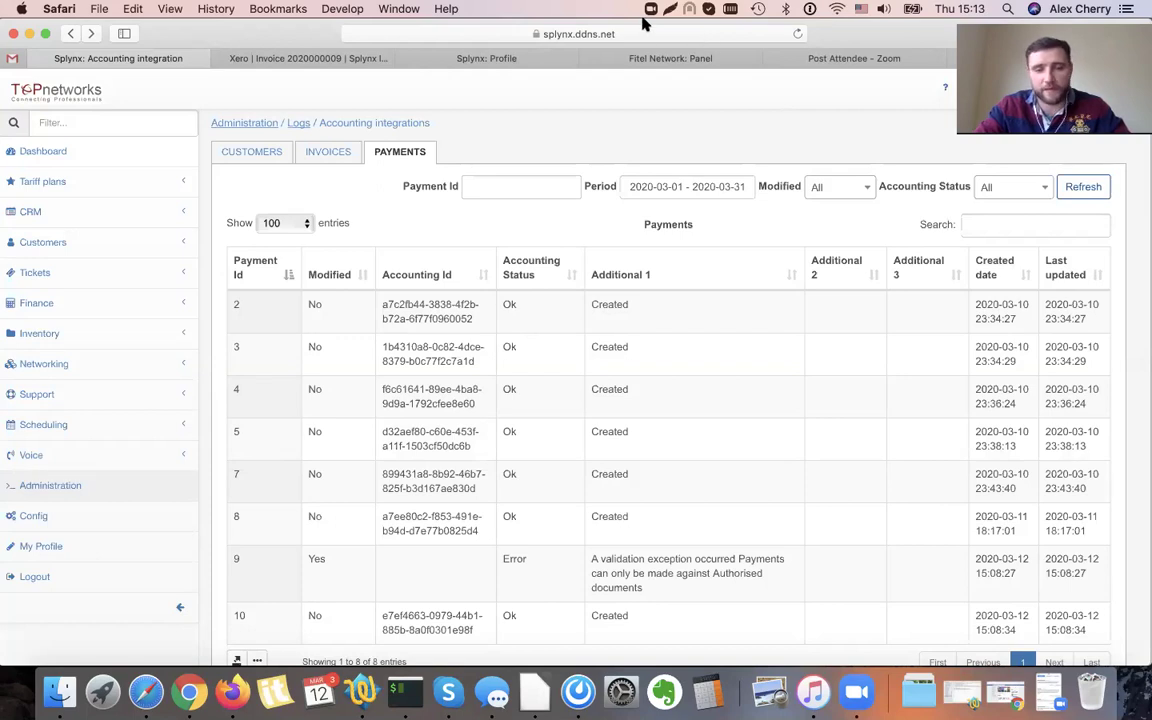
# Switch to the SPLYNX 3.0.pptx presentation in LibreOffice from the Dock
pyautogui.click(529, 697)
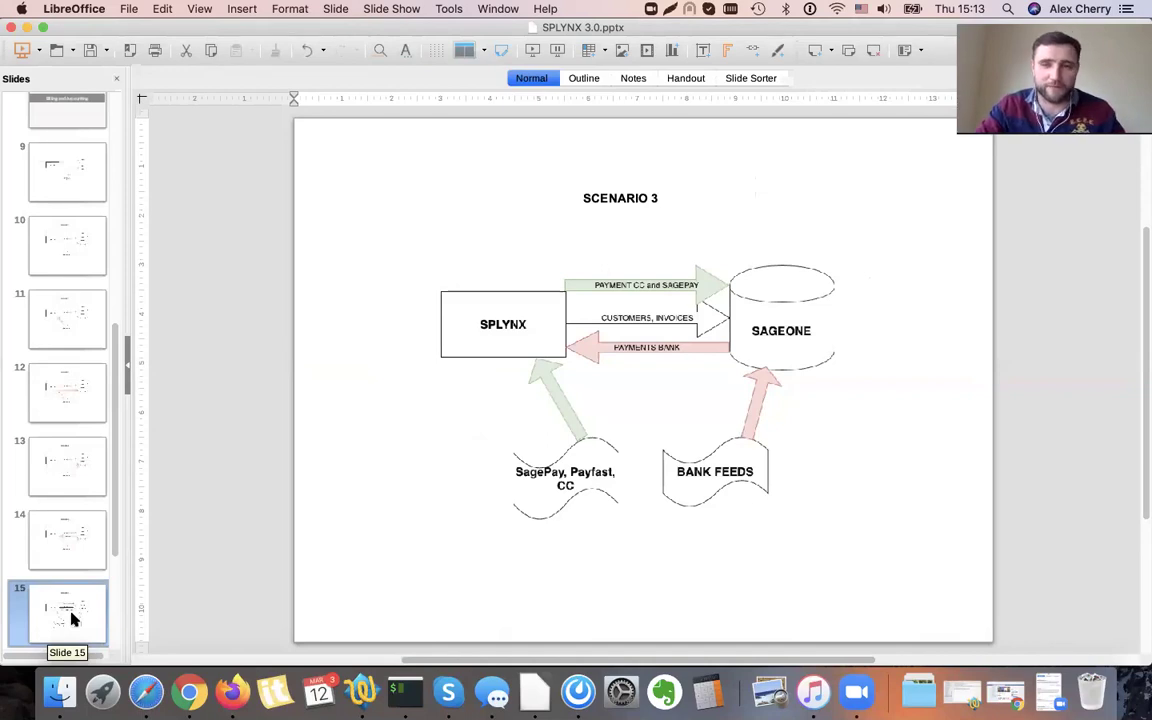
# Select the Ticketing slide in the Slides panel, then minimise LibreOffice Impress
pyautogui.scroll(-1, 70, 618)
pyautogui.click(85, 620)
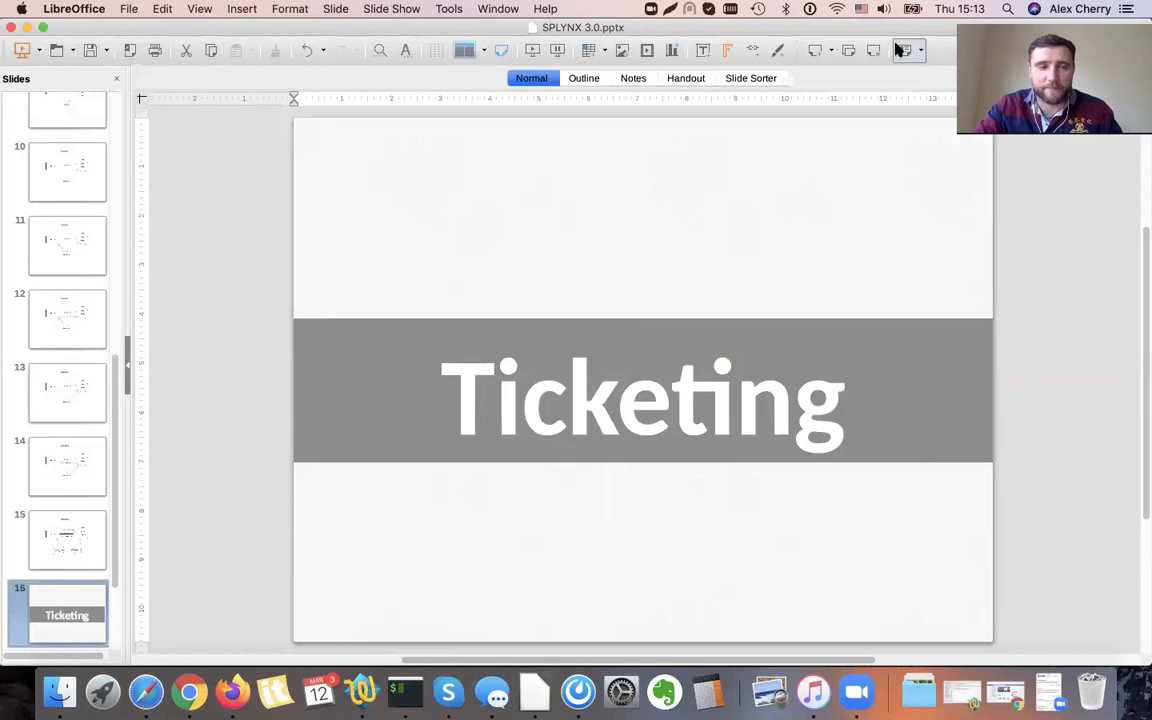
pyautogui.click(27, 27)
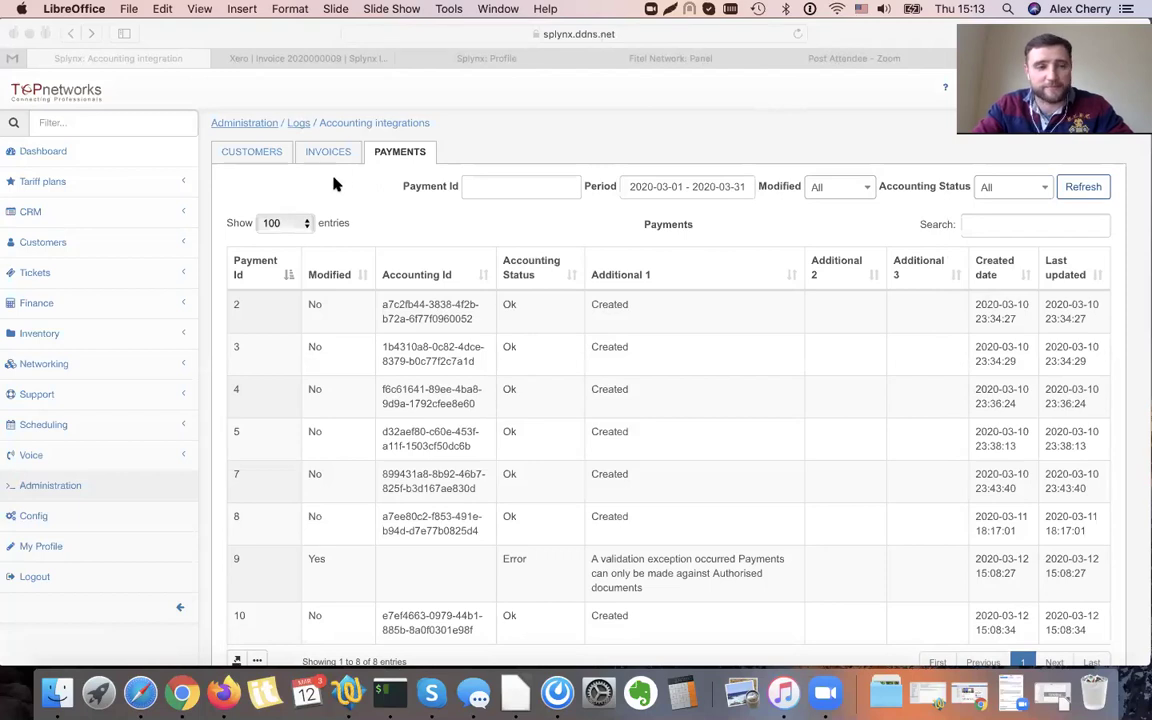
# Return to Safari, switch to the Splynx Profile tab, and expand Tickets in the sidebar
pyautogui.click(60, 285)
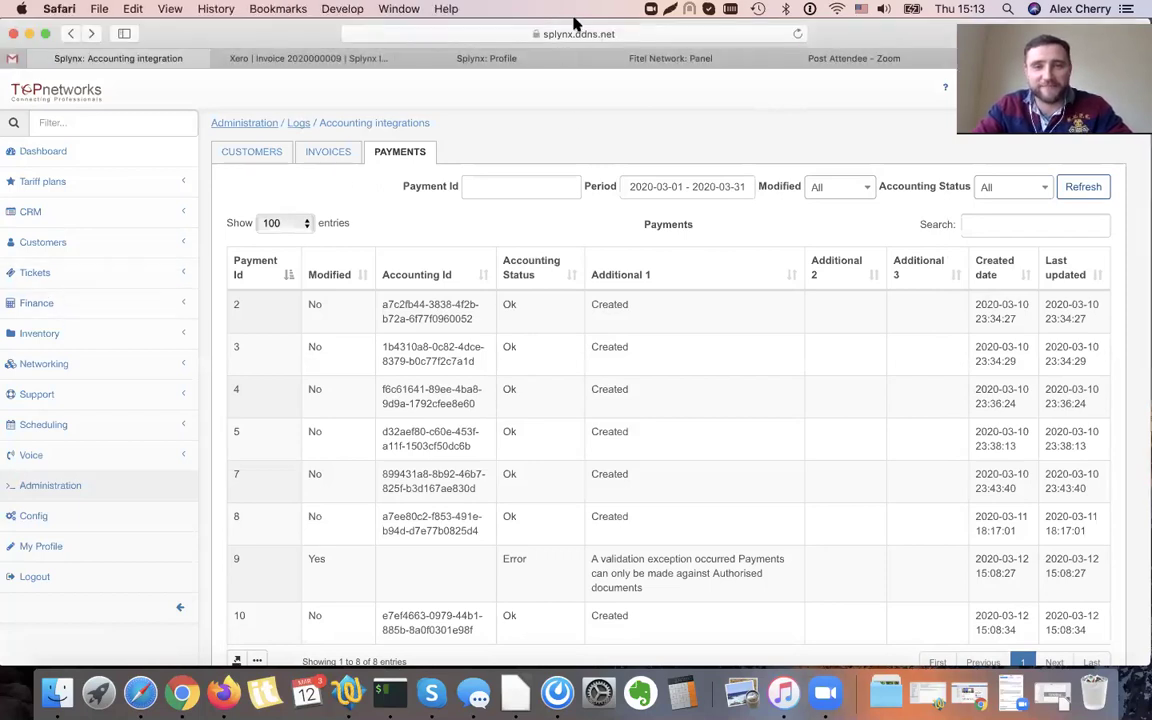
pyautogui.click(298, 56)
pyautogui.click(489, 56)
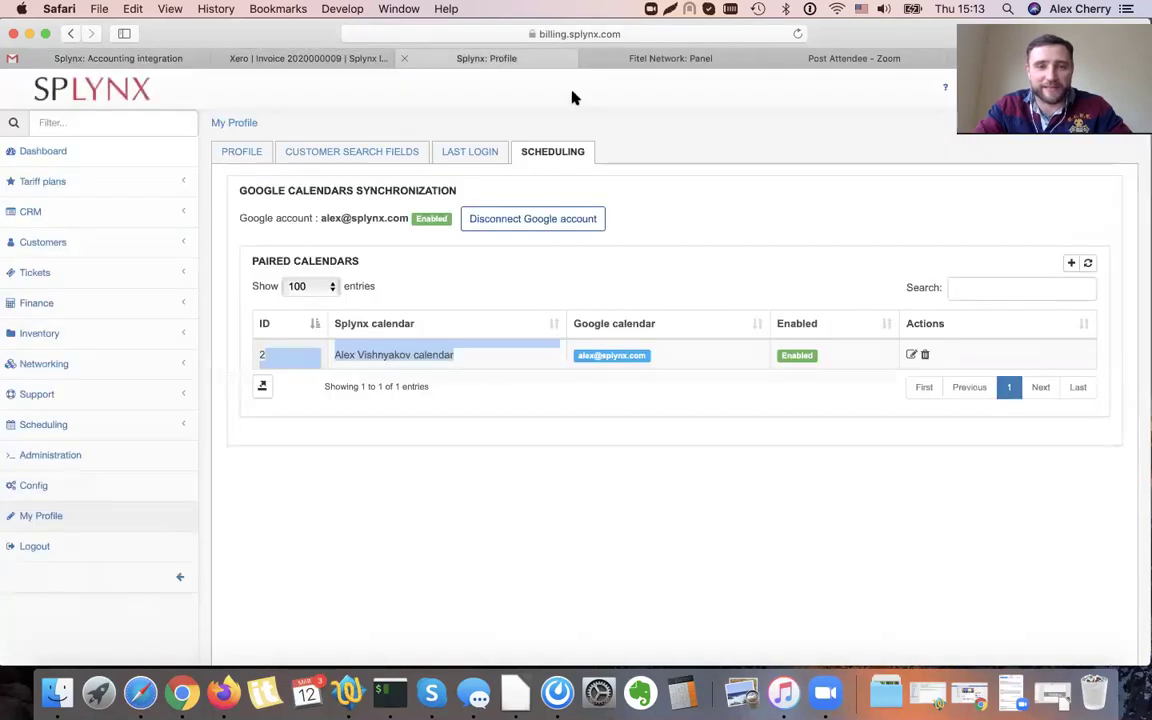
pyautogui.click(40, 273)
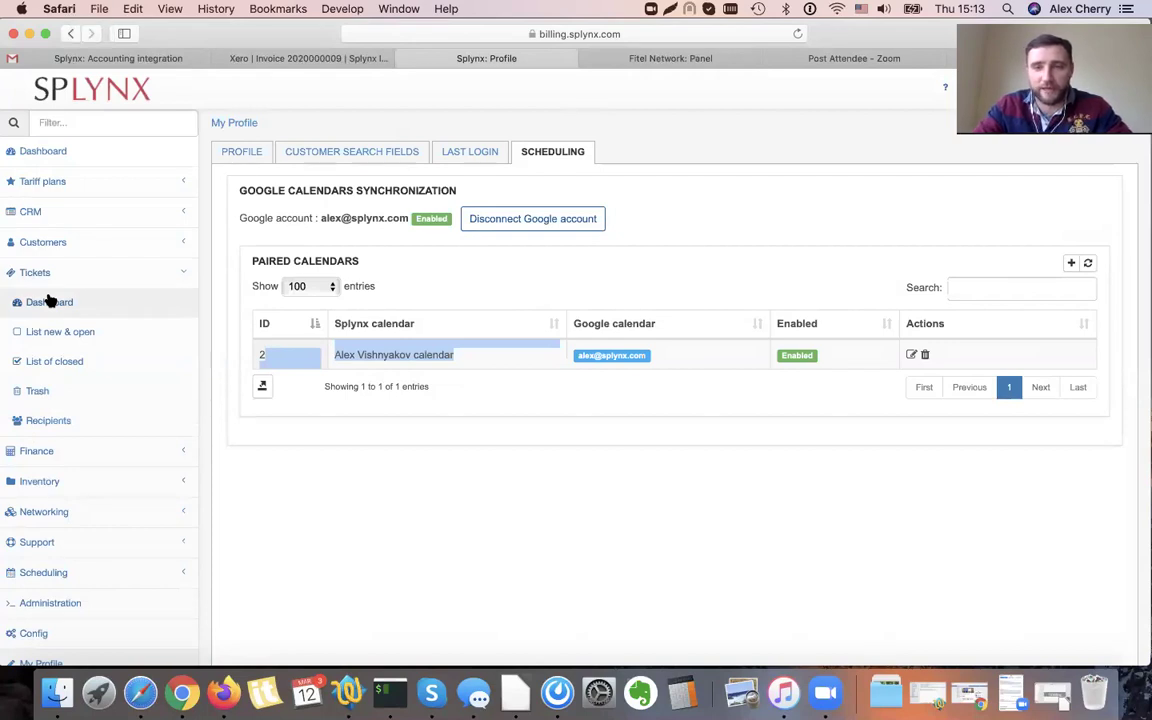
# Open Tickets > Dashboard and remove Resolved from the 2020/03/05–2020/03/12 statistics chart
pyautogui.click(49, 302)
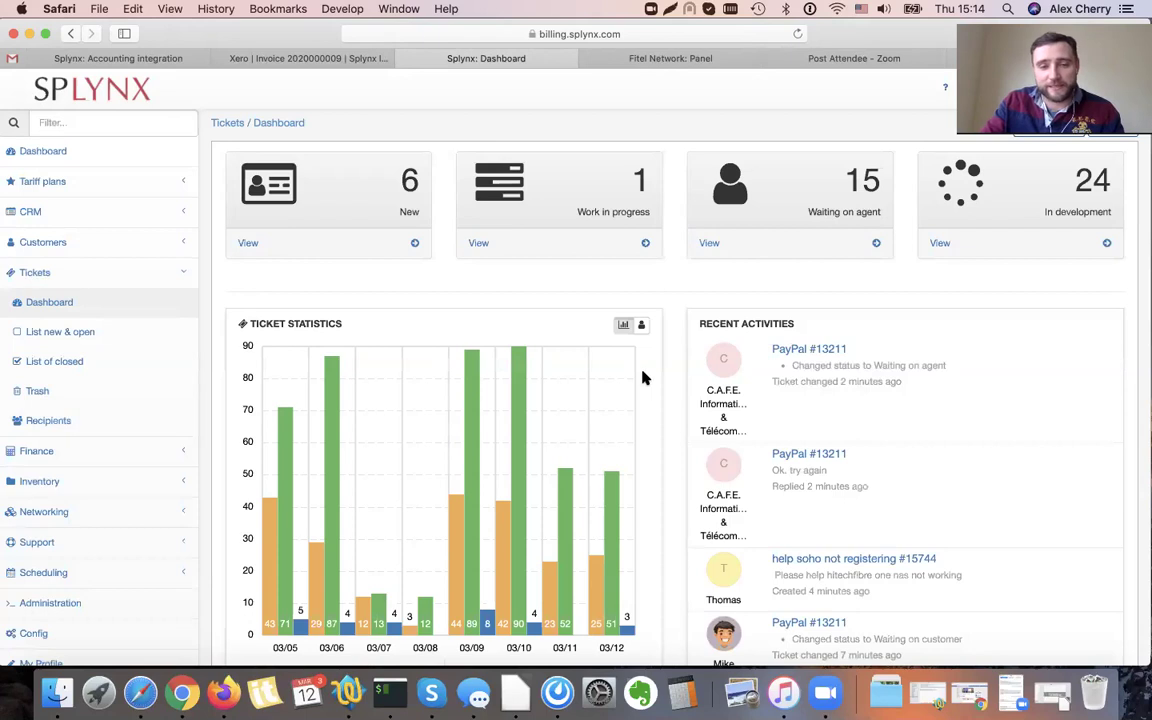
pyautogui.scroll(-6, 643, 375)
pyautogui.scroll(3, 643, 377)
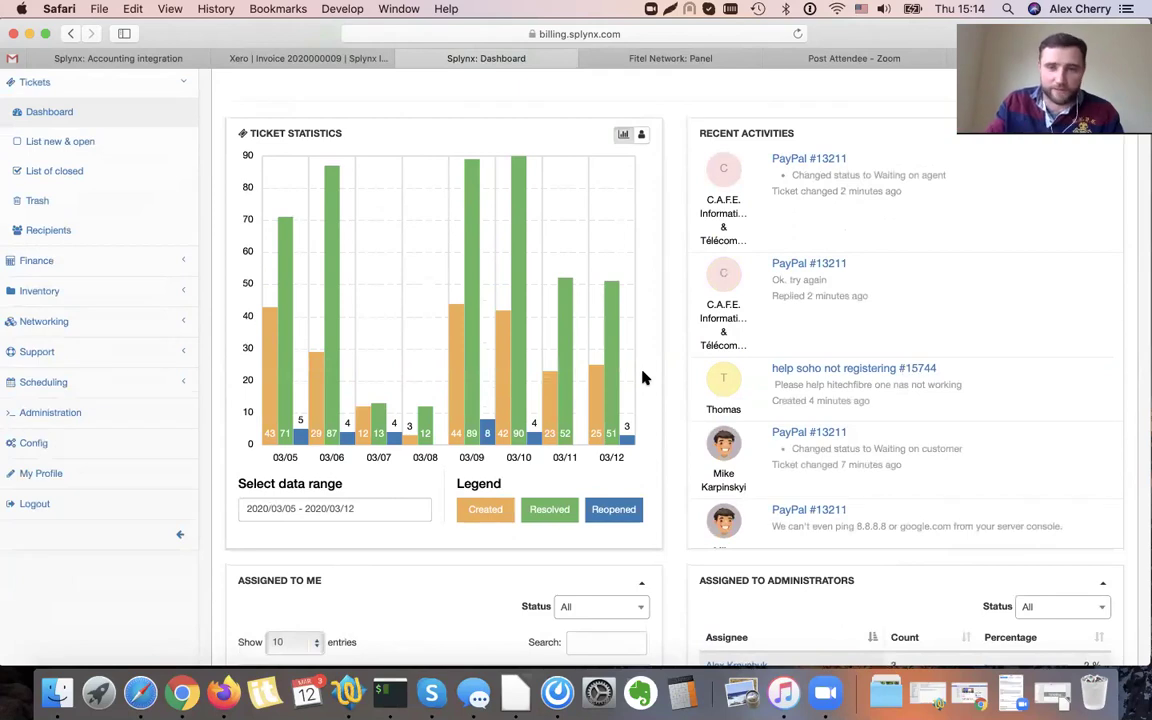
pyautogui.scroll(3, 818, 213)
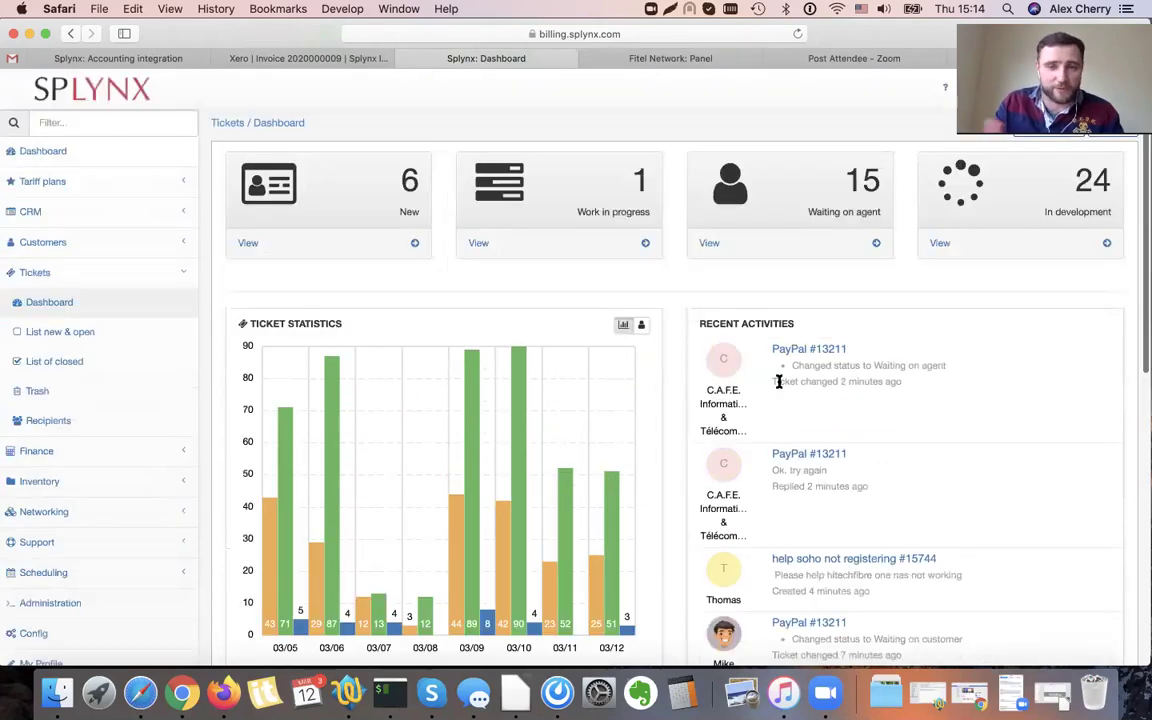
pyautogui.scroll(-2, 779, 381)
pyautogui.scroll(2, 779, 381)
pyautogui.scroll(-3, 574, 315)
pyautogui.click(558, 577)
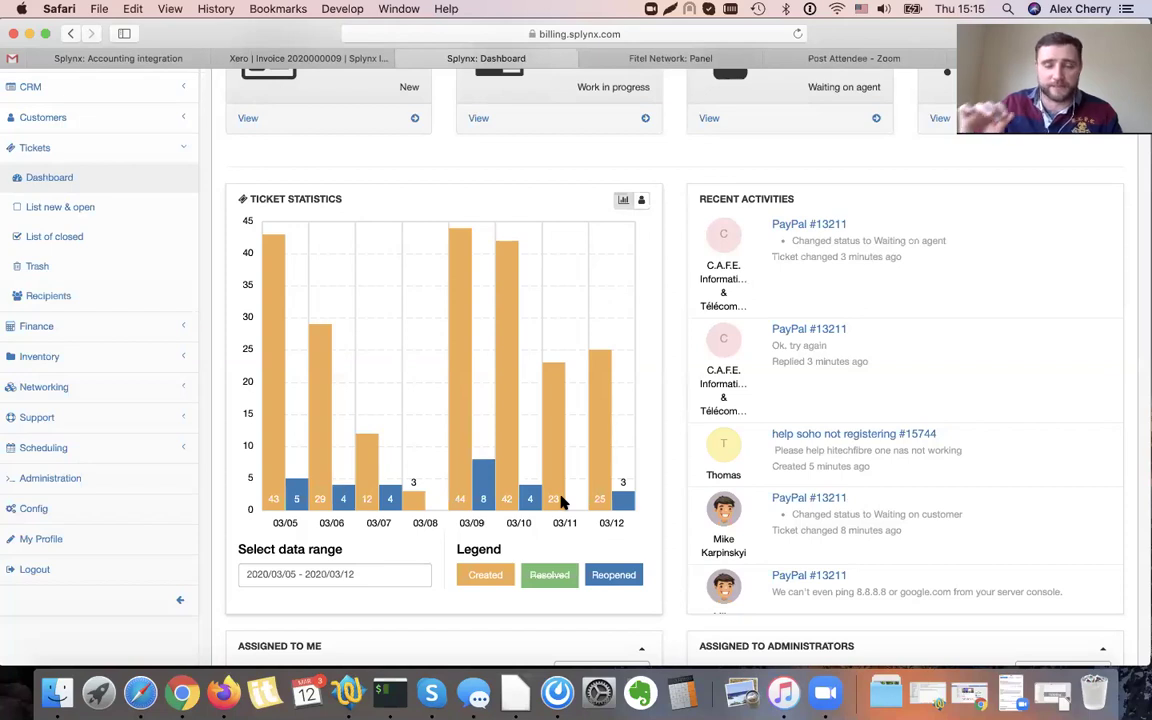
# Scroll the Recent Activities feed back to the VOIP CDR Import #15295 and Modify login #15729 entries
pyautogui.scroll(-5, 597, 590)
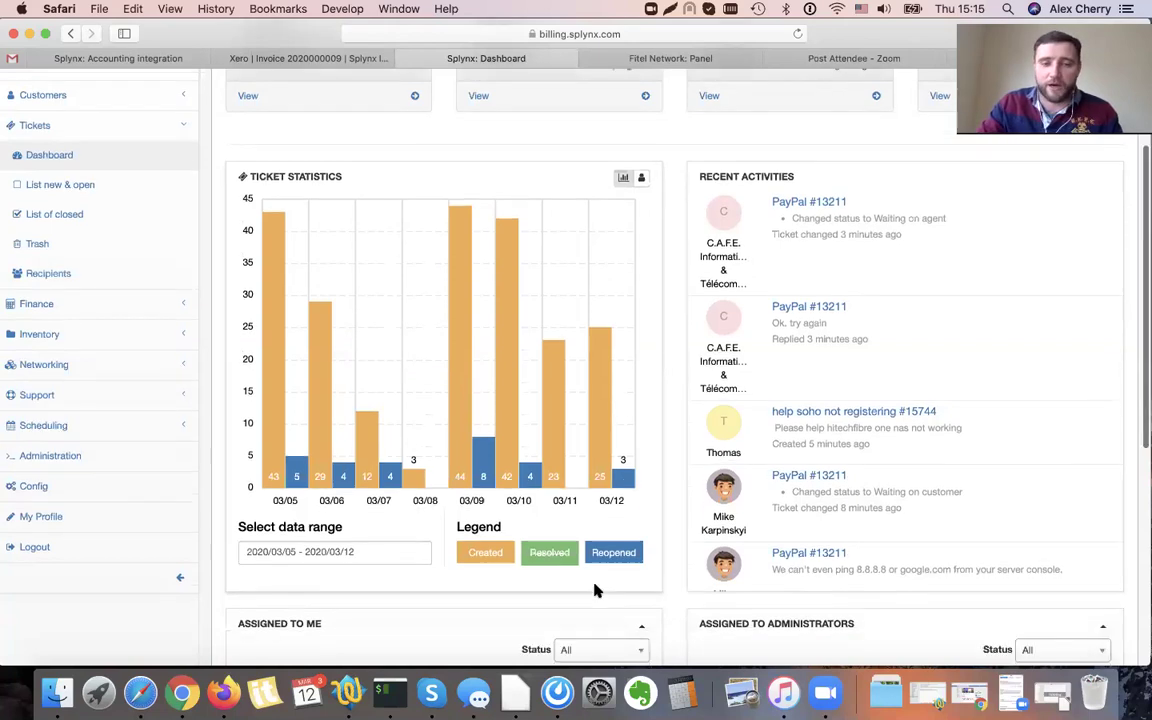
pyautogui.scroll(6, 597, 590)
pyautogui.scroll(1, 595, 590)
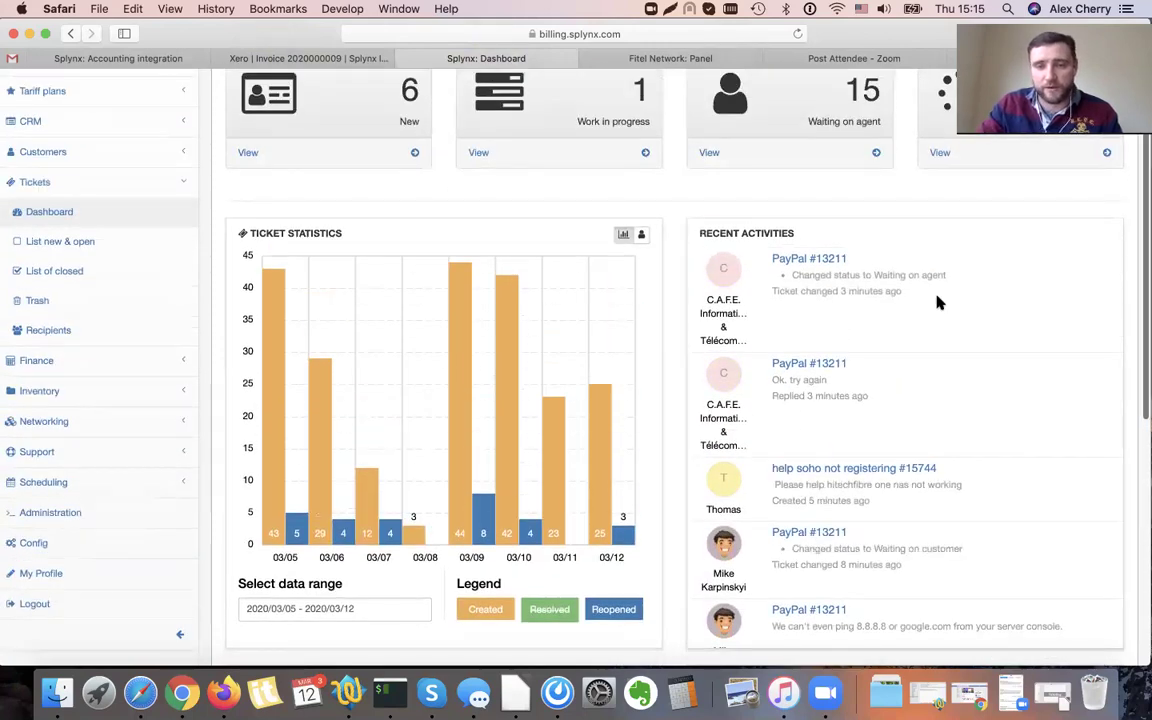
pyautogui.scroll(-2, 938, 303)
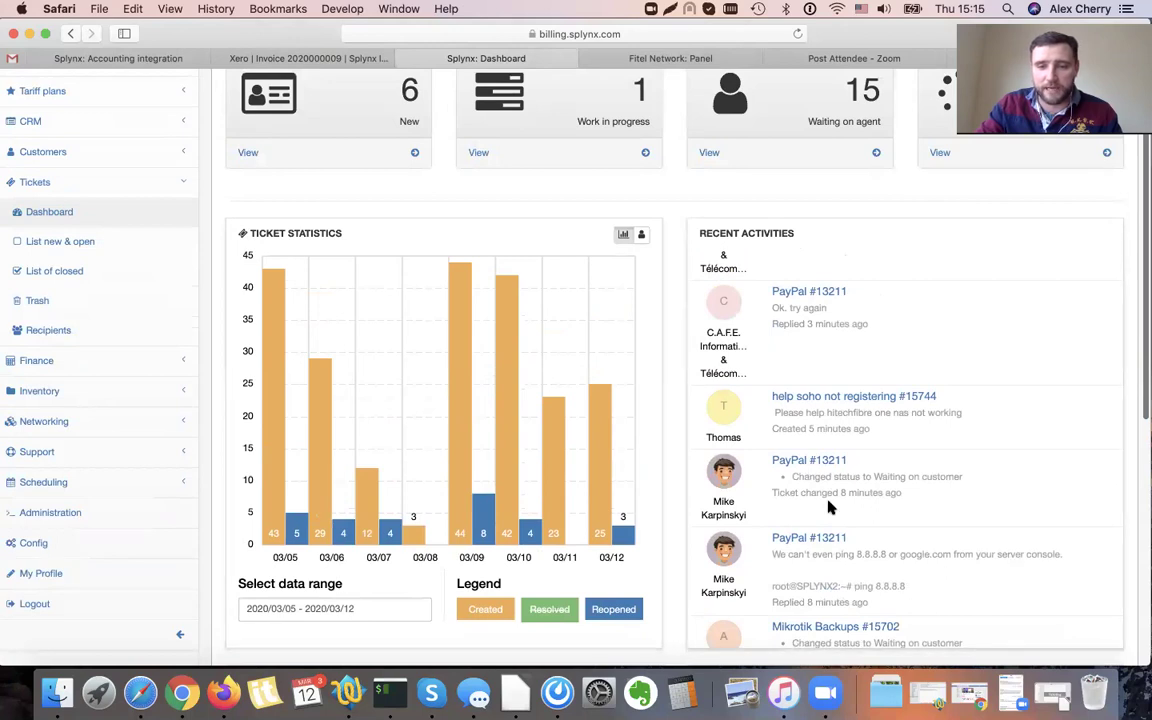
pyautogui.scroll(-5, 830, 506)
pyautogui.scroll(-10, 831, 442)
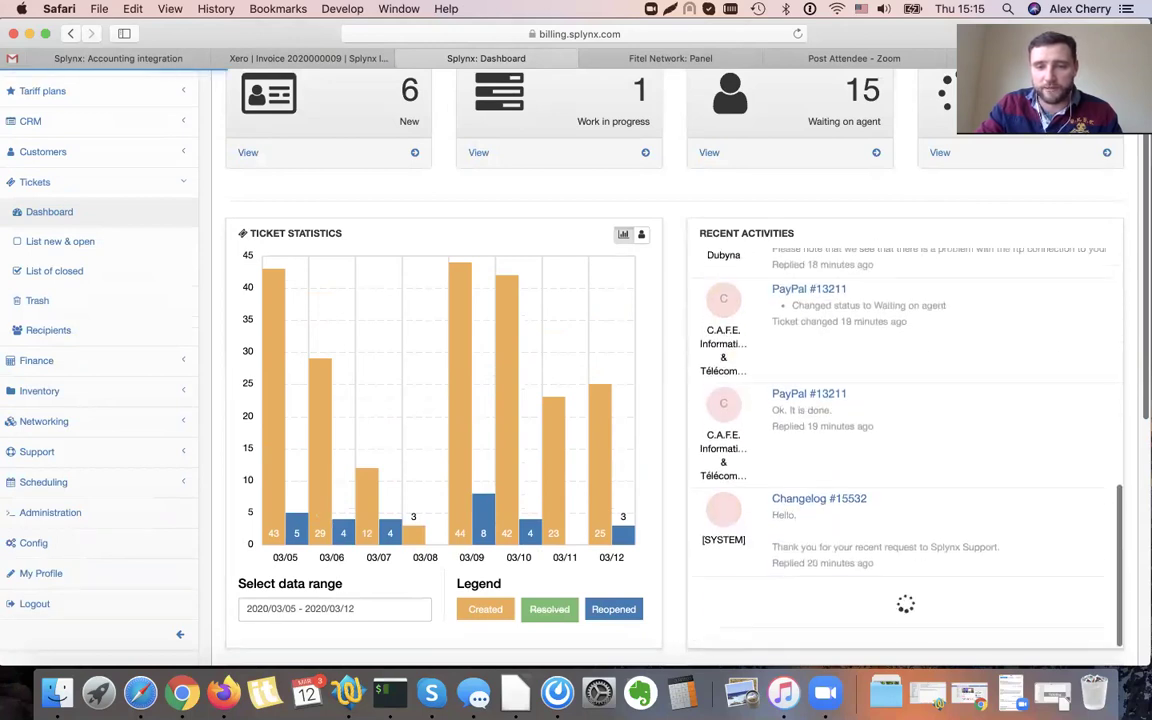
pyautogui.scroll(-5, 840, 435)
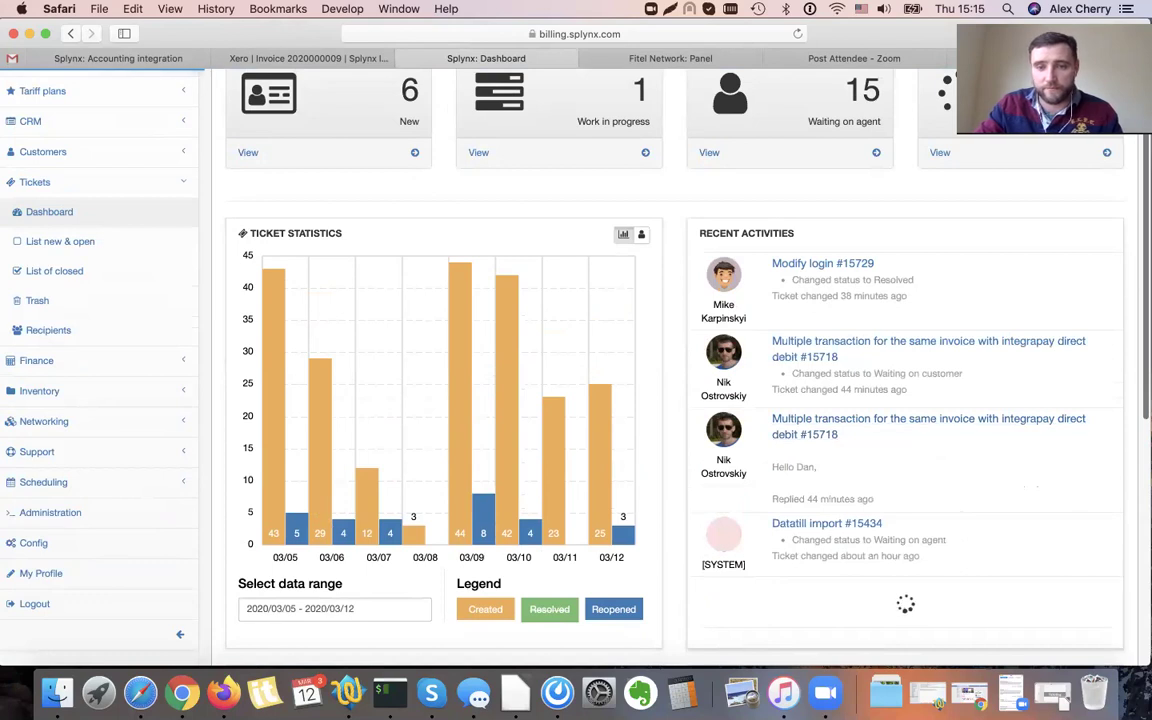
pyautogui.scroll(-5, 880, 422)
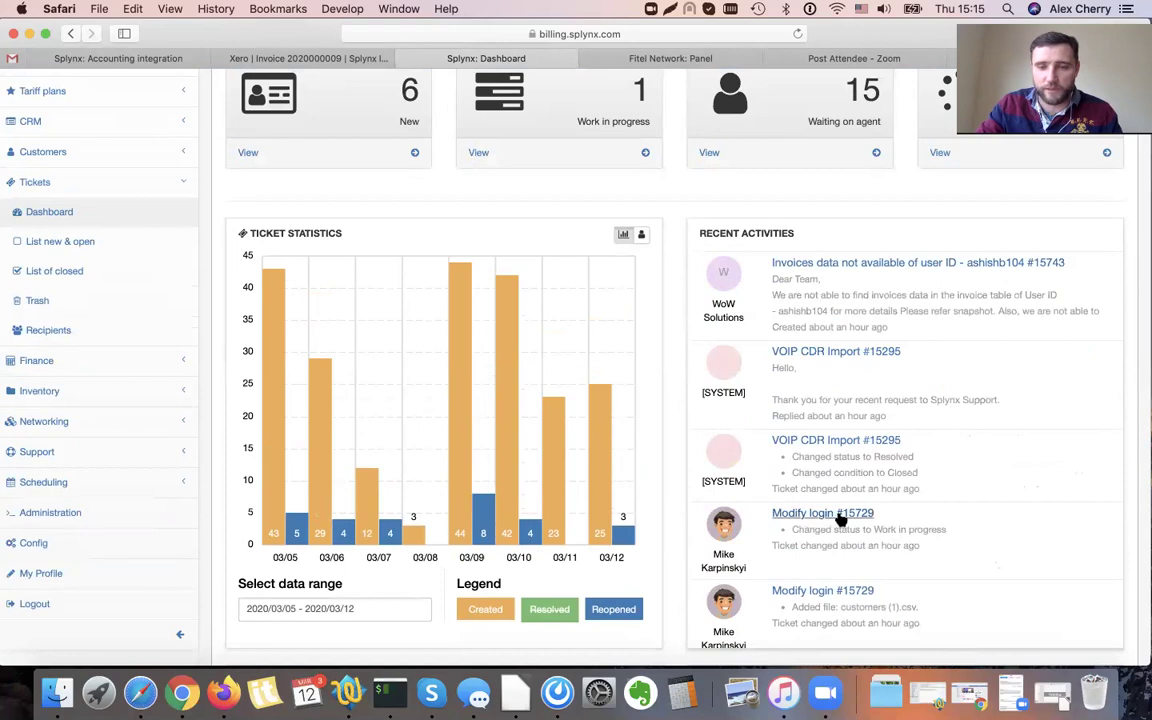
pyautogui.scroll(2, 838, 517)
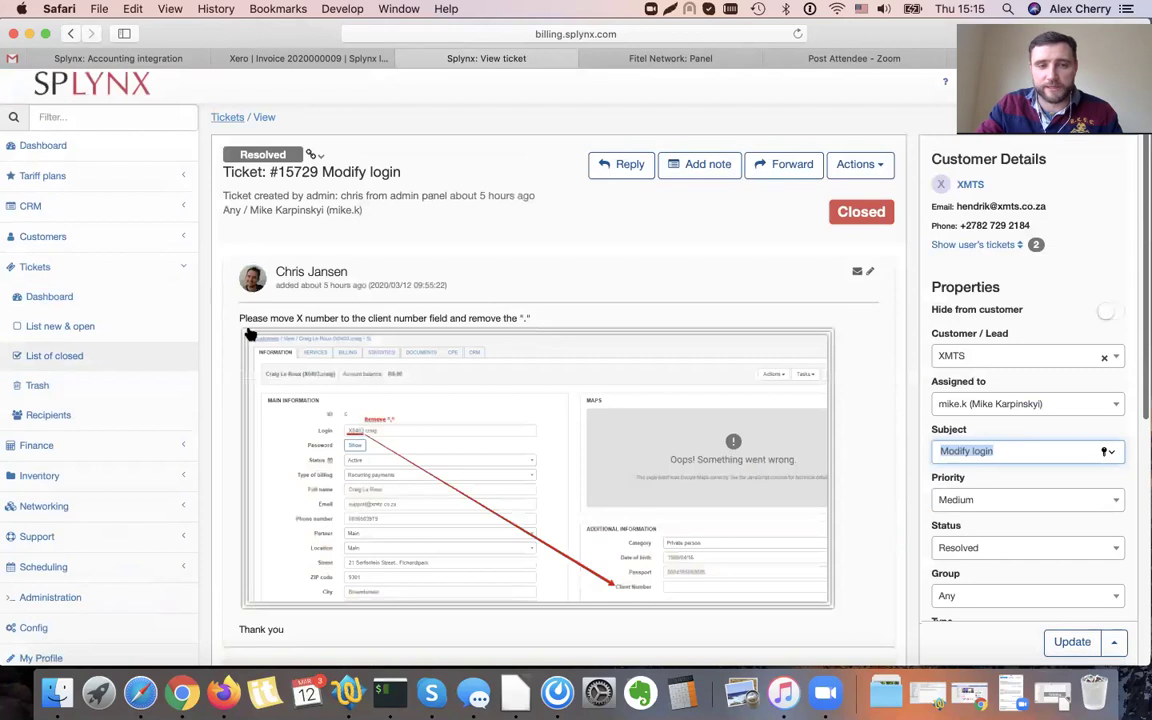
pyautogui.moveTo(257, 265); pyautogui.dragTo(290, 270)
pyautogui.click(542, 329)
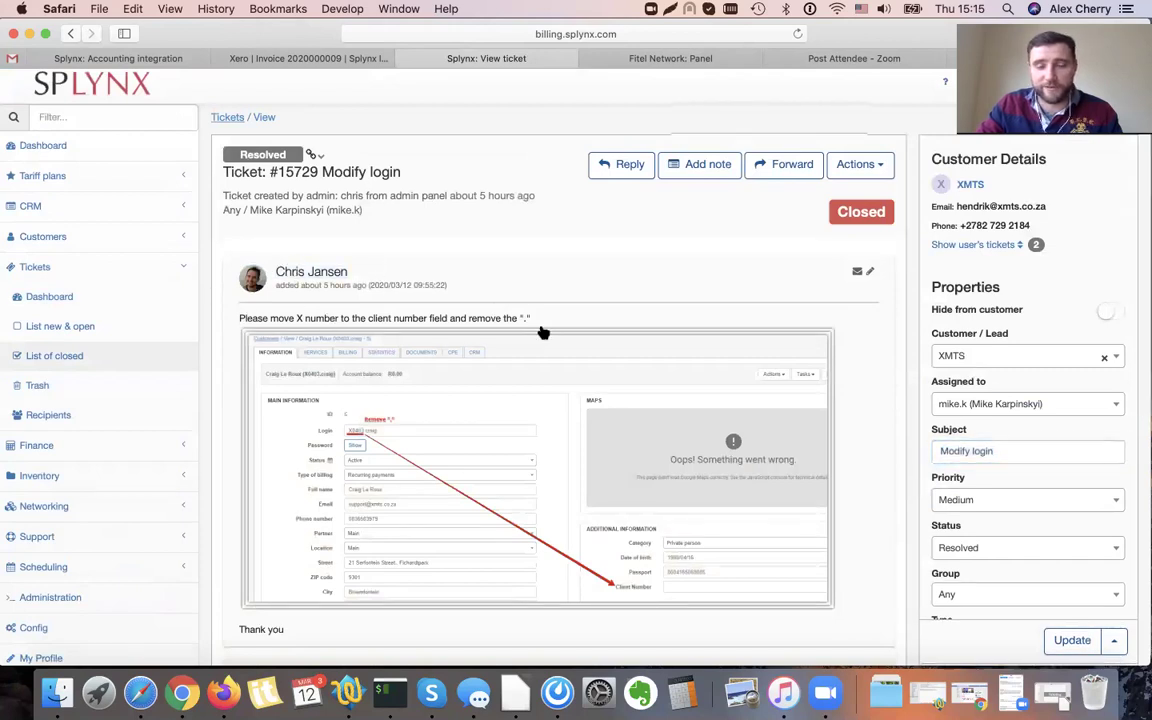
pyautogui.scroll(-2, 542, 329)
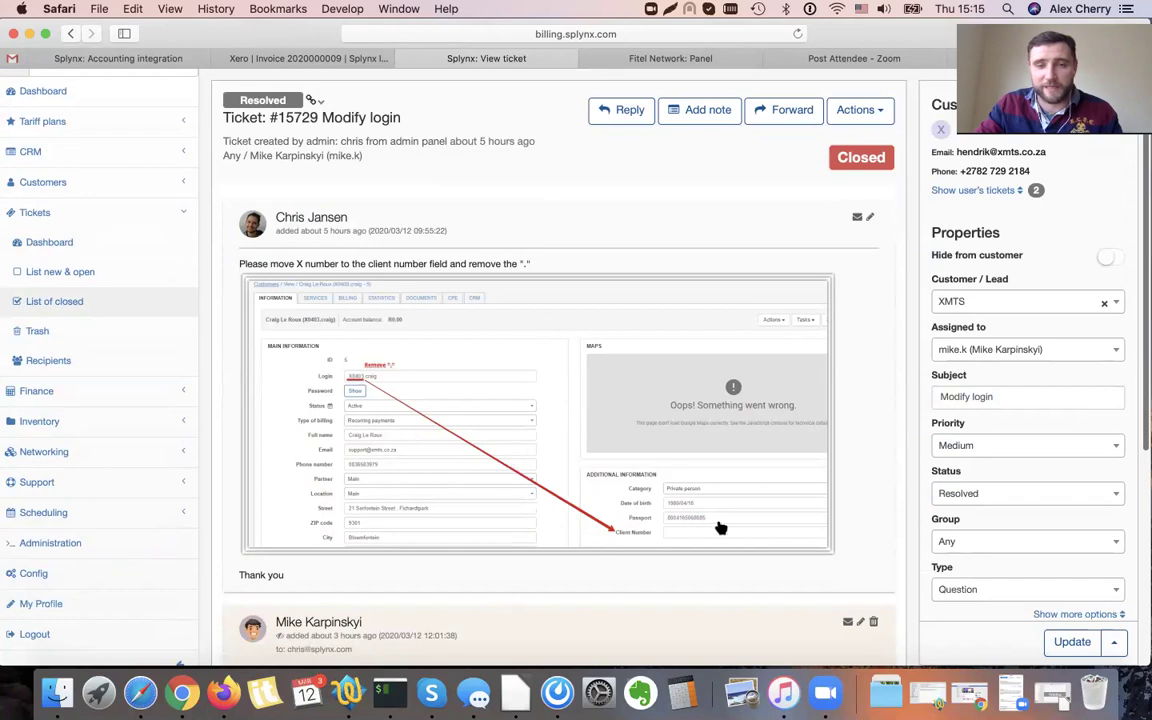
pyautogui.scroll(-6, 600, 420)
pyautogui.scroll(-3, 620, 476)
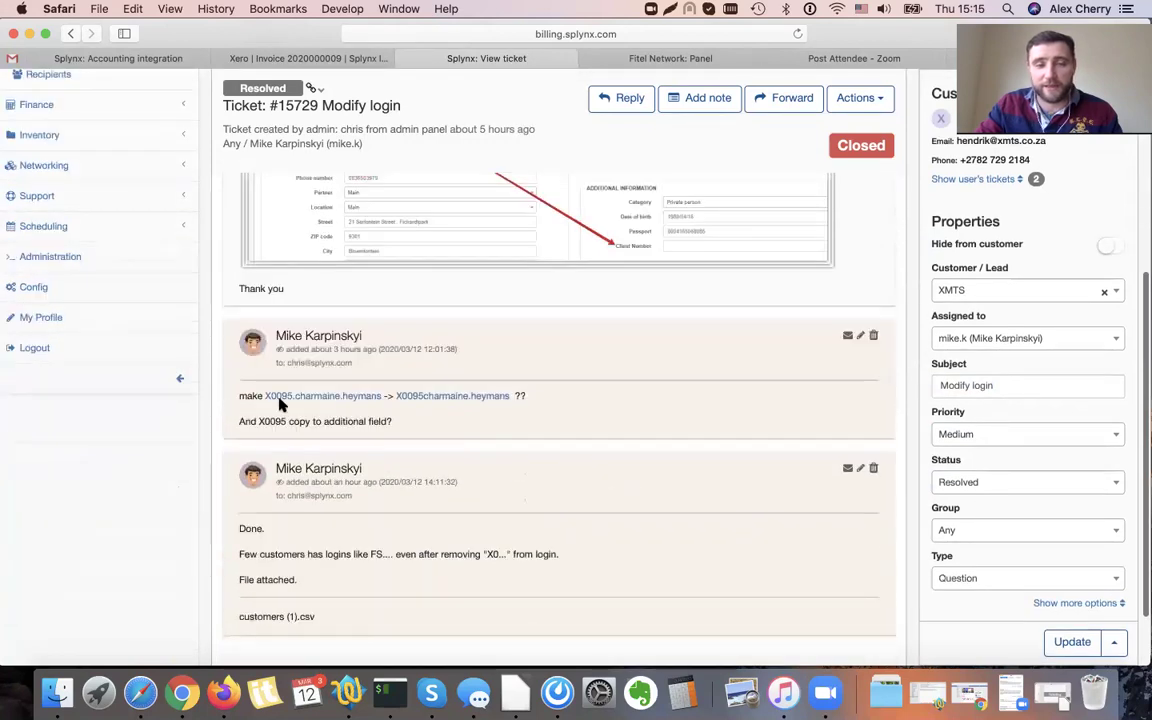
pyautogui.moveTo(275, 336); pyautogui.dragTo(355, 337)
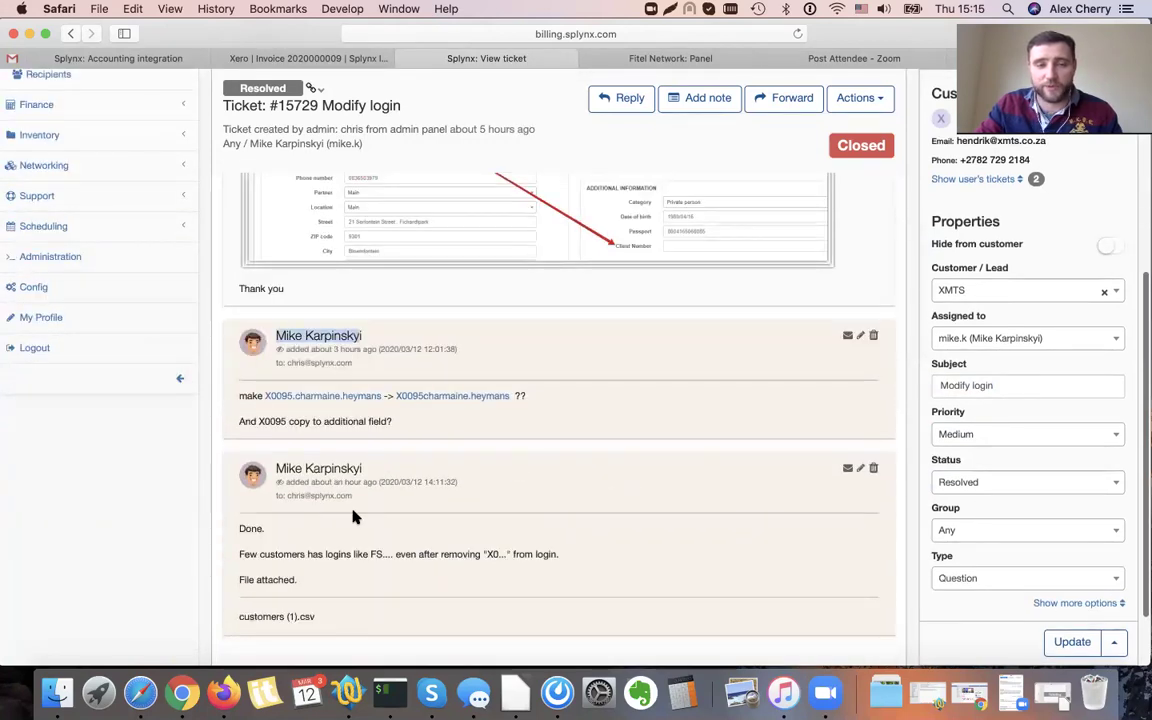
pyautogui.click(300, 474)
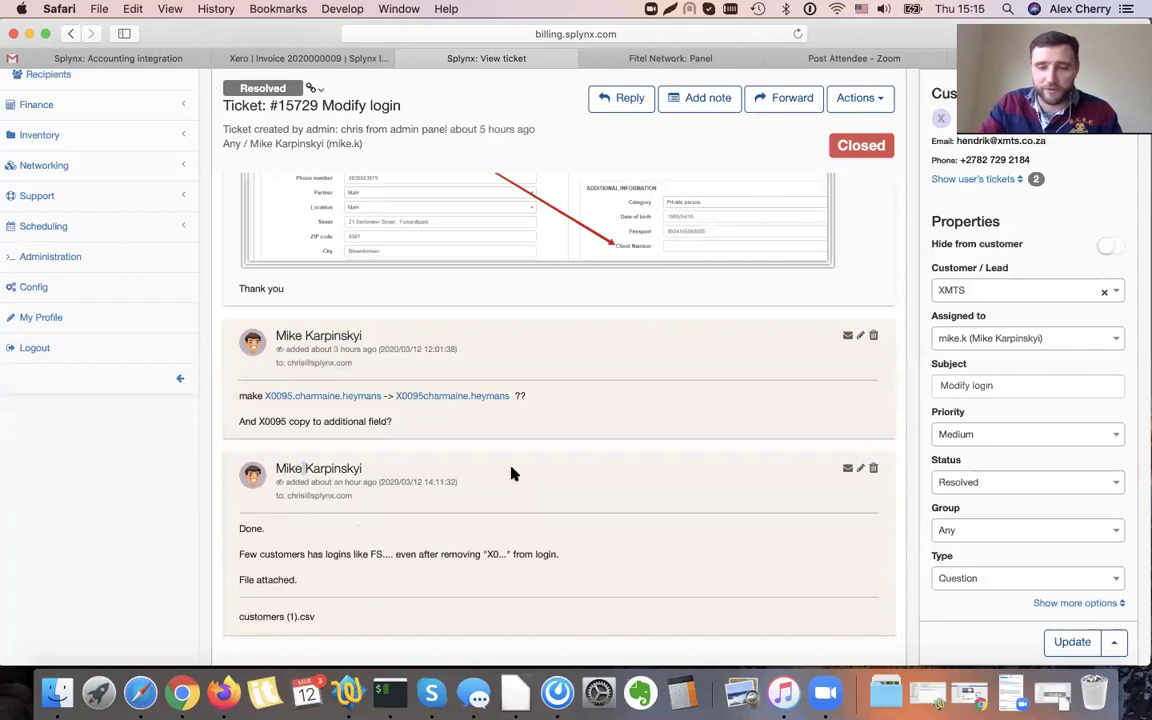
pyautogui.scroll(-2, 658, 545)
pyautogui.scroll(2, 977, 483)
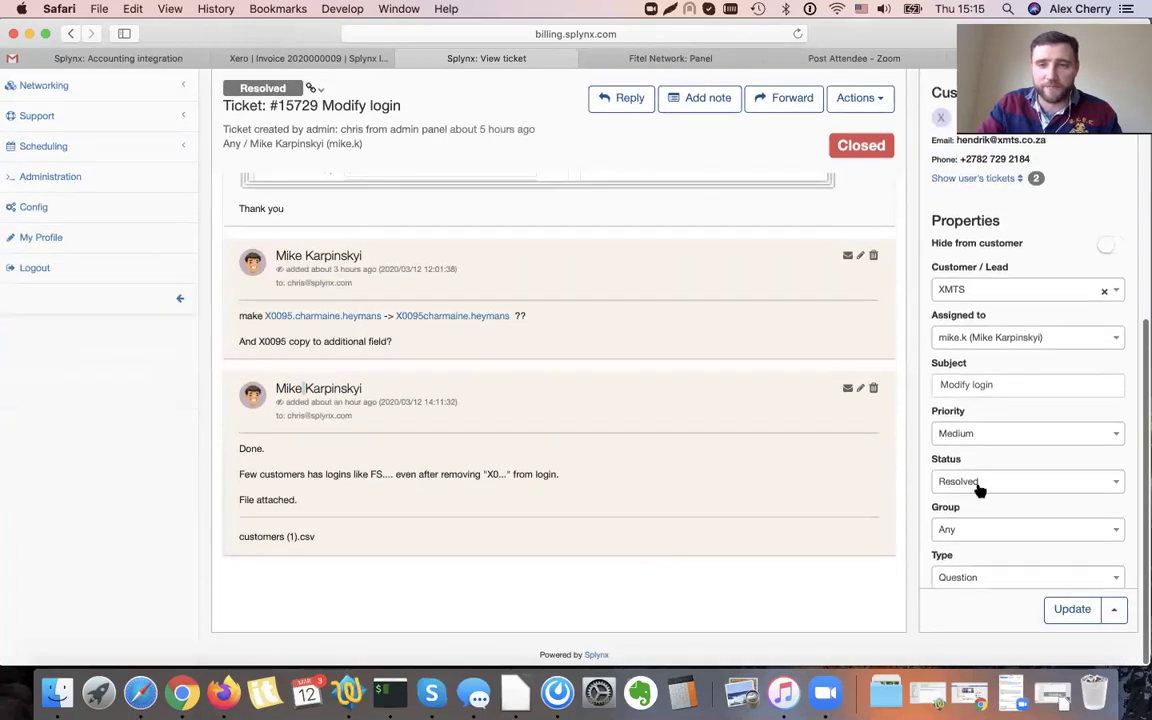
pyautogui.scroll(15, 628, 188)
pyautogui.click(626, 178)
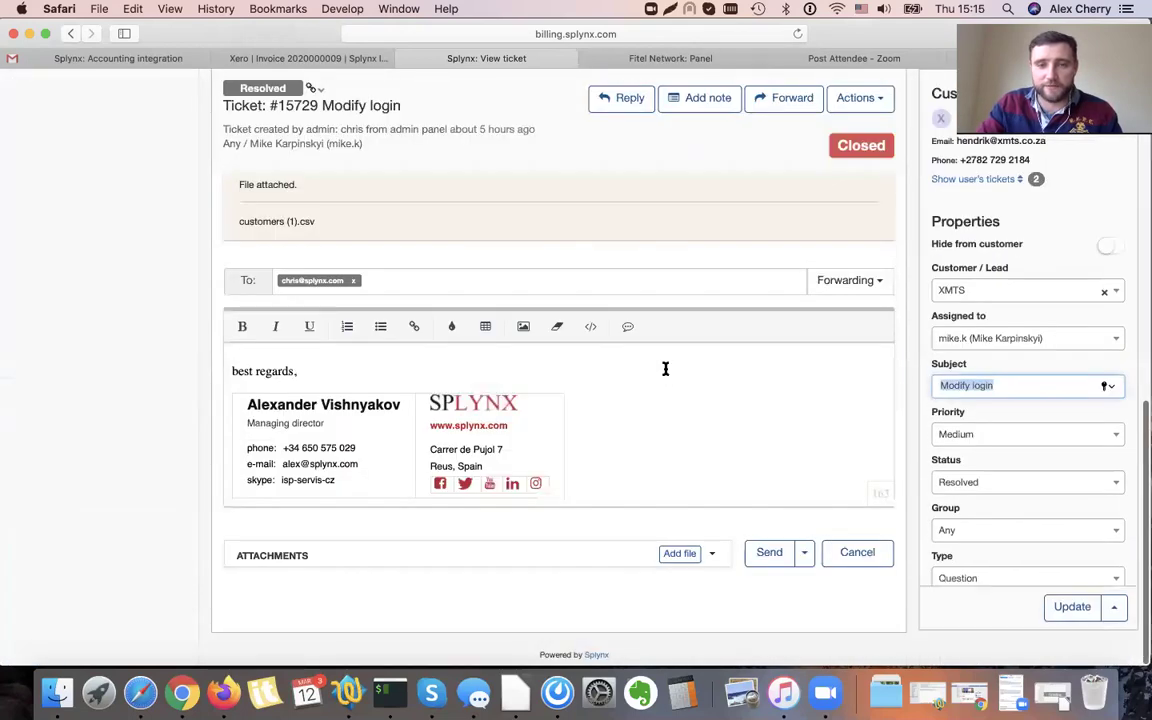
pyautogui.press('Return')
pyautogui.press('Return')
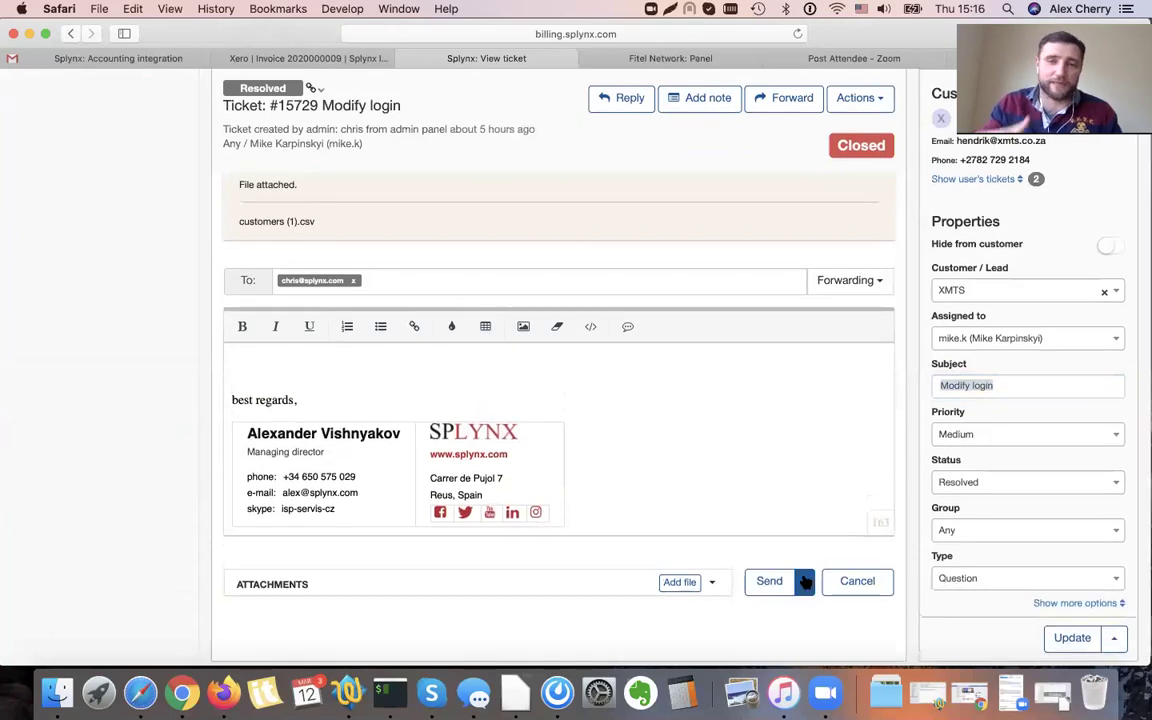
pyautogui.click(860, 583)
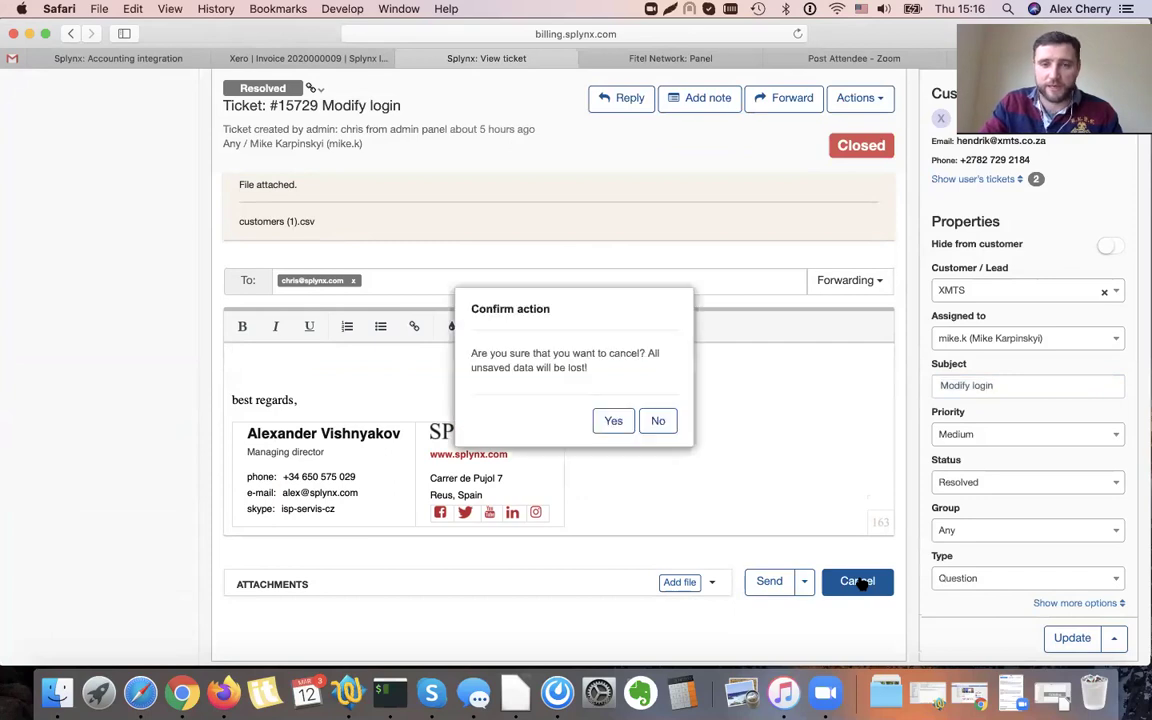
pyautogui.click(658, 420)
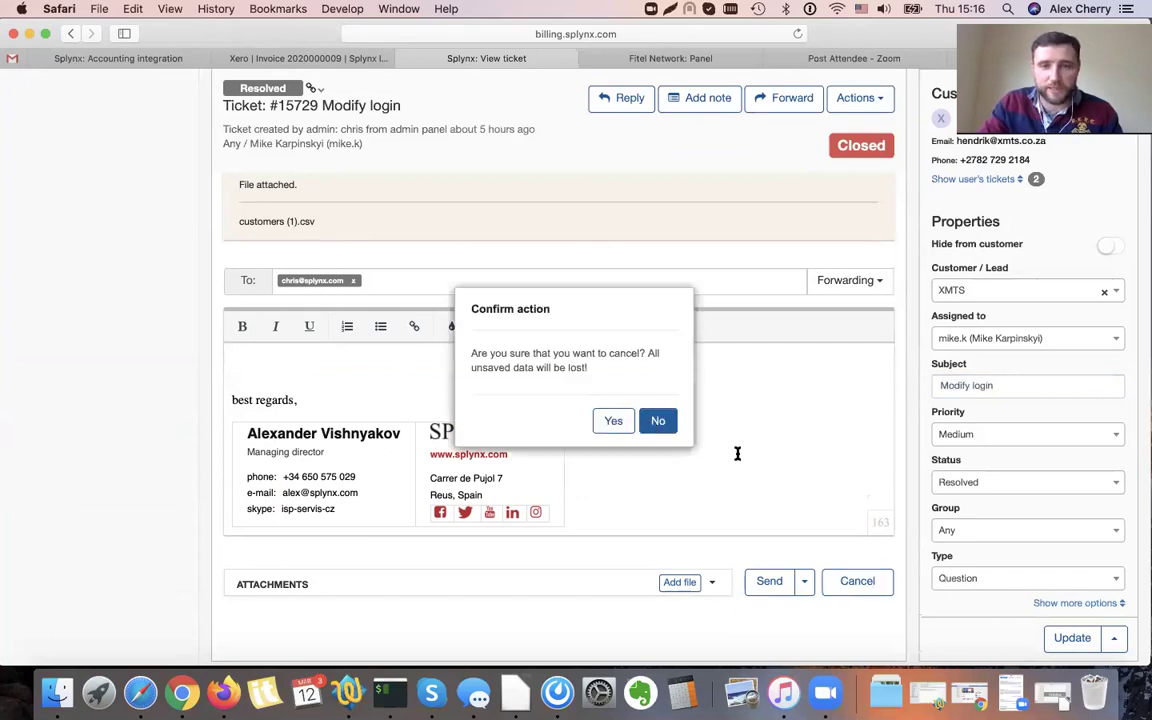
pyautogui.click(856, 581)
pyautogui.click(615, 421)
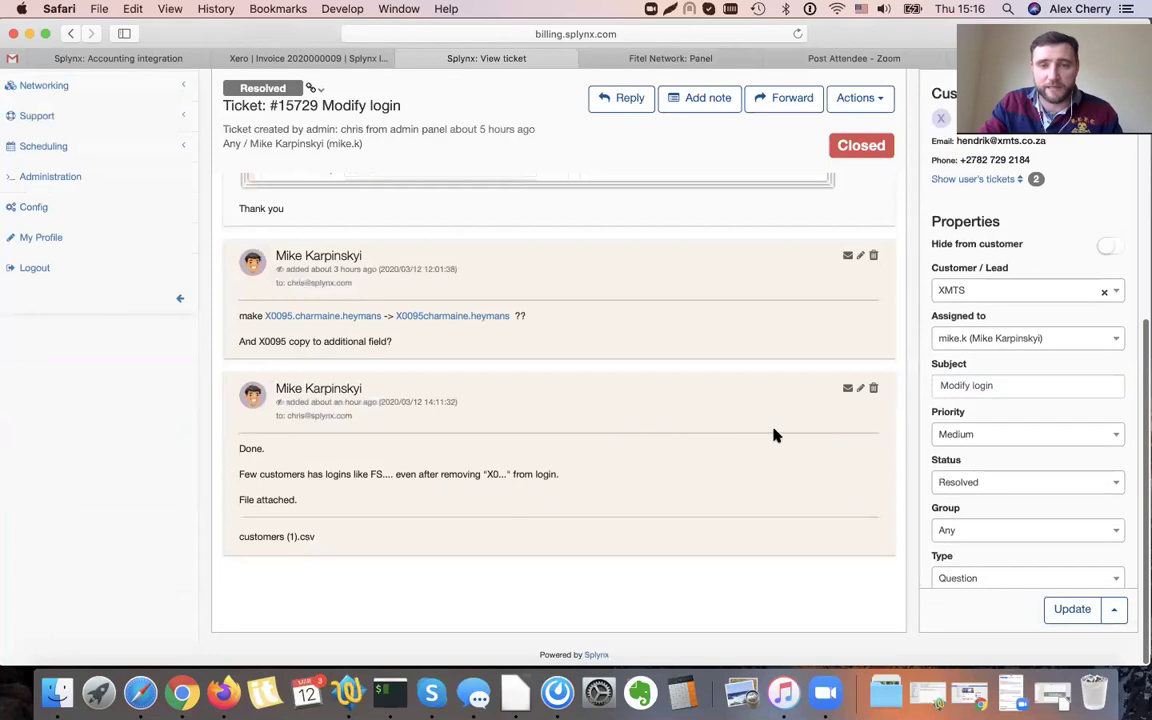
pyautogui.click(878, 170)
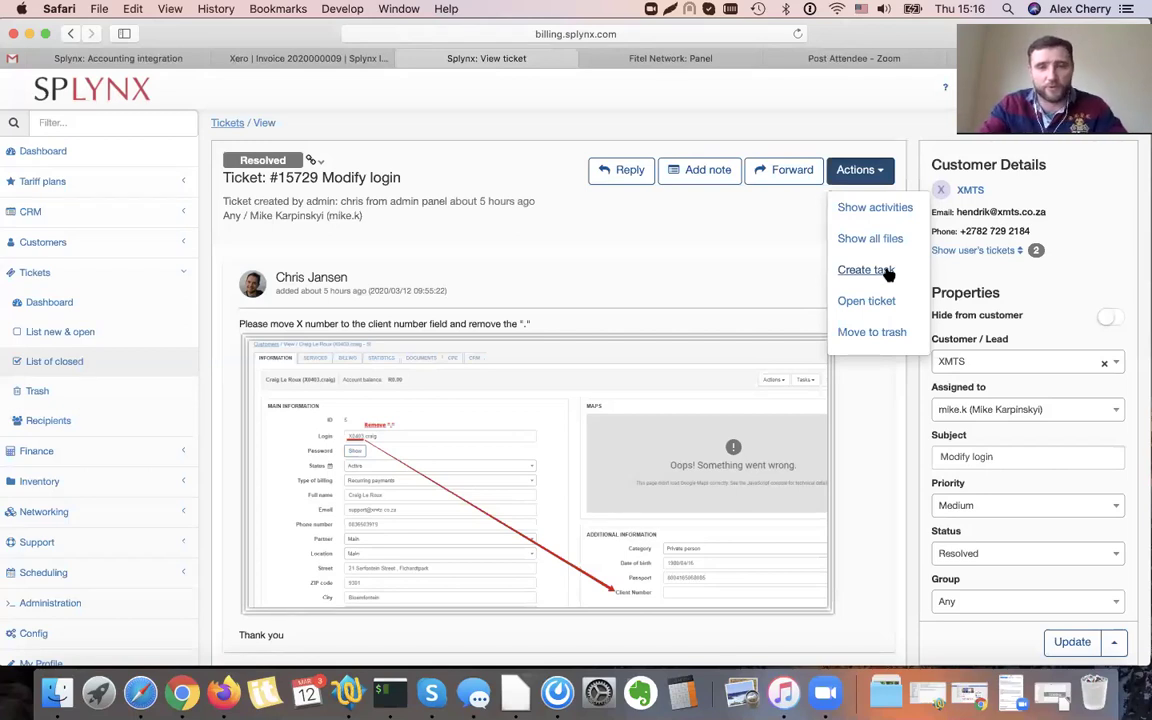
pyautogui.click(57, 271)
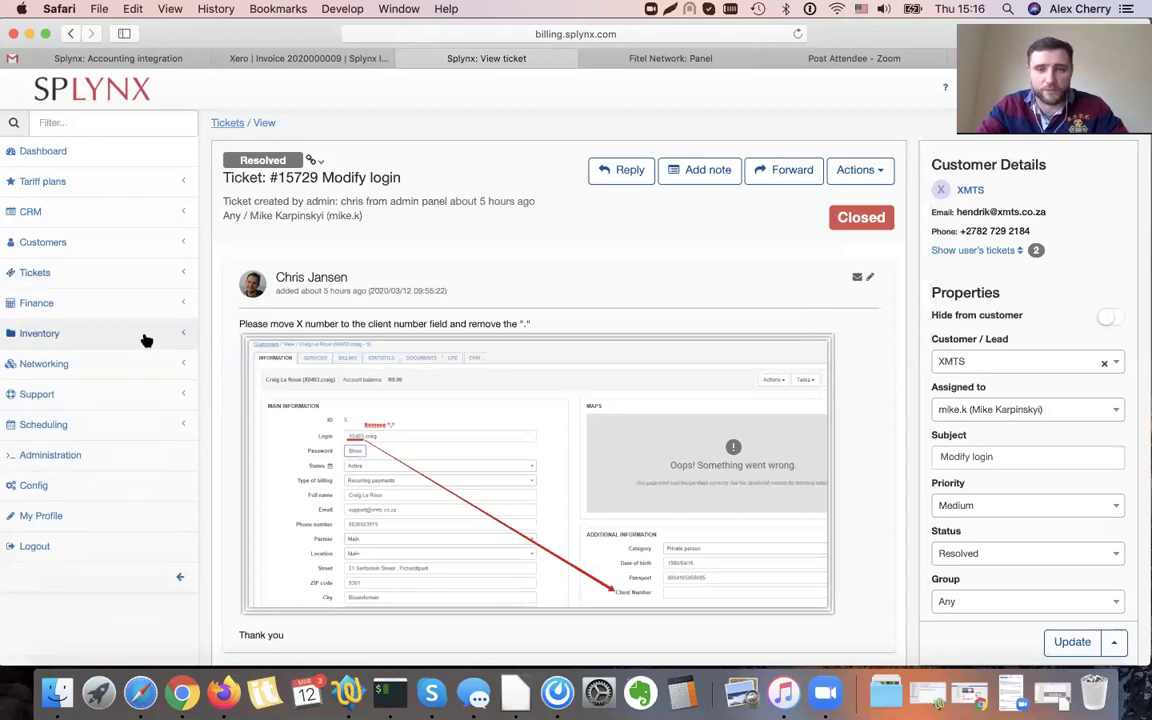
# Go to Administration, confirm leaving the ticket page, and scroll to the Reports section
pyautogui.click(45, 458)
pyautogui.click(633, 421)
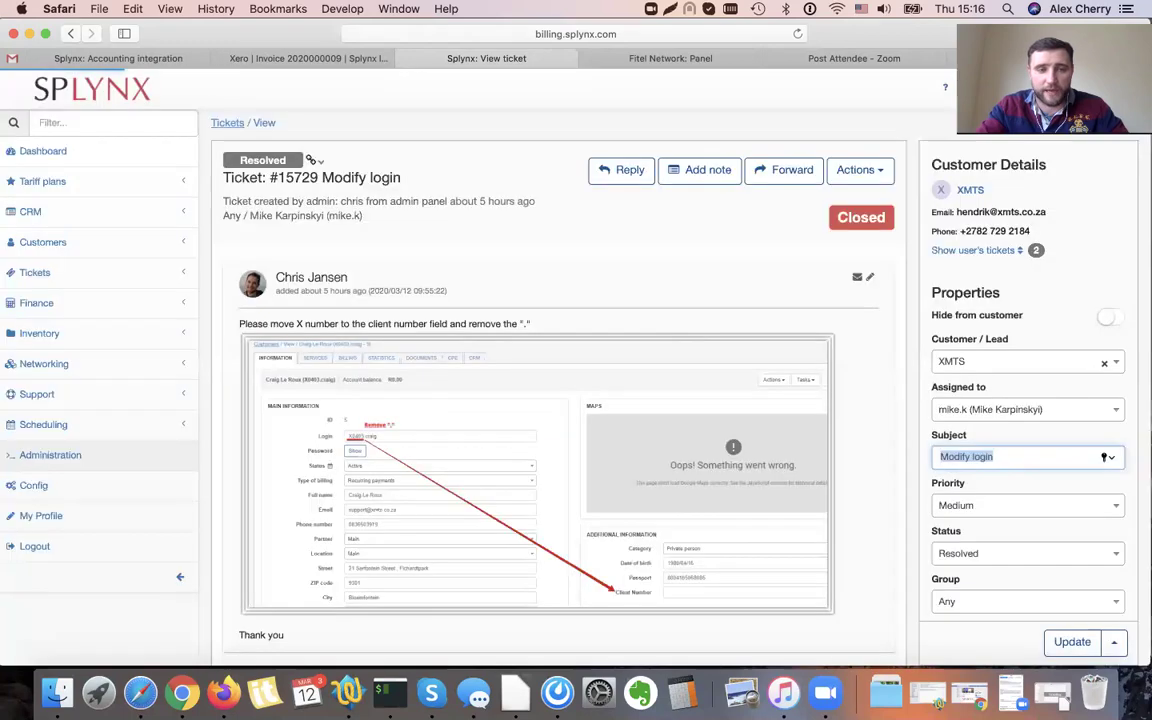
pyautogui.scroll(-5, 890, 278)
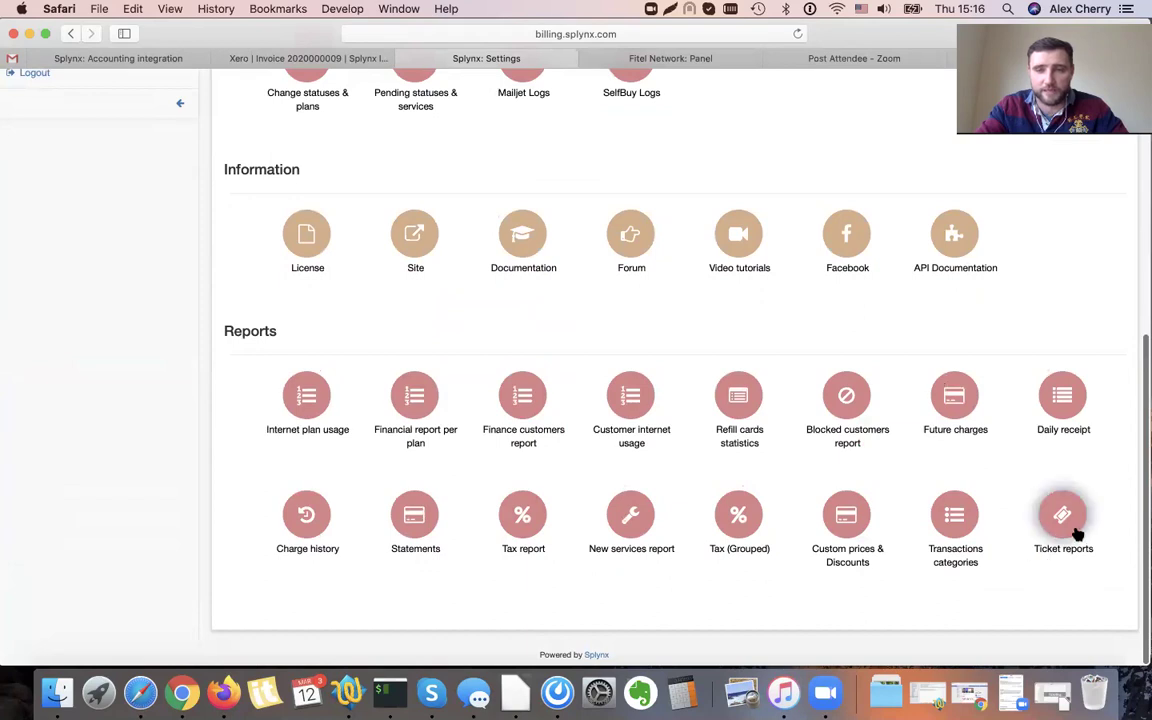
pyautogui.scroll(5, 1070, 535)
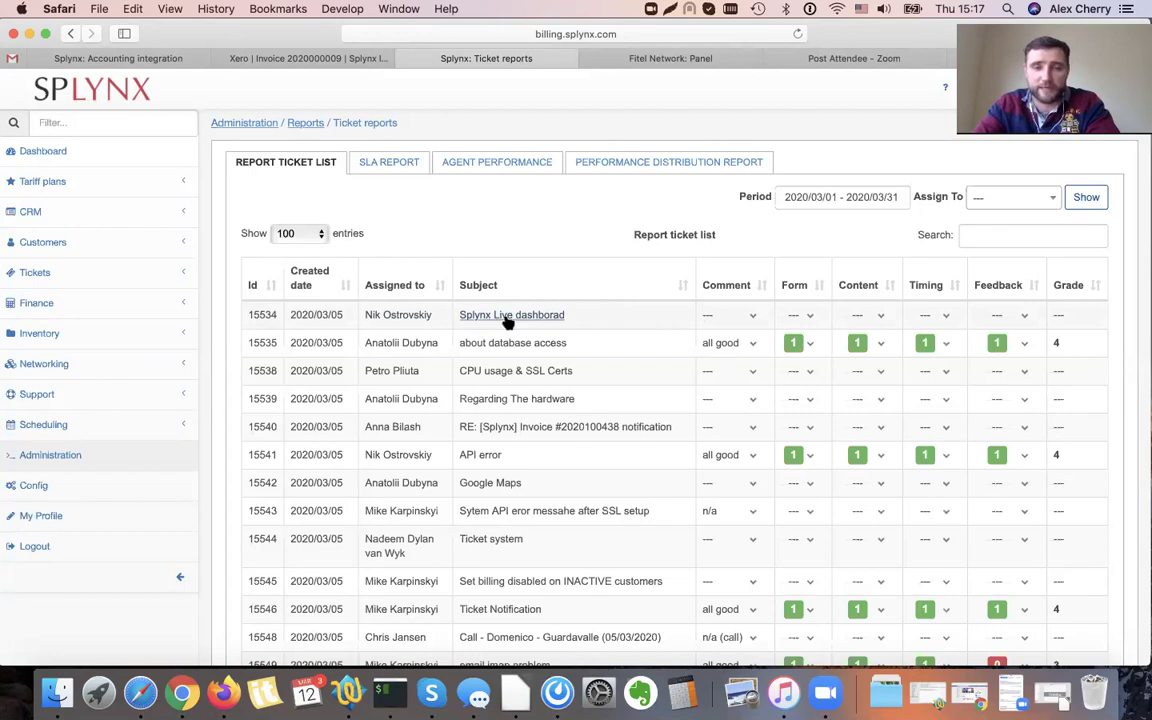
# Write a review comment on ticket 15534 about the impolite answer and the engineer's router mistake
pyautogui.click(738, 317)
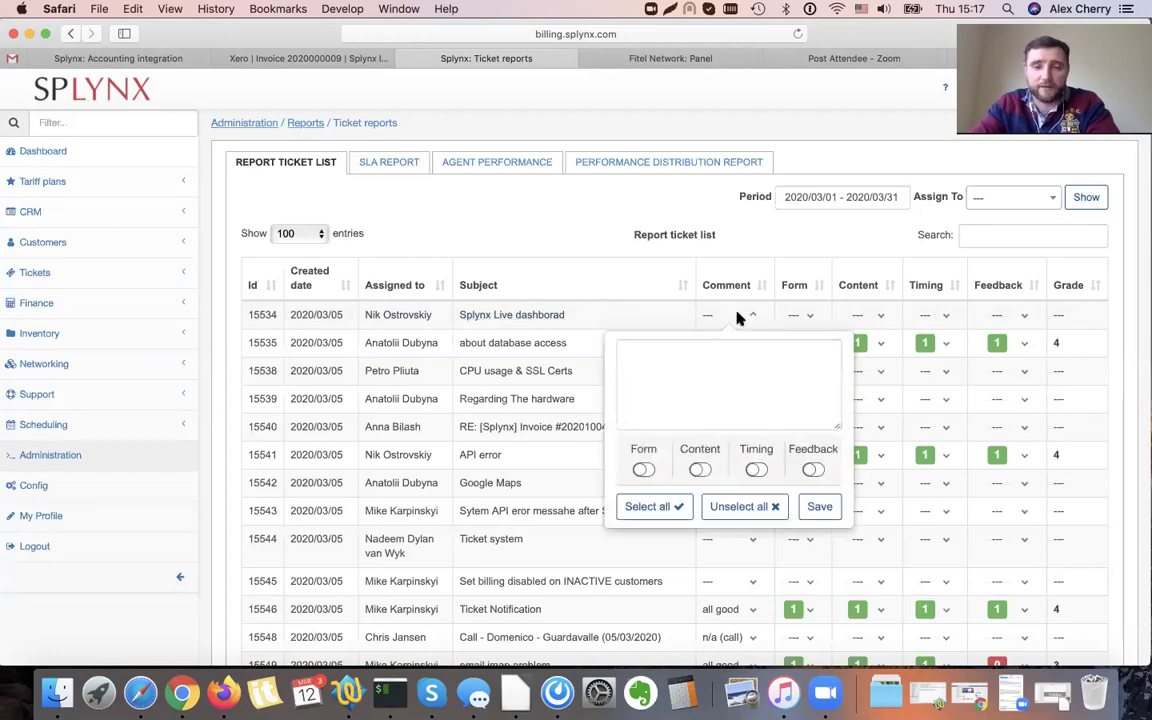
pyautogui.click(699, 372)
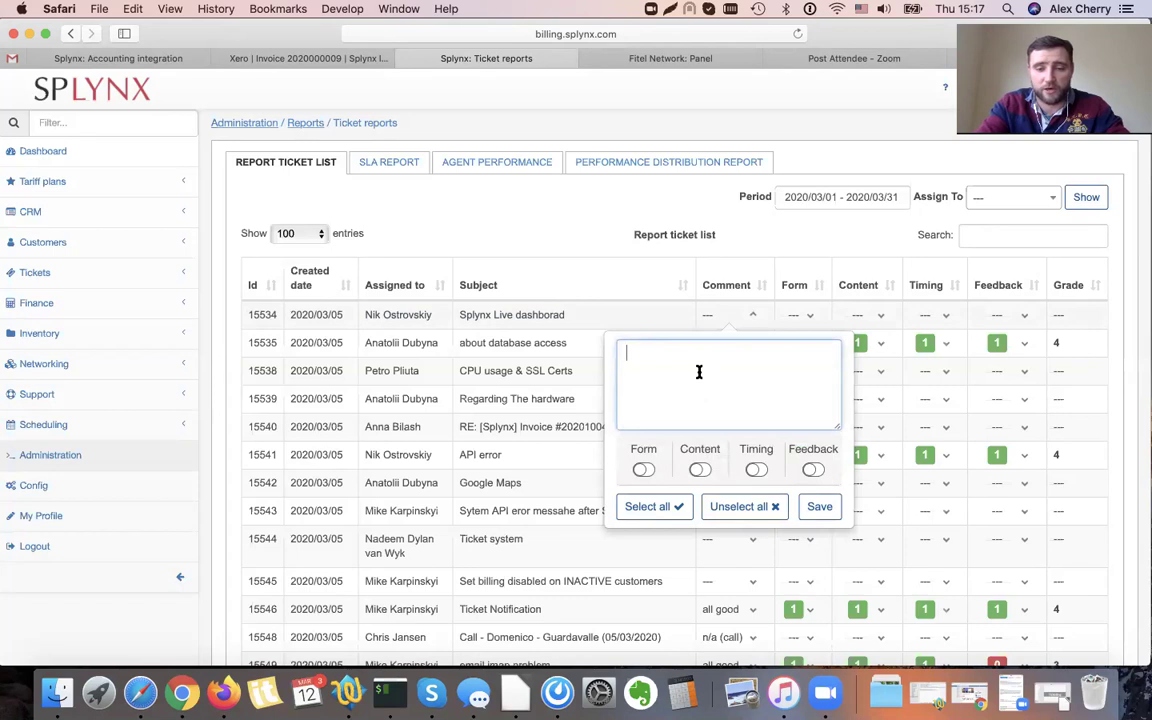
pyautogui.write('Okay, answer wa')
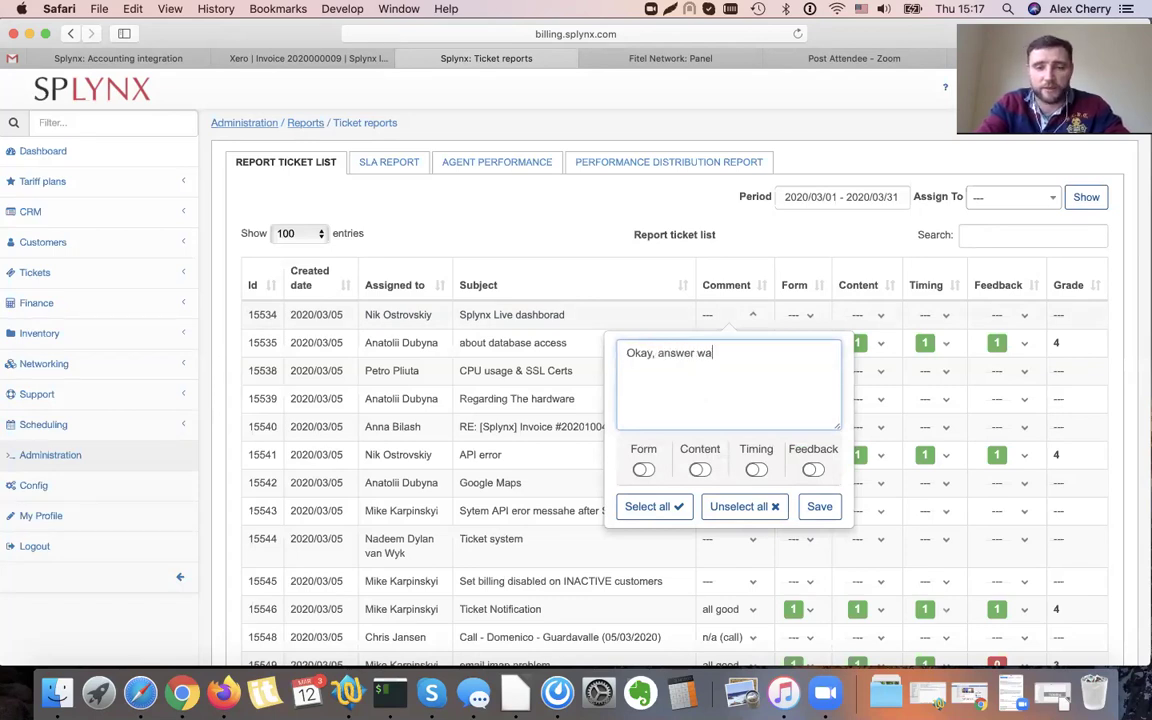
pyautogui.write('s not that pol')
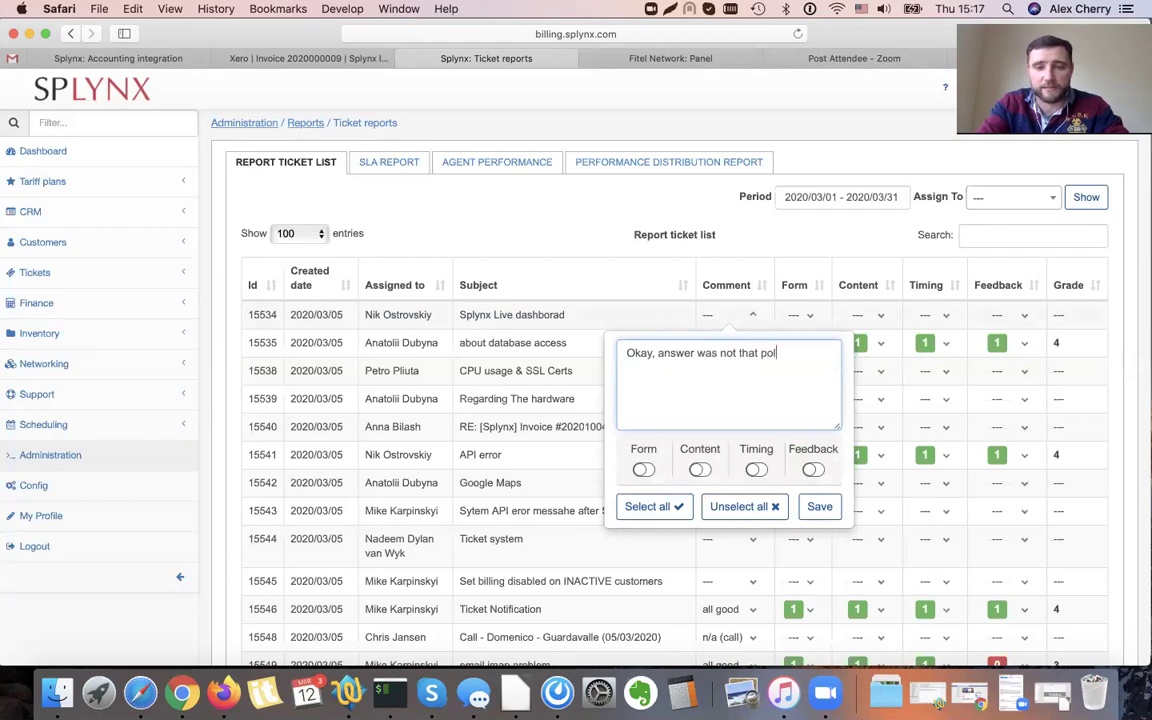
pyautogui.write('ite, plea')
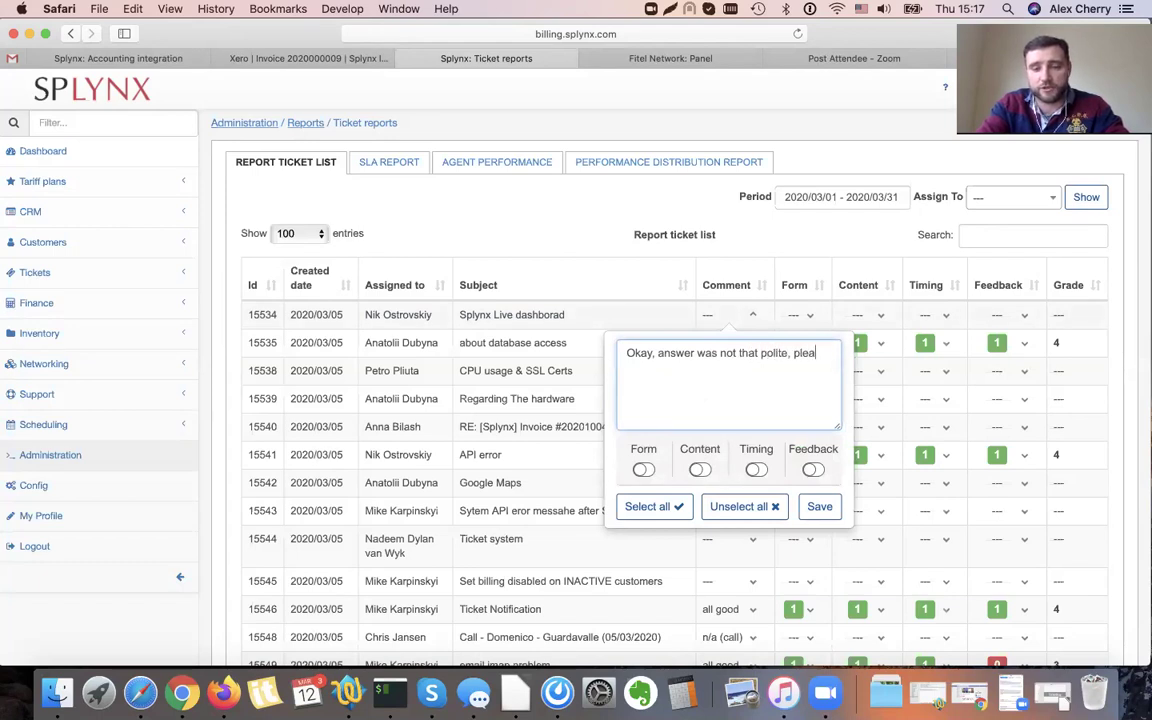
pyautogui.write('se check a')
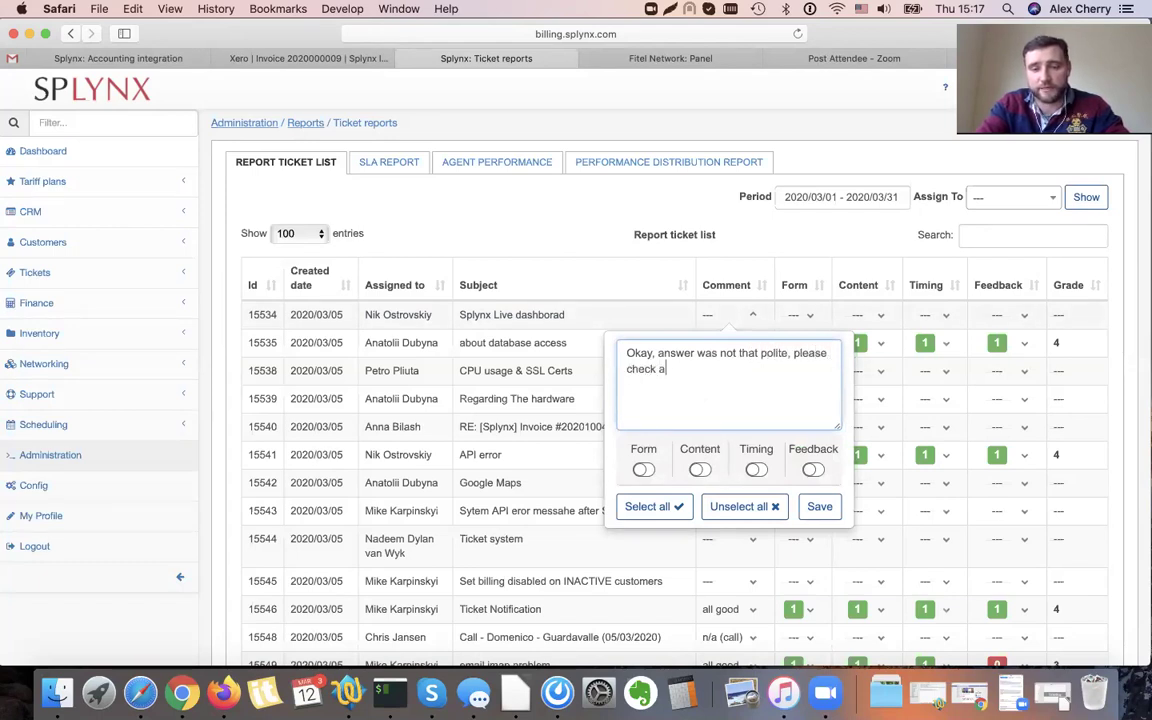
pyautogui.write('nd discuss.')
pyautogui.press('Return')
pyautogui.write('Router was cha')
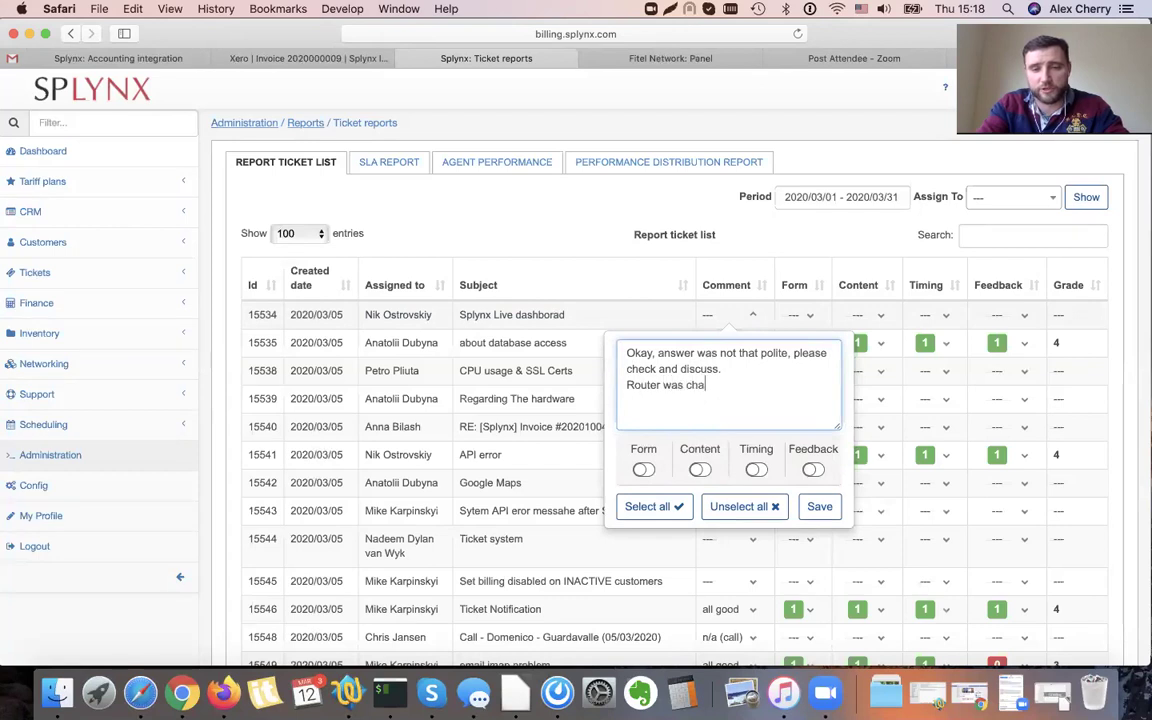
pyautogui.write('nged 2 time ')
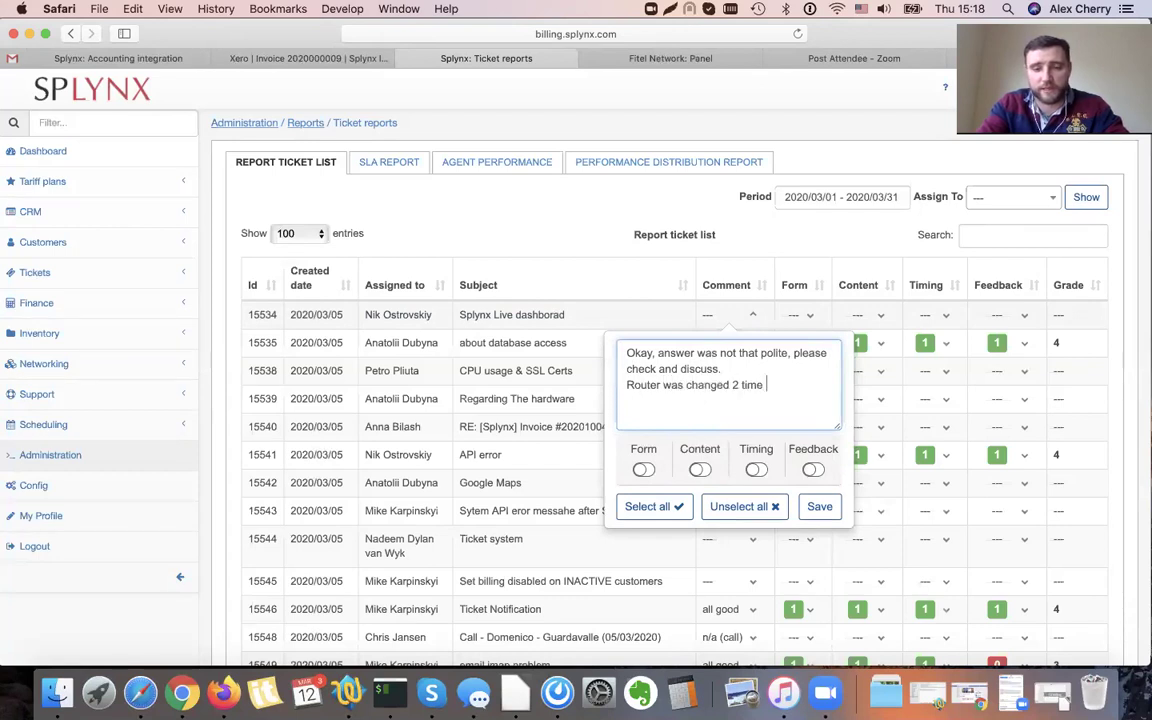
pyautogui.write('incorrectly, mist')
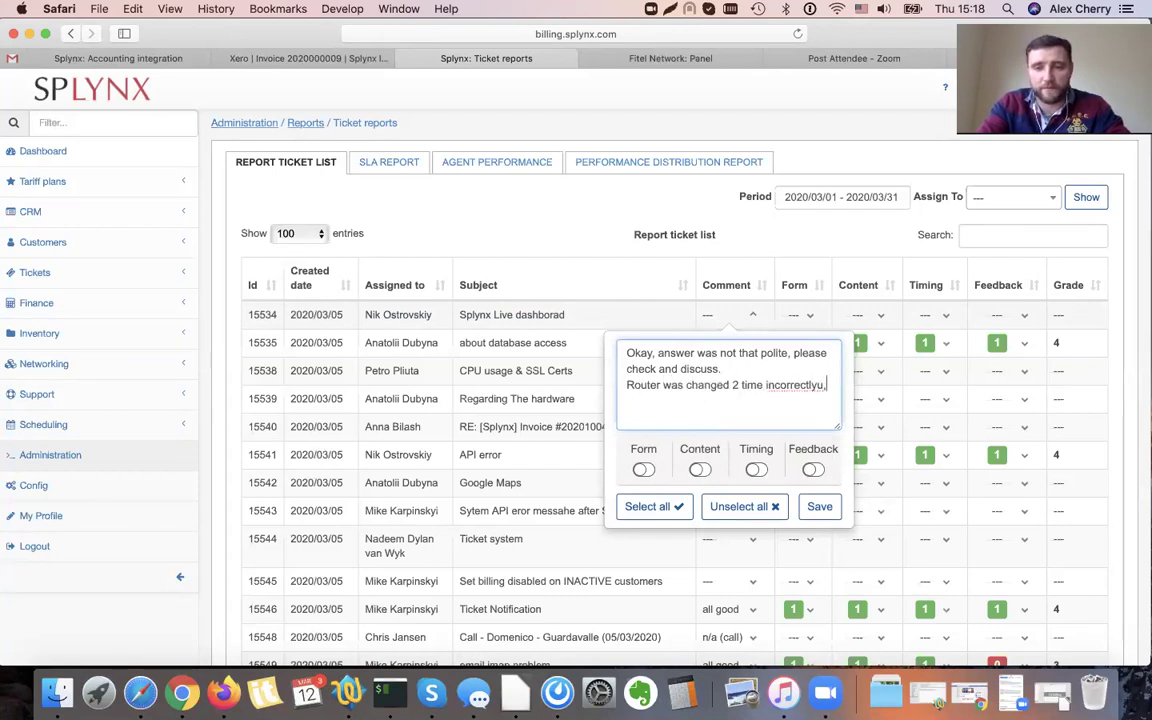
pyautogui.write('ake of inge')
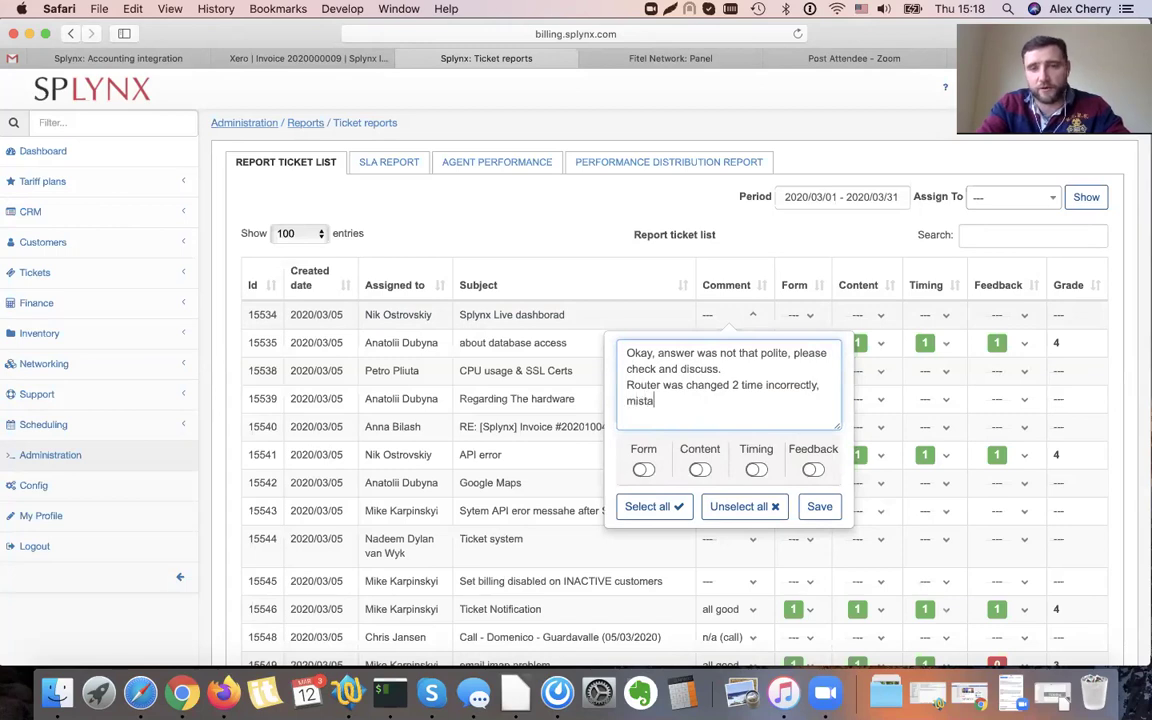
pyautogui.press('BackSpace')
pyautogui.press('BackSpace')
pyautogui.press('BackSpace')
pyautogui.press('BackSpace')
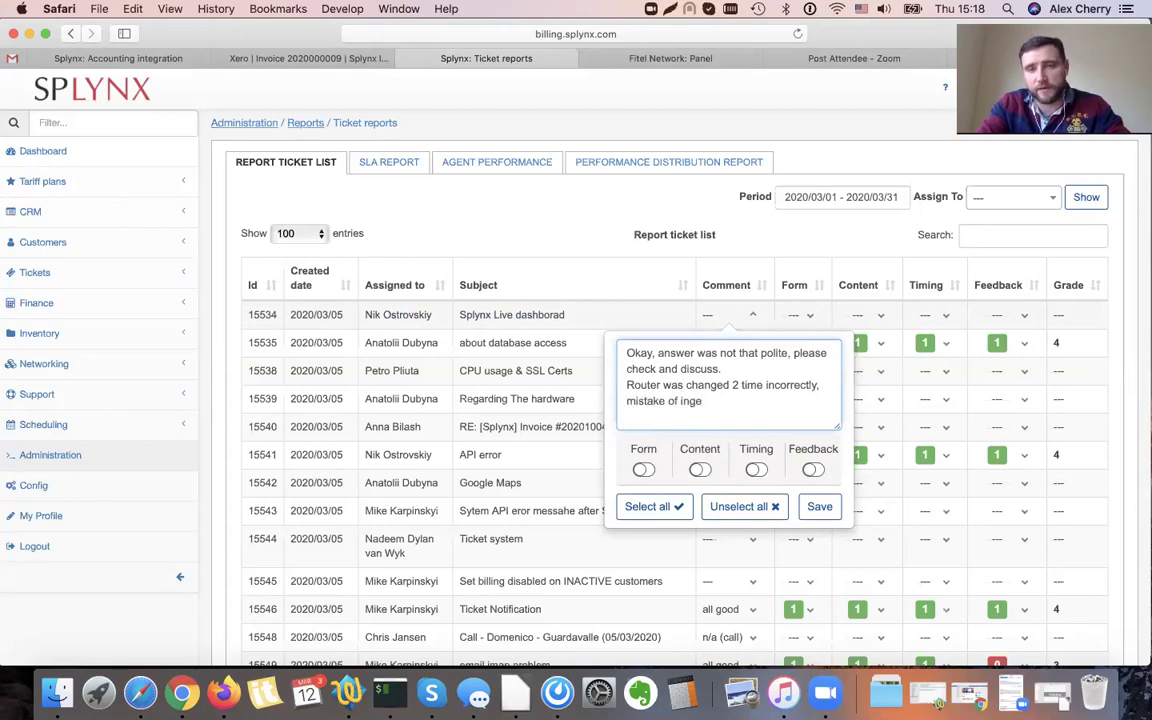
pyautogui.write('engi')
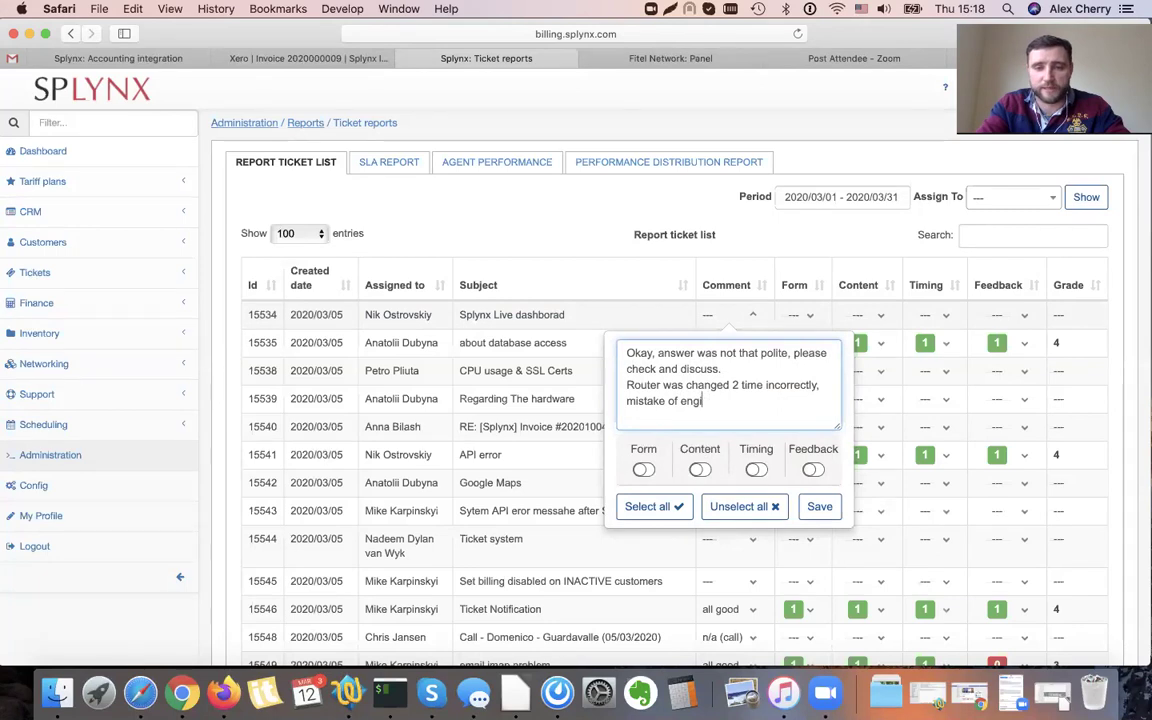
pyautogui.write('neer')
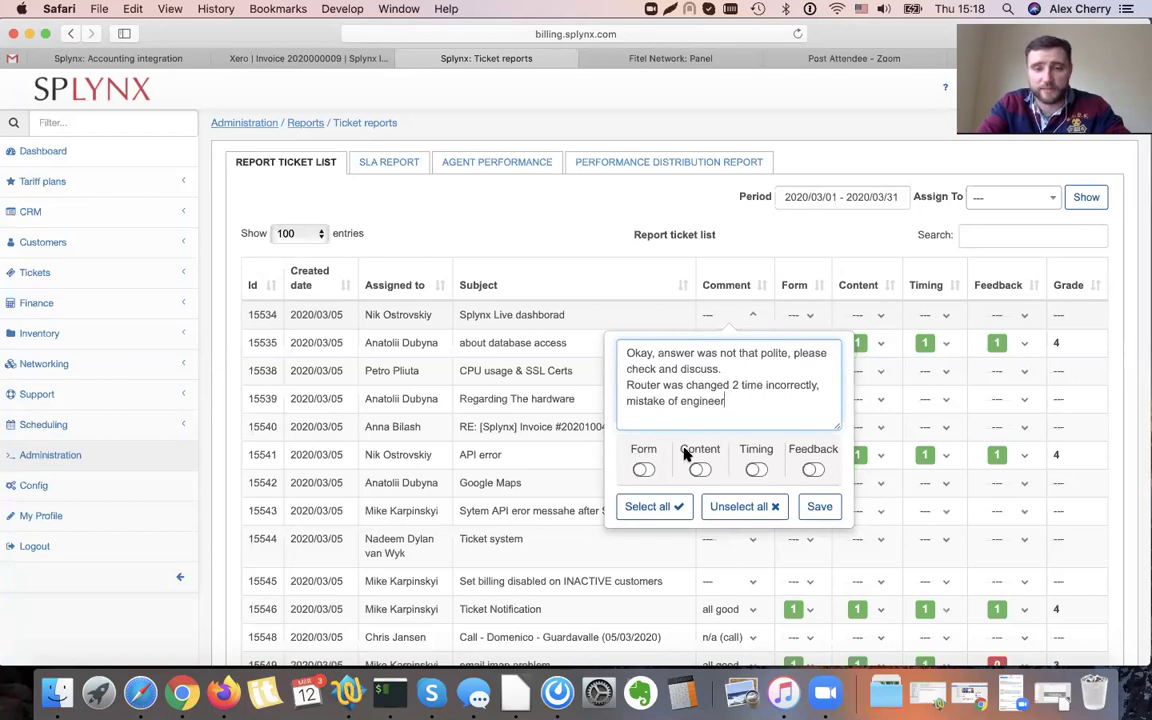
pyautogui.doubleClick(690, 368)
pyautogui.click(681, 368)
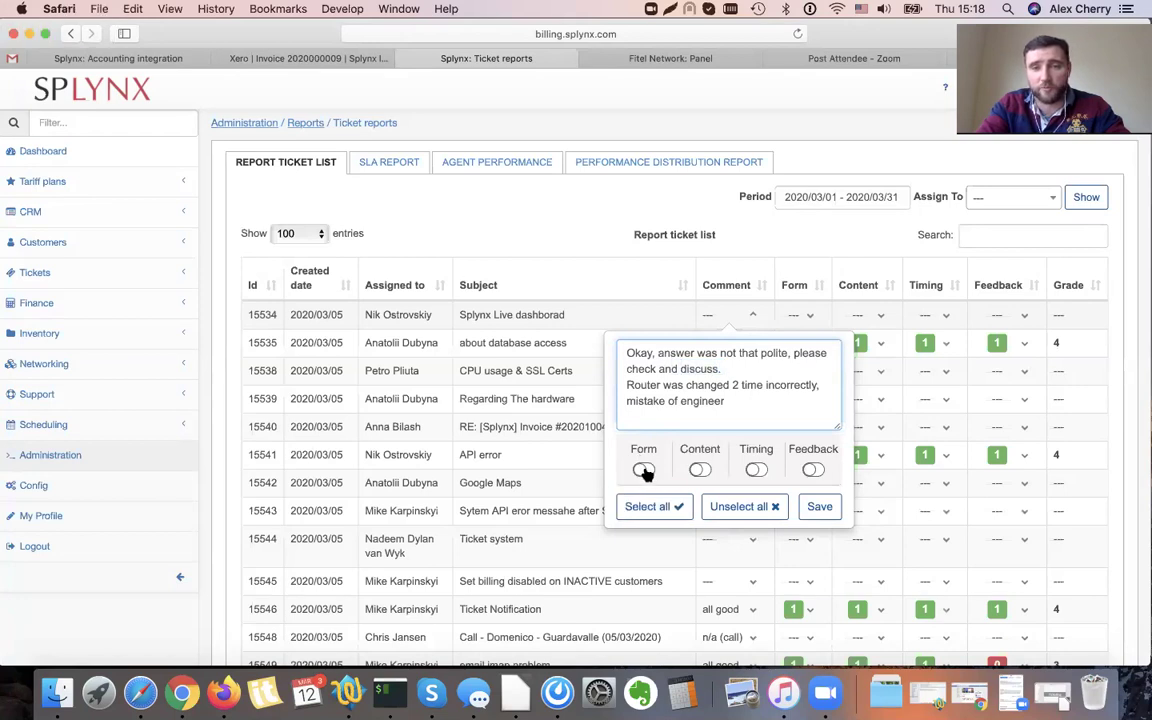
# Mark the Timing and Feedback criteria as met and save the ticket review
pyautogui.click(643, 470)
pyautogui.click(756, 470)
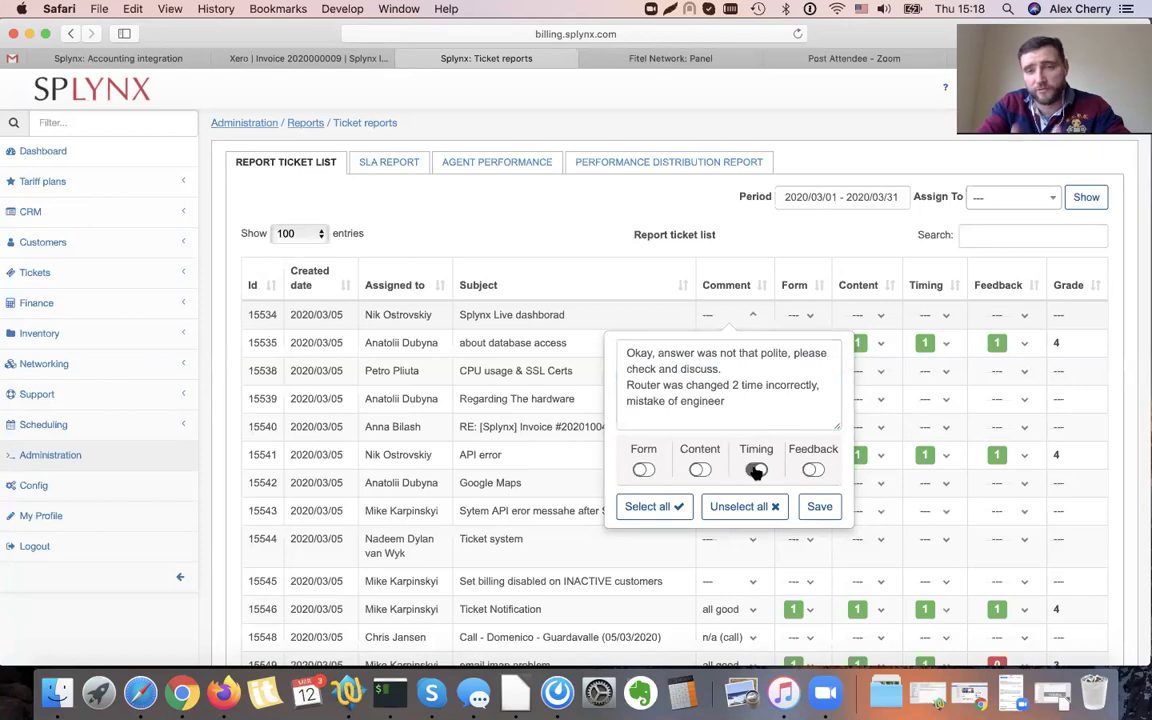
pyautogui.click(813, 471)
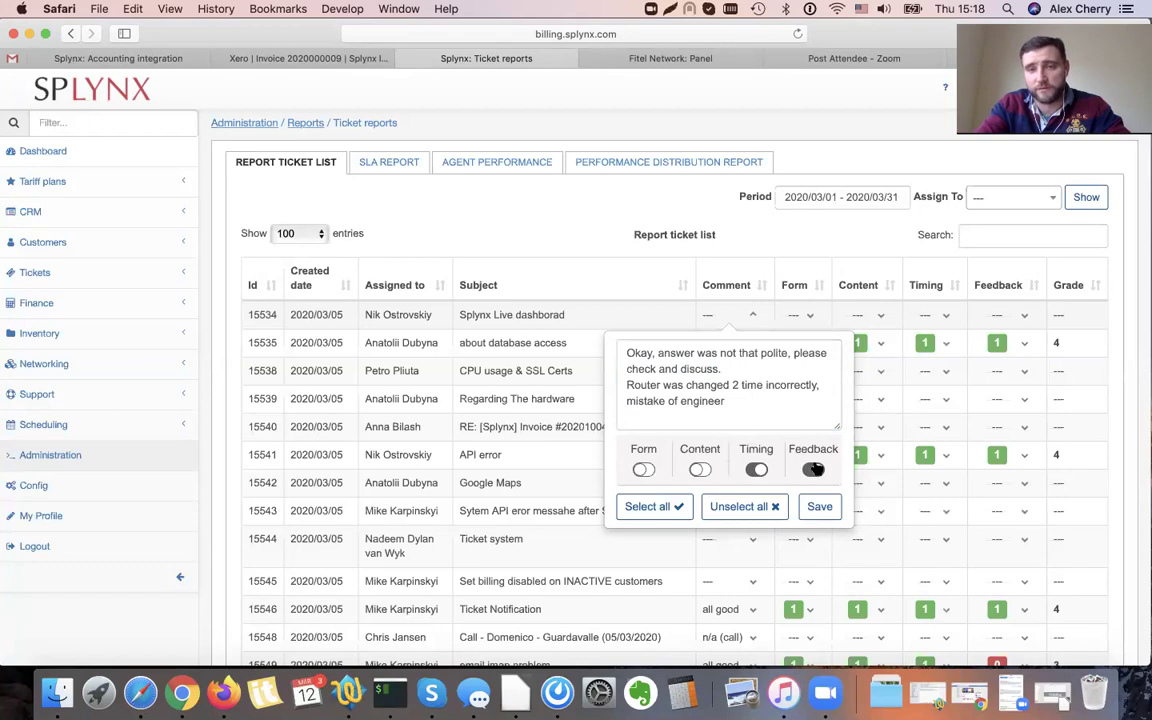
pyautogui.click(819, 506)
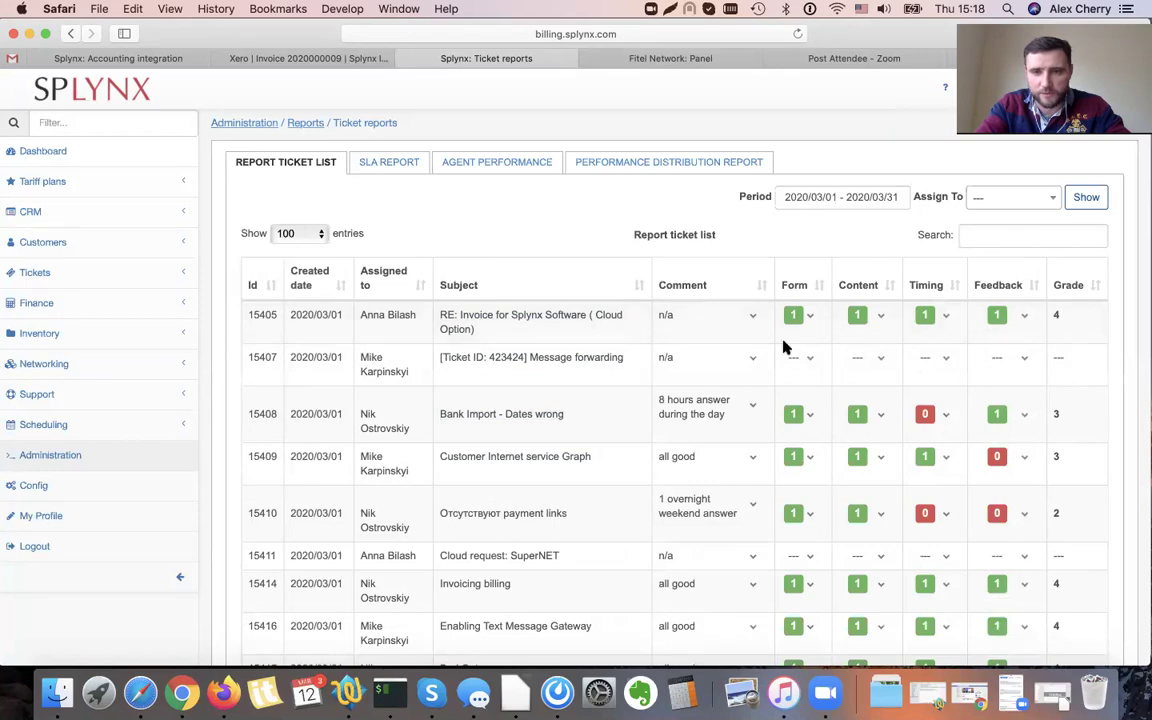
pyautogui.scroll(-3, 767, 350)
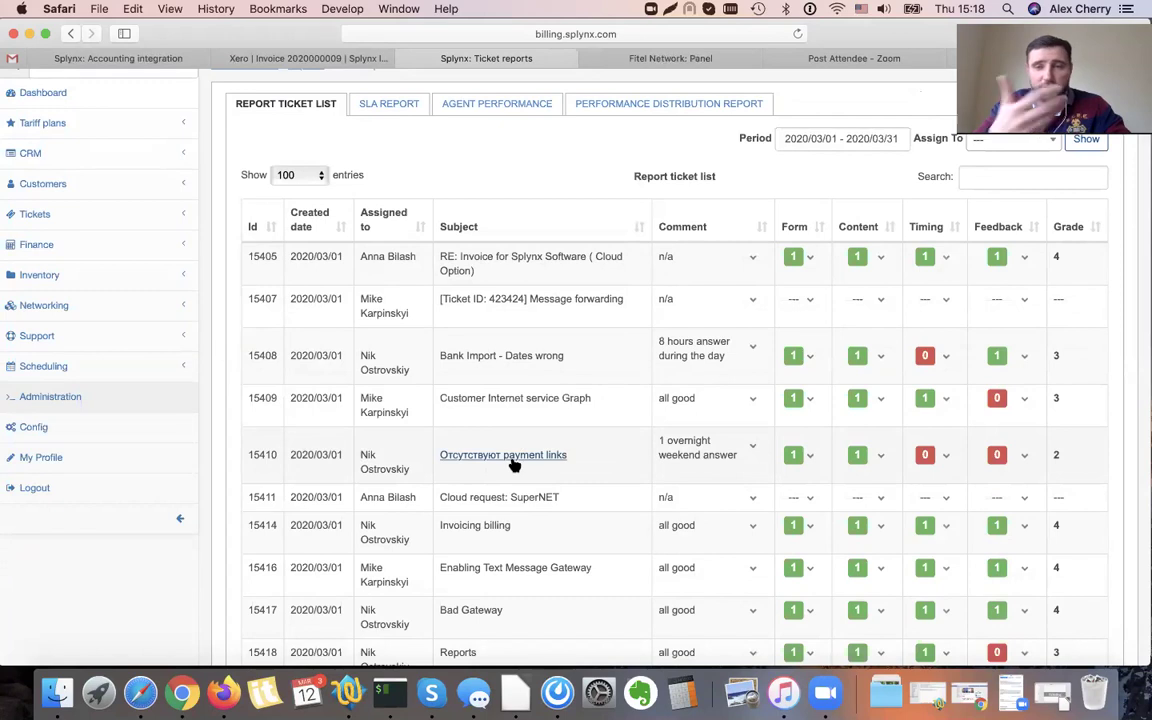
pyautogui.click(508, 300)
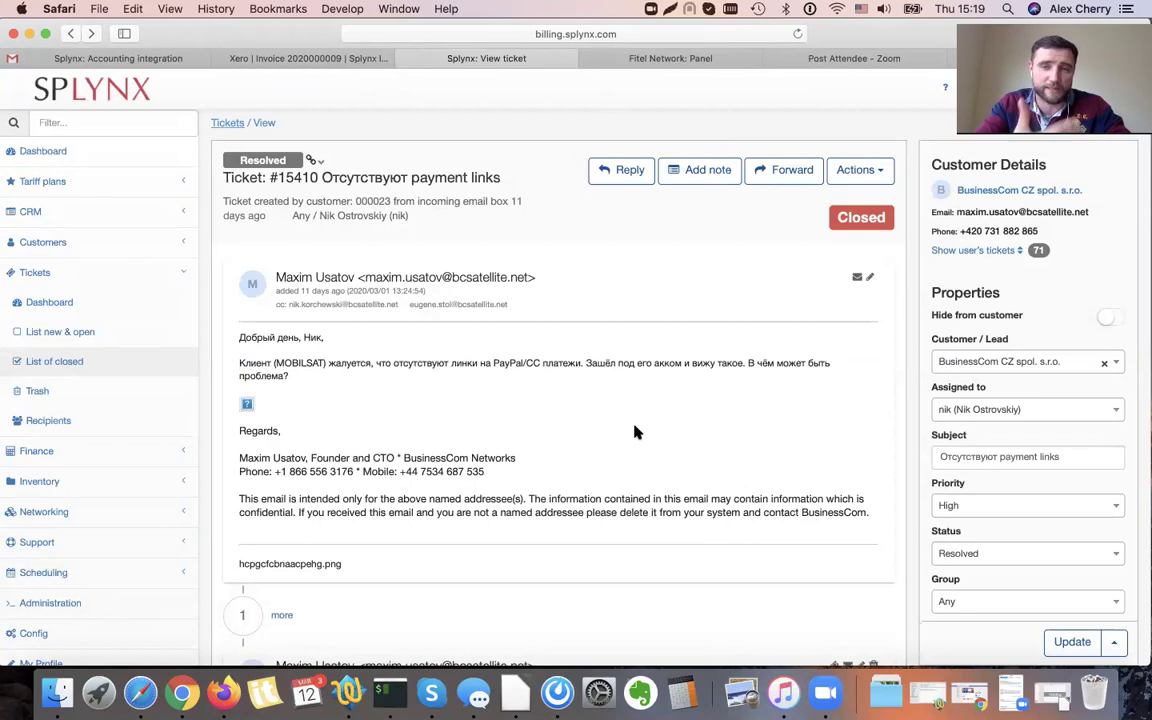
pyautogui.click(68, 31)
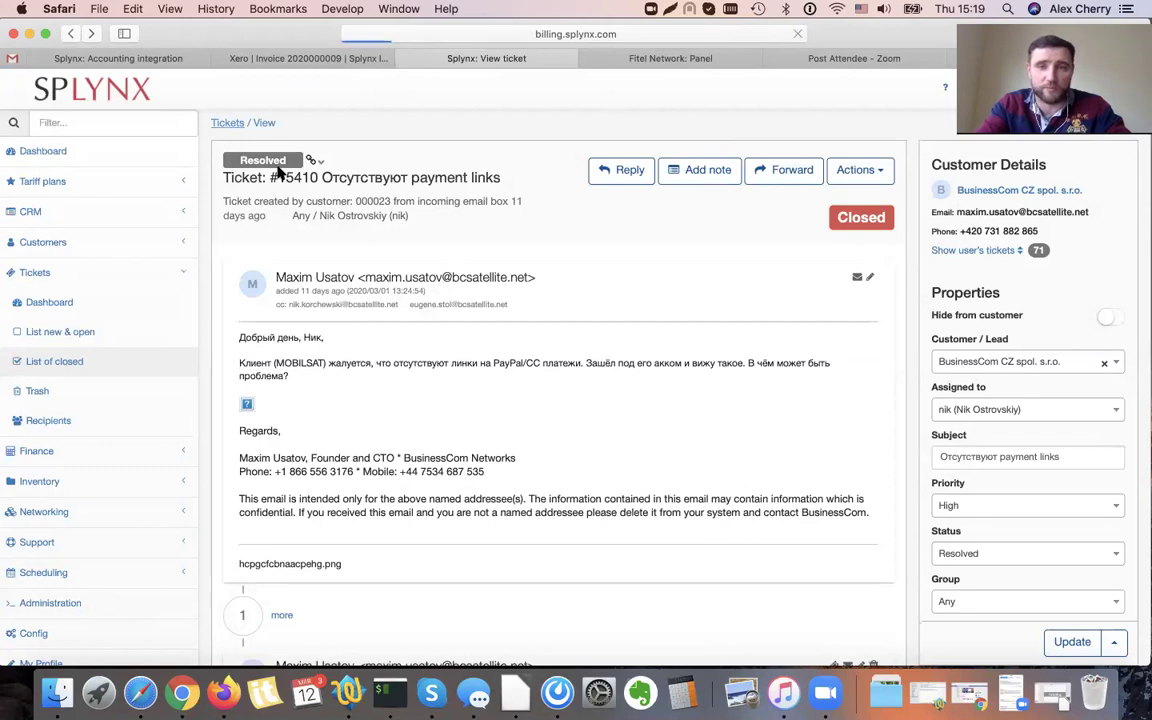
pyautogui.click(69, 34)
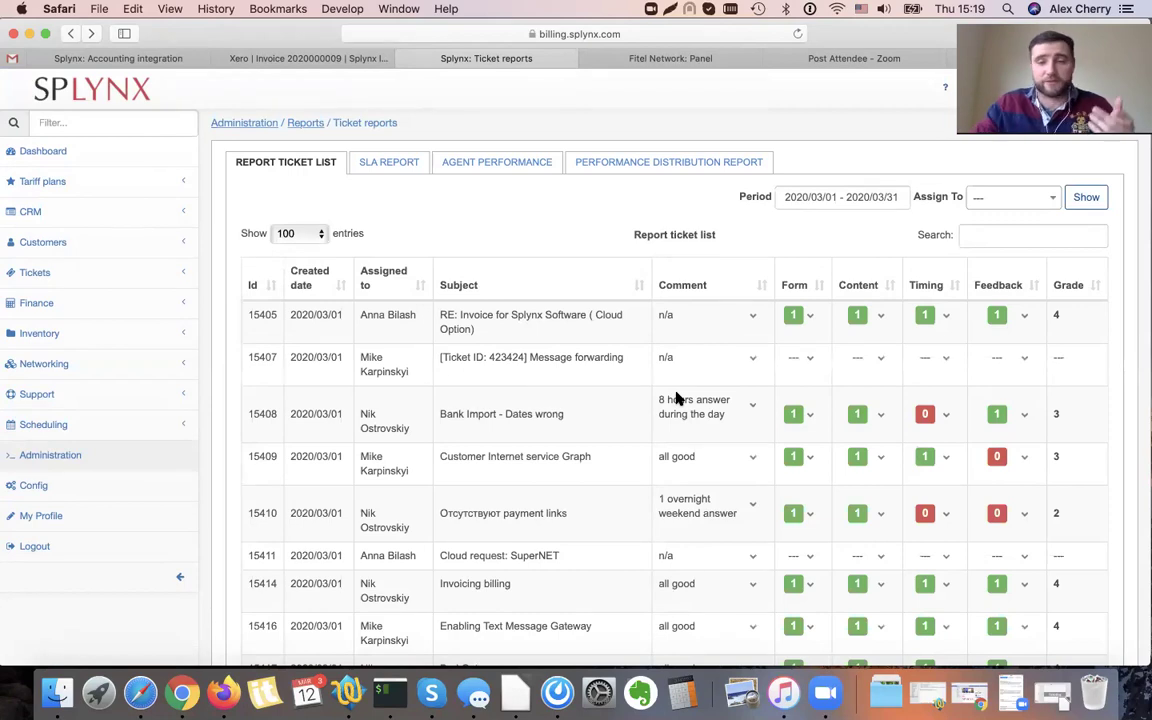
pyautogui.scroll(-5, 1026, 388)
pyautogui.scroll(-10, 1026, 388)
pyautogui.scroll(20, 1027, 389)
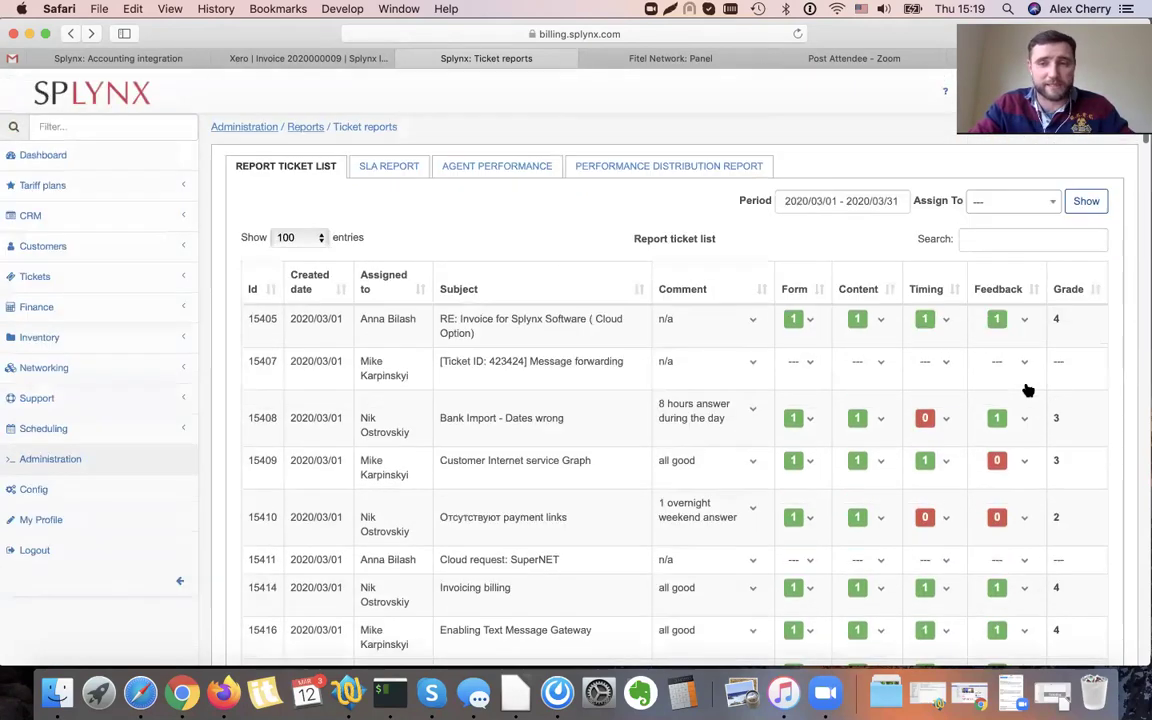
pyautogui.scroll(-20, 870, 250)
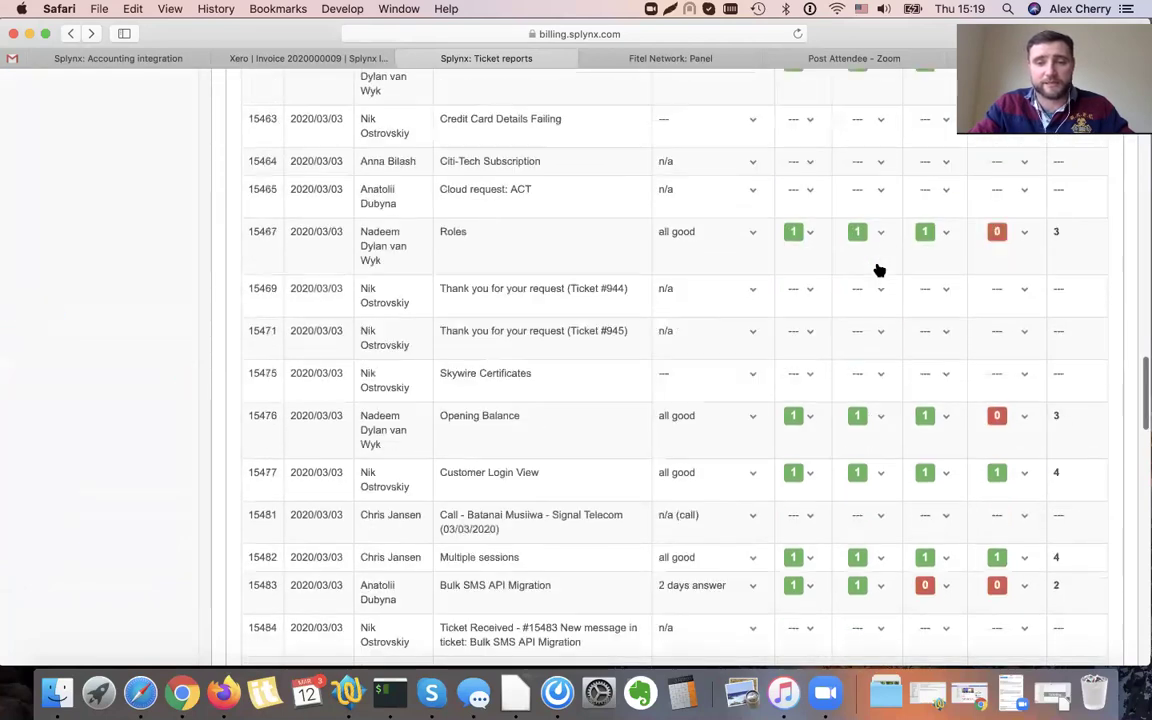
pyautogui.scroll(-15, 878, 270)
pyautogui.scroll(-5, 972, 450)
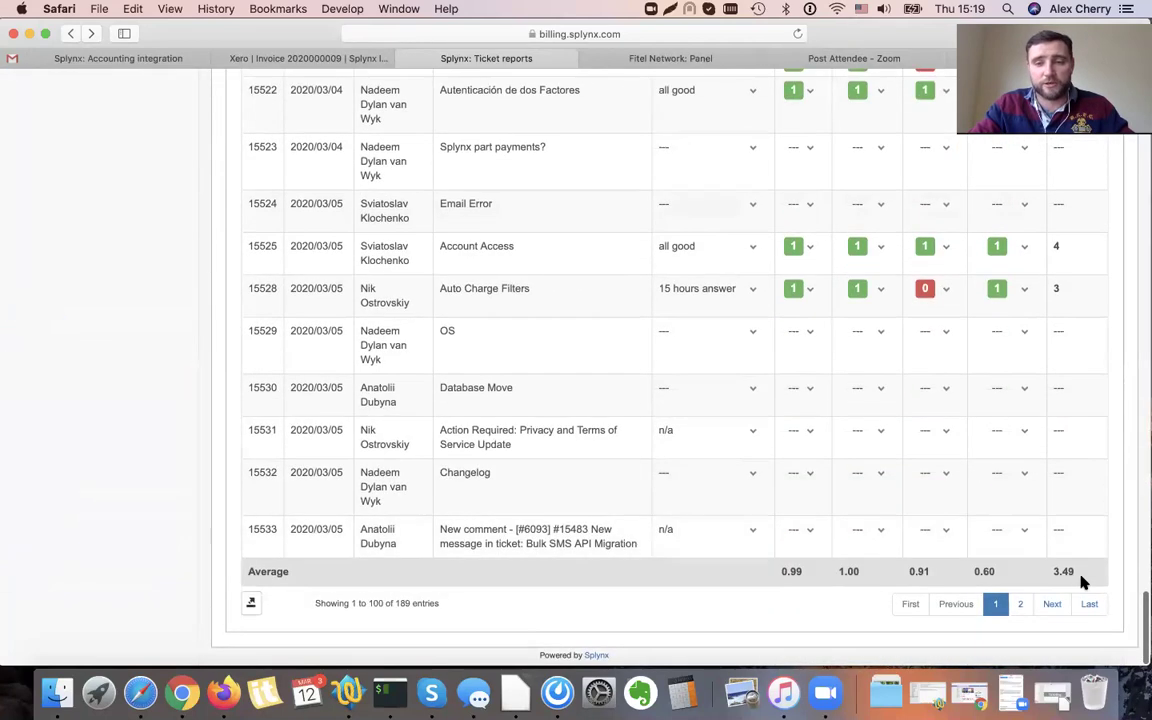
pyautogui.doubleClick(1055, 570)
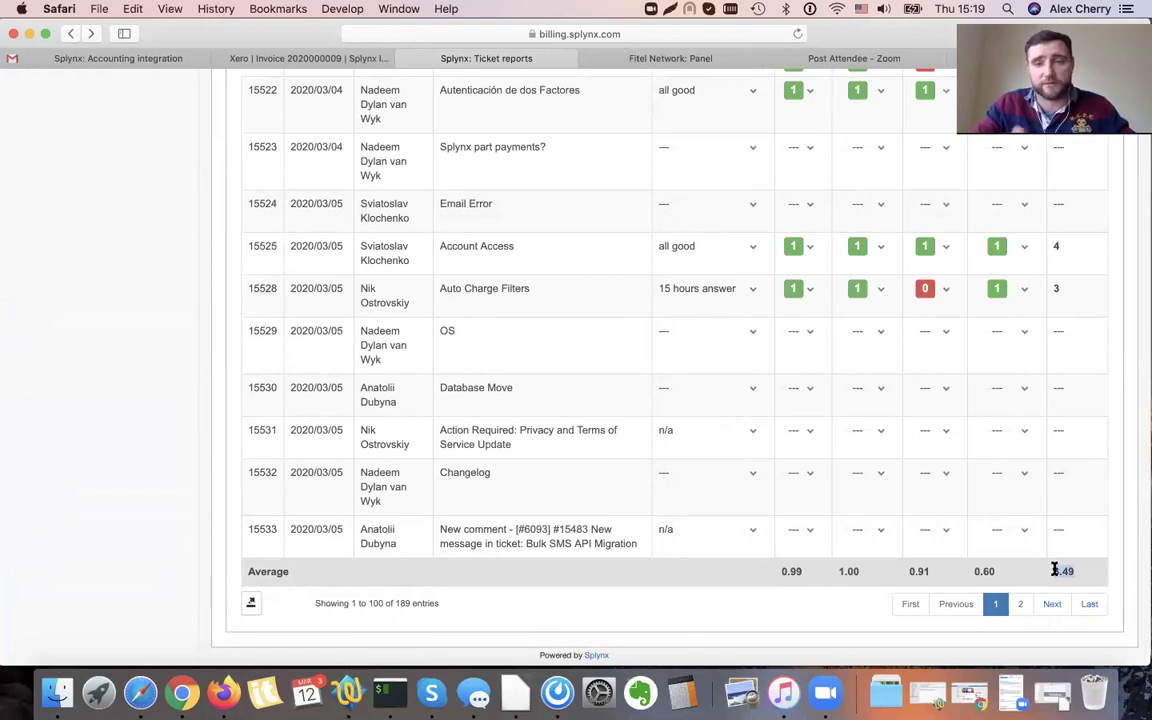
pyautogui.click(996, 390)
pyautogui.scroll(15, 1087, 388)
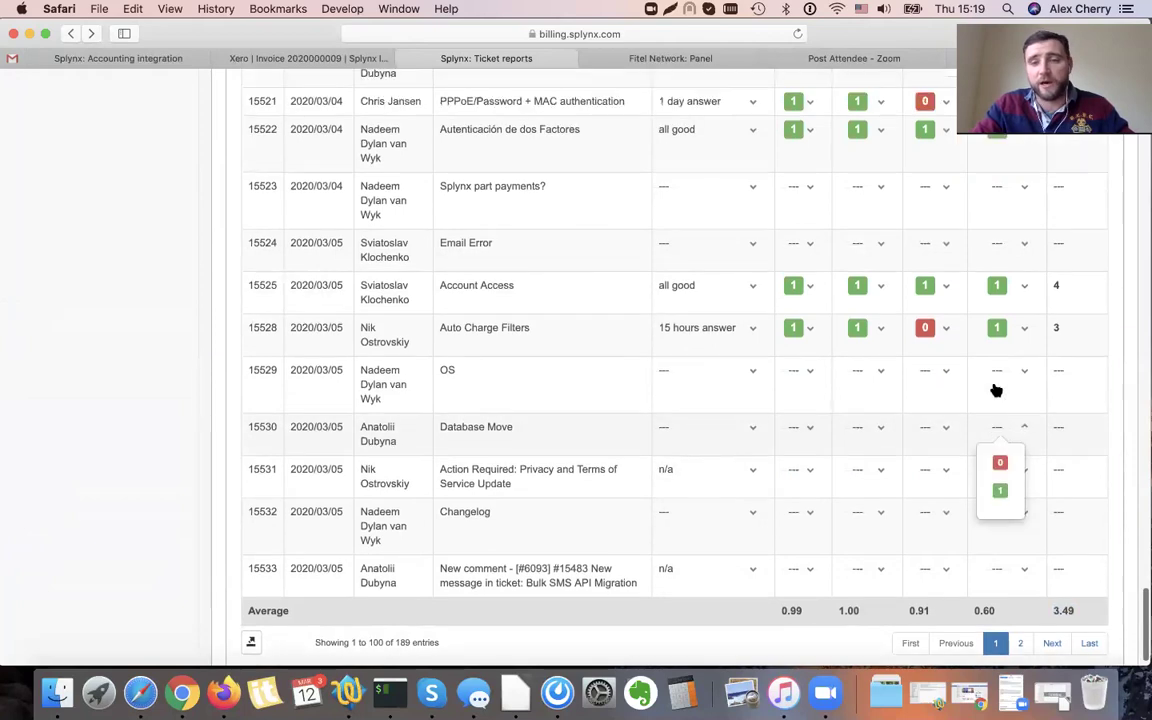
pyautogui.scroll(15, 1107, 389)
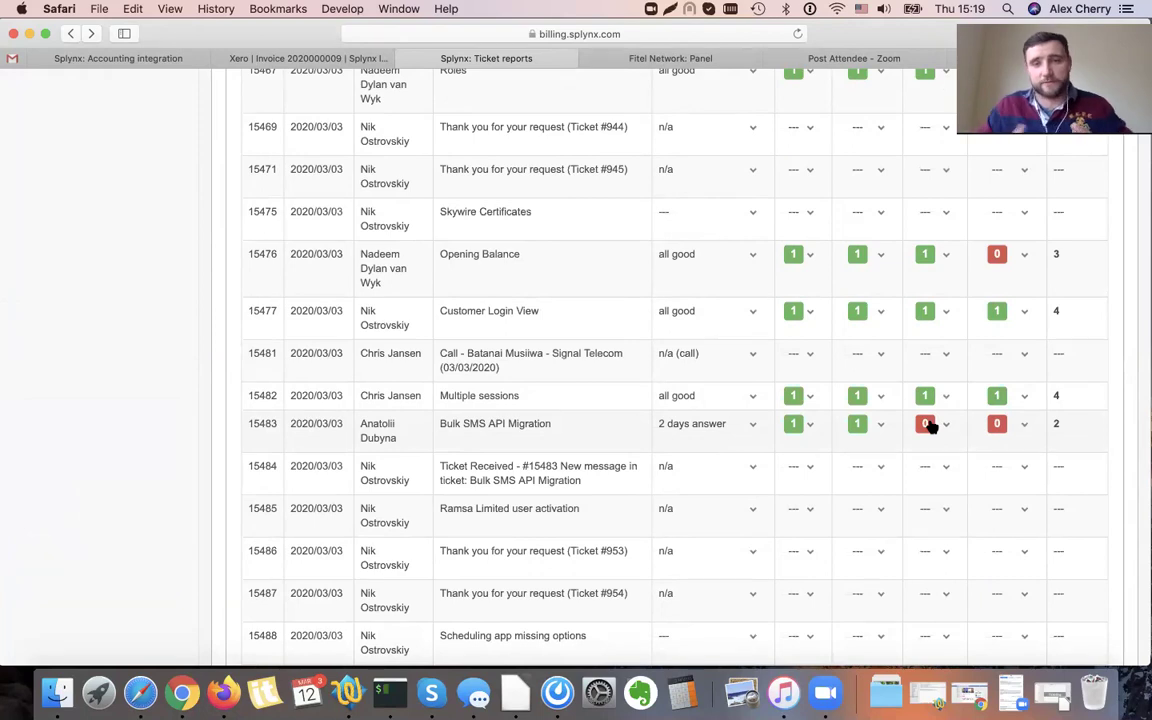
pyautogui.scroll(10, 930, 426)
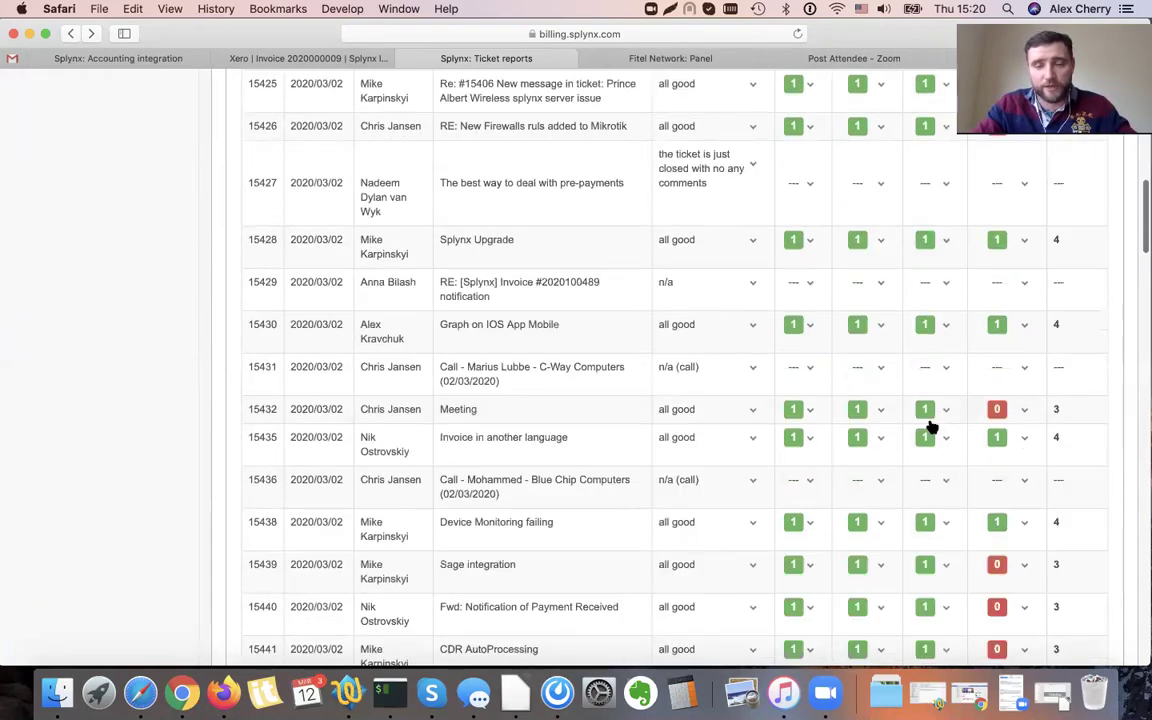
pyautogui.scroll(8, 930, 426)
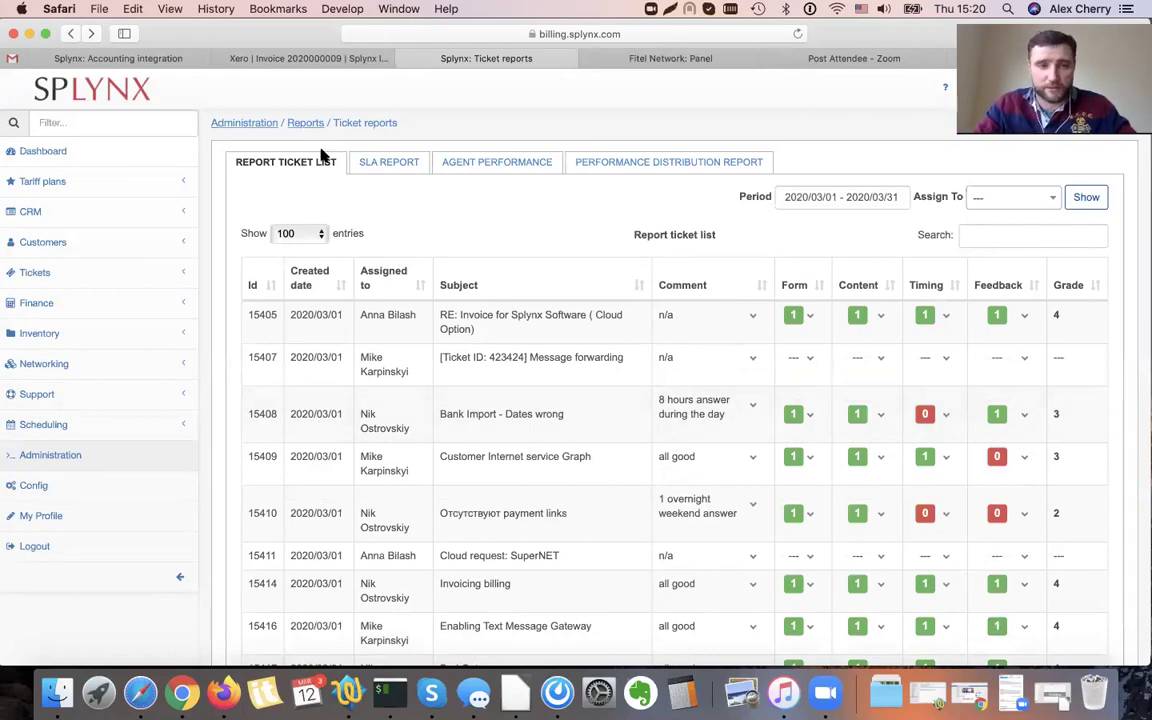
# Switch to the SLA report for March 2020 and scroll through the per-agent table
pyautogui.click(369, 160)
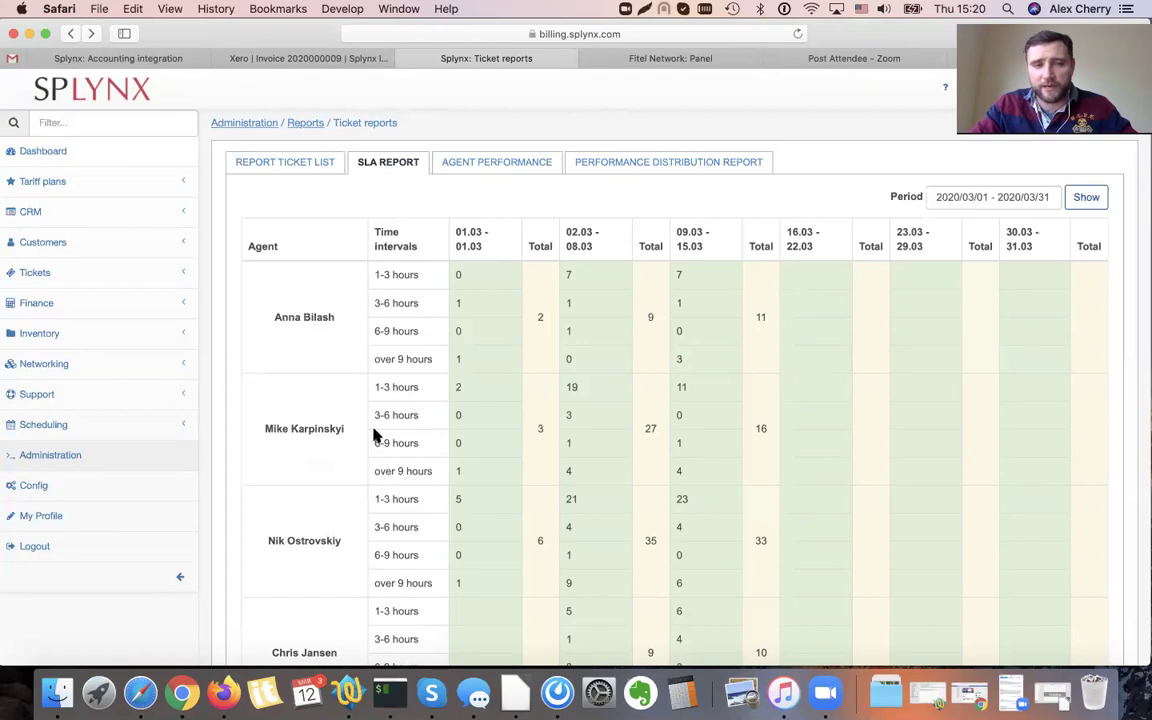
pyautogui.scroll(-15, 374, 433)
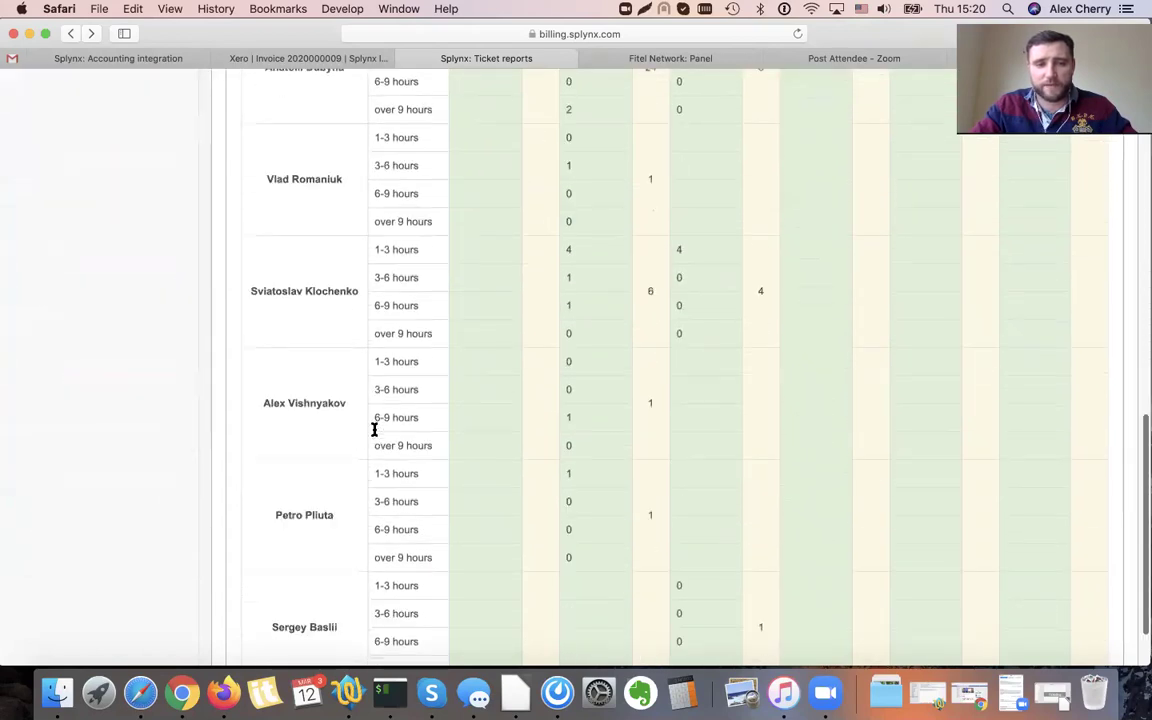
pyautogui.scroll(-3, 374, 432)
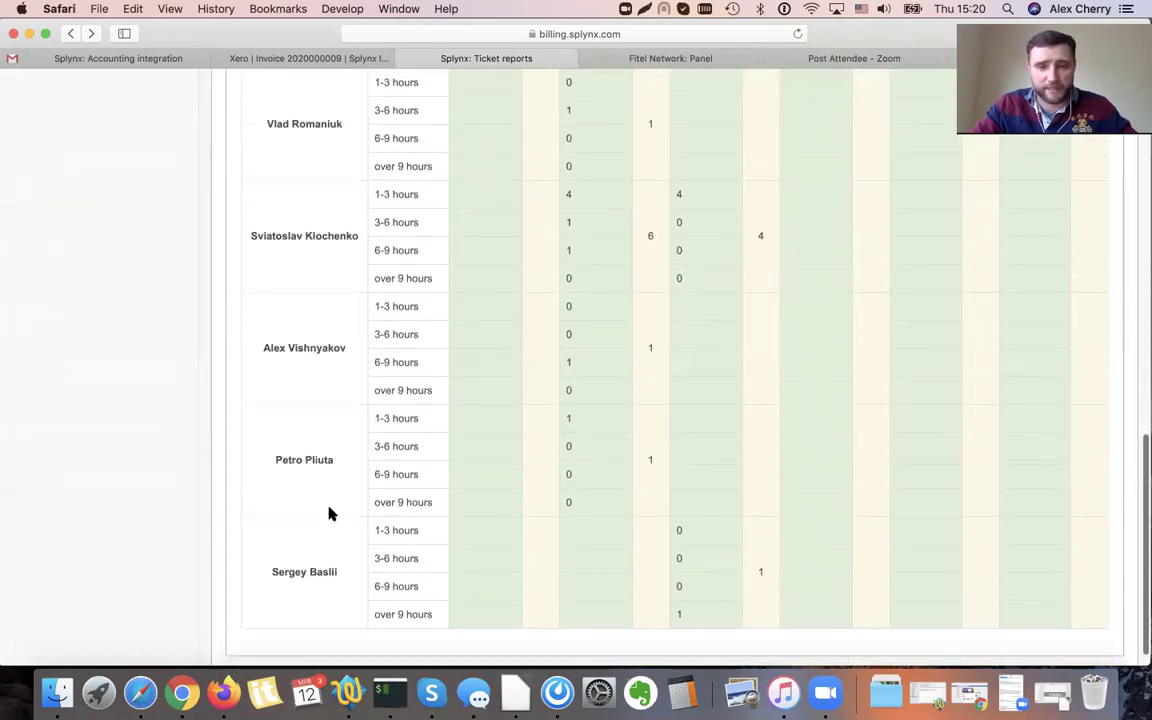
pyautogui.scroll(18, 330, 513)
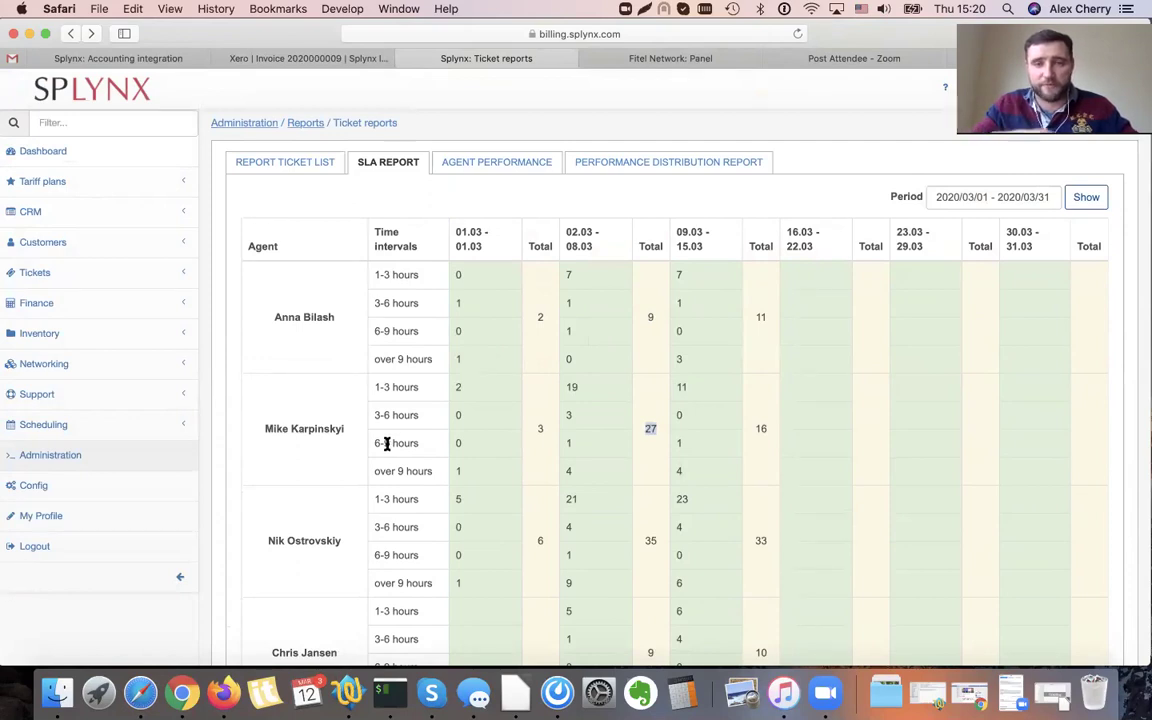
# Highlight the first agent's interval labels, 4 slow answers in week 09.03 and weekly total 27
pyautogui.tripleClick(393, 388)
pyautogui.tripleClick(396, 437)
pyautogui.tripleClick(398, 470)
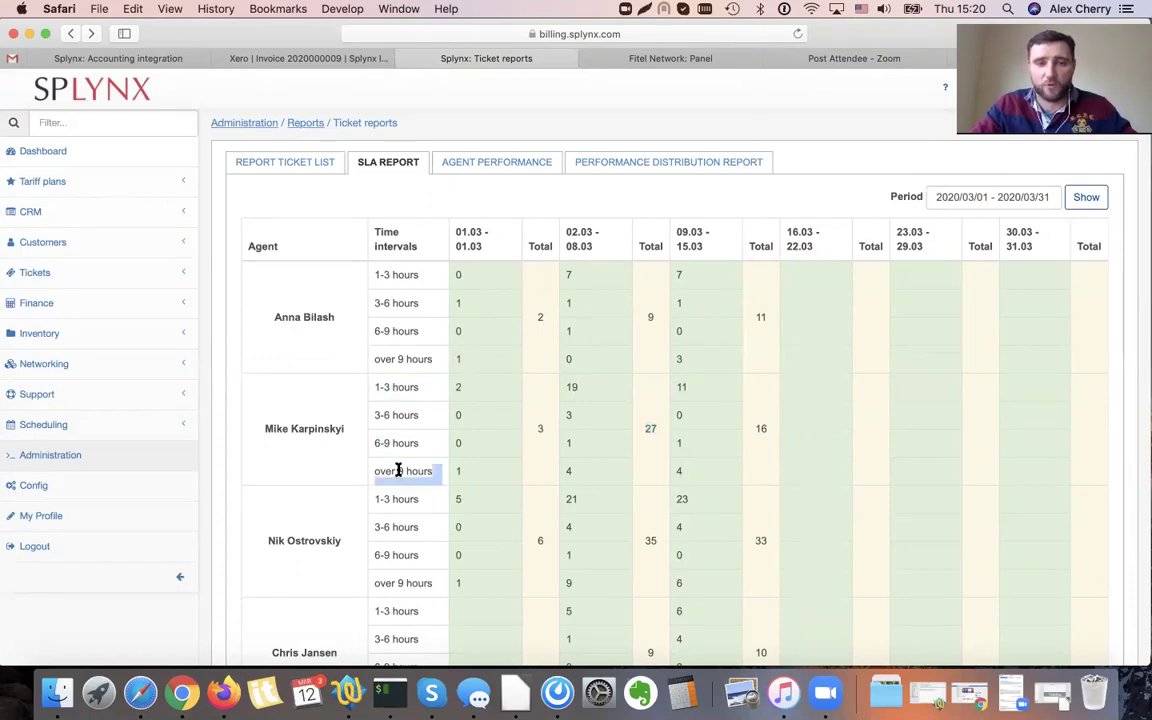
pyautogui.click(677, 472)
pyautogui.tripleClick(678, 472)
pyautogui.doubleClick(676, 475)
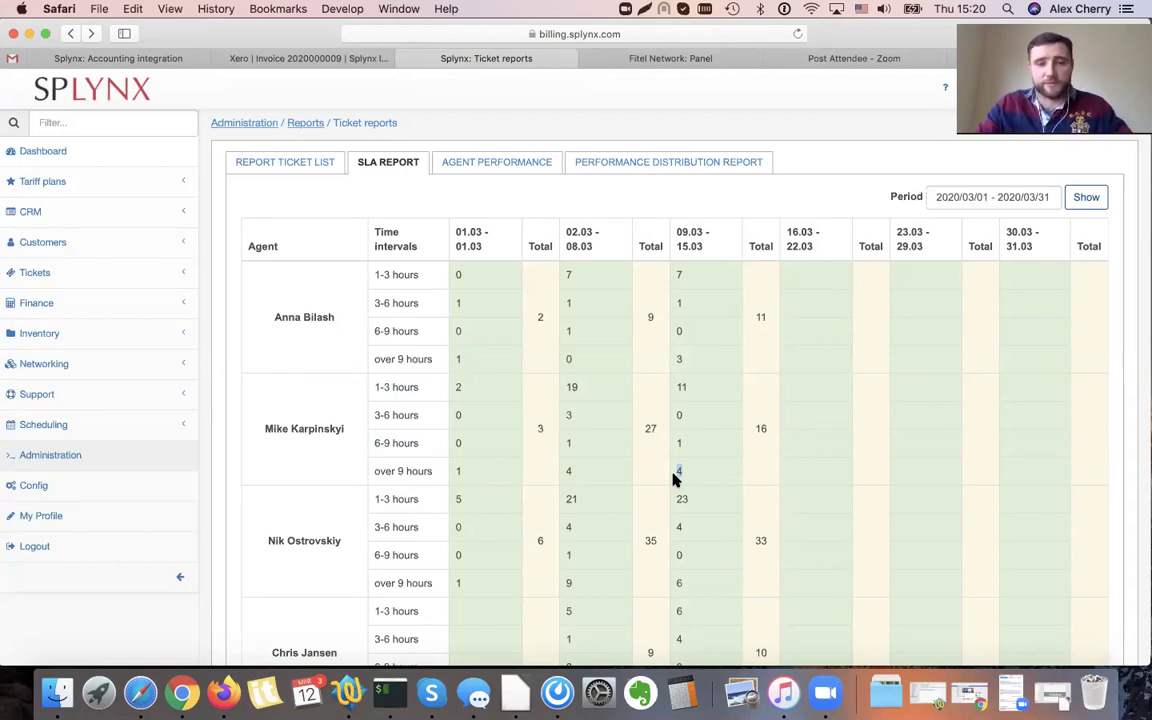
pyautogui.tripleClick(648, 428)
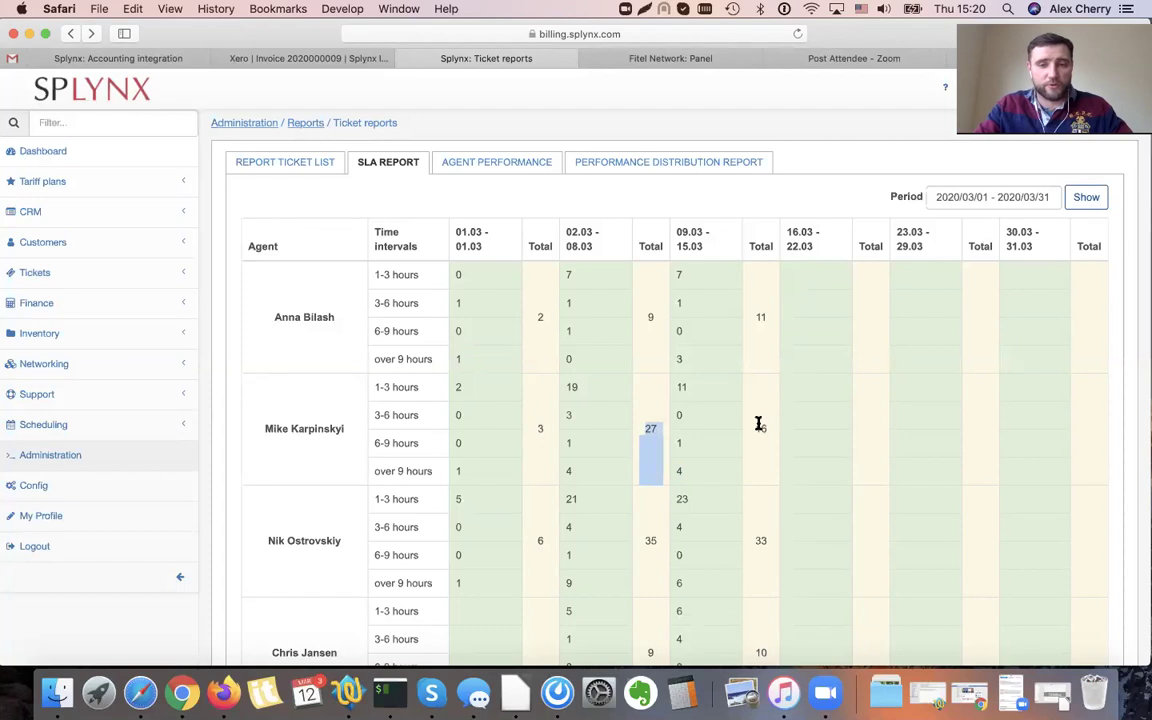
pyautogui.click(759, 424)
# Highlight the next agent's 1-3 hours counts, 21 quick answers in week 02.03 and 3-6 hours count
pyautogui.scroll(-1, 761, 427)
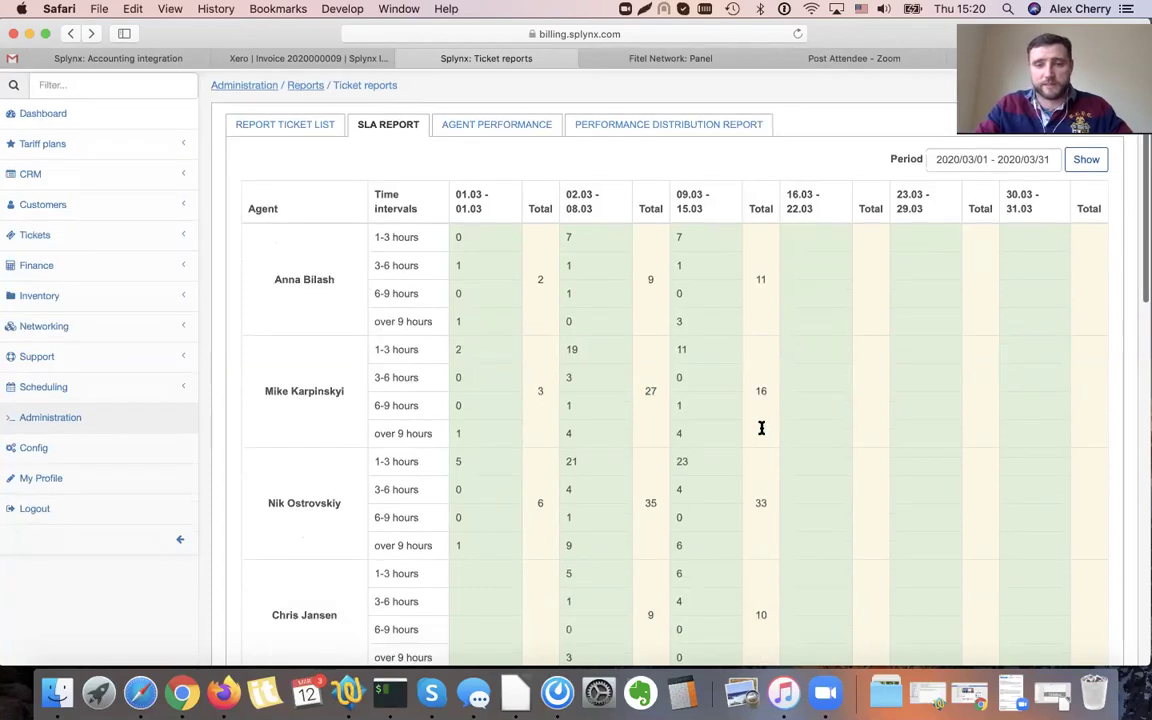
pyautogui.moveTo(705, 463); pyautogui.dragTo(468, 453)
pyautogui.click(440, 453)
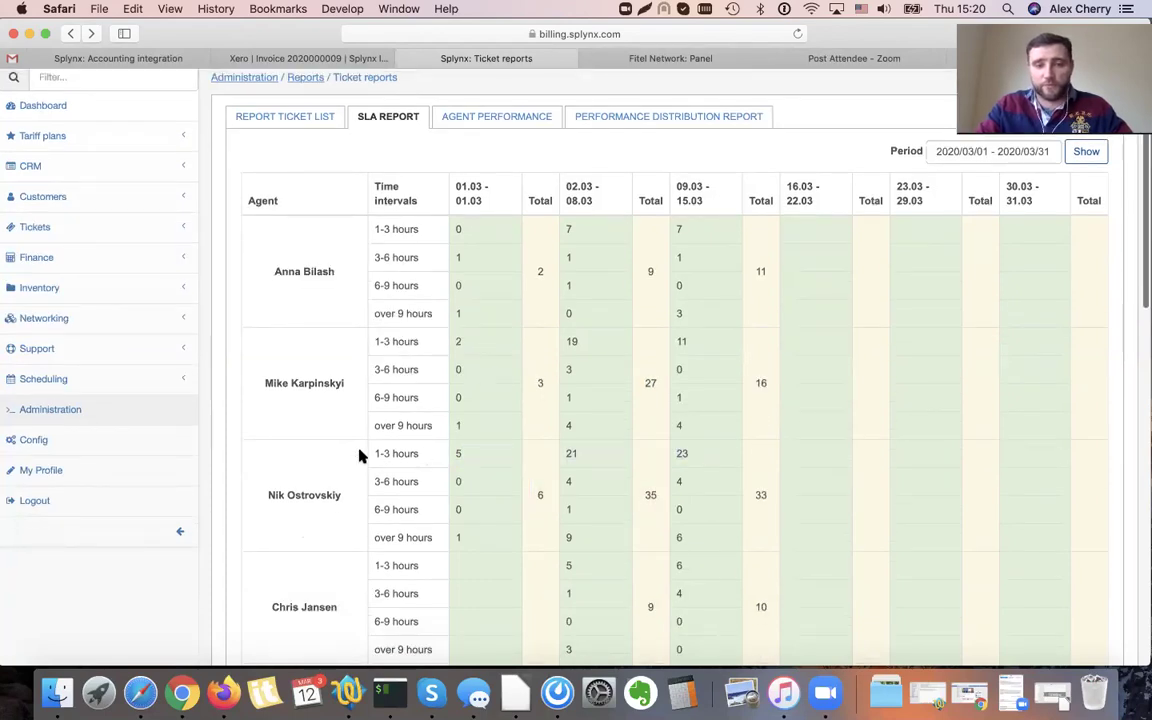
pyautogui.moveTo(665, 468); pyautogui.dragTo(609, 452)
pyautogui.doubleClick(571, 453)
pyautogui.doubleClick(575, 490)
pyautogui.doubleClick(679, 491)
pyautogui.click(679, 500)
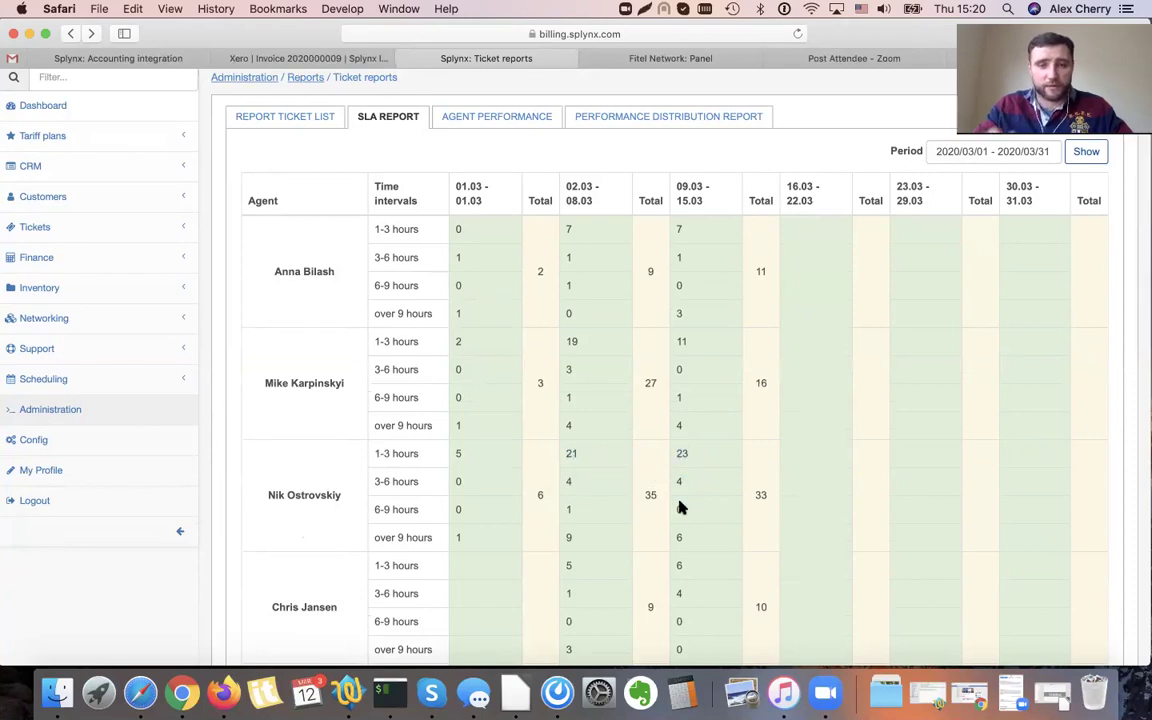
pyautogui.scroll(-5, 679, 507)
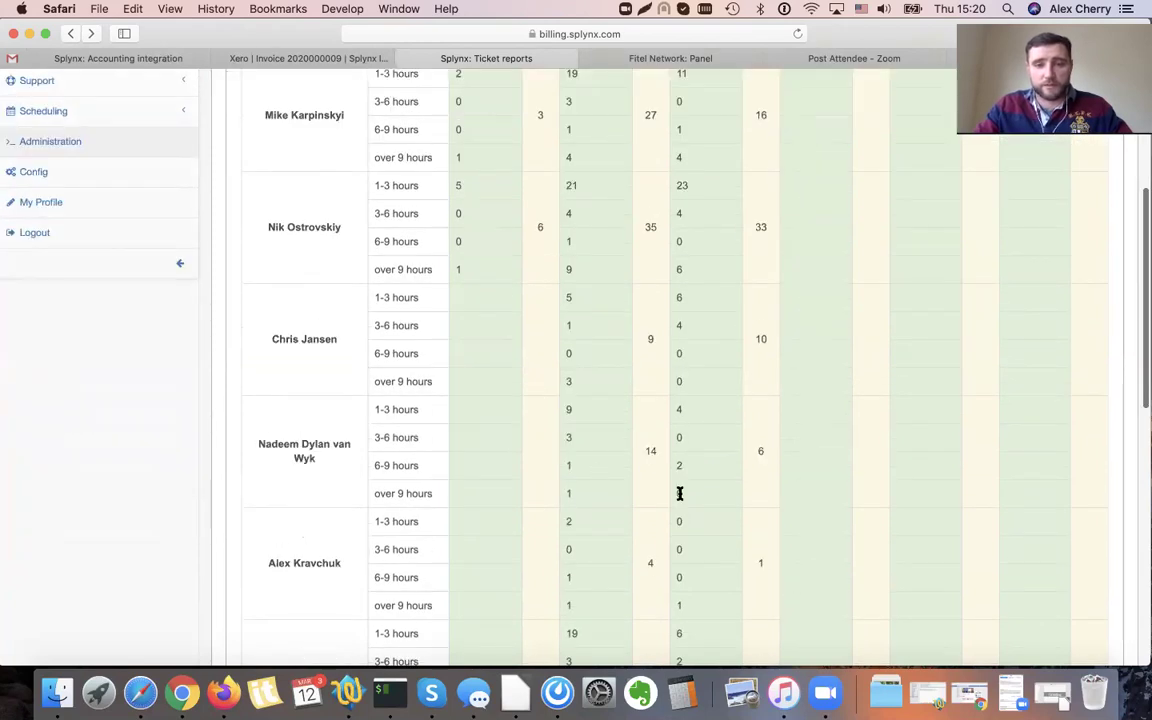
pyautogui.scroll(-2, 705, 357)
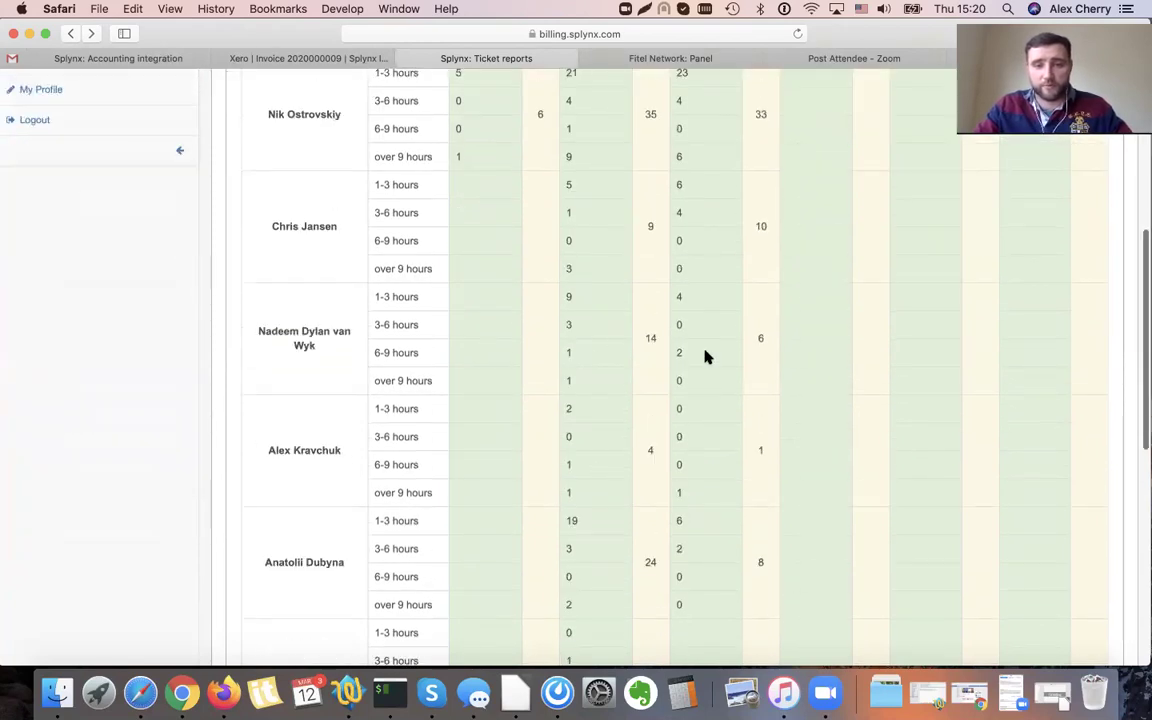
pyautogui.scroll(-1, 705, 357)
pyautogui.scroll(10, 683, 572)
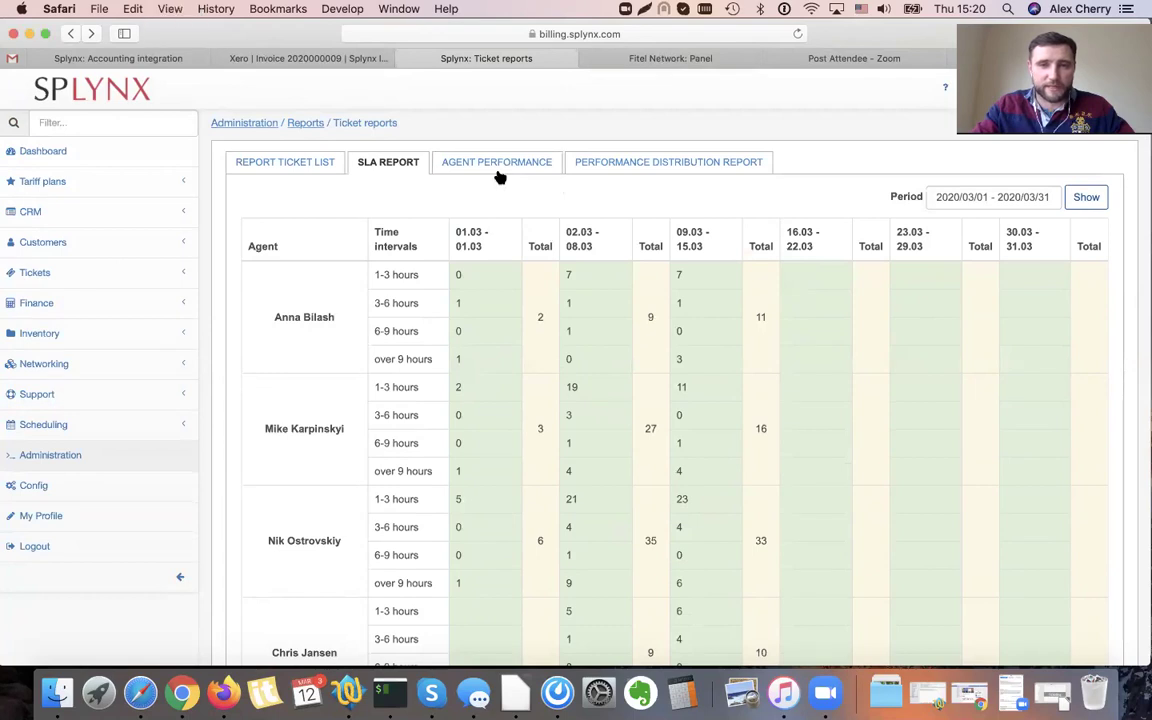
# Generate the Performance Distribution Report for a single agent chosen from the Agents list
pyautogui.click(615, 162)
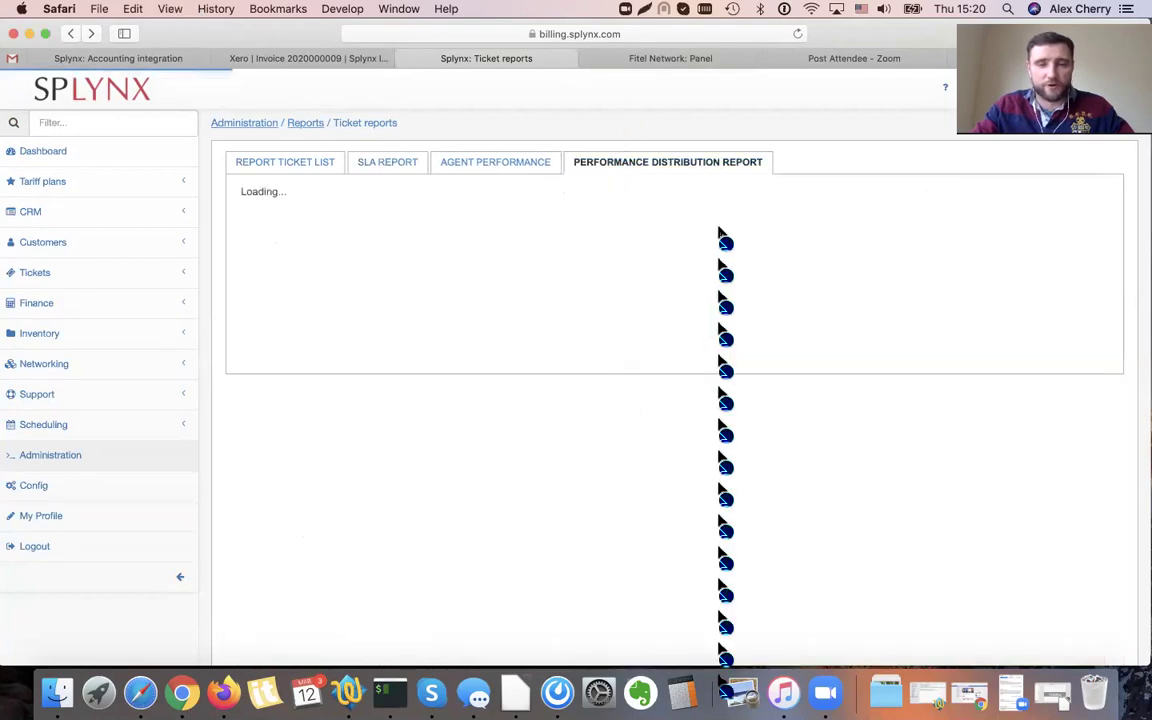
pyautogui.click(841, 198)
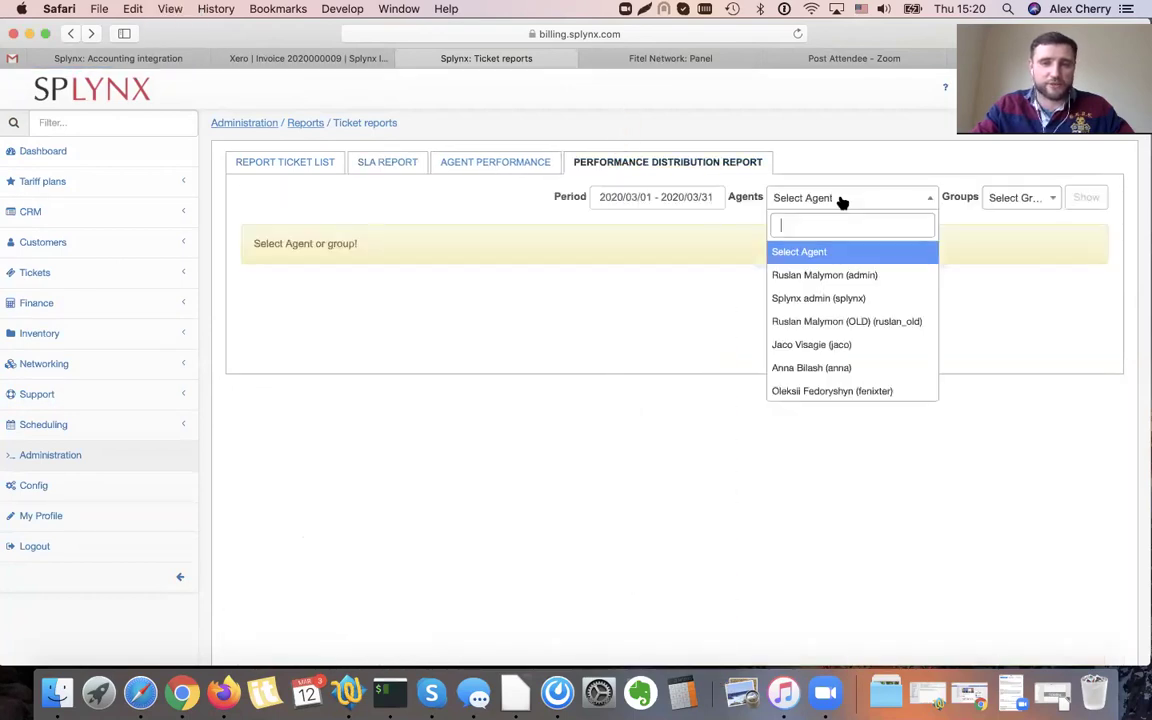
pyautogui.scroll(-3, 858, 306)
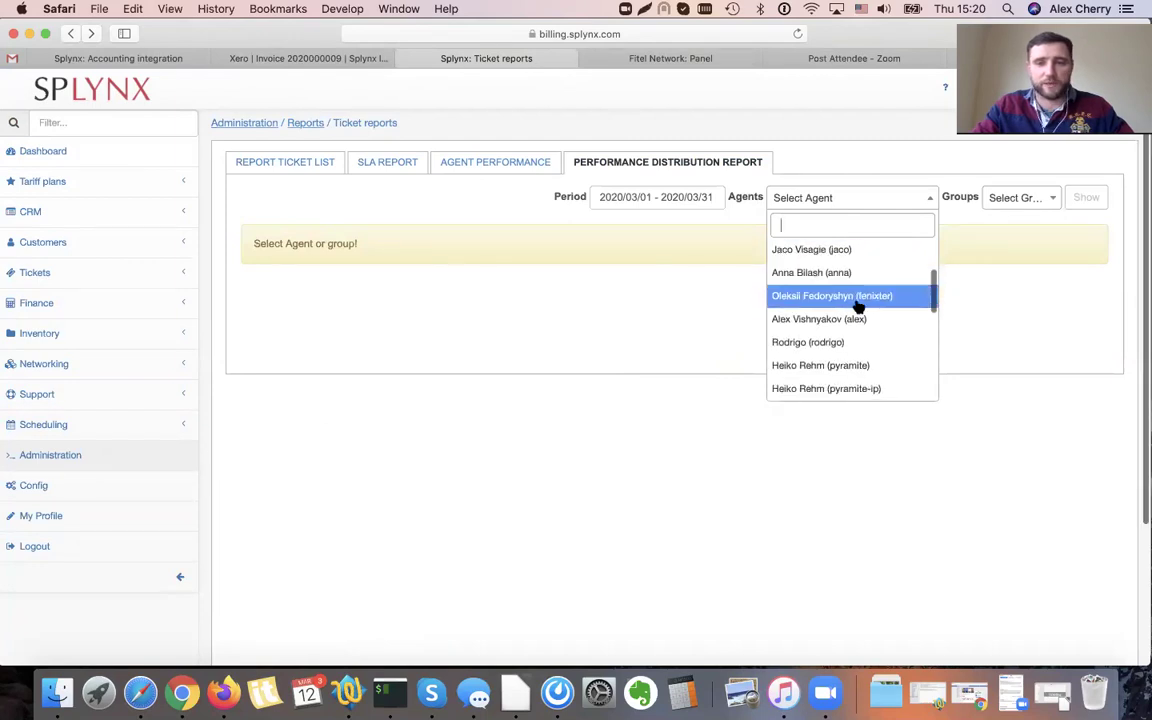
pyautogui.scroll(3, 858, 306)
pyautogui.write('Nadee')
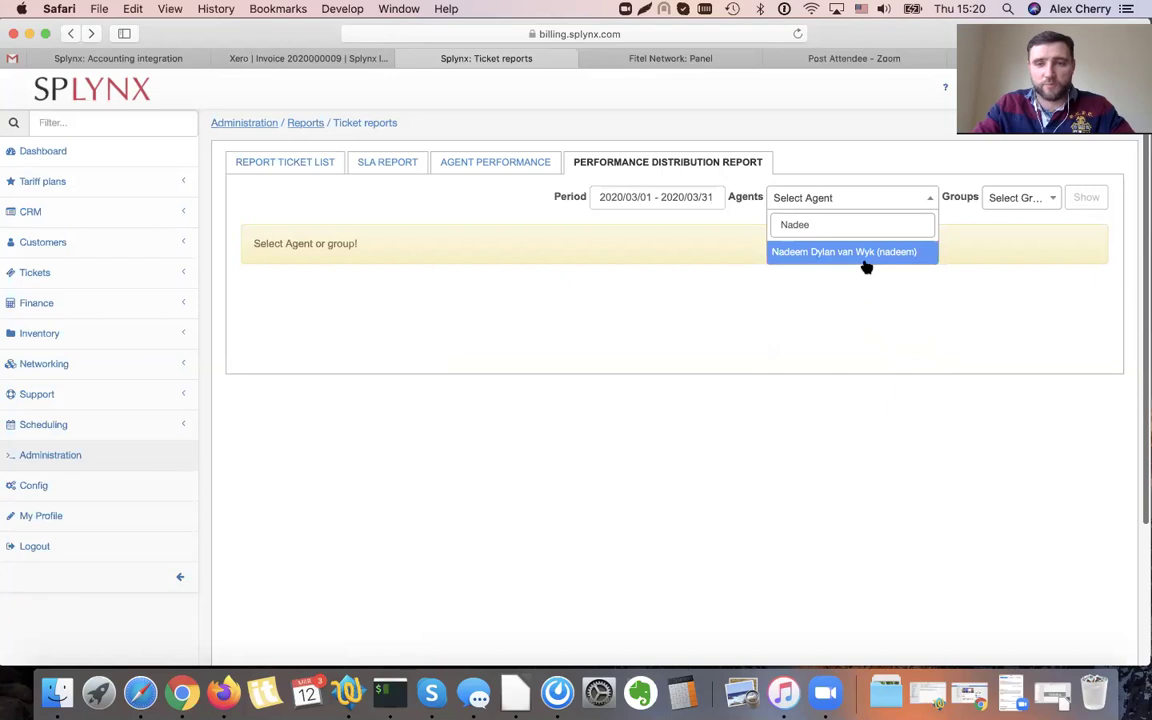
pyautogui.click(864, 256)
pyautogui.click(1086, 198)
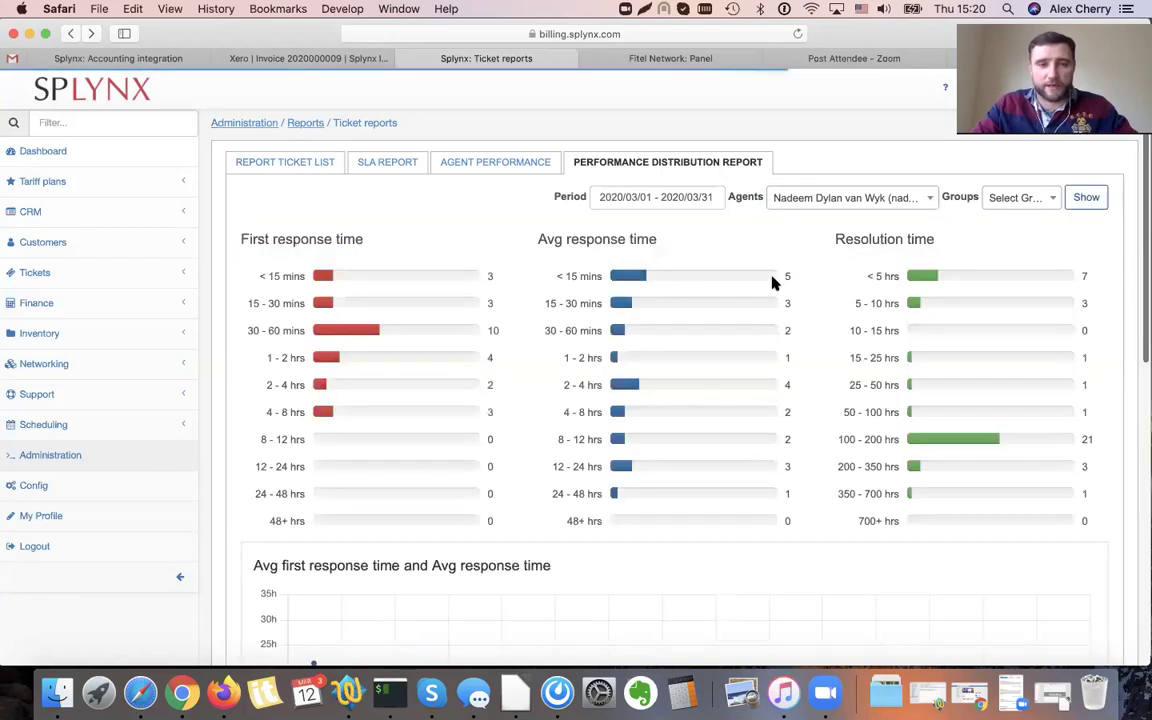
# Review the report's charts, highlighting the First response time, 15 - 30 mins and 4 - 8 hrs labels
pyautogui.click(665, 199)
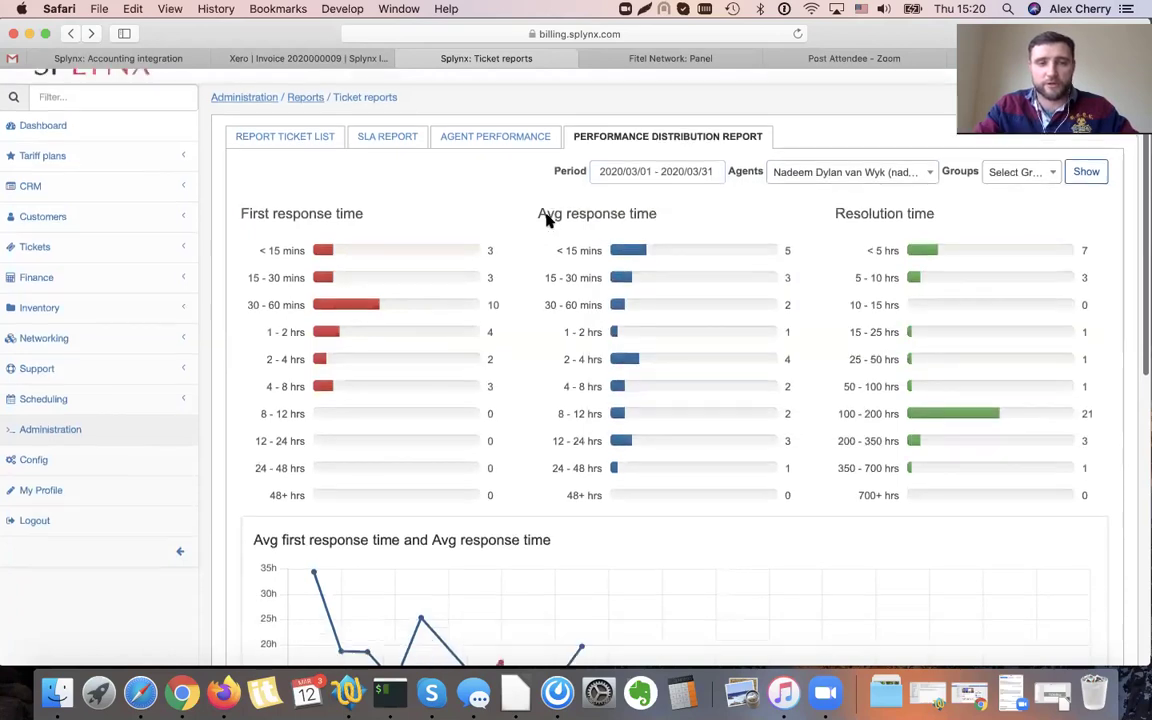
pyautogui.scroll(-1, 545, 218)
pyautogui.moveTo(271, 200); pyautogui.dragTo(380, 198)
pyautogui.click(380, 198)
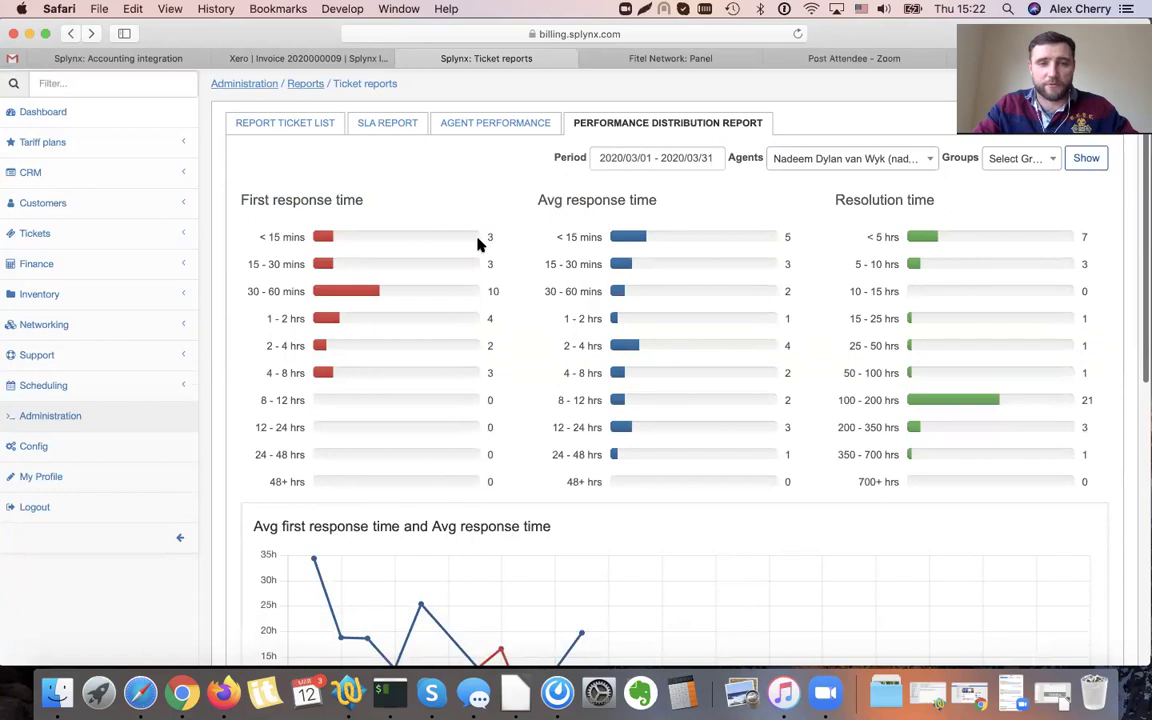
pyautogui.tripleClick(253, 264)
pyautogui.click(275, 329)
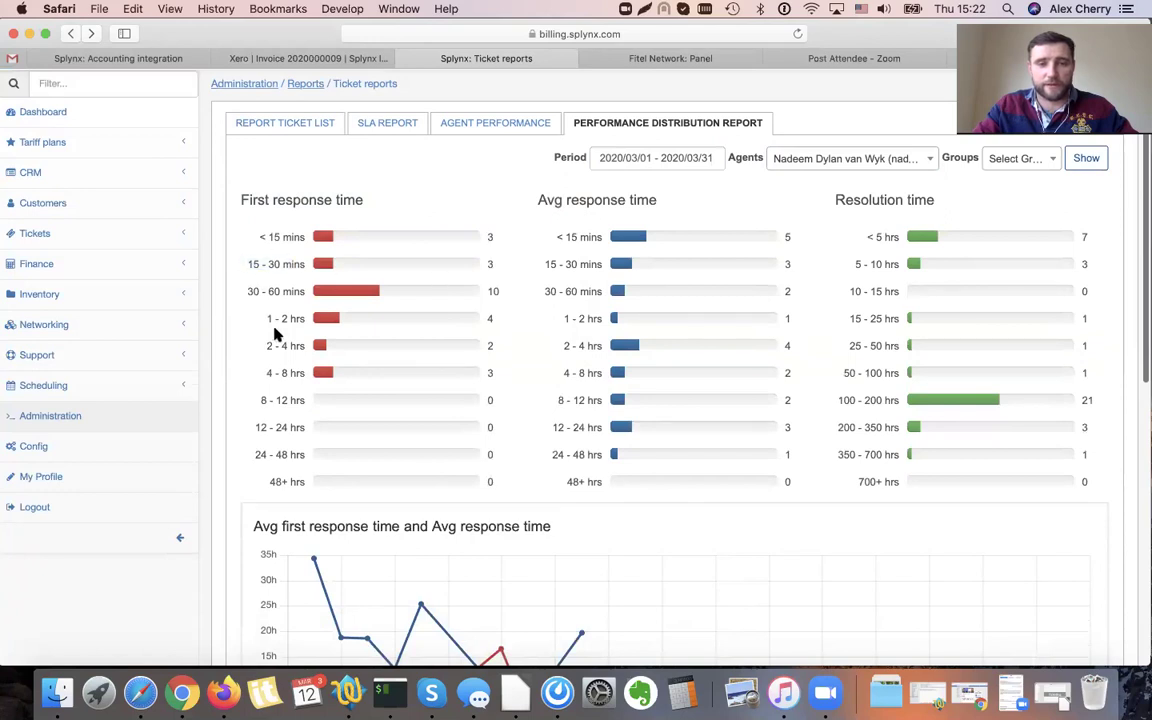
pyautogui.moveTo(288, 373); pyautogui.dragTo(480, 374)
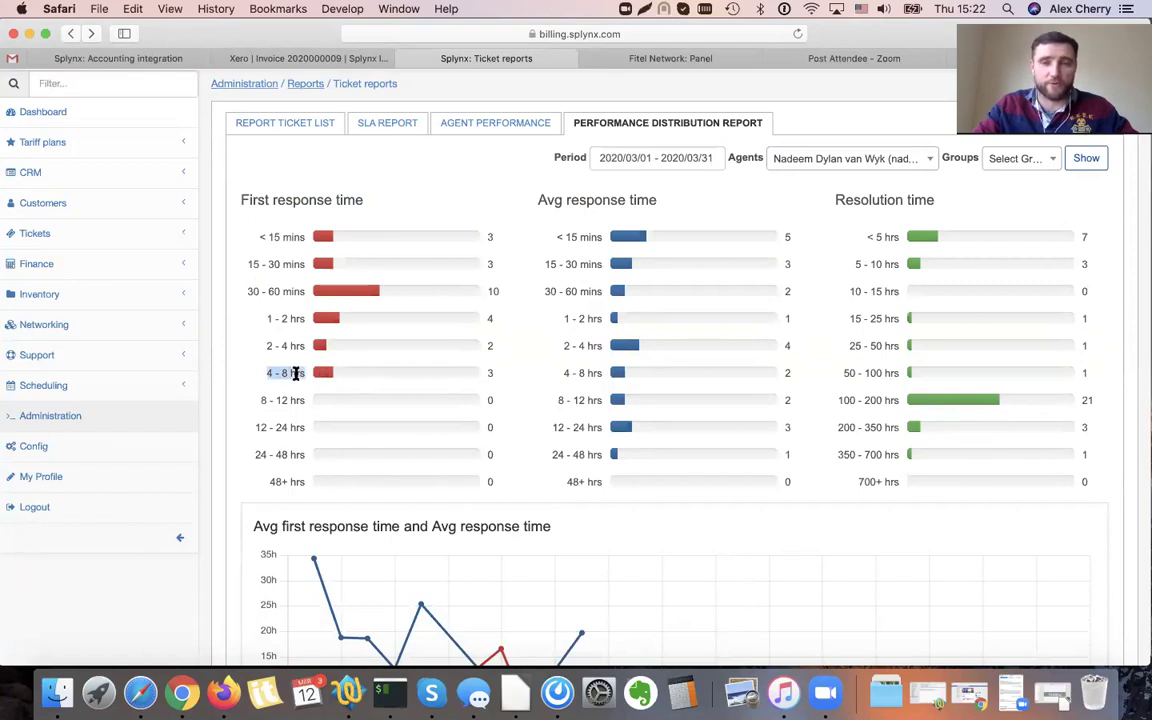
pyautogui.tripleClick(300, 373)
pyautogui.click(297, 347)
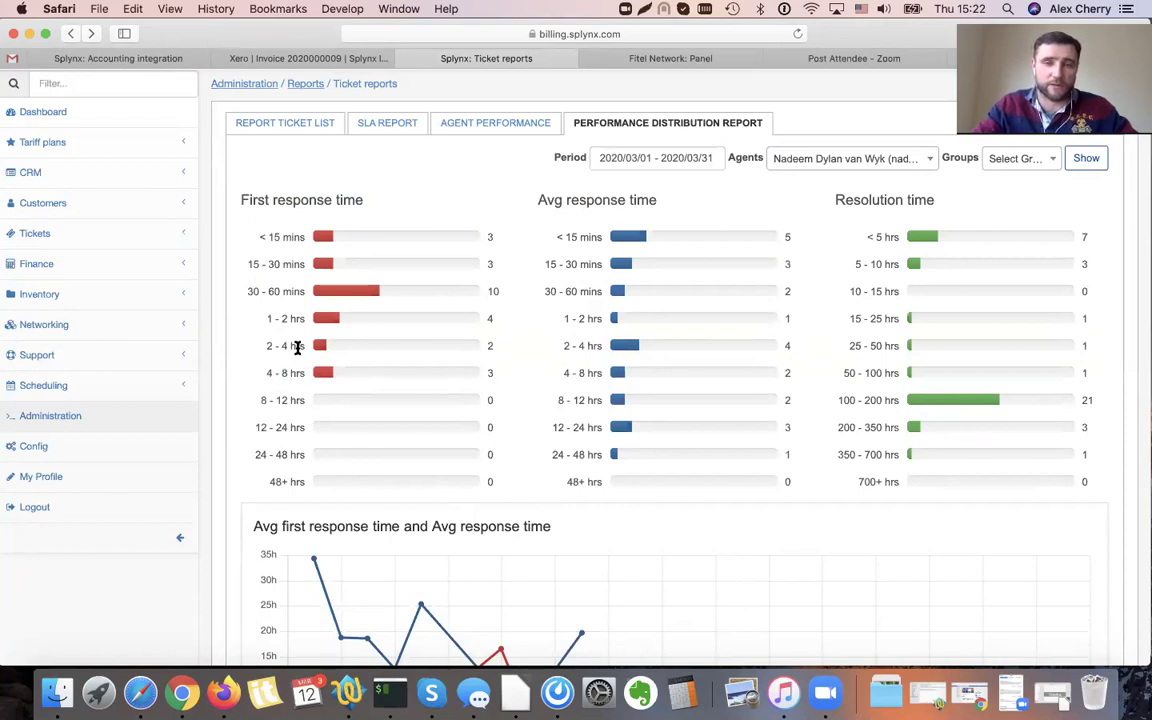
pyautogui.scroll(-10, 297, 347)
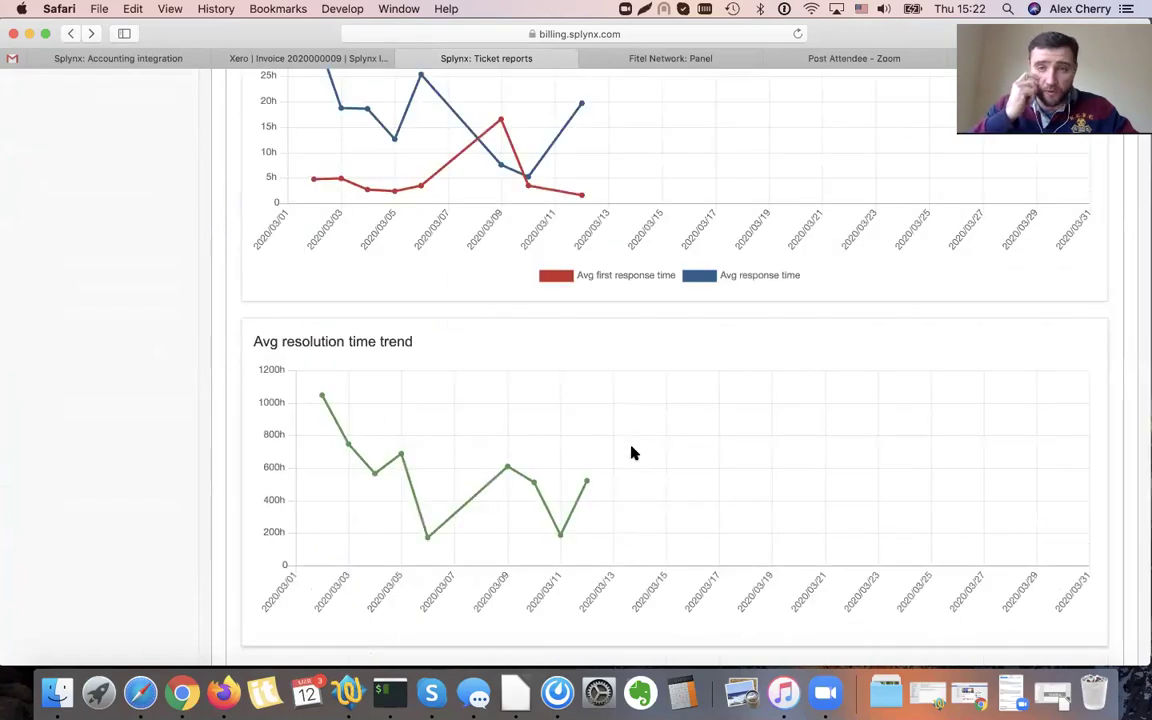
pyautogui.scroll(8, 631, 453)
pyautogui.scroll(3, 631, 453)
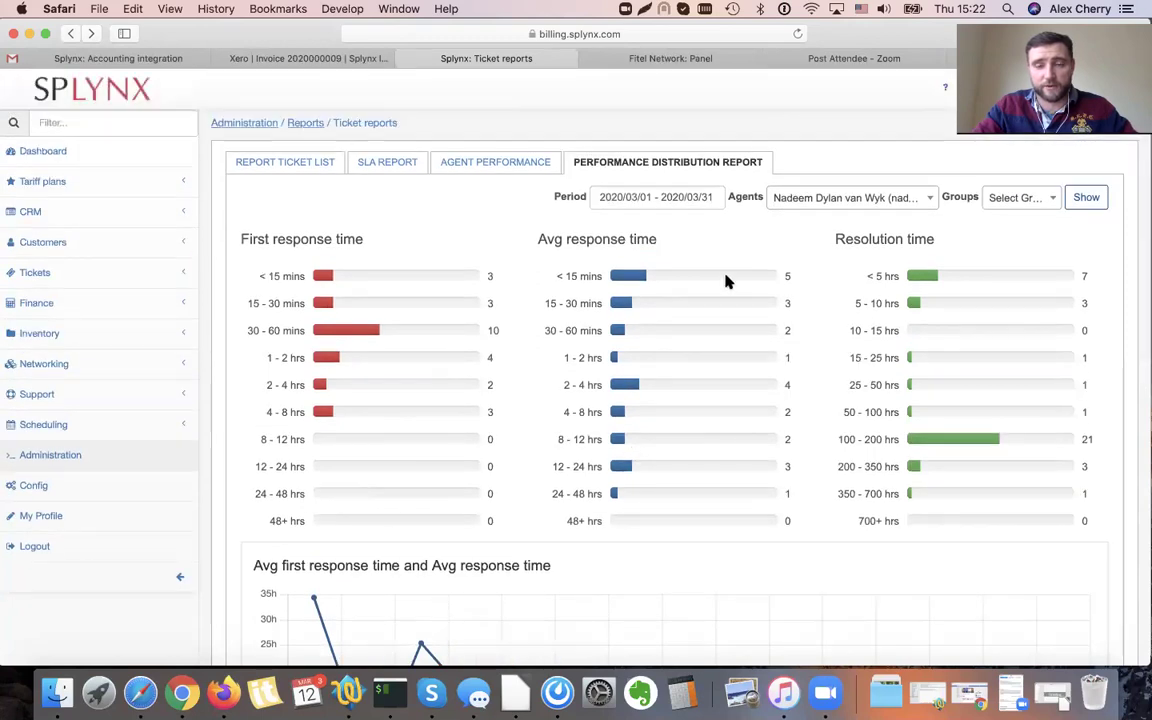
# Show the March 2020 Agent Performance report, then switch to LibreOffice Impress
pyautogui.click(530, 166)
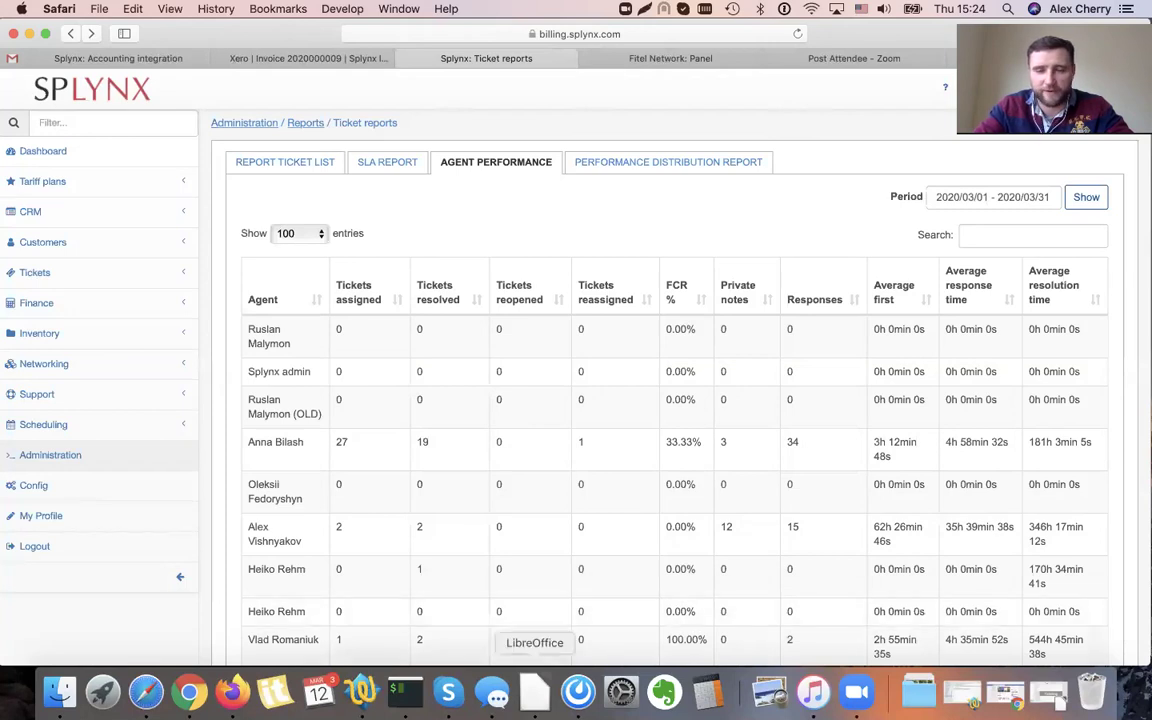
pyautogui.click(535, 690)
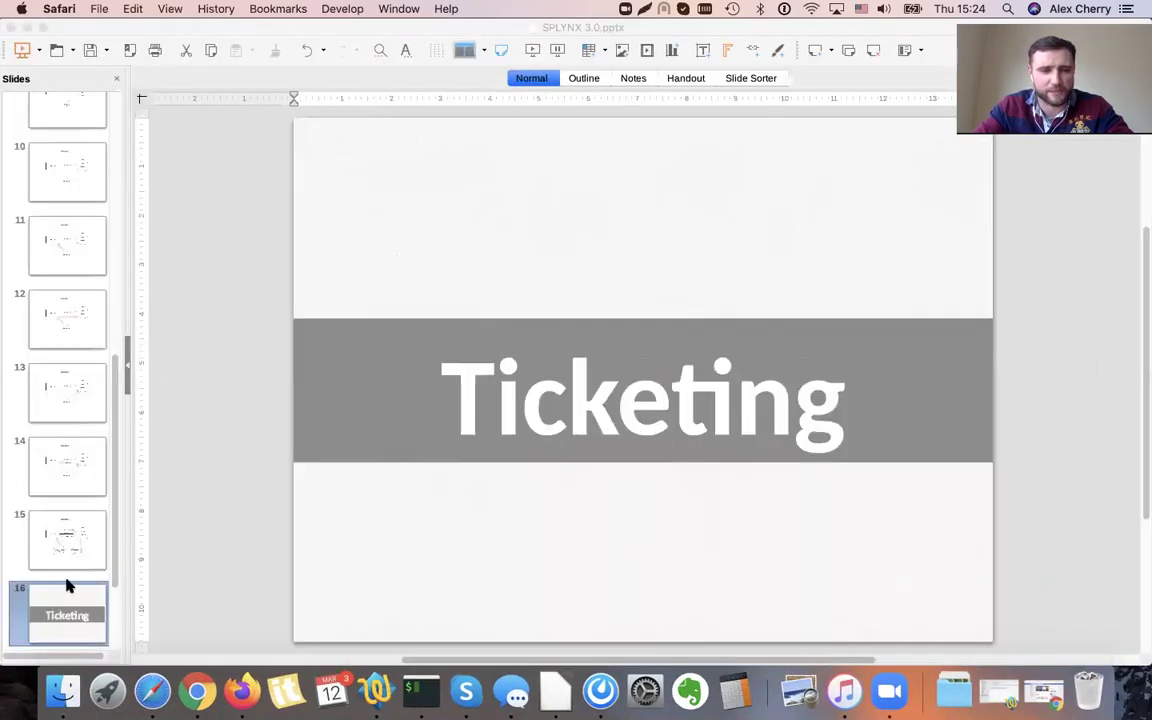
# Select slide 17 (IPv6), then minimize the LibreOffice Impress window
pyautogui.scroll(-3, 67, 584)
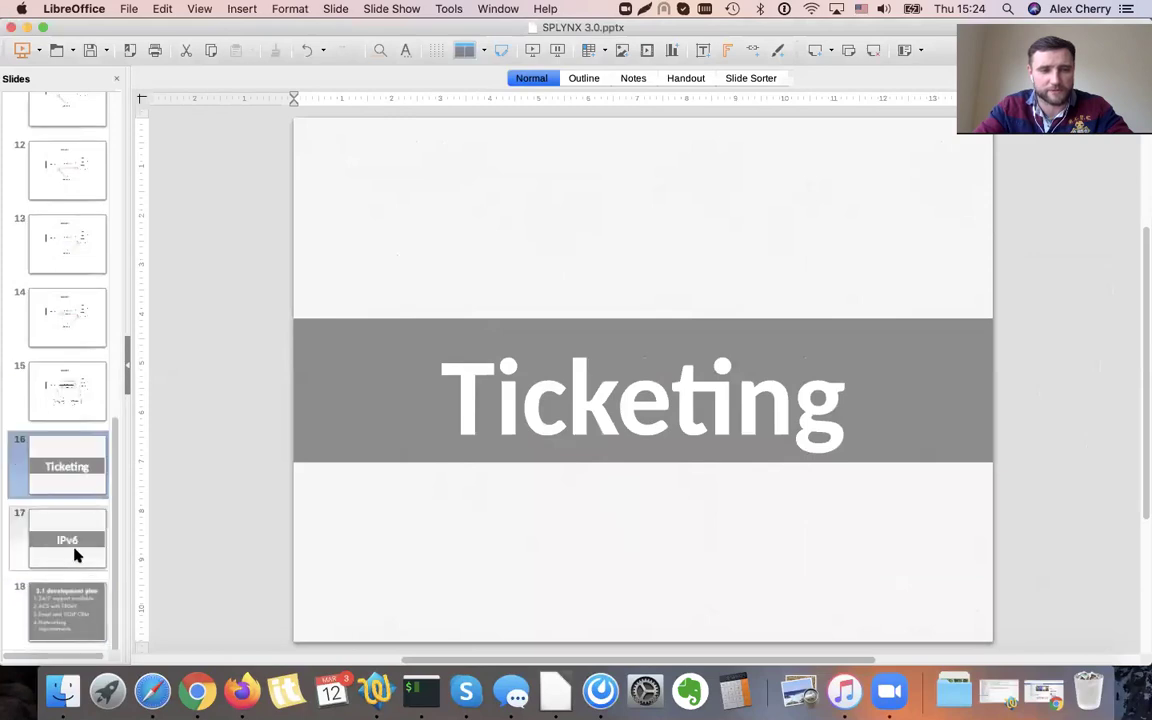
pyautogui.click(77, 553)
pyautogui.click(26, 27)
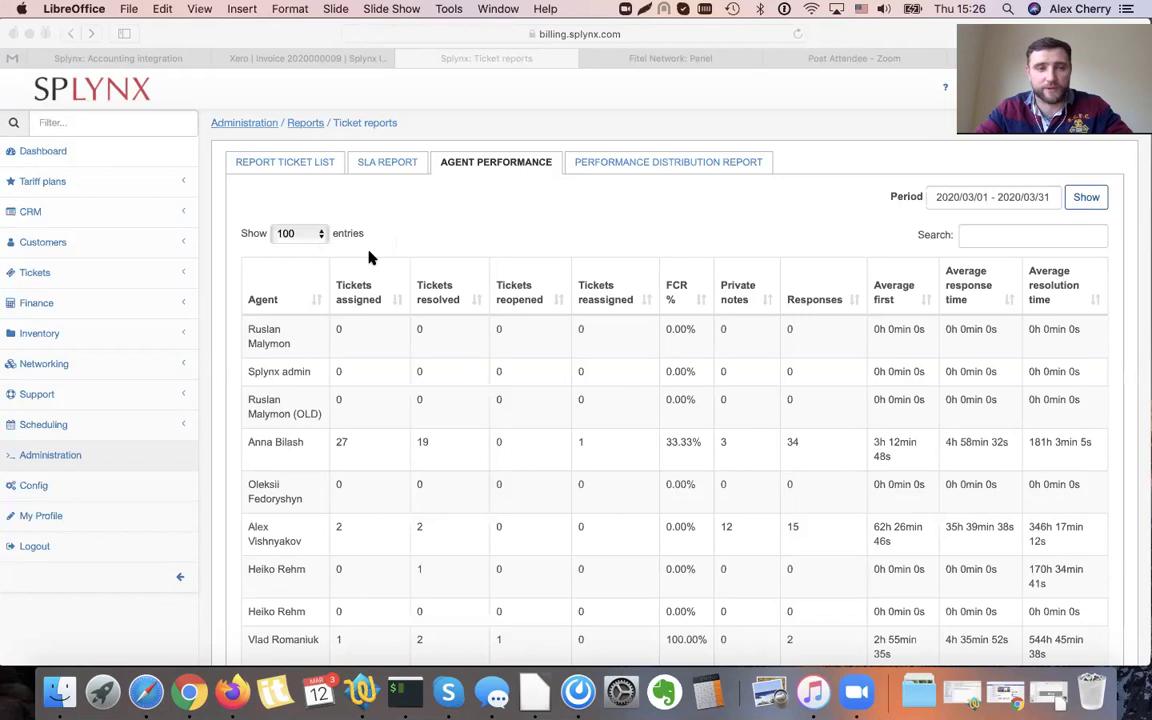
# Start a new custom tariff plan titled 'Installation fee'
pyautogui.click(244, 58)
pyautogui.click(136, 58)
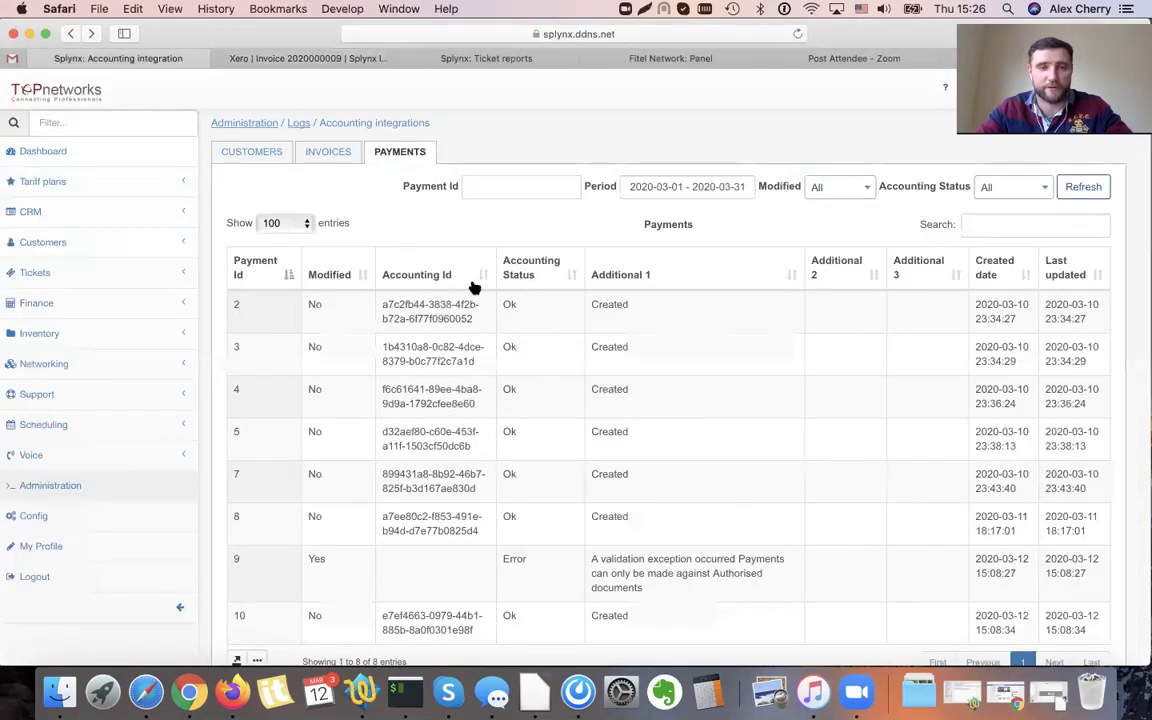
pyautogui.click(95, 184)
pyautogui.click(50, 280)
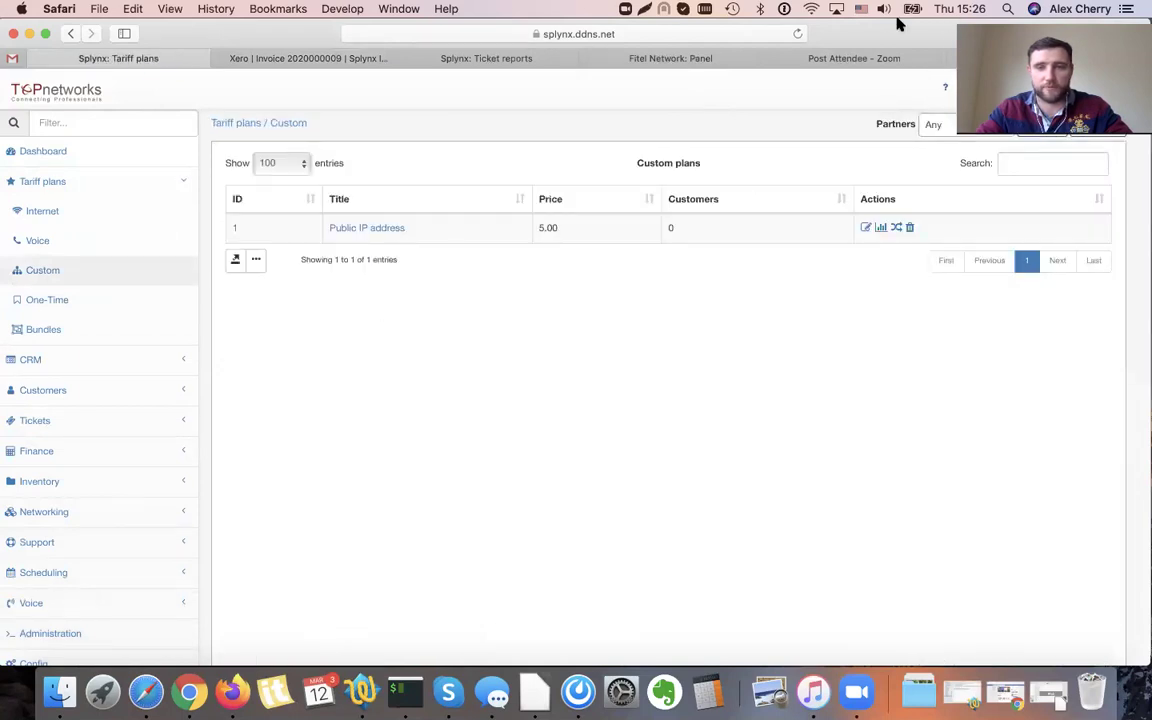
pyautogui.click(1100, 123)
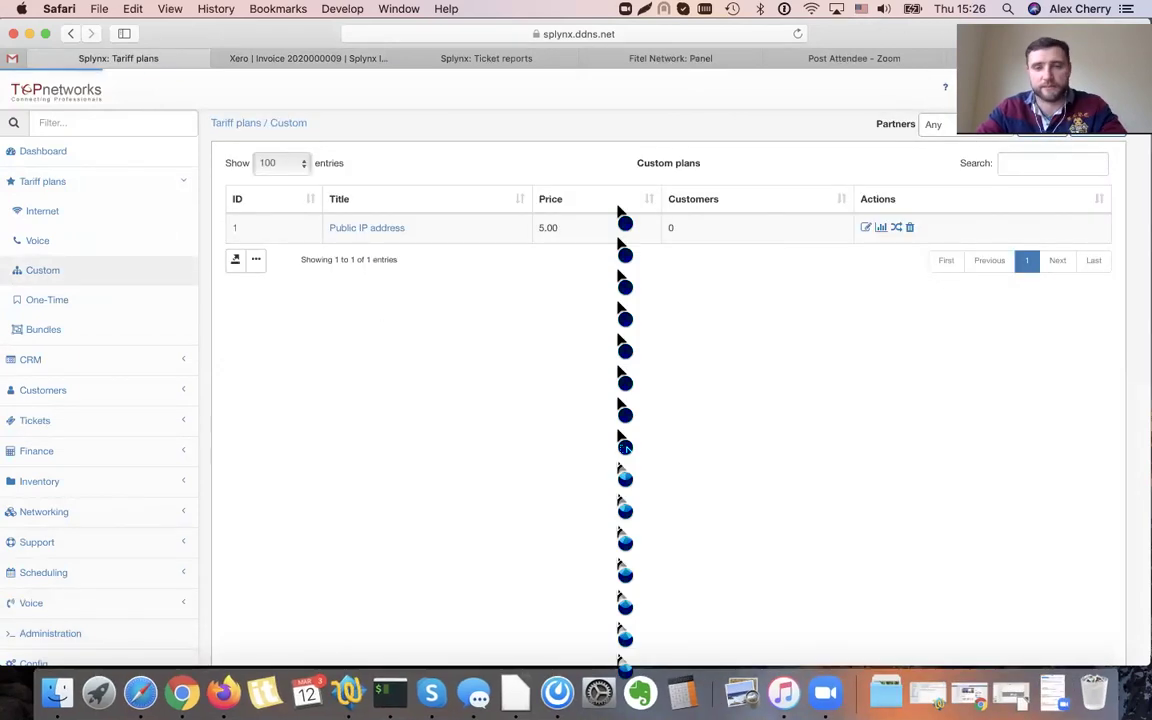
pyautogui.click(458, 193)
pyautogui.write('Installation fee')
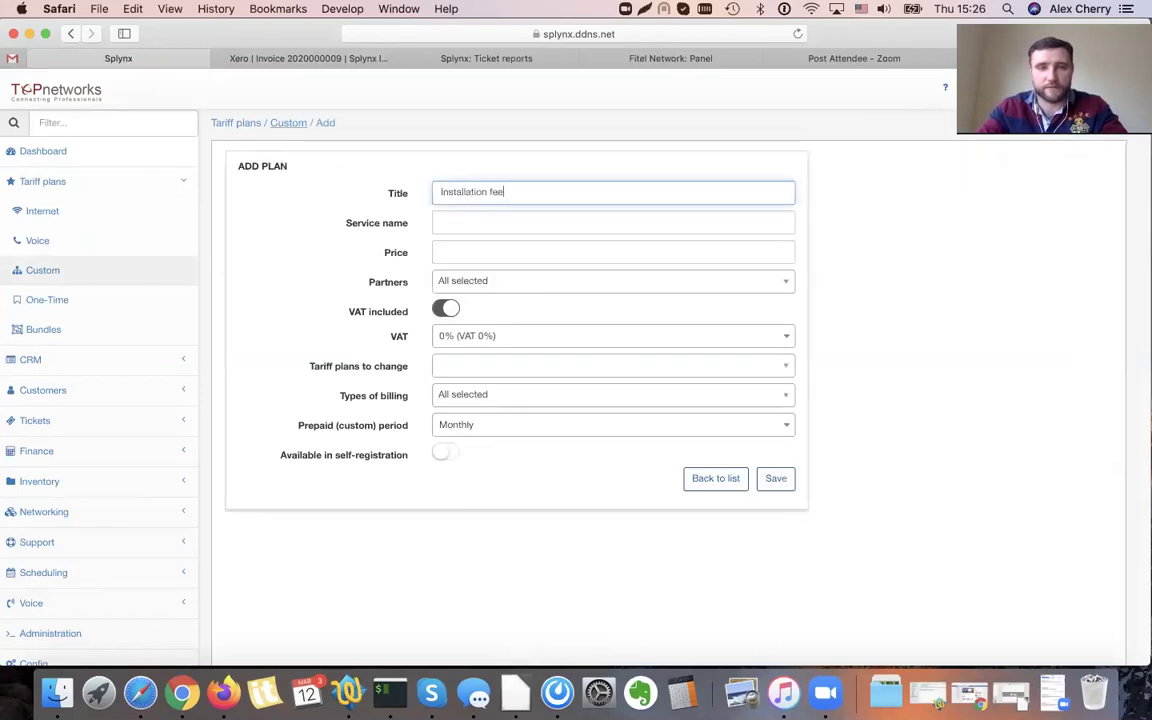
pyautogui.click(472, 222)
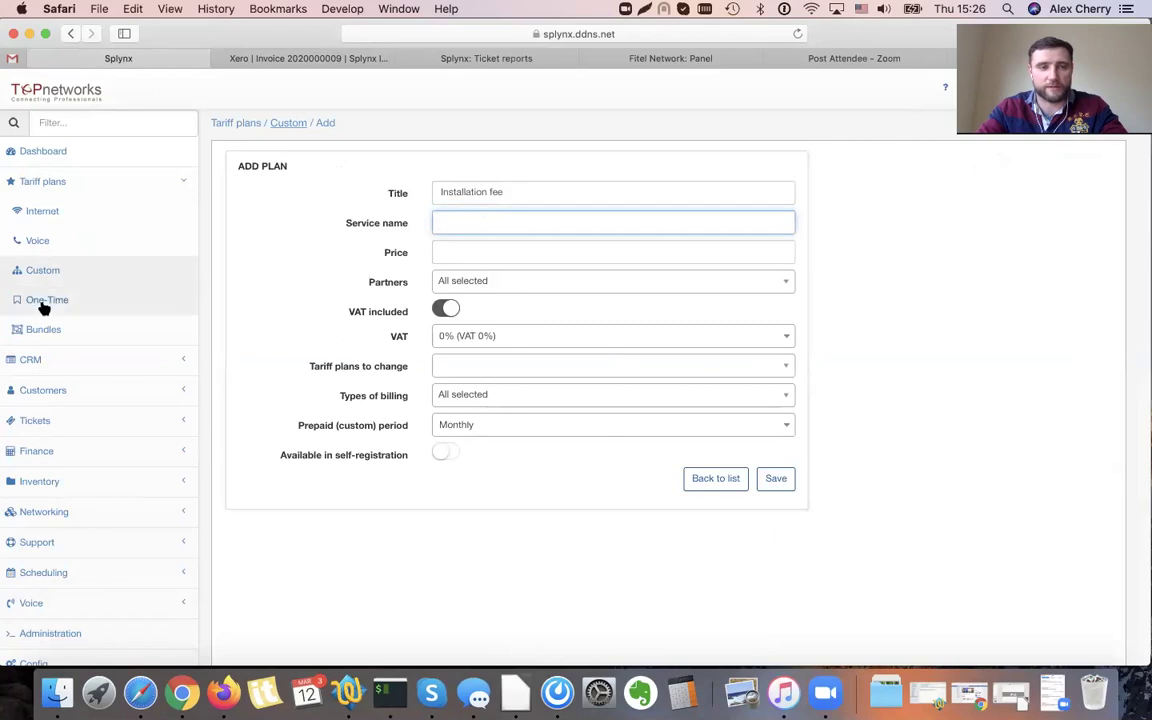
# Discard the draft, check the one-time Installation plan's 50.00 price, and open Customers Search
pyautogui.click(38, 268)
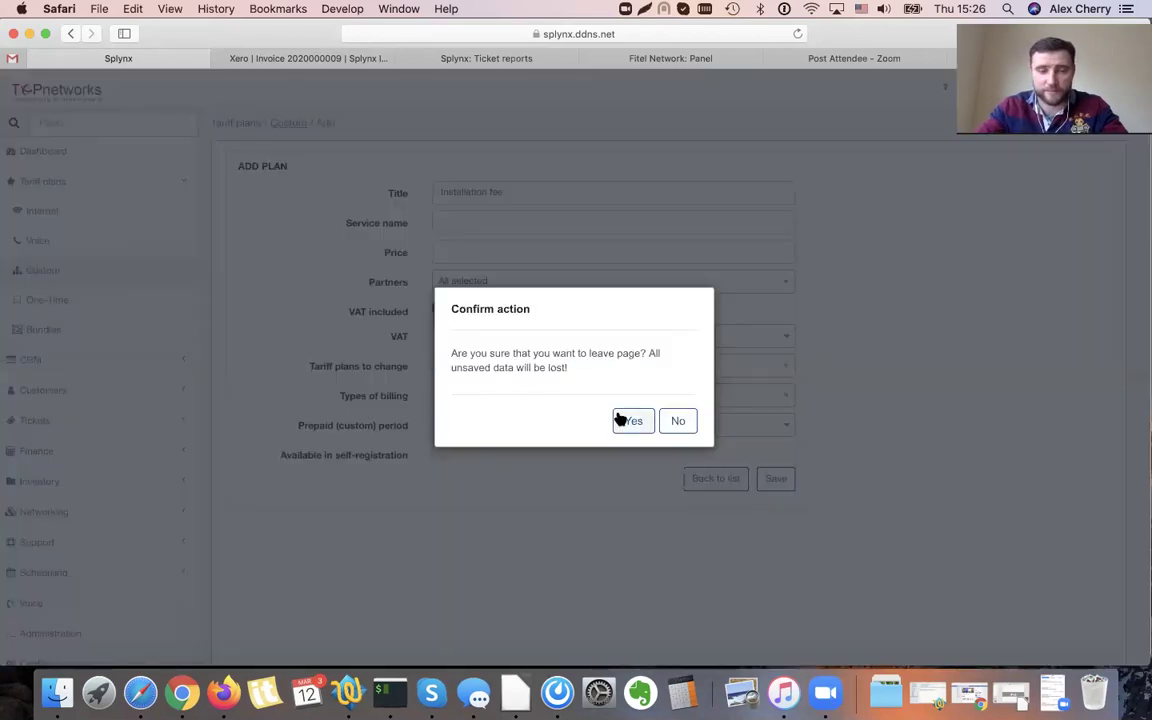
pyautogui.click(620, 419)
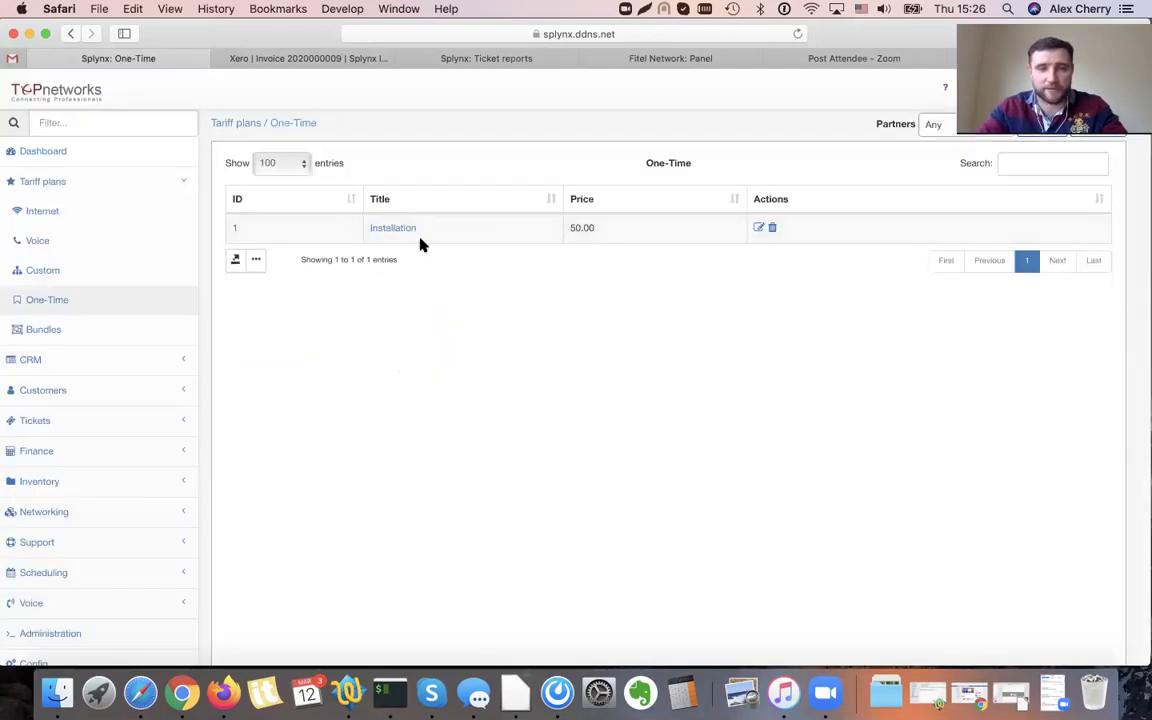
pyautogui.tripleClick(580, 228)
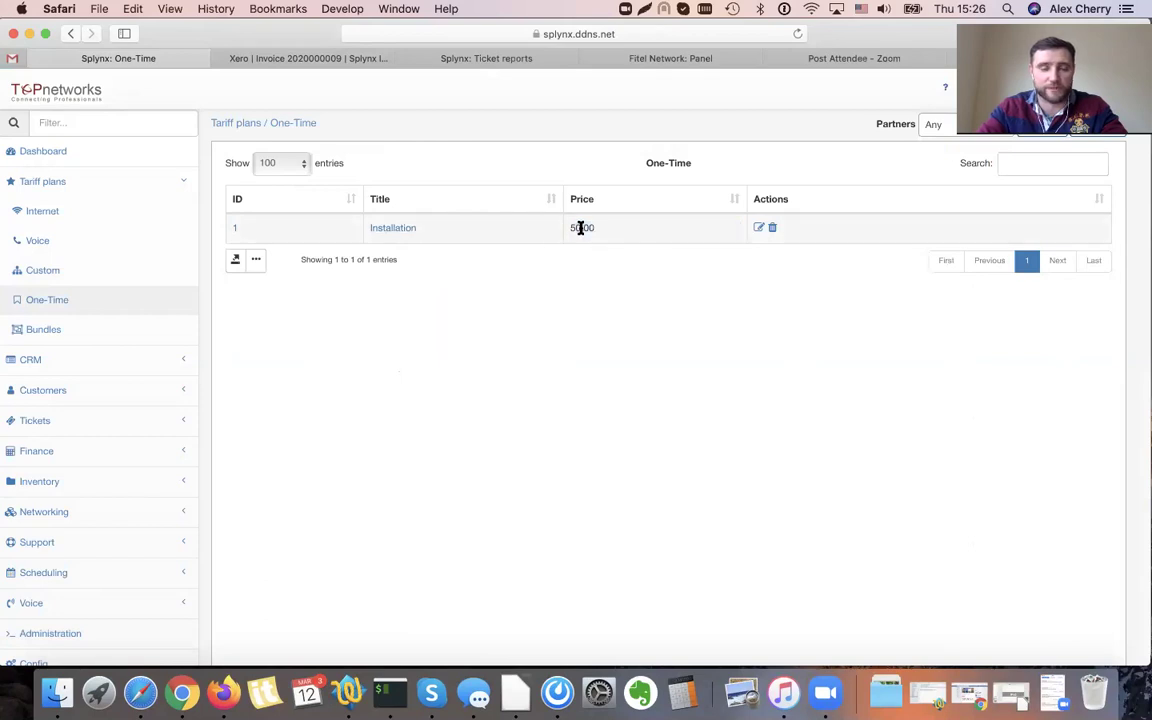
pyautogui.click(92, 392)
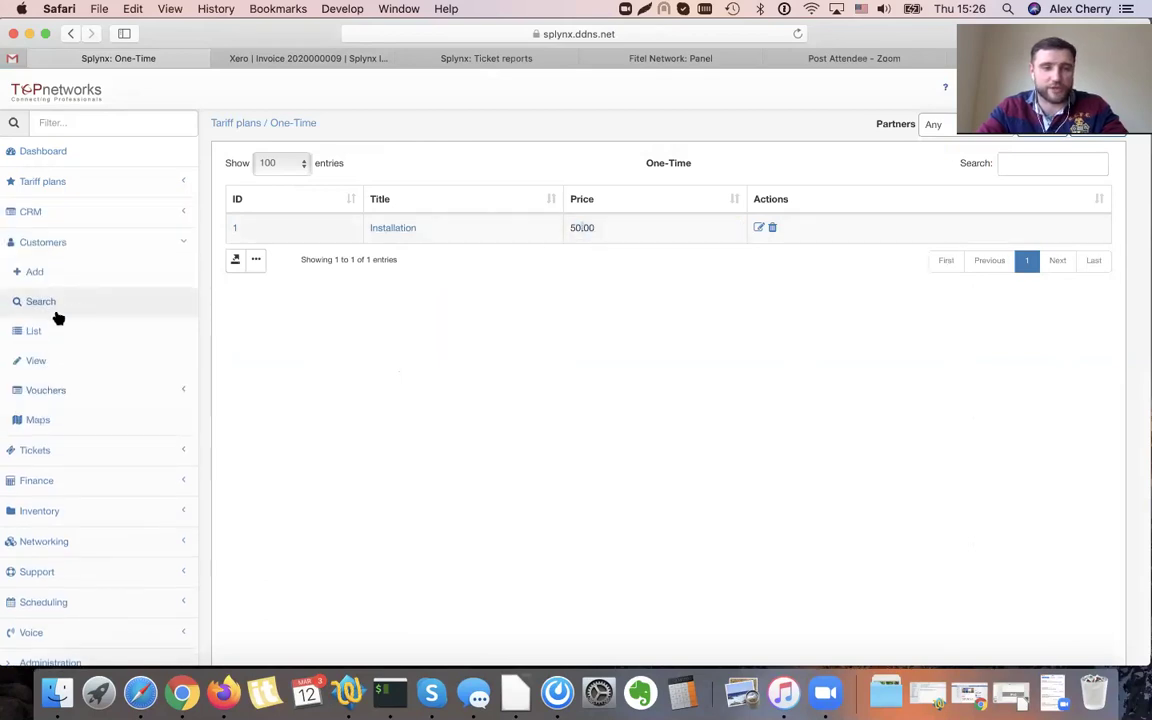
pyautogui.click(40, 301)
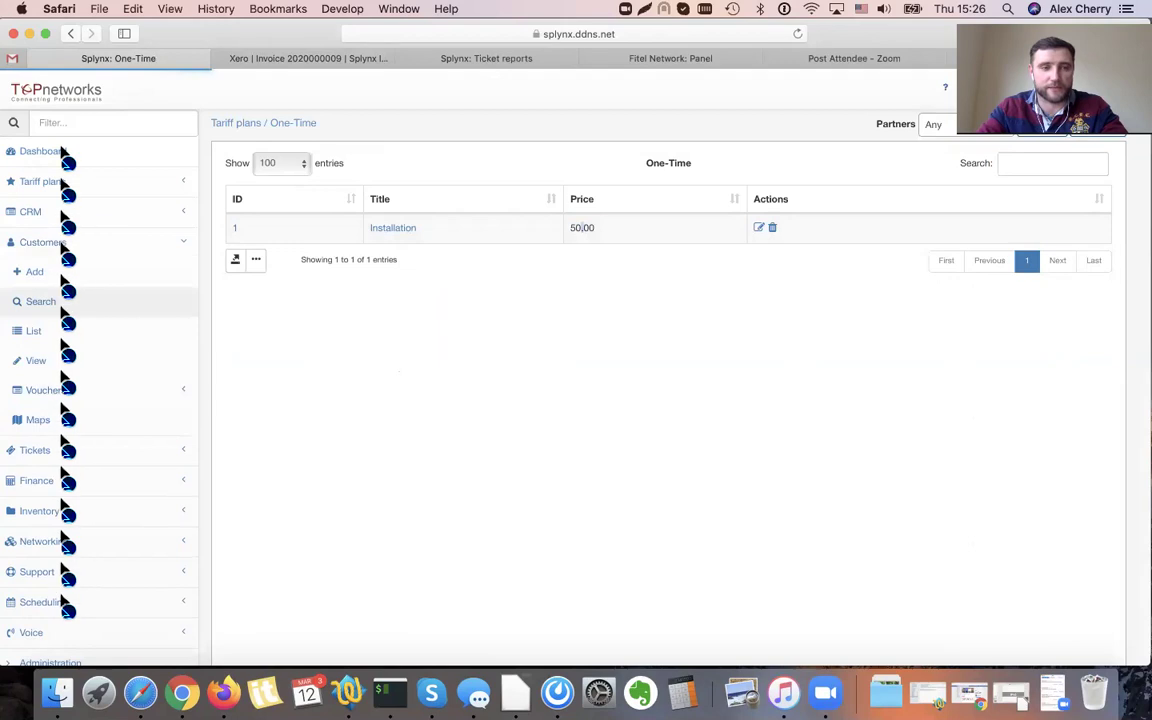
pyautogui.click(45, 213)
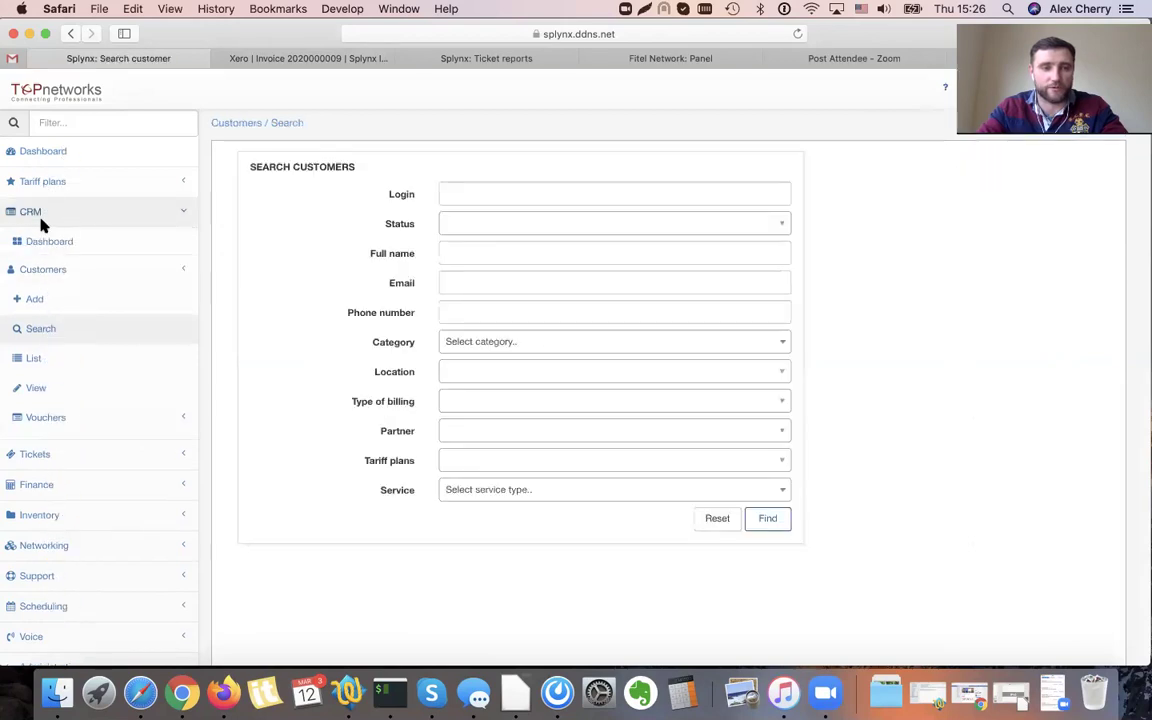
pyautogui.click(38, 214)
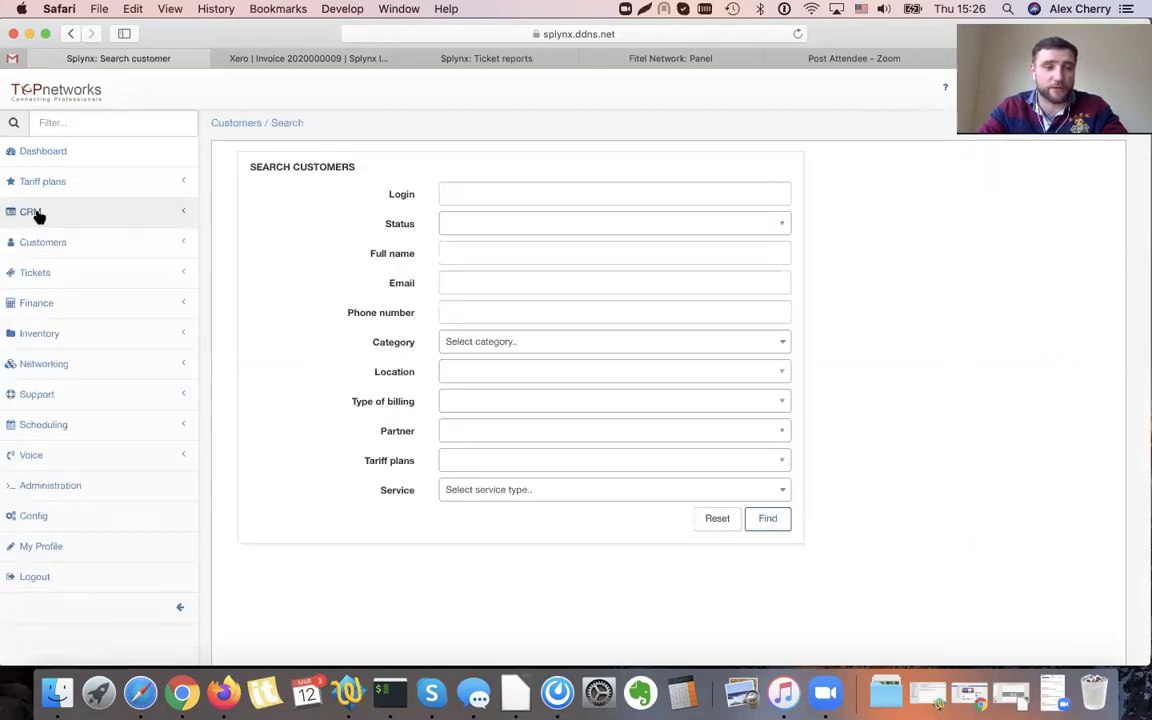
pyautogui.click(38, 214)
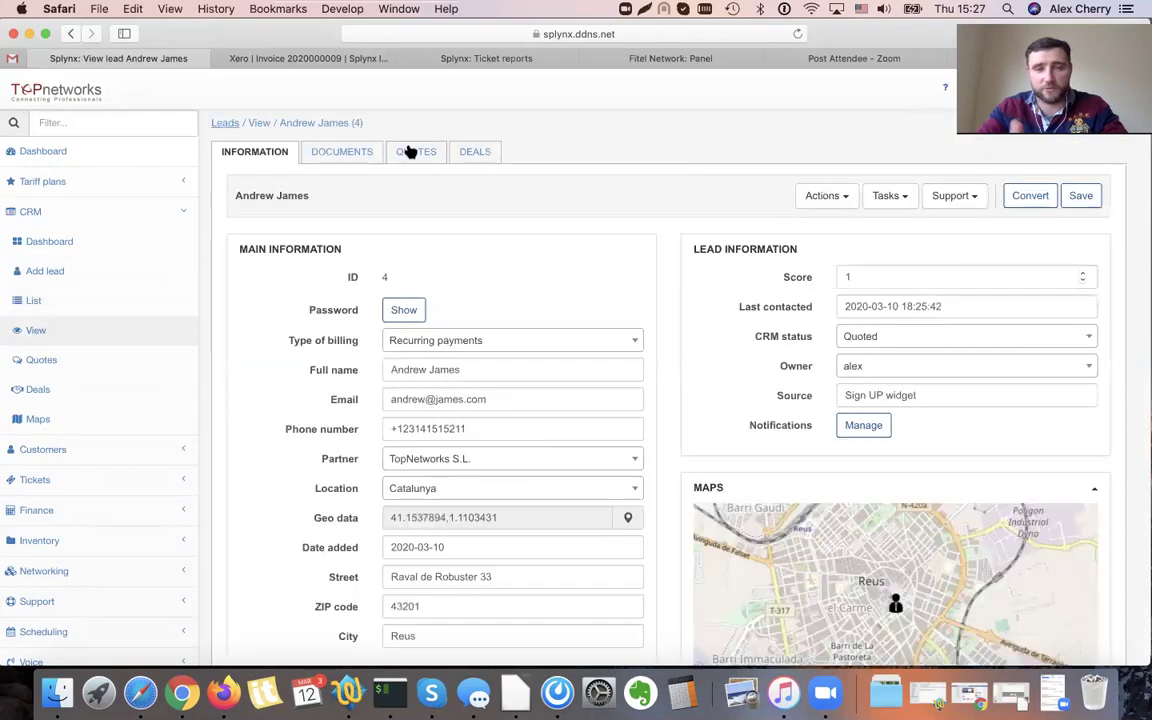
pyautogui.click(410, 151)
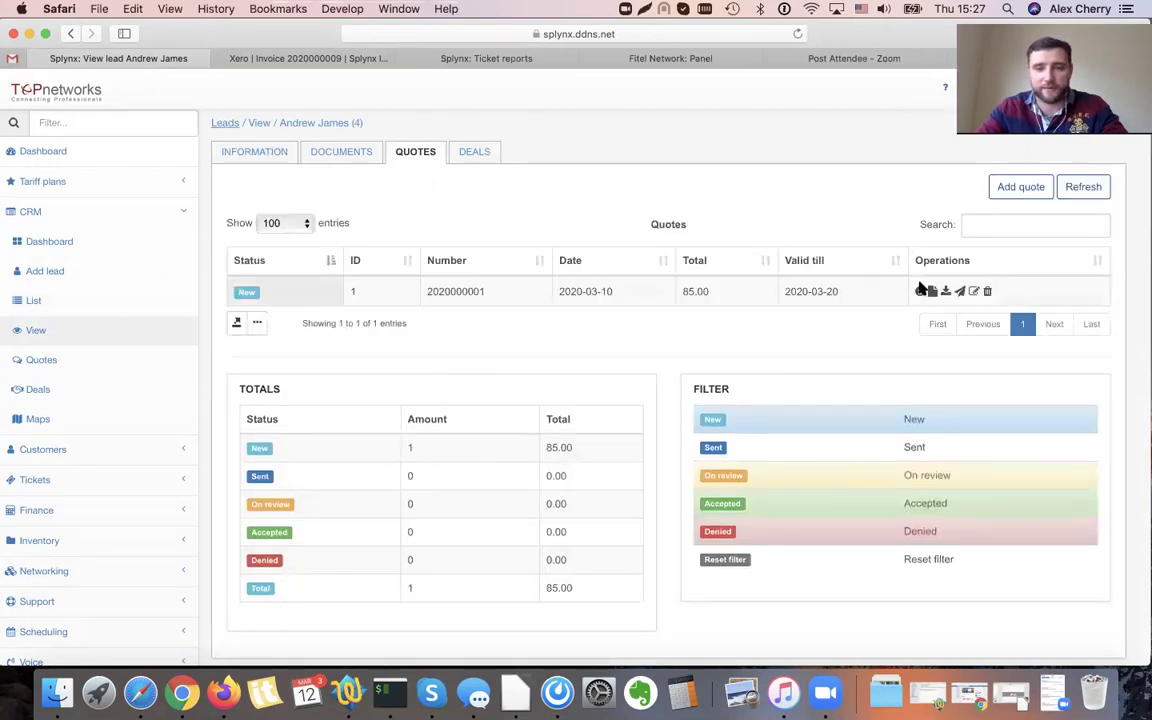
pyautogui.click(975, 291)
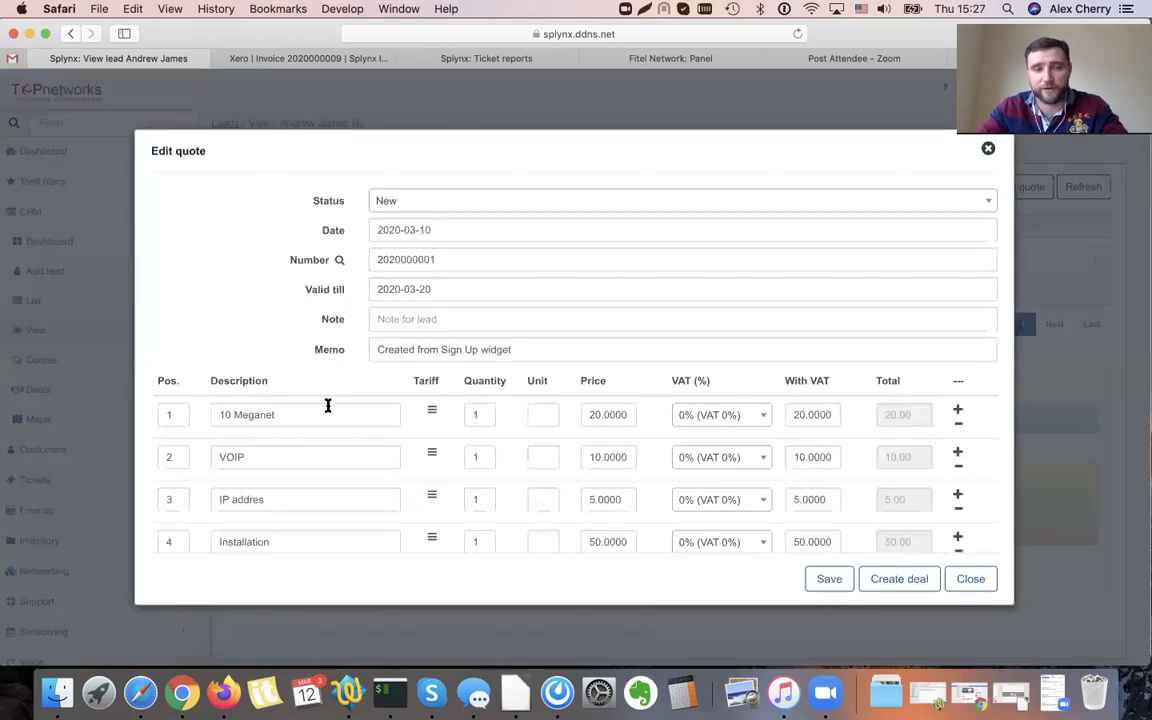
pyautogui.scroll(-3, 327, 404)
pyautogui.scroll(2, 551, 379)
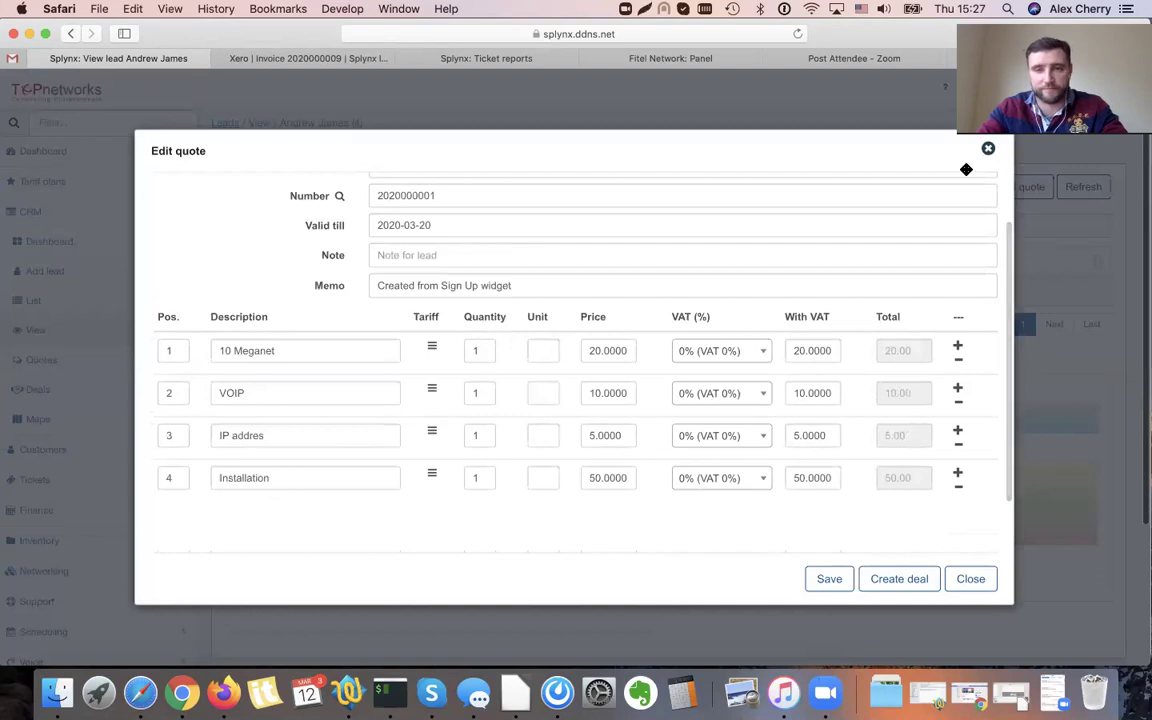
pyautogui.click(989, 149)
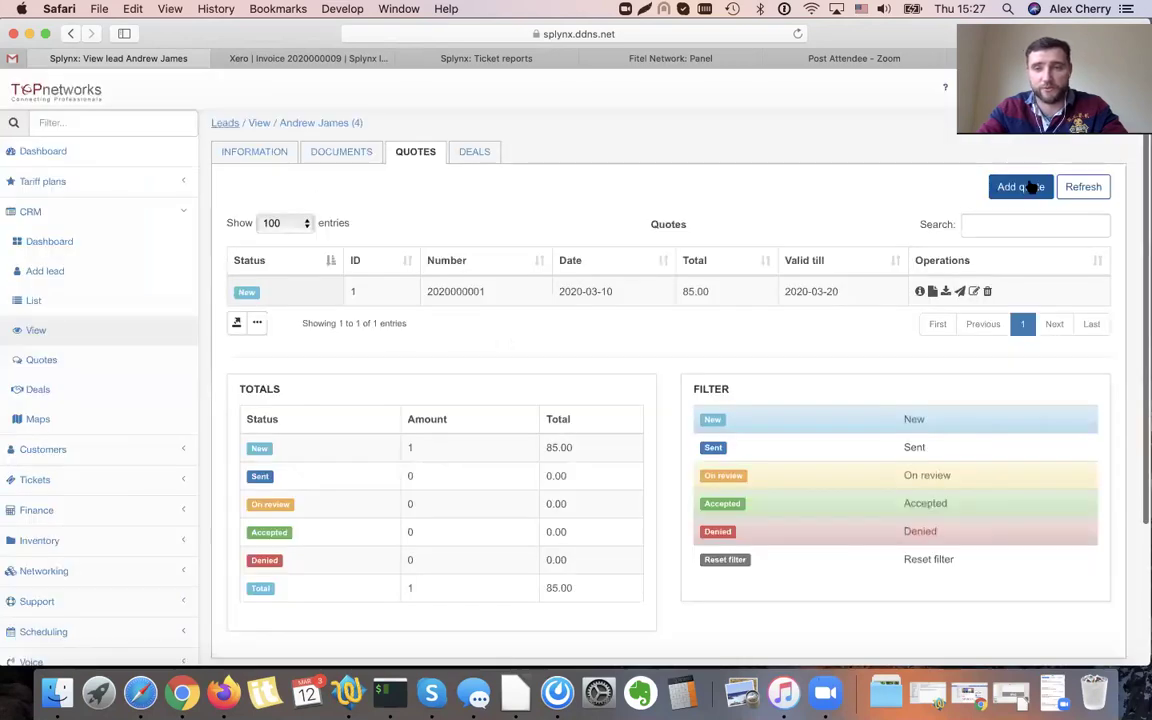
# Create a quote with 20 Meganet and Installation lines totalling 80.00, then return to the lead's Information tab
pyautogui.click(619, 290)
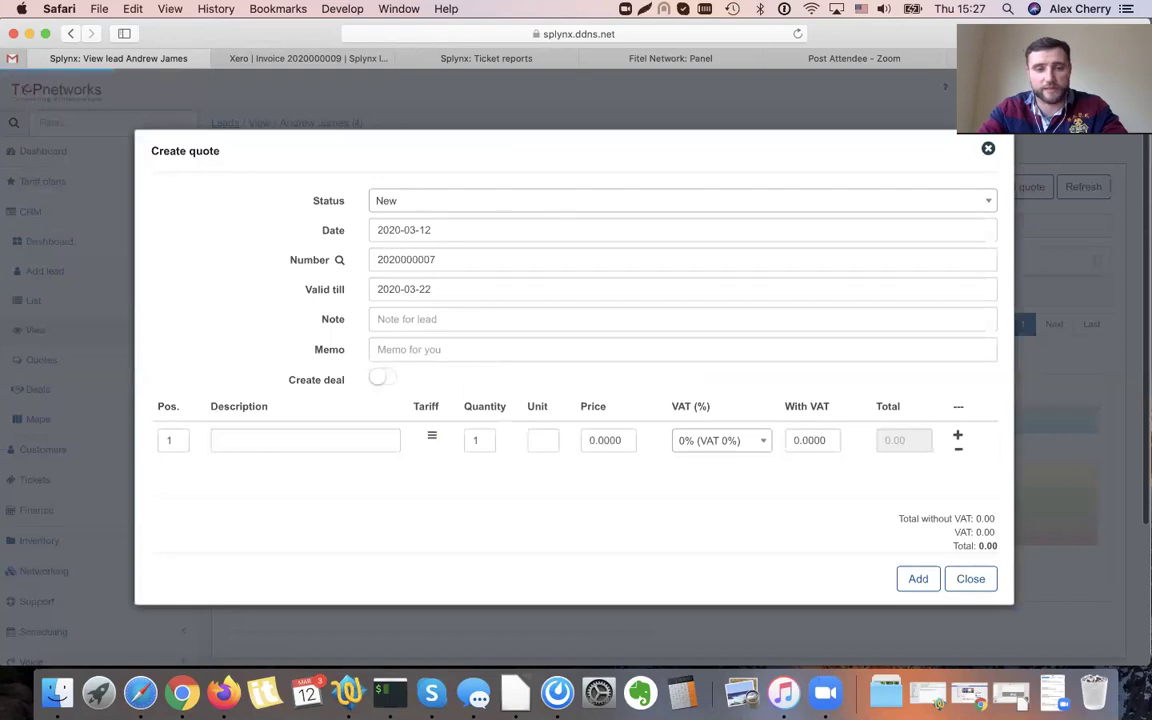
pyautogui.click(431, 435)
pyautogui.click(368, 402)
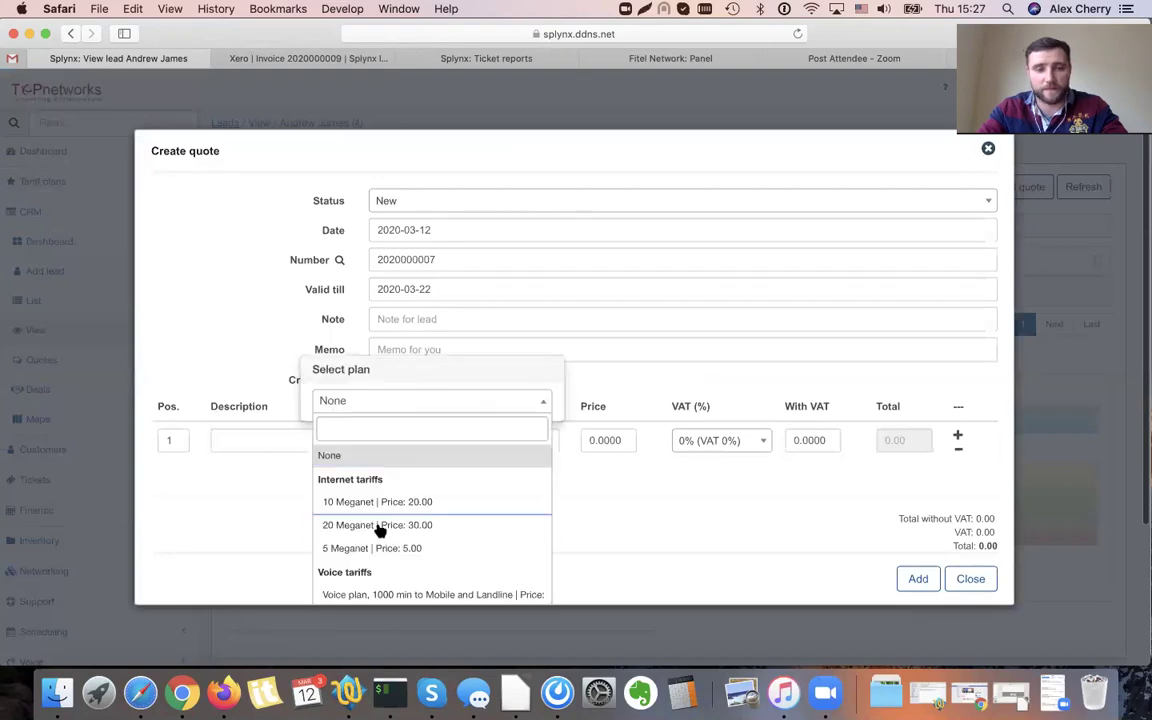
pyautogui.click(377, 525)
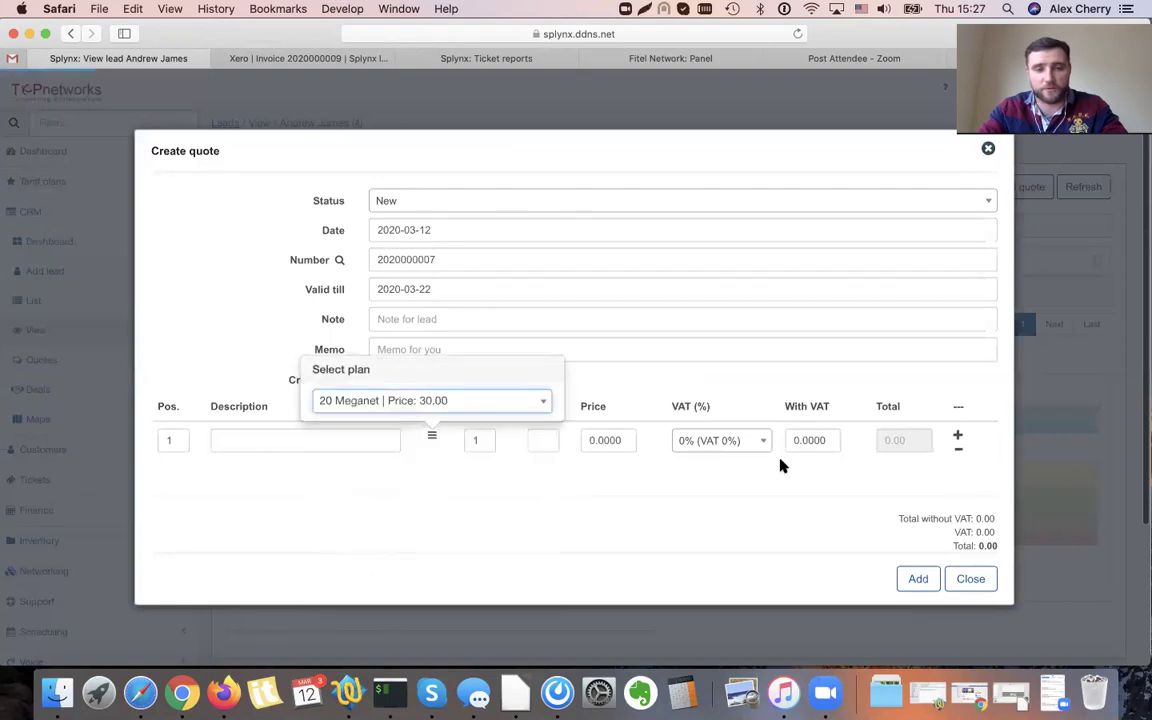
pyautogui.click(957, 435)
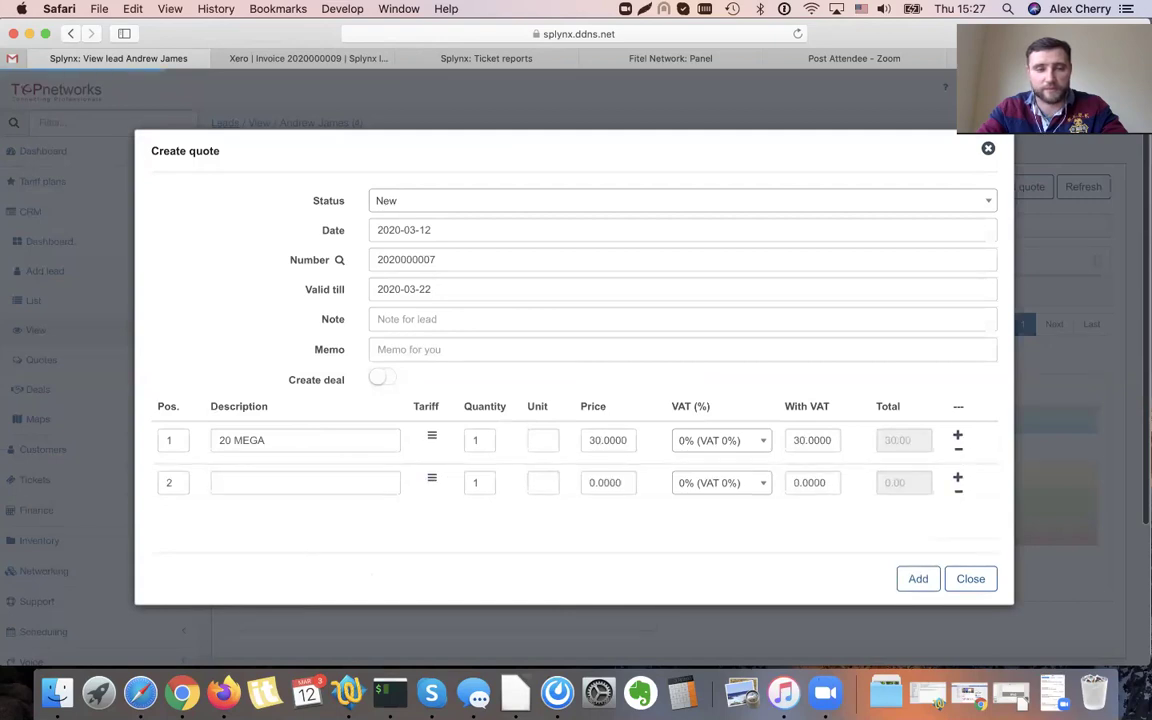
pyautogui.click(431, 477)
pyautogui.click(394, 443)
pyautogui.scroll(-4, 406, 548)
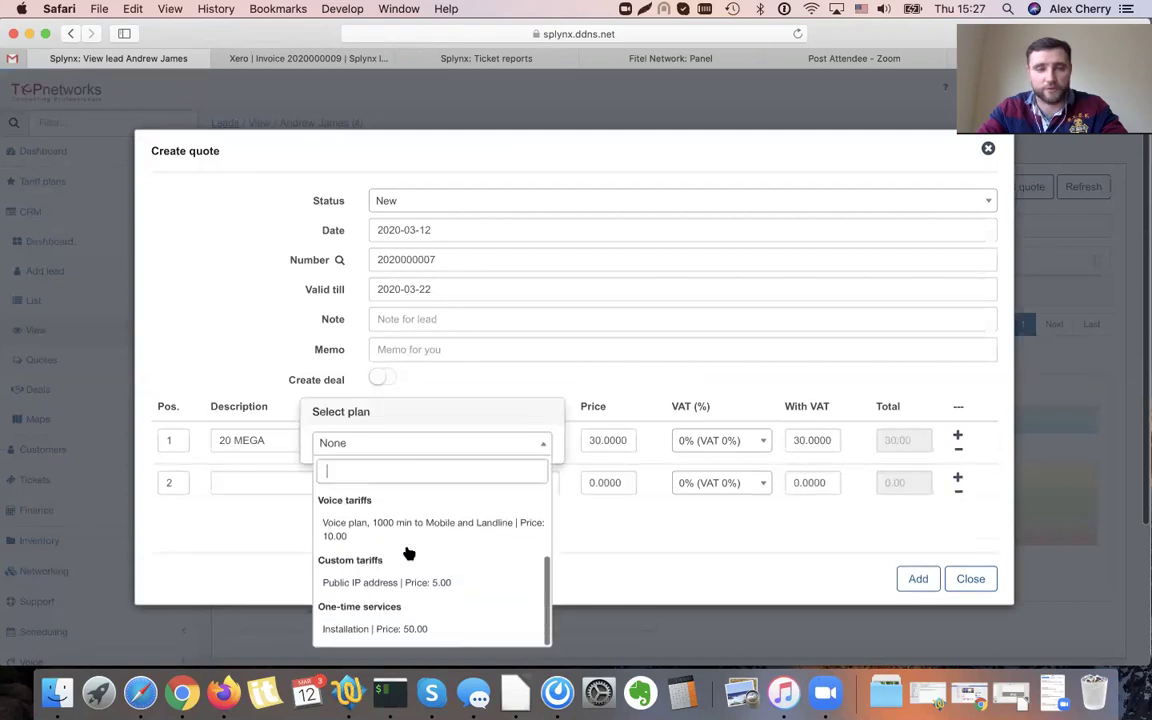
pyautogui.click(380, 630)
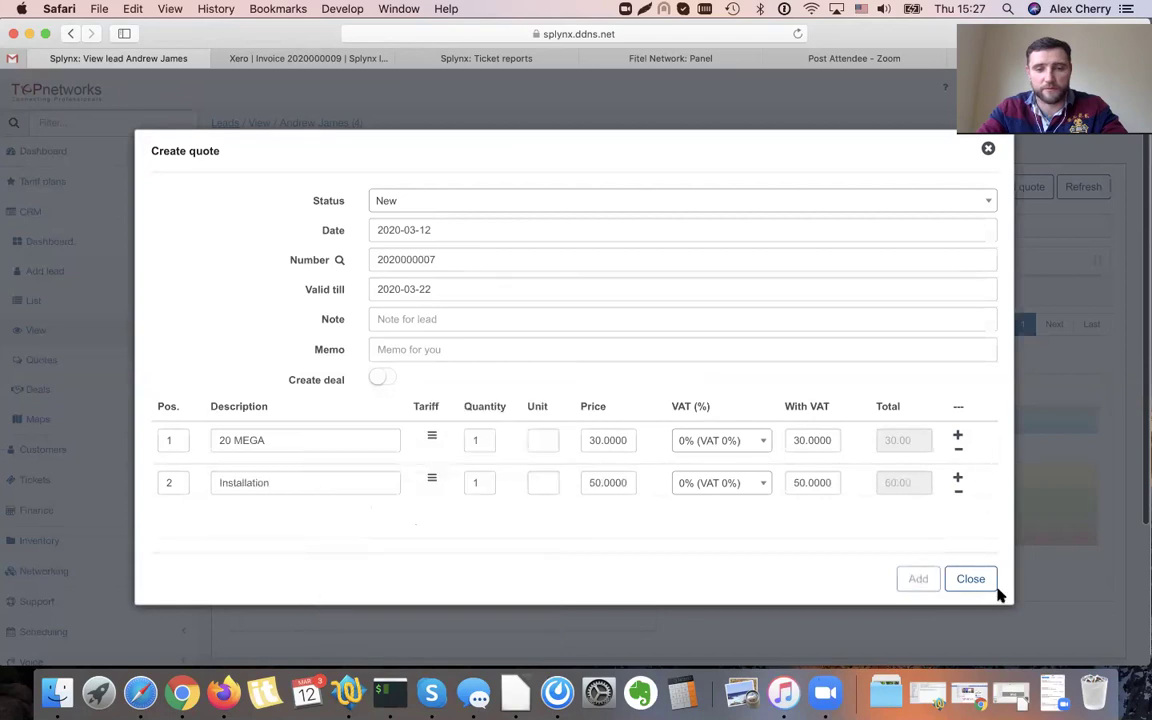
pyautogui.click(918, 578)
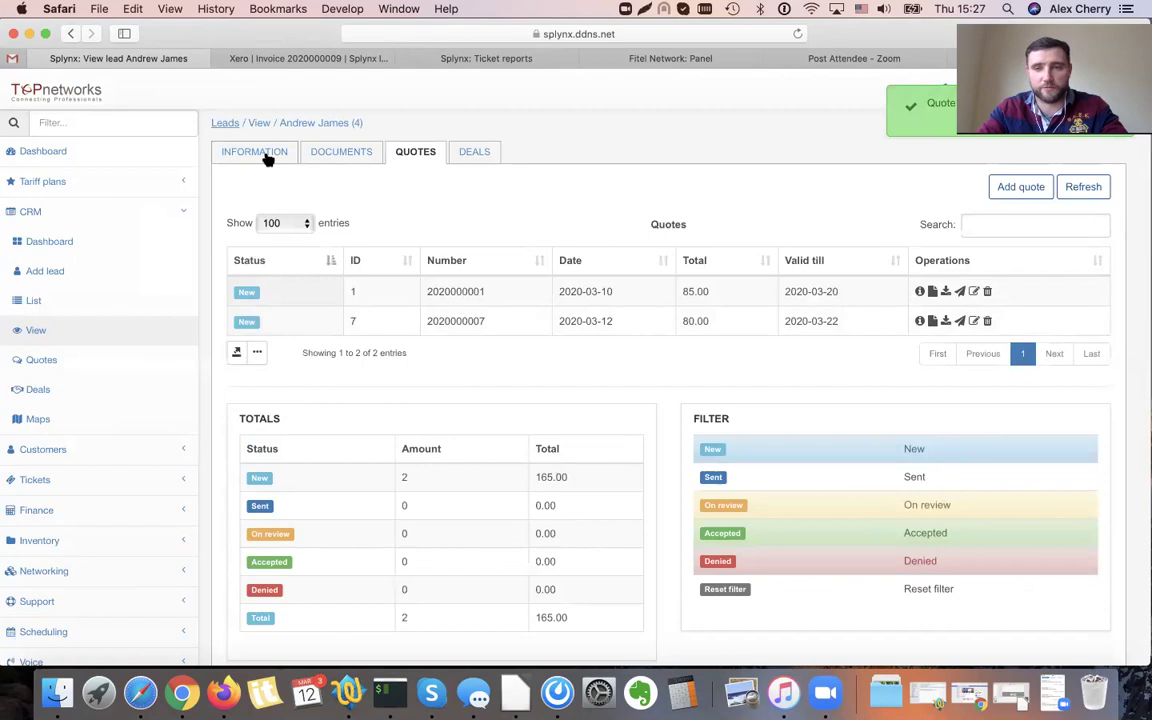
pyautogui.click(265, 156)
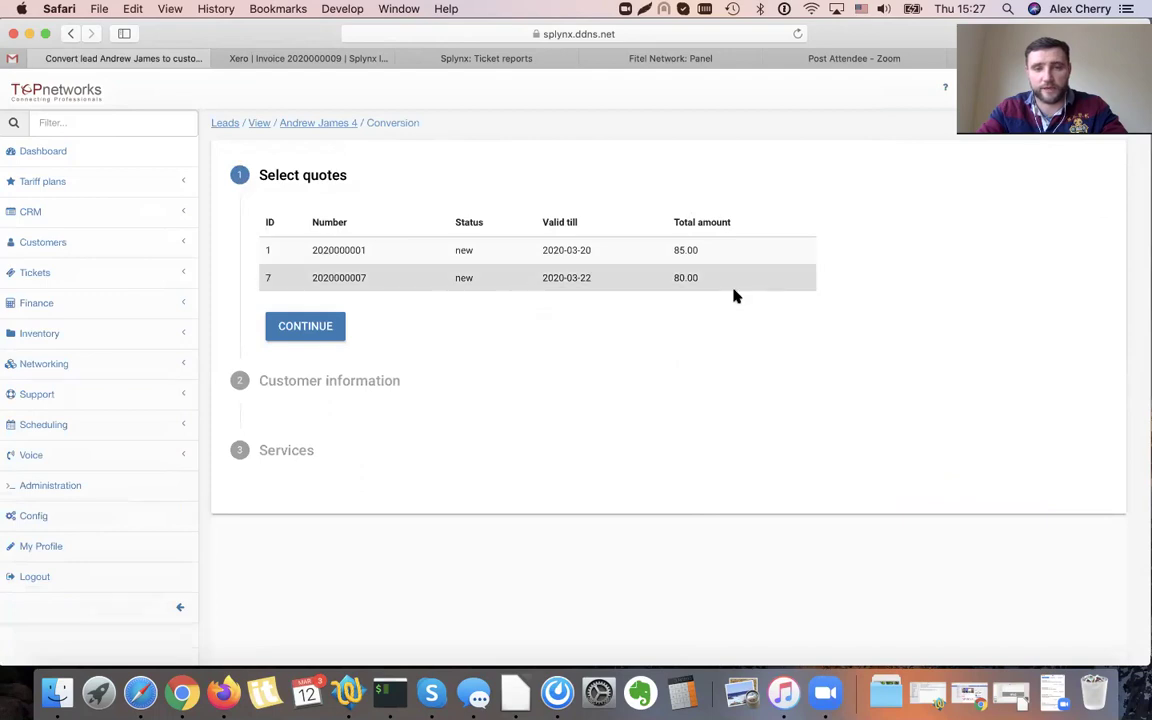
# Continue past quote selection and accept the customer information to reach the Services step
pyautogui.click(297, 337)
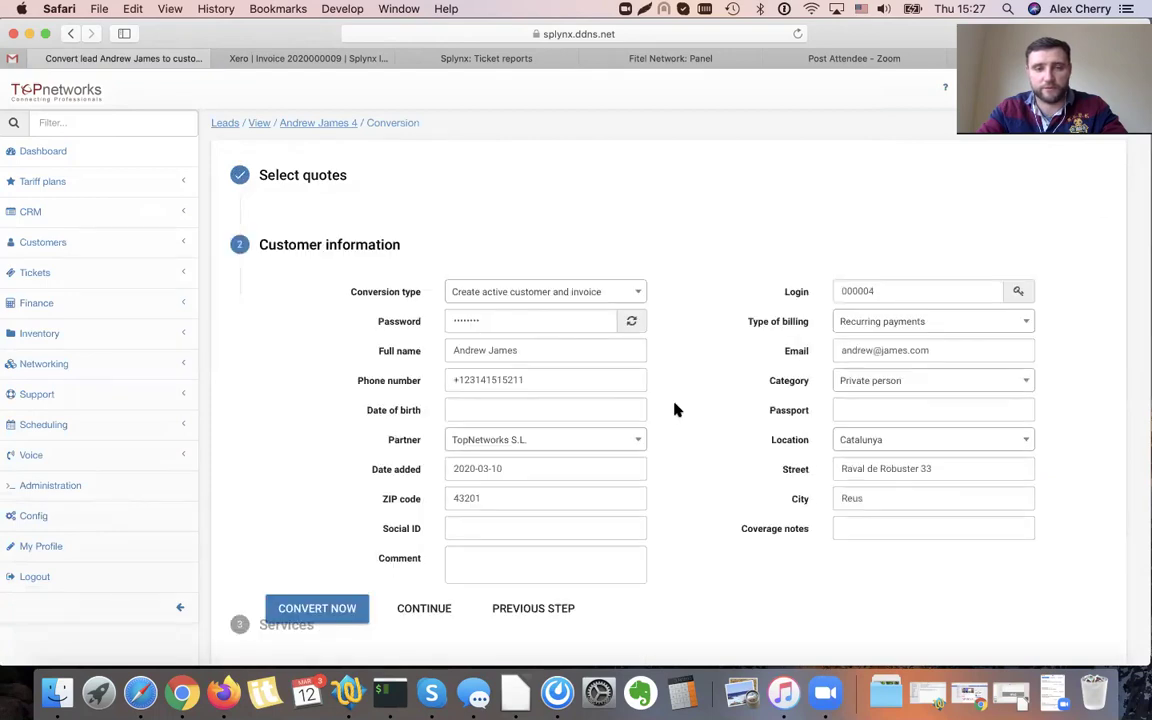
pyautogui.scroll(-1, 690, 335)
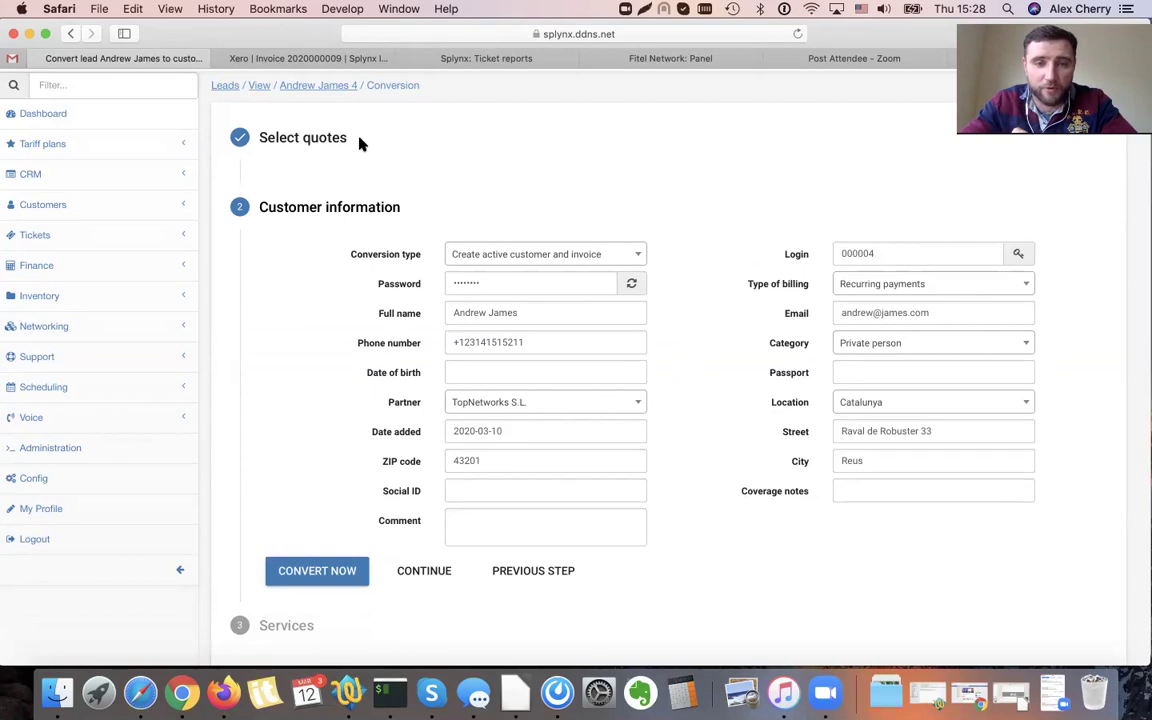
pyautogui.click(424, 572)
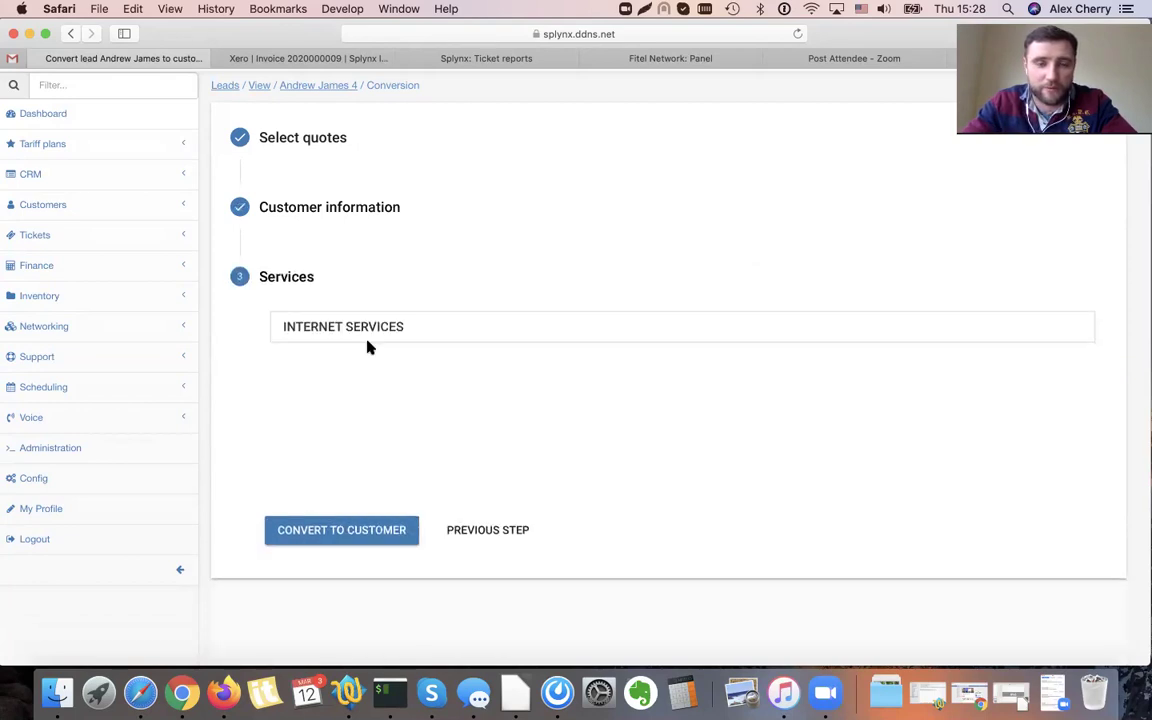
# Set the 20 MEGANET internet service start date to 2020-04-01 and convert the lead to a customer
pyautogui.click(365, 328)
pyautogui.scroll(-3, 510, 488)
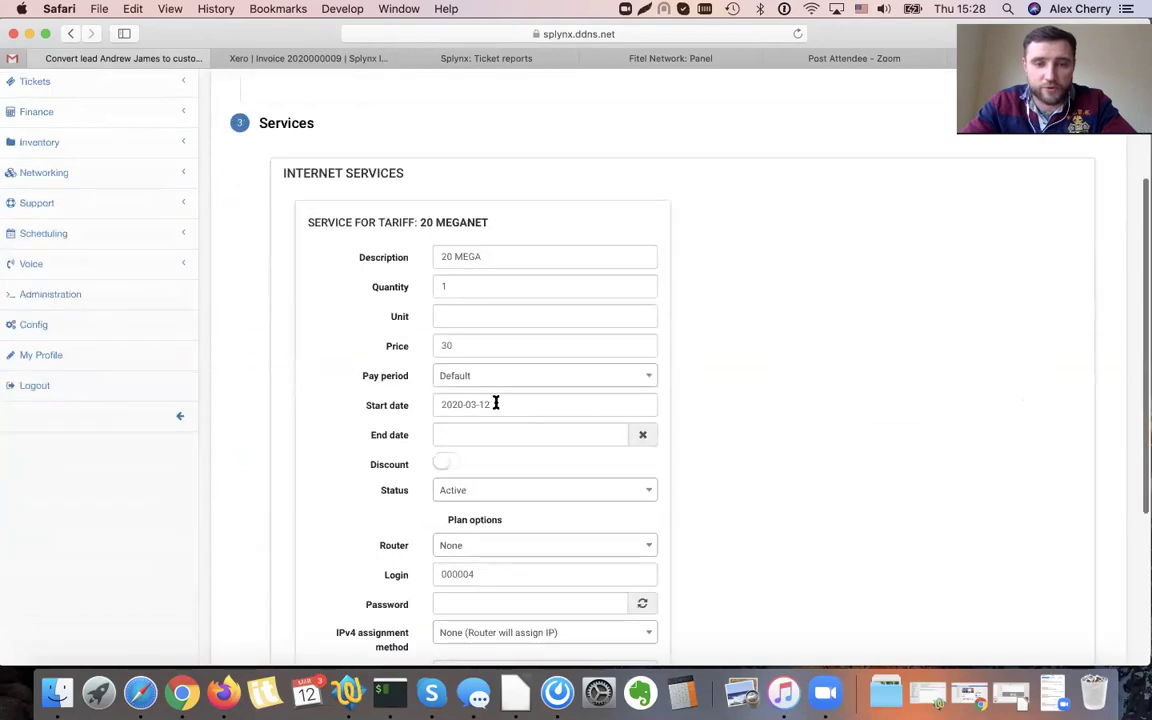
pyautogui.click(495, 403)
pyautogui.click(607, 441)
pyautogui.click(540, 483)
pyautogui.scroll(-5, 716, 480)
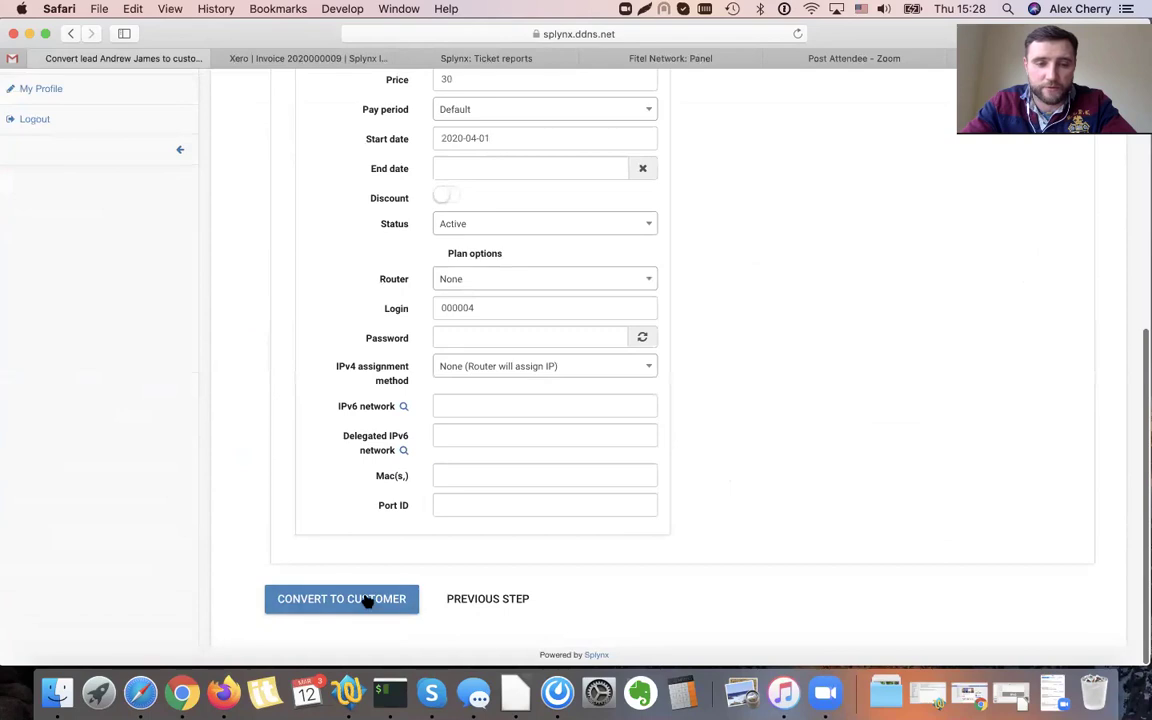
pyautogui.click(367, 600)
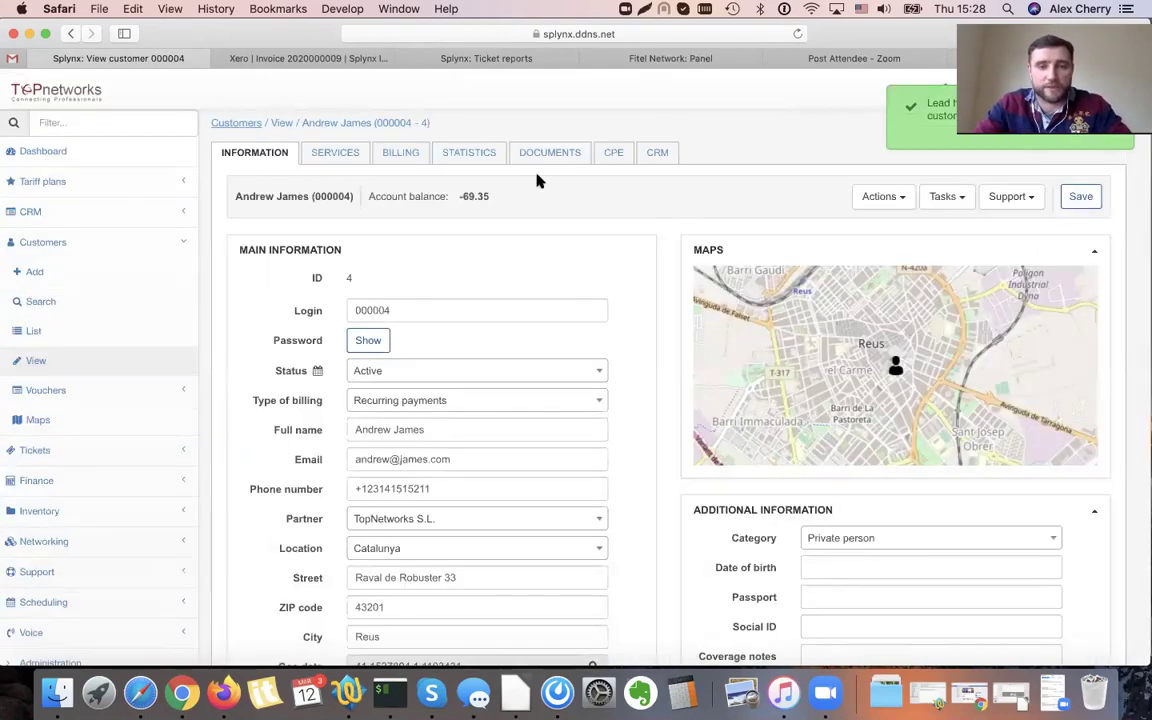
pyautogui.click(402, 154)
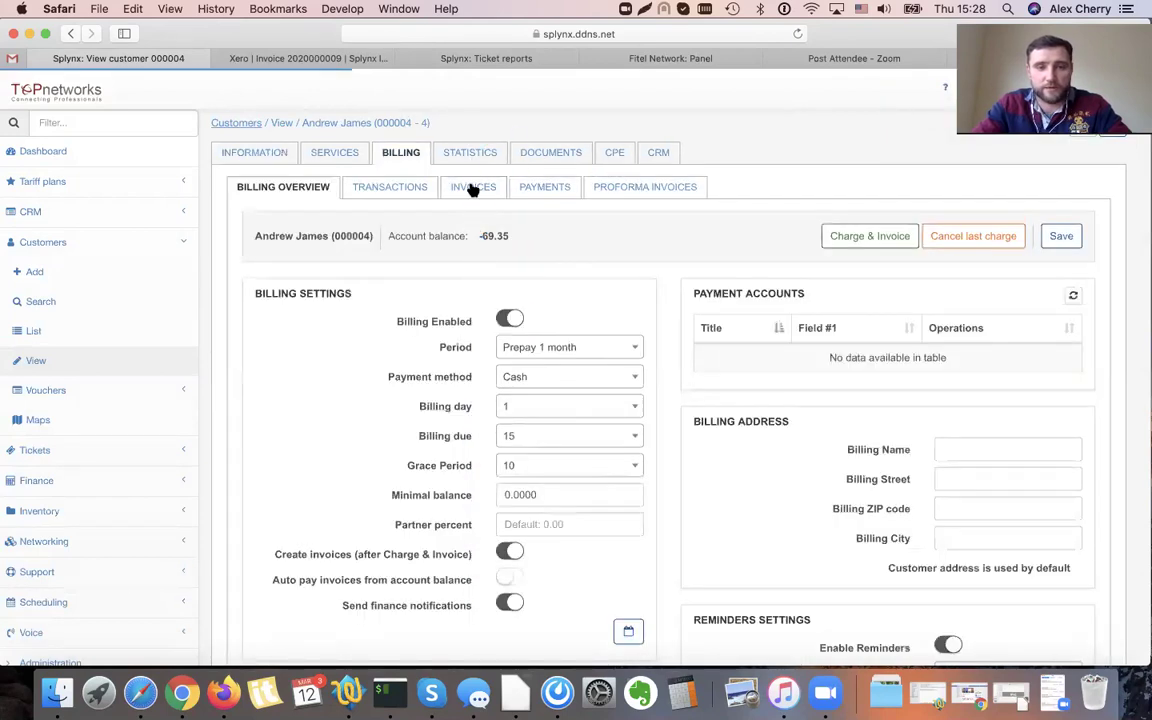
pyautogui.click(474, 188)
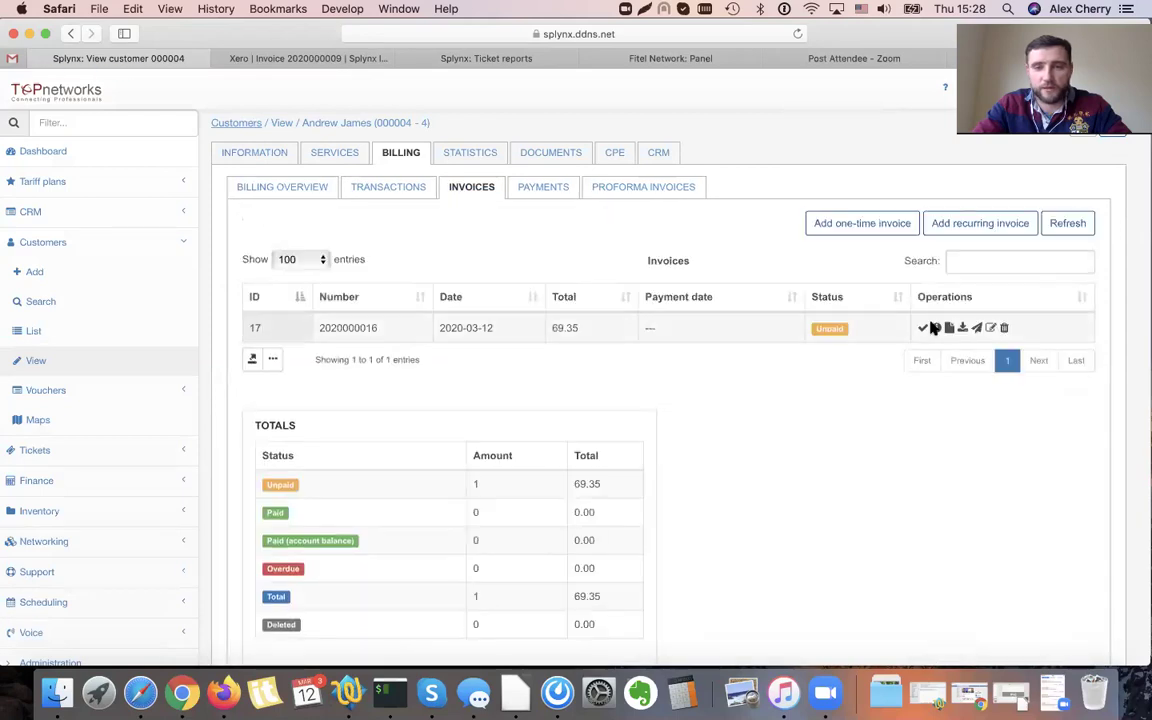
pyautogui.click(950, 328)
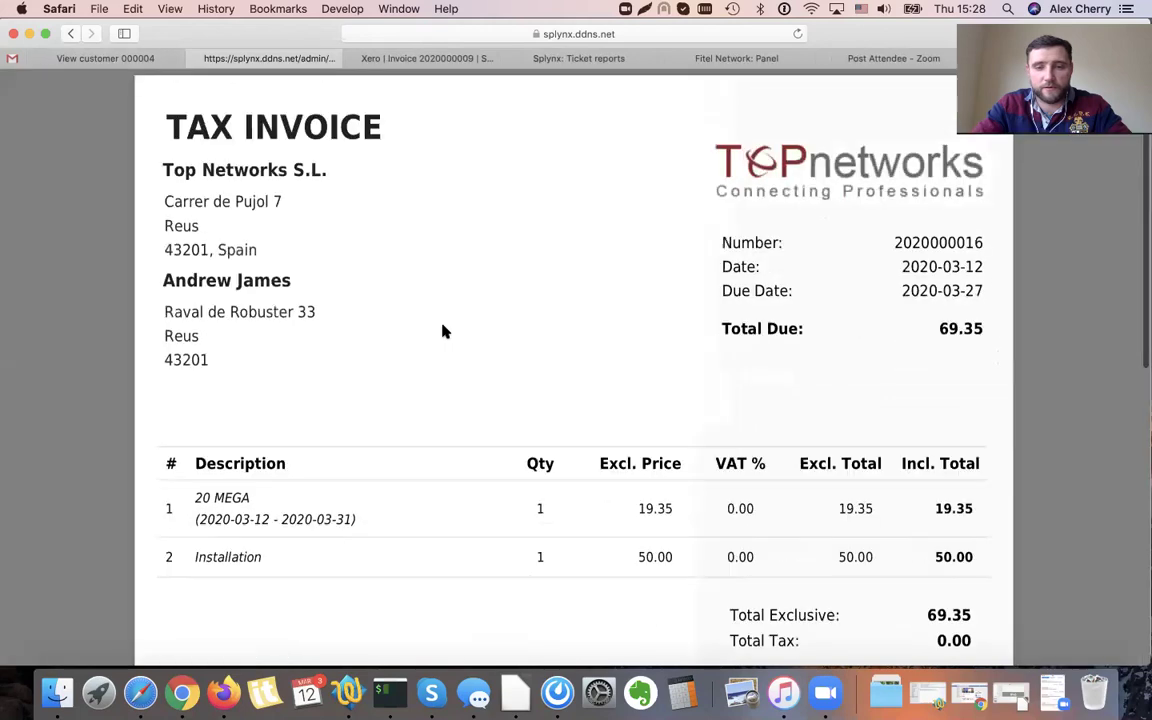
# Review the invoice's 19.35 20 MEGA line and 50.00 installation, then return to the customer tab
pyautogui.scroll(-3, 444, 331)
pyautogui.press('super+minus')
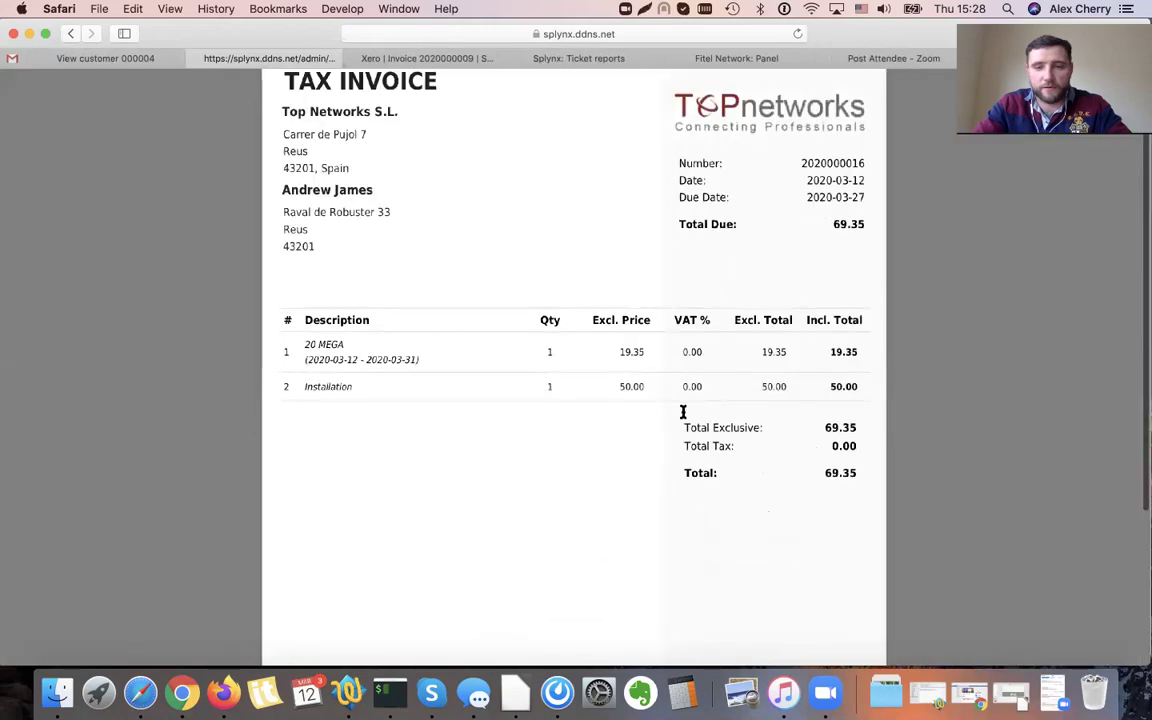
pyautogui.moveTo(618, 387); pyautogui.dragTo(851, 380)
pyautogui.click(851, 380)
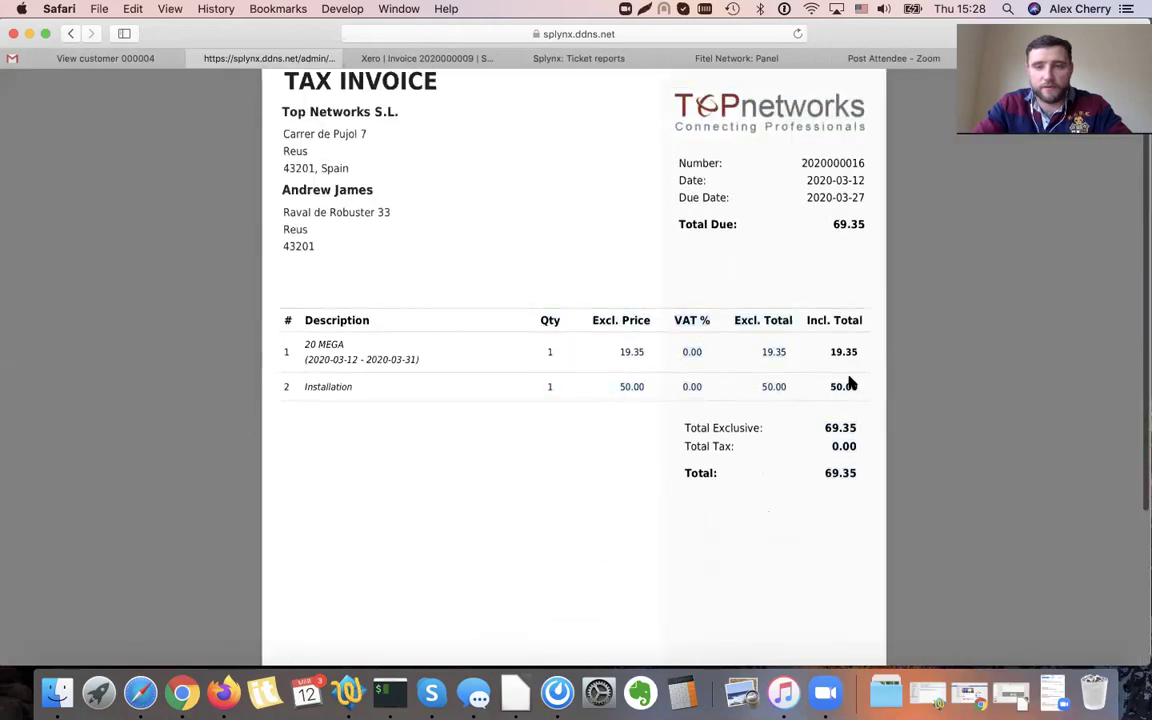
pyautogui.moveTo(634, 350); pyautogui.dragTo(628, 349)
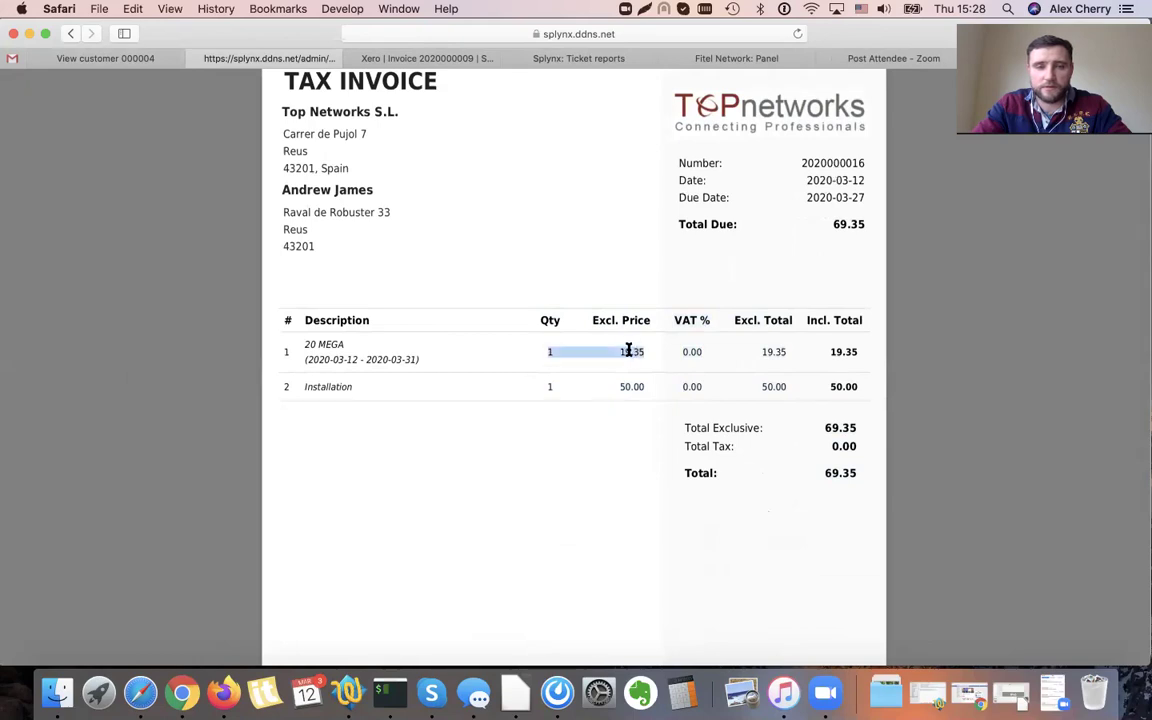
pyautogui.moveTo(418, 359); pyautogui.dragTo(309, 360)
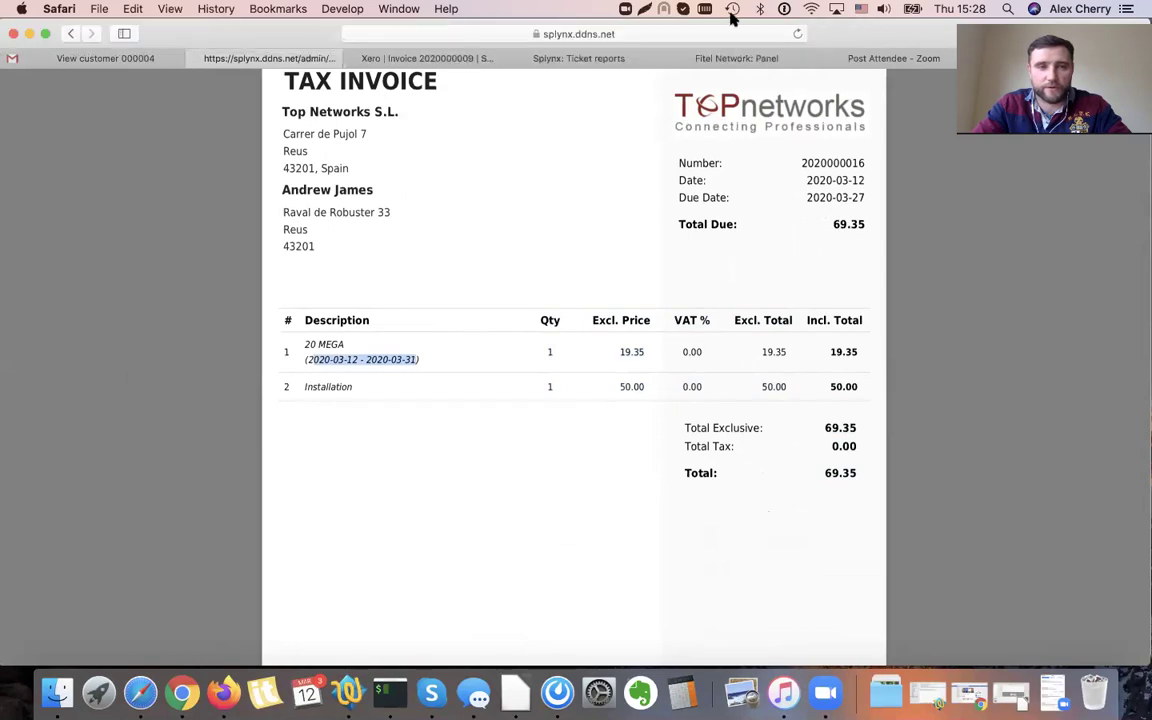
pyautogui.click(386, 56)
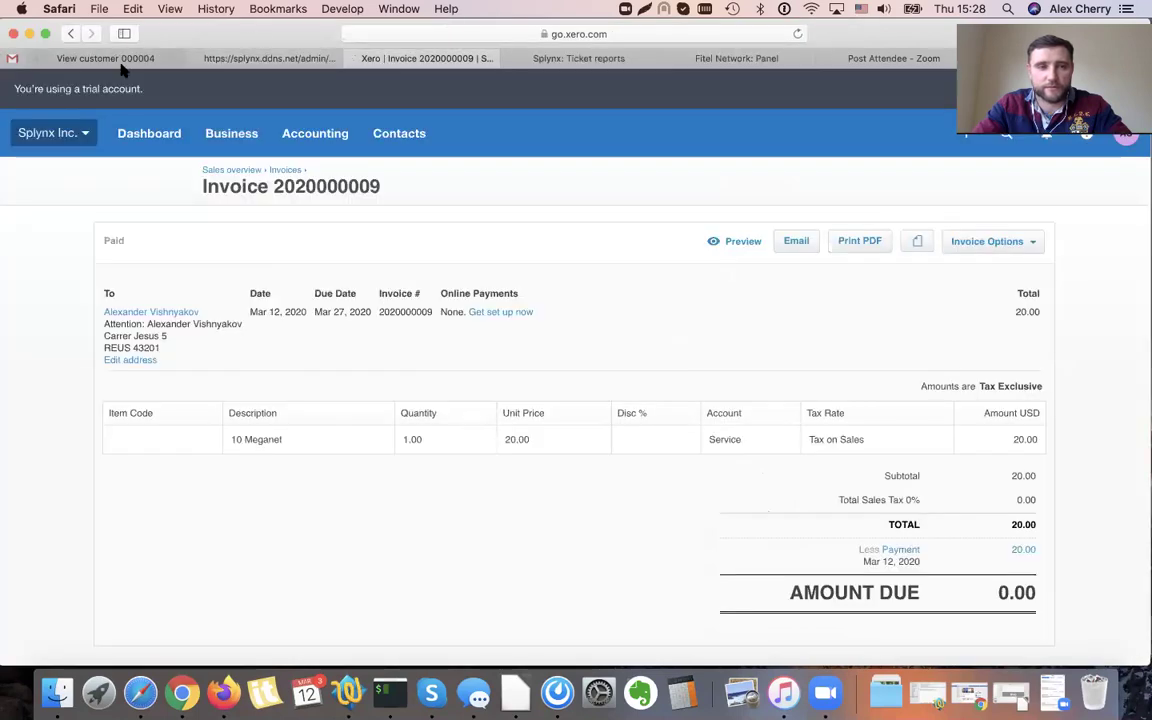
pyautogui.click(118, 59)
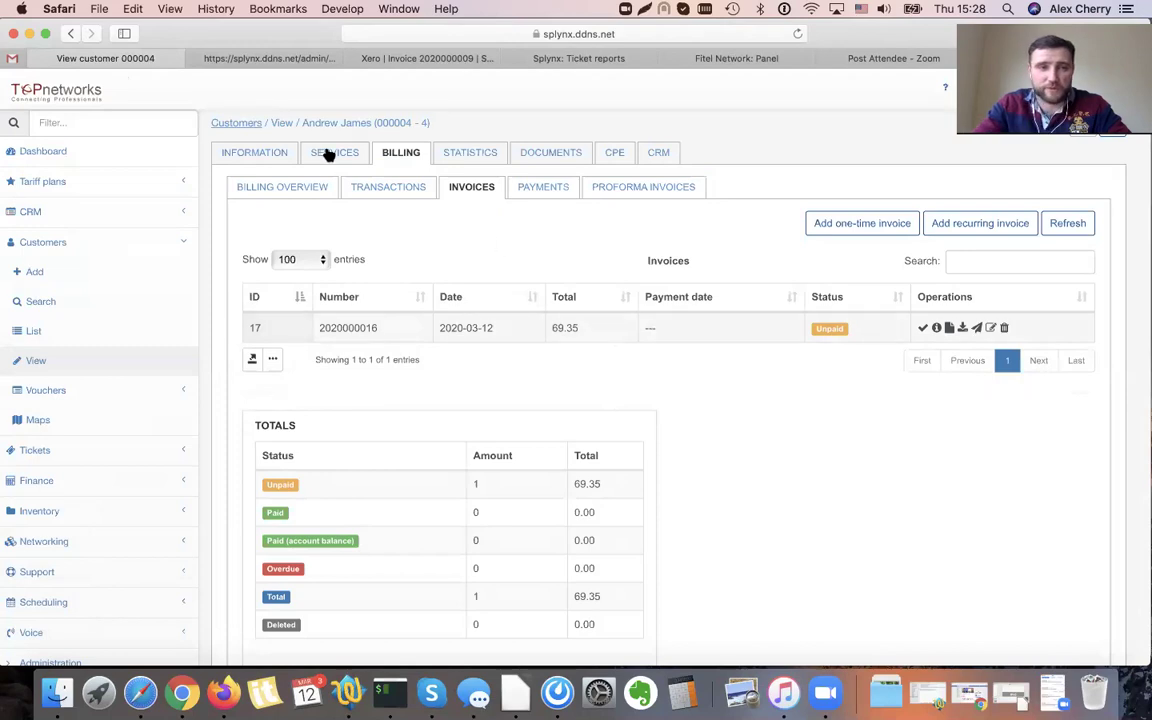
# Inspect the customer's active 20 MEGA service, then open the CRM leads list
pyautogui.click(309, 193)
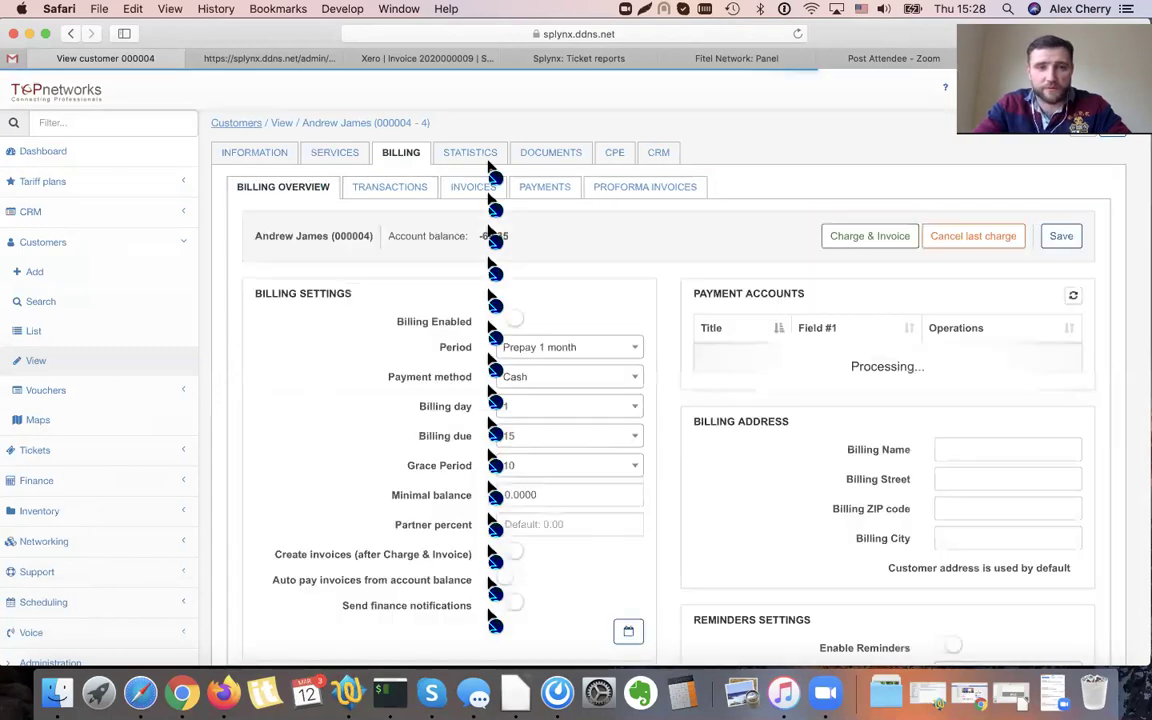
pyautogui.click(343, 162)
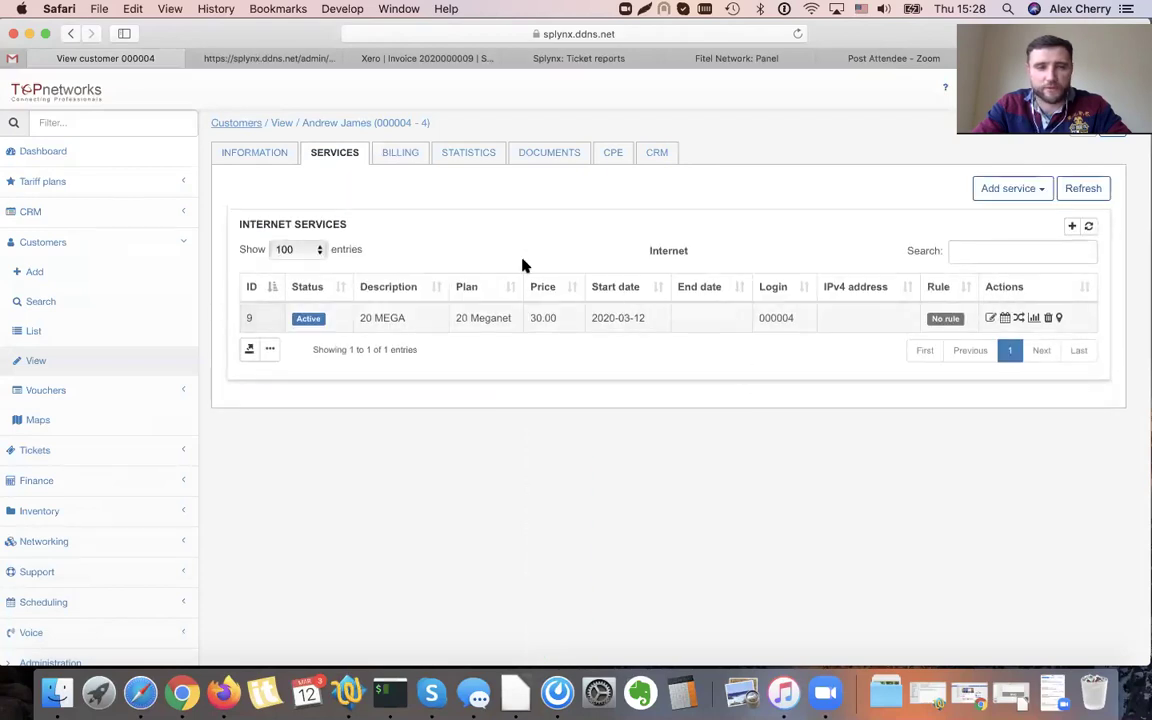
pyautogui.click(990, 319)
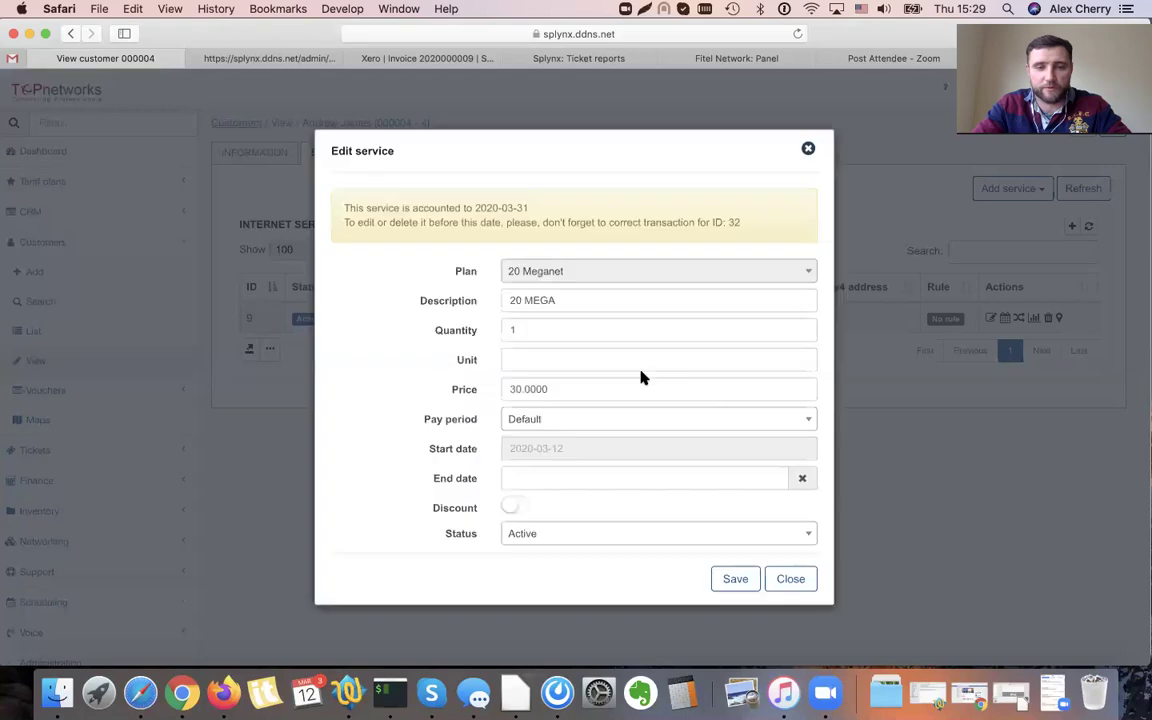
pyautogui.click(790, 578)
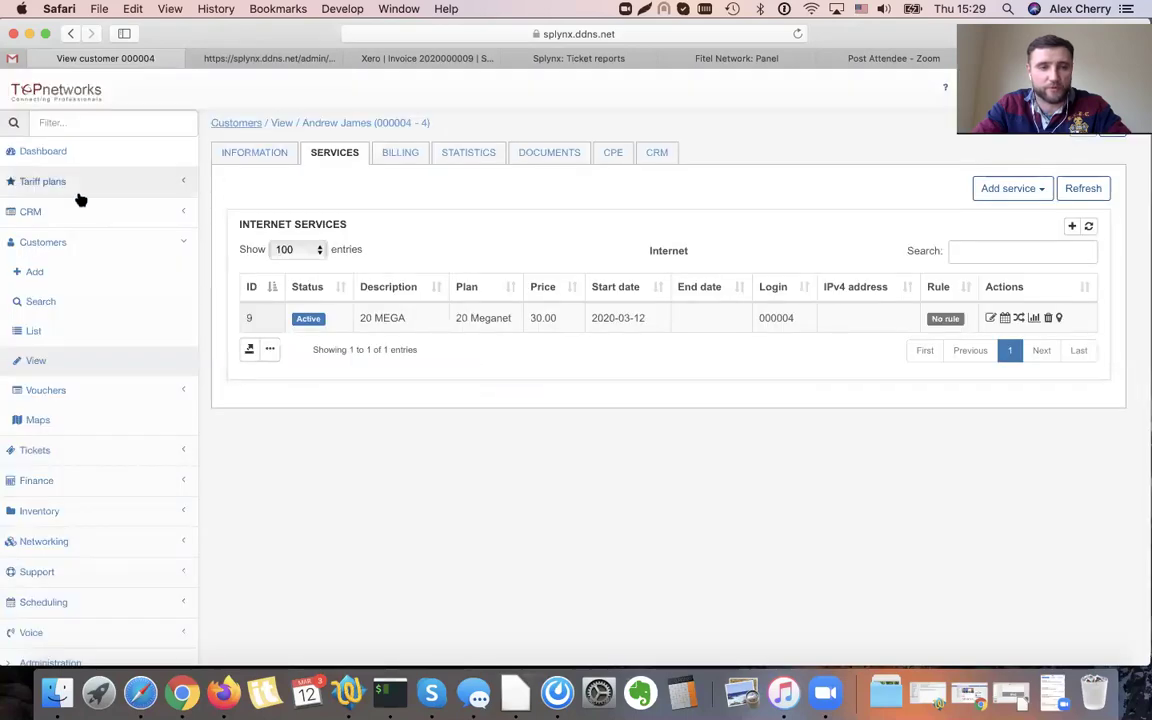
pyautogui.click(71, 213)
pyautogui.click(64, 299)
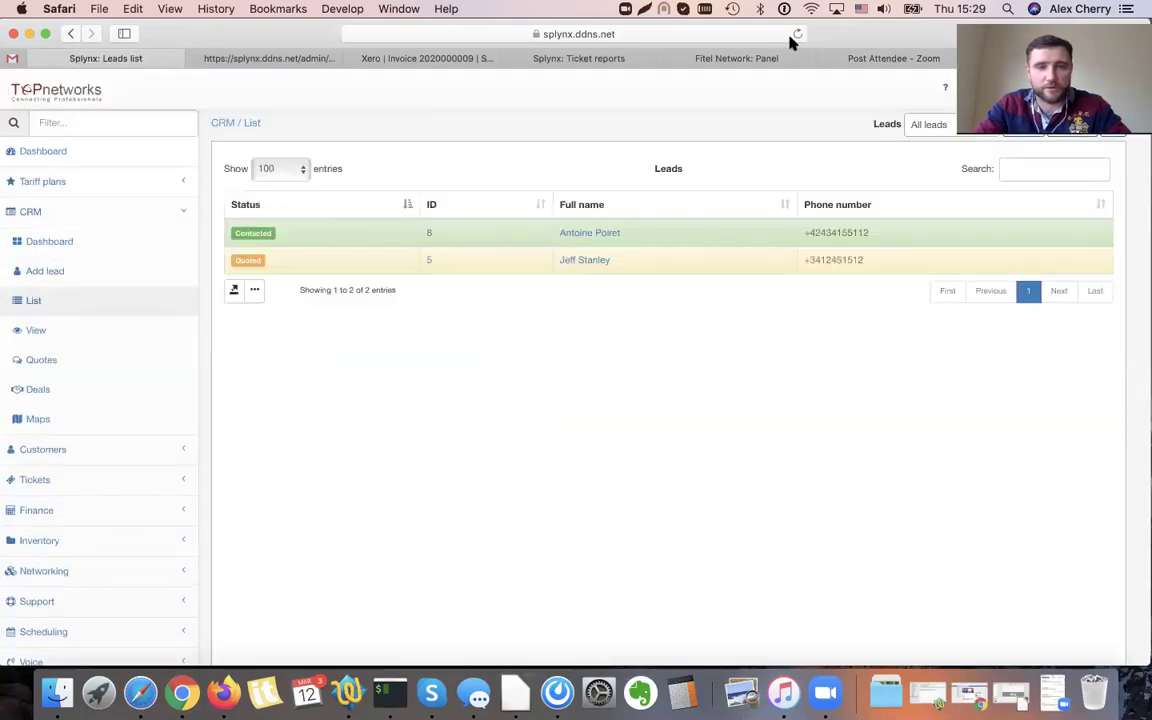
# Start a new quote for the next lead with a 20 Meganet plan as the first line
pyautogui.click(599, 234)
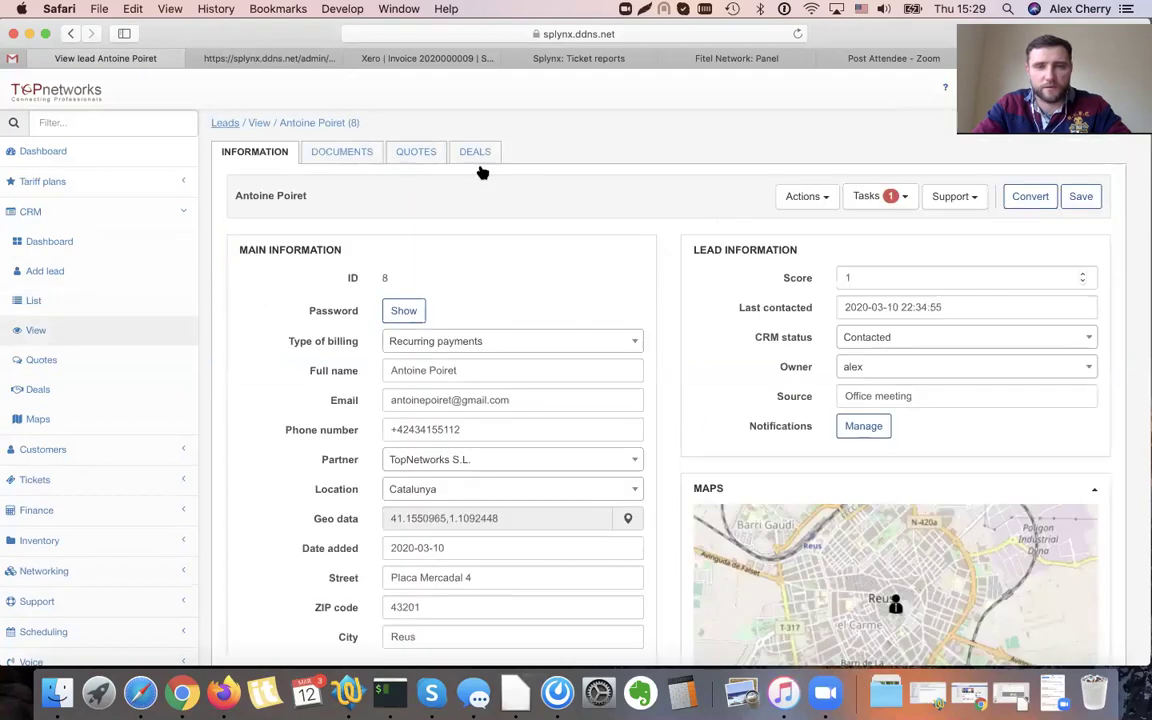
pyautogui.click(432, 153)
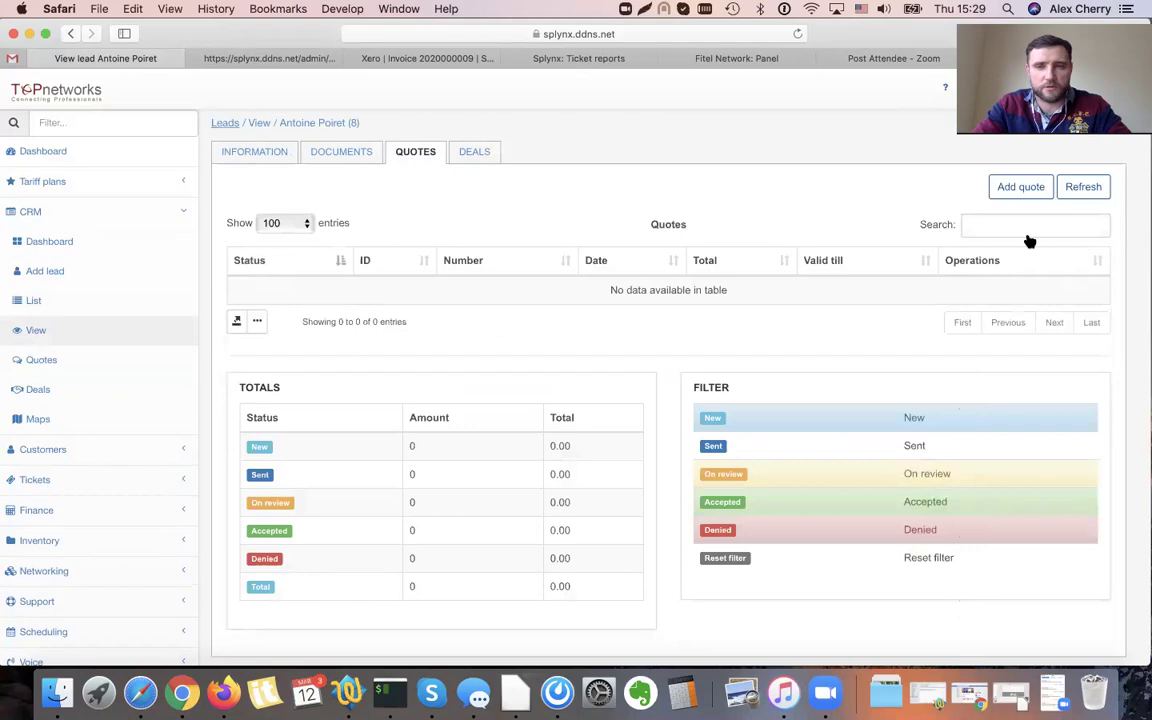
pyautogui.click(1020, 187)
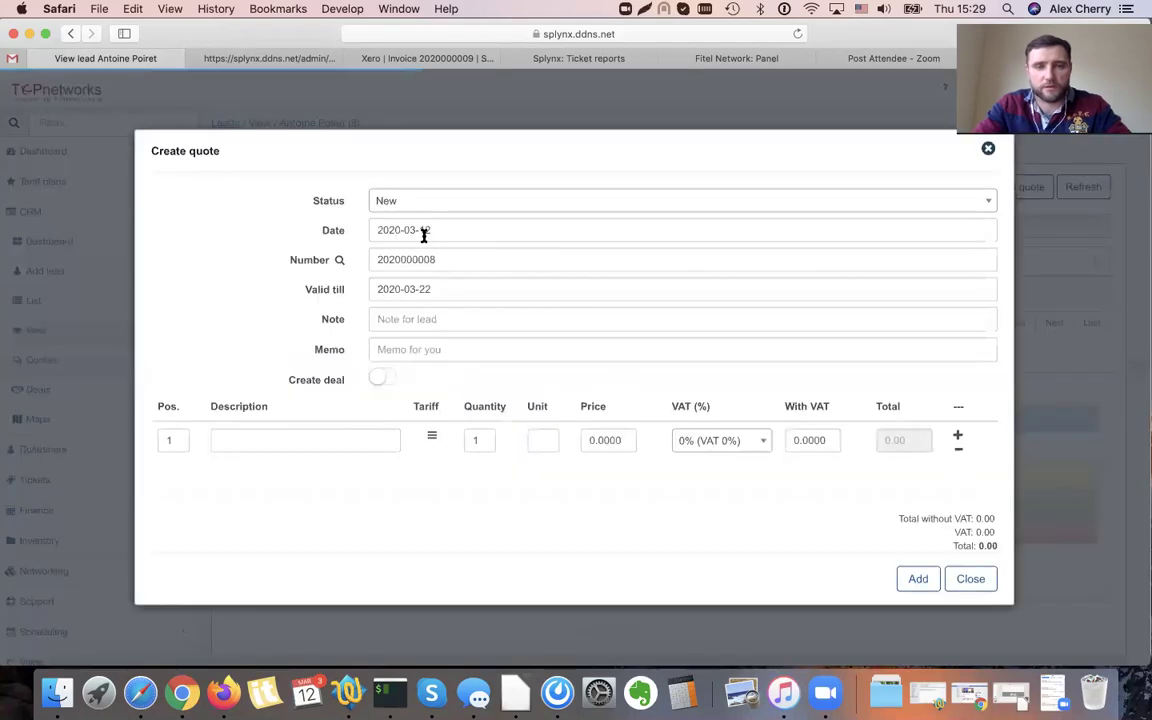
pyautogui.click(340, 441)
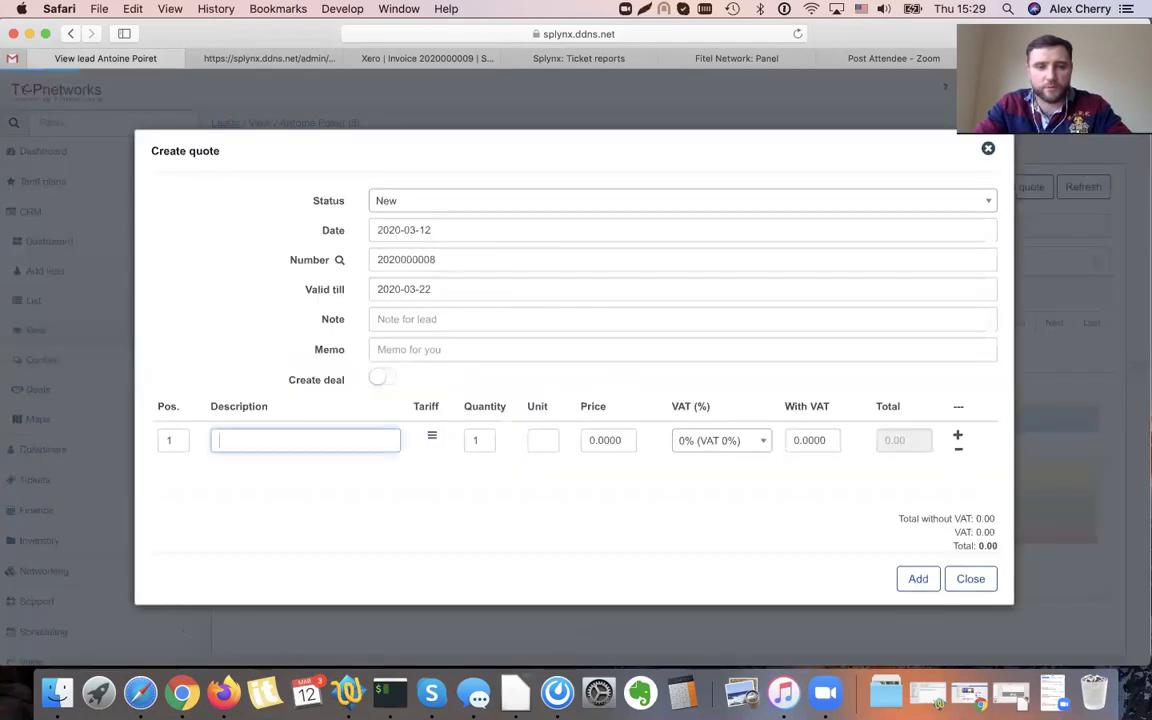
pyautogui.click(432, 436)
pyautogui.click(347, 401)
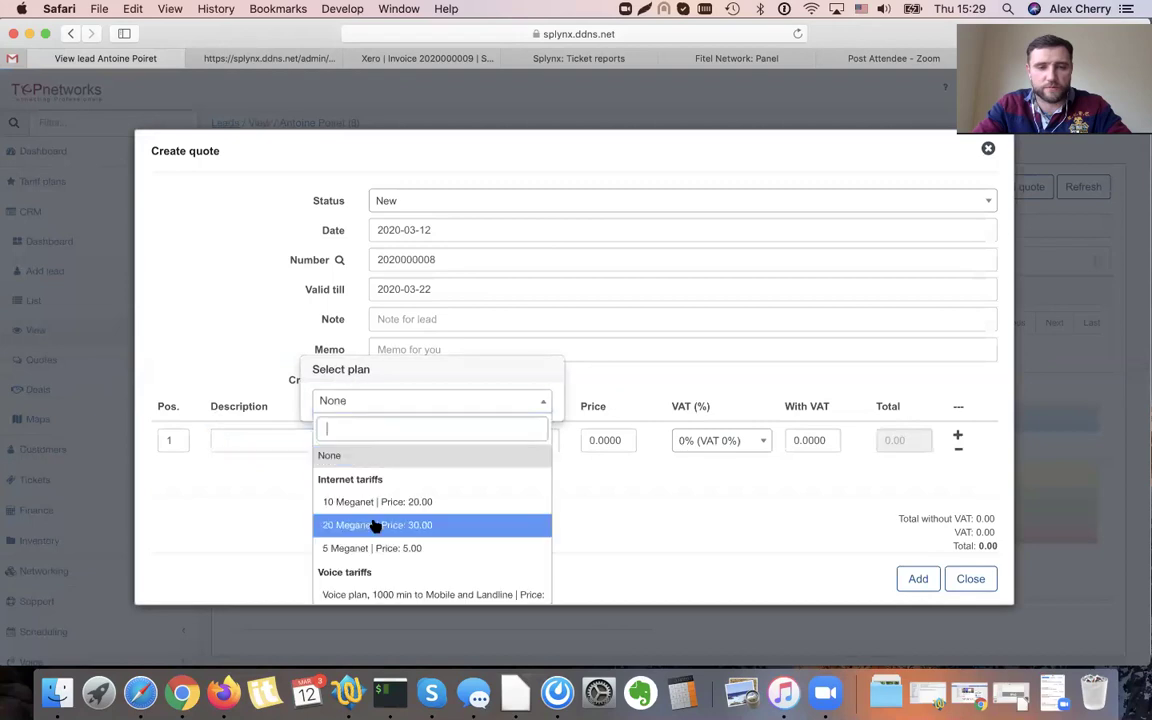
pyautogui.click(375, 525)
pyautogui.click(957, 437)
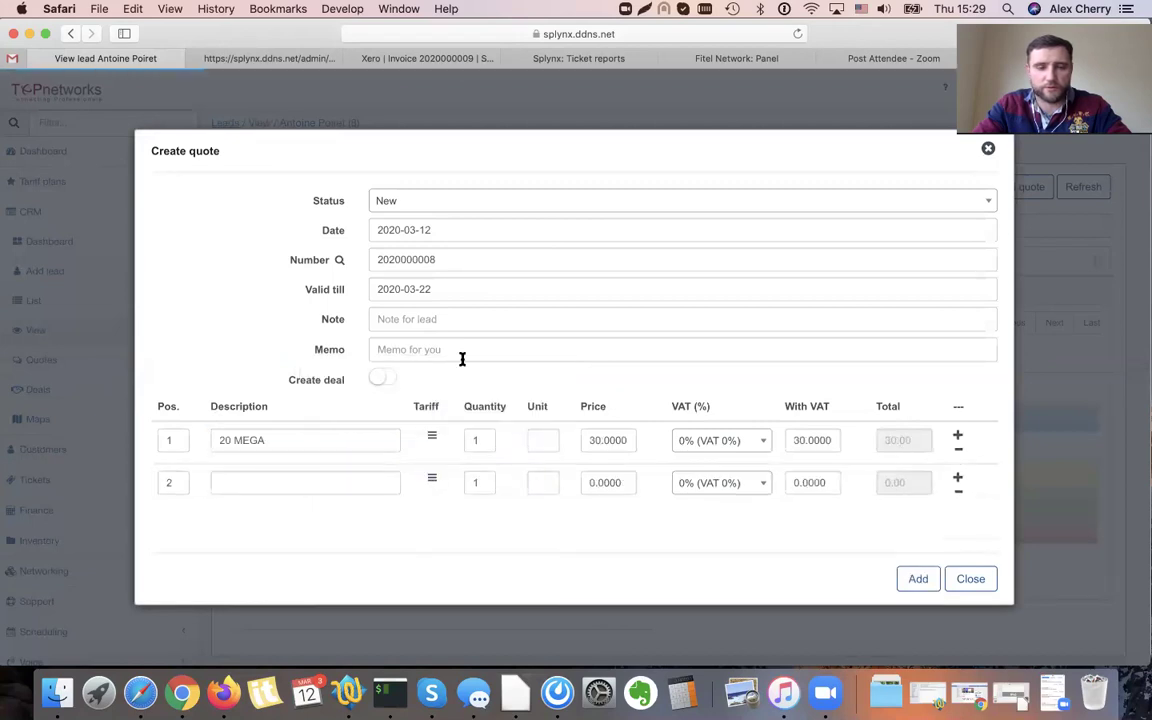
# Add an Installation line and save the quote, totalling 80.00
pyautogui.click(432, 478)
pyautogui.click(417, 437)
pyautogui.scroll(-3, 432, 474)
pyautogui.scroll(-5, 464, 382)
pyautogui.click(437, 450)
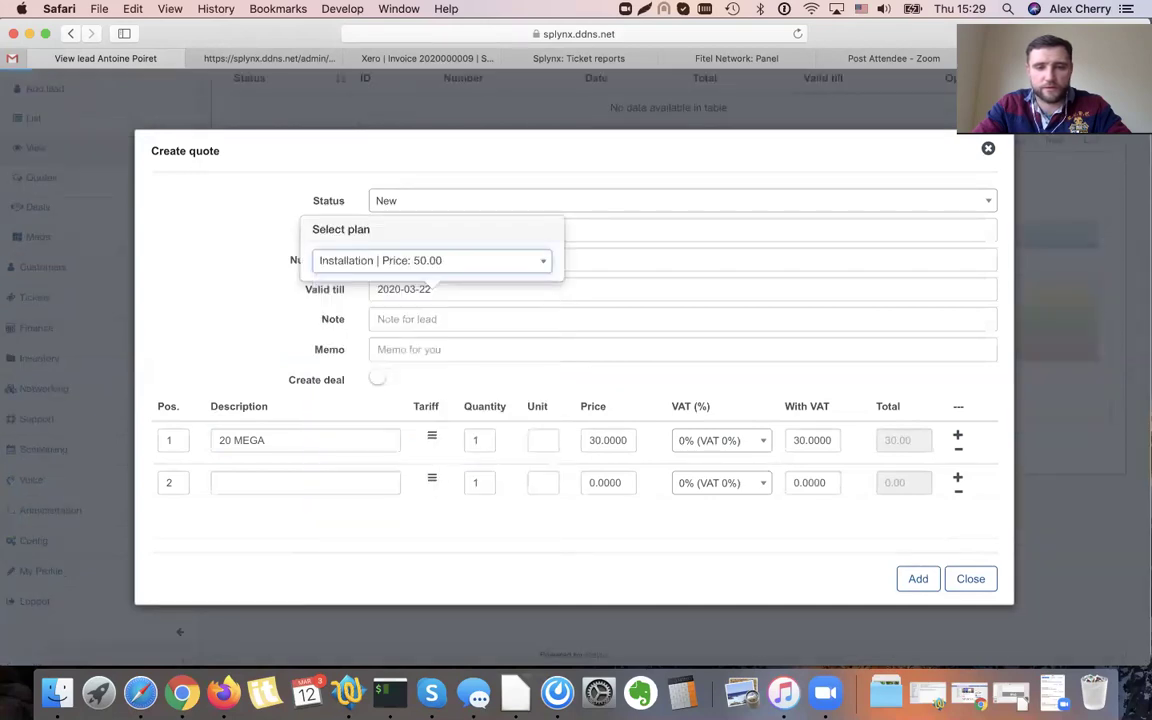
pyautogui.click(915, 578)
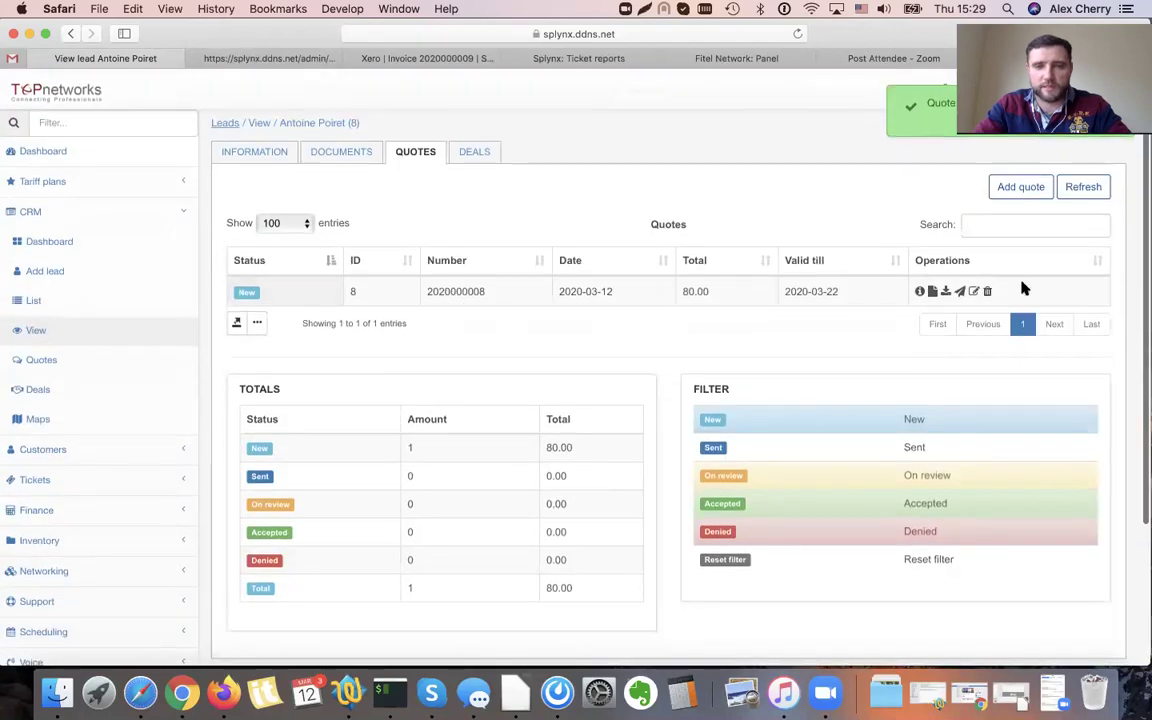
pyautogui.click(973, 291)
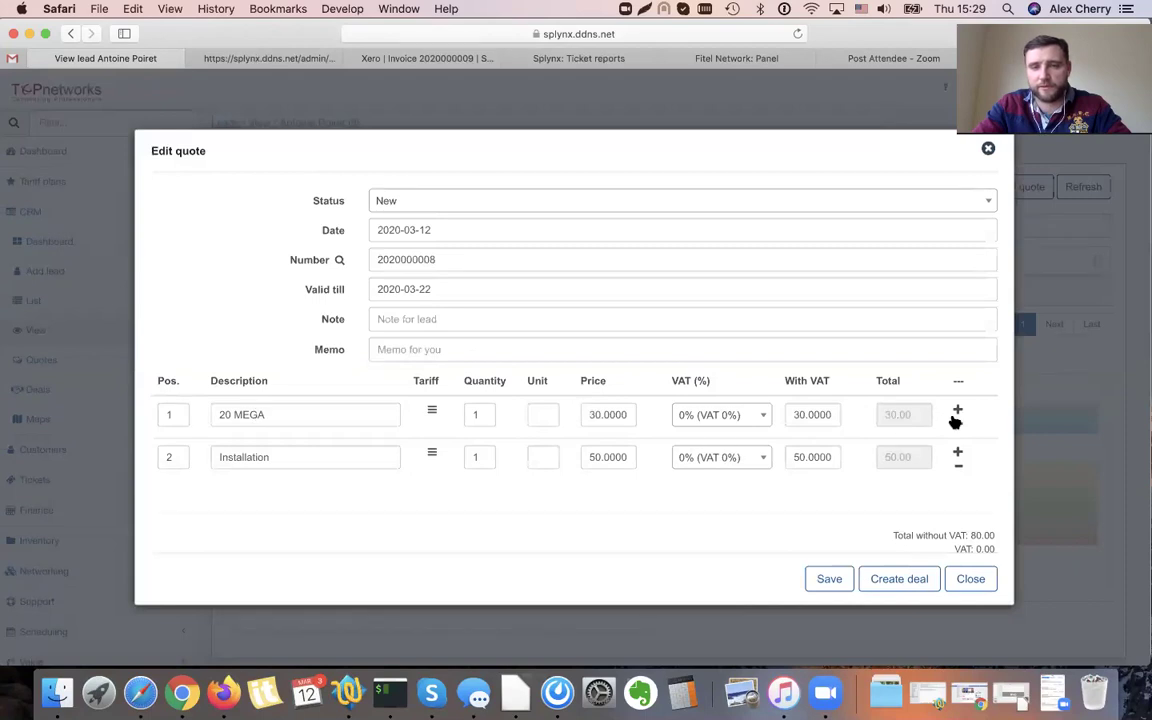
pyautogui.click(957, 422)
pyautogui.click(969, 577)
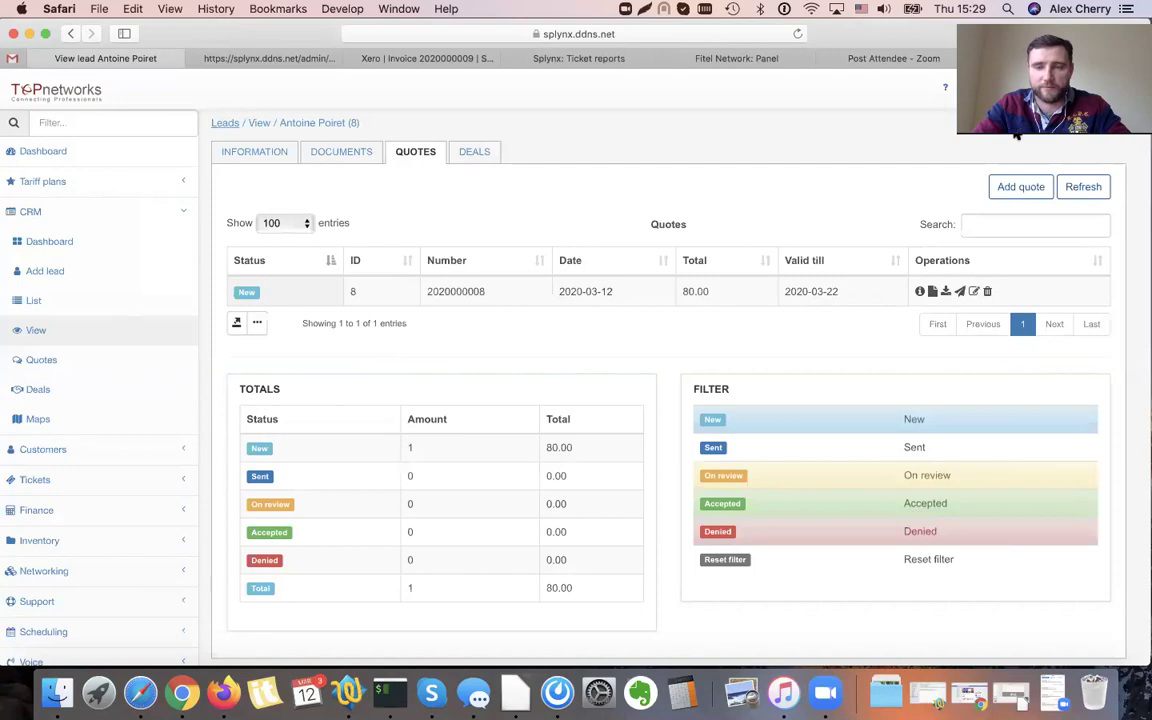
pyautogui.click(245, 146)
pyautogui.click(1022, 198)
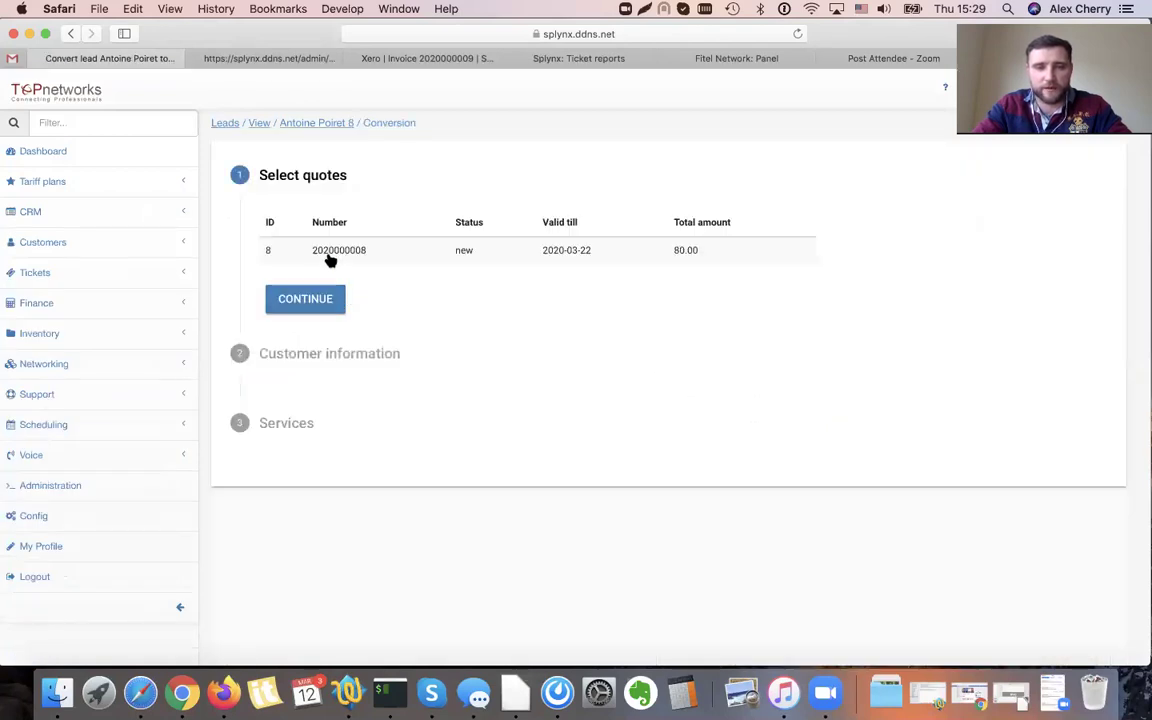
pyautogui.click(330, 257)
pyautogui.click(312, 303)
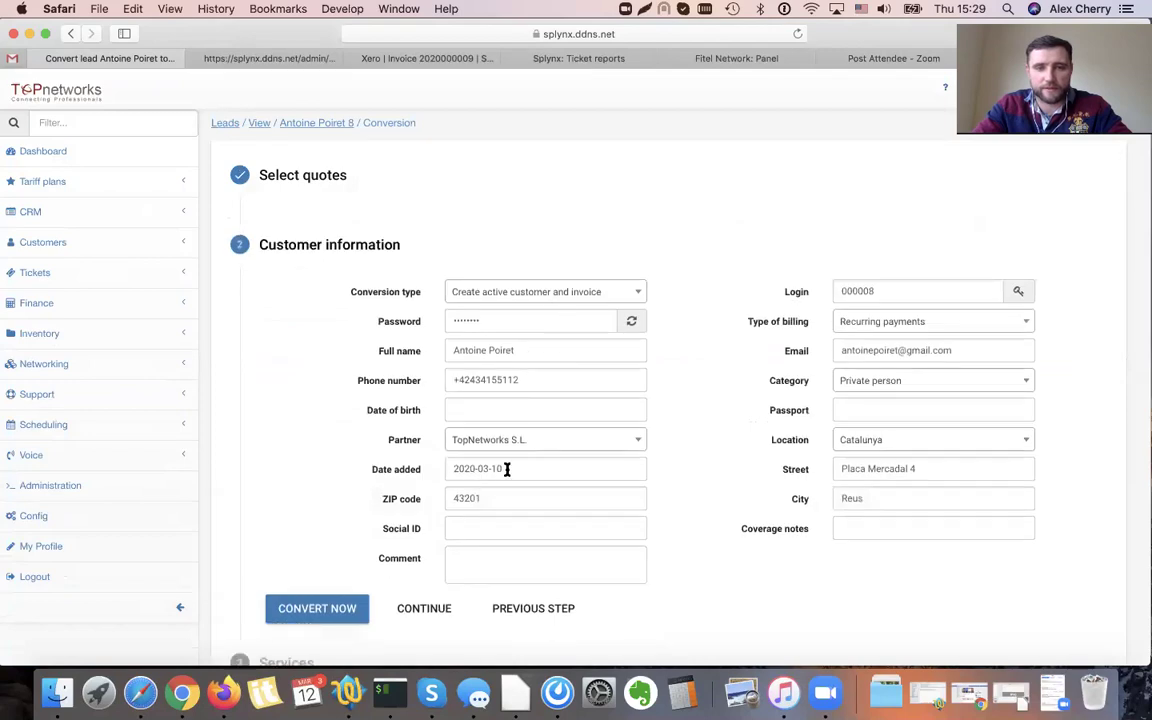
pyautogui.scroll(-3, 507, 469)
pyautogui.click(527, 355)
pyautogui.click(710, 360)
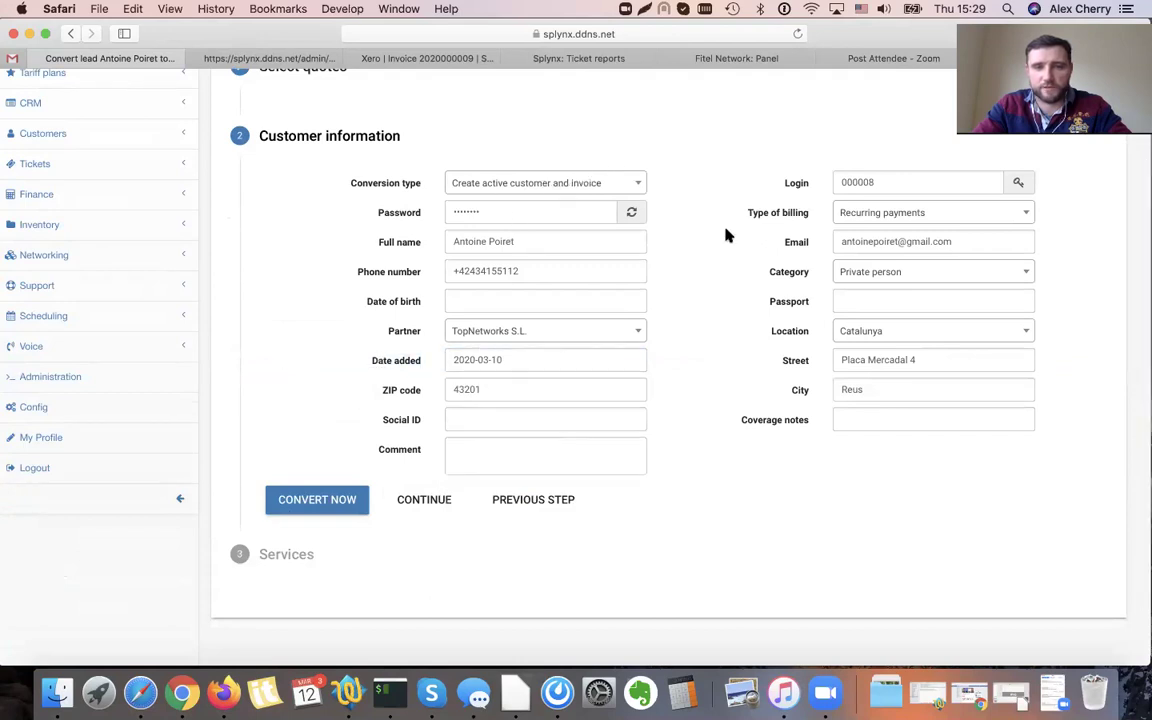
pyautogui.click(430, 504)
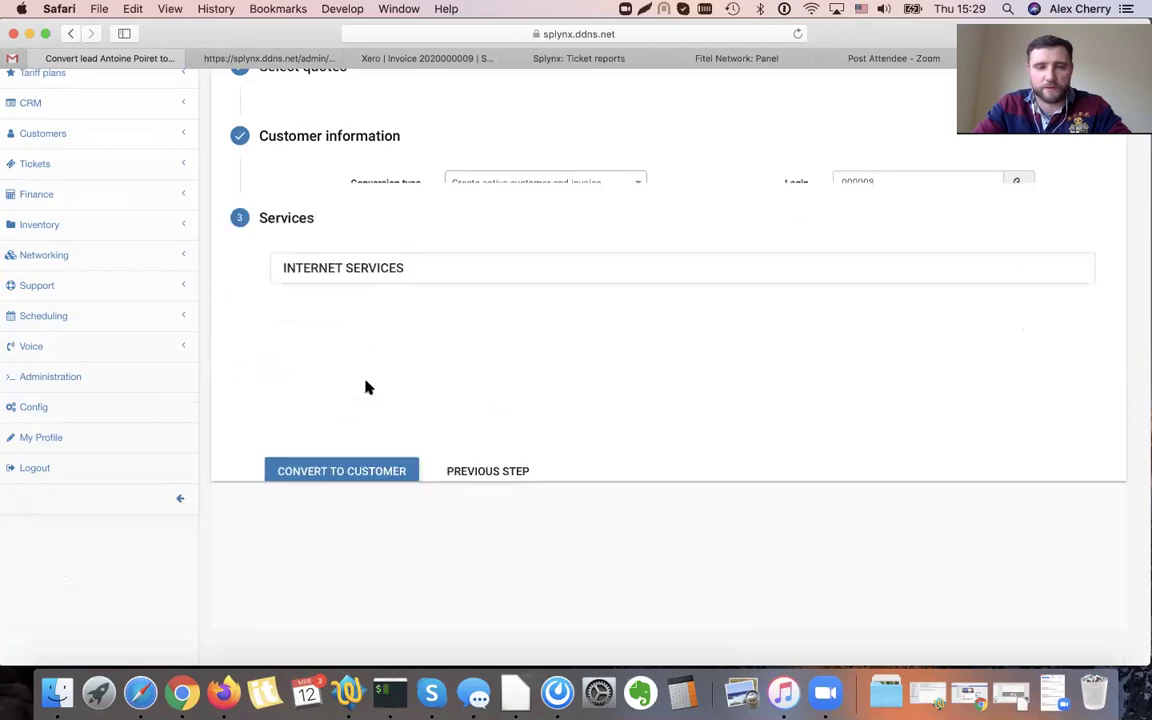
# Set the 20 MEGANET service start date to 2020-04-01 and convert to customer
pyautogui.click(367, 256)
pyautogui.scroll(-2, 440, 370)
pyautogui.click(514, 377)
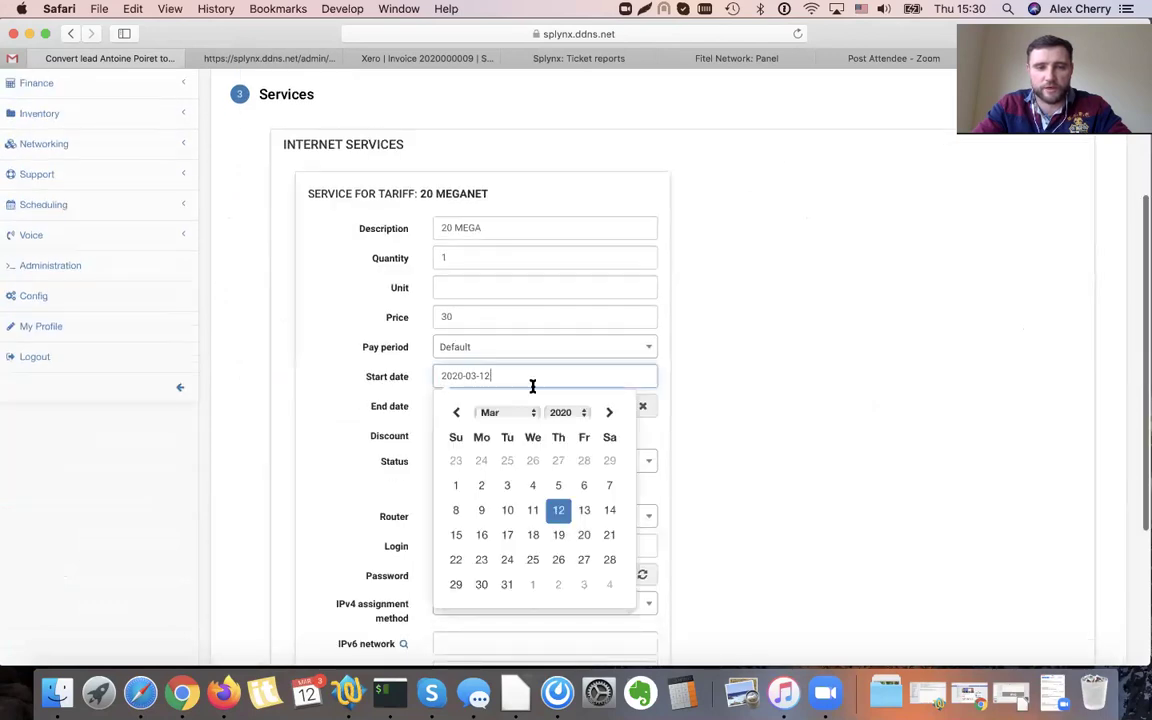
pyautogui.click(609, 413)
pyautogui.click(535, 462)
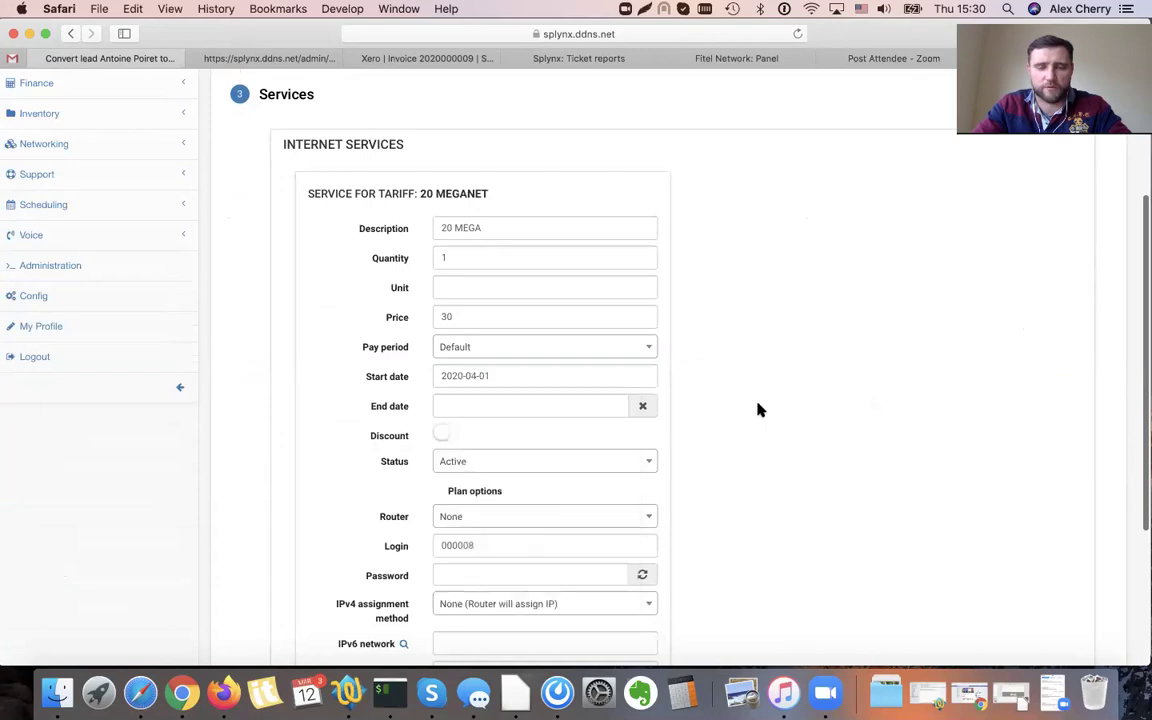
pyautogui.scroll(-2, 724, 437)
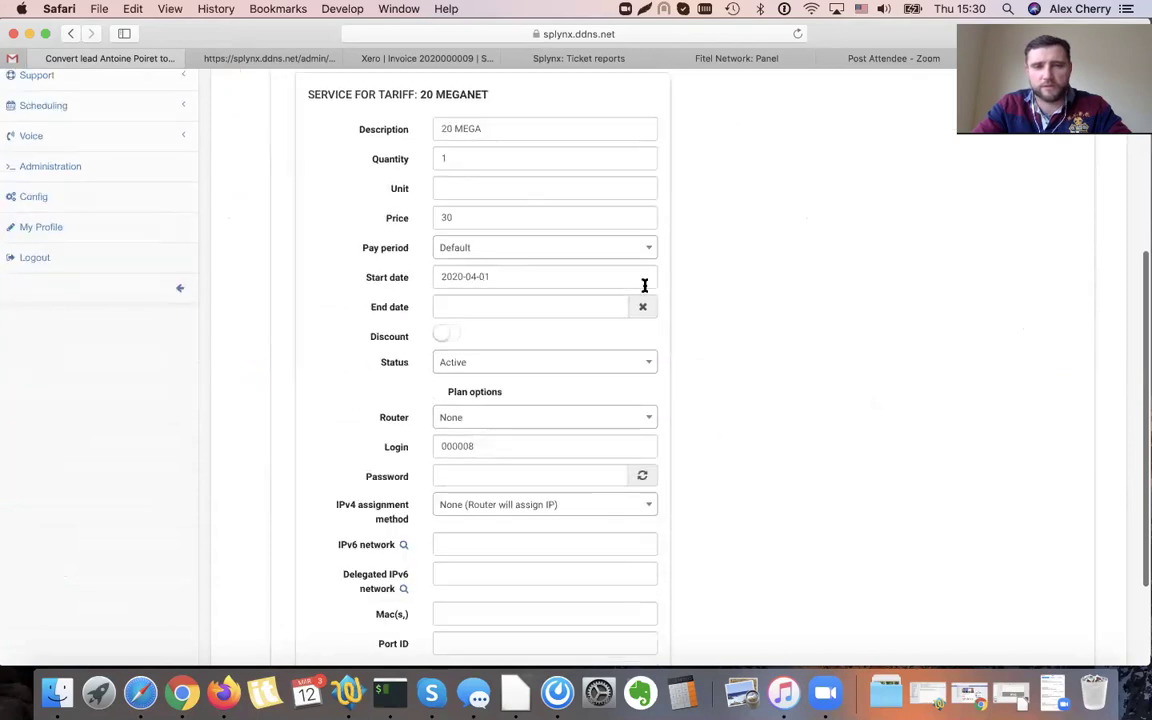
pyautogui.scroll(-2, 614, 440)
pyautogui.scroll(-1, 614, 440)
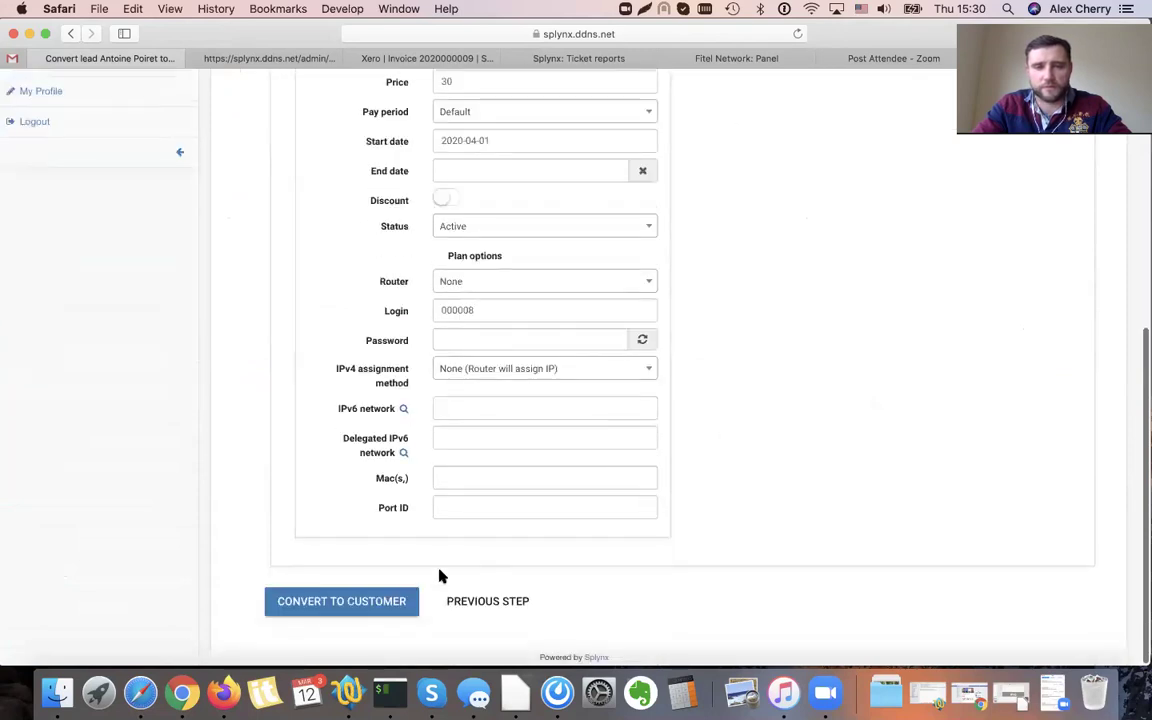
pyautogui.click(393, 604)
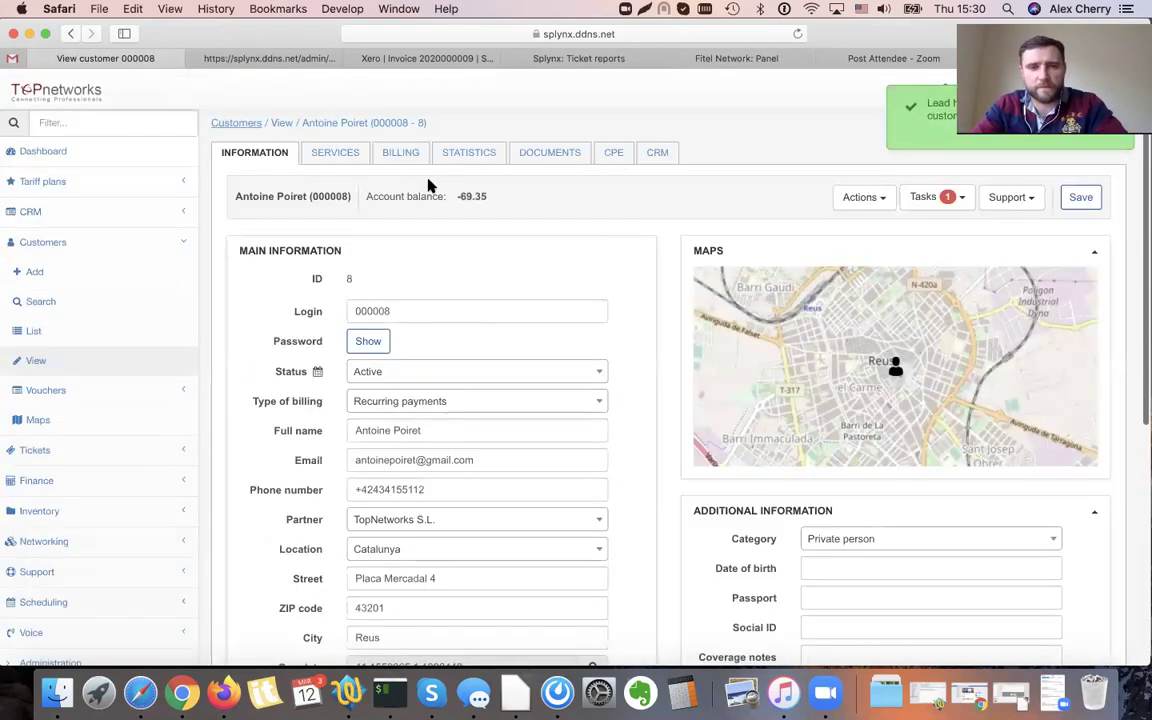
# Show the new customer's services and select the 20 MEGA service's start date 2020-03-12
pyautogui.click(352, 158)
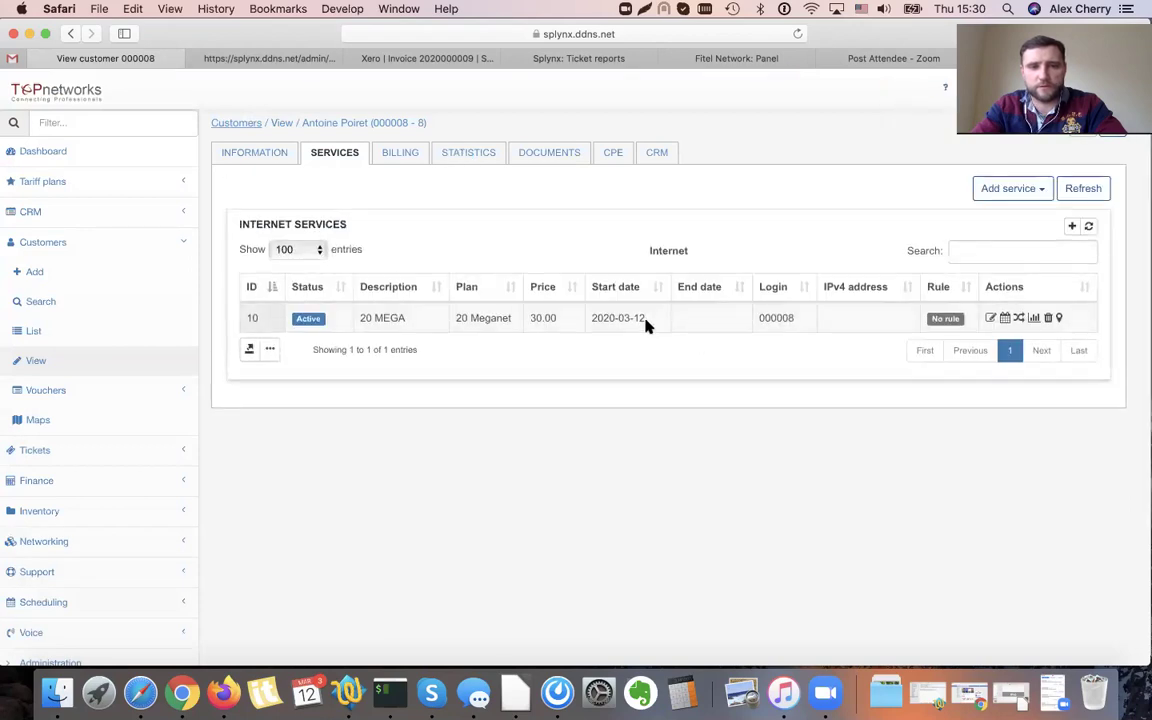
pyautogui.tripleClick(645, 322)
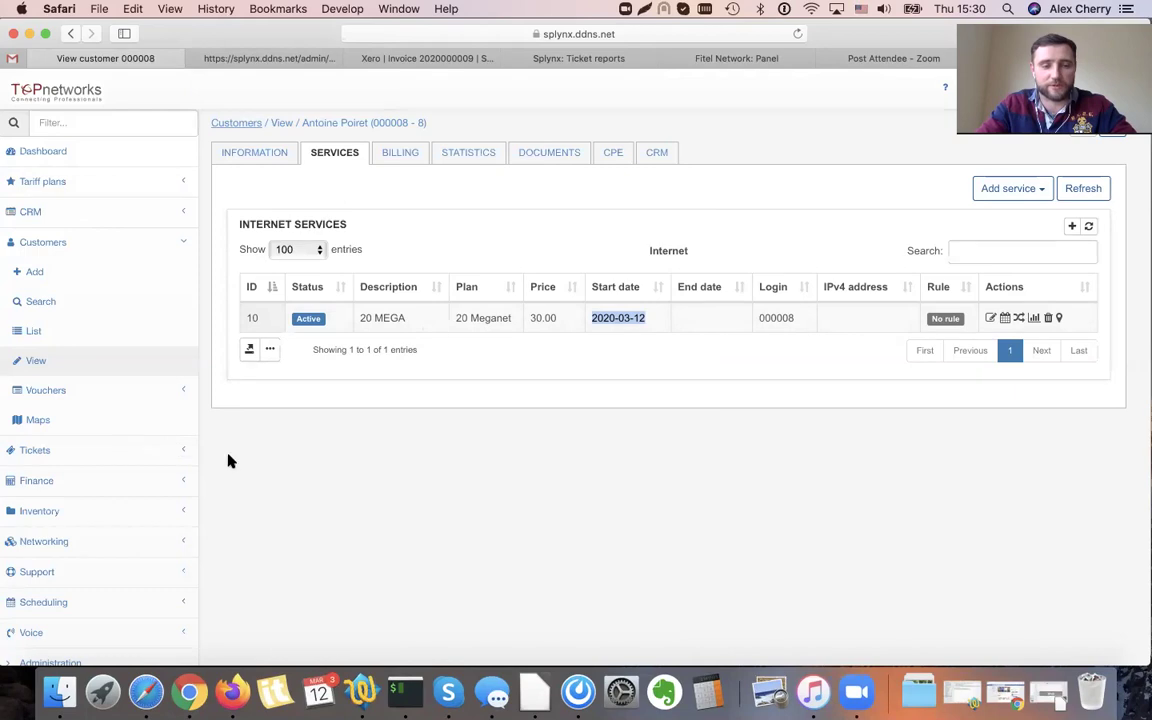
pyautogui.scroll(-3, 108, 504)
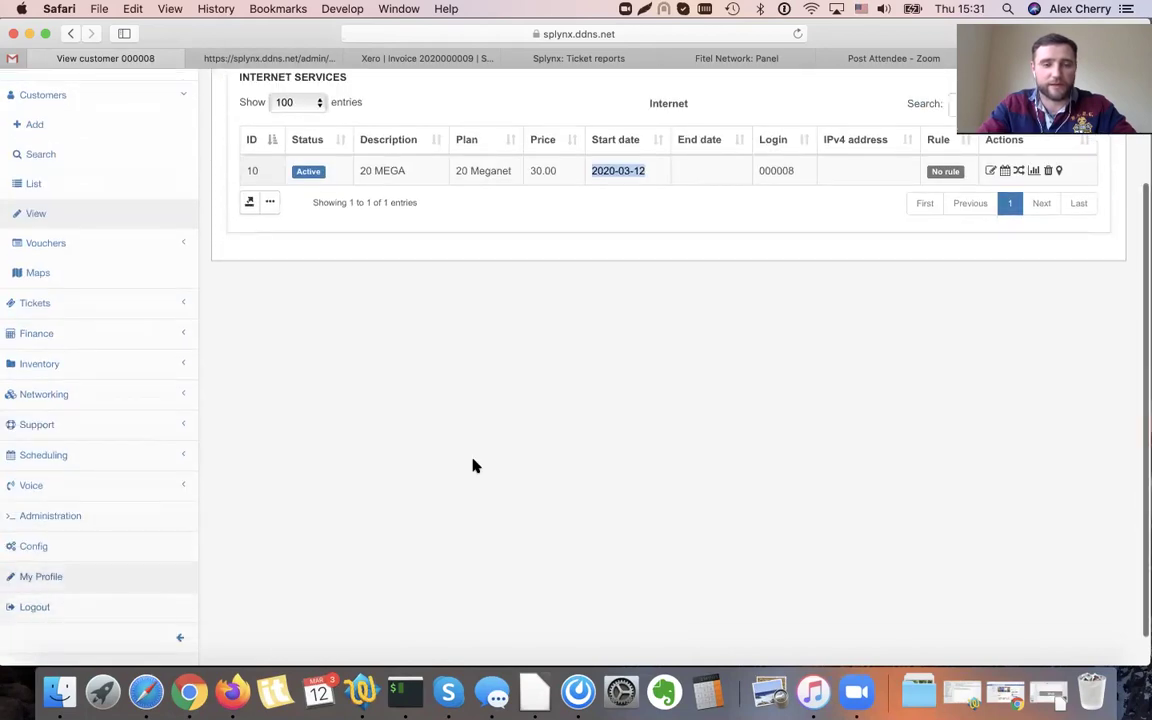
pyautogui.scroll(3, 98, 512)
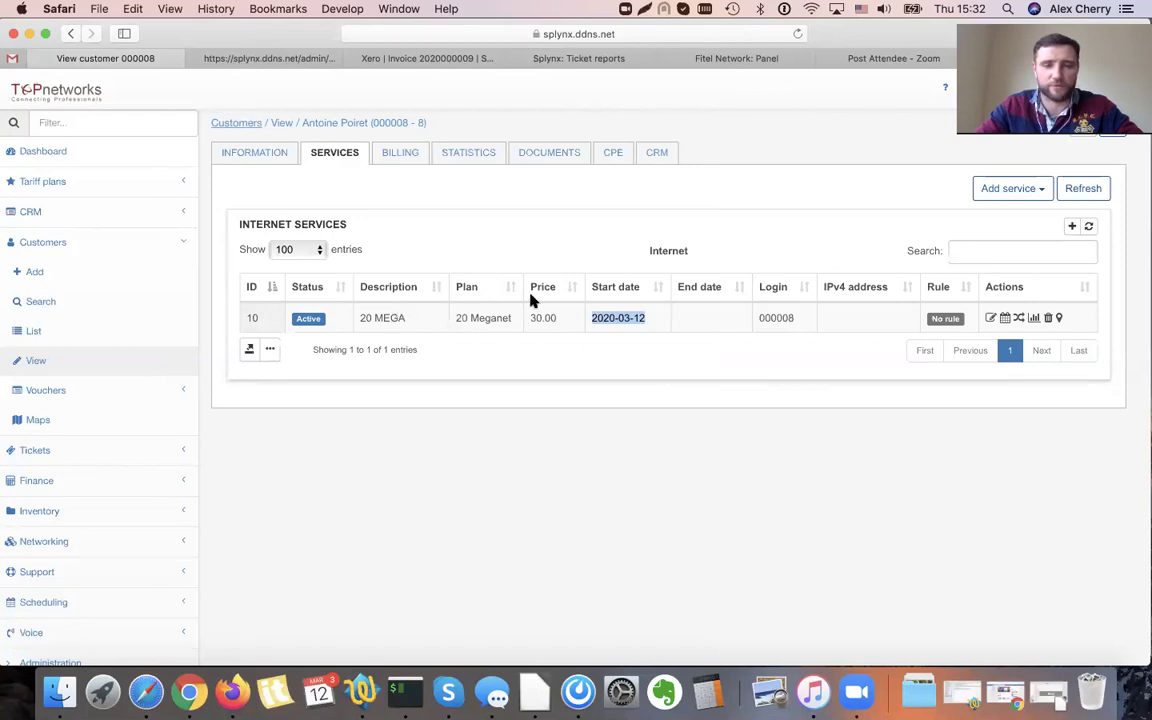
pyautogui.click(771, 381)
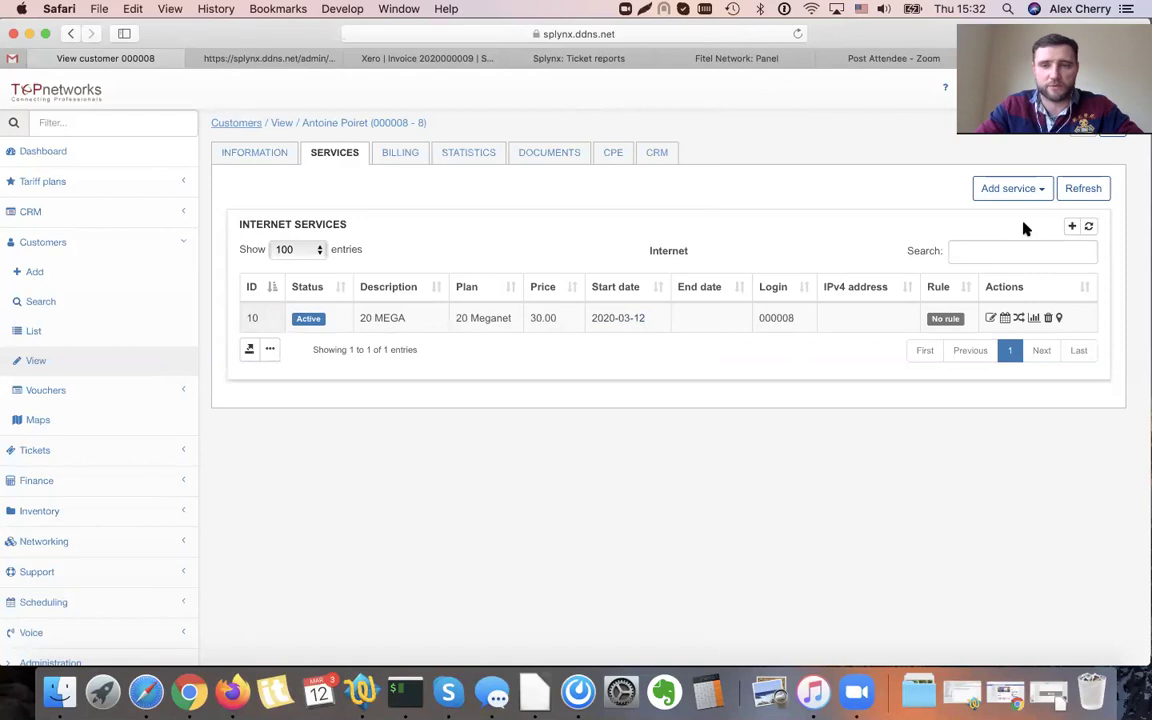
pyautogui.click(990, 317)
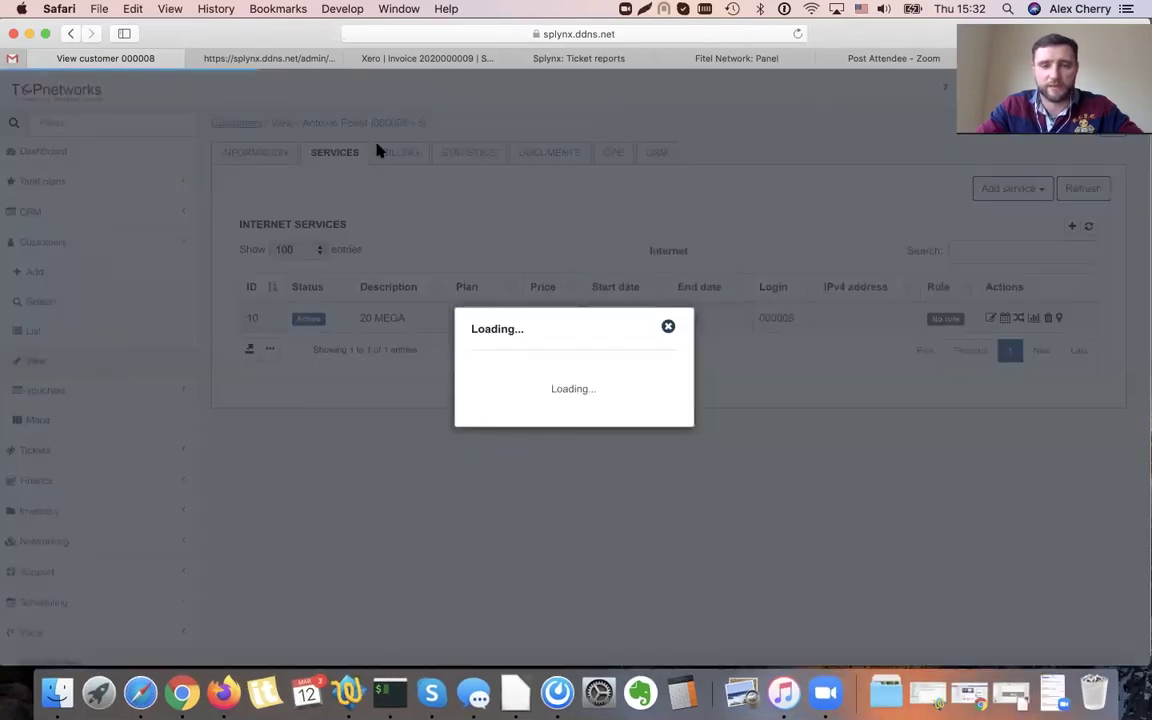
pyautogui.scroll(-3, 555, 419)
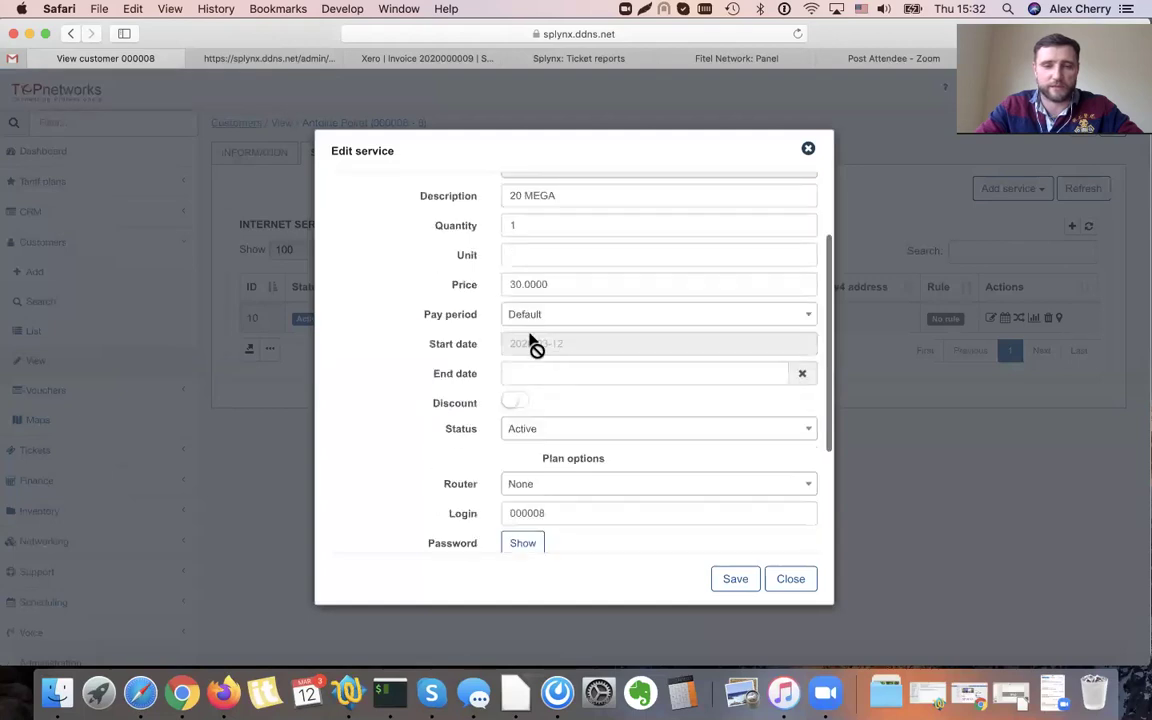
pyautogui.click(516, 404)
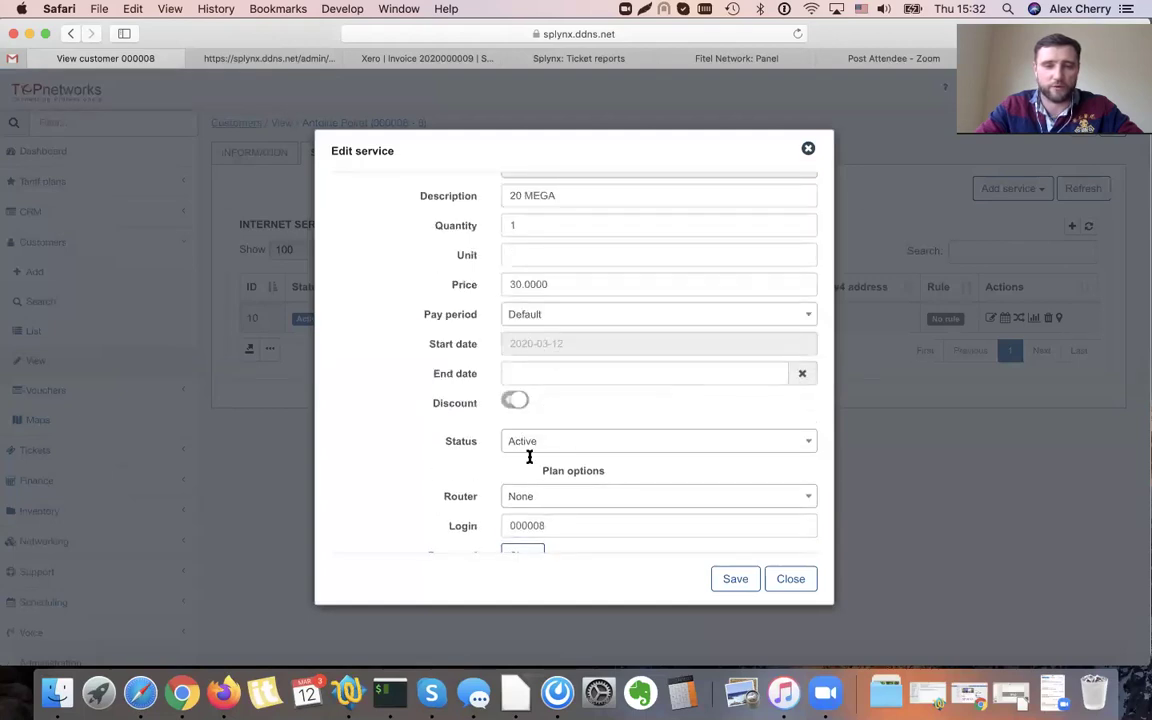
pyautogui.doubleClick(563, 428)
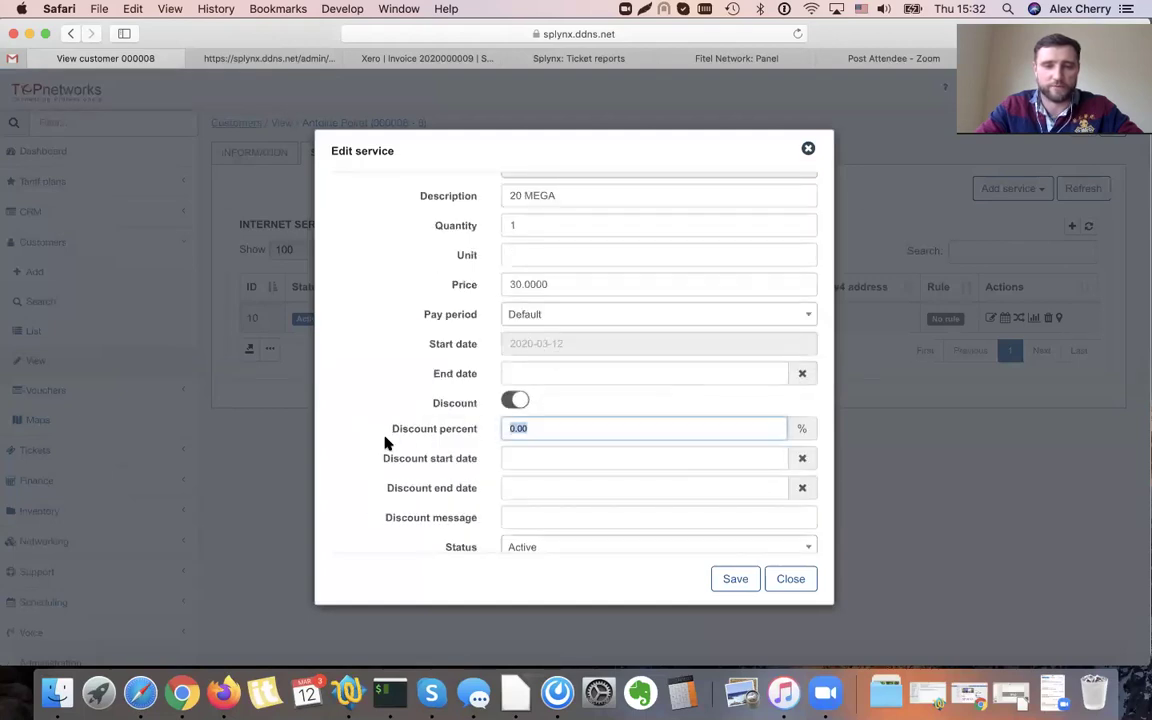
pyautogui.click(535, 463)
pyautogui.click(627, 343)
pyautogui.click(542, 487)
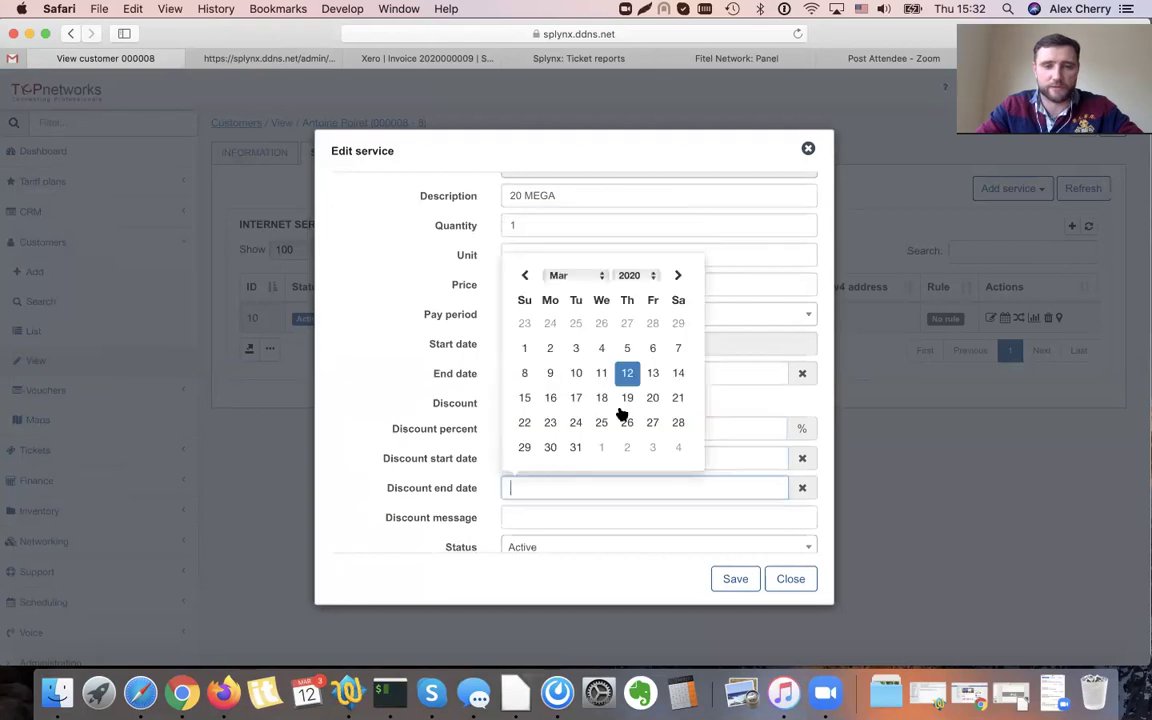
pyautogui.click(625, 395)
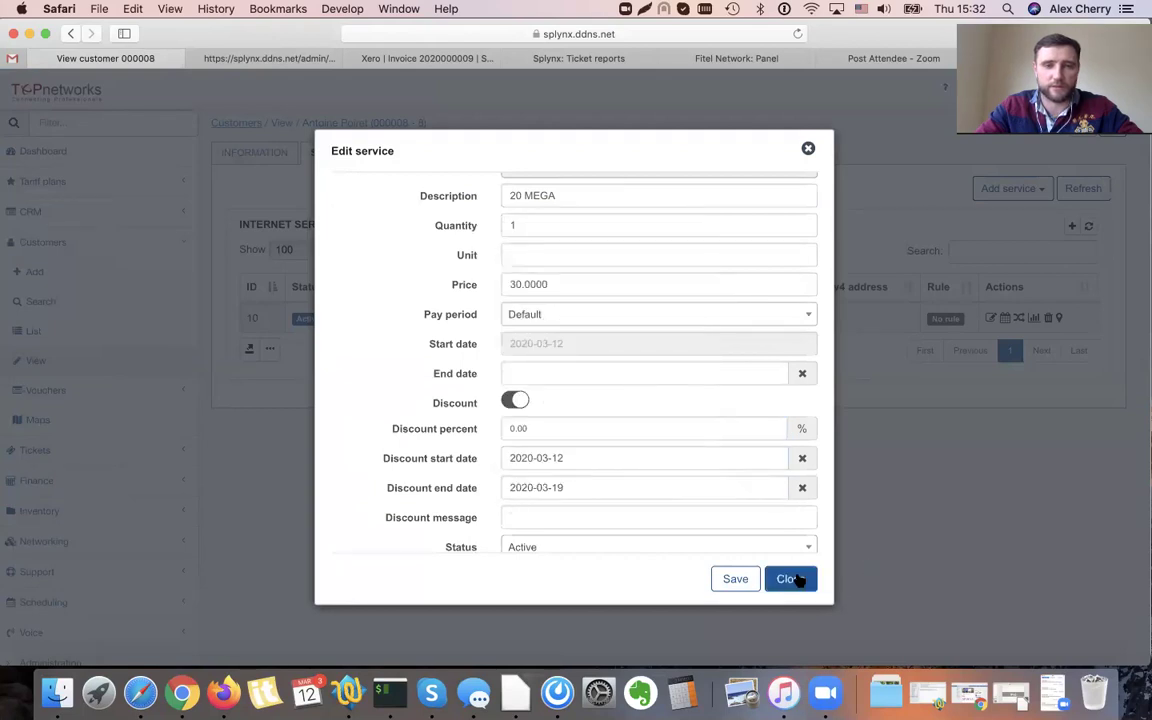
pyautogui.click(792, 578)
pyautogui.click(630, 420)
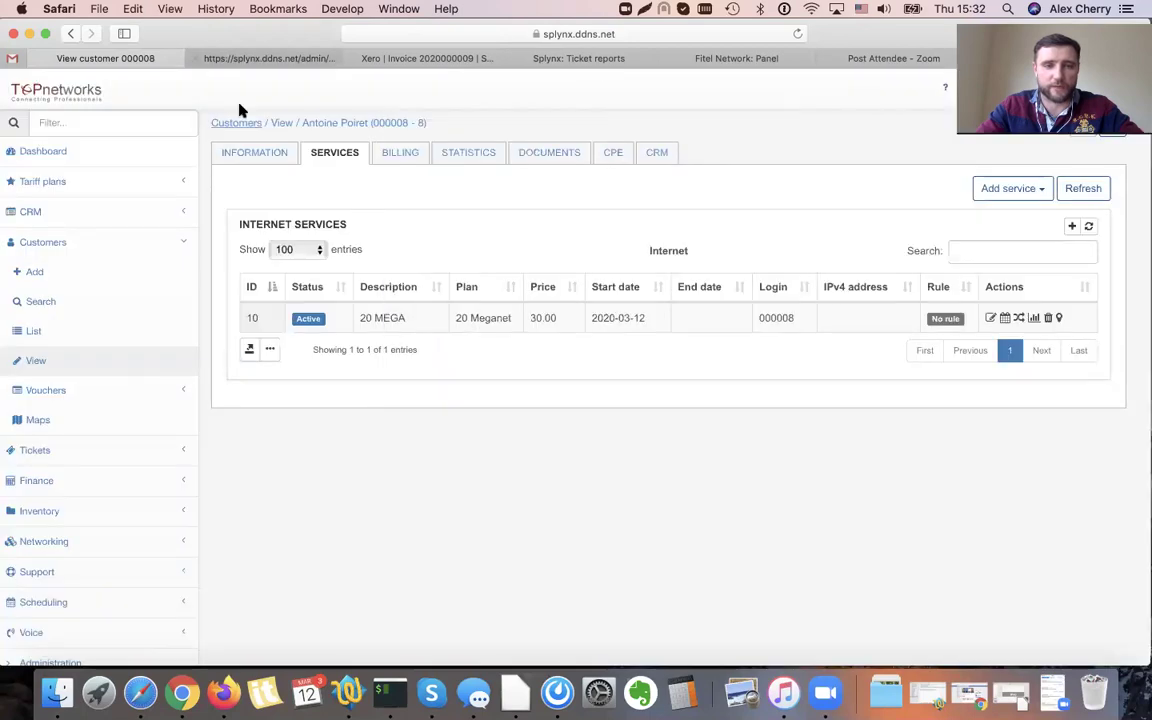
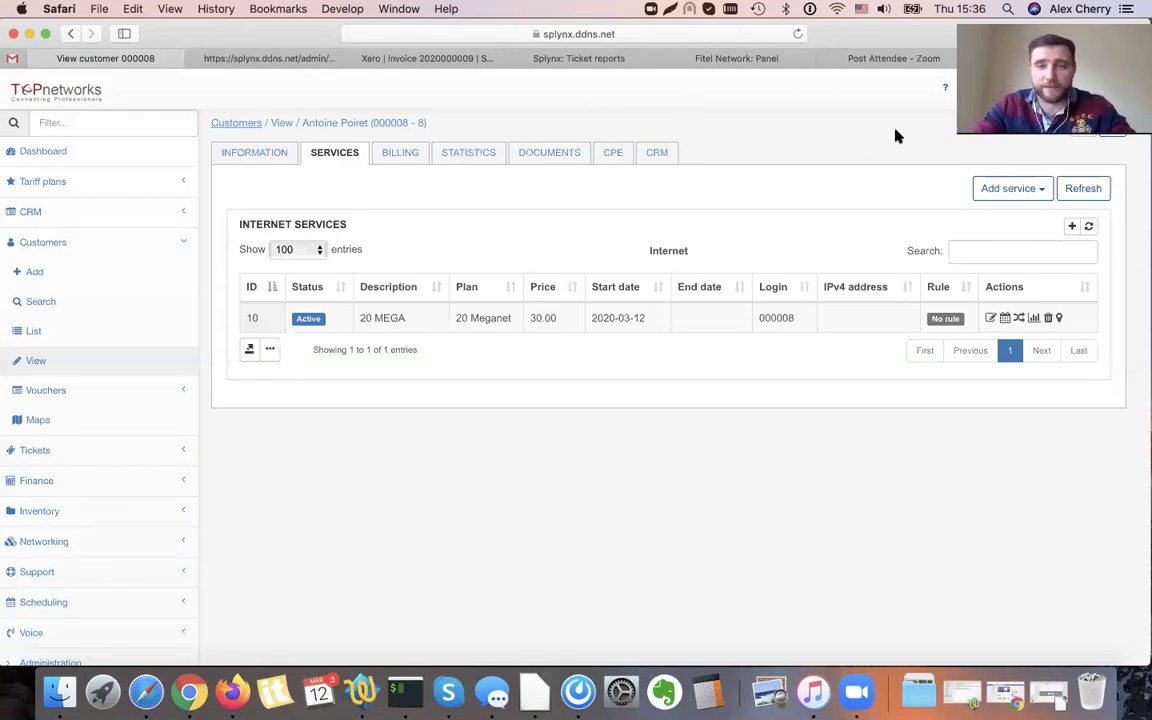
# Switch to the Fitel Network panel and open the full customer list under Clientes
pyautogui.click(730, 60)
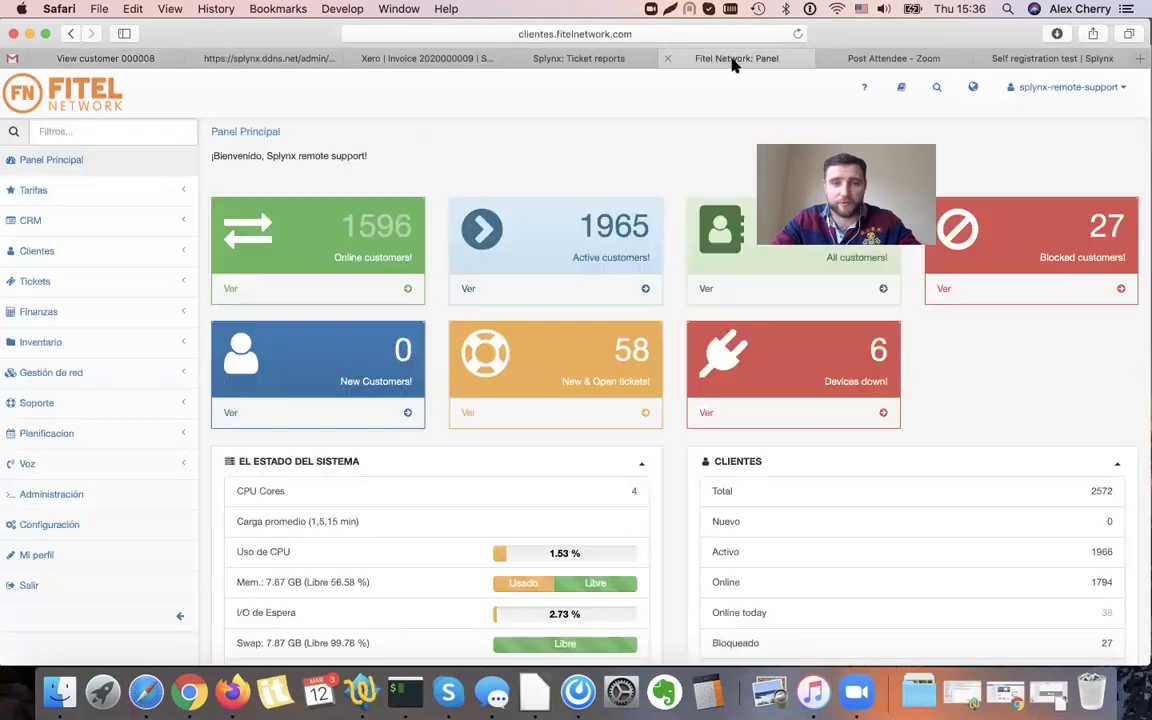
pyautogui.scroll(-5, 690, 160)
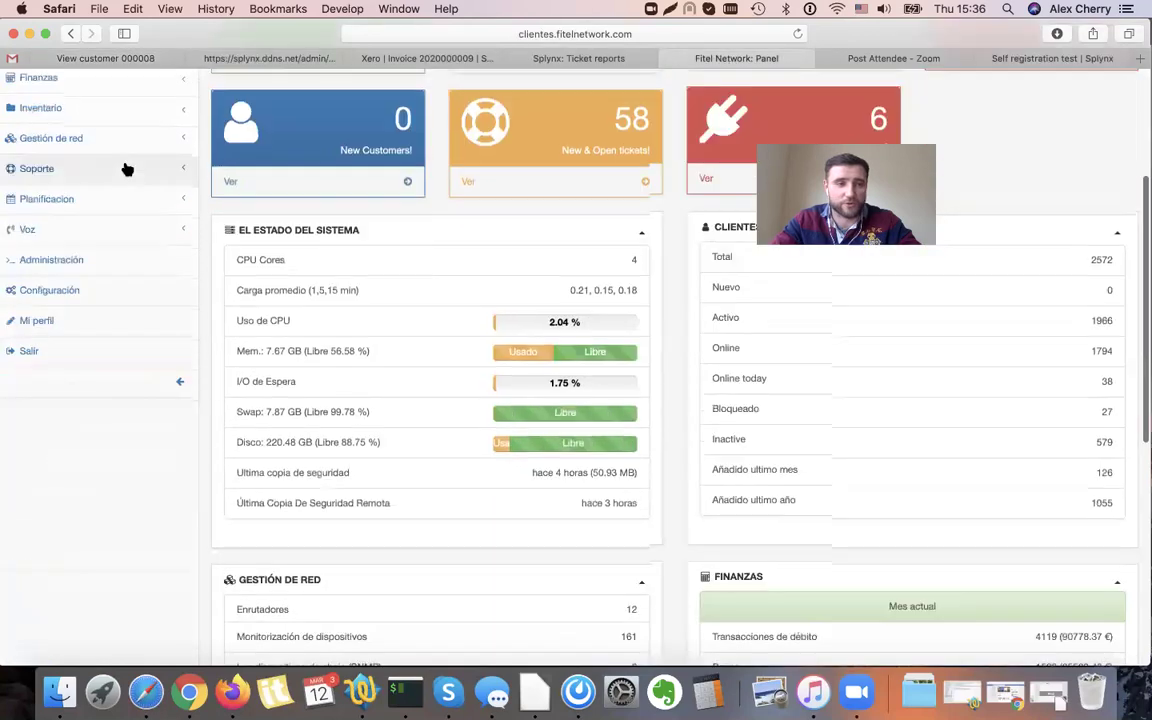
pyautogui.scroll(2, 100, 160)
pyautogui.click(67, 117)
pyautogui.click(49, 233)
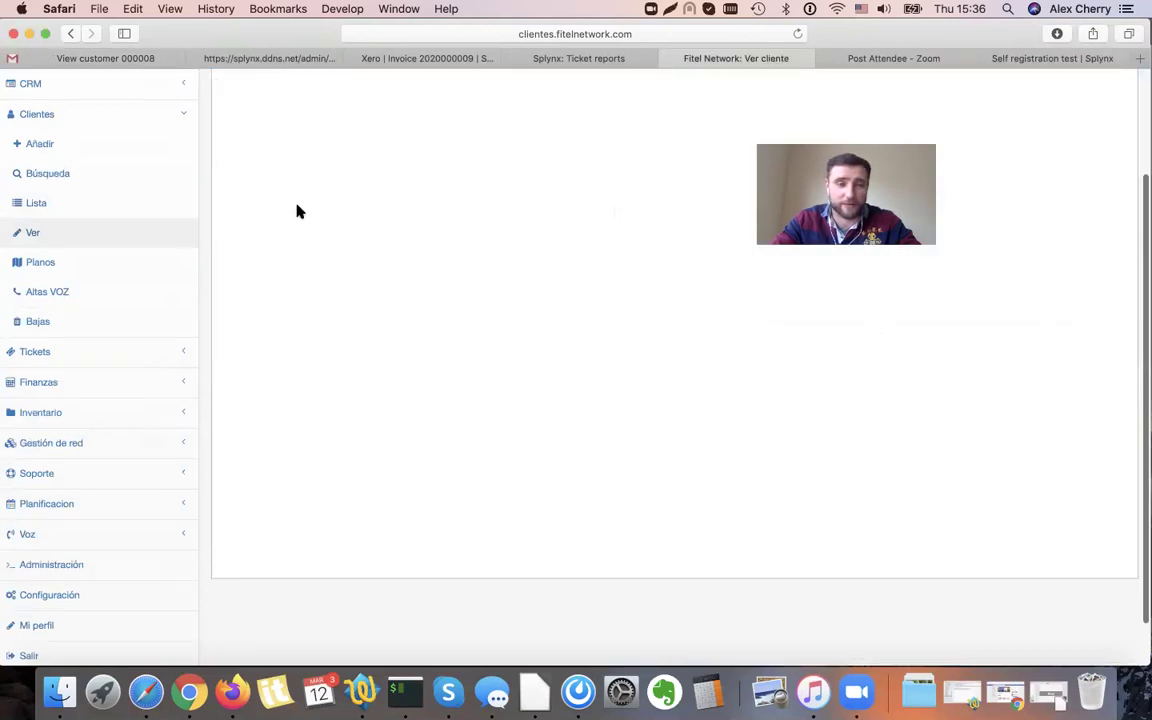
pyautogui.scroll(3, 818, 255)
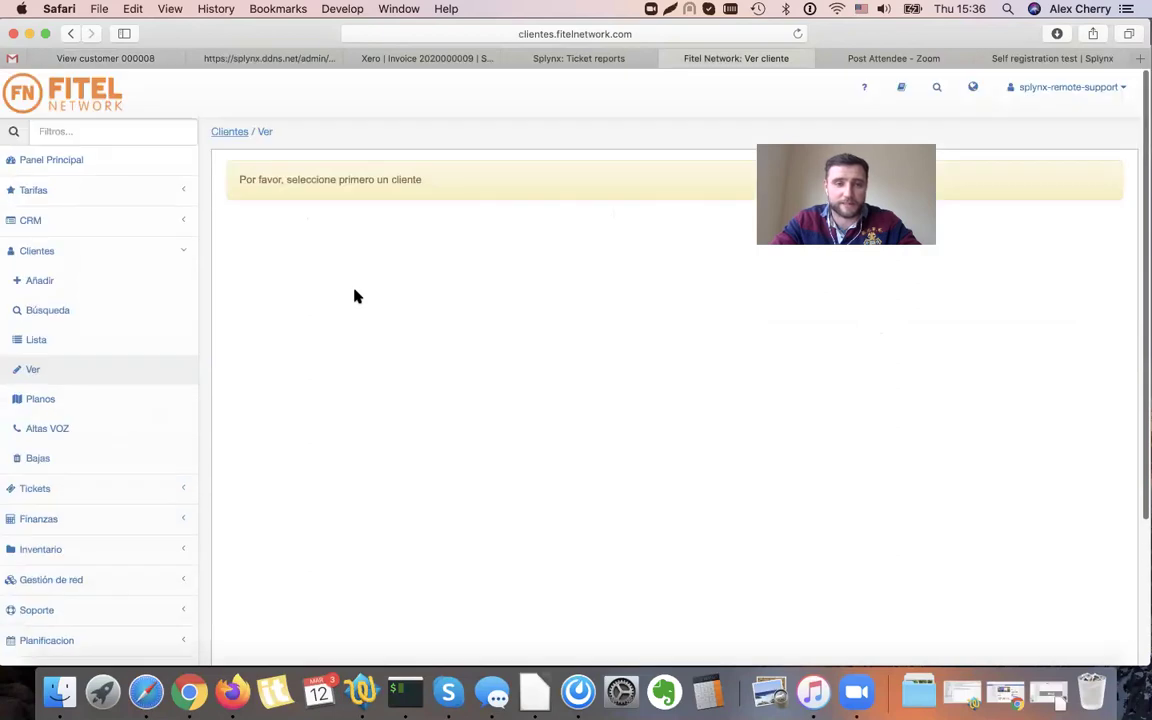
pyautogui.click(36, 341)
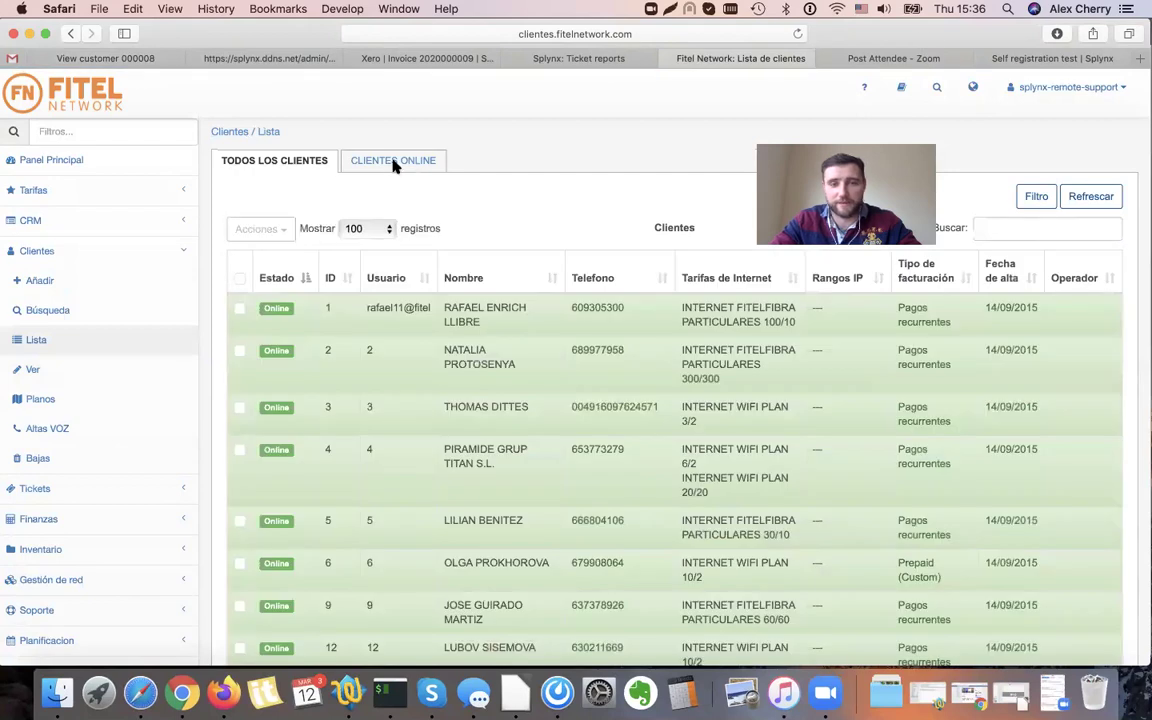
# Show only online customers sorted by the Ipv6 column, then collapse the Clientes menu
pyautogui.click(395, 162)
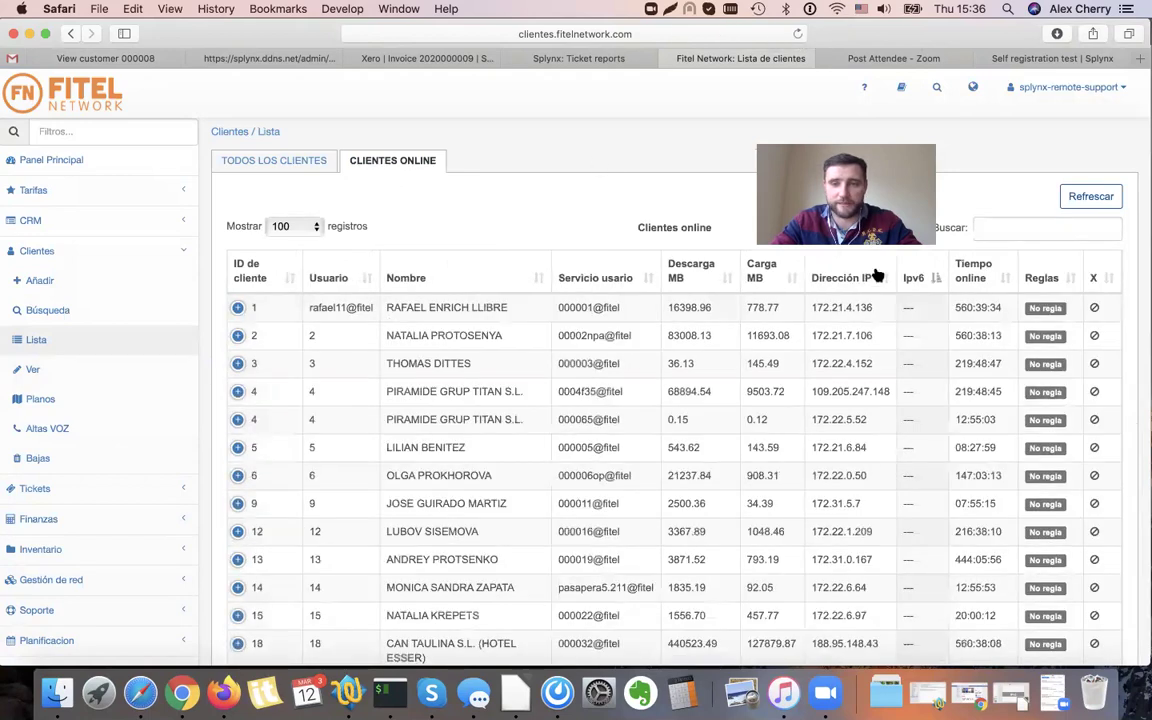
pyautogui.click(875, 278)
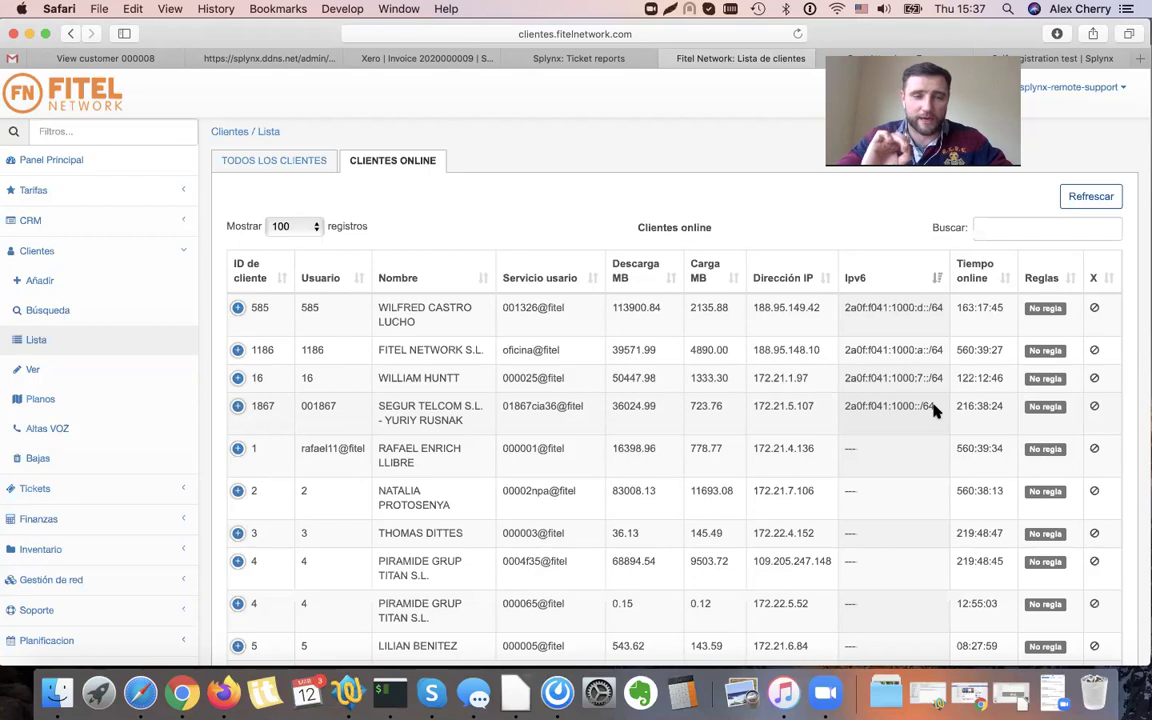
pyautogui.click(85, 258)
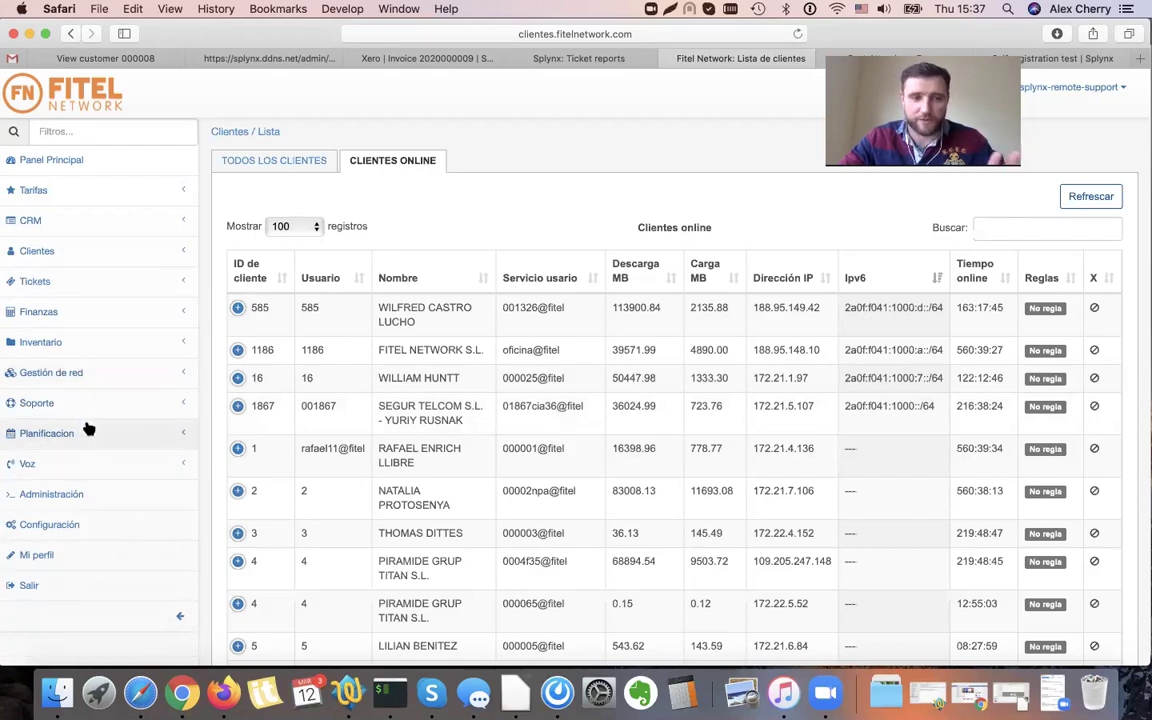
# In Configuración > Localización, set the system language to English and save with Guardar
pyautogui.click(108, 378)
pyautogui.click(90, 552)
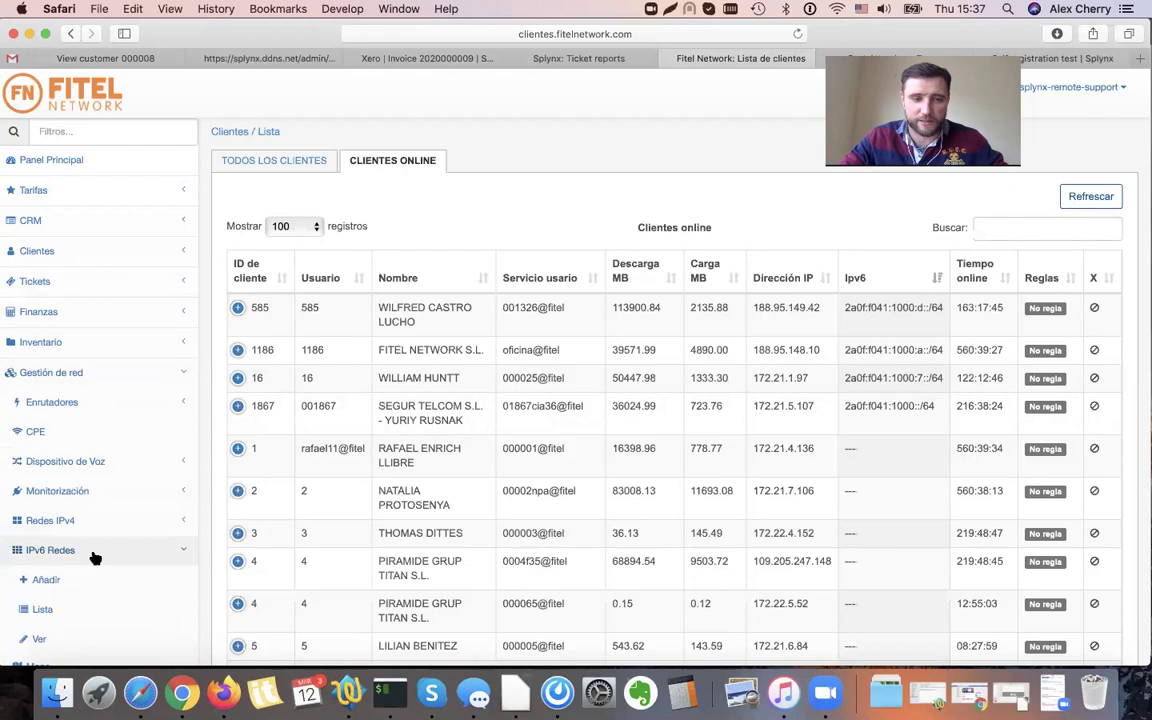
pyautogui.scroll(-3, 85, 599)
pyautogui.scroll(-3, 87, 535)
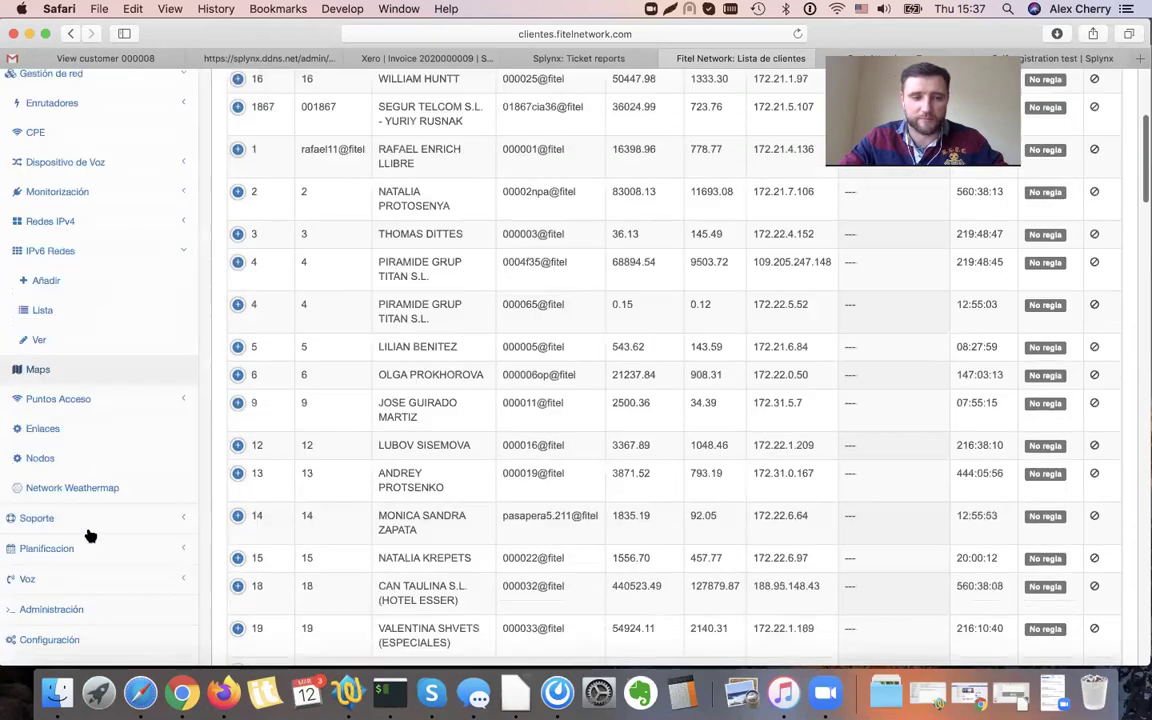
pyautogui.scroll(-1, 70, 605)
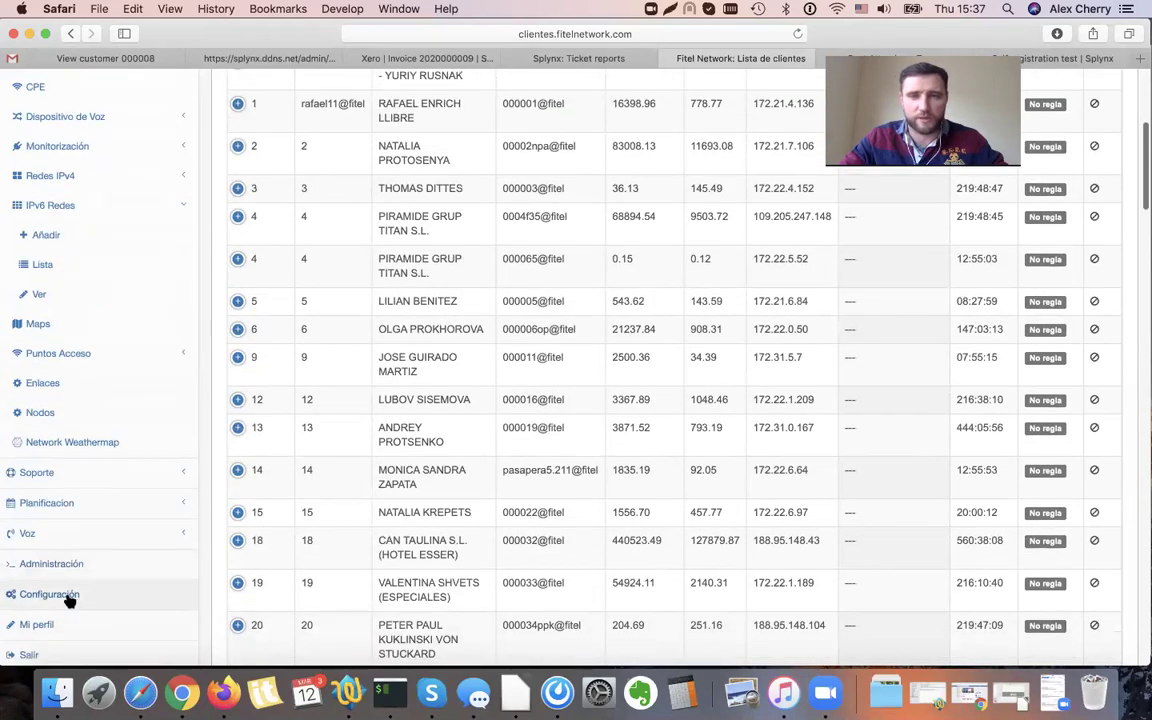
pyautogui.click(68, 596)
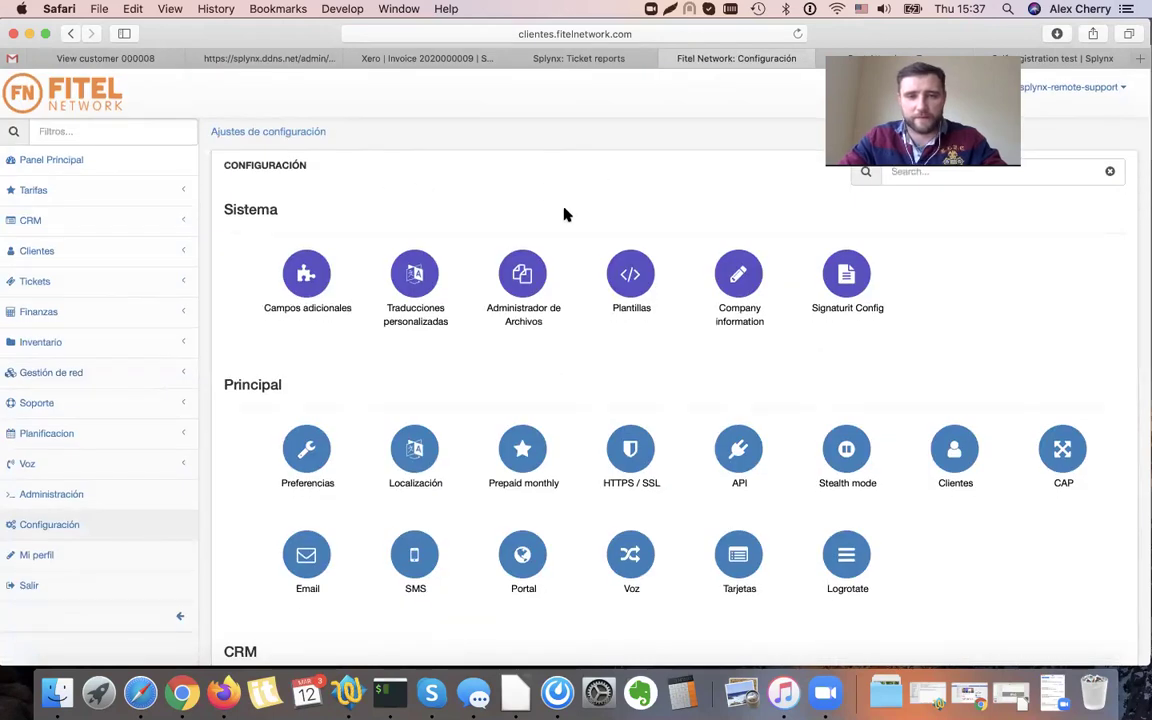
pyautogui.click(392, 452)
pyautogui.click(621, 199)
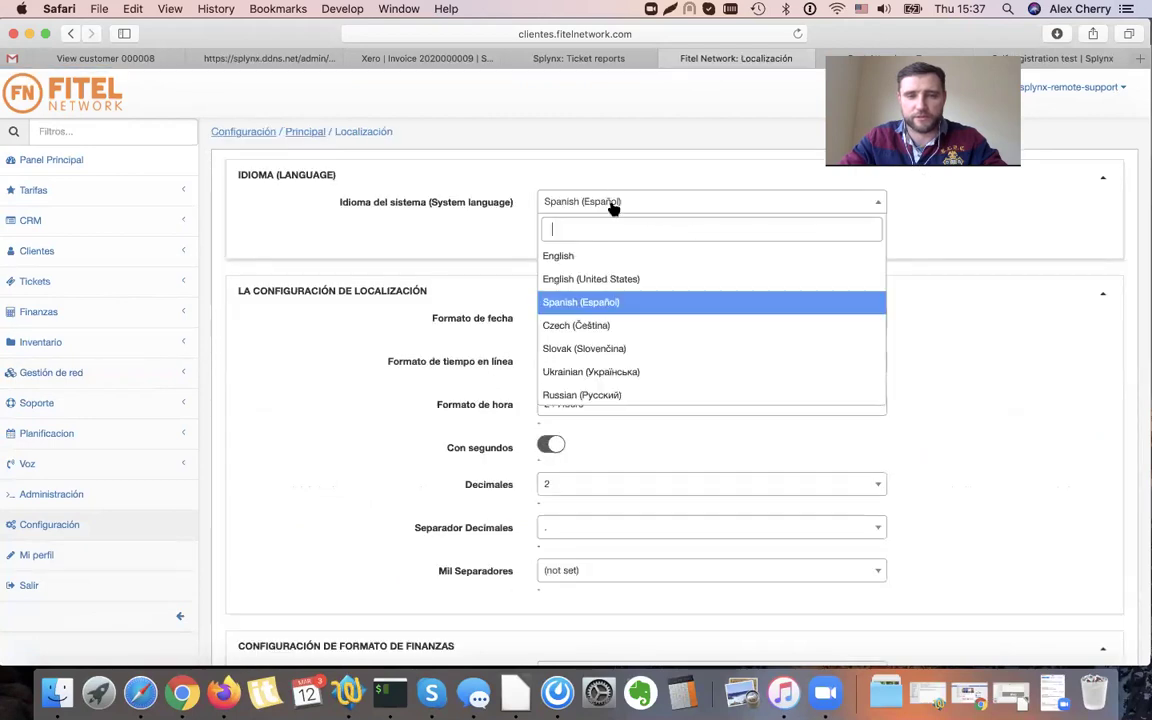
pyautogui.click(579, 254)
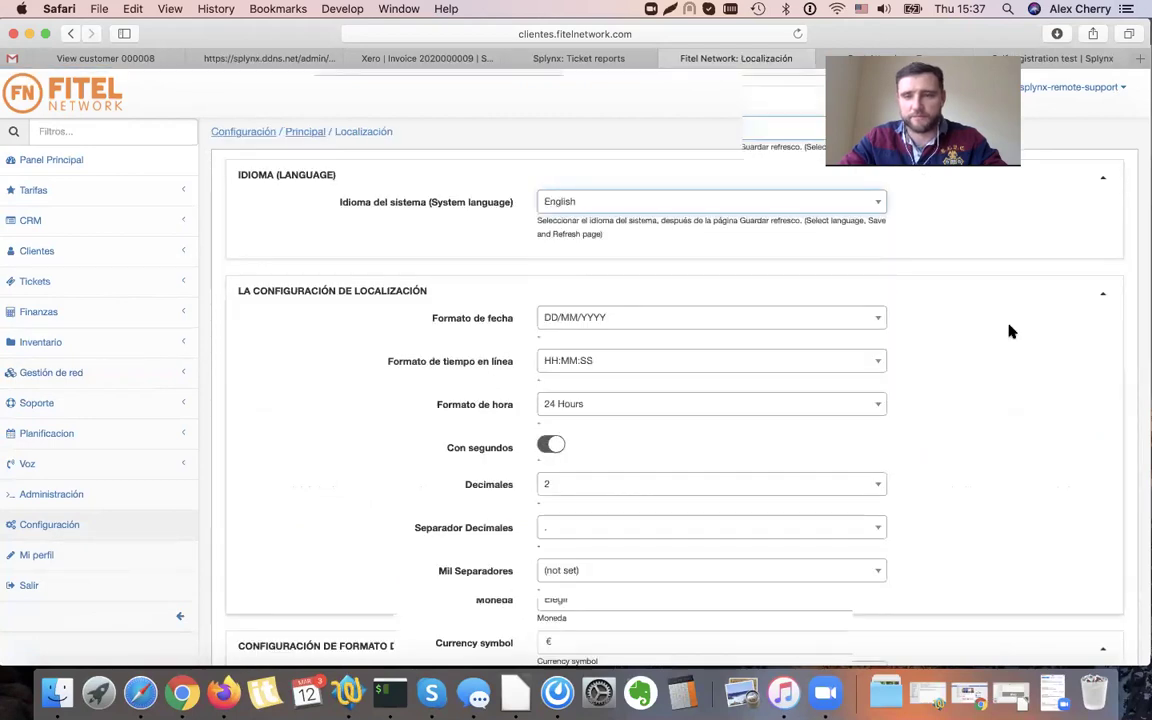
pyautogui.scroll(-10, 1010, 329)
pyautogui.click(1097, 619)
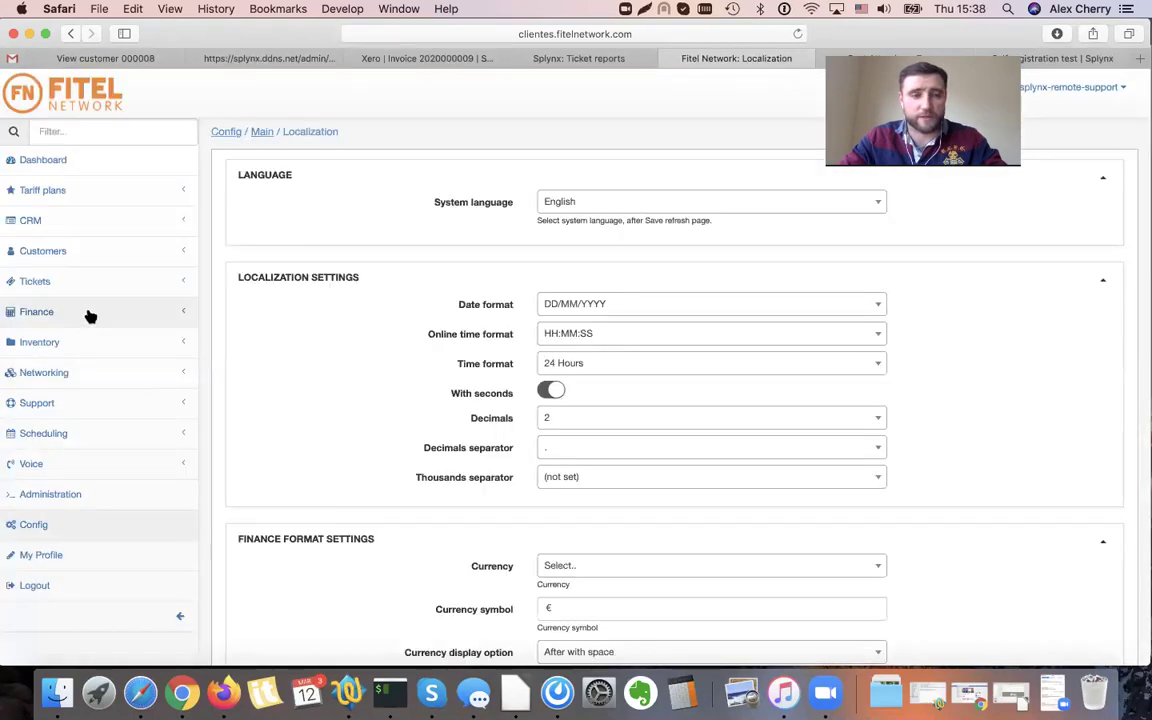
# In IPv6 Networks > List, open the ID 6 network 2a0f:f041:1000::/48 (CLIENTES-FINAL-PPPOE1)
pyautogui.click(82, 370)
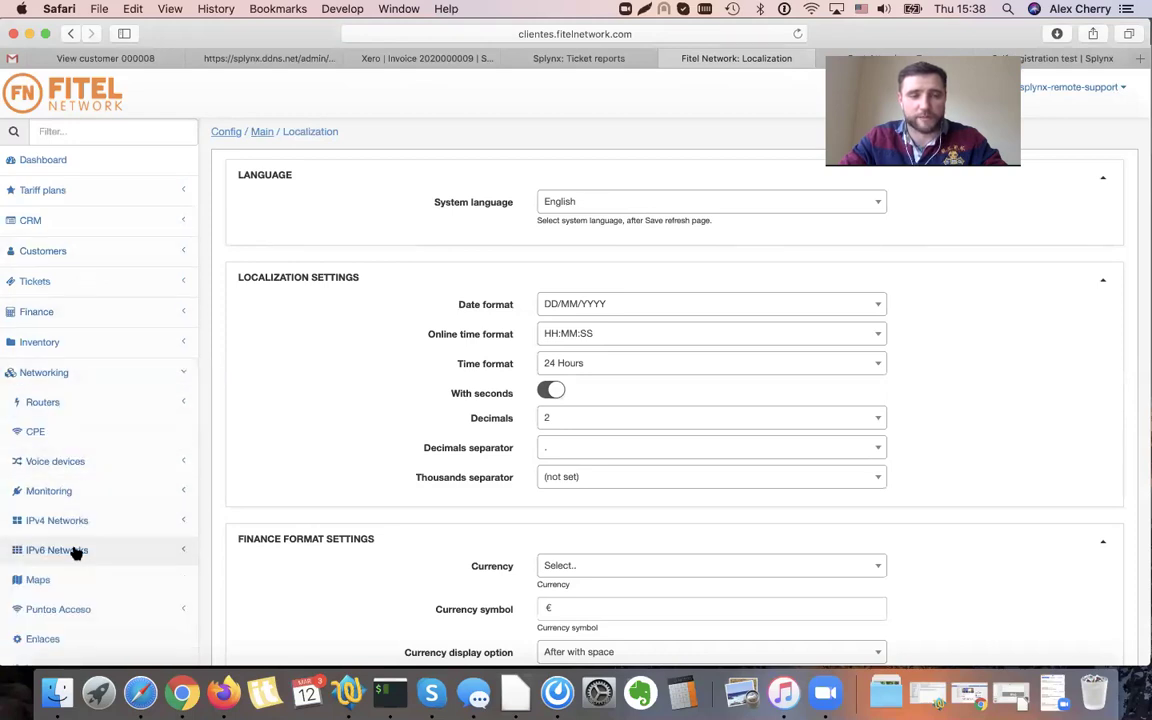
pyautogui.click(57, 550)
pyautogui.click(72, 612)
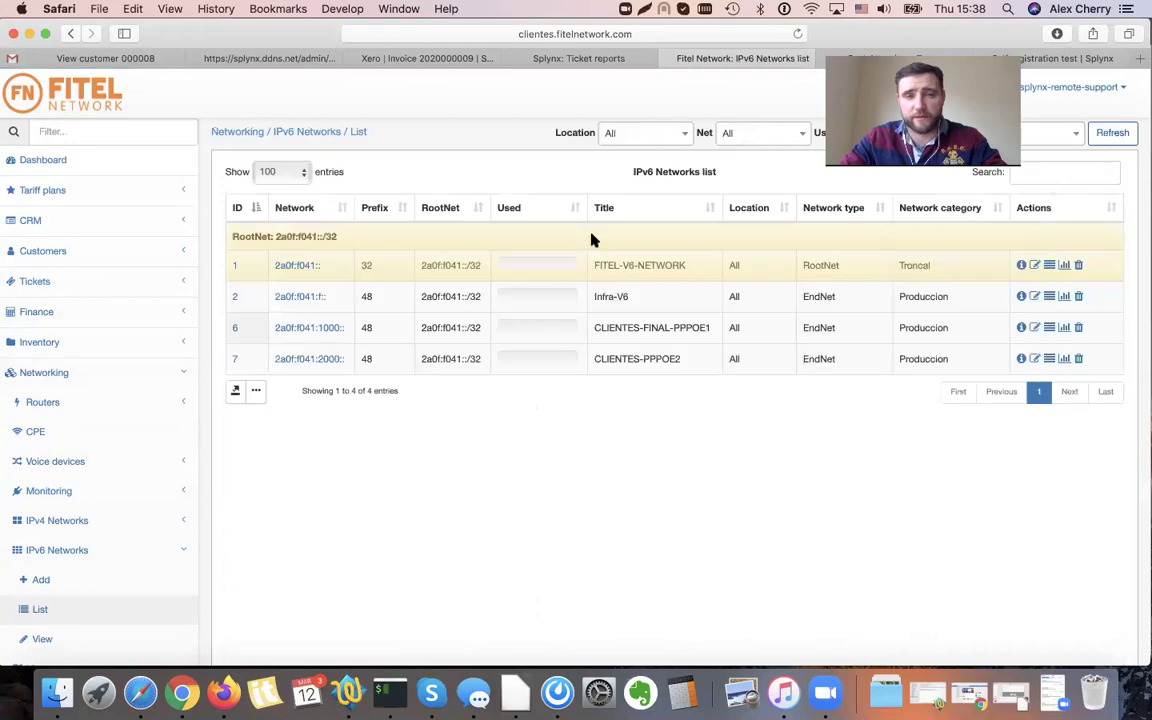
pyautogui.moveTo(341, 238); pyautogui.dragTo(275, 237)
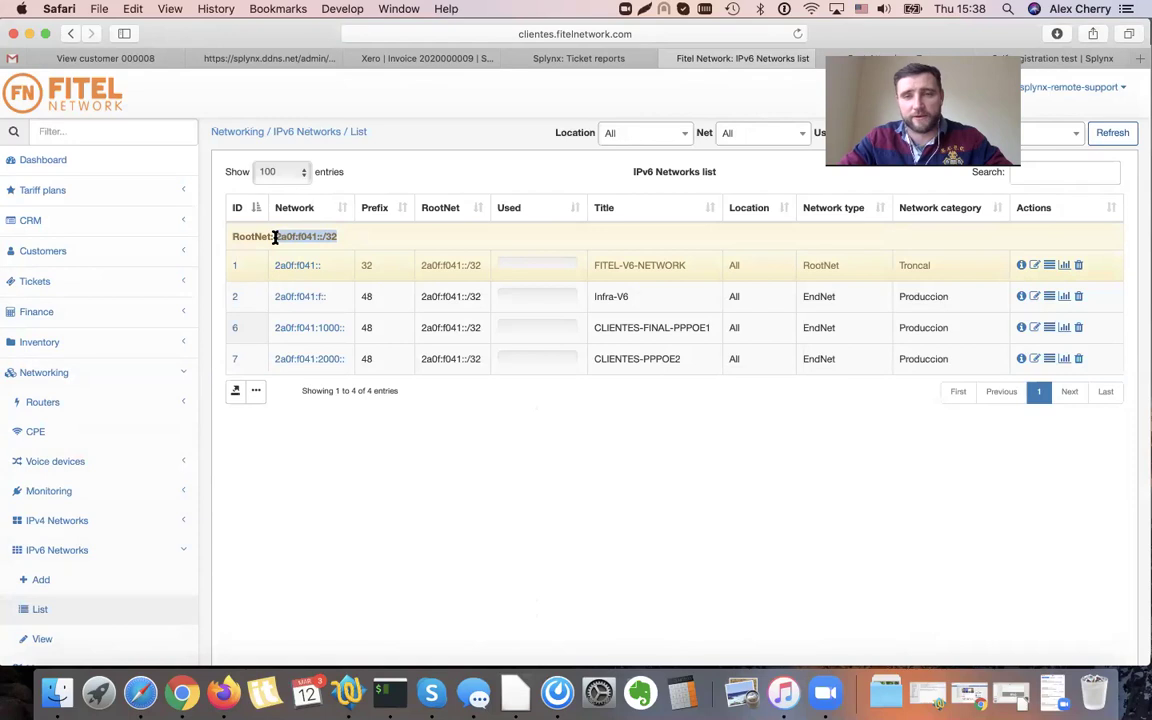
pyautogui.click(329, 237)
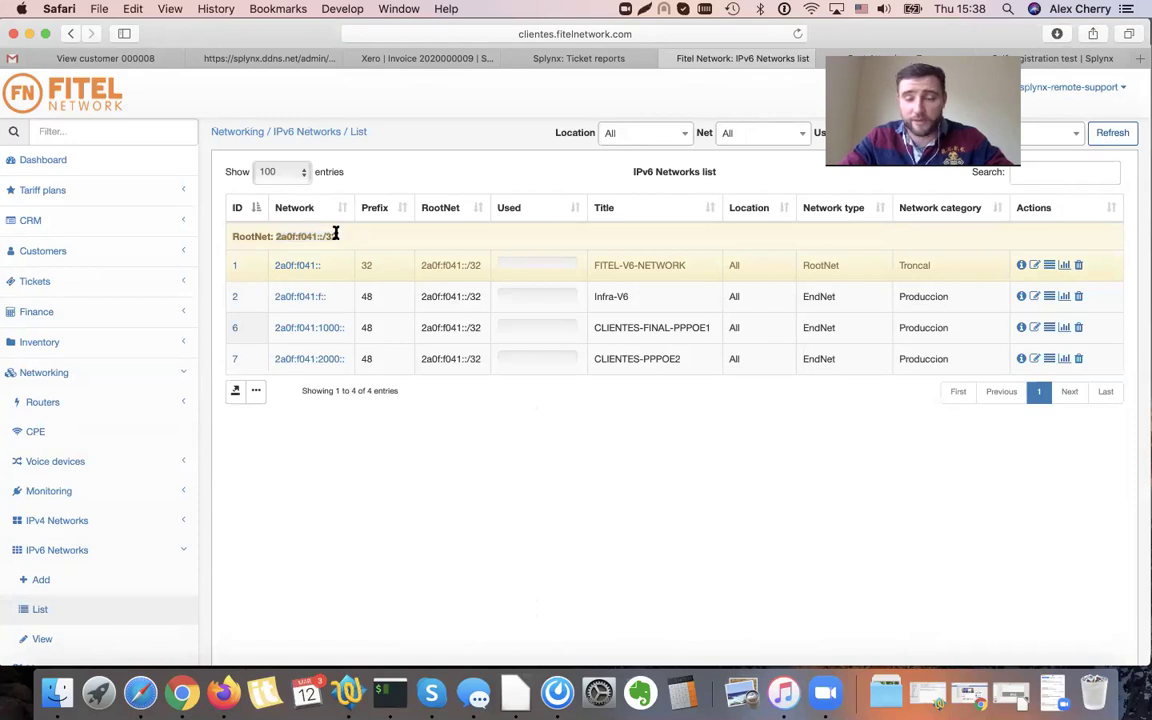
pyautogui.moveTo(363, 303); pyautogui.dragTo(367, 325)
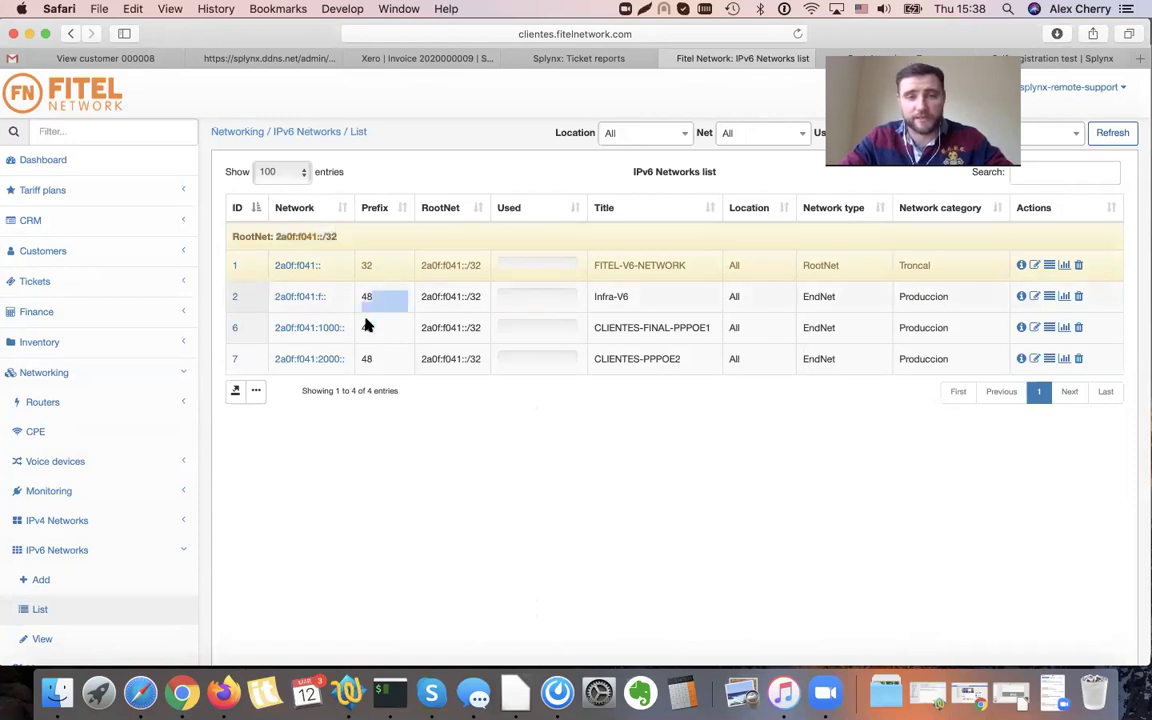
pyautogui.click(366, 325)
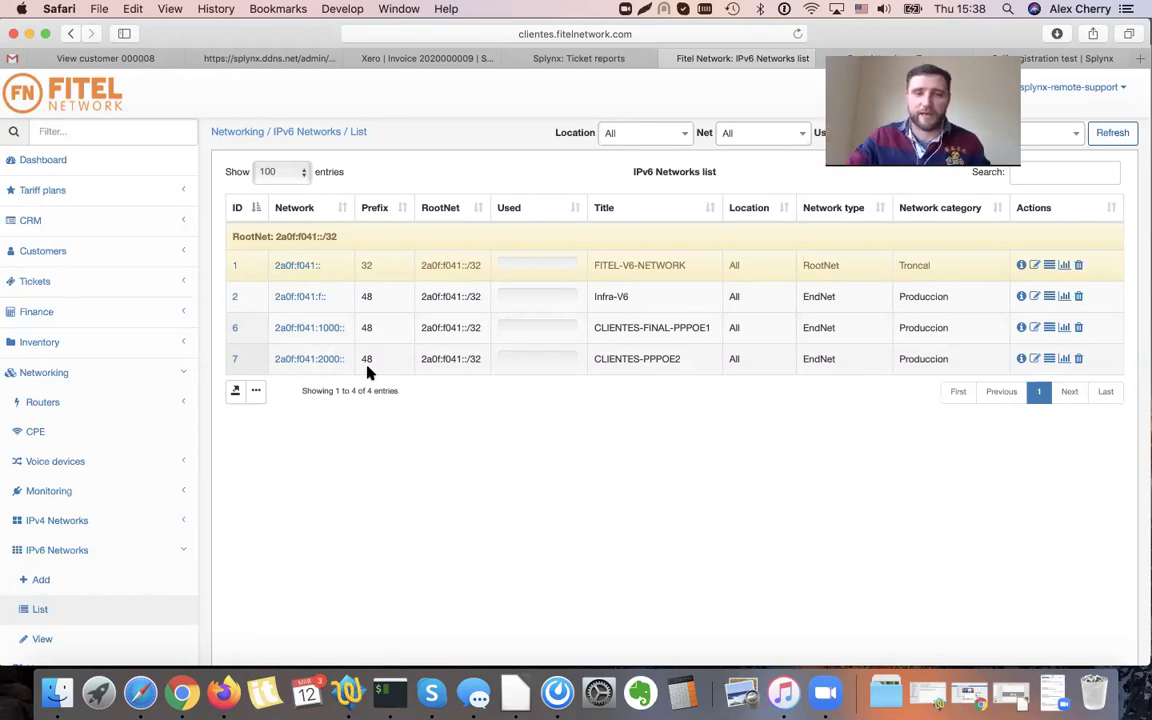
pyautogui.click(318, 331)
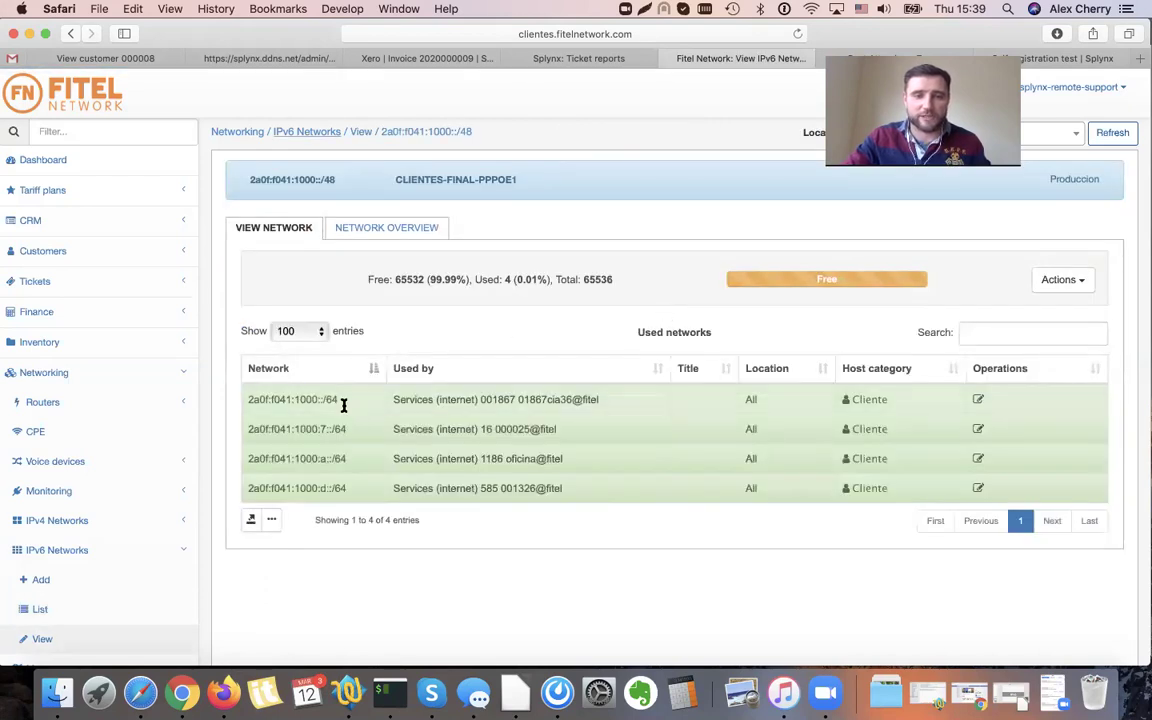
# Highlight the first two used subnets, 2a0f:f041:1000:: and 2a0f:f041:1000:7::/64
pyautogui.moveTo(350, 408); pyautogui.dragTo(249, 404)
pyautogui.click(341, 437)
pyautogui.moveTo(341, 437); pyautogui.dragTo(248, 433)
pyautogui.click(540, 316)
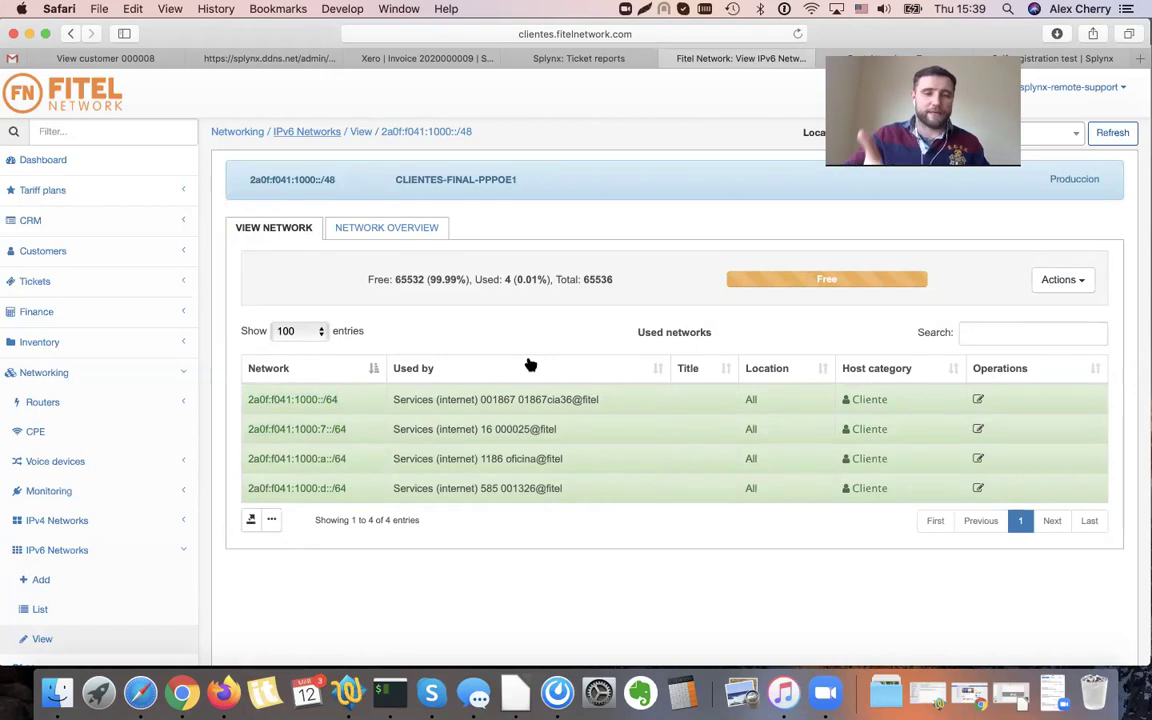
pyautogui.moveTo(355, 430); pyautogui.dragTo(244, 428)
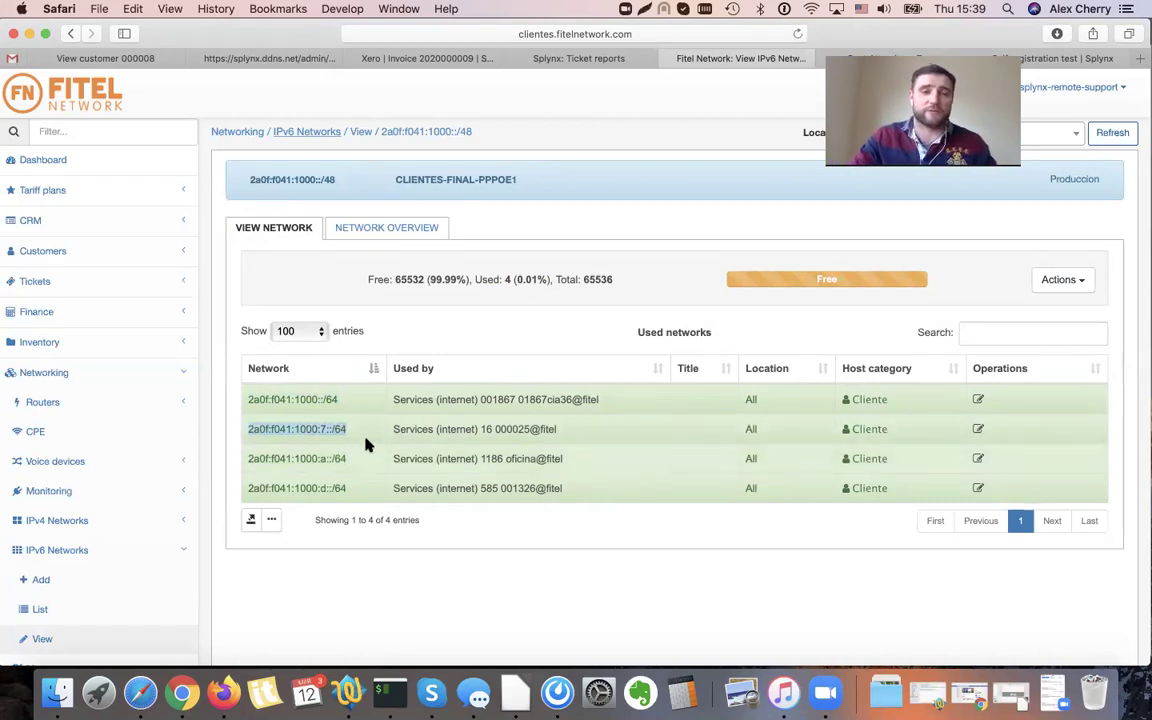
pyautogui.click(320, 430)
pyautogui.moveTo(320, 430); pyautogui.dragTo(247, 431)
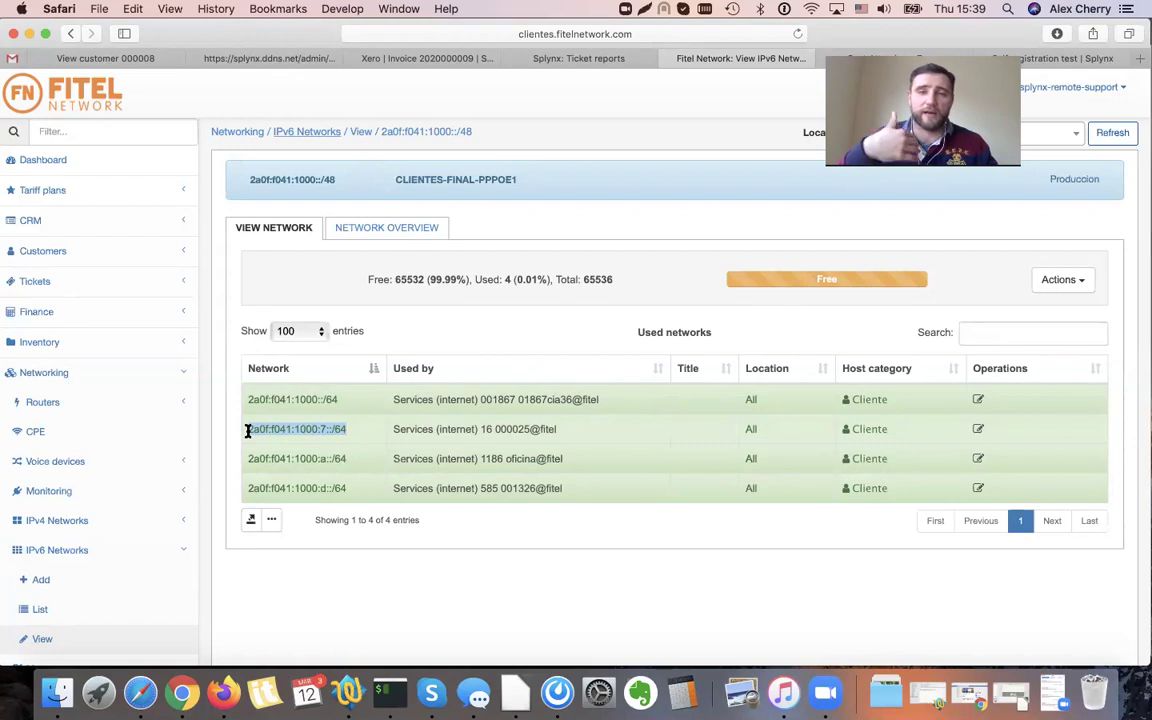
pyautogui.moveTo(247, 431); pyautogui.dragTo(356, 430)
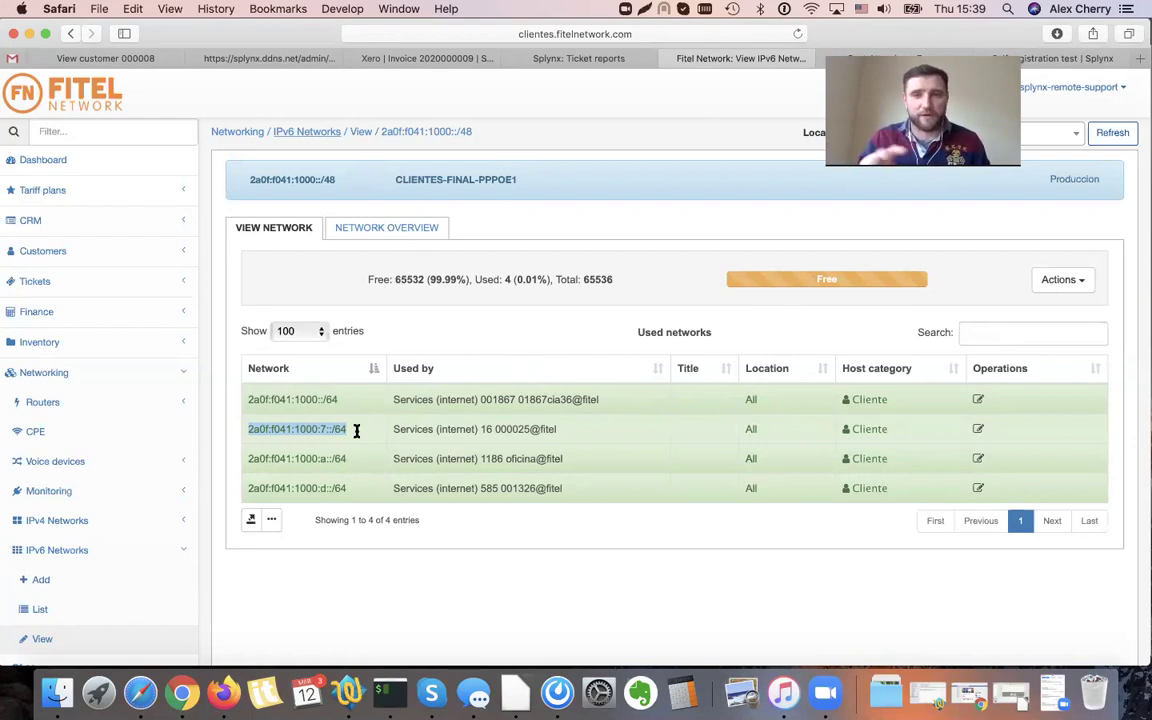
pyautogui.click(335, 461)
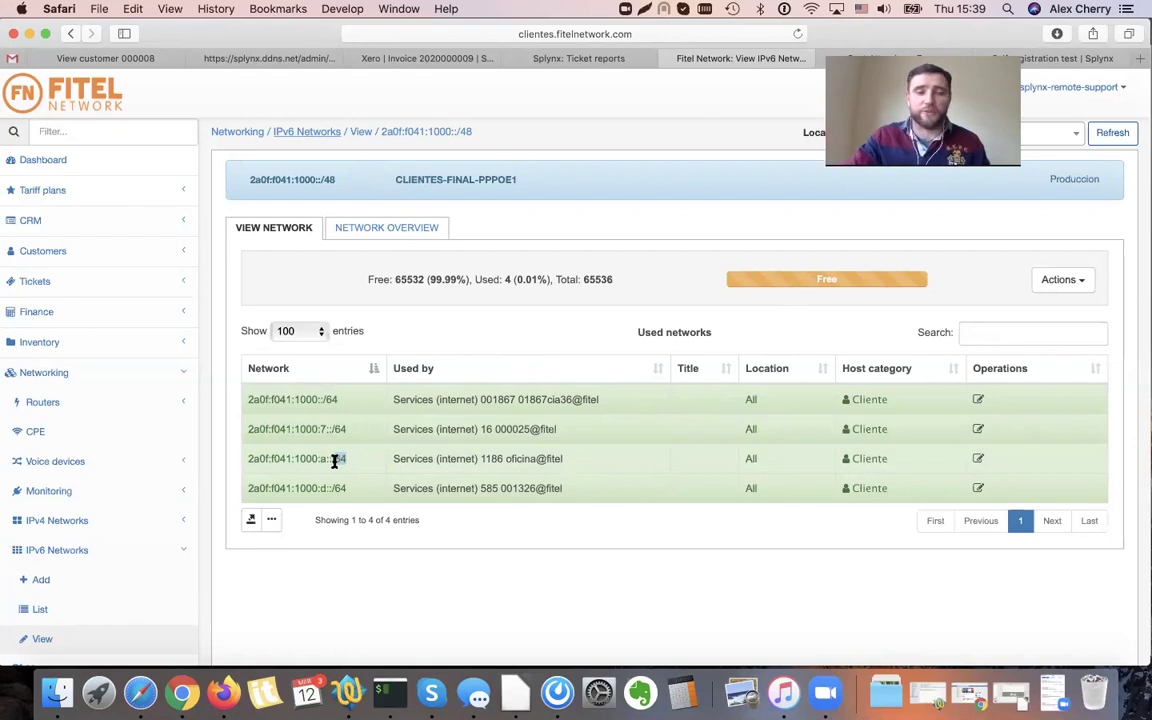
# Select the third used subnet address, 2a0f:f041:1000:a::/64, in the Used networks table
pyautogui.tripleClick(318, 462)
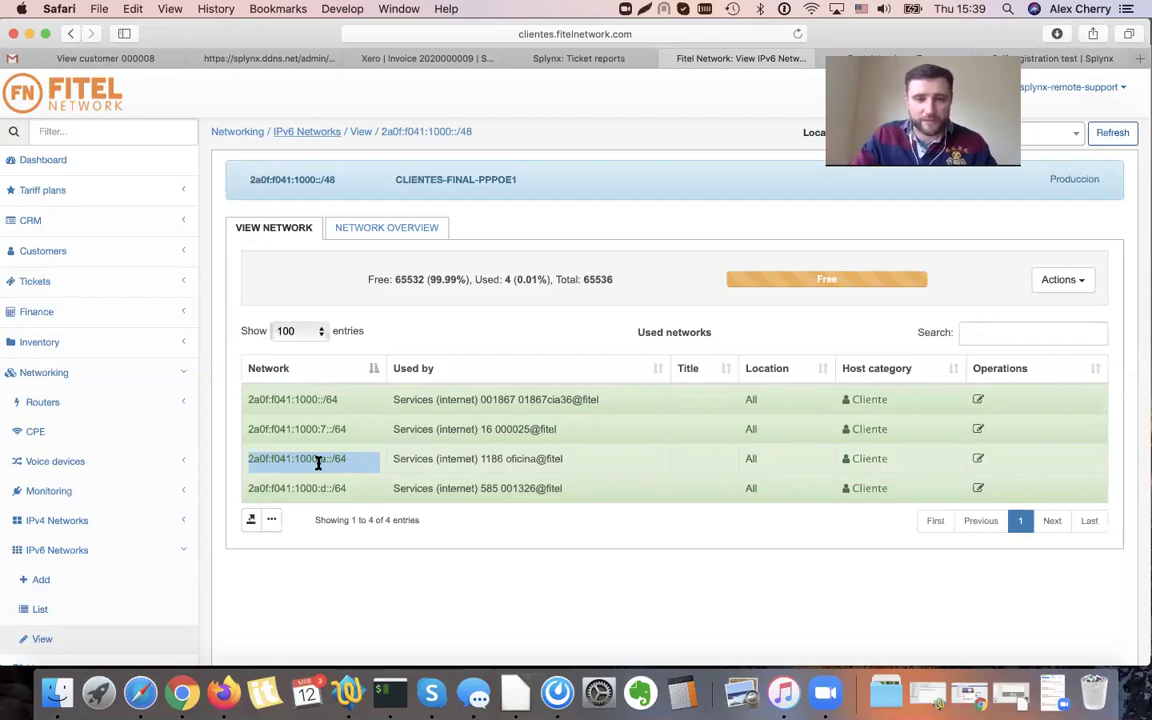
pyautogui.click(318, 463)
pyautogui.moveTo(327, 465); pyautogui.dragTo(275, 465)
pyautogui.click(318, 495)
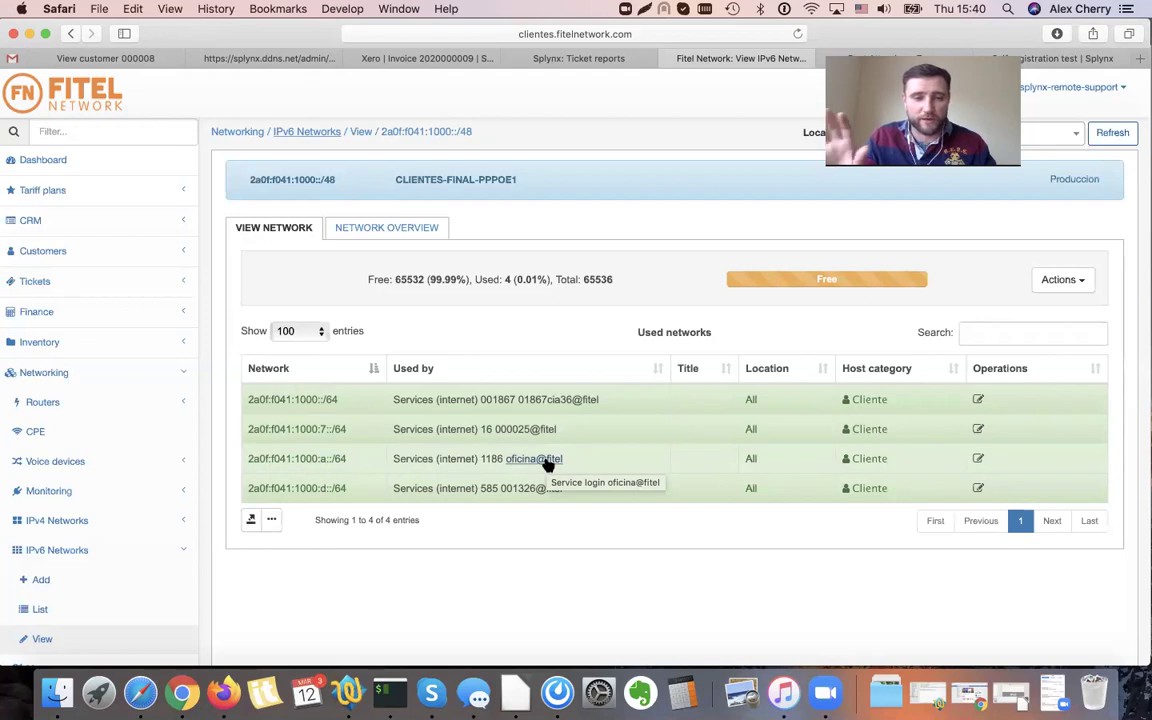
pyautogui.moveTo(347, 459); pyautogui.dragTo(270, 461)
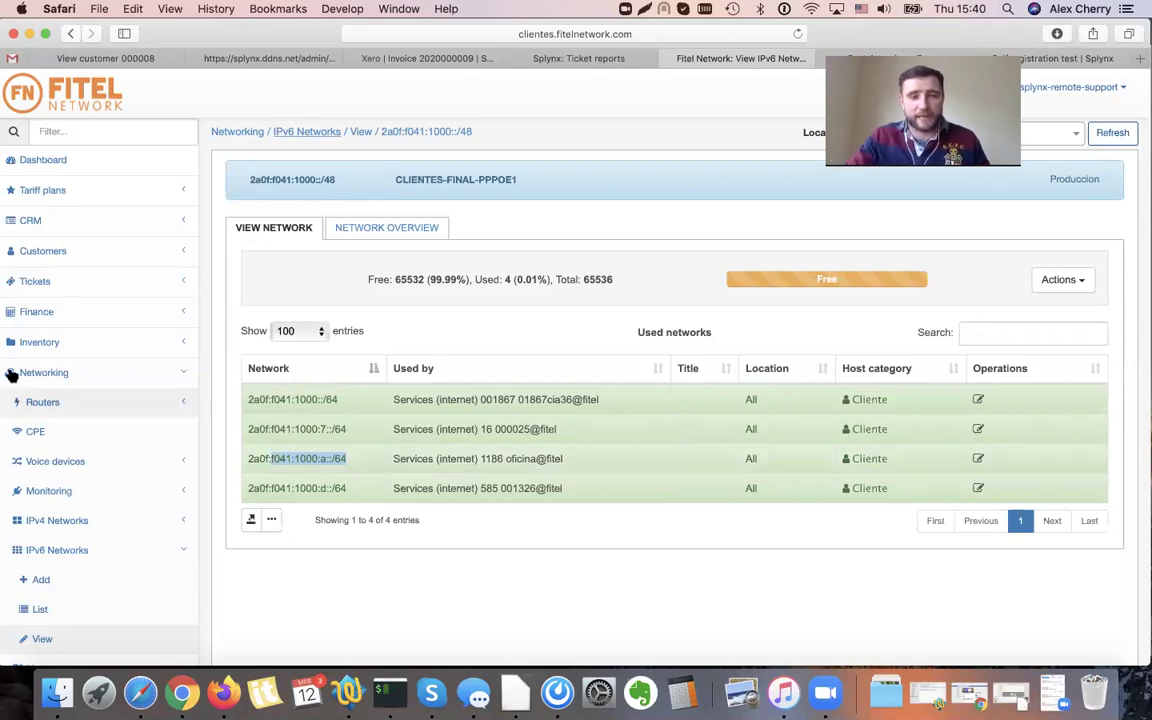
pyautogui.click(528, 465)
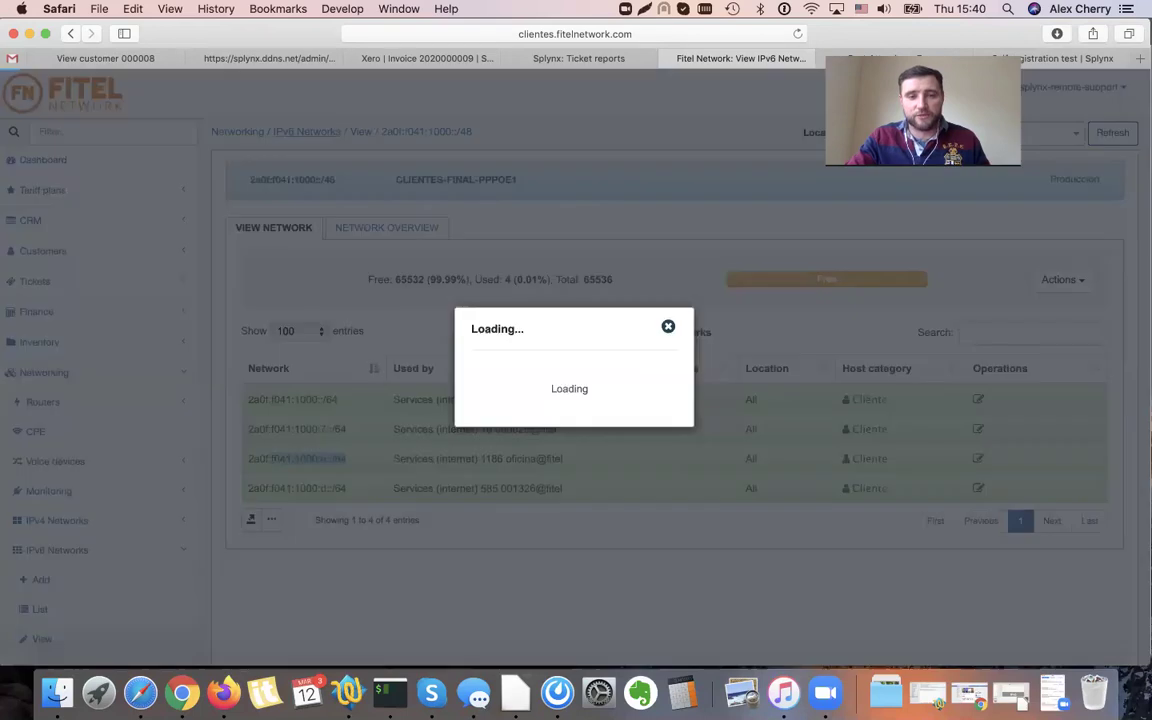
pyautogui.scroll(-10, 634, 452)
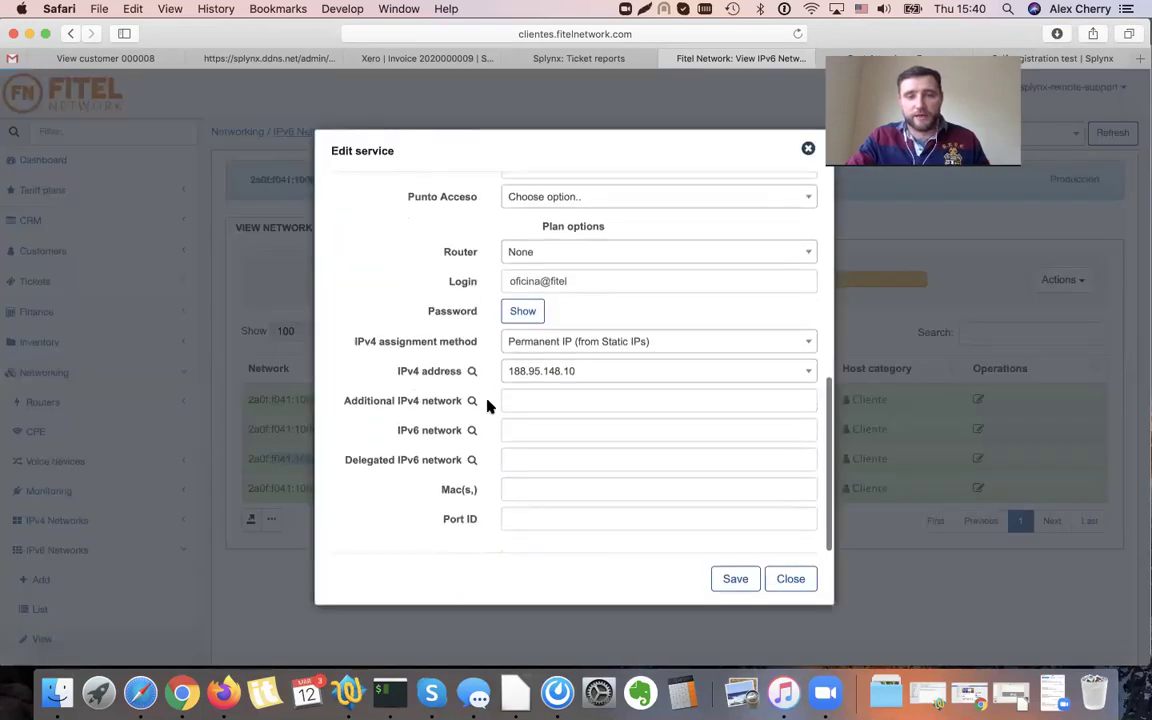
pyautogui.click(472, 460)
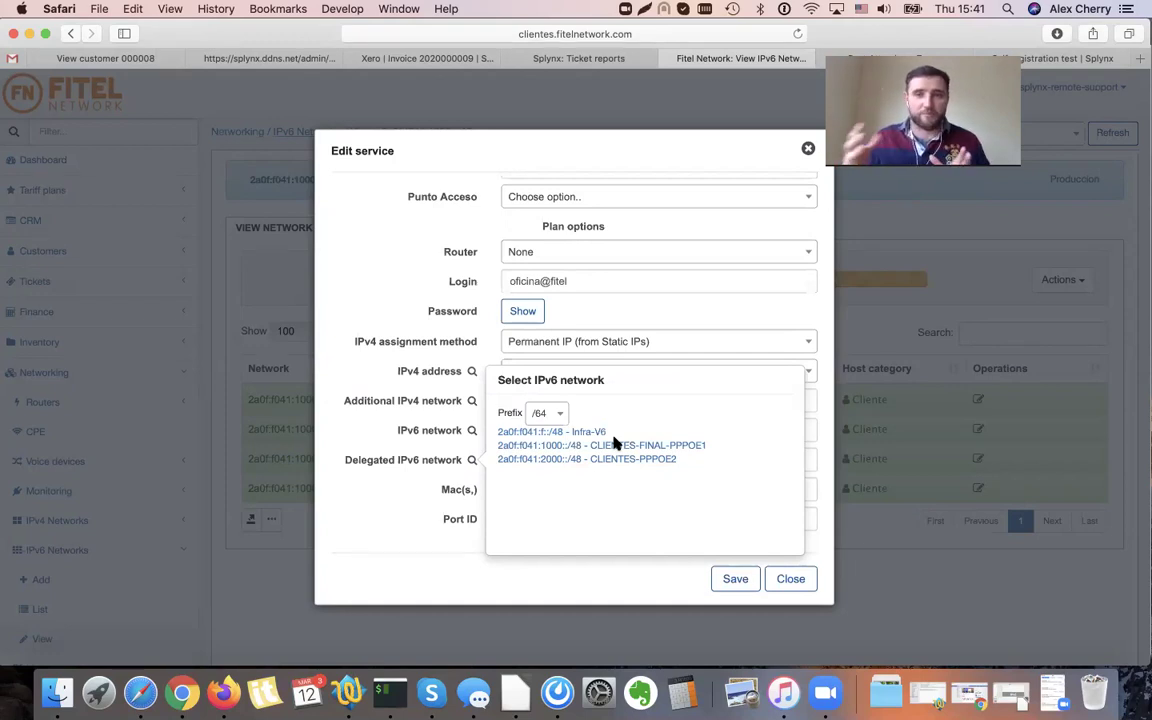
pyautogui.click(802, 579)
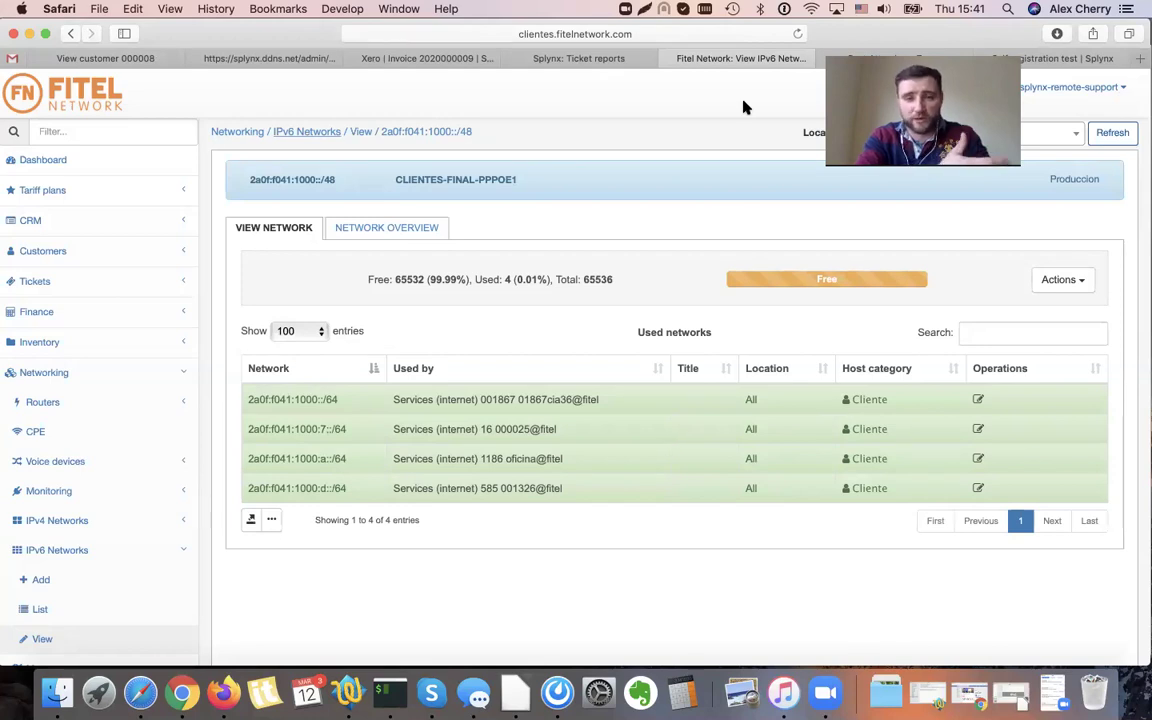
pyautogui.click(535, 490)
pyautogui.scroll(-1, 465, 450)
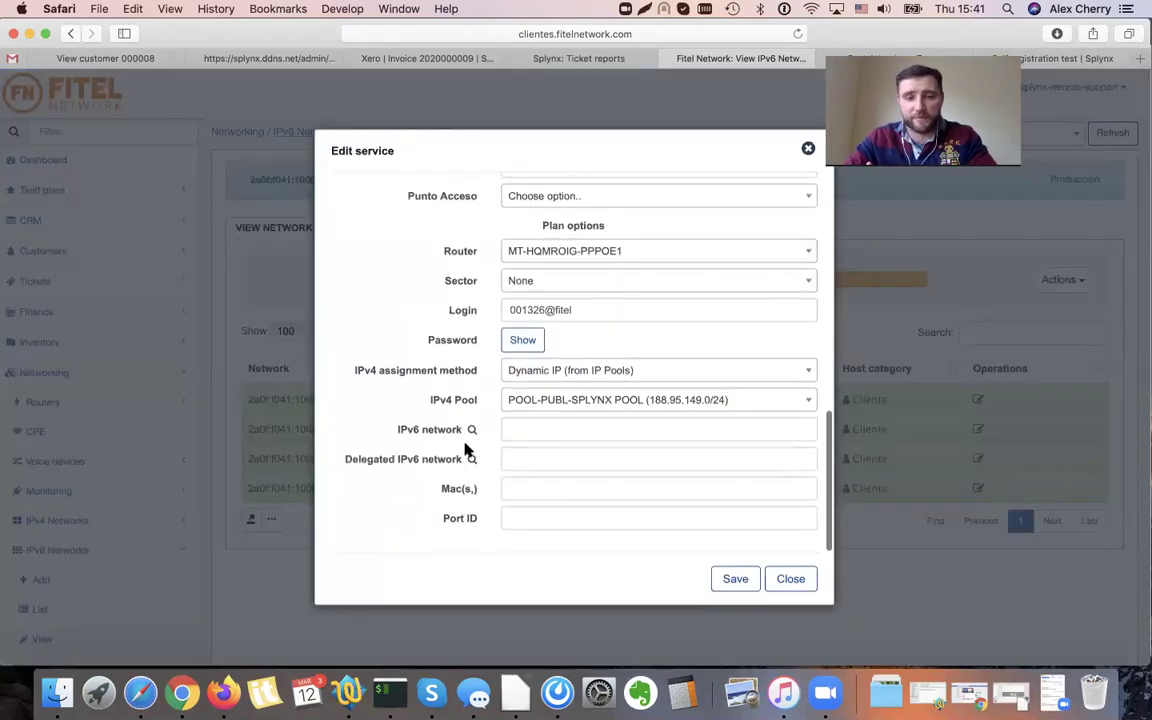
pyautogui.tripleClick(447, 460)
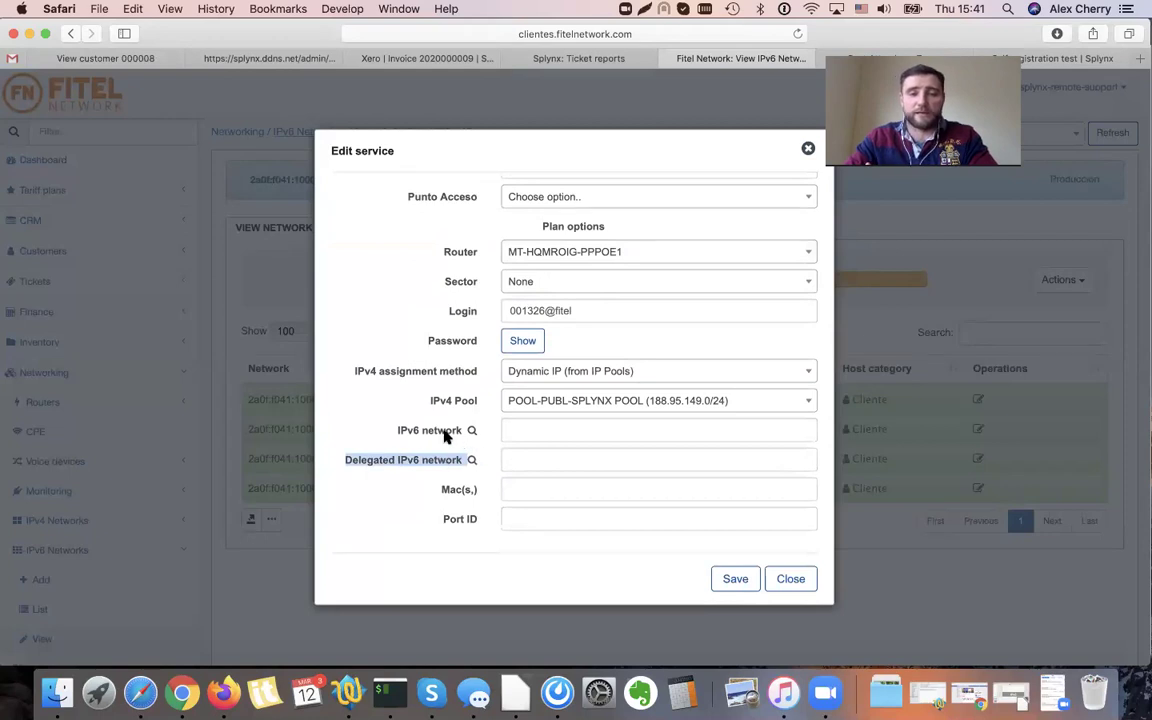
pyautogui.tripleClick(446, 433)
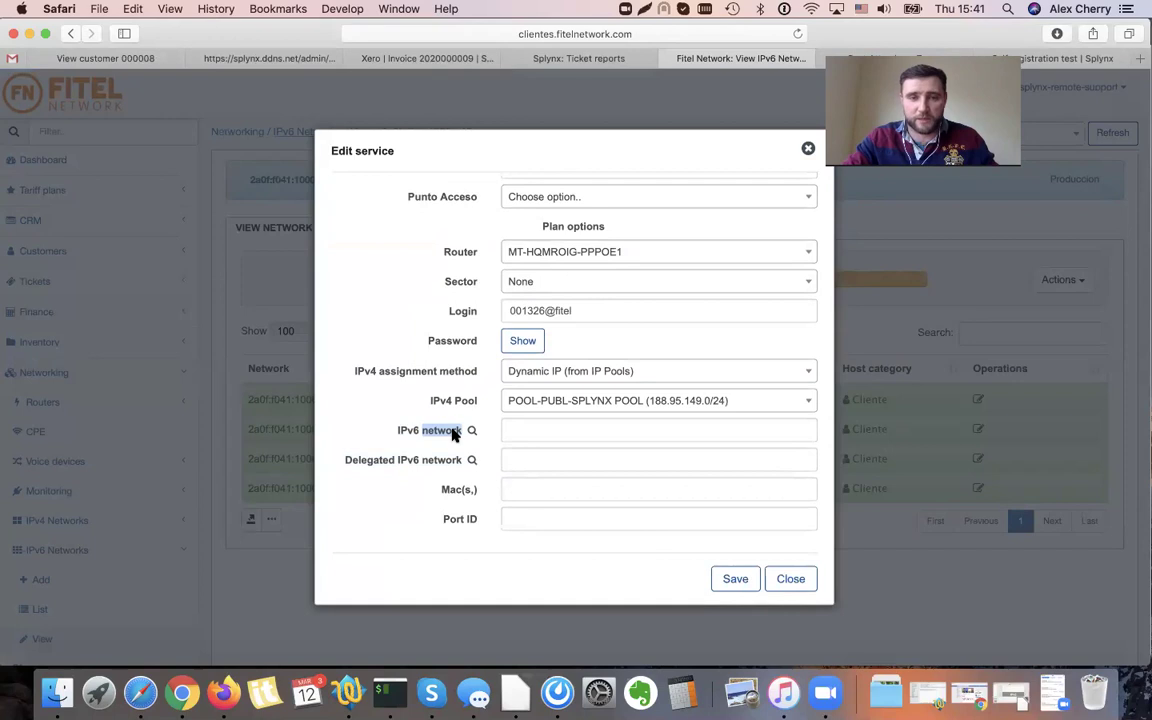
pyautogui.doubleClick(441, 459)
pyautogui.tripleClick(441, 459)
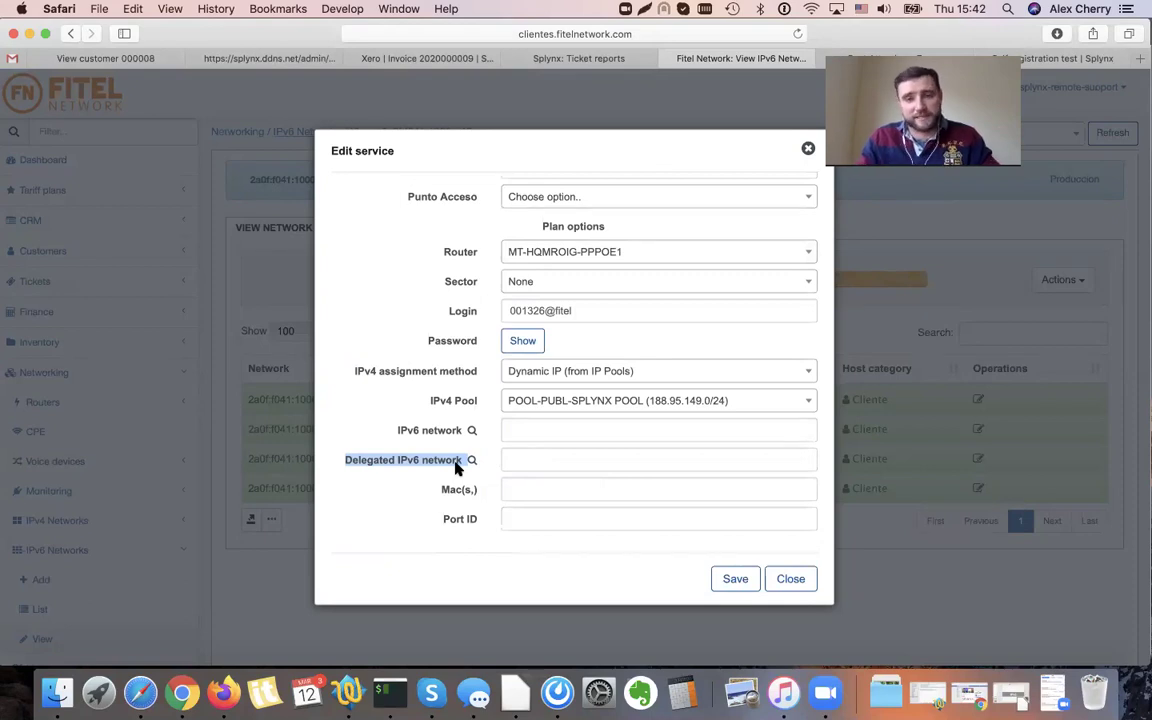
# Close the service editor without saving, highlight the fourth subnet row, and open a new tab
pyautogui.click(786, 581)
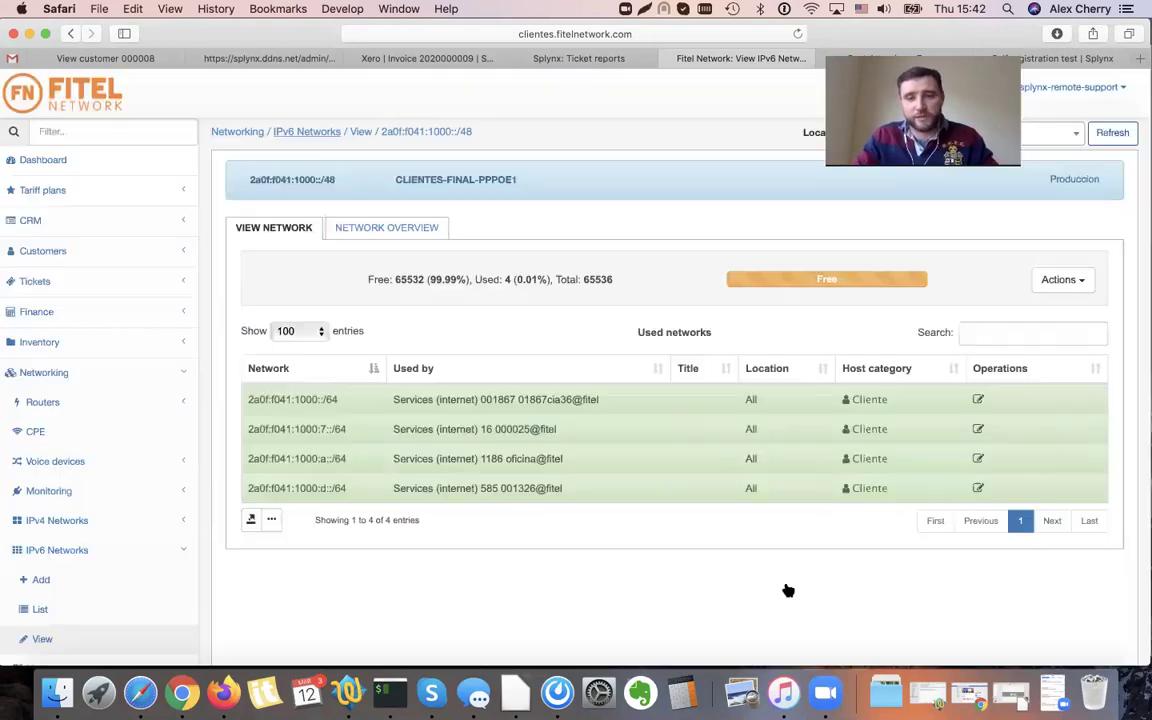
pyautogui.tripleClick(302, 453)
pyautogui.moveTo(265, 490)
pyautogui.mouseDown()
pyautogui.moveTo(343, 507)
pyautogui.moveTo(334, 484)
pyautogui.moveTo(247, 490)
pyautogui.mouseUp()
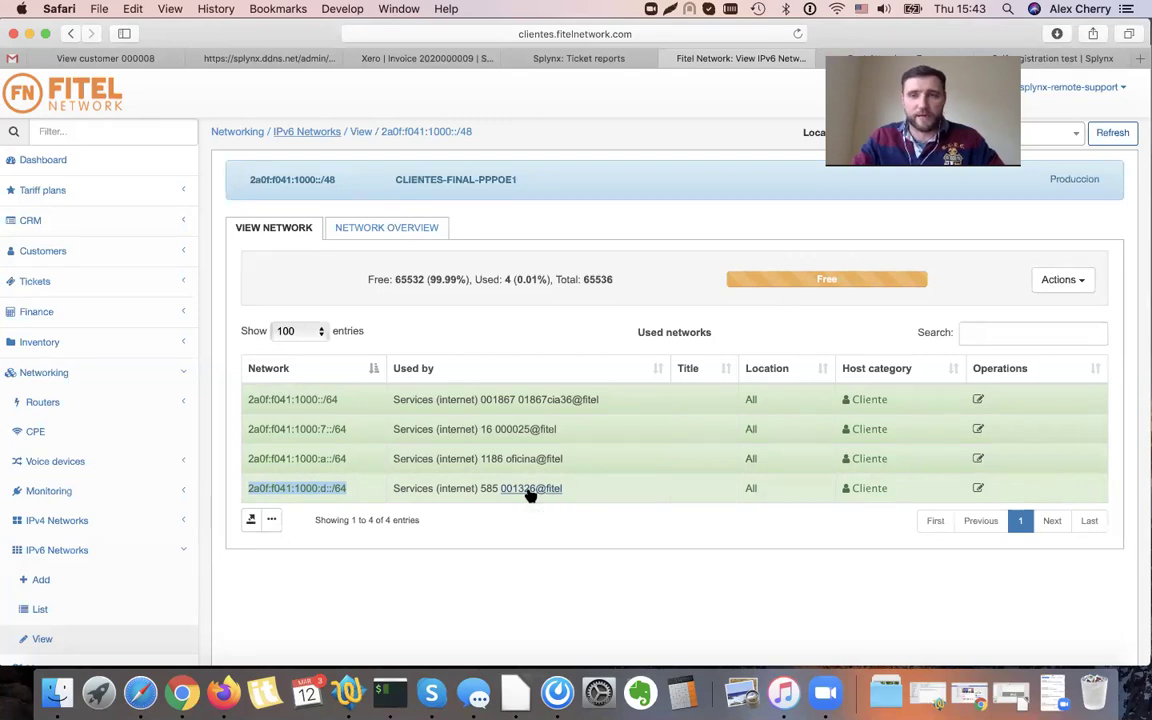
pyautogui.press('super+t')
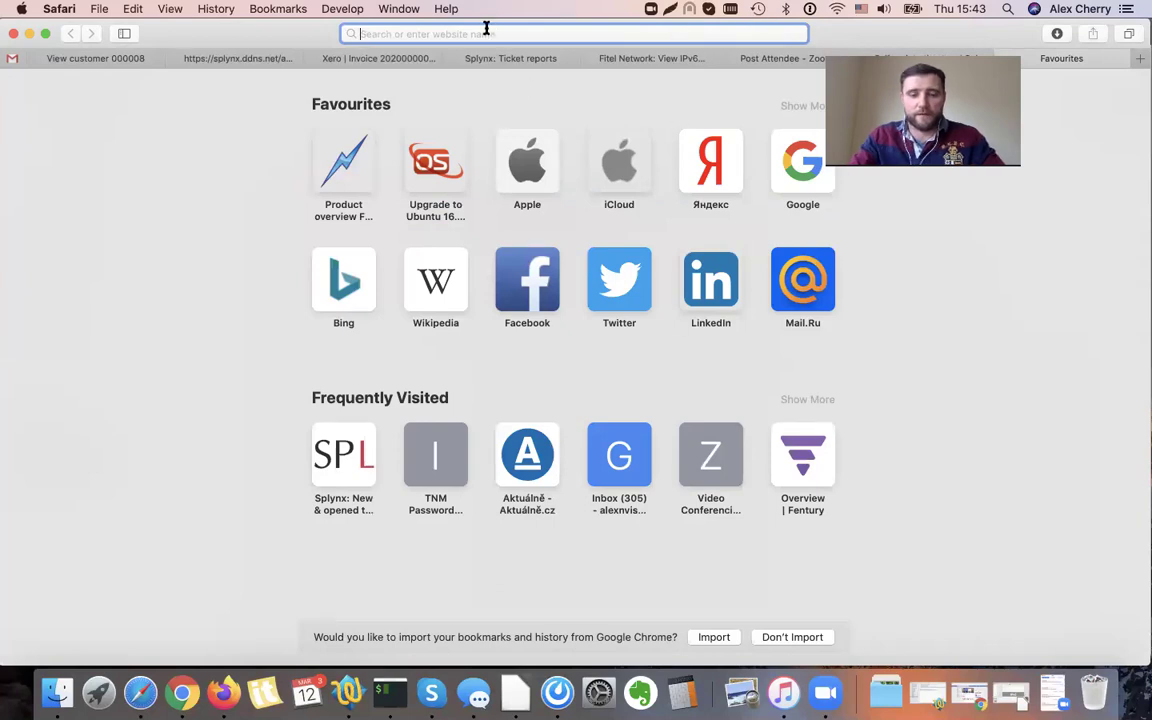
# Load the change.org Radius Delegated-IPv6-Prefix petition from history by typing 'change'
pyautogui.write('change')
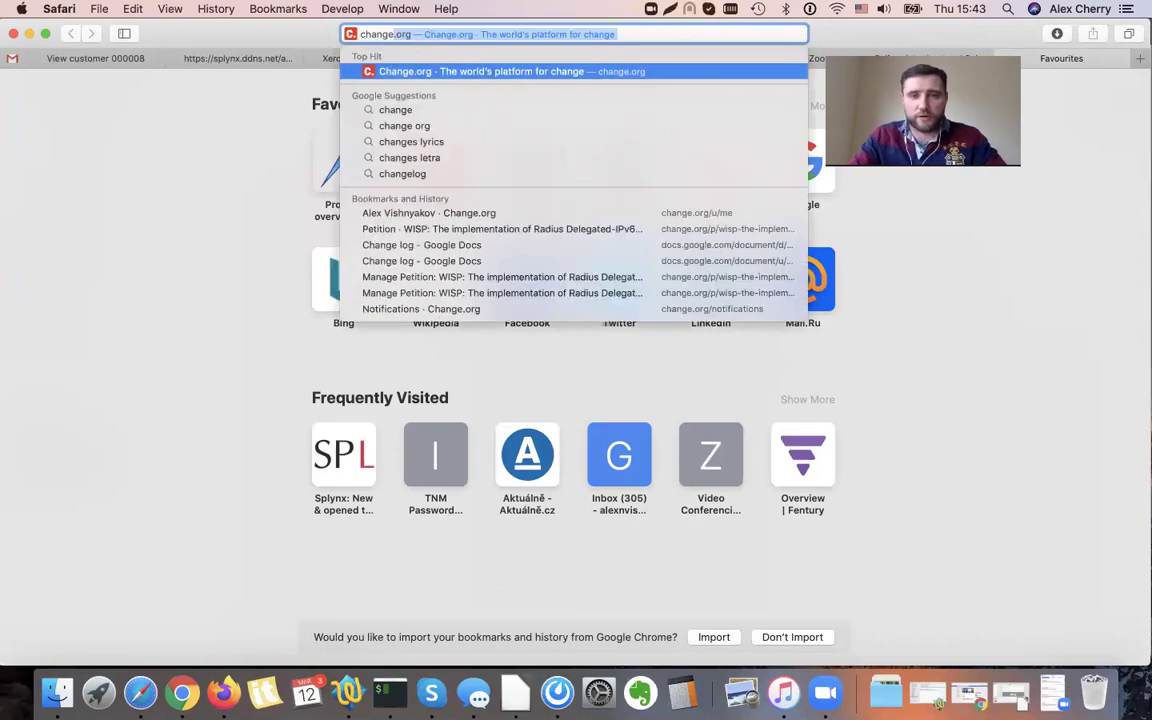
pyautogui.press('Down')
pyautogui.press('Down')
pyautogui.press('Down')
pyautogui.press('Down')
pyautogui.press('Down')
pyautogui.press('Down')
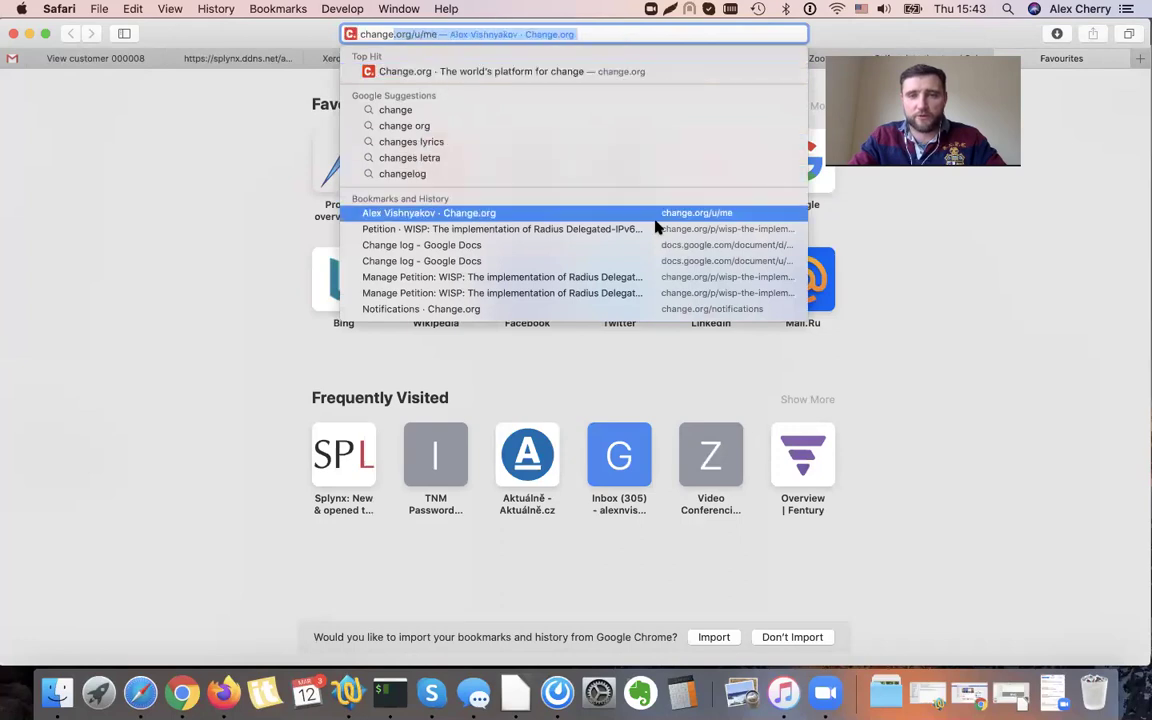
pyautogui.press('Return')
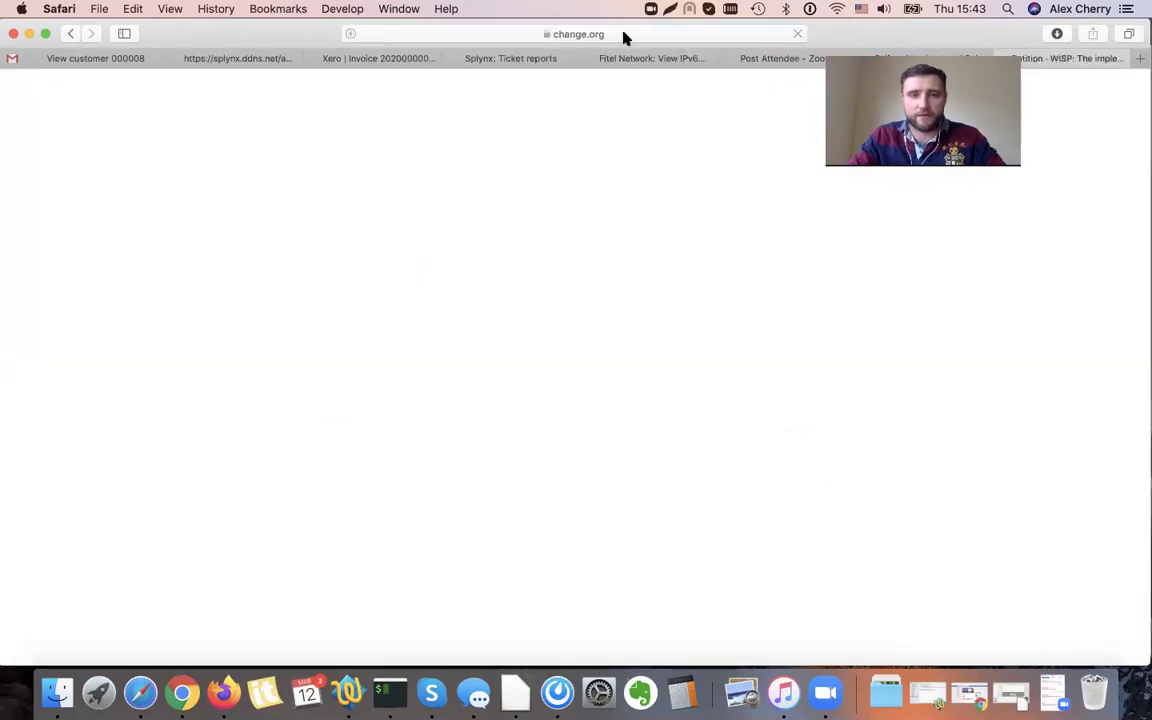
pyautogui.click(564, 34)
pyautogui.click(707, 355)
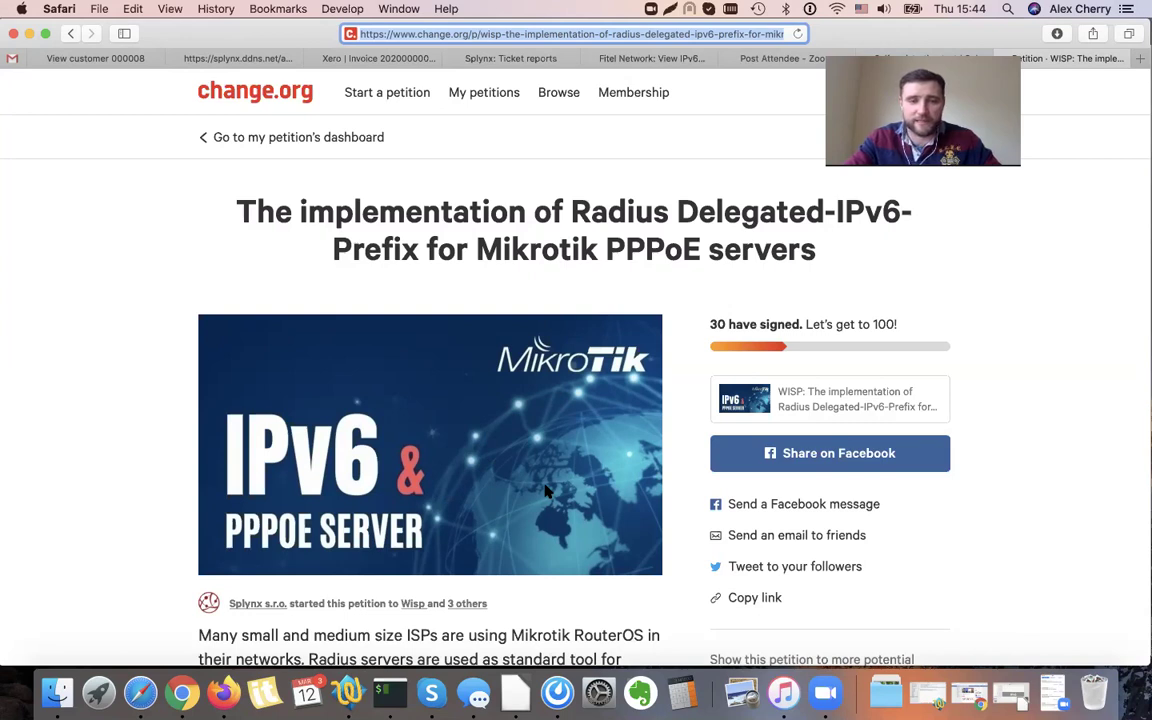
# Scroll down the petition and show all reasons for signing
pyautogui.click(185, 410)
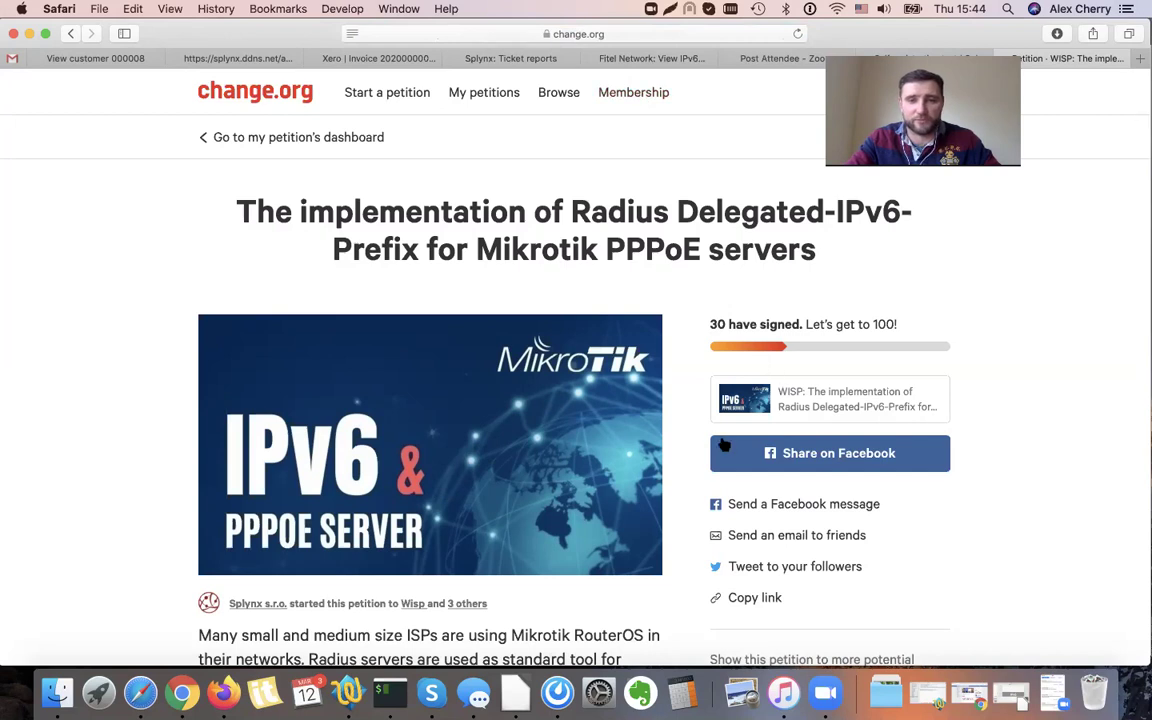
pyautogui.scroll(-5, 646, 400)
pyautogui.scroll(-10, 724, 443)
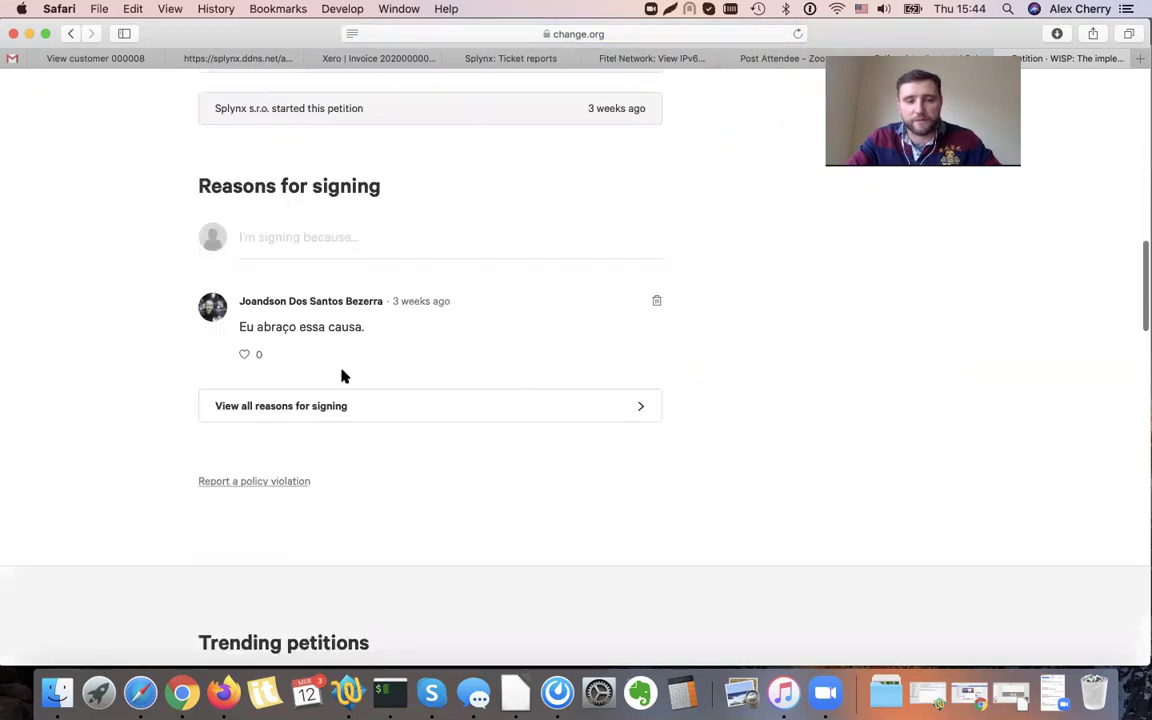
pyautogui.click(321, 404)
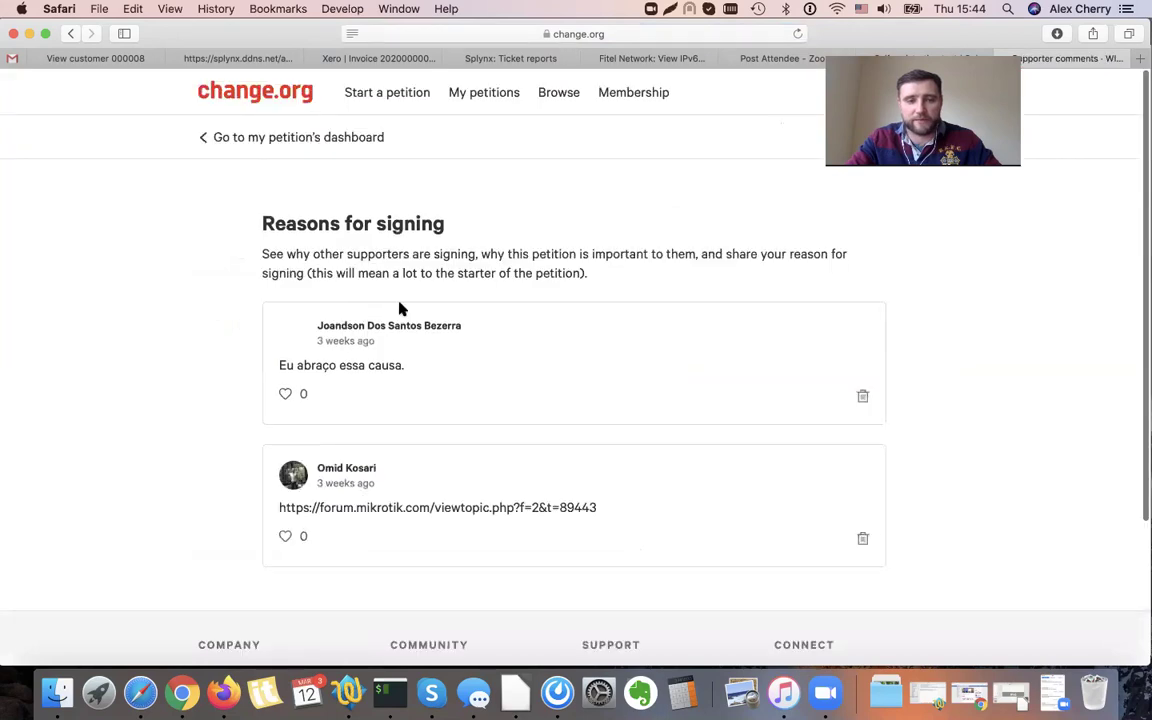
# Select the forum.mikrotik.com link in a supporter's comment, then open a new blank tab
pyautogui.doubleClick(388, 507)
pyautogui.tripleClick(476, 507)
pyautogui.click(594, 507)
pyautogui.moveTo(594, 507); pyautogui.dragTo(278, 503)
pyautogui.click(1138, 57)
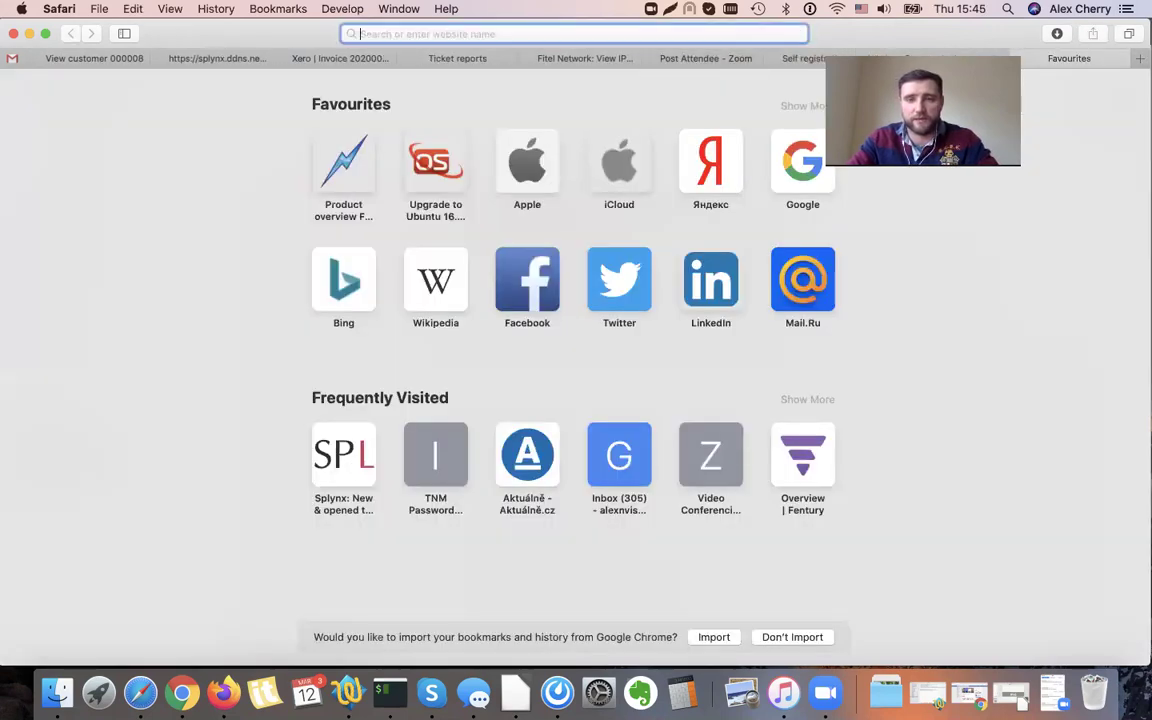
# Paste the copied link to load the Delegated-IPv6-Prefix PPPoE forum thread and scroll through it
pyautogui.press('super+v')
pyautogui.press('Return')
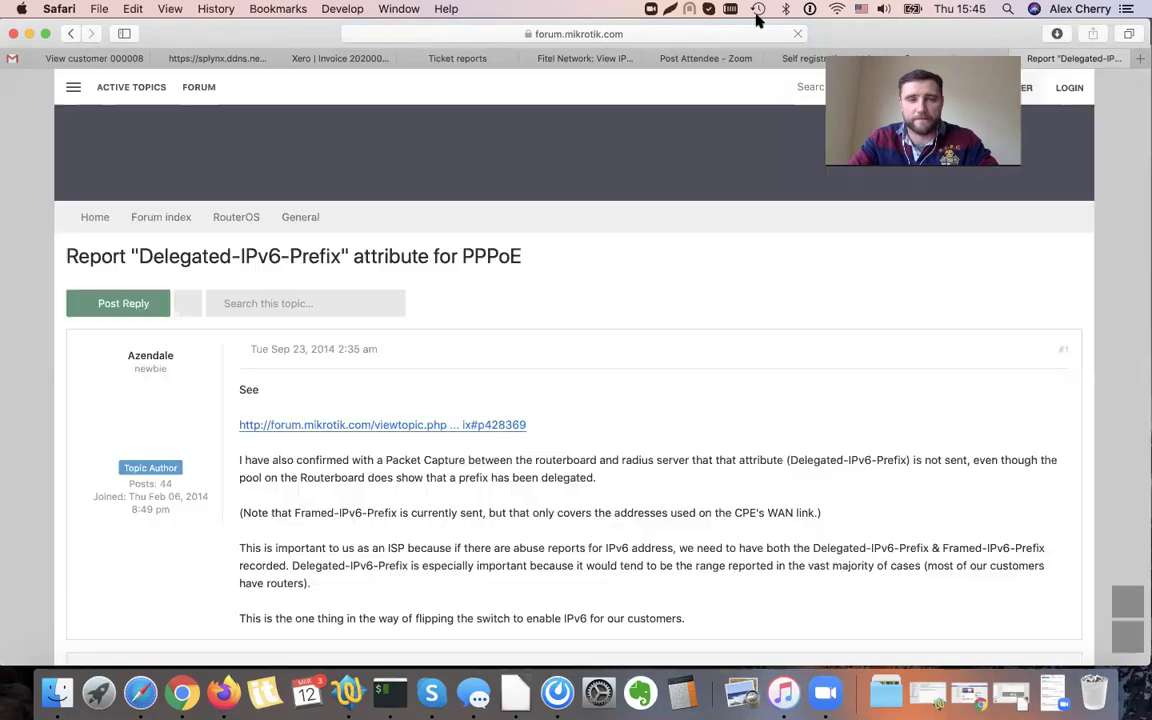
pyautogui.scroll(-10, 470, 400)
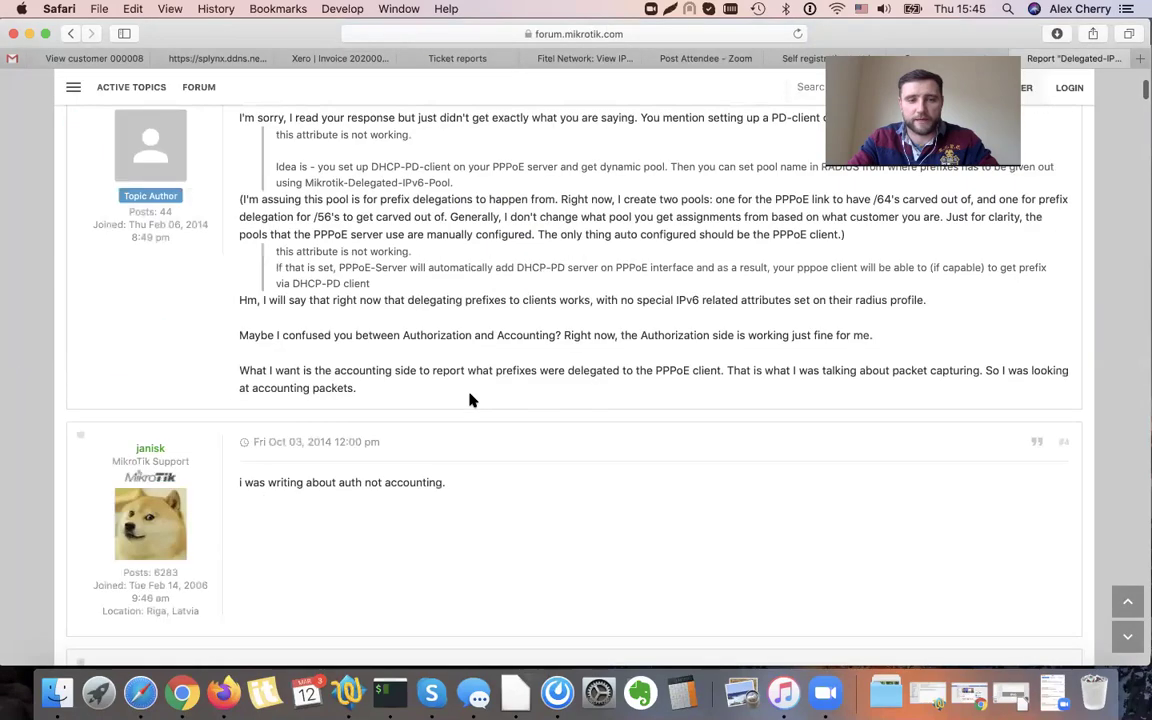
pyautogui.scroll(10, 470, 400)
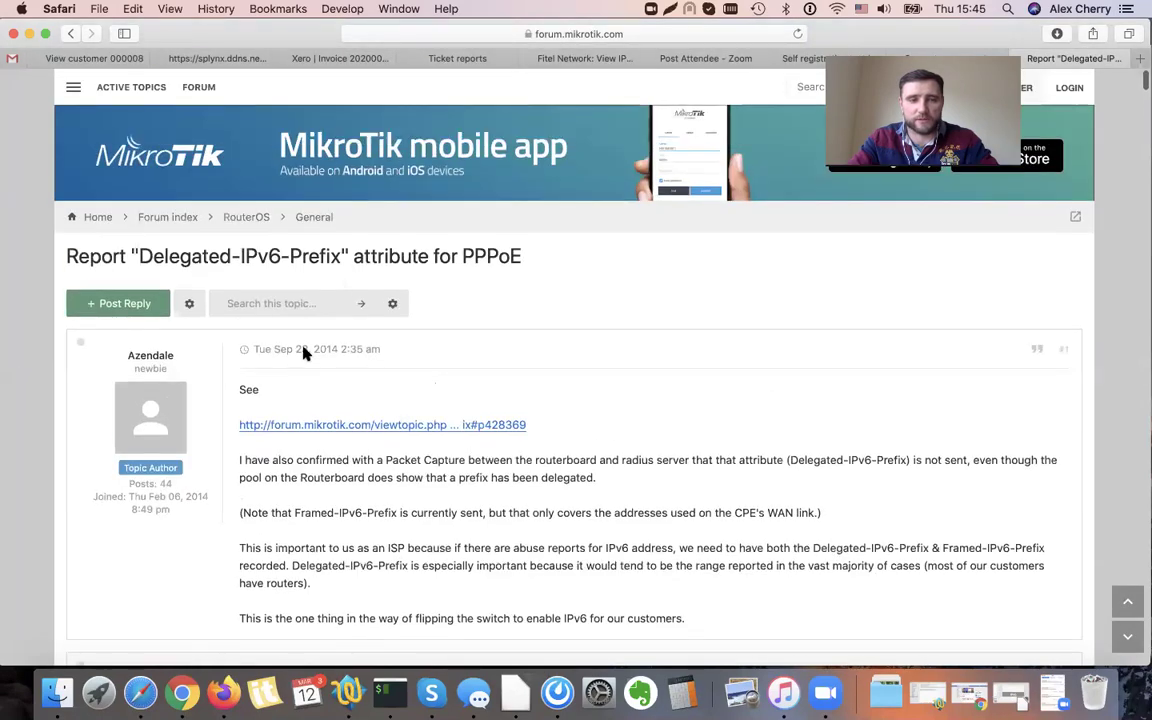
pyautogui.moveTo(301, 352); pyautogui.dragTo(338, 353)
pyautogui.scroll(-20, 396, 386)
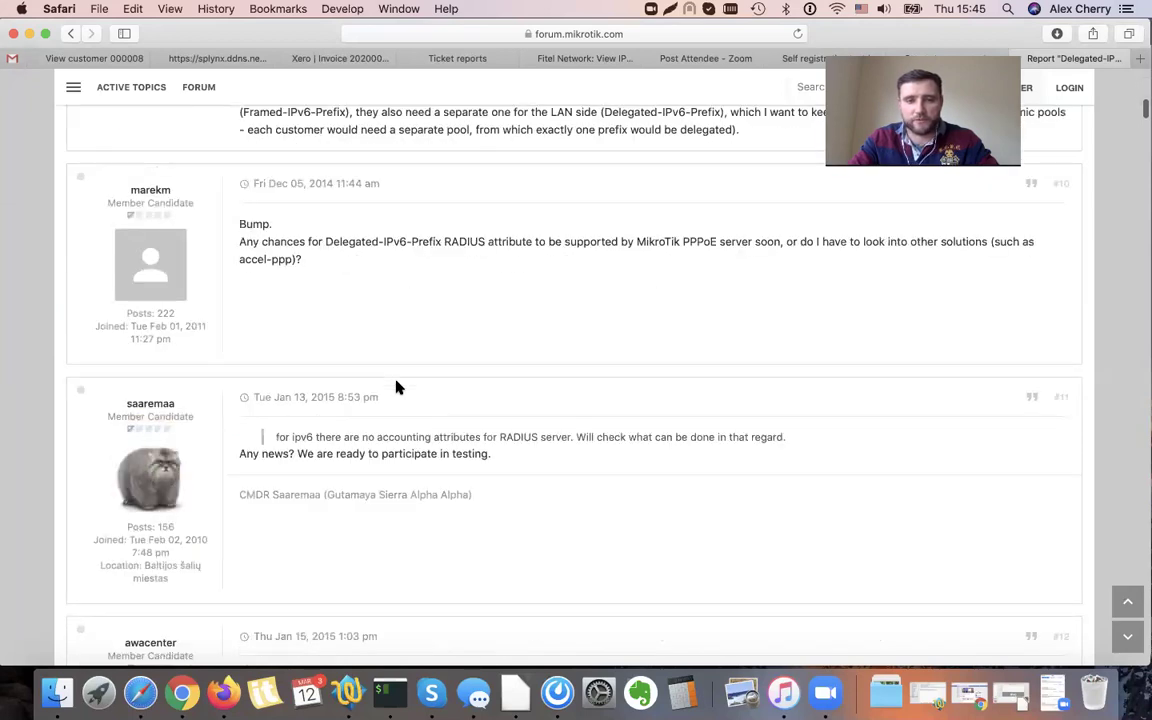
pyautogui.scroll(-20, 396, 386)
pyautogui.scroll(5, 396, 387)
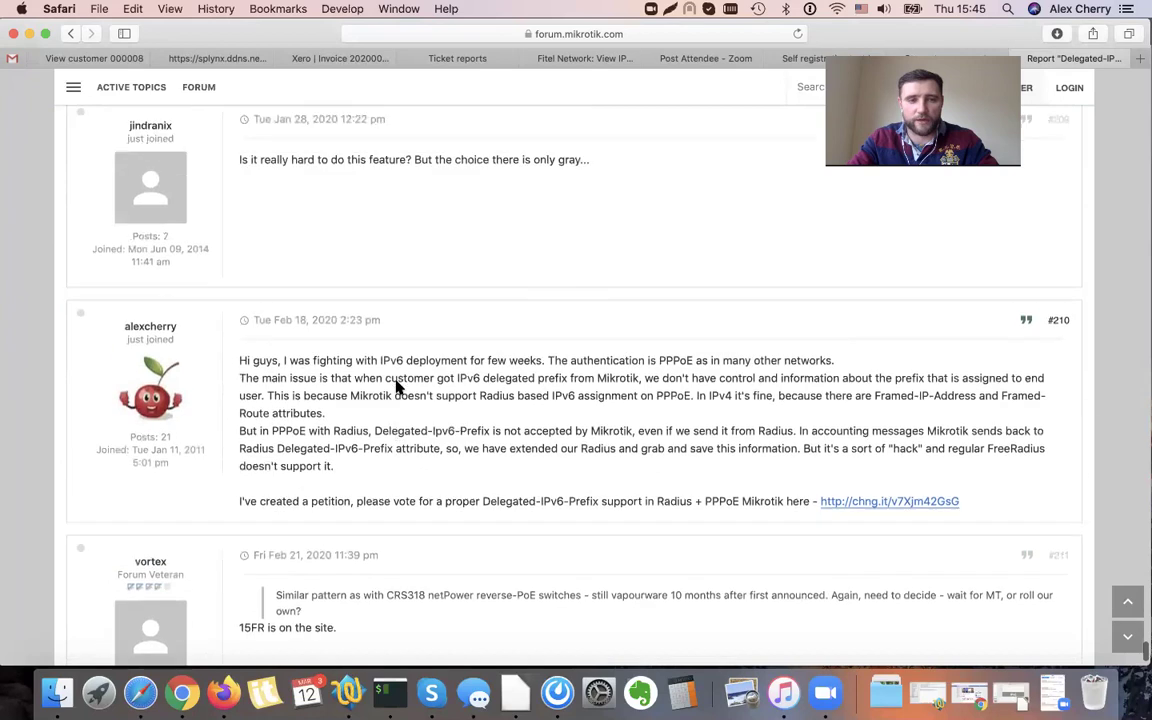
# Read back through posts #210, #209 and #208, highlighting passages and words
pyautogui.moveTo(410, 414); pyautogui.dragTo(290, 316)
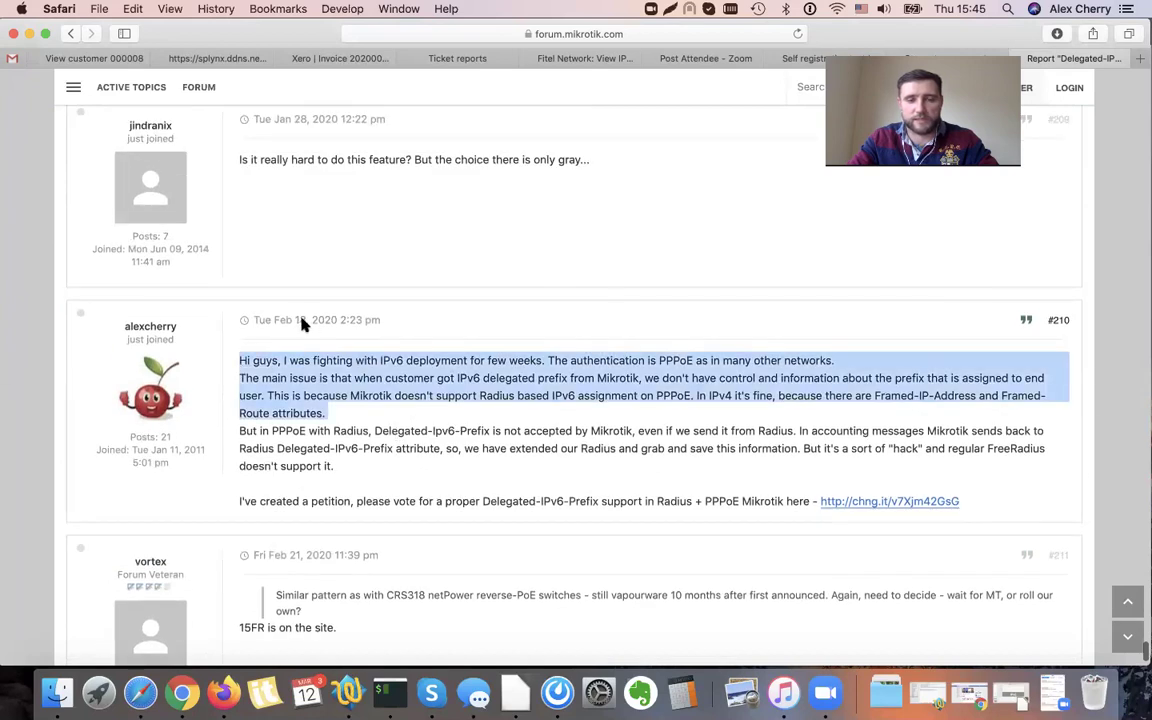
pyautogui.click(290, 320)
pyautogui.scroll(3, 285, 319)
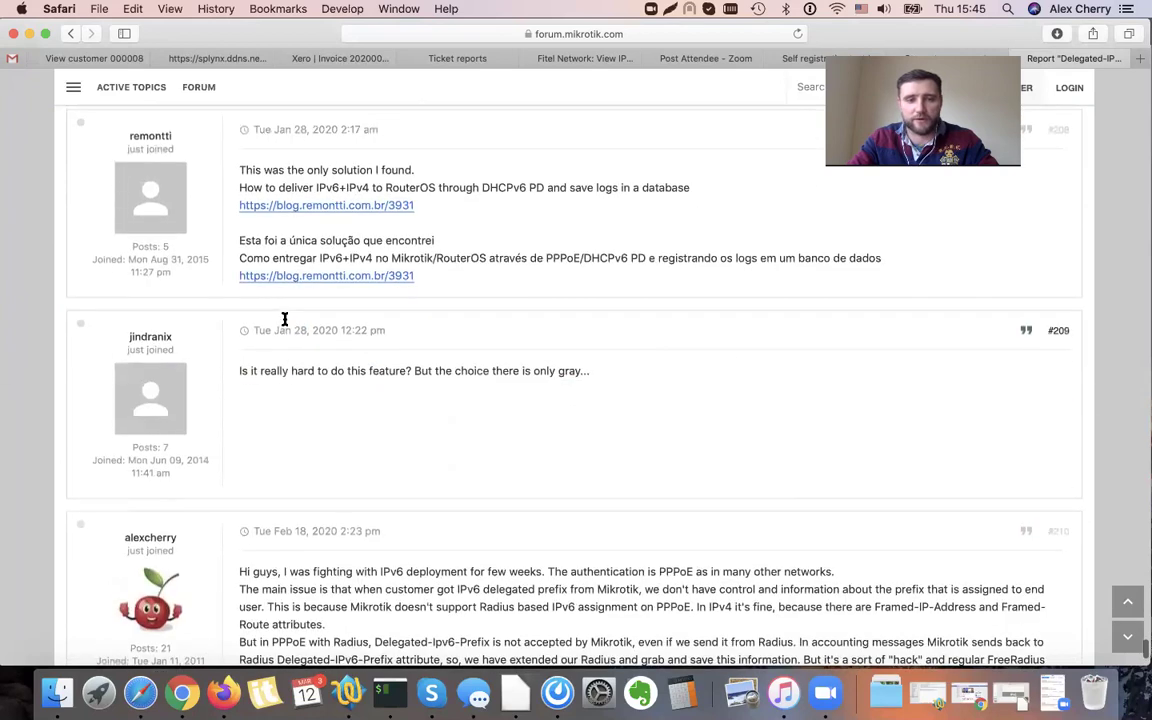
pyautogui.doubleClick(334, 371)
pyautogui.doubleClick(302, 331)
pyautogui.scroll(4, 427, 362)
pyautogui.doubleClick(363, 425)
pyautogui.scroll(3, 356, 420)
pyautogui.scroll(3, 353, 410)
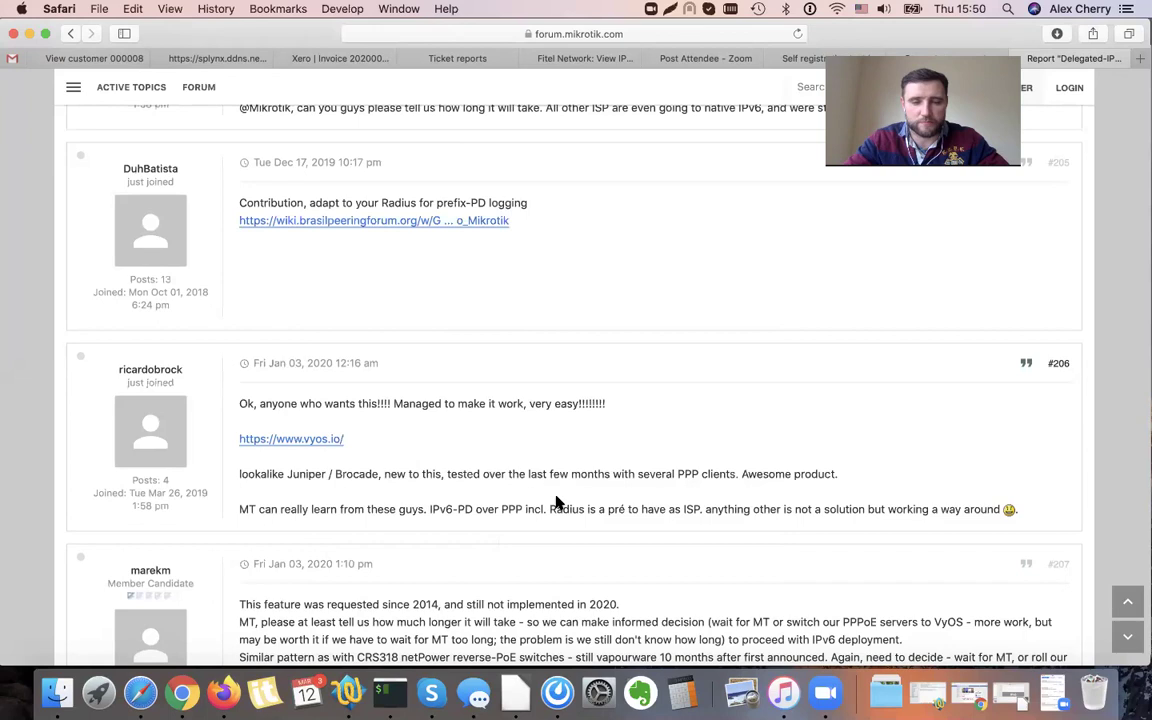
# Bring LibreOffice Impress forward and select the 3.1 development plan slide thumbnail
pyautogui.click(515, 692)
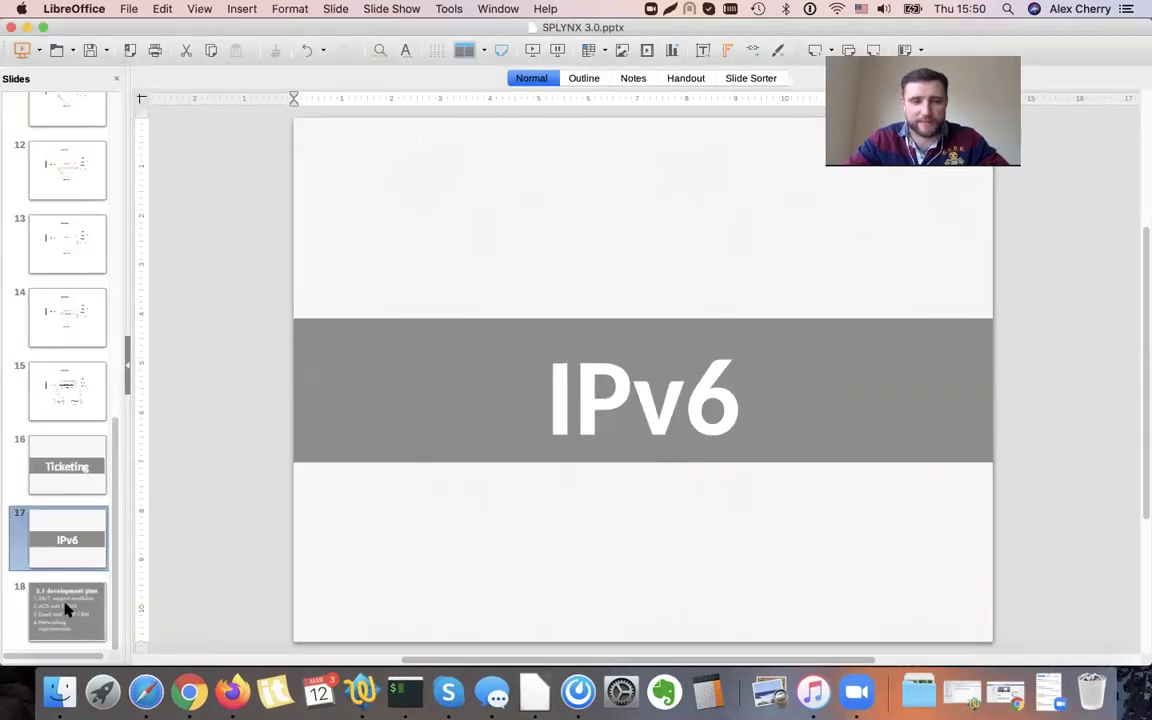
pyautogui.click(67, 607)
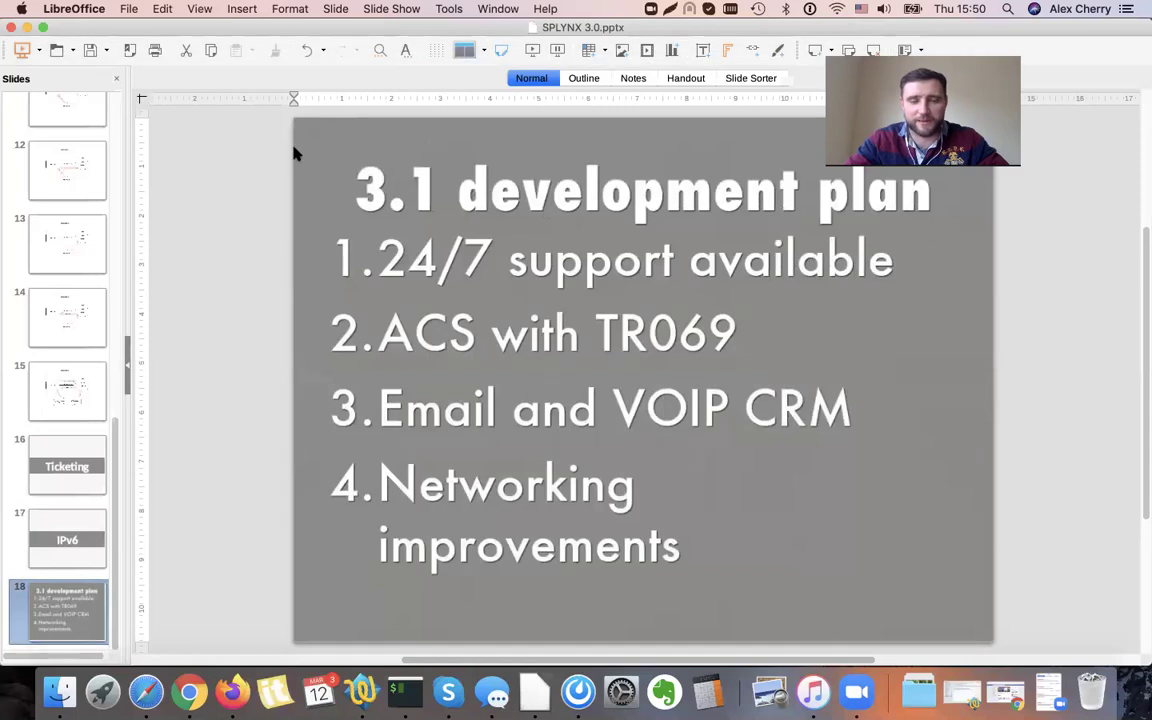